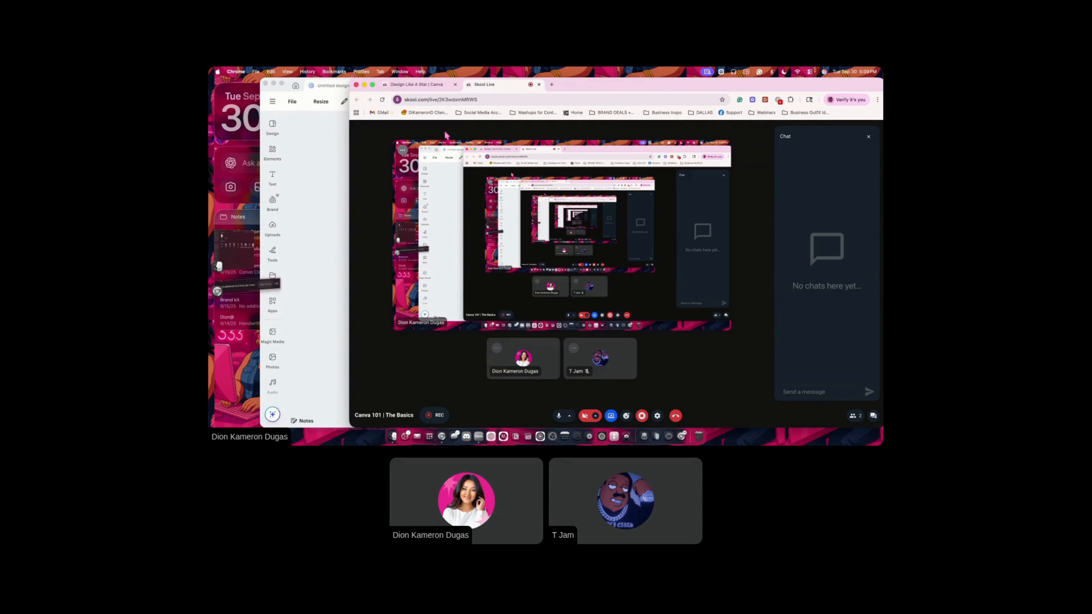
Open the Download Tonight's Class Resources lesson of the Canva 101 | The Basics course in the Skool community classroom
click(447, 86)
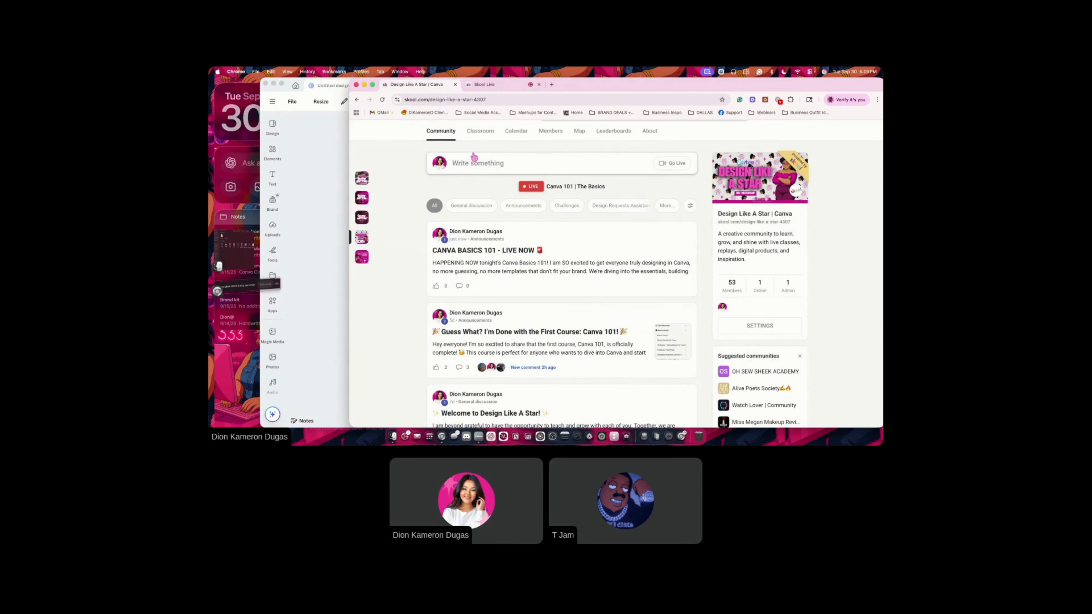
click(477, 132)
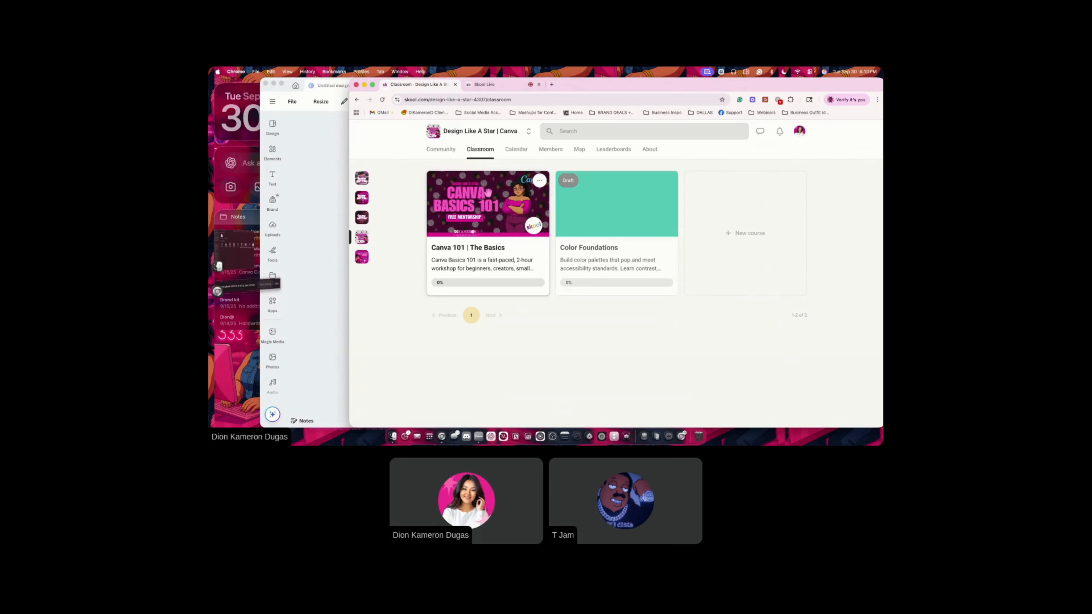
click(488, 193)
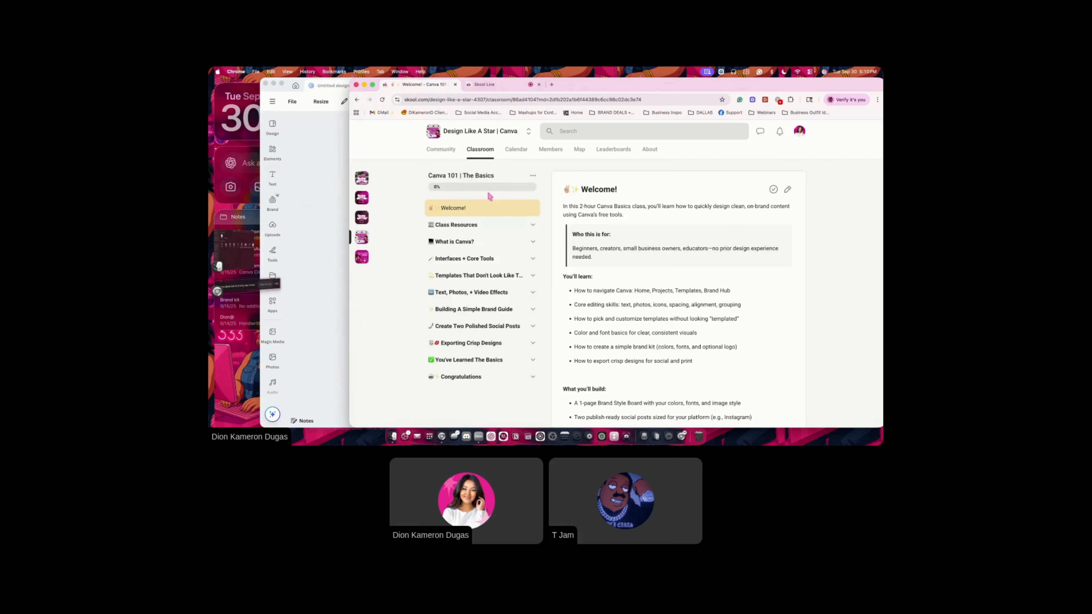
click(457, 225)
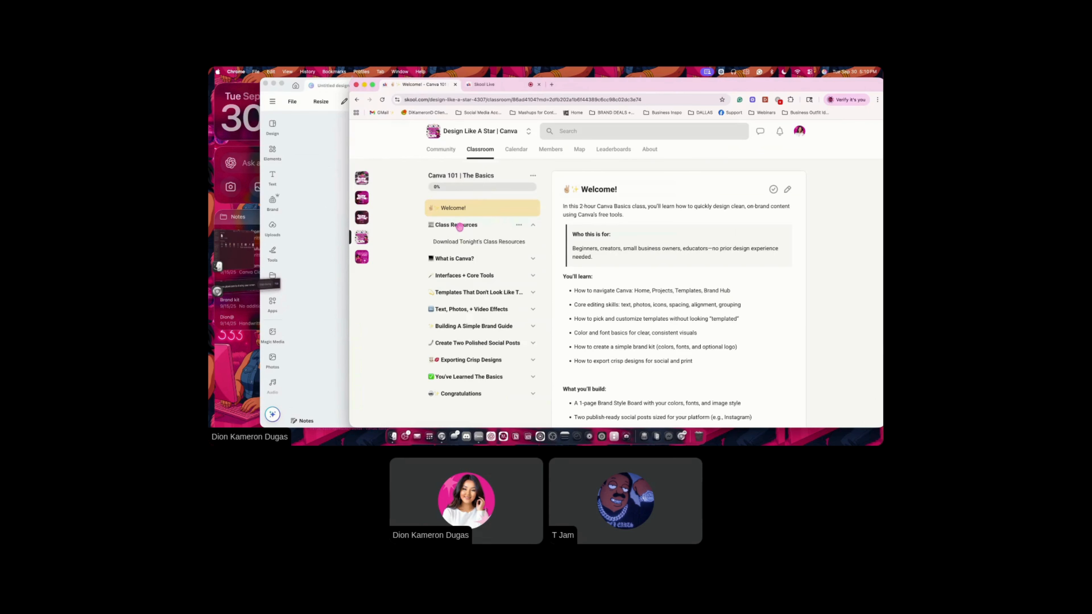
click(470, 243)
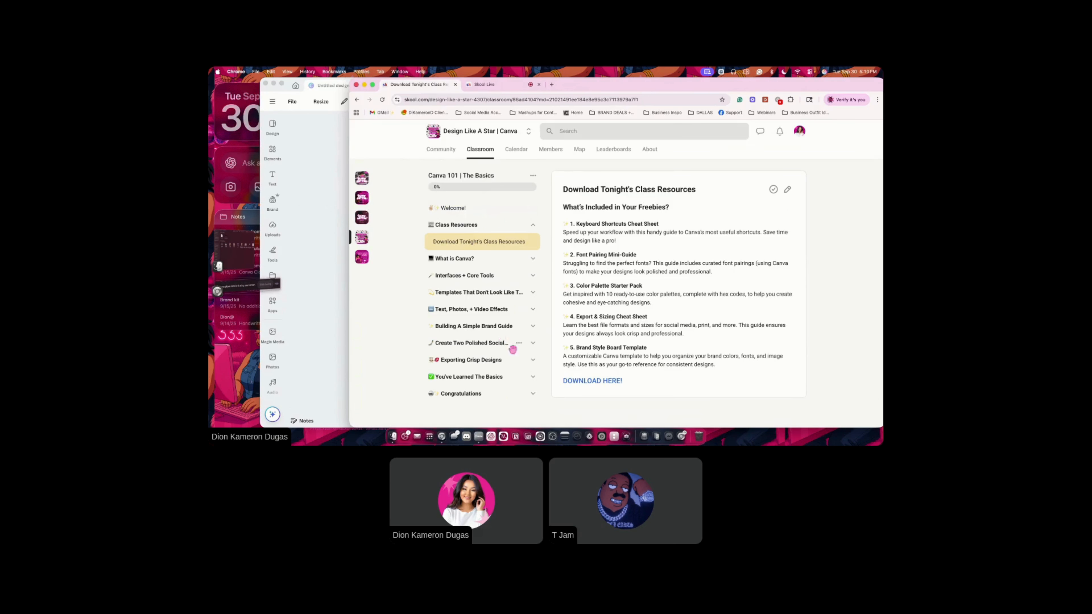
Open the class resources download page and review its list of included freebies and the name-a-fair-price field
click(583, 380)
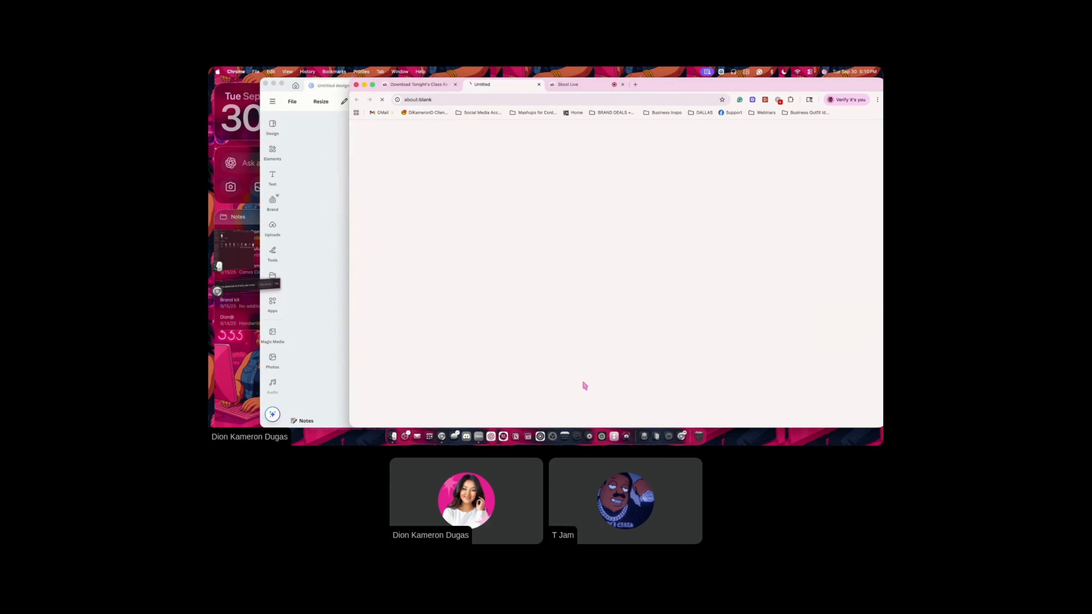
scroll(559, 329, down, 3)
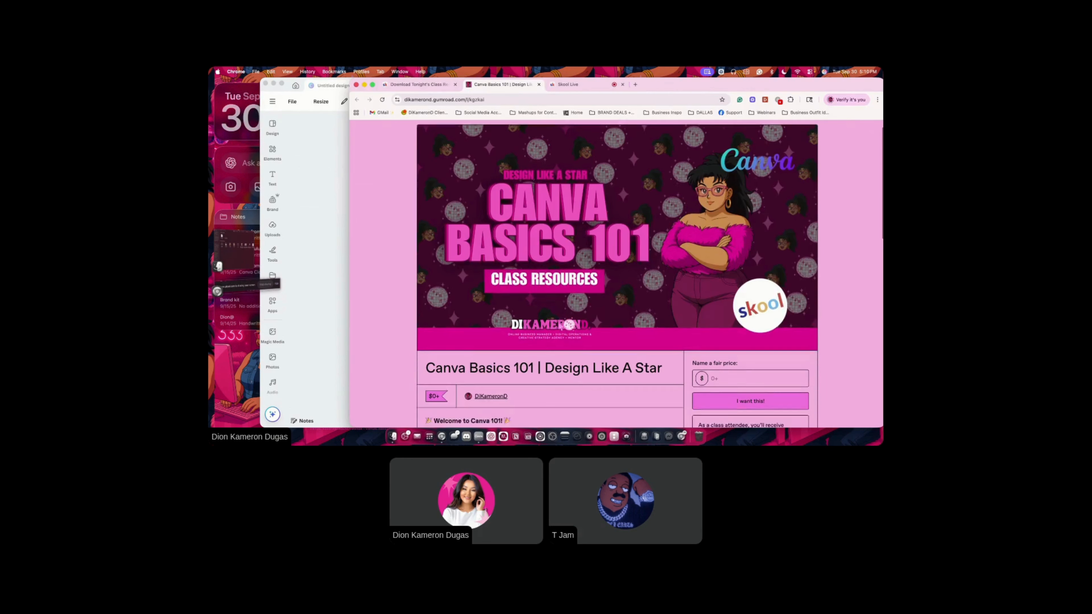
scroll(560, 327, down, 2)
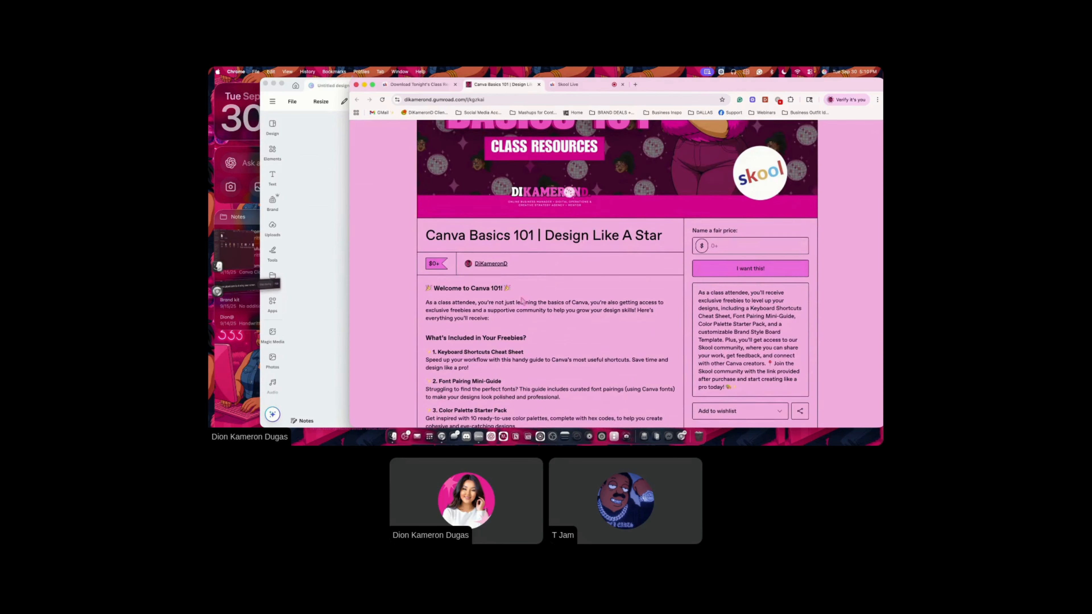
scroll(595, 289, down, 5)
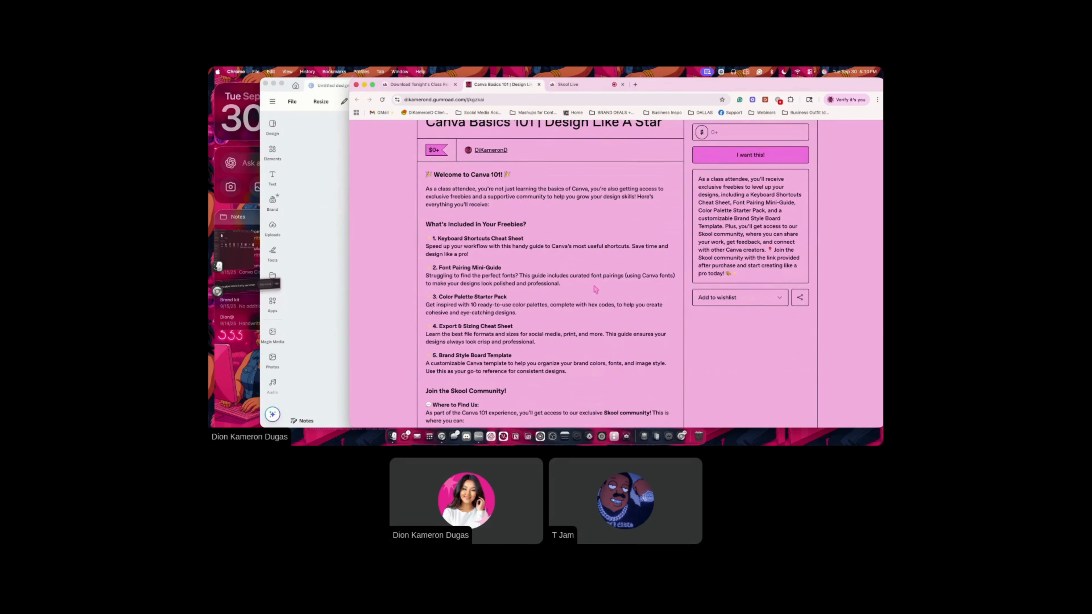
scroll(584, 282, down, 1)
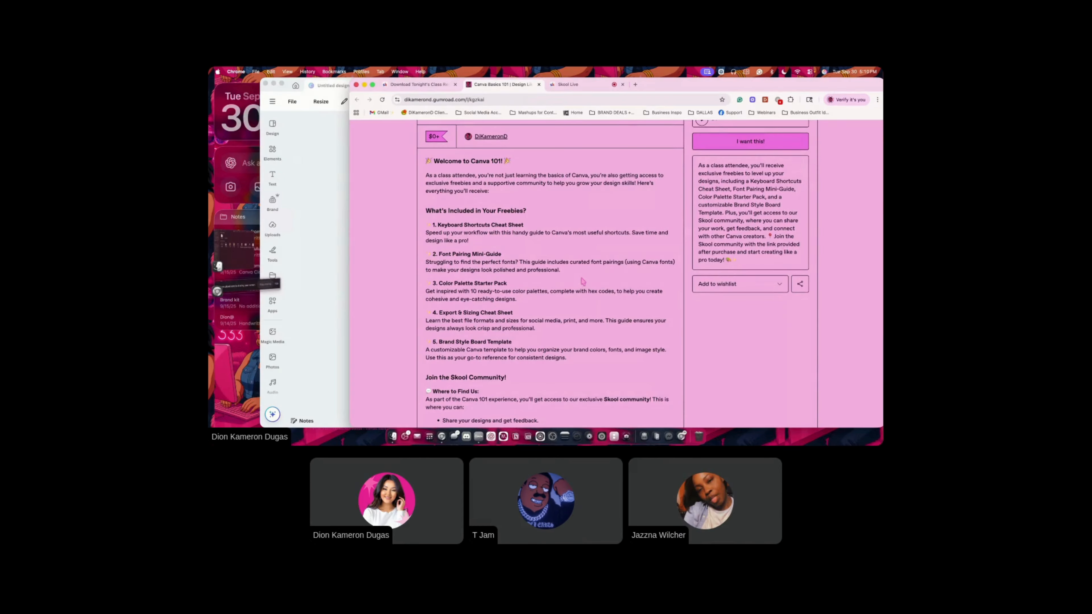
scroll(584, 282, down, 3)
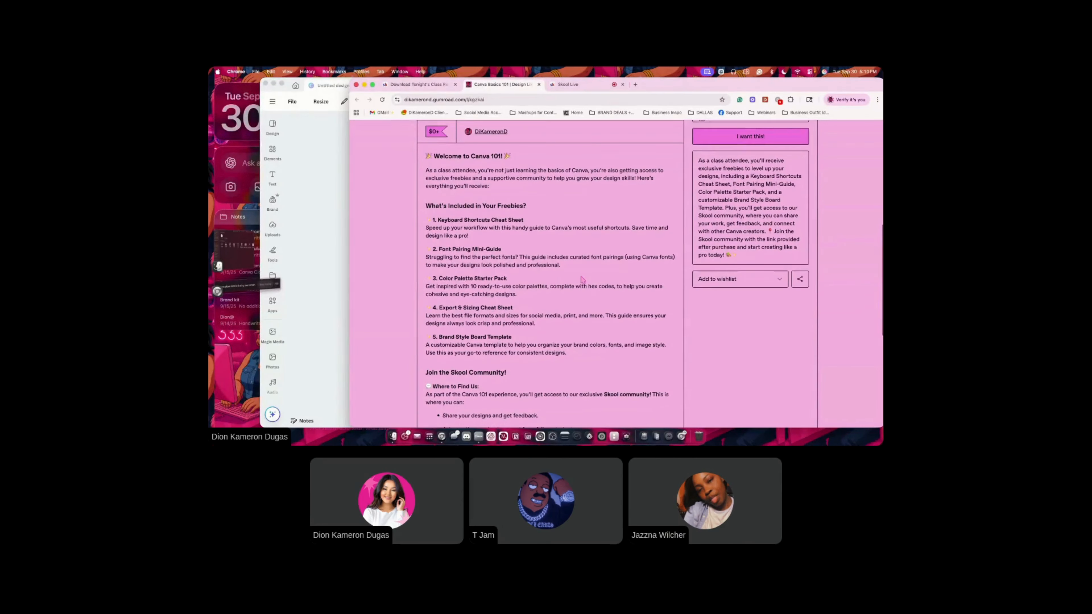
scroll(583, 281, down, 1)
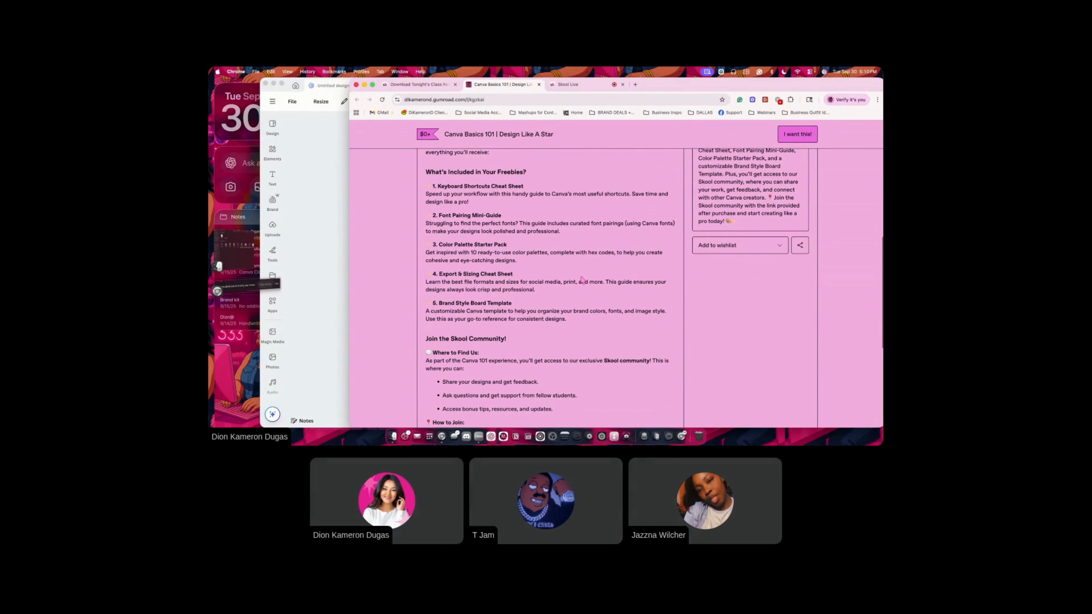
scroll(583, 281, down, 1)
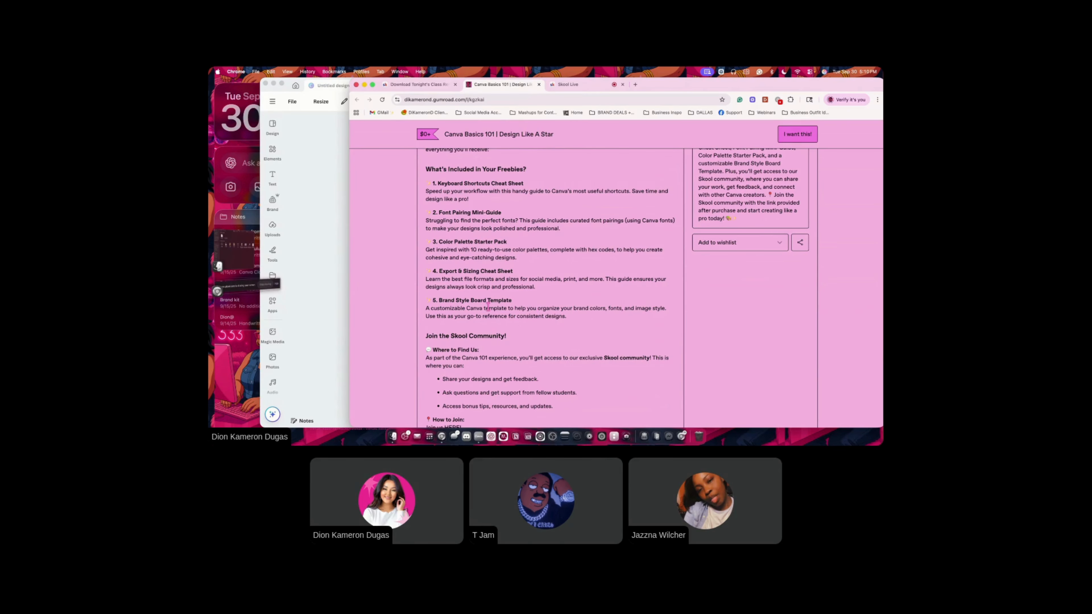
scroll(490, 304, up, 10)
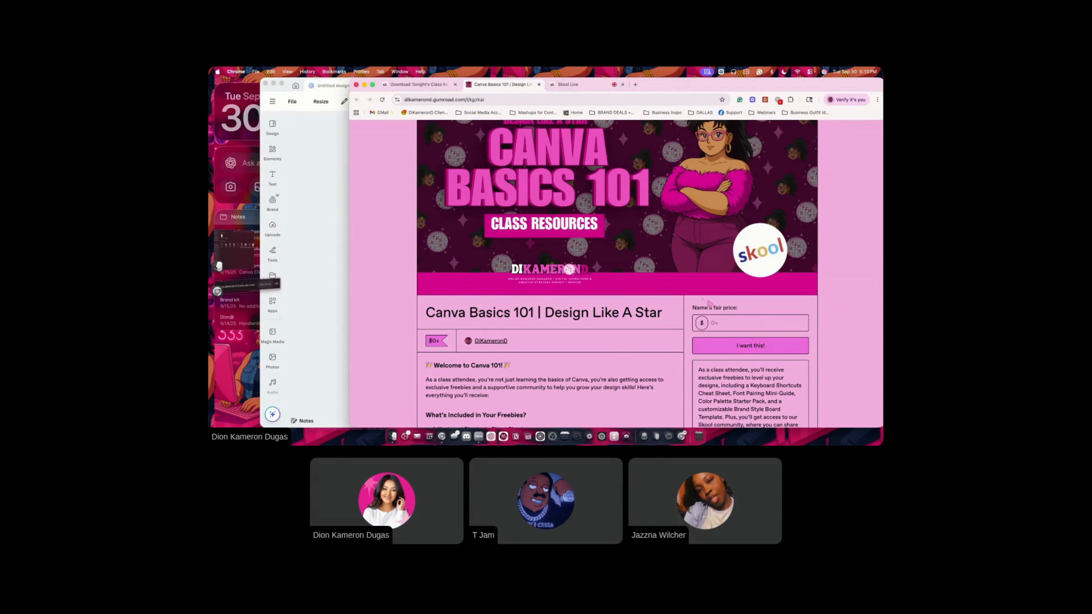
click(715, 324)
scroll(732, 309, down, 3)
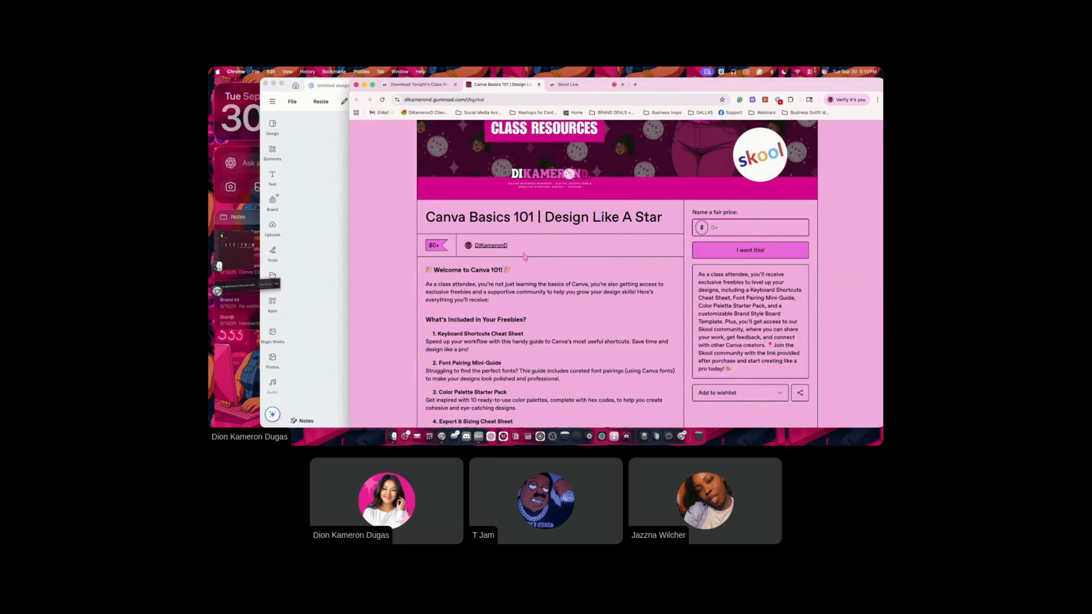
Return to the Skool live call, switch the screen share to the Canva window, and go to Canva's home page
click(572, 88)
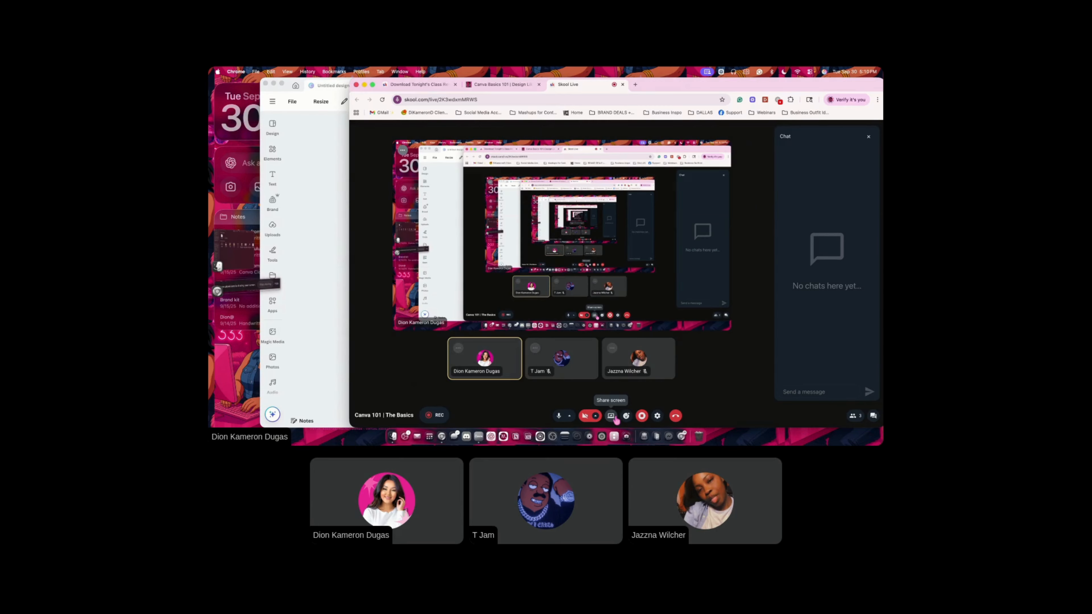
click(615, 417)
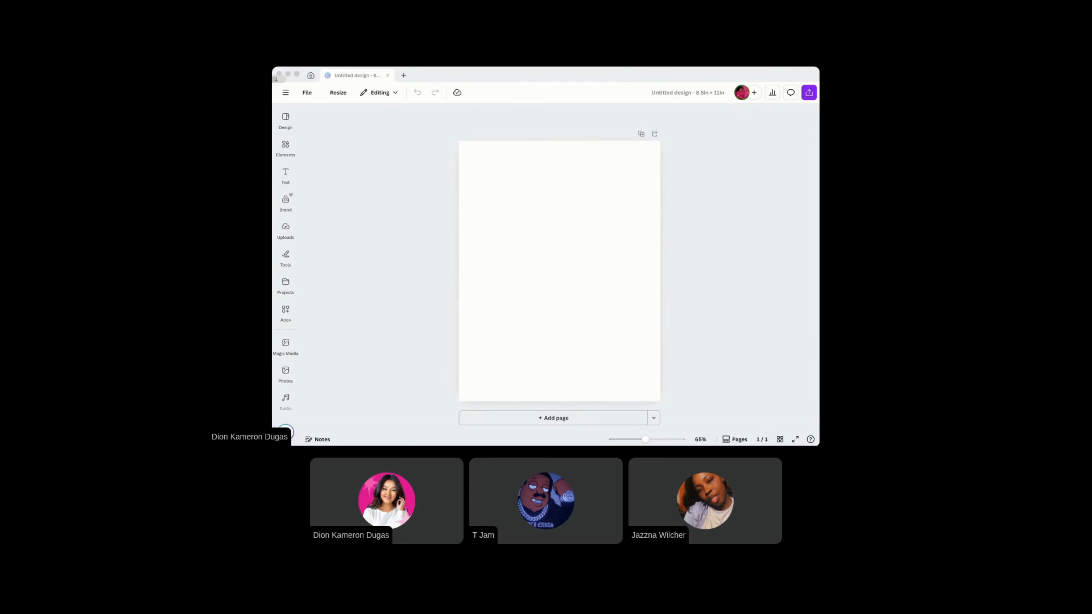
click(351, 282)
click(311, 77)
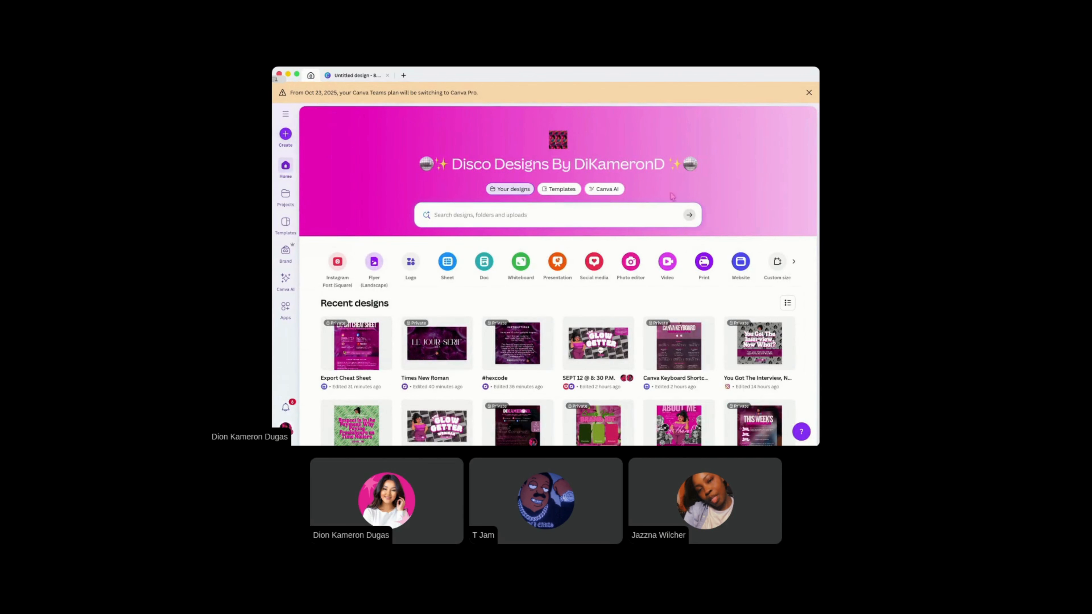
Switch the home page search to Templates and browse the suggested template designs
click(575, 190)
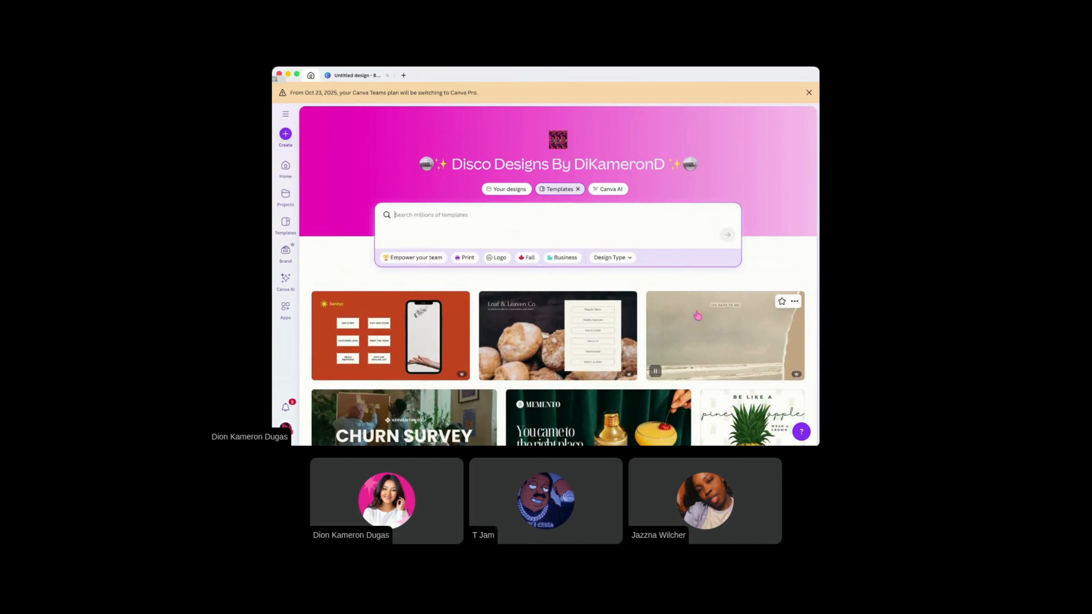
scroll(698, 312, down, 2)
scroll(697, 313, down, 5)
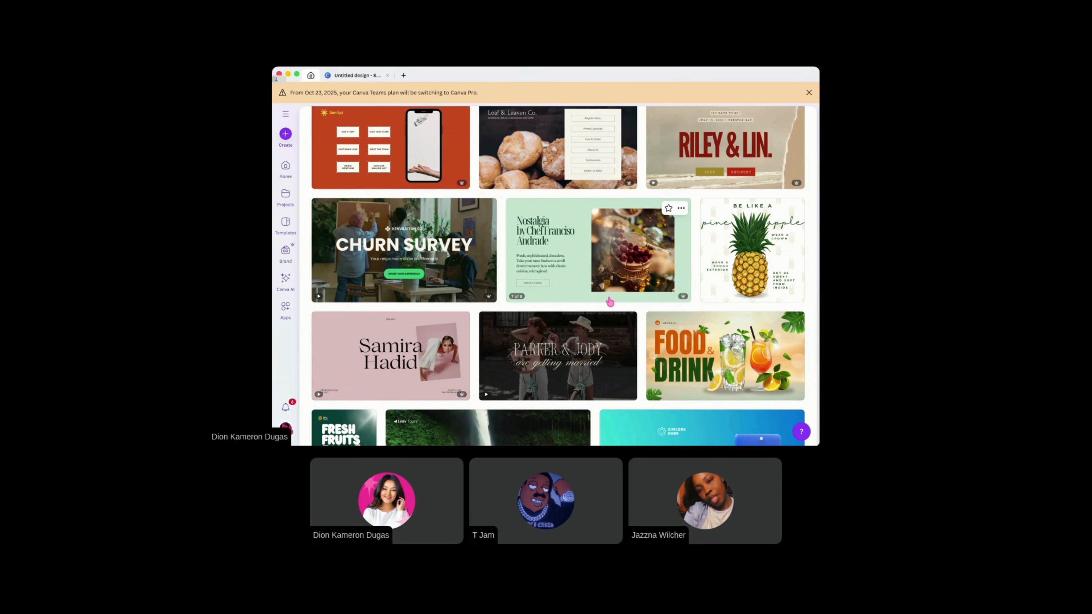
scroll(613, 303, up, 3)
scroll(617, 305, up, 3)
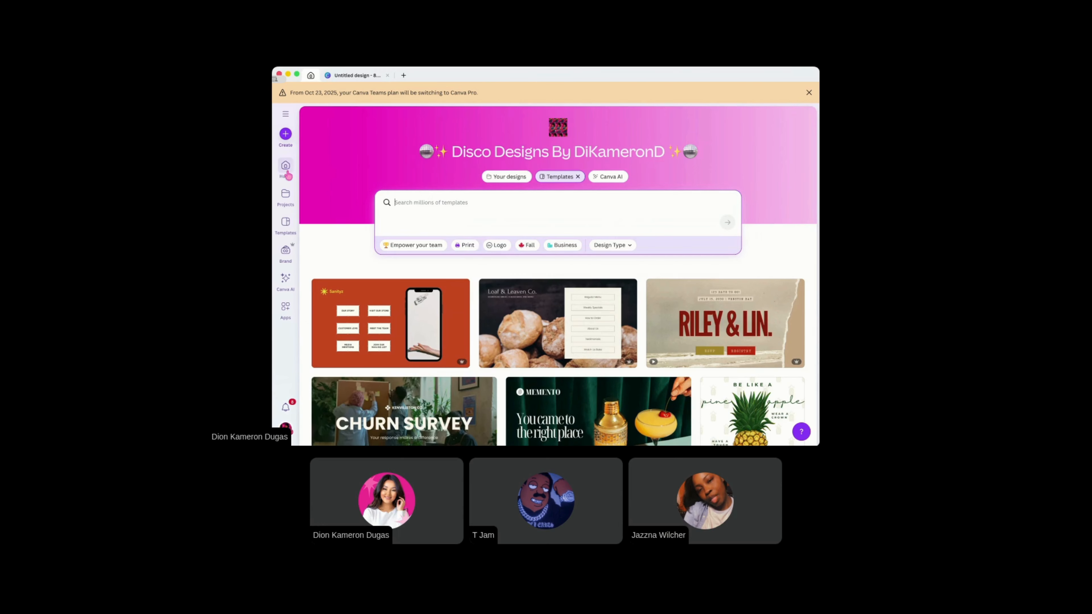
Return to the Canva home view and look through the recent designs
click(287, 174)
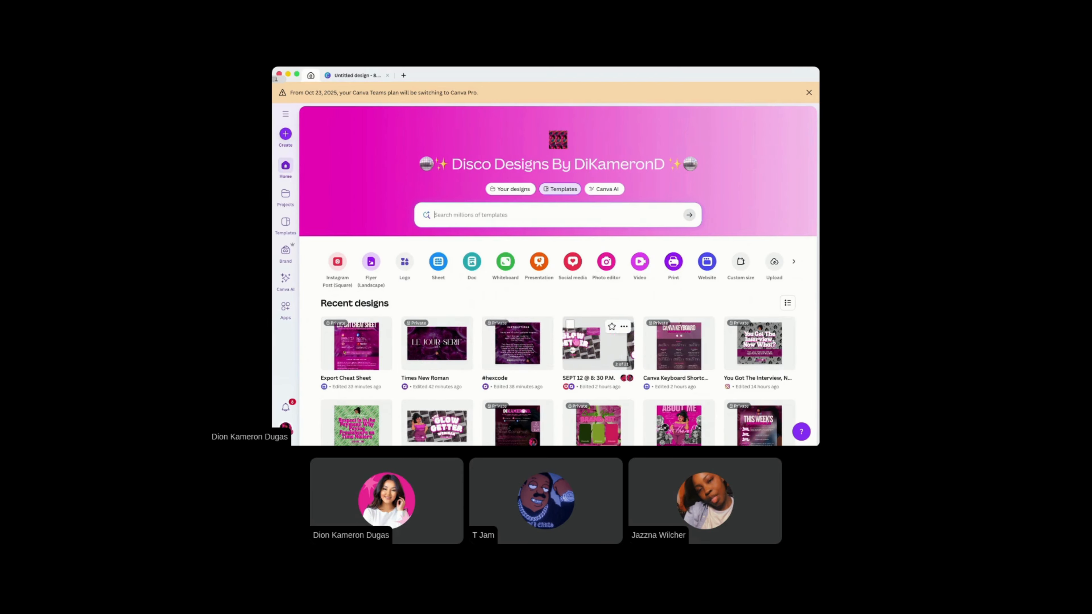
scroll(598, 344, down, 4)
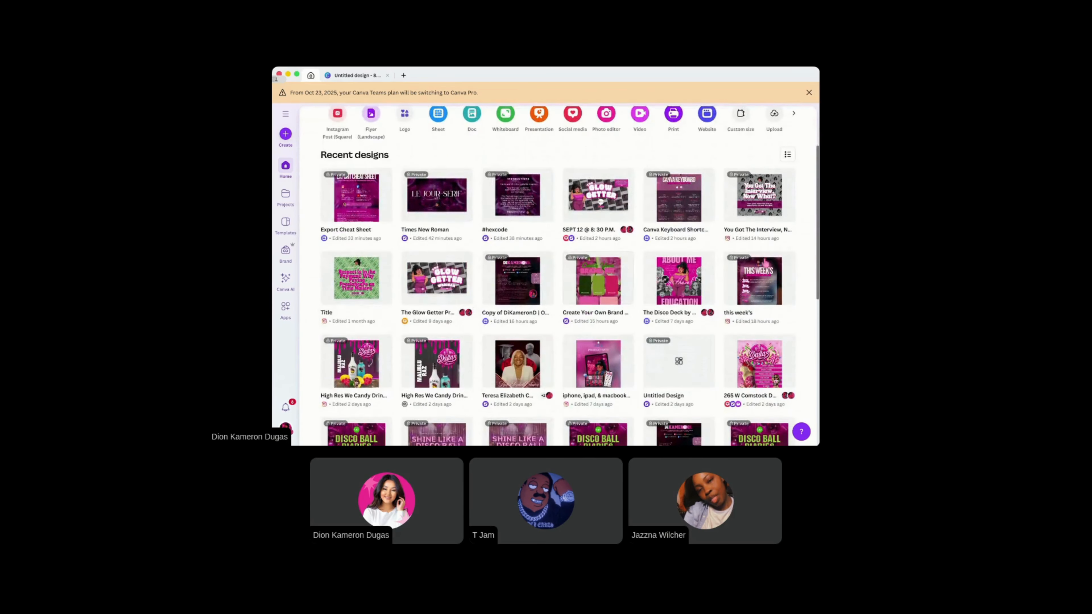
scroll(552, 276, up, 4)
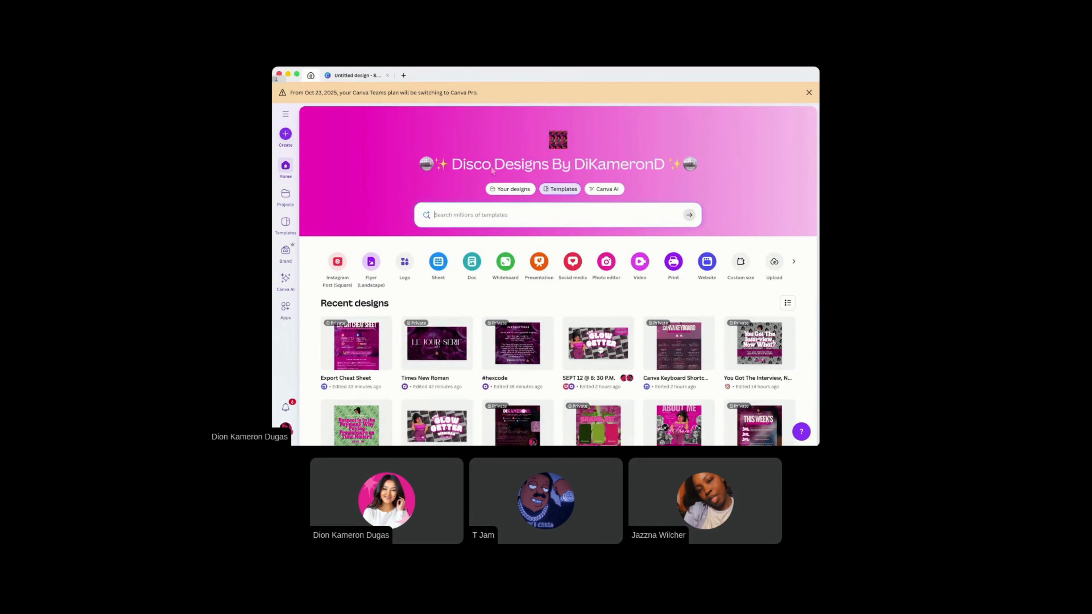
Switch the search to Your designs and examine the options of the Type filter
click(508, 215)
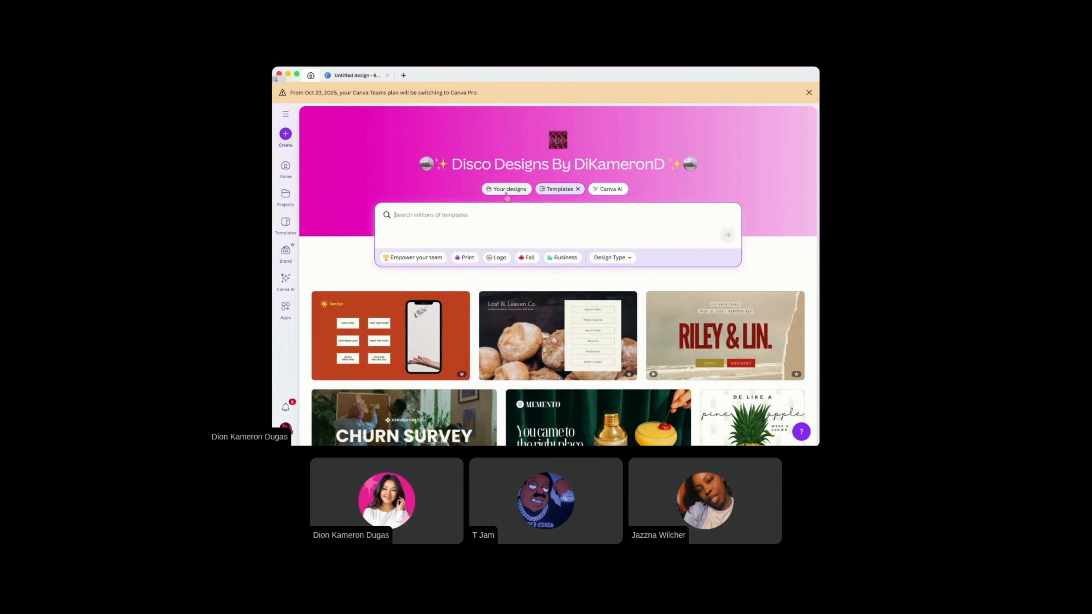
click(507, 189)
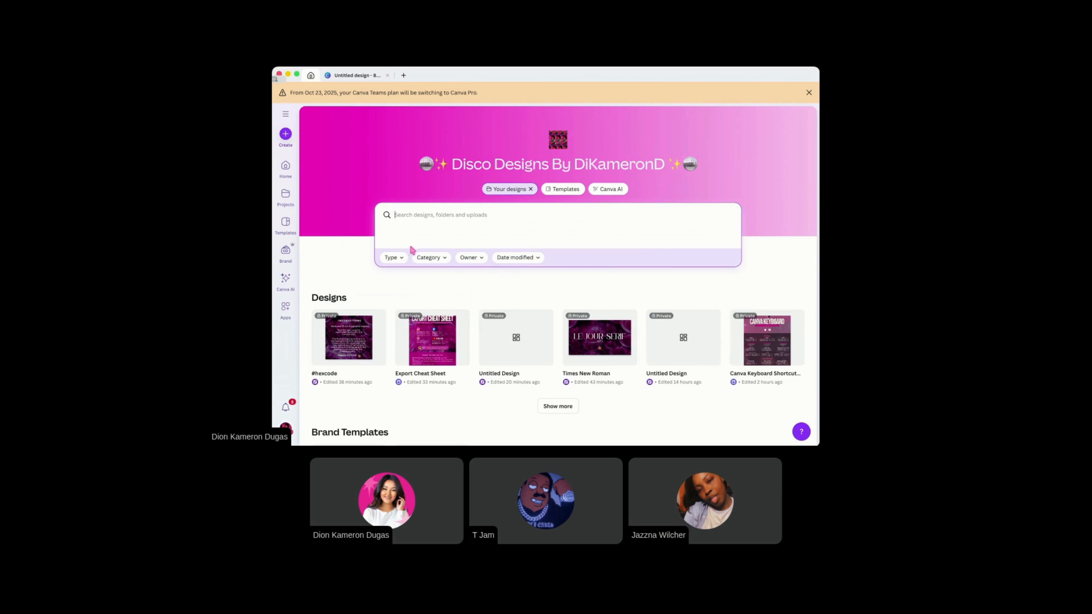
click(404, 259)
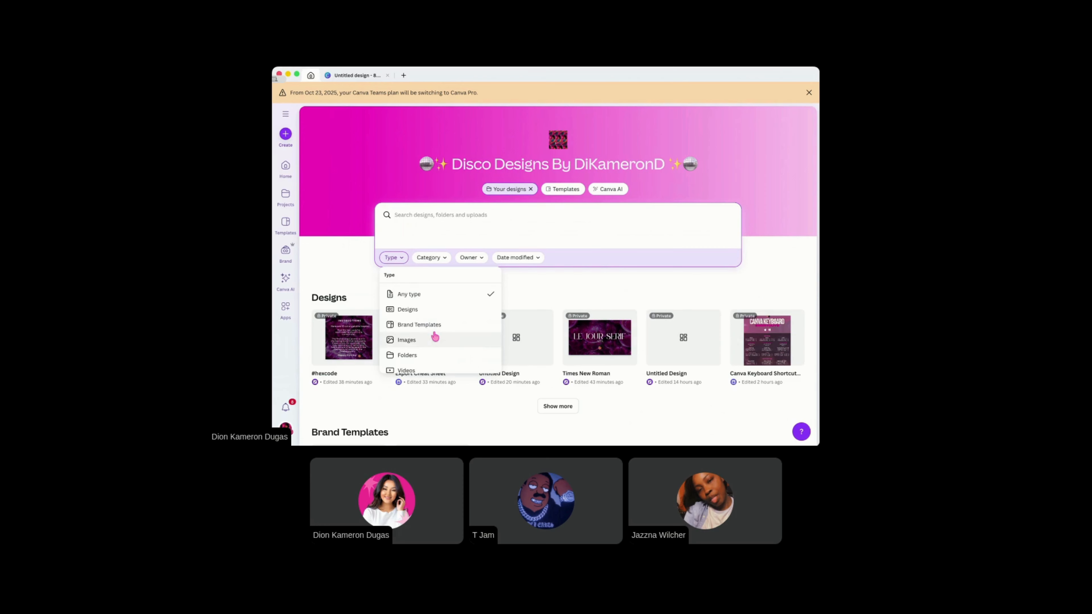
scroll(436, 363, down, 1)
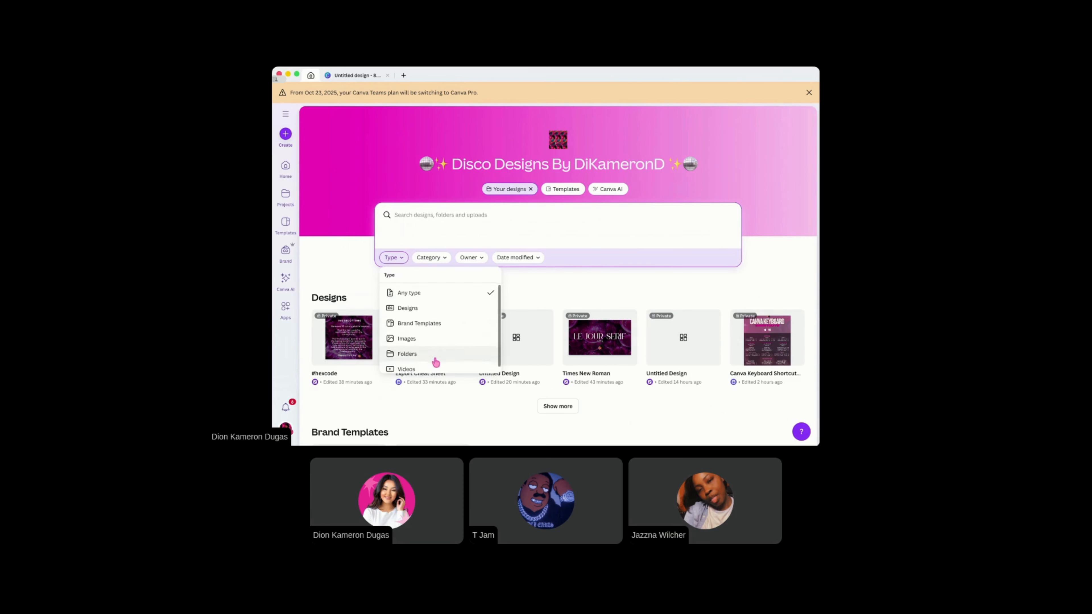
scroll(436, 363, down, 1)
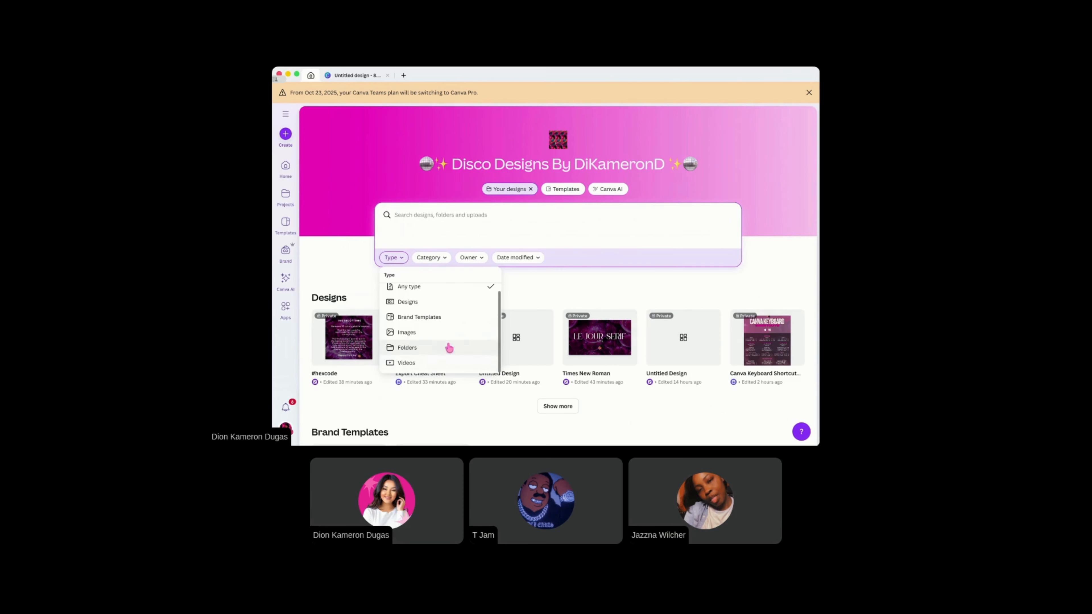
Filter your designs by the Website category
click(430, 257)
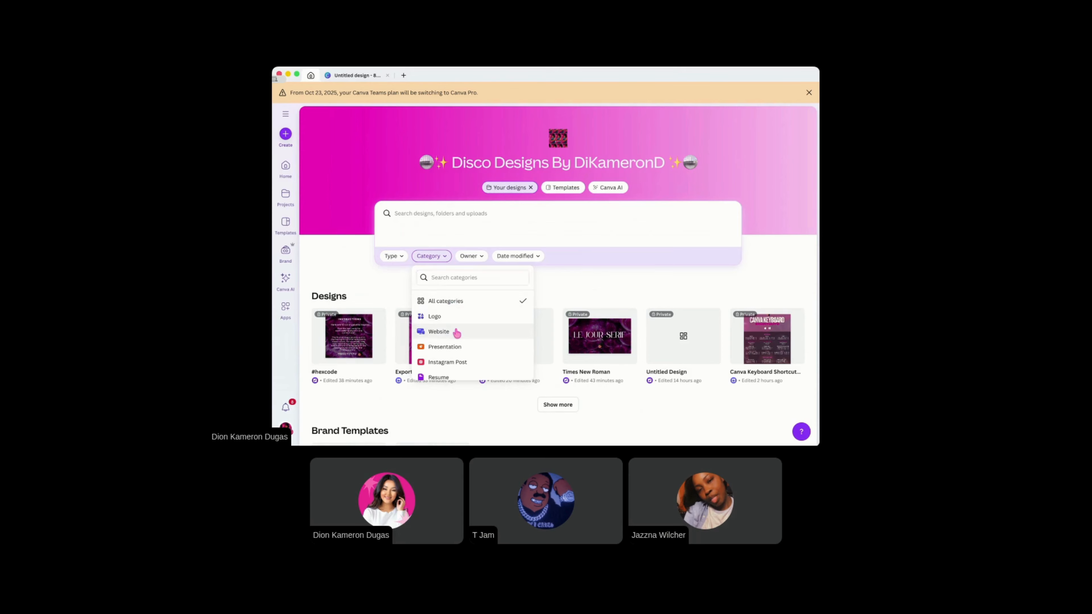
click(439, 332)
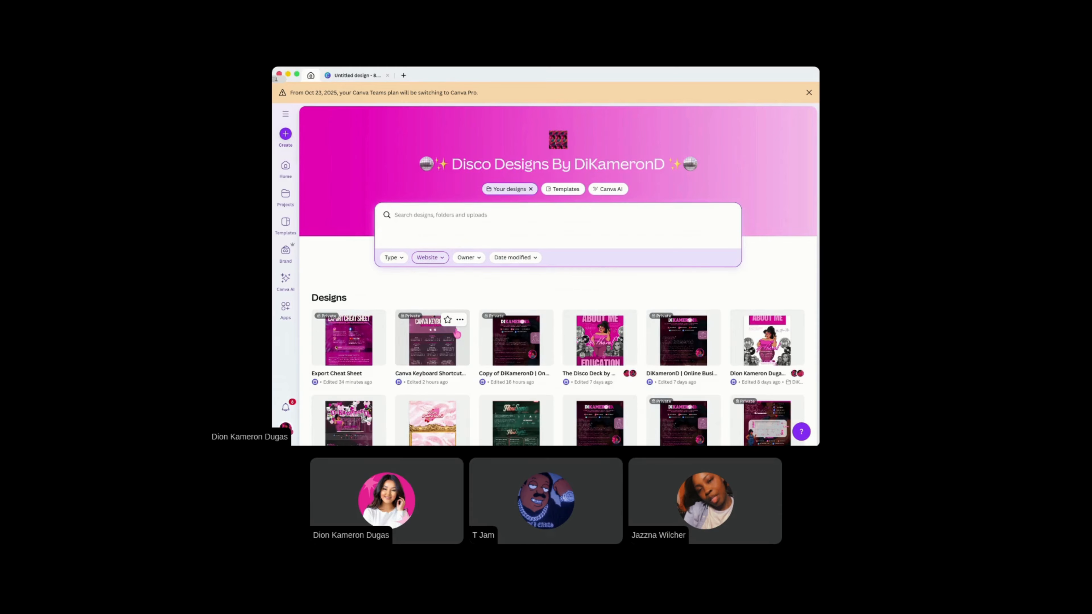
click(440, 259)
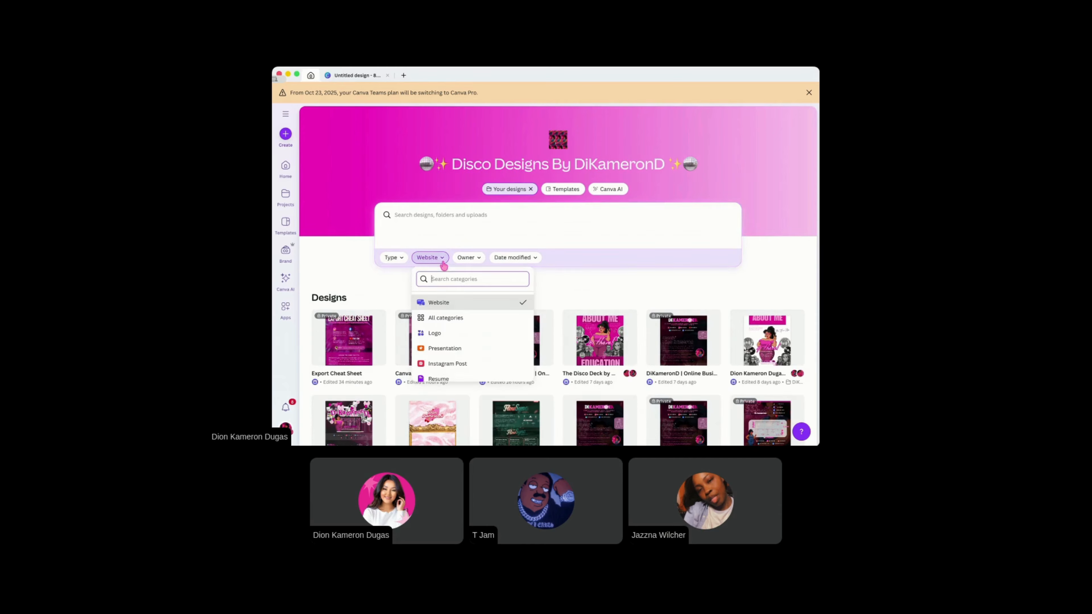
click(448, 304)
Examine the options of the Owner and Date modified filters, then leave the Your designs search
click(471, 258)
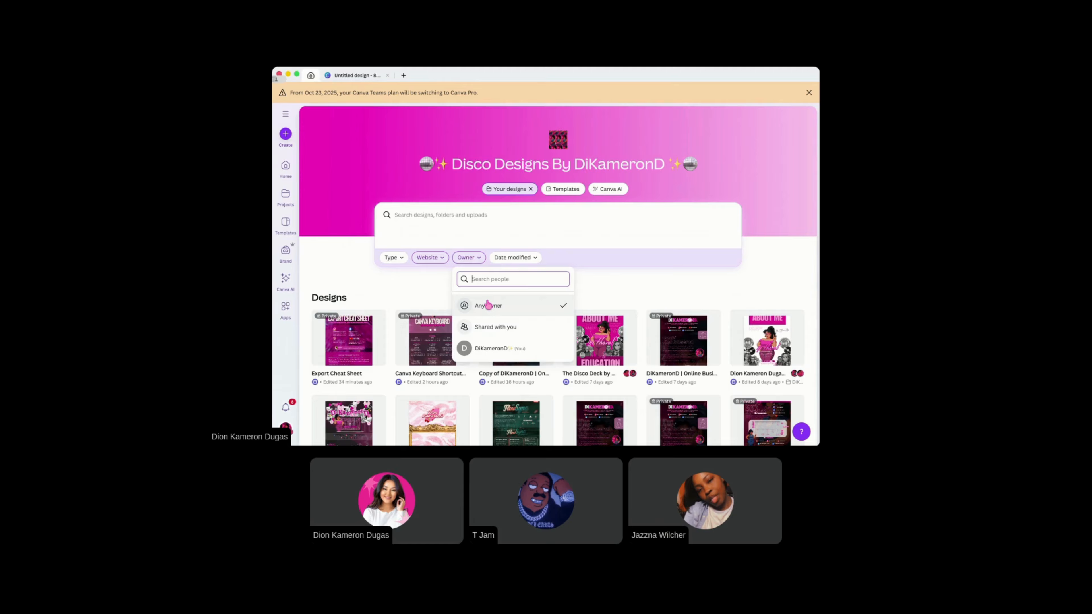
click(468, 258)
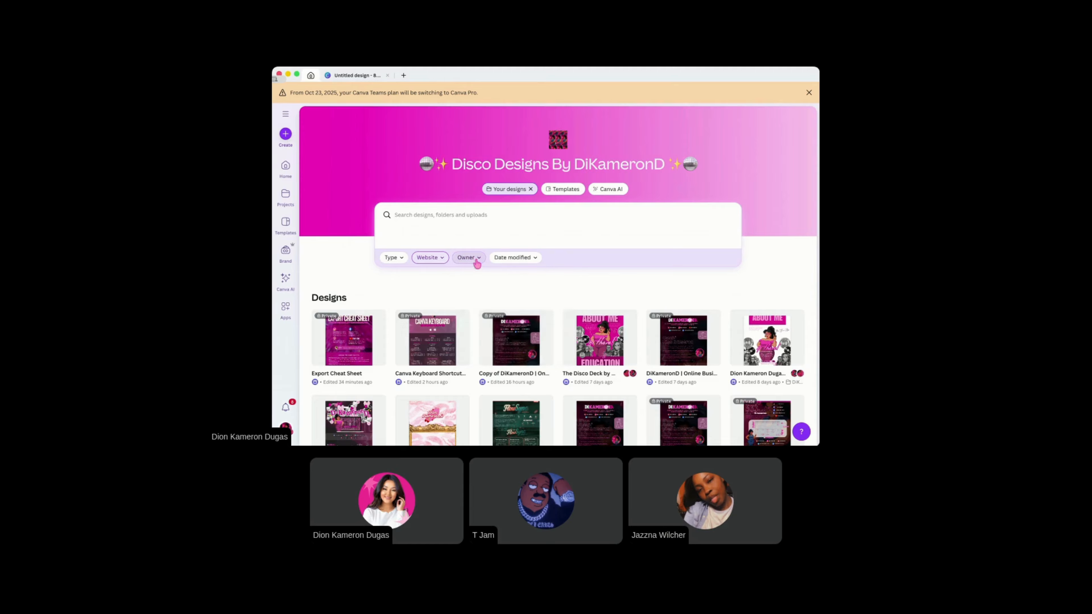
click(467, 258)
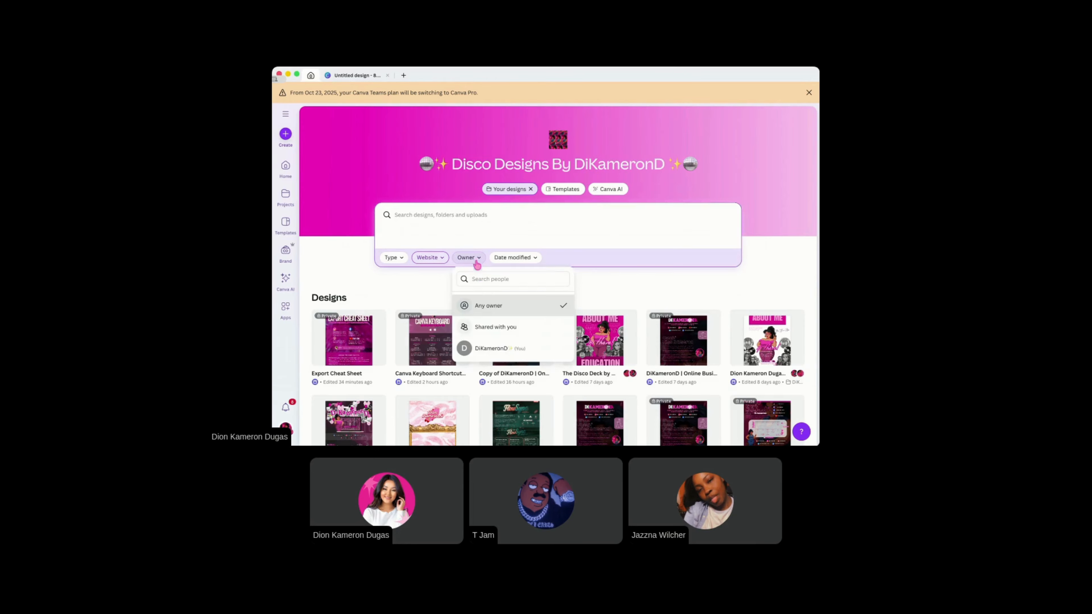
click(511, 260)
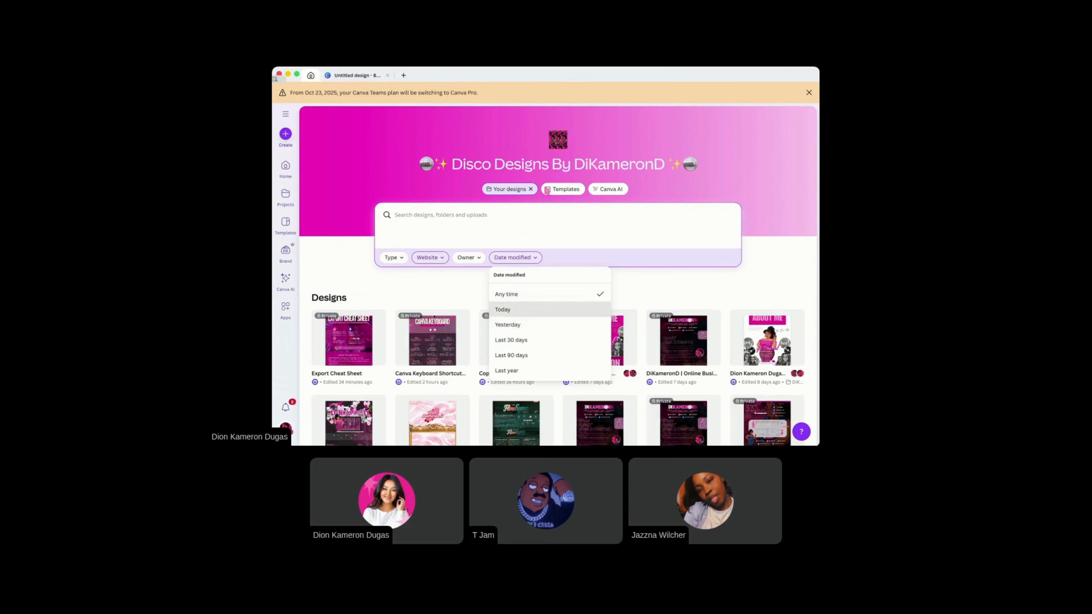
click(539, 208)
click(532, 190)
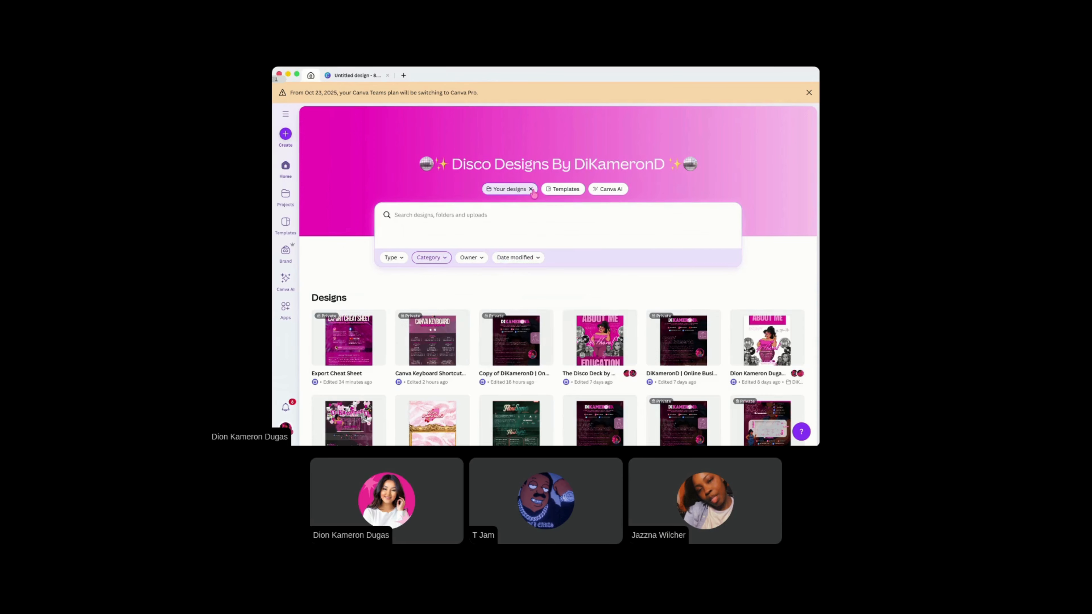
Switch the home page search to Templates and filter by the Presentation design type
click(566, 191)
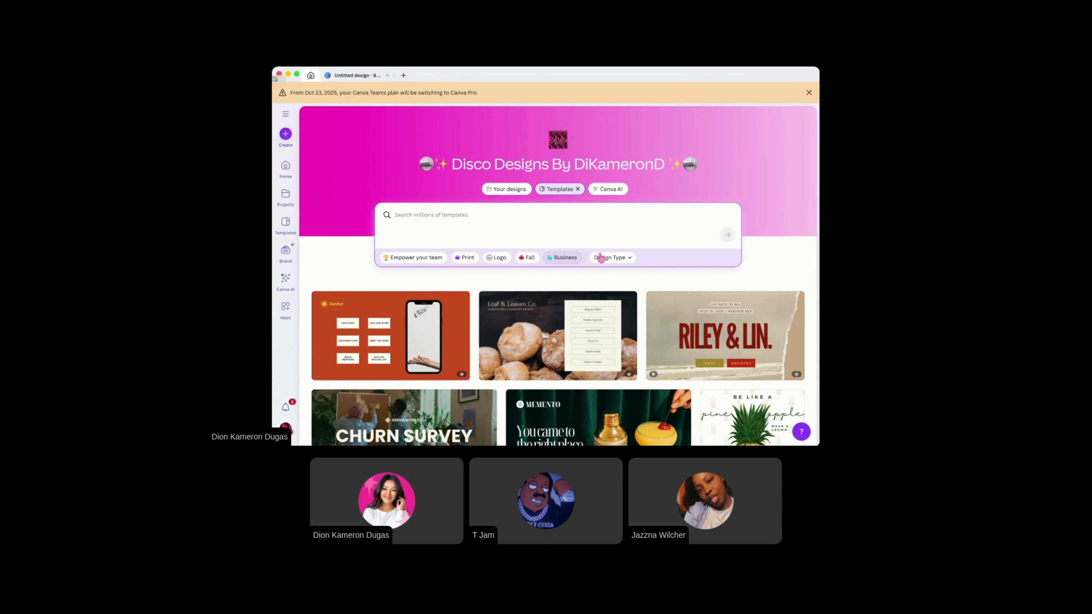
click(615, 259)
scroll(619, 310, down, 3)
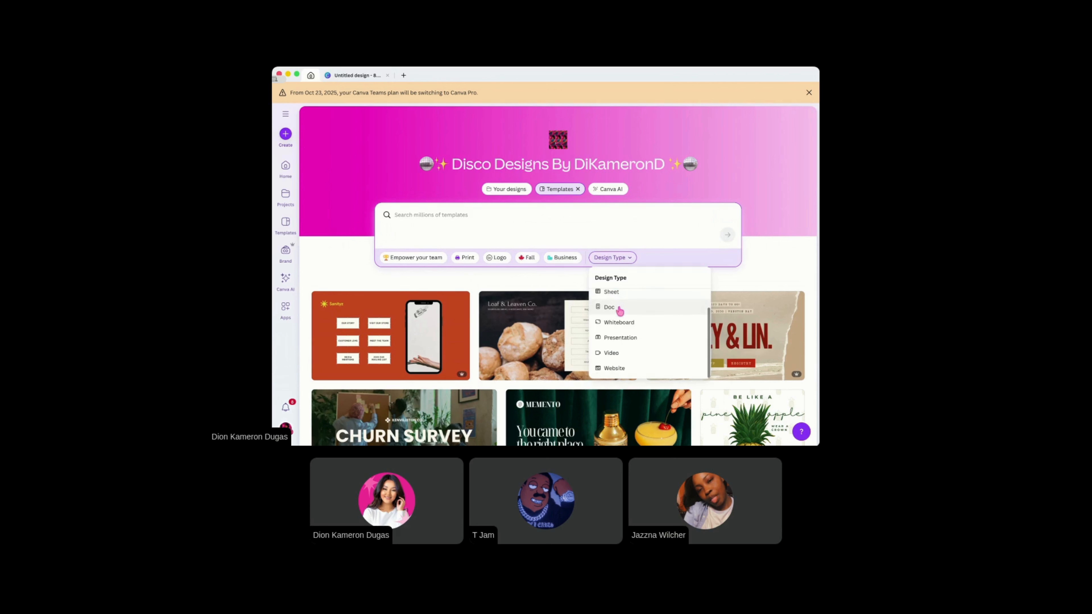
click(621, 314)
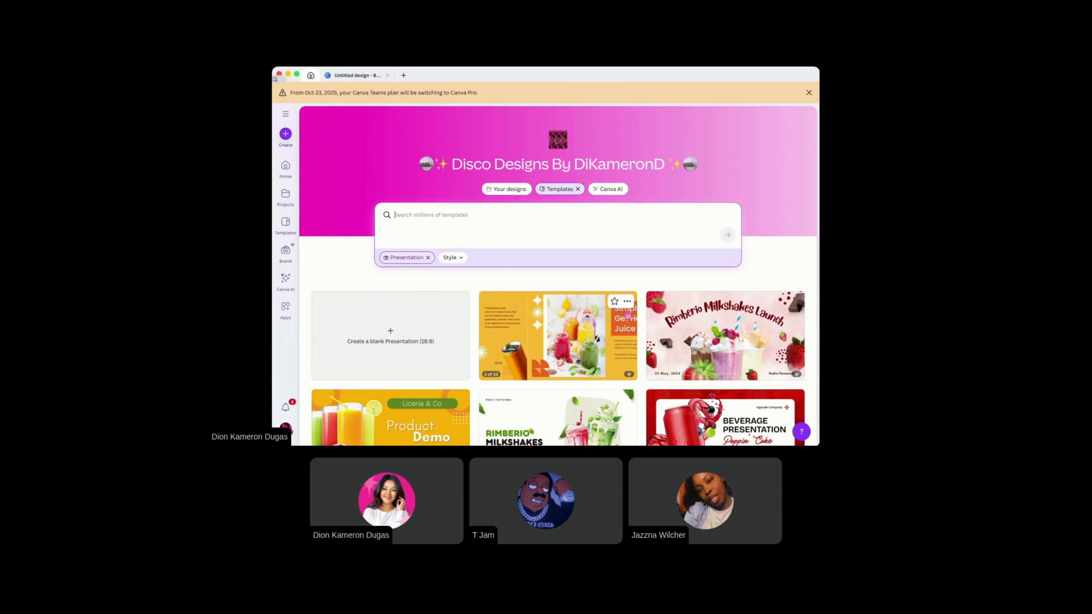
Browse the presentation templates and leave the Templates search
scroll(627, 316, down, 3)
scroll(631, 310, down, 10)
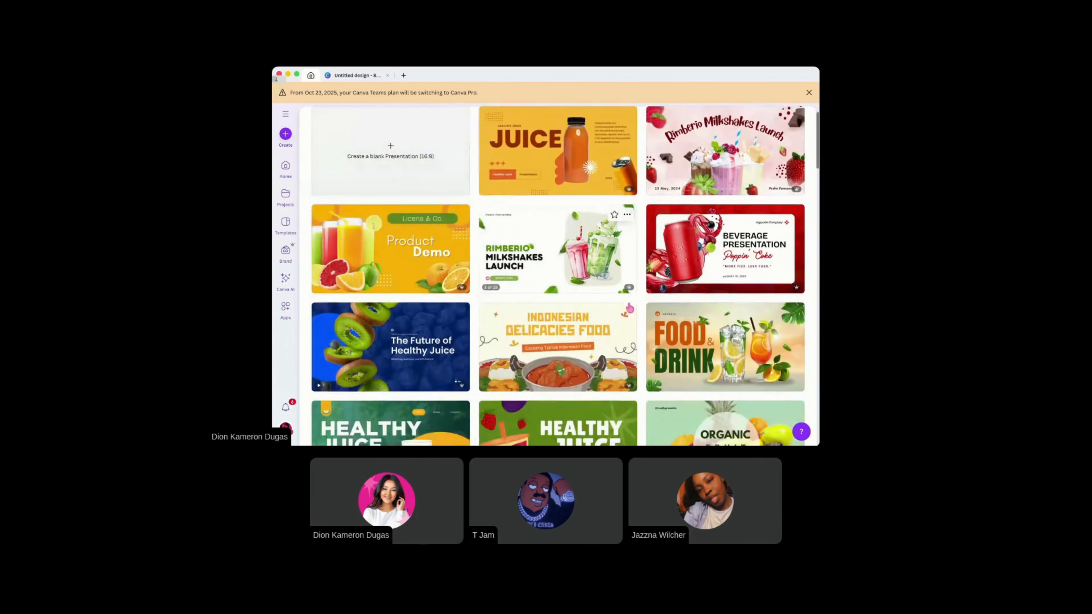
scroll(624, 302, down, 5)
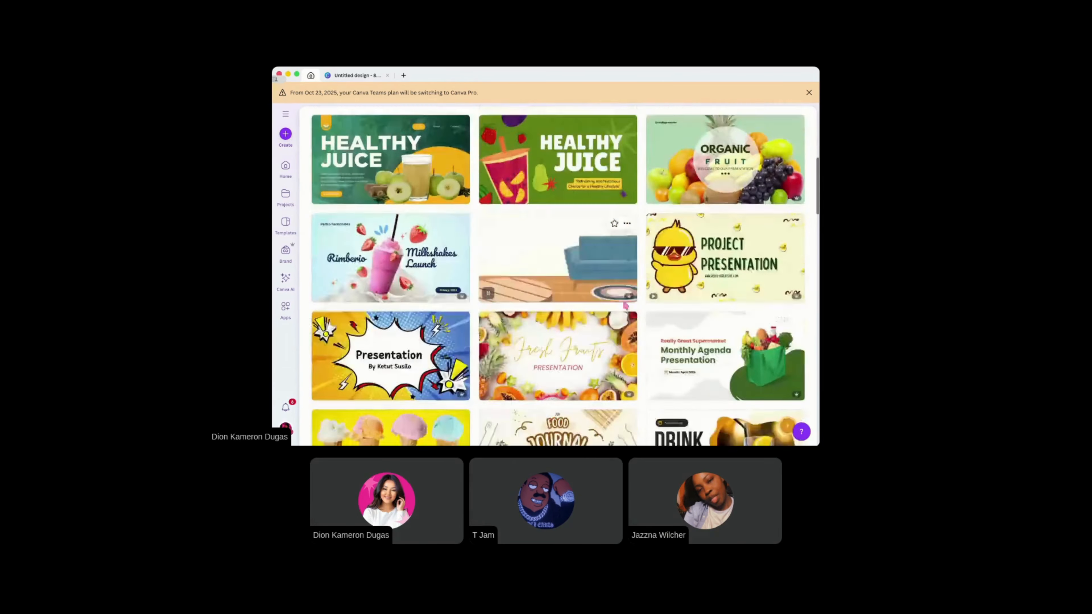
scroll(602, 302, up, 9)
scroll(600, 302, up, 5)
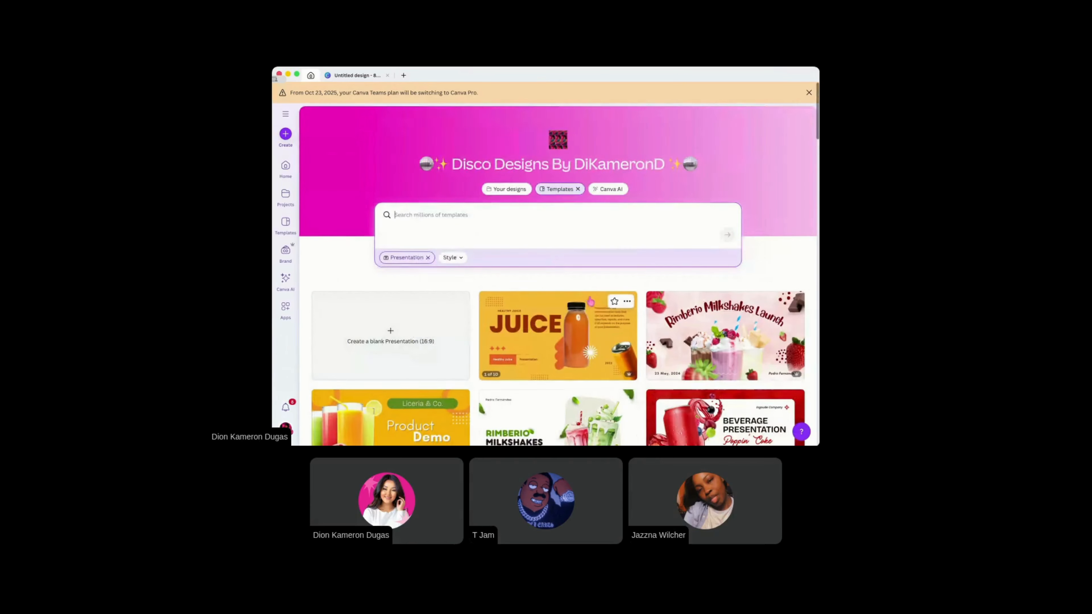
click(578, 190)
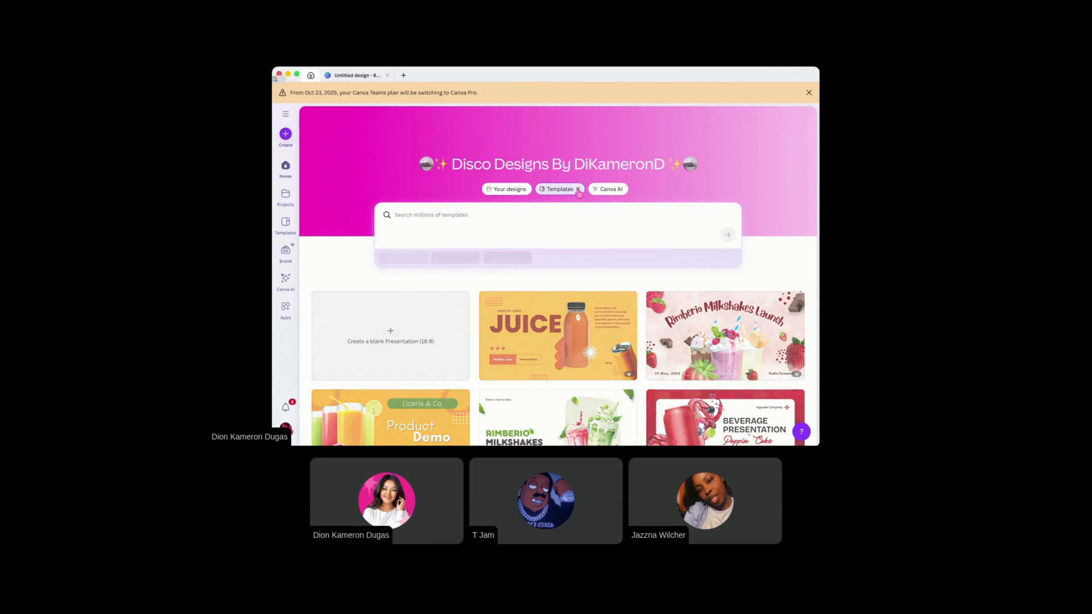
Switch the home page search to Canva AI, look through the AI example prompts, and return to the home view
click(601, 190)
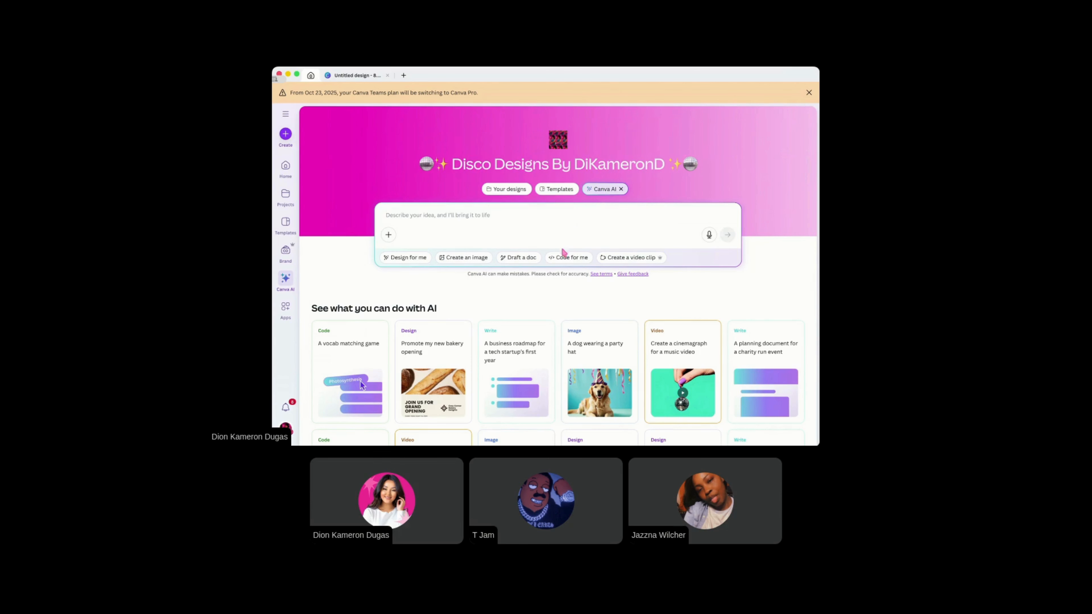
scroll(594, 258, down, 5)
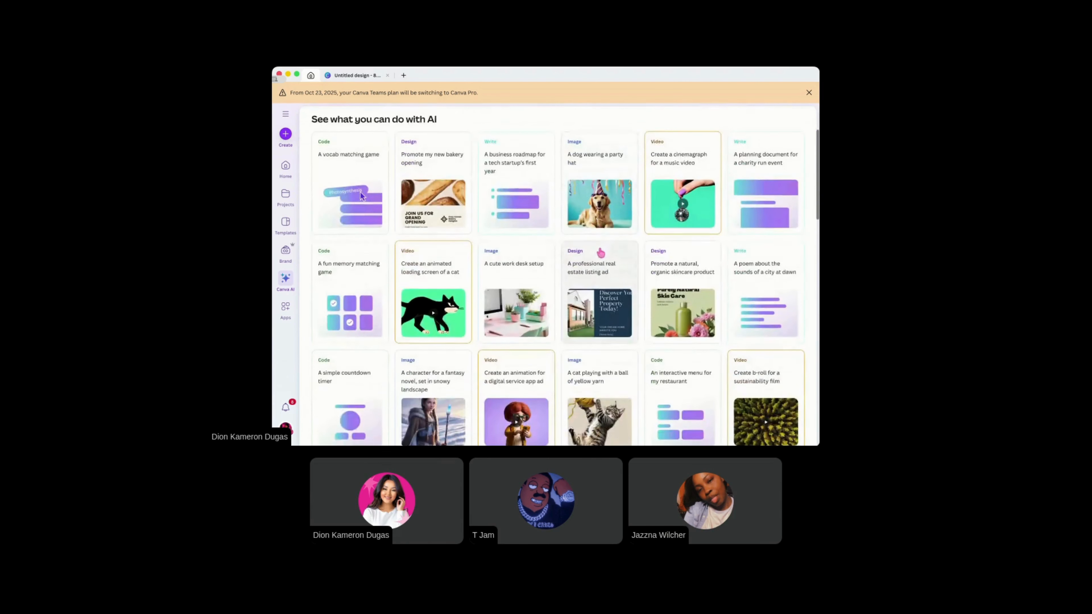
scroll(601, 253, down, 3)
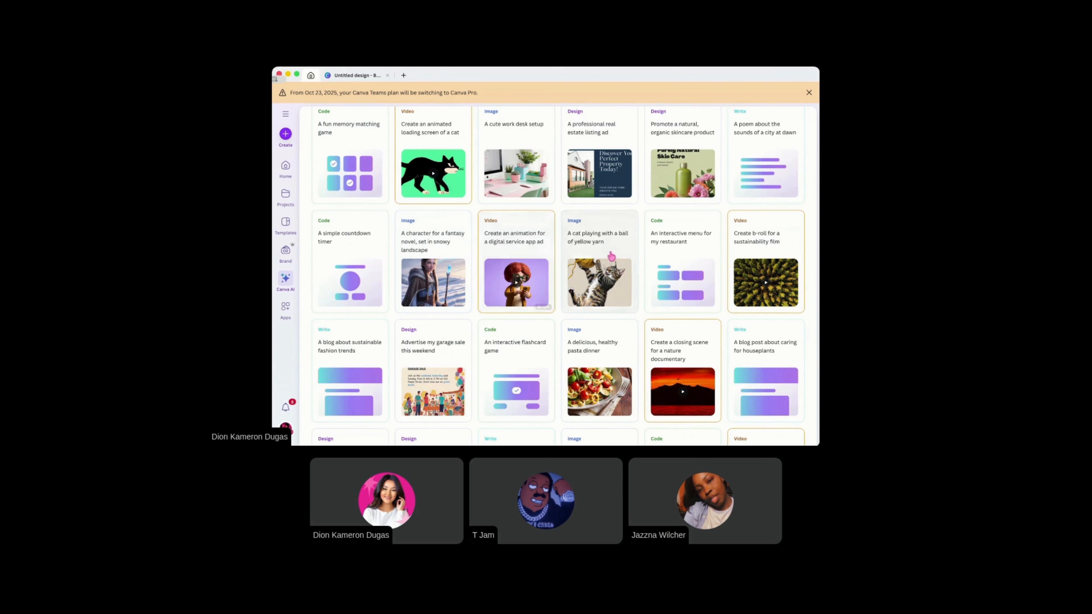
scroll(521, 266, down, 8)
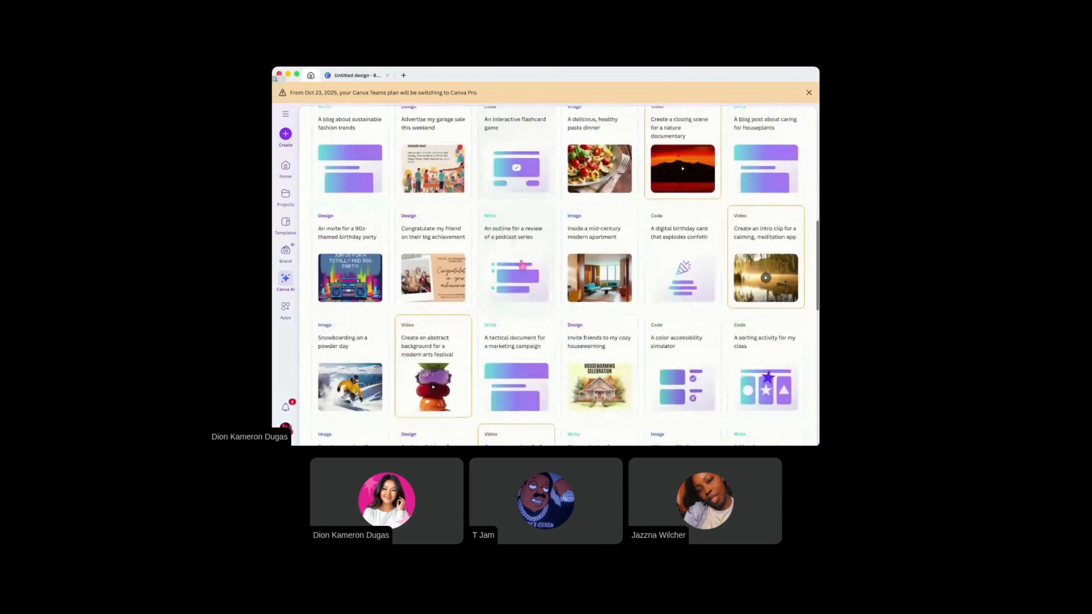
scroll(521, 266, down, 7)
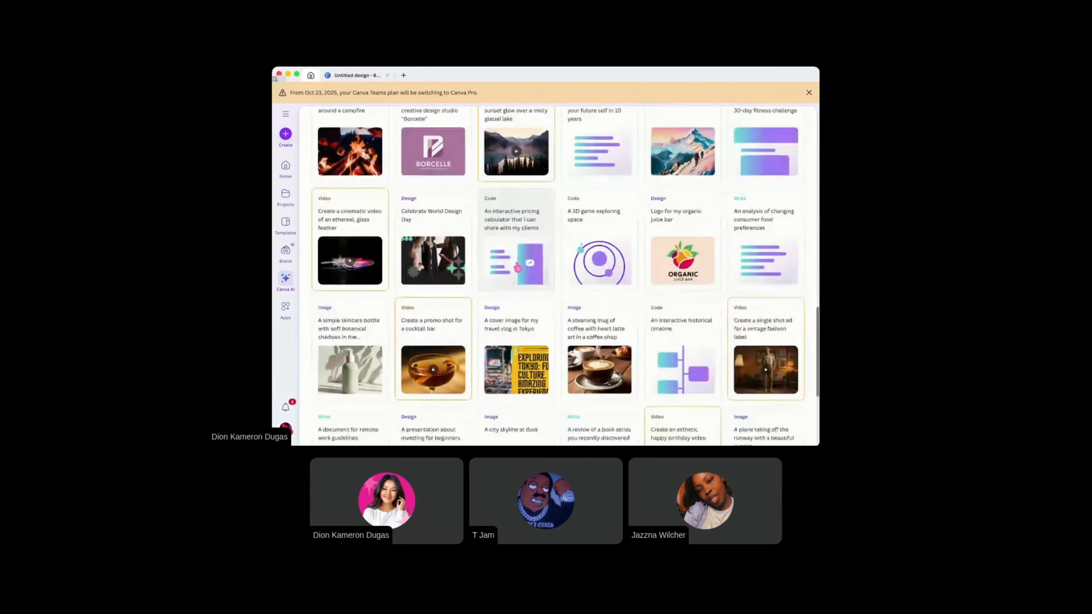
scroll(506, 271, up, 15)
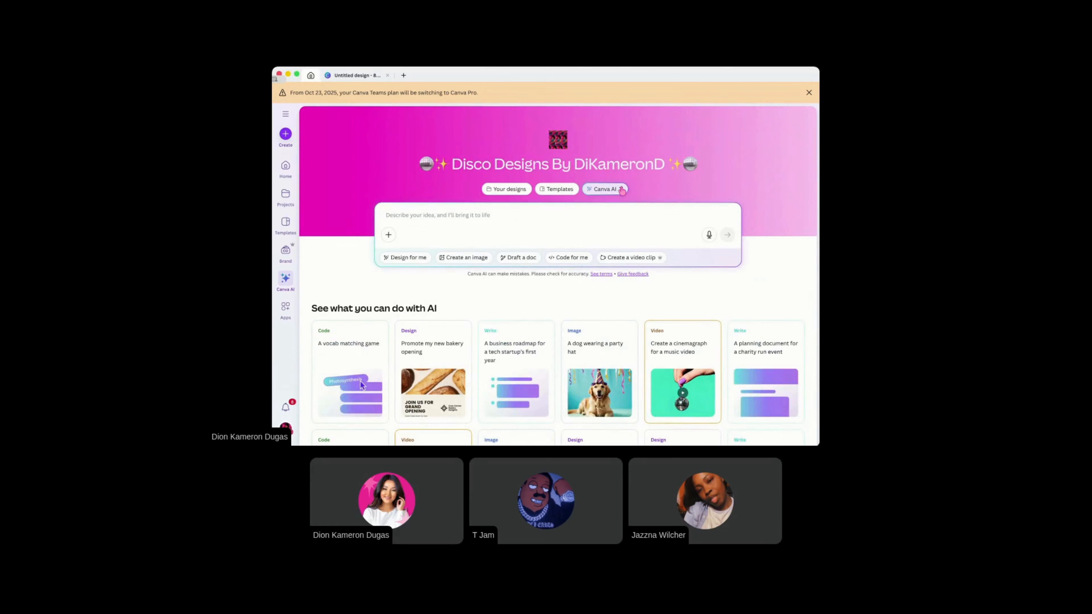
click(622, 189)
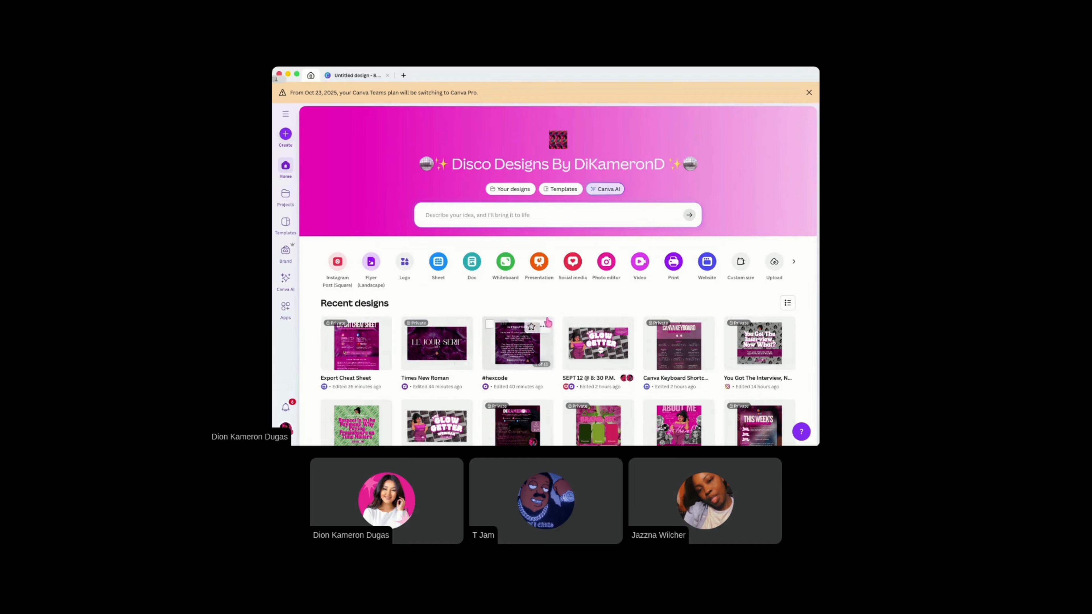
Open the Projects page and expand the Folders section to show more folders
click(286, 196)
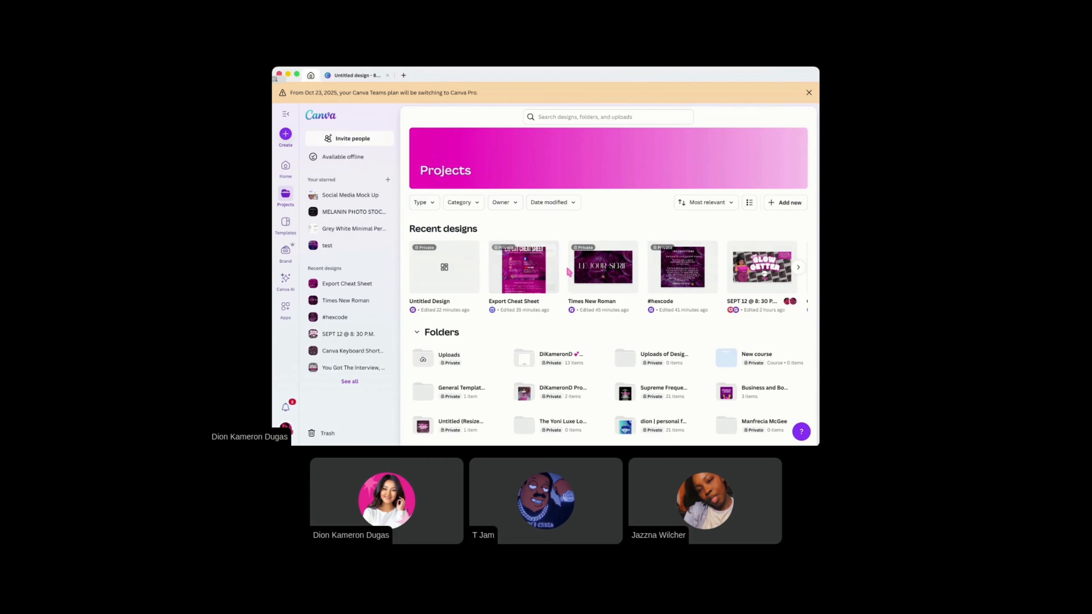
scroll(593, 274, down, 3)
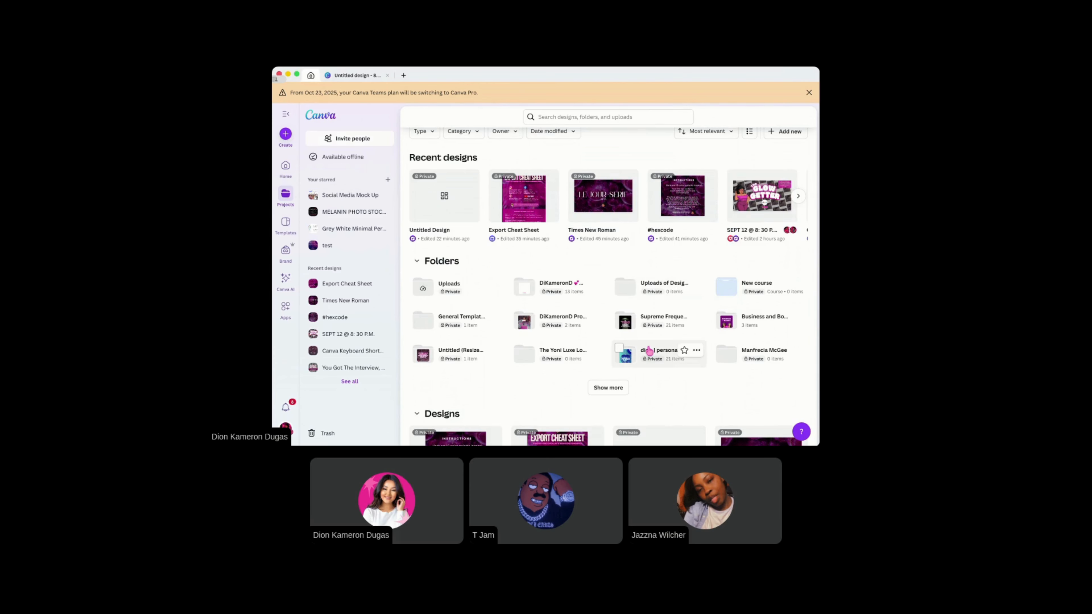
click(623, 387)
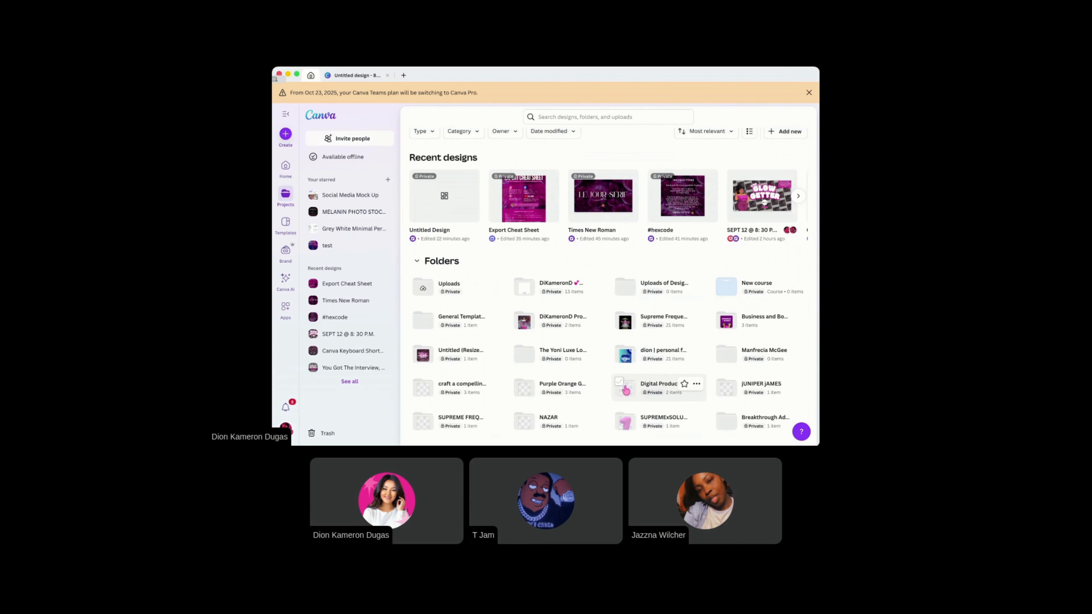
scroll(628, 387, down, 3)
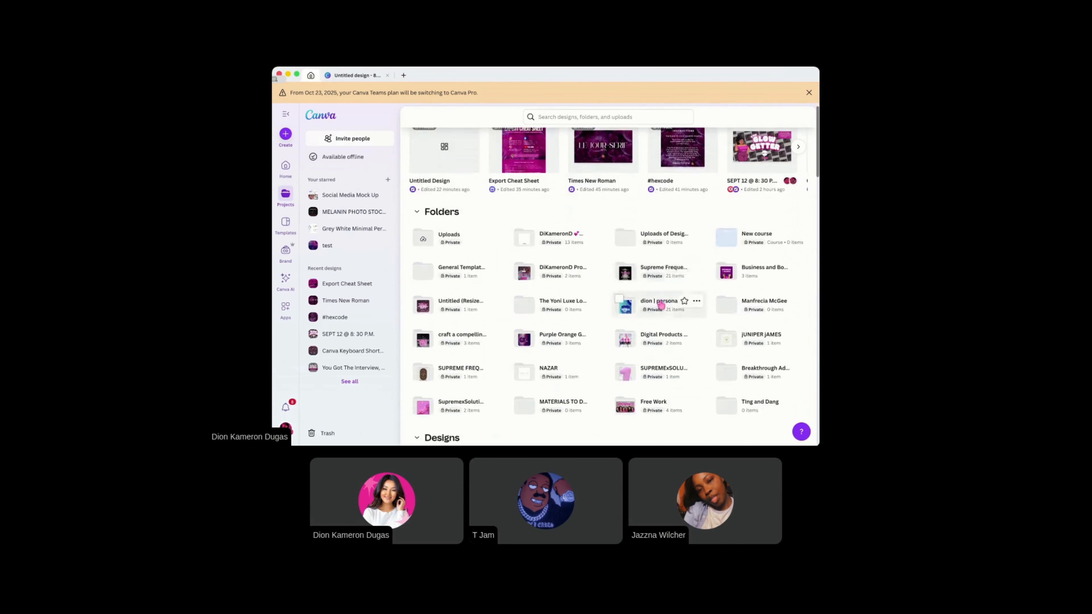
scroll(673, 305, down, 3)
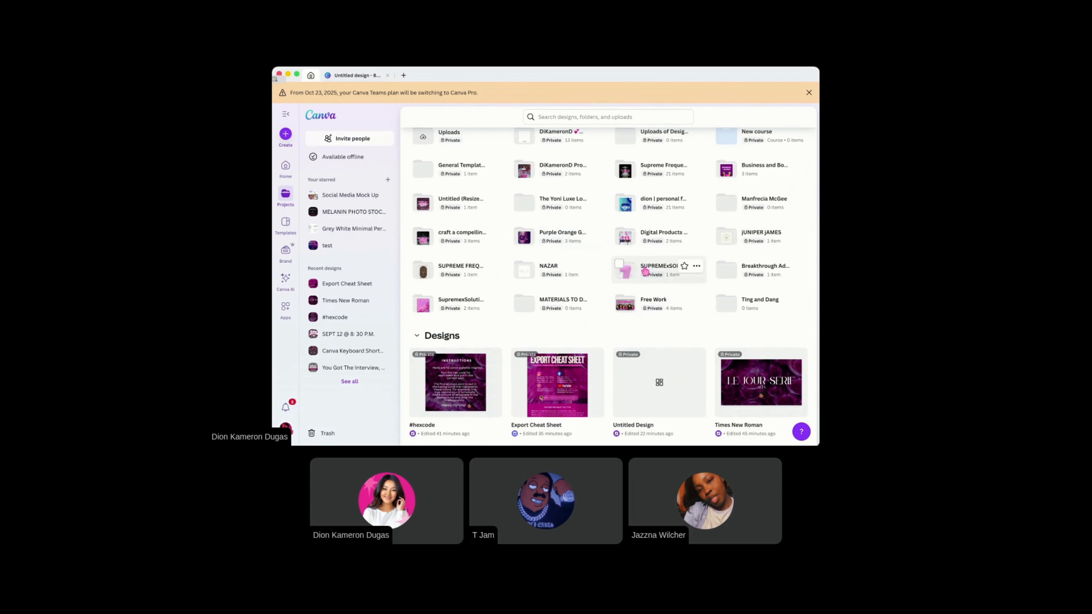
Look through the designs, brand templates, images and videos on the Projects page and return to its beginning
scroll(645, 270, down, 10)
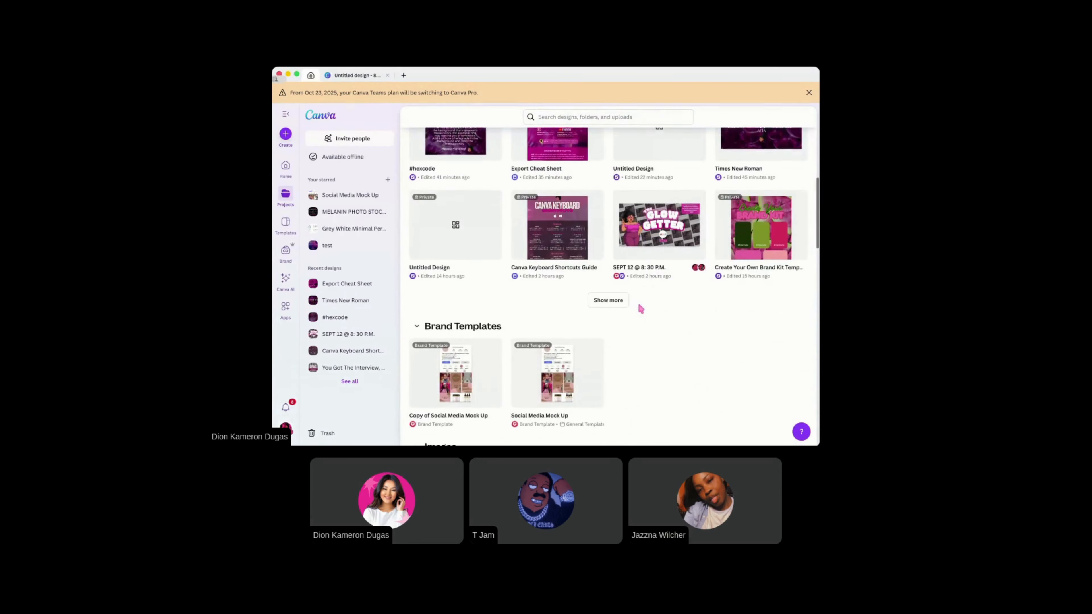
scroll(639, 304, down, 7)
scroll(649, 307, up, 5)
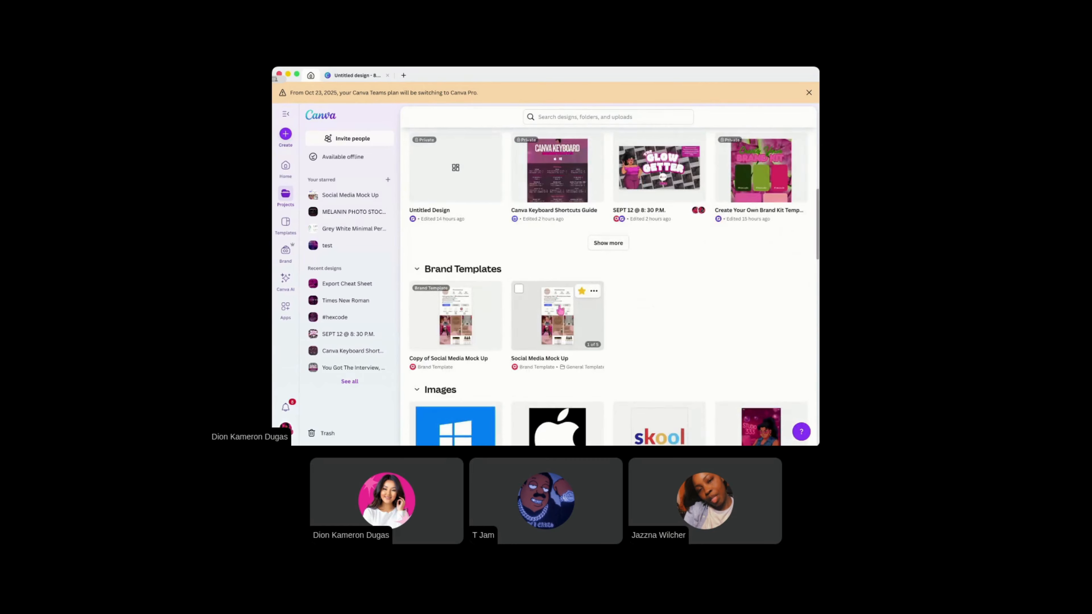
scroll(604, 323, down, 2)
scroll(605, 325, down, 12)
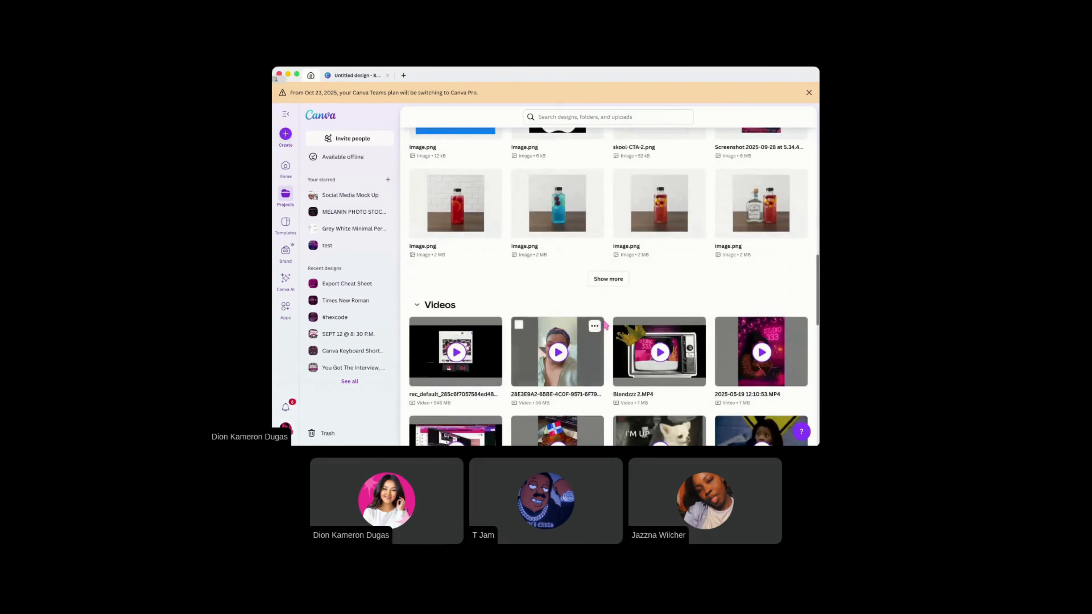
scroll(600, 326, down, 10)
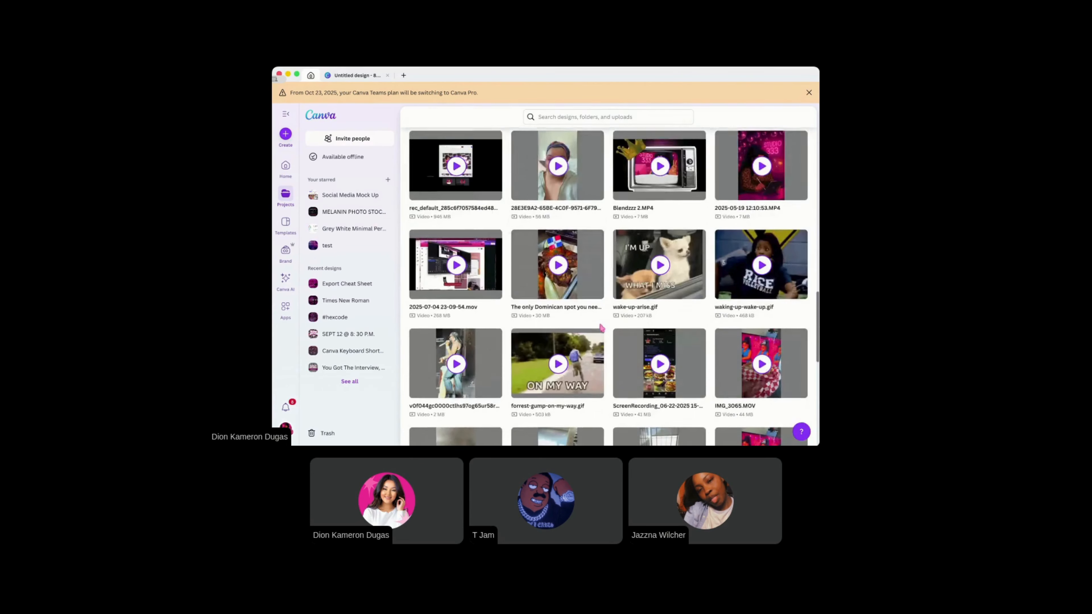
scroll(603, 328, down, 12)
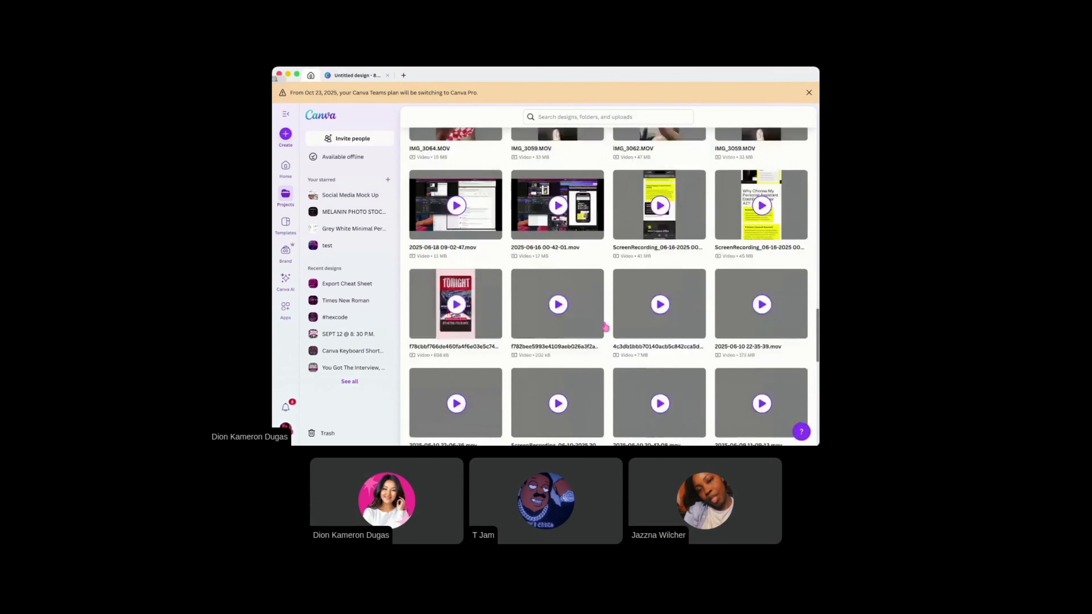
scroll(607, 328, down, 10)
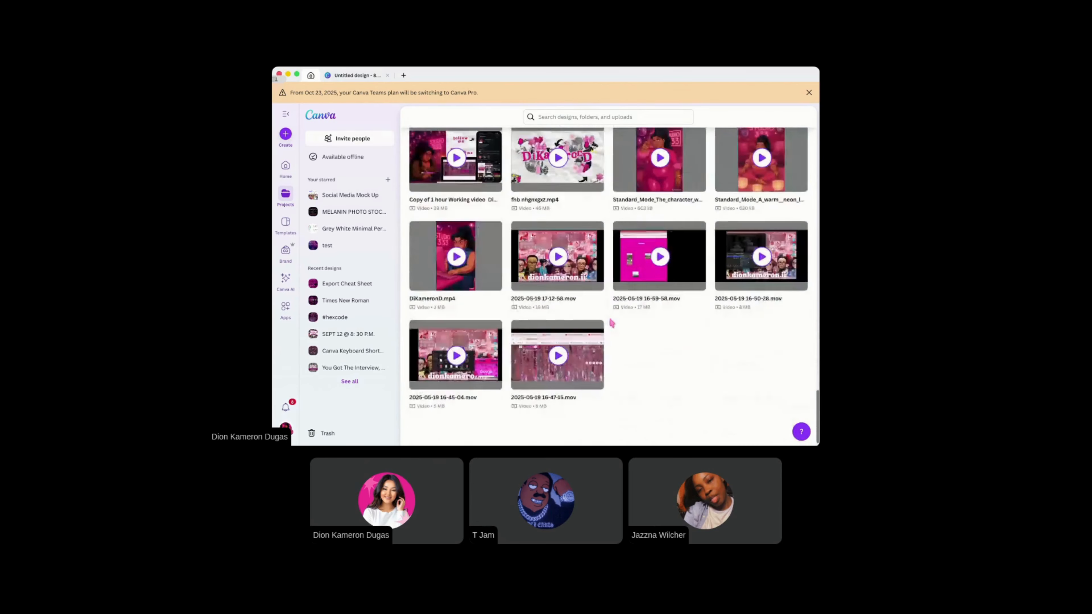
scroll(612, 324, down, 10)
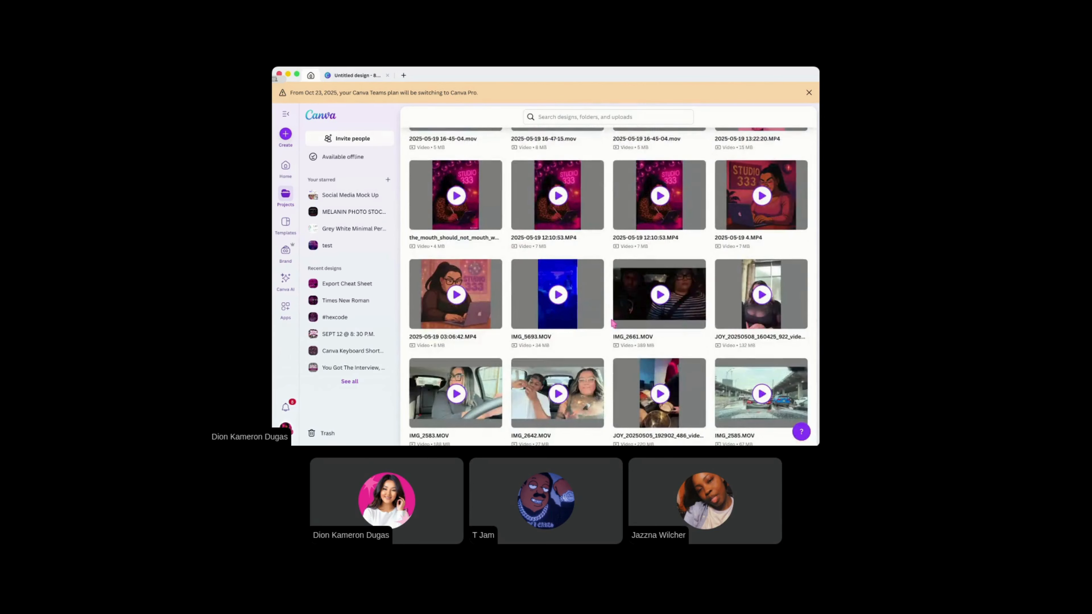
scroll(610, 320, down, 10)
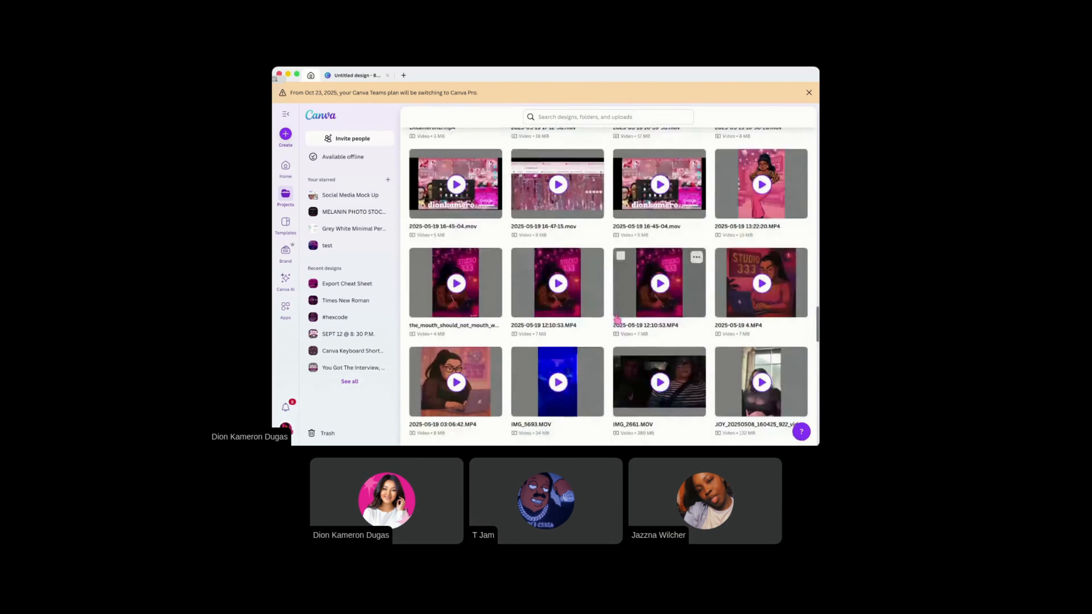
scroll(609, 314, up, 20)
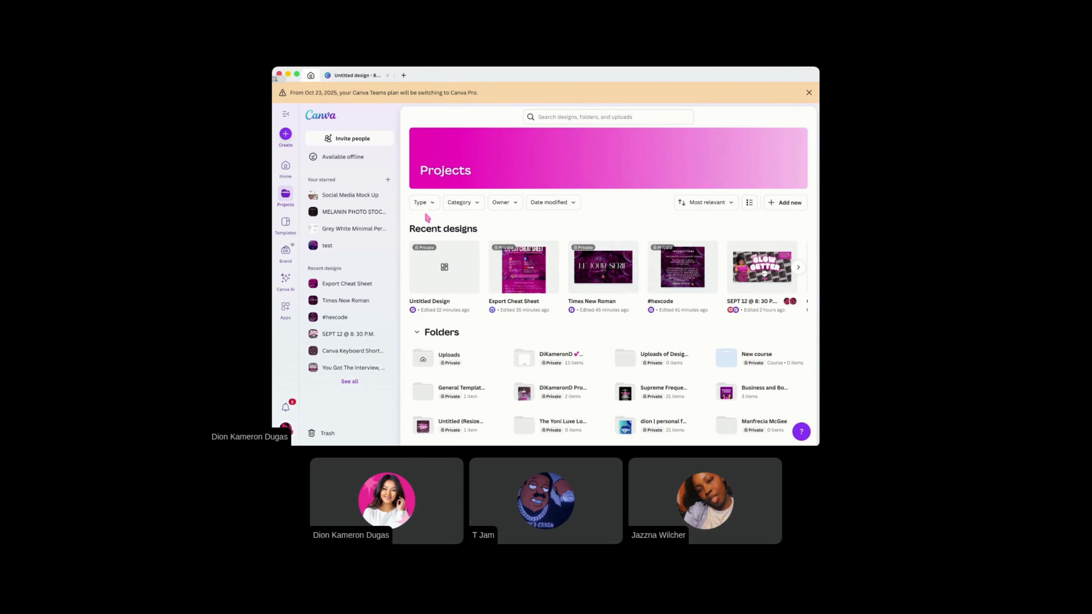
Sort the projects by Newest edited
click(727, 203)
click(733, 258)
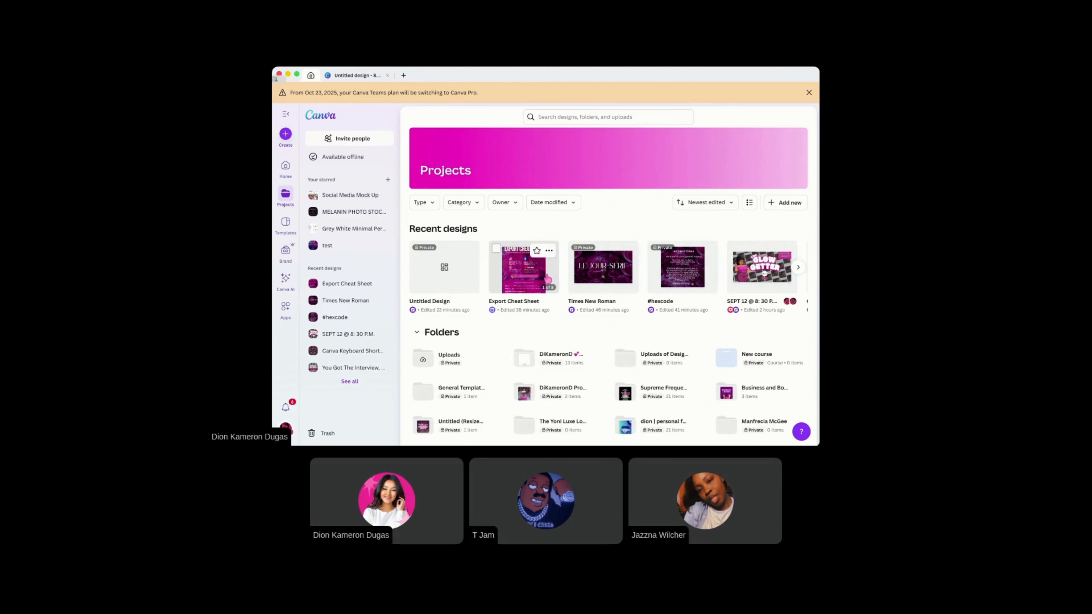
click(708, 201)
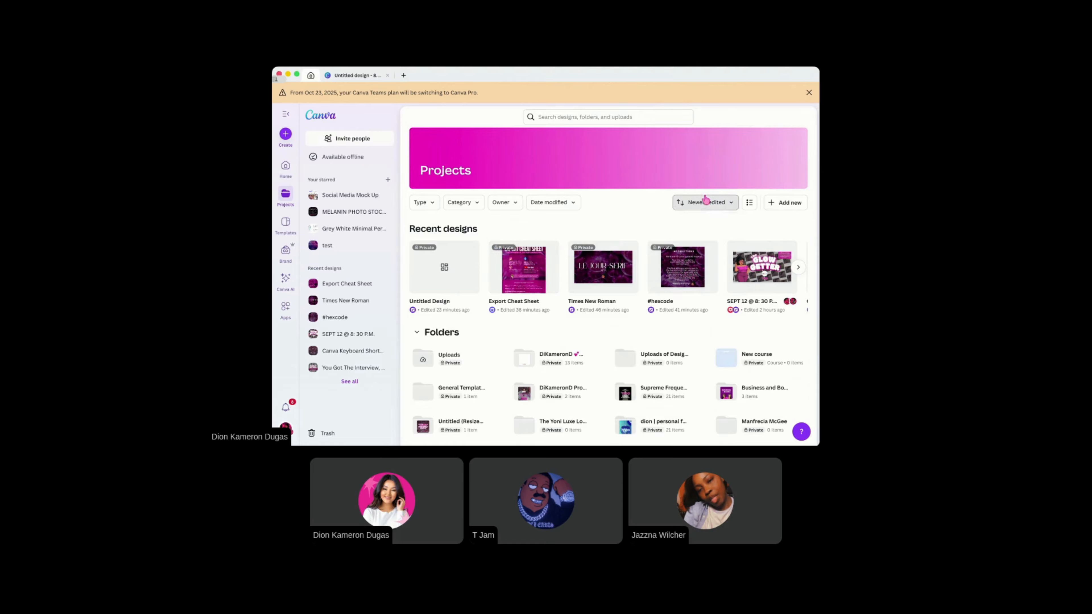
Sort the projects by Most relevant and look through them in list view
click(714, 243)
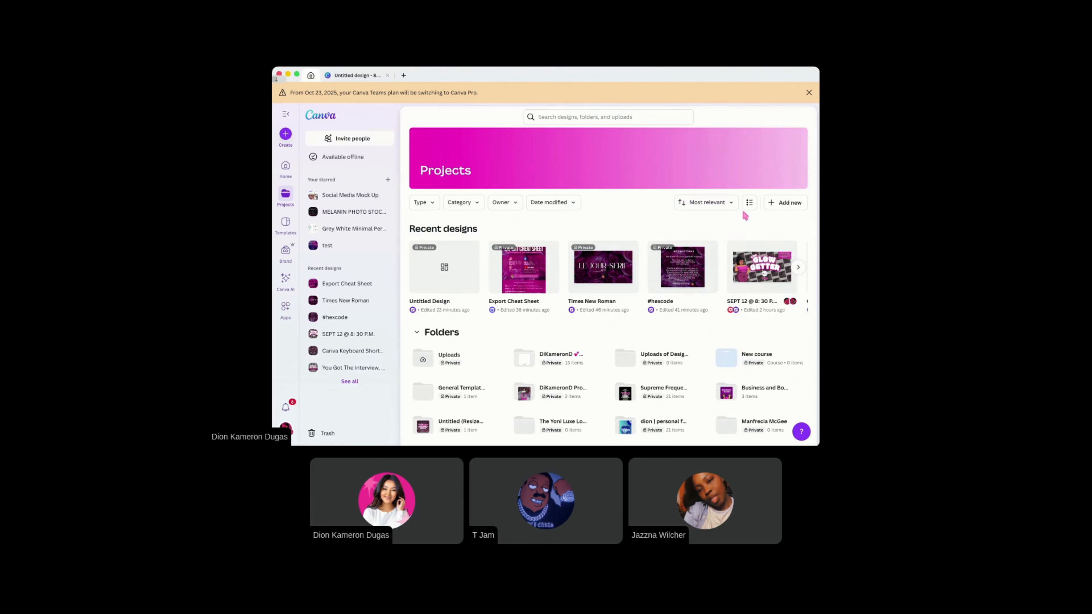
click(749, 203)
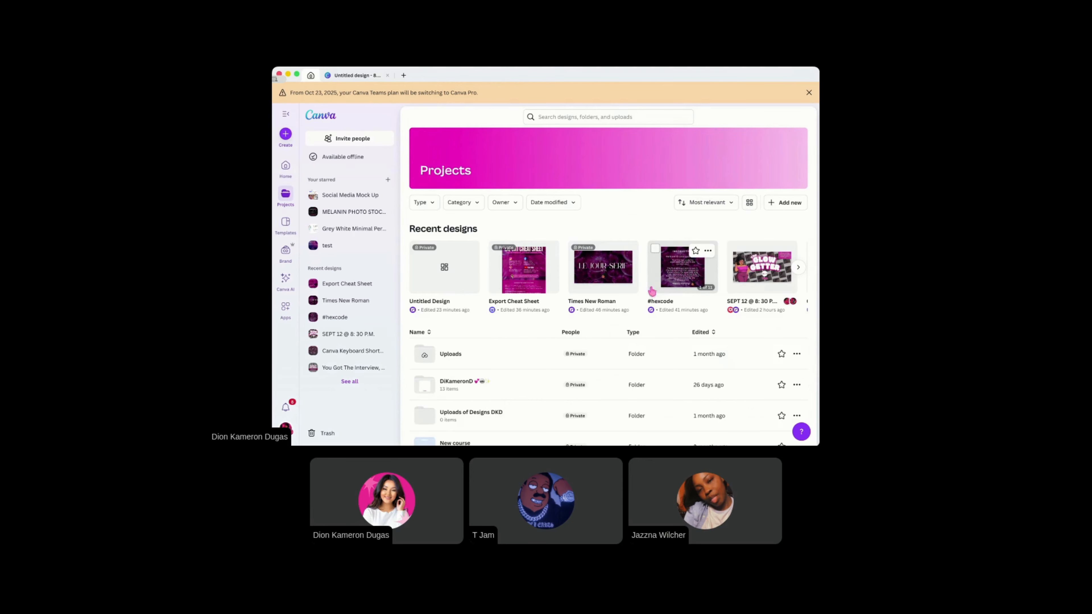
scroll(654, 290, down, 3)
scroll(663, 290, down, 8)
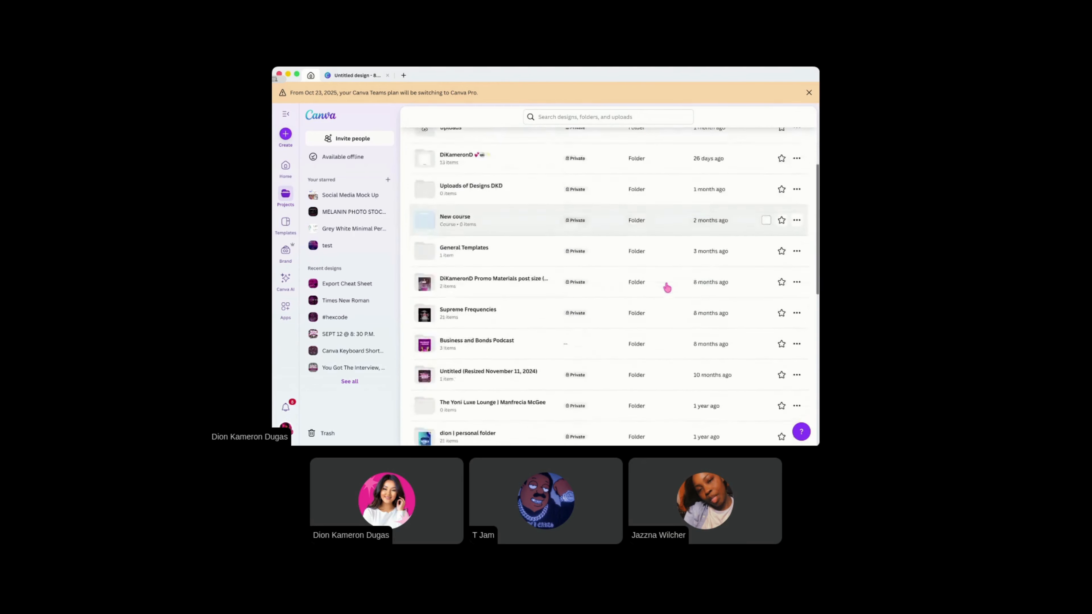
scroll(668, 284, down, 10)
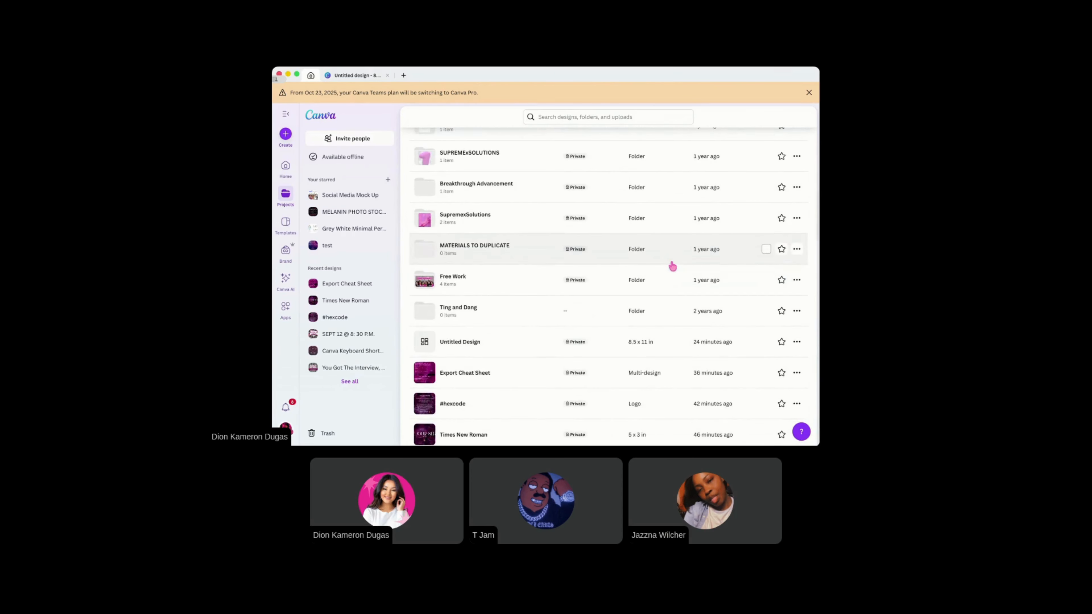
scroll(673, 267, up, 20)
scroll(689, 264, up, 2)
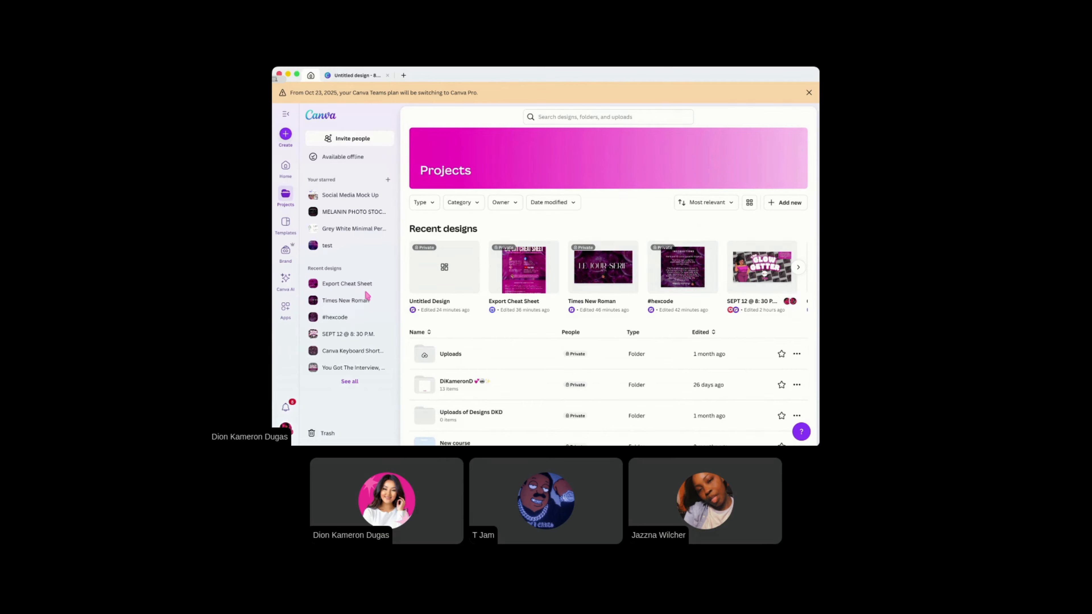
Open the Templates page and look through the suggested templates under Start exploring
click(286, 222)
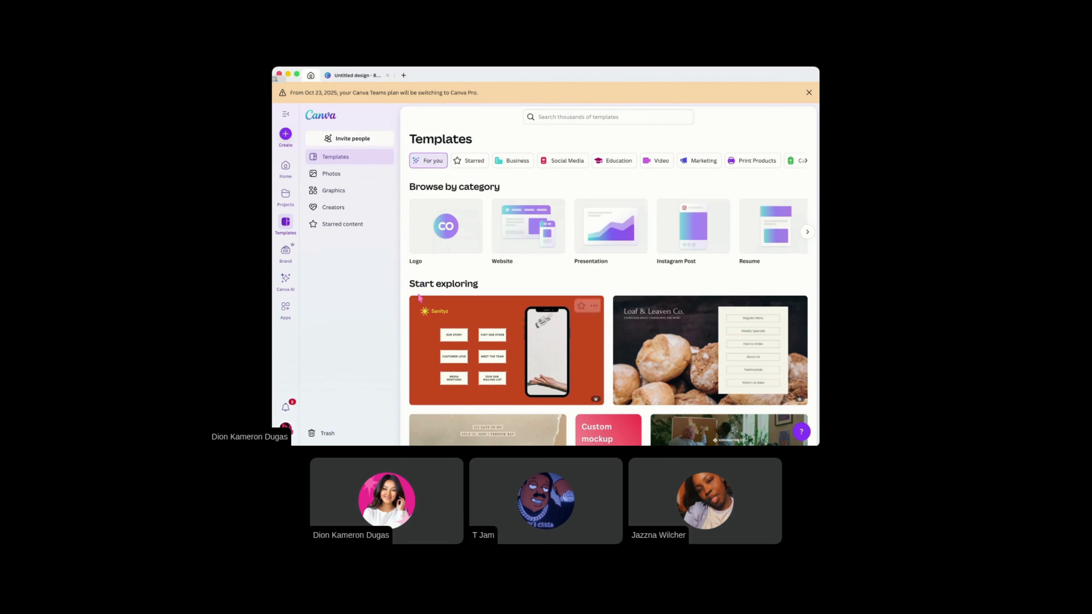
scroll(597, 306, down, 5)
scroll(611, 302, down, 10)
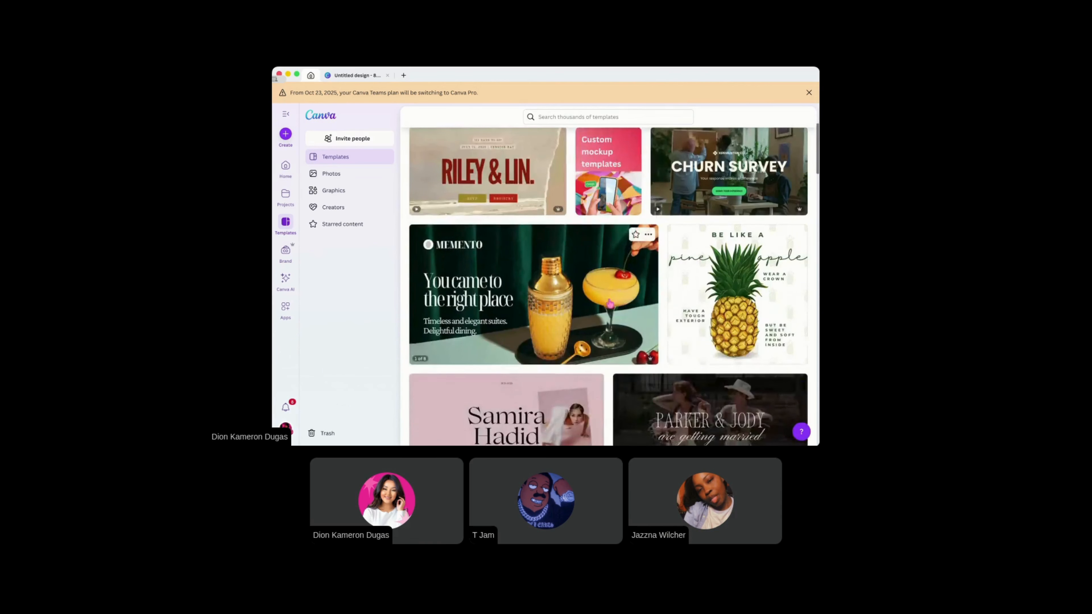
scroll(614, 301, up, 12)
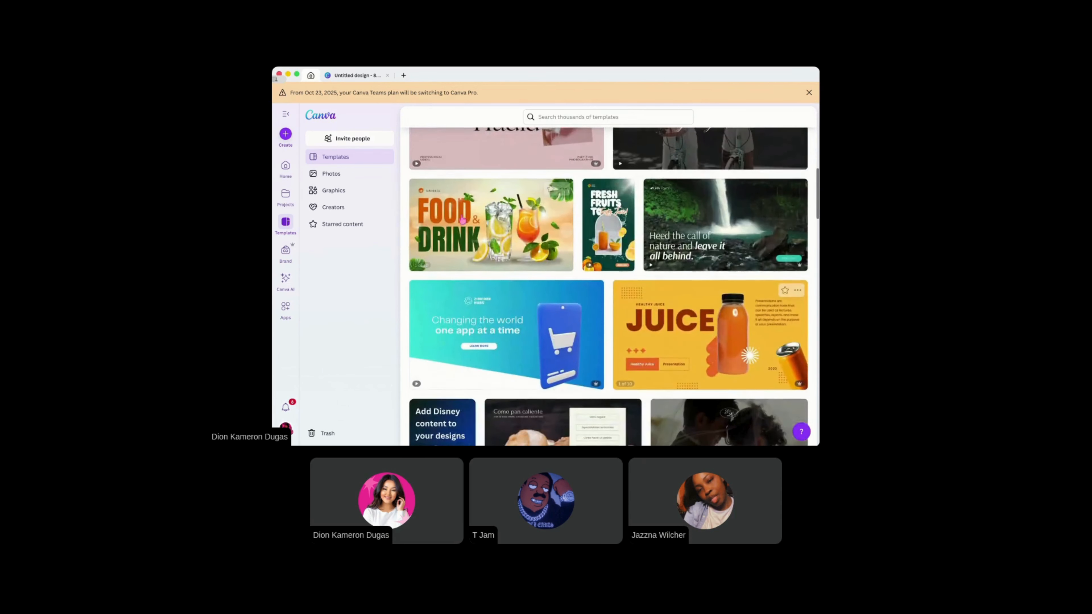
scroll(449, 223, up, 2)
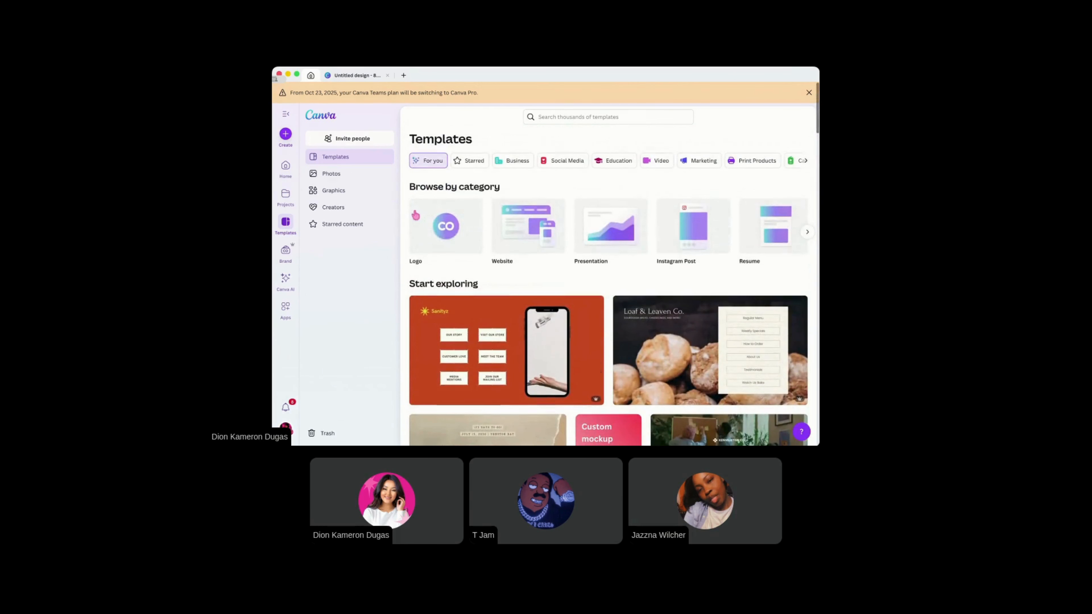
Open the Graphics page and look through its collections and the graphics to explore
click(338, 191)
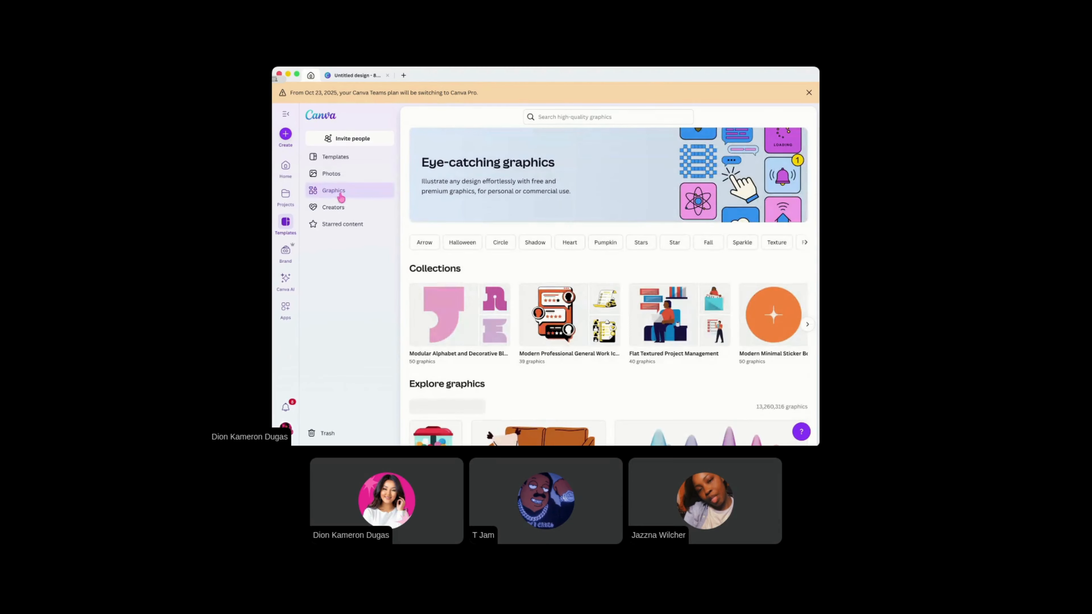
scroll(689, 362, down, 5)
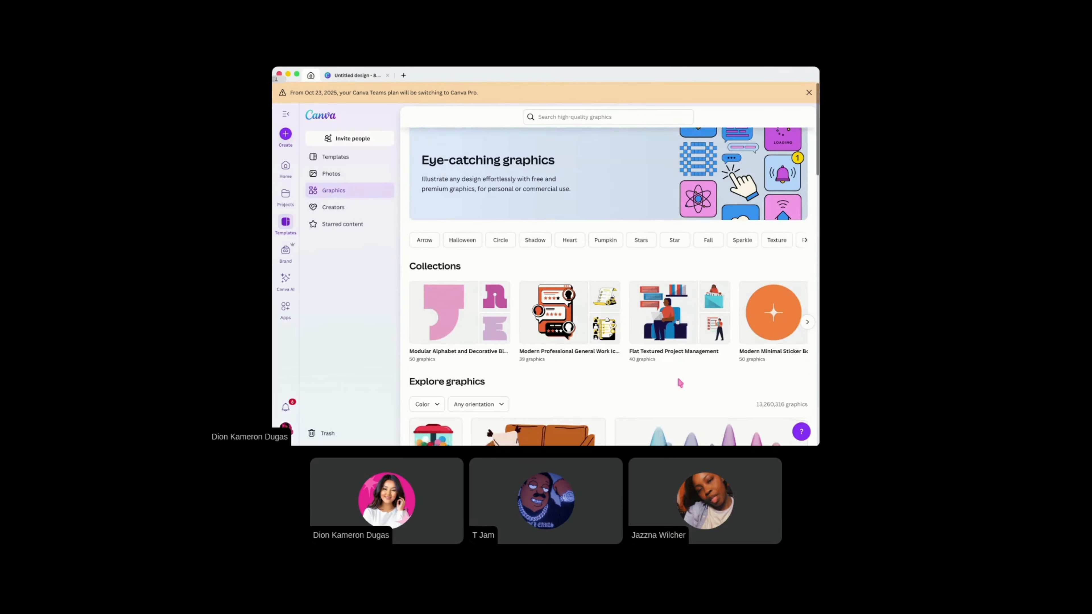
scroll(687, 389, down, 4)
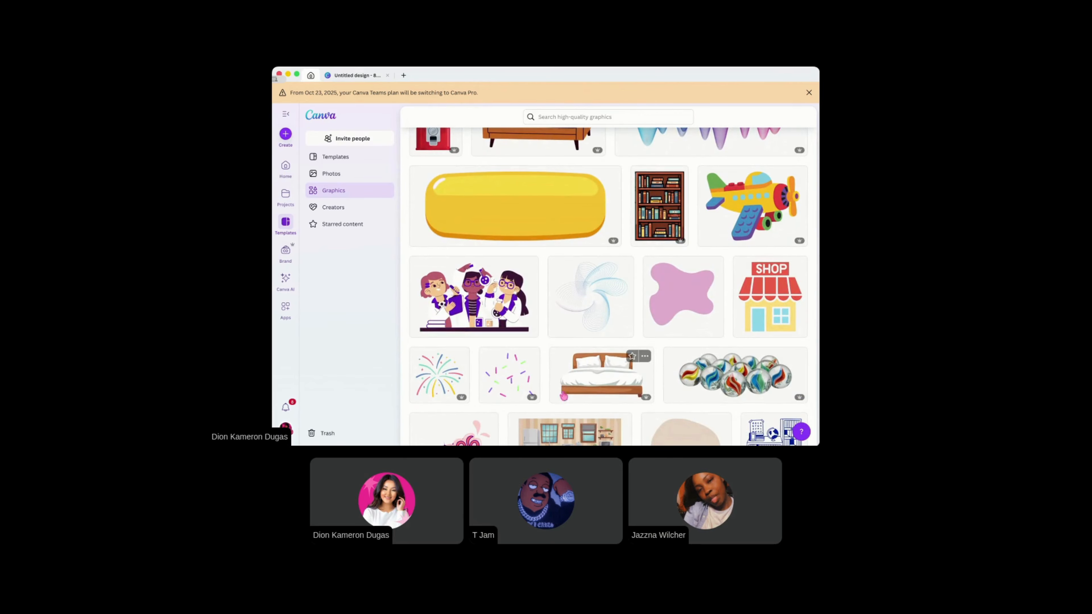
scroll(710, 334, down, 1)
scroll(711, 334, down, 1)
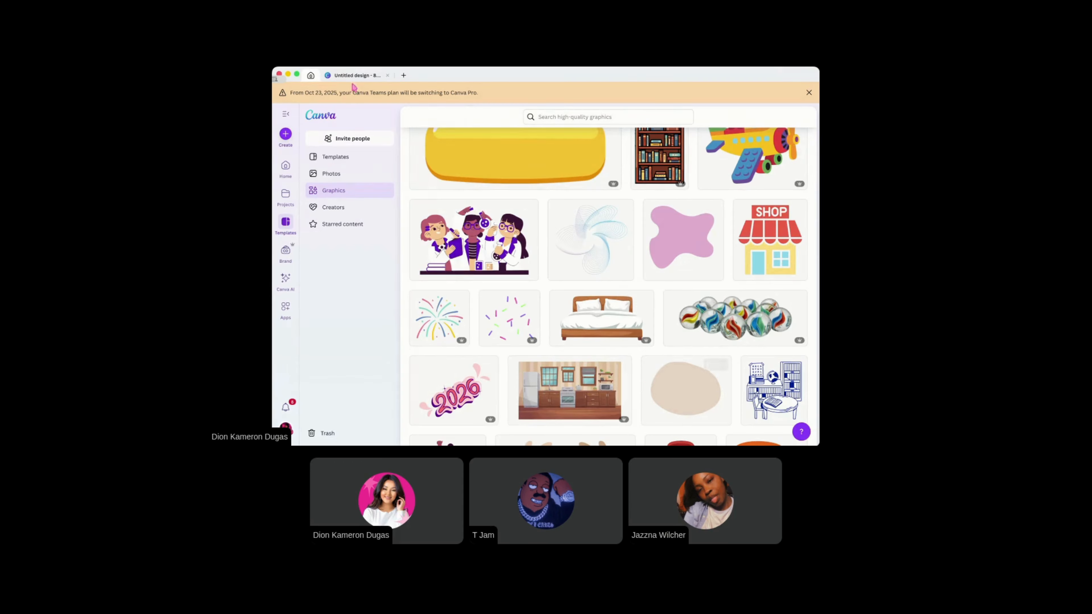
Return to the Templates page, open the Instagram Post category and look through its templates
click(336, 157)
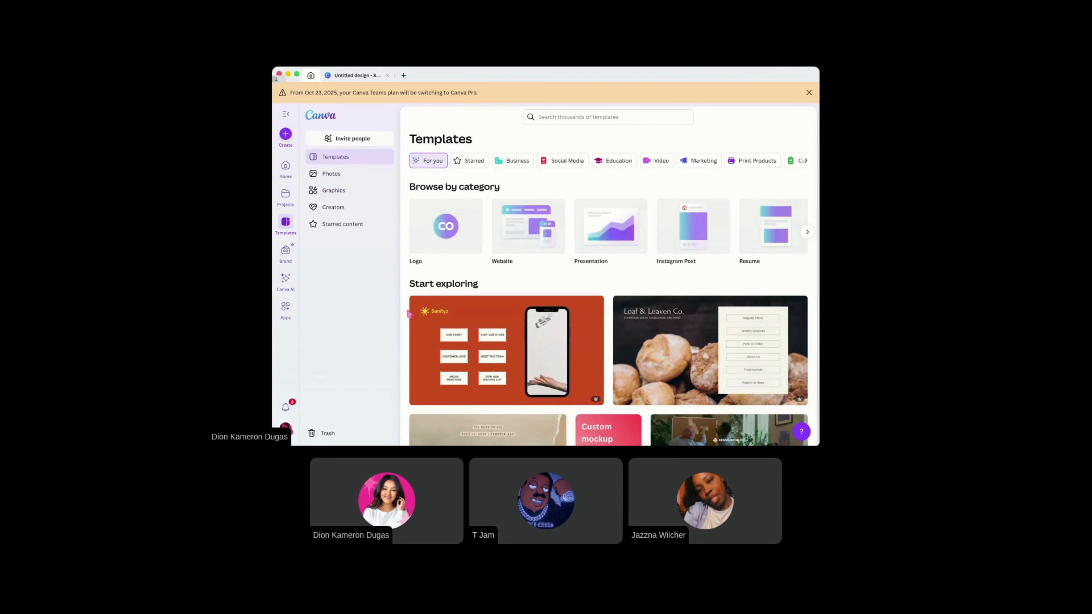
scroll(413, 313, down, 3)
scroll(419, 314, down, 2)
scroll(516, 275, up, 5)
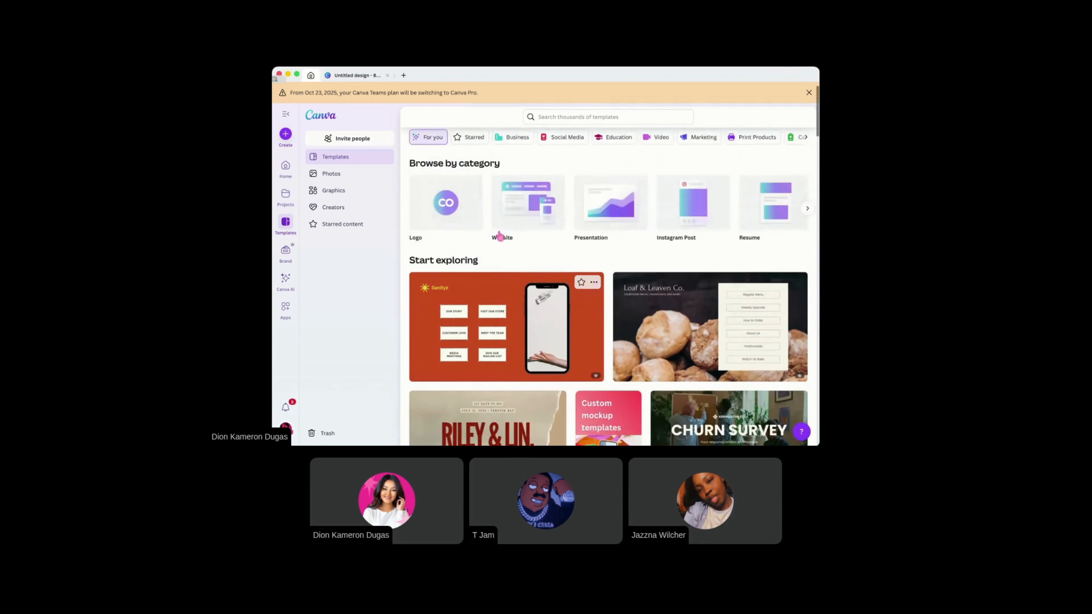
click(692, 228)
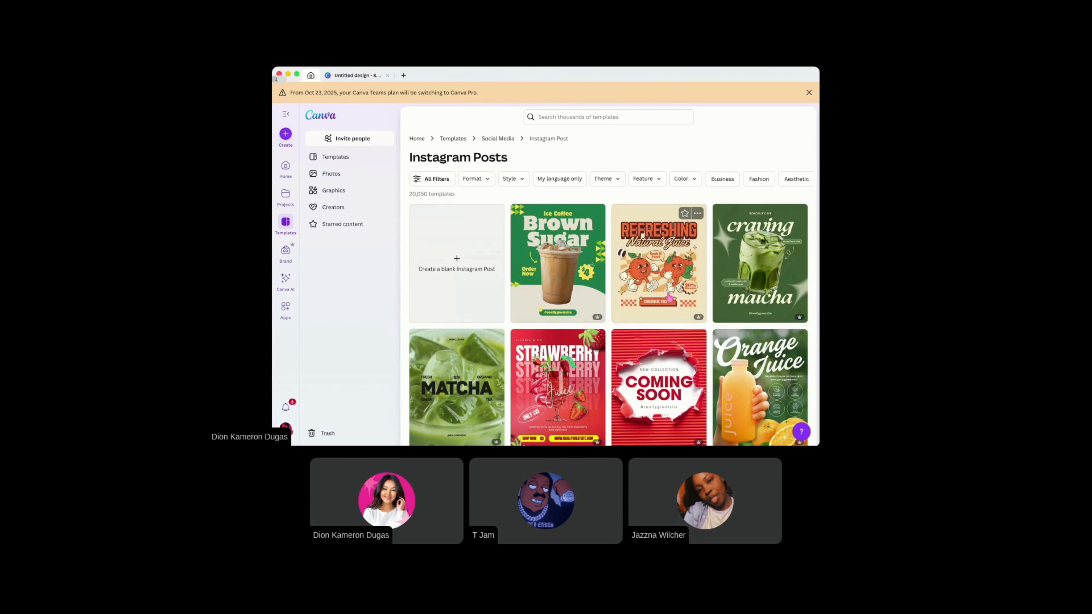
scroll(665, 284, down, 3)
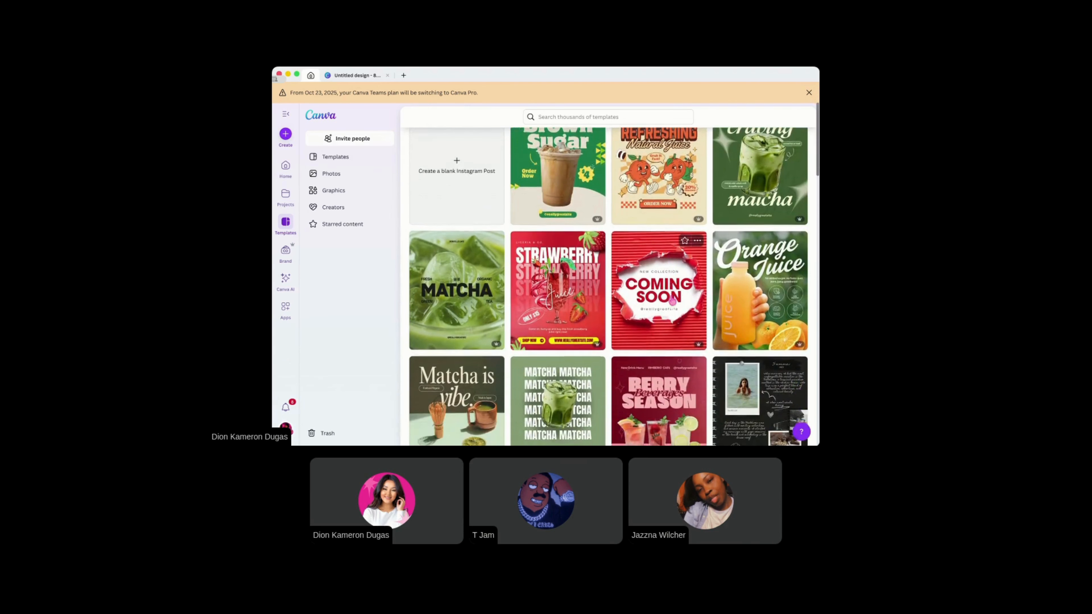
scroll(673, 300, down, 2)
Preview the White and Red Modern Strawberry Juice Instagram Post template, close it and look through more Instagram post templates
click(602, 233)
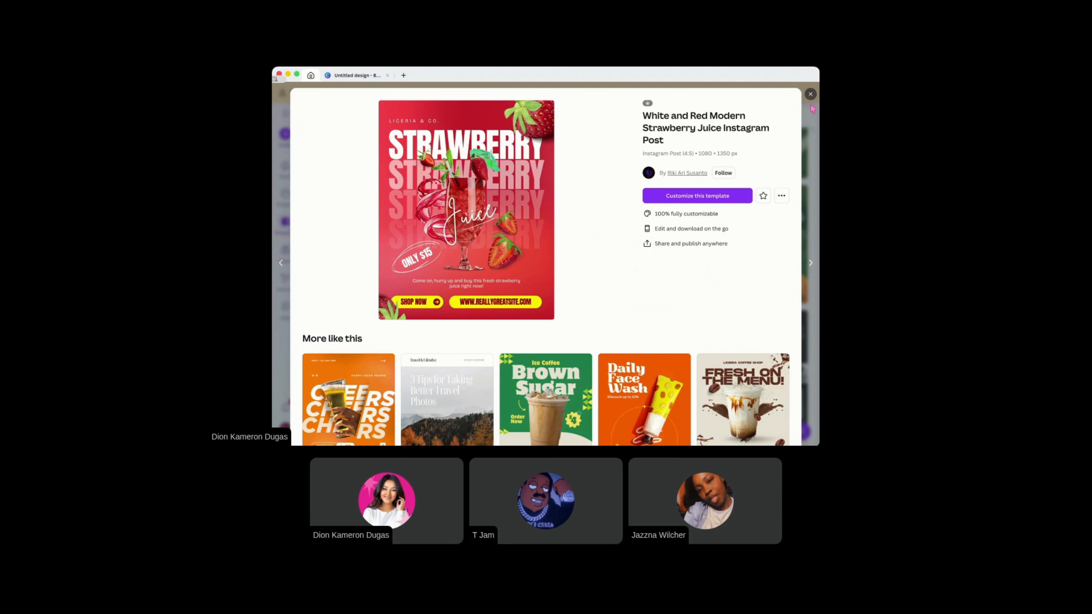
click(811, 94)
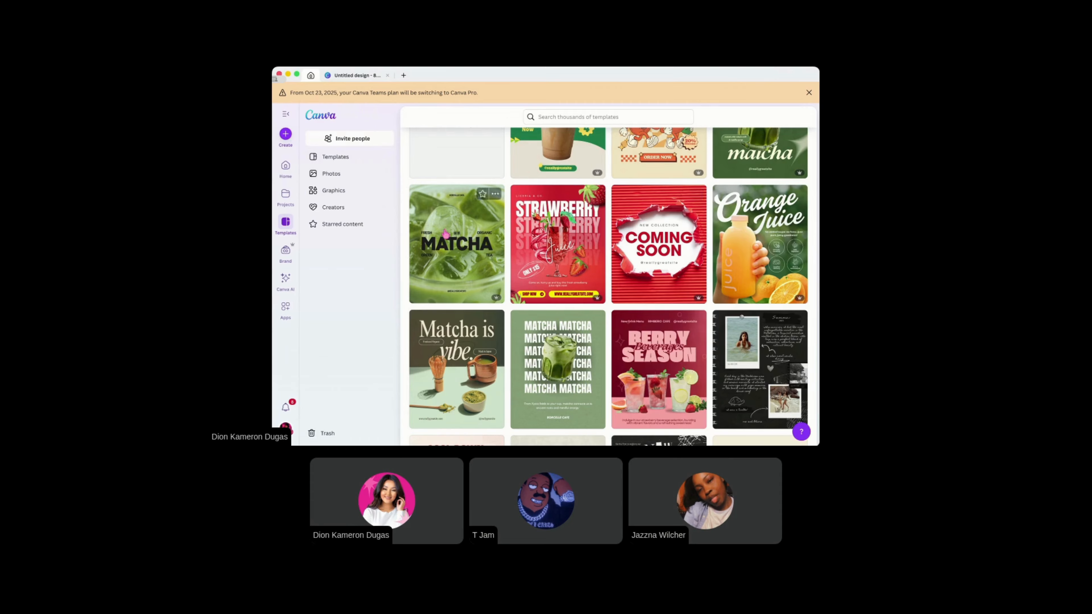
scroll(595, 265, down, 1)
scroll(602, 258, down, 5)
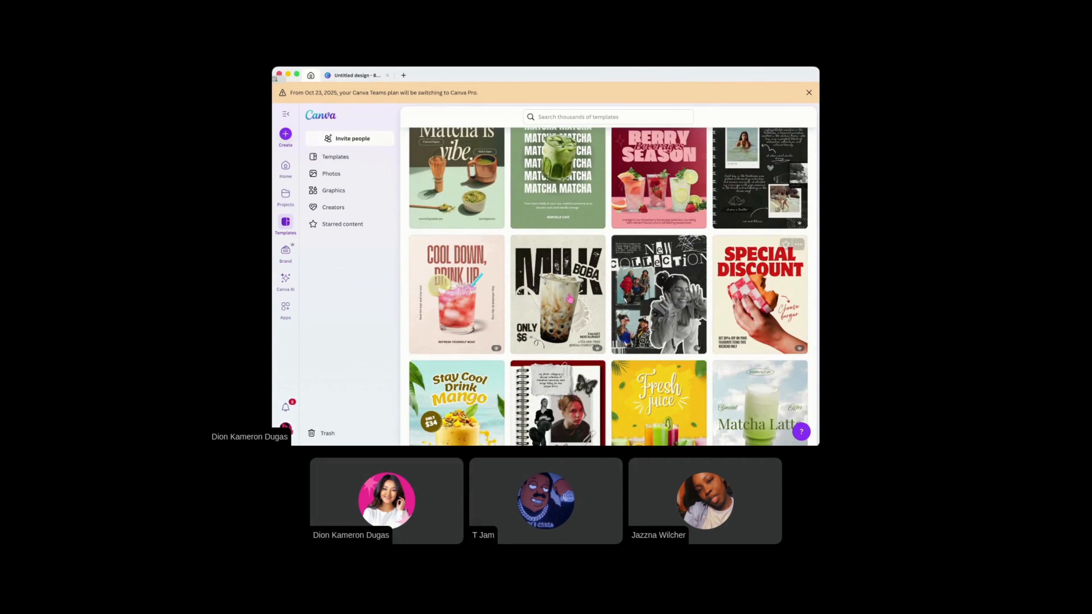
scroll(662, 215, up, 1)
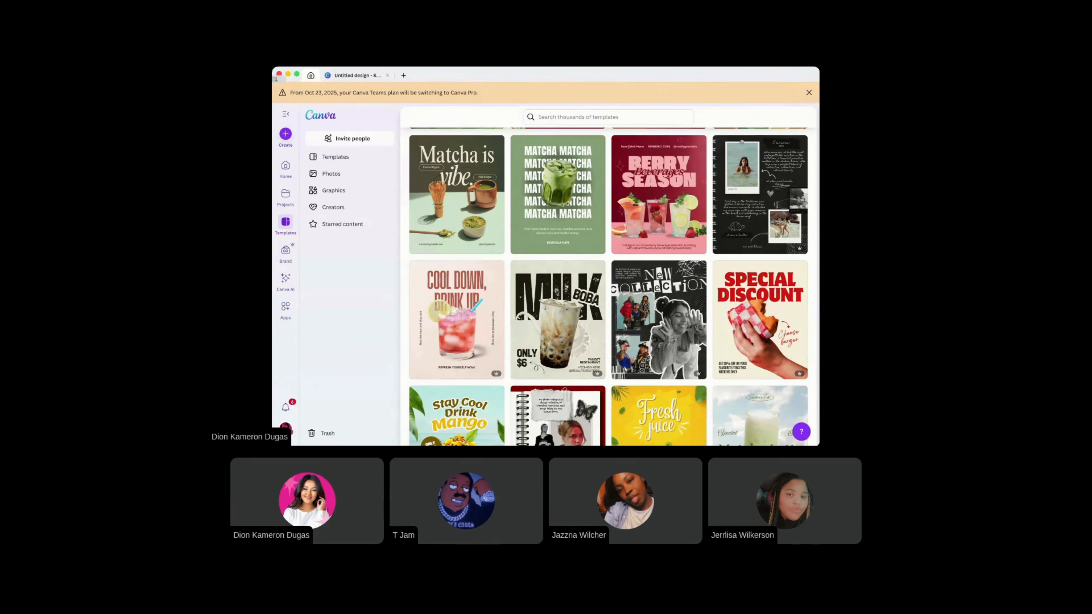
Open the Brand section and look over its Brand Templates page
click(291, 255)
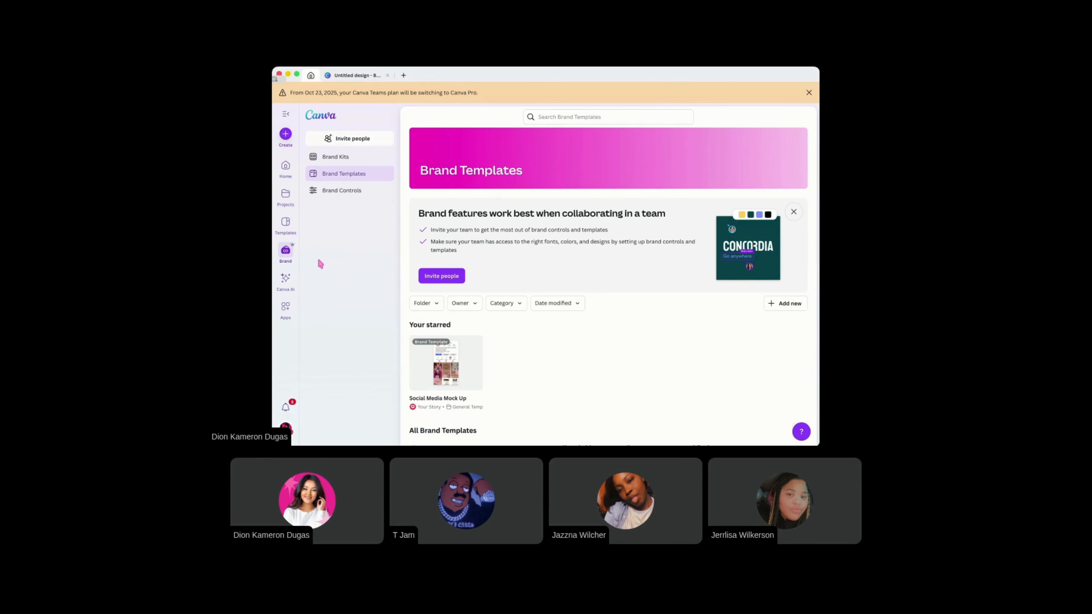
scroll(586, 198, down, 5)
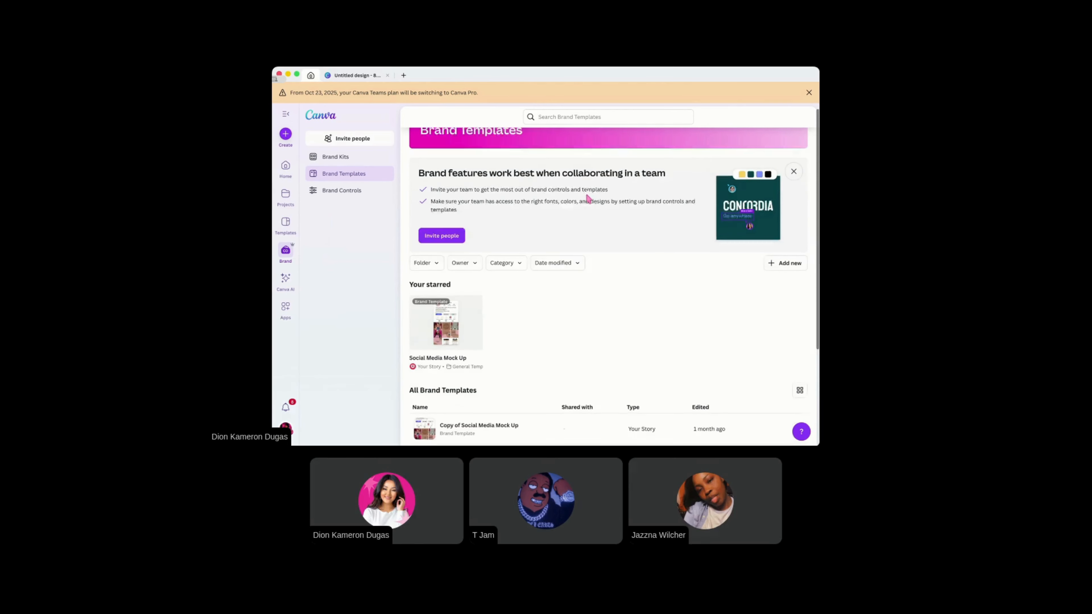
scroll(591, 209, up, 5)
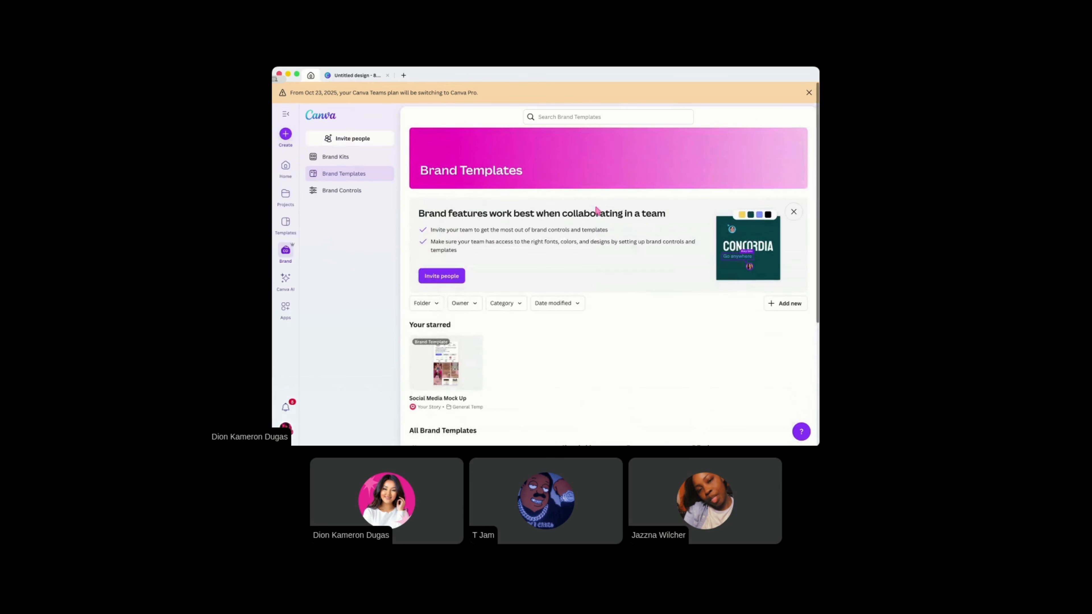
View the Brand Kits page, and return to Brand Templates to look at the starred and full template lists
click(381, 158)
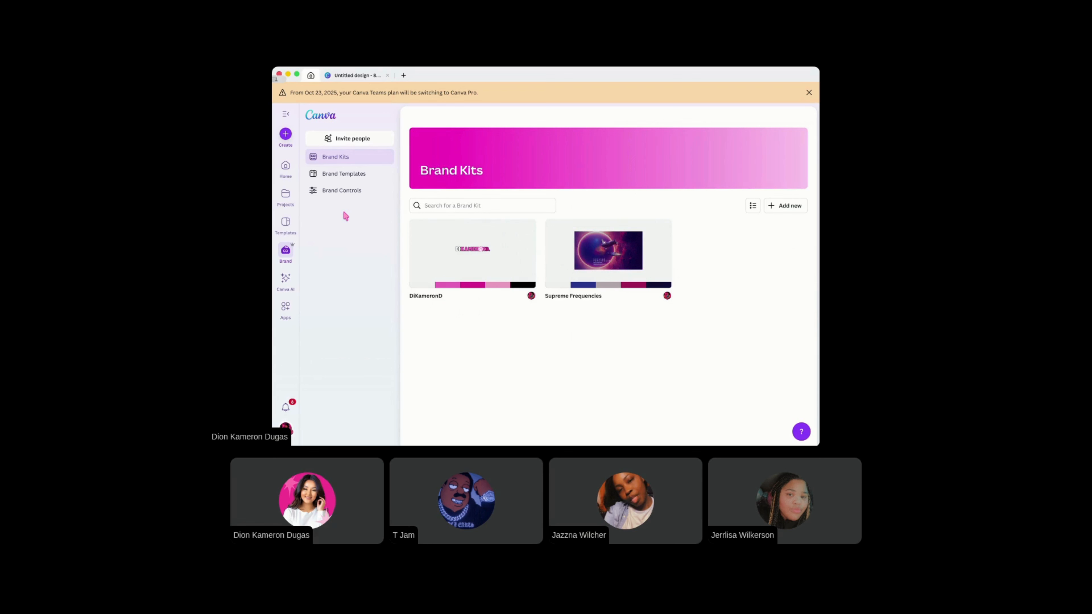
click(359, 176)
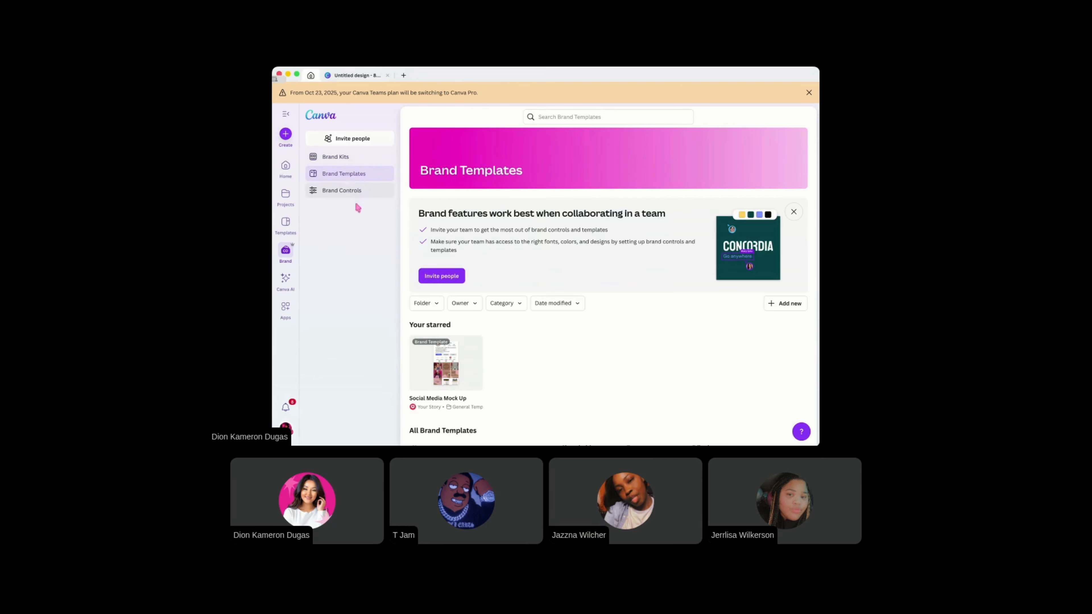
scroll(403, 263, down, 3)
scroll(403, 265, down, 1)
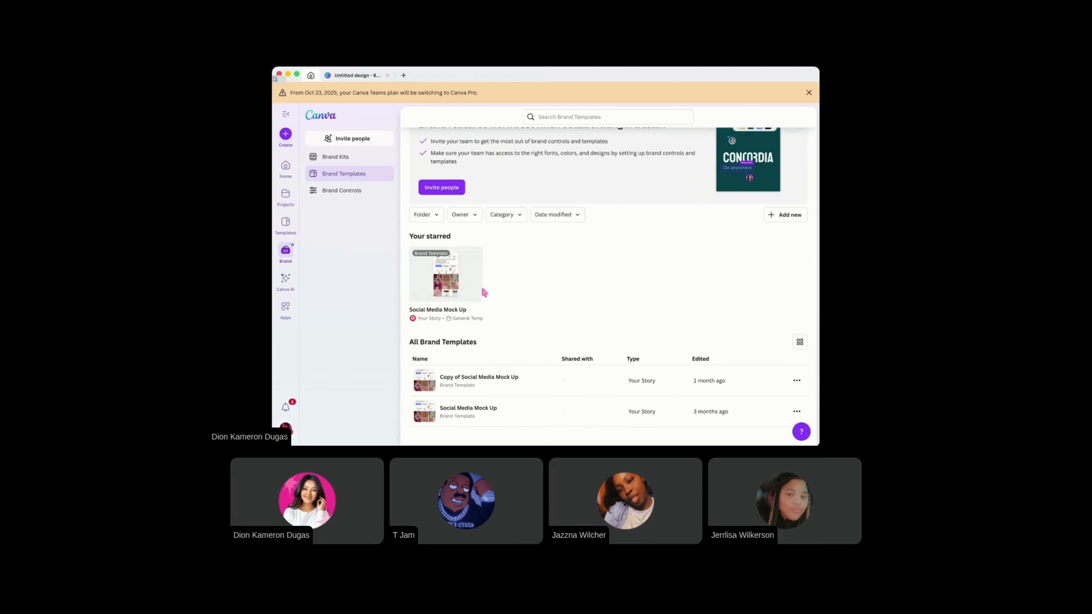
Open the starred Social Media Mock Up brand template, page through its preview and return to the Brand Templates list
mouse_move(461, 291)
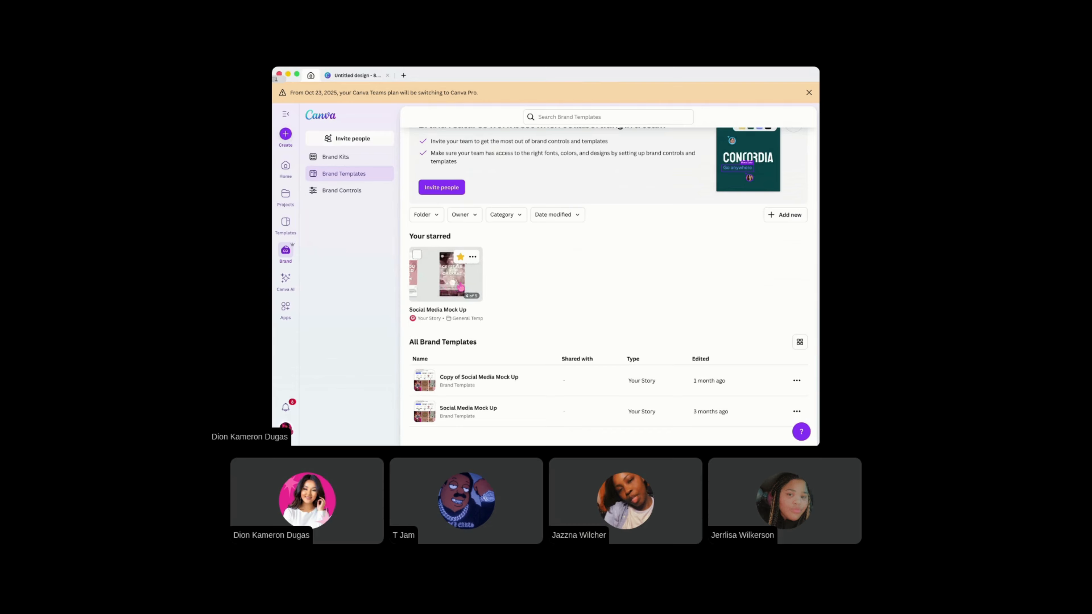
click(461, 286)
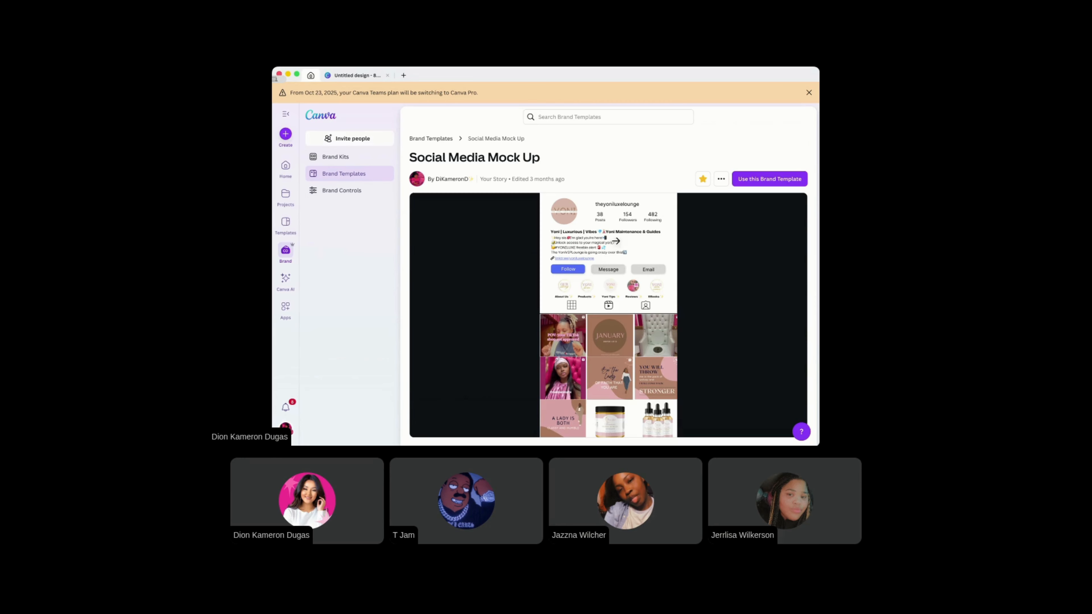
click(705, 233)
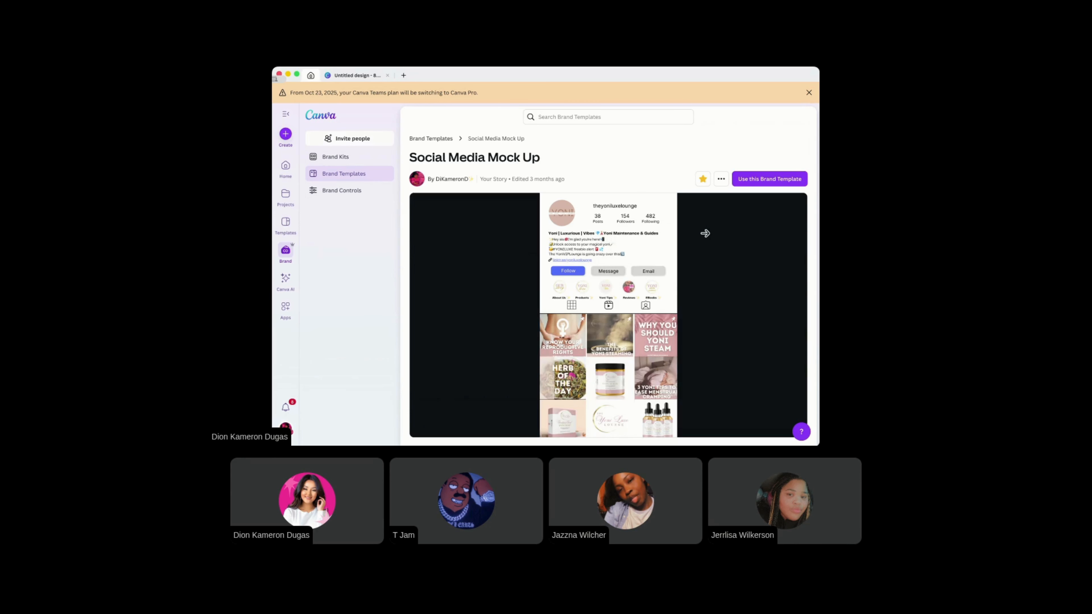
click(705, 233)
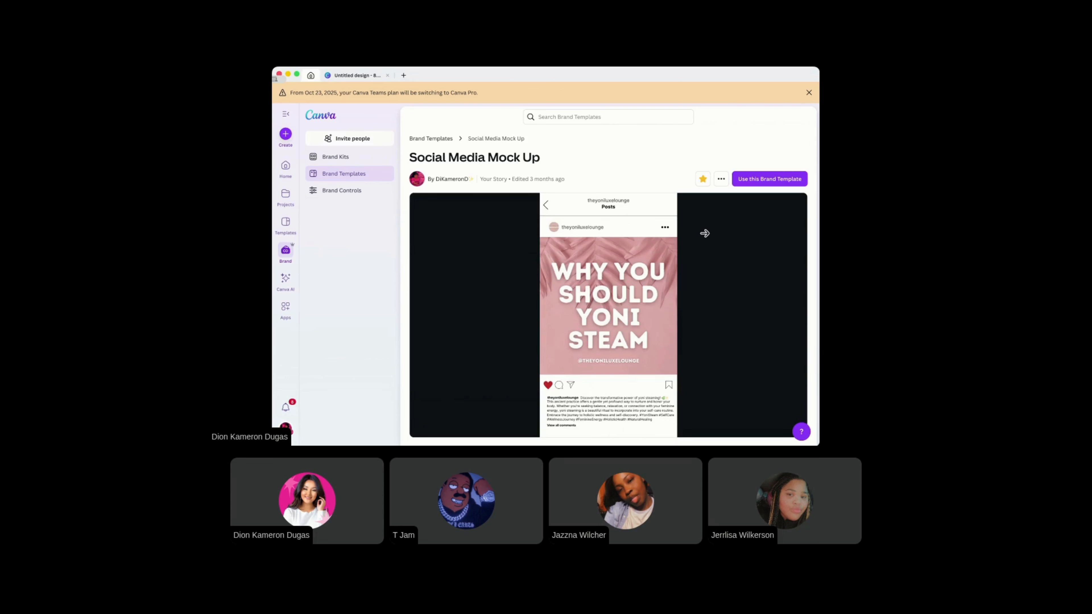
click(705, 233)
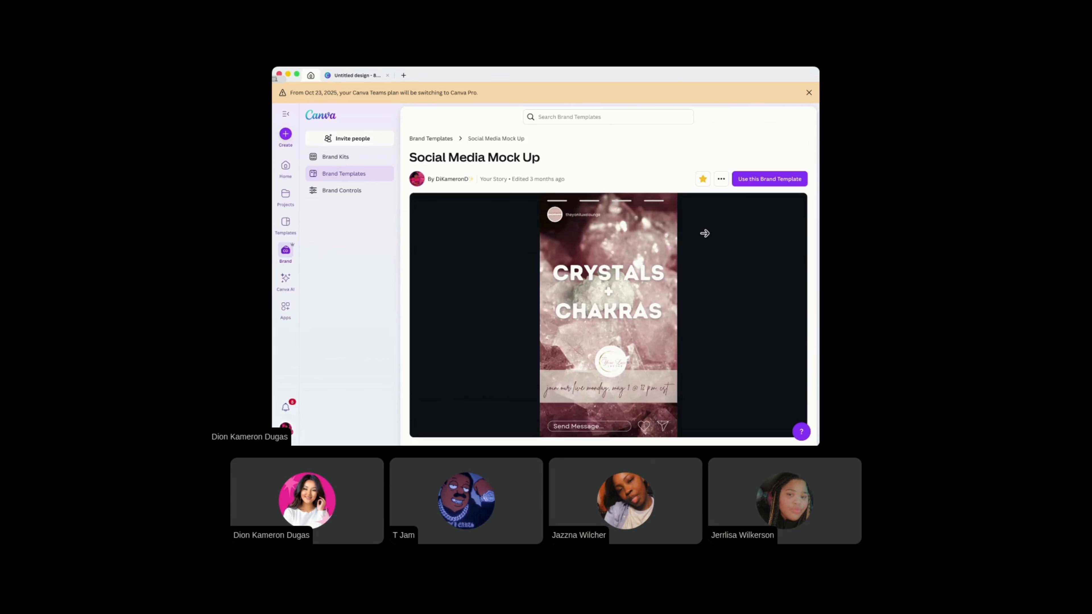
click(705, 233)
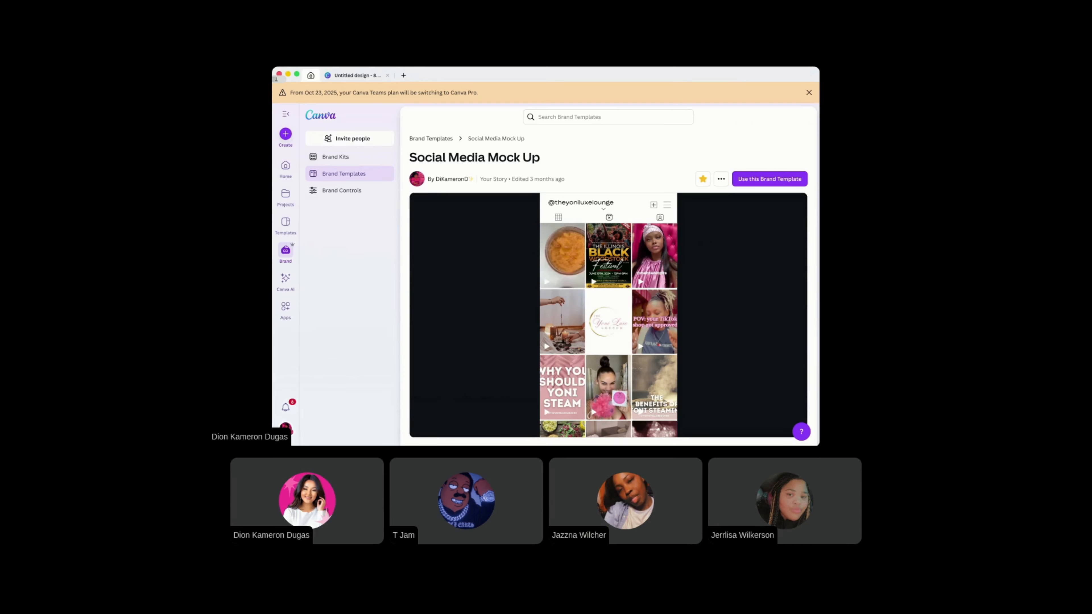
click(329, 177)
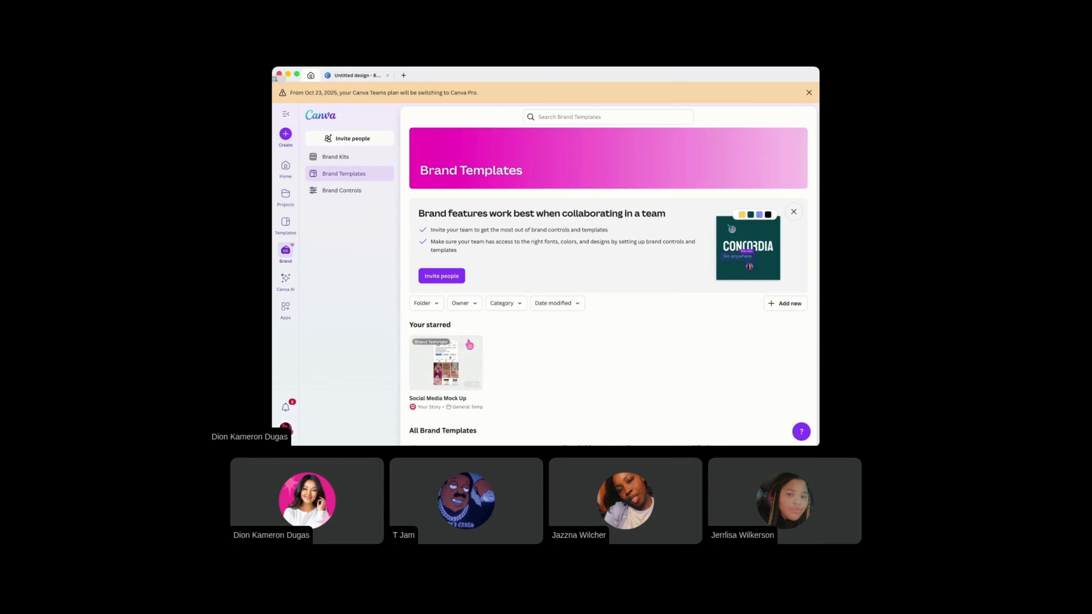
scroll(481, 323, down, 5)
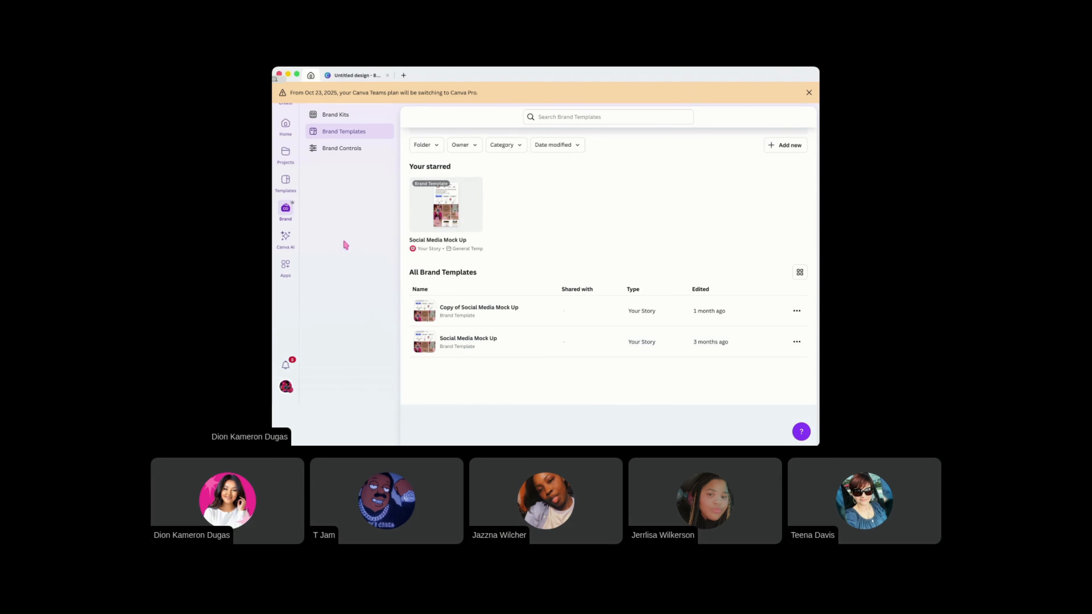
Open Brand Controls, dismiss the design tip, and look over the team restrictions and the tools and assists settings
click(331, 146)
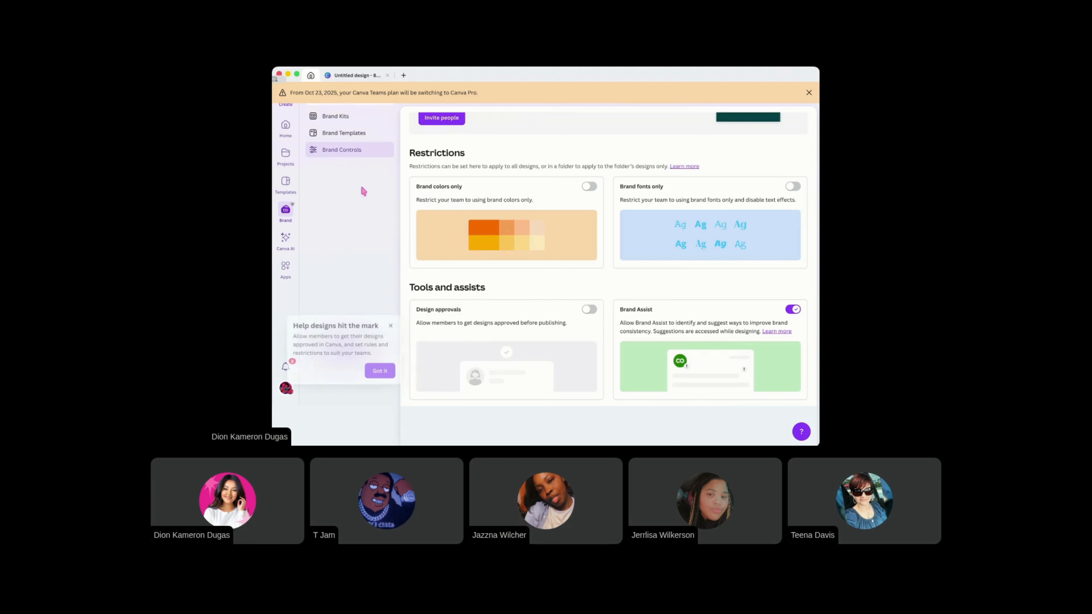
scroll(481, 175, up, 5)
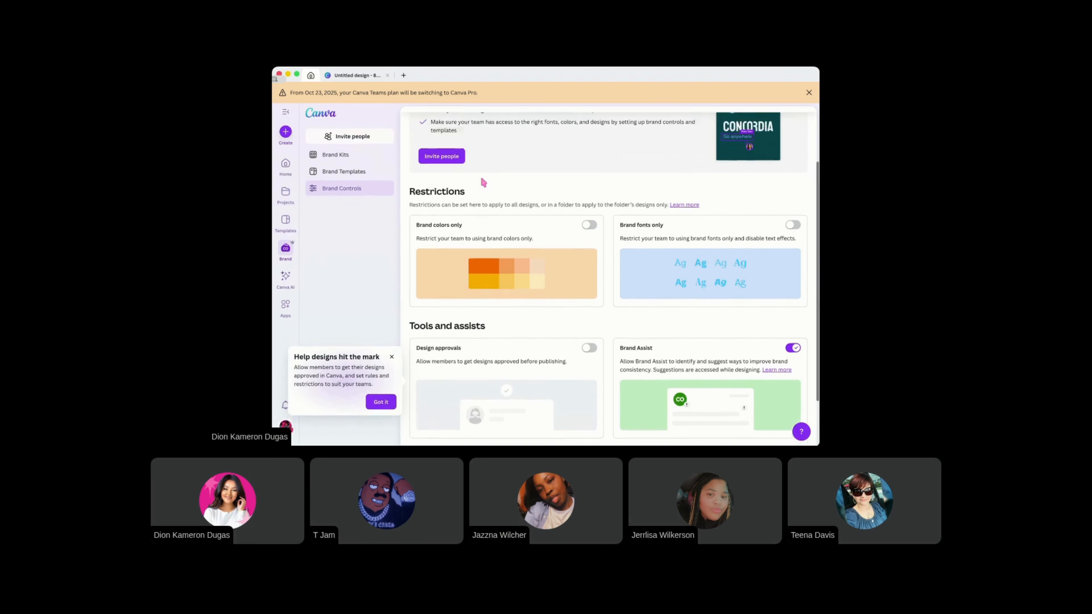
scroll(483, 184, down, 1)
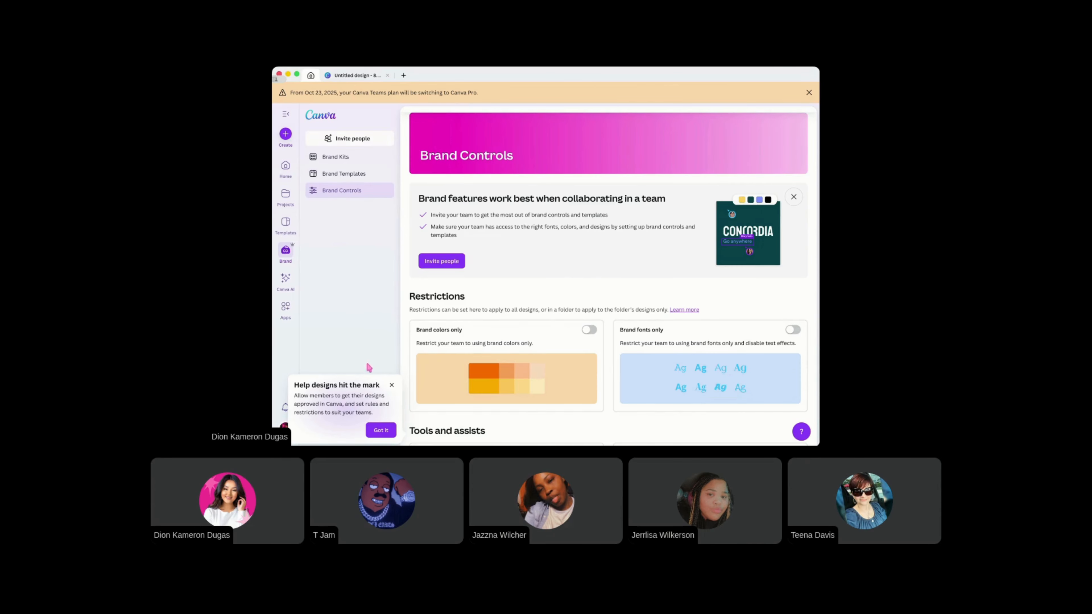
click(390, 385)
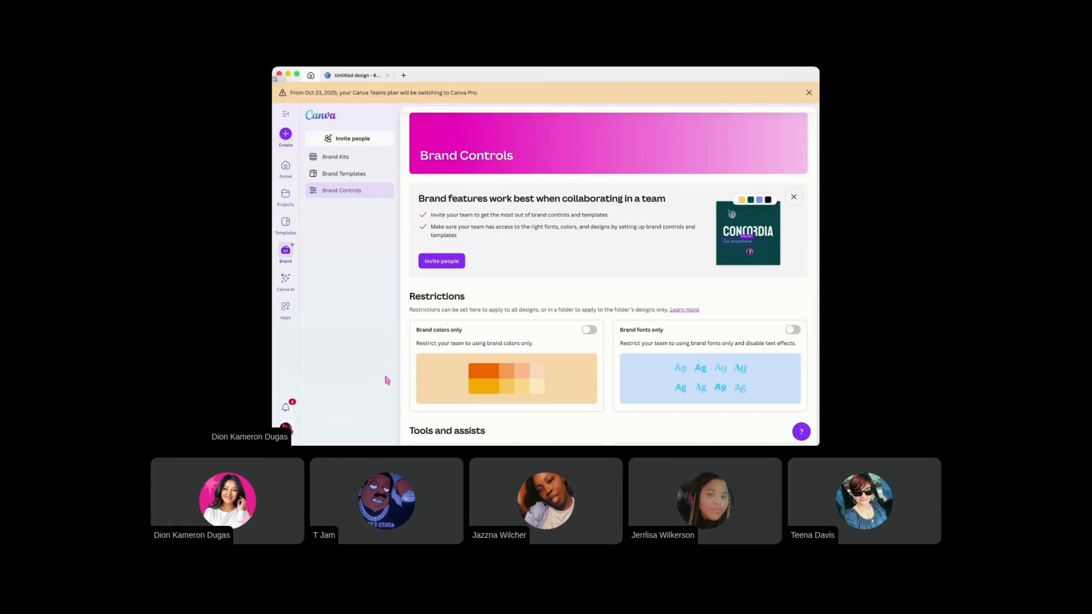
scroll(426, 280, down, 5)
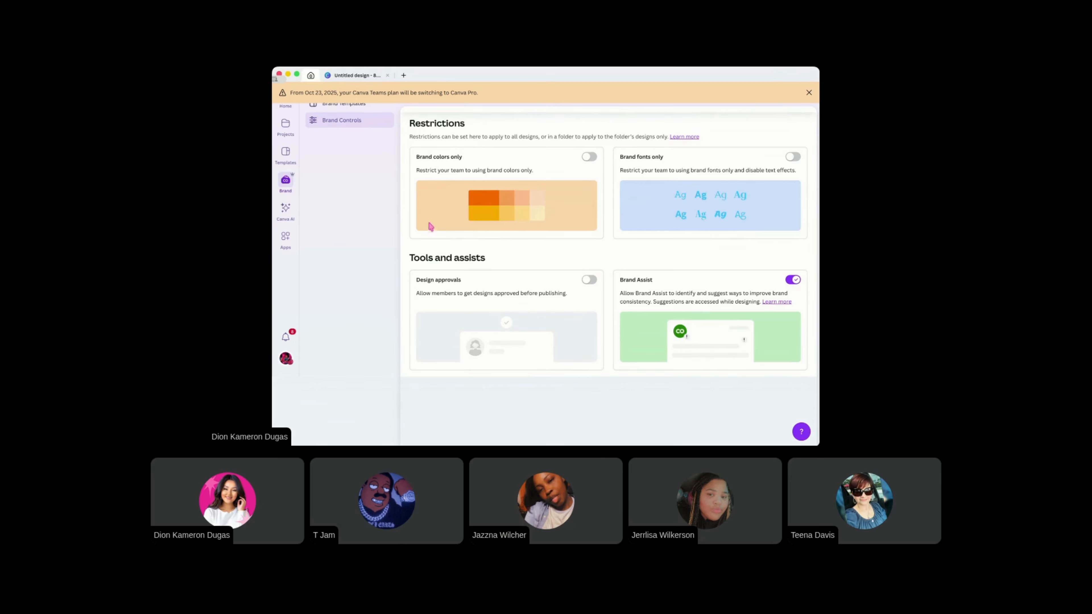
scroll(423, 229, up, 5)
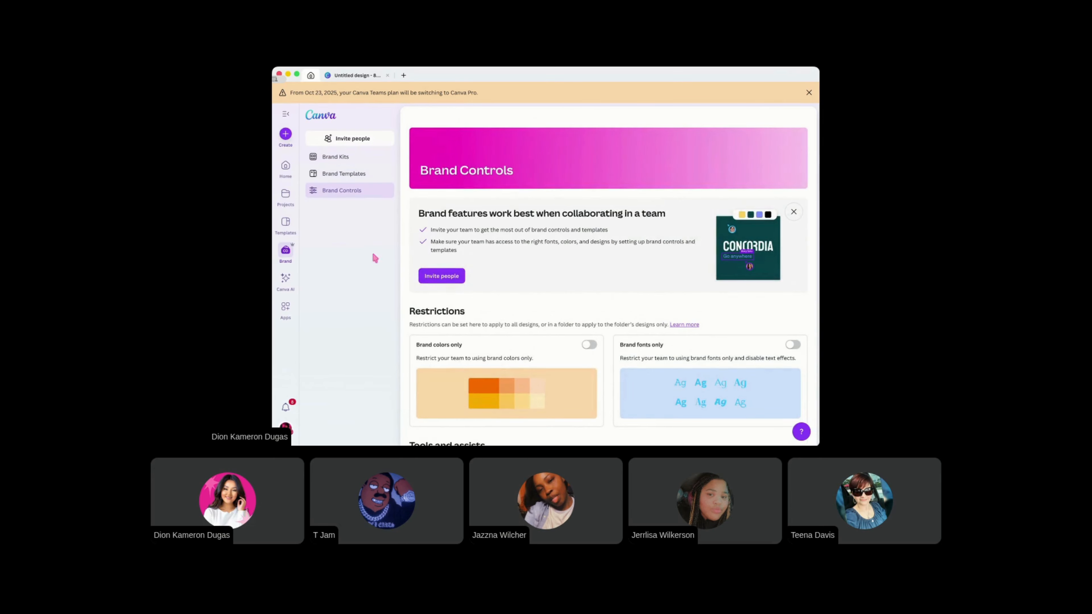
Look over the example ideas on the Canva AI page, and open the Apps section to view its overview
click(287, 284)
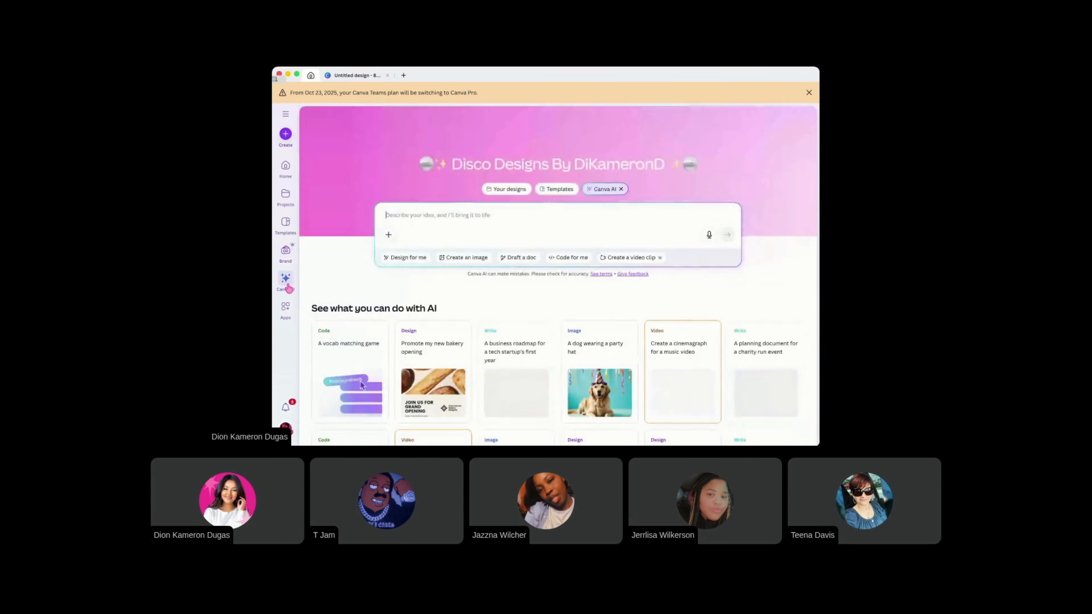
scroll(372, 276, down, 6)
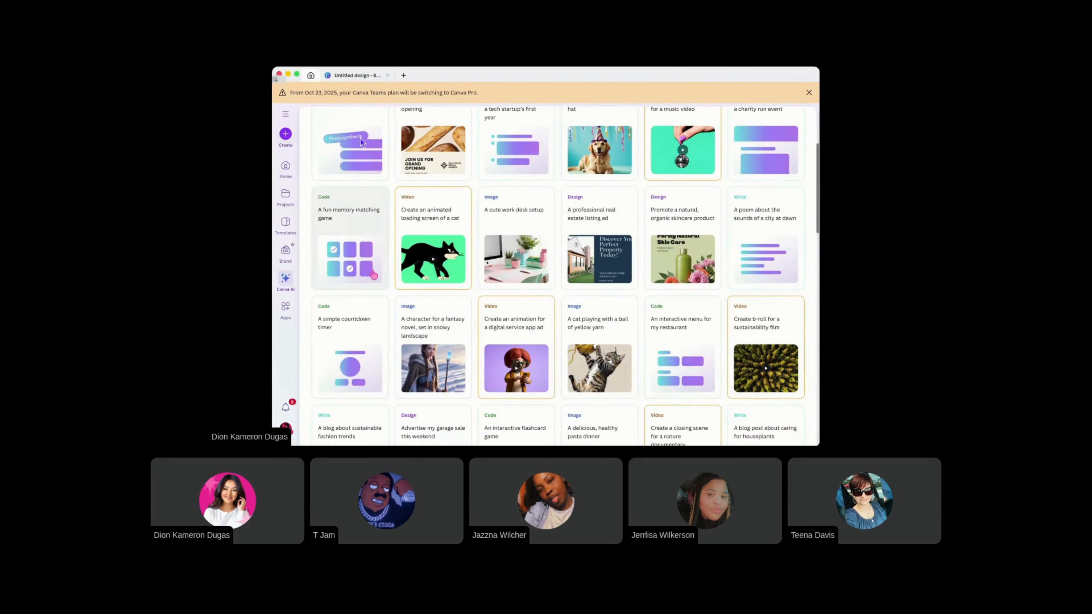
click(286, 319)
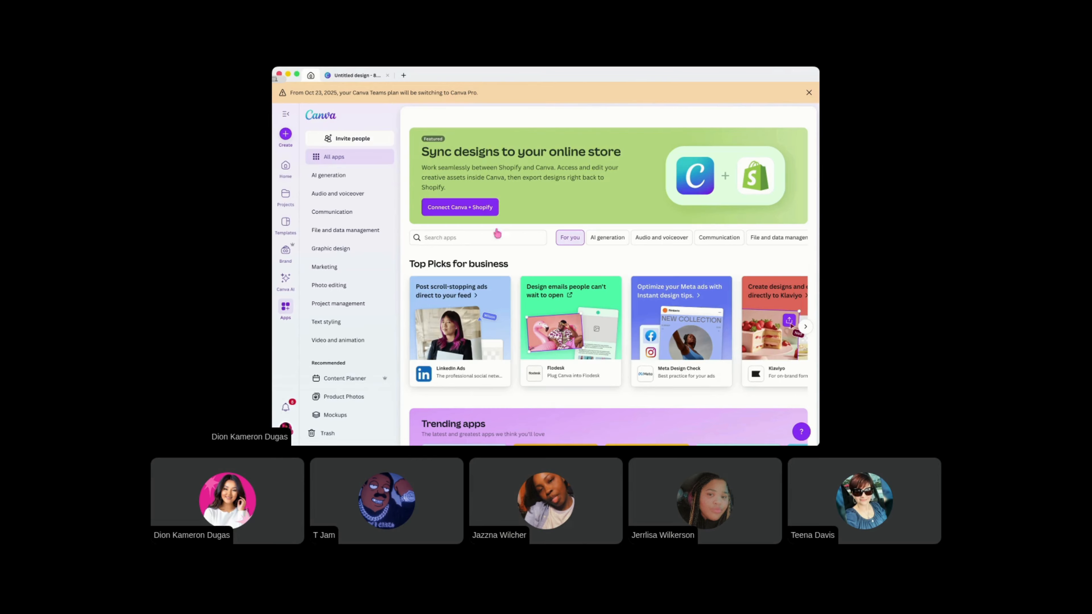
scroll(484, 230, down, 1)
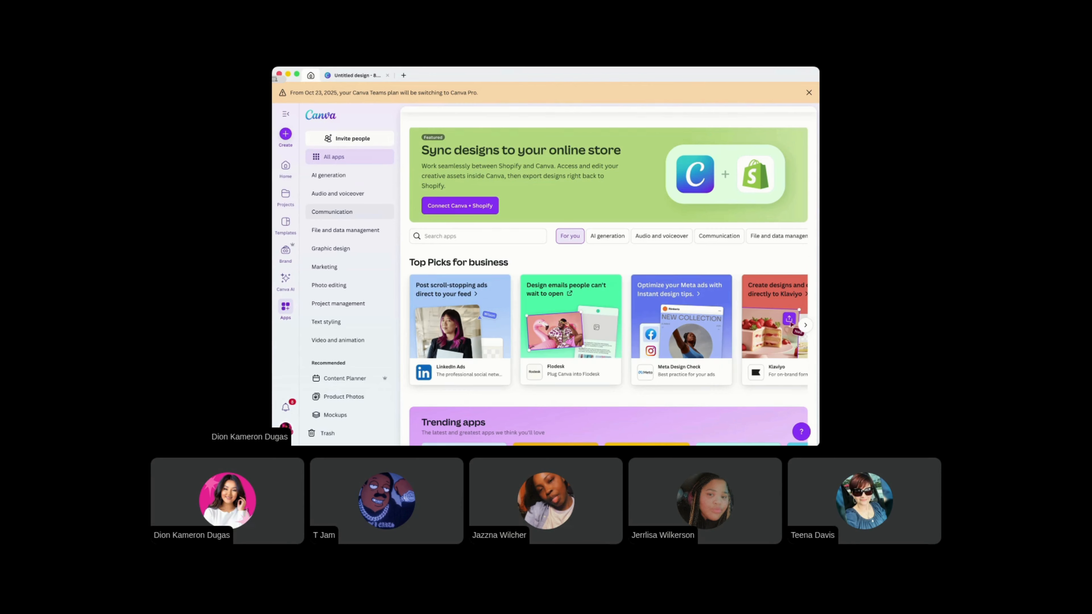
Look through the AI generation, Audio and voiceover, and Communication app categories
click(373, 176)
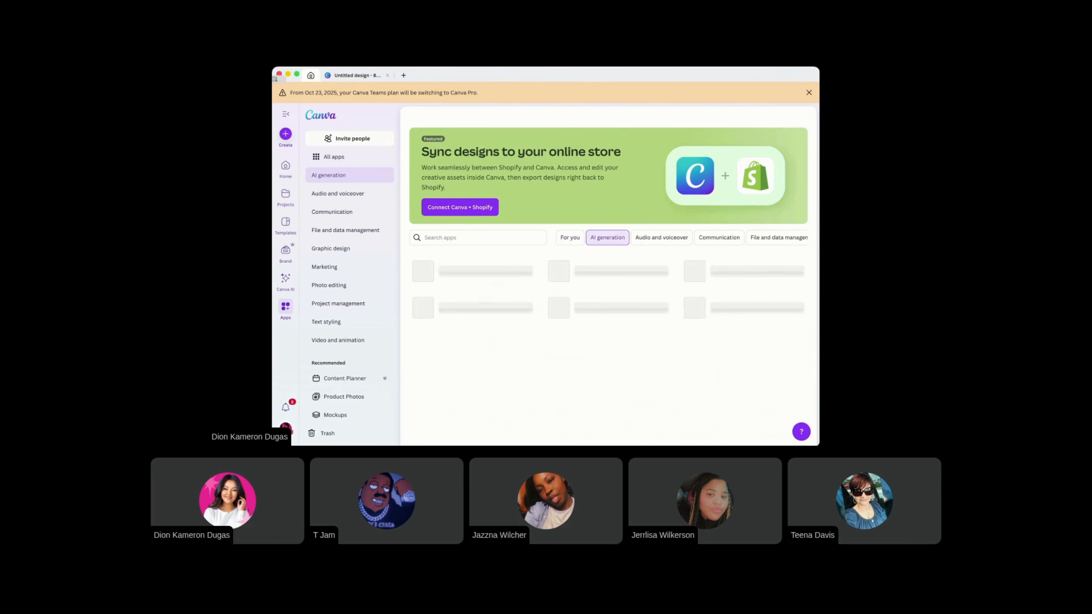
scroll(456, 276, down, 3)
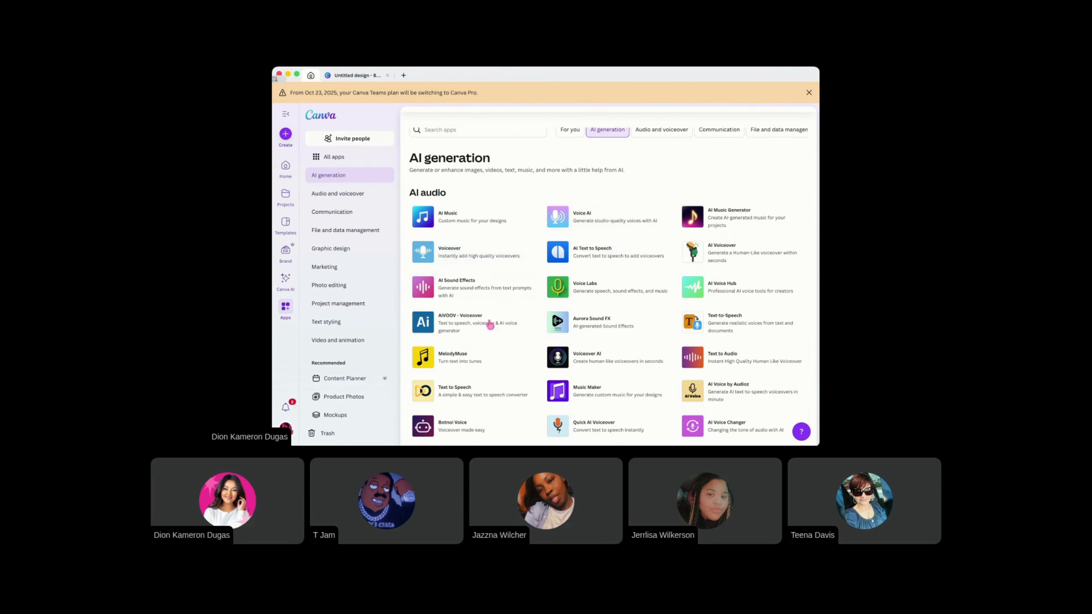
scroll(654, 233, down, 3)
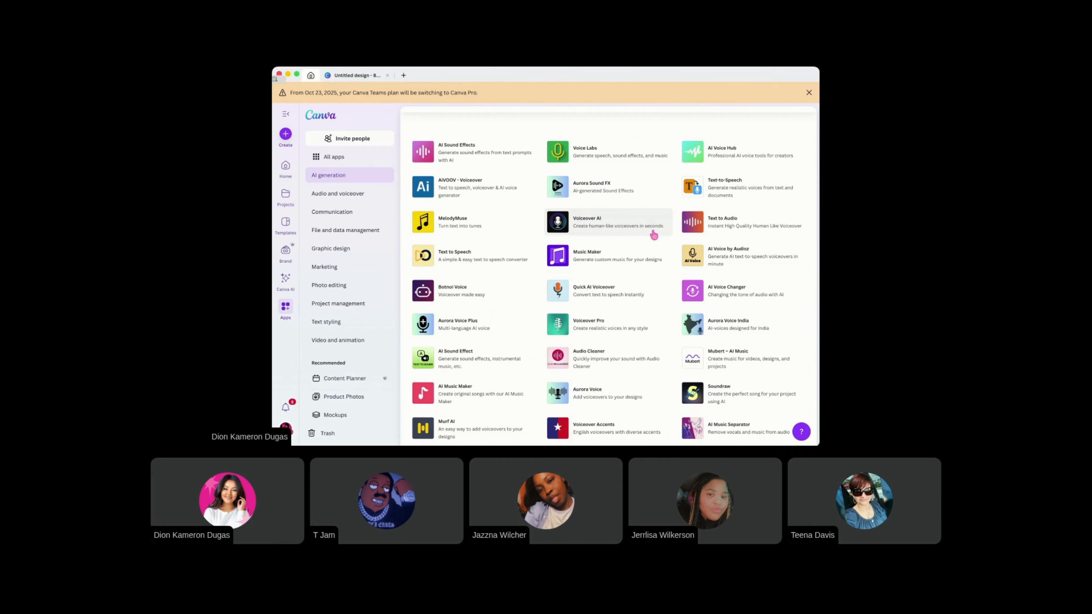
click(372, 196)
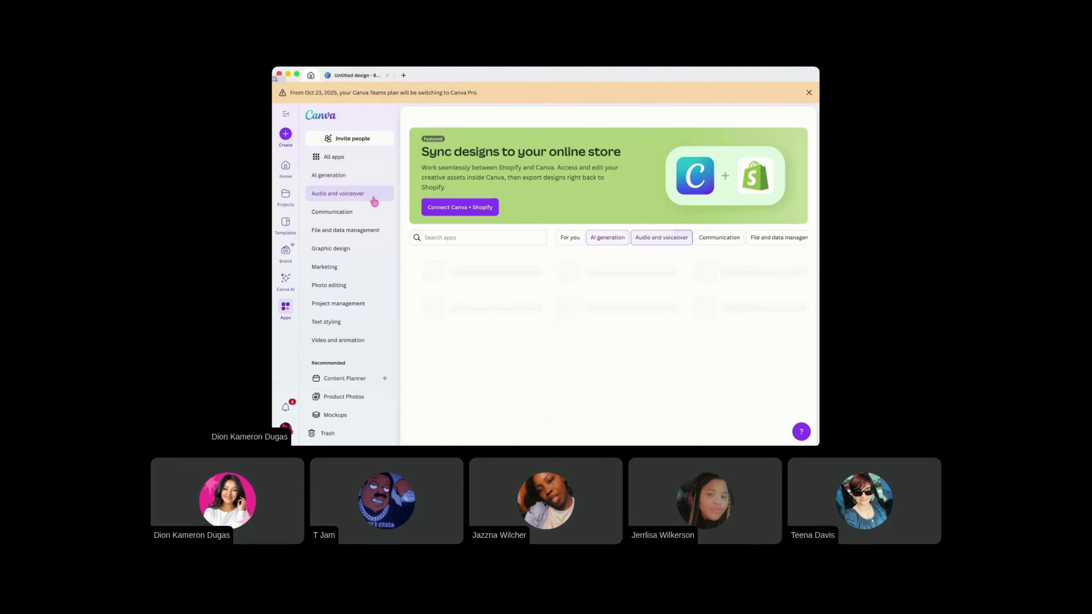
click(376, 215)
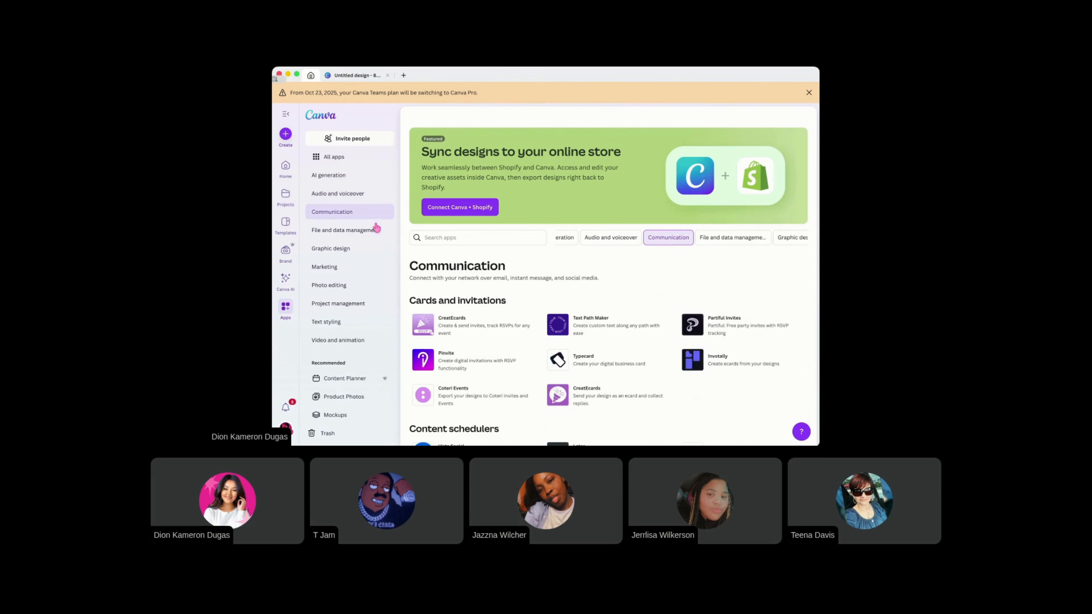
Browse the Photo editing apps from the Images group through to the Photo effects group
click(361, 285)
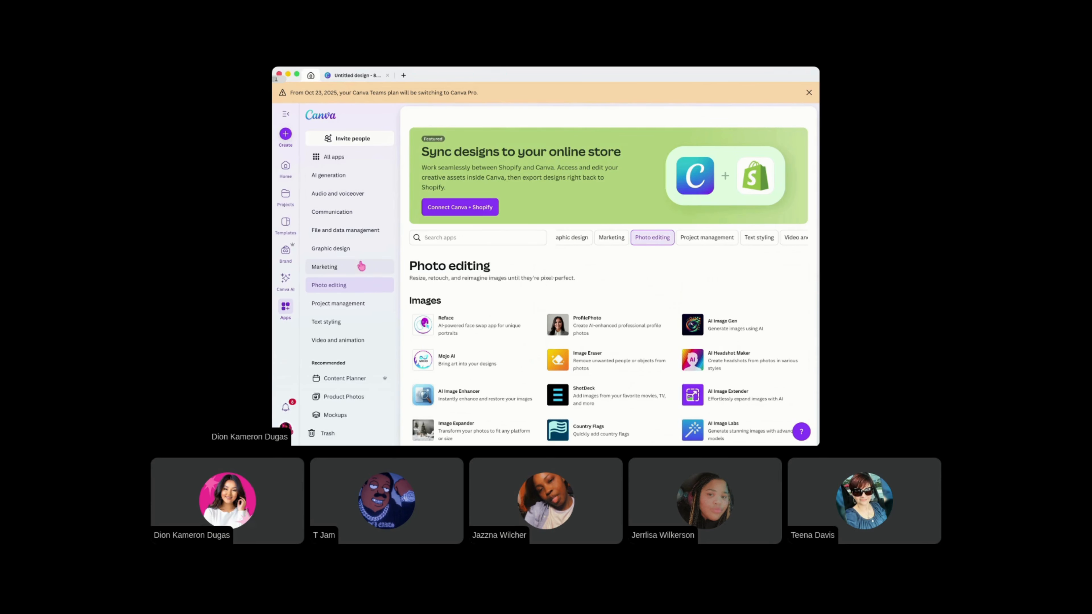
scroll(506, 339, down, 5)
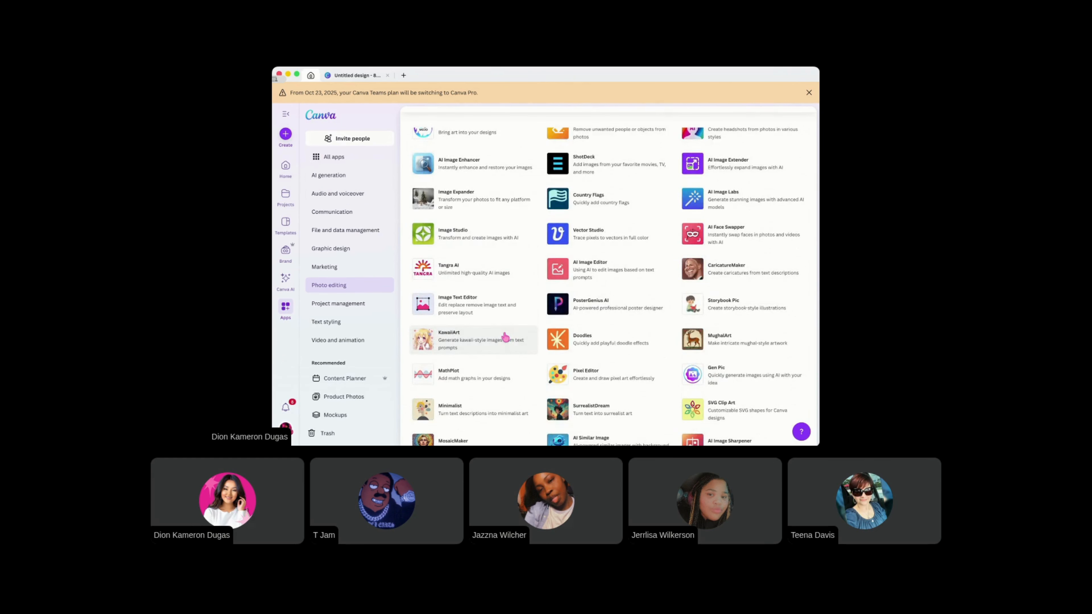
scroll(506, 337, down, 4)
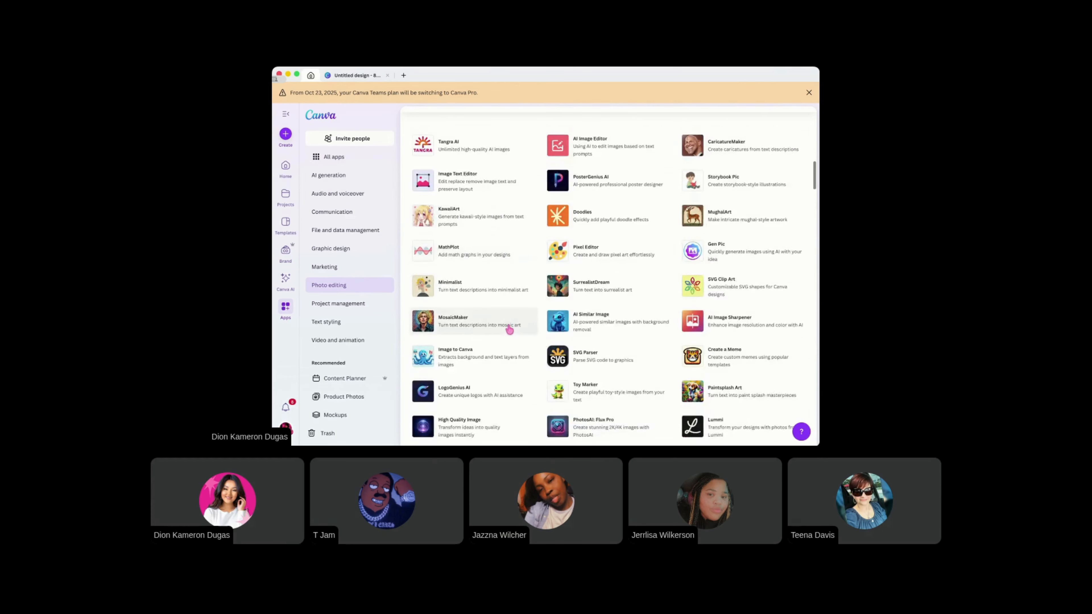
scroll(509, 328, down, 4)
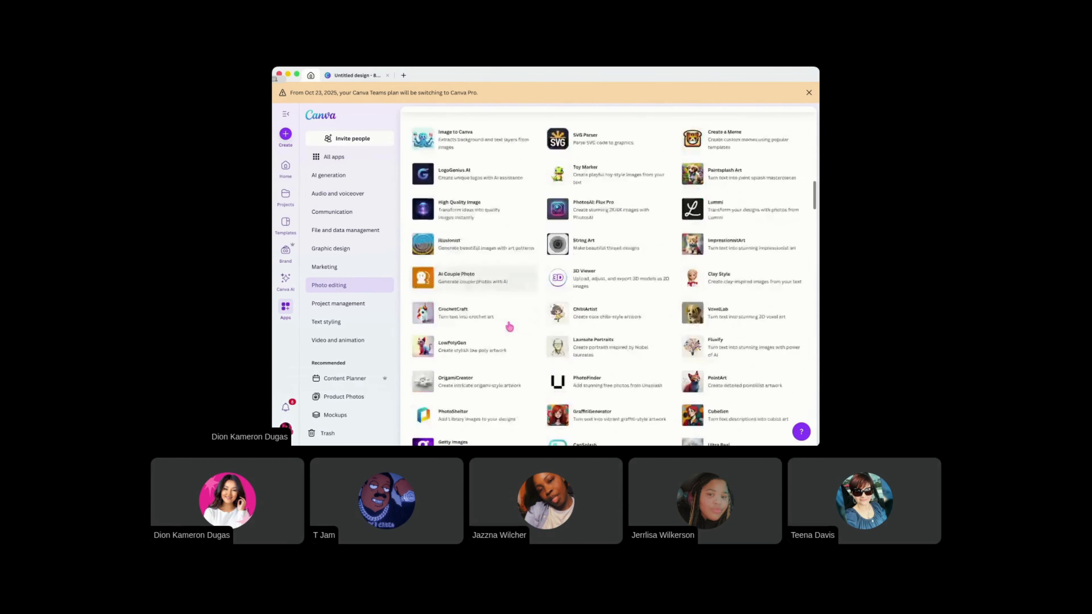
scroll(510, 327, down, 6)
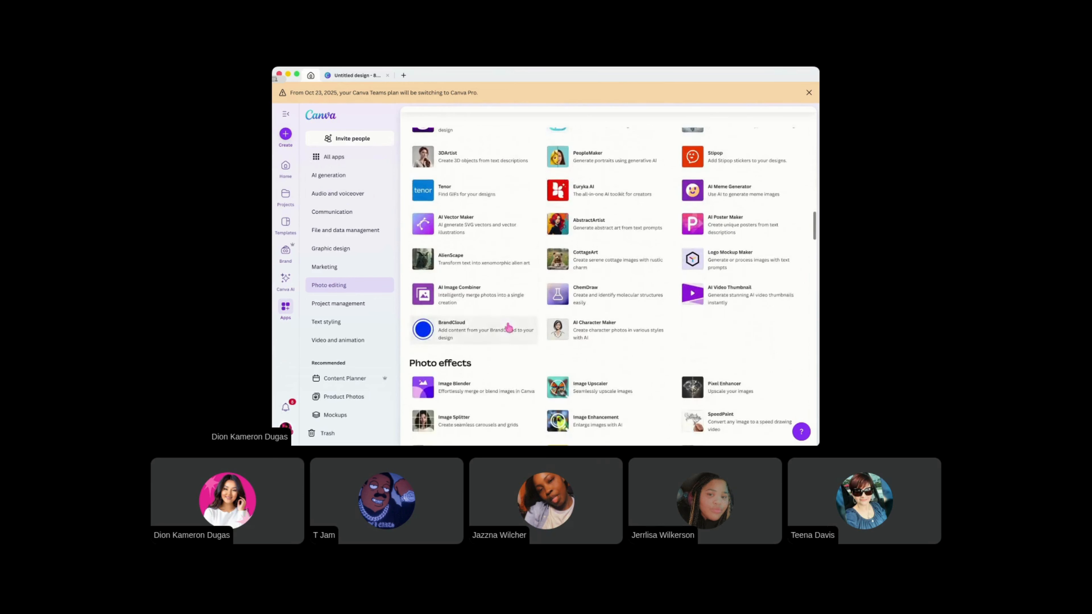
scroll(509, 327, down, 1)
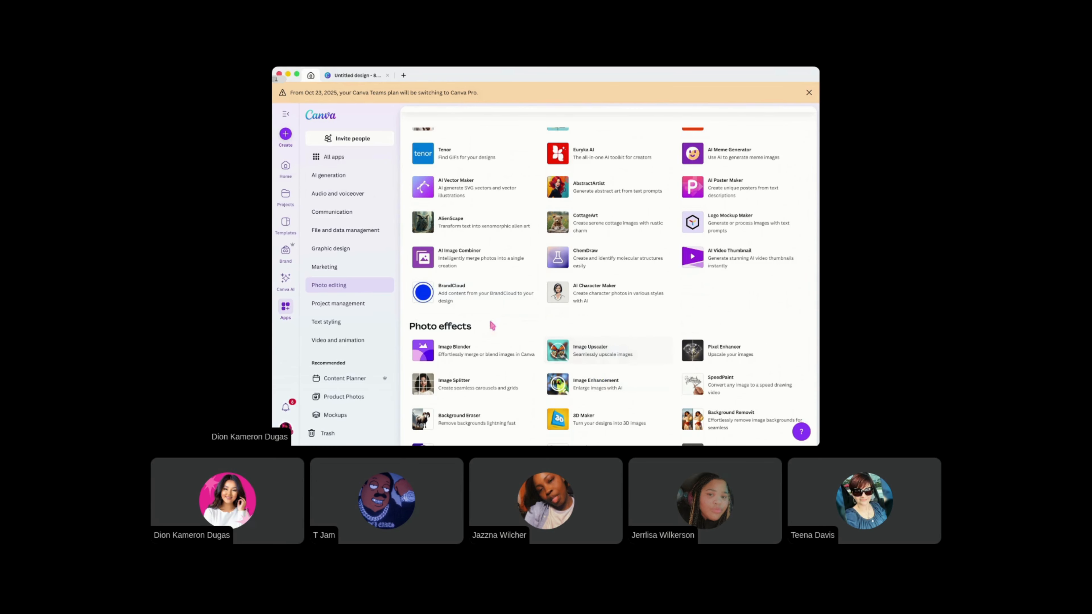
View the Project management apps, and look through the Text styling category's Forms and Text effects apps
click(349, 309)
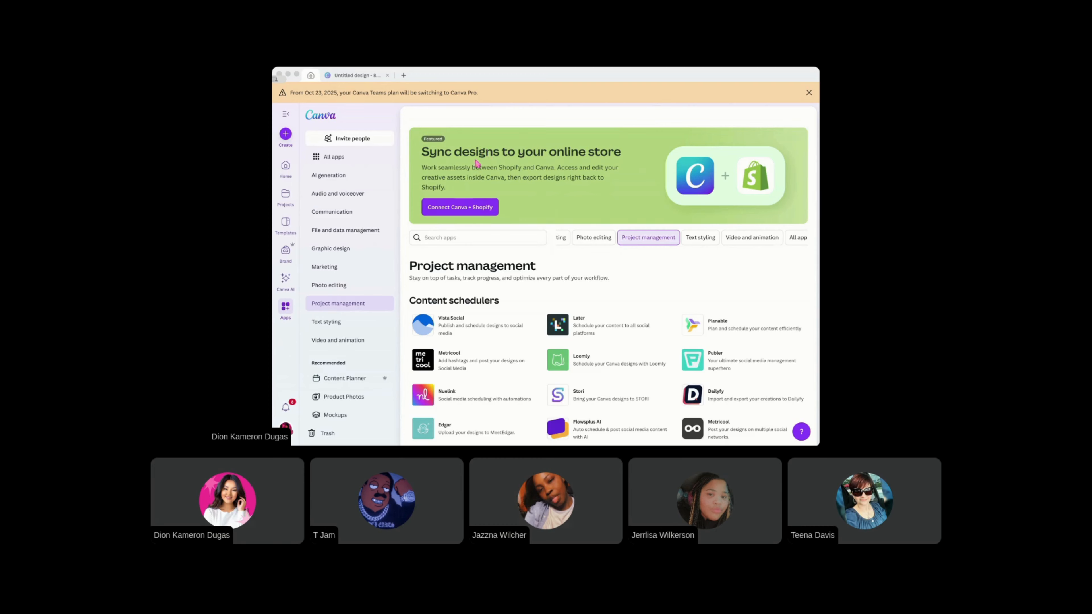
click(288, 348)
click(348, 321)
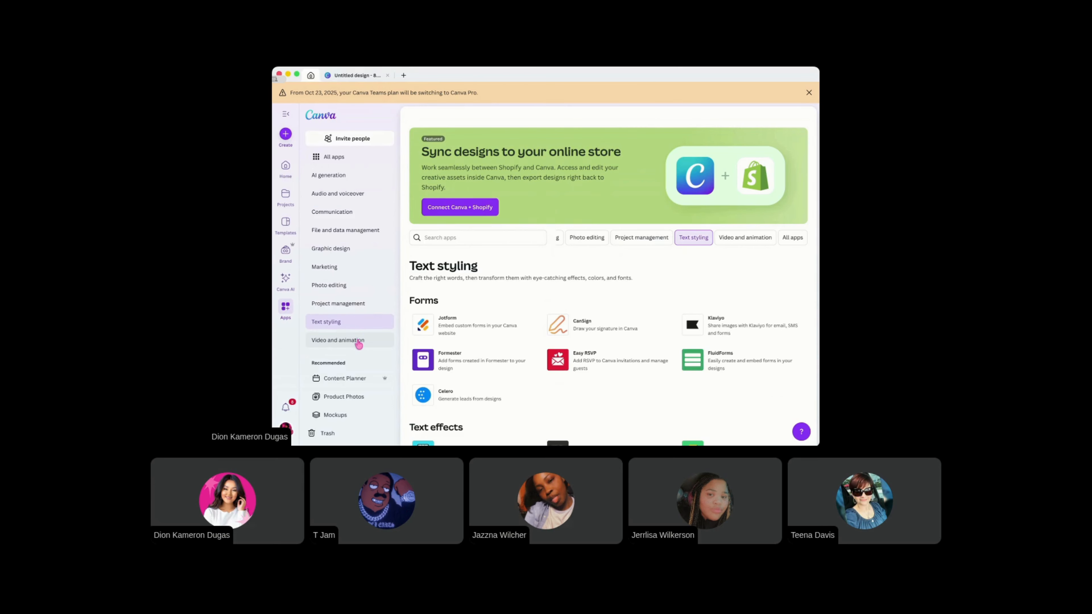
scroll(563, 250, down, 5)
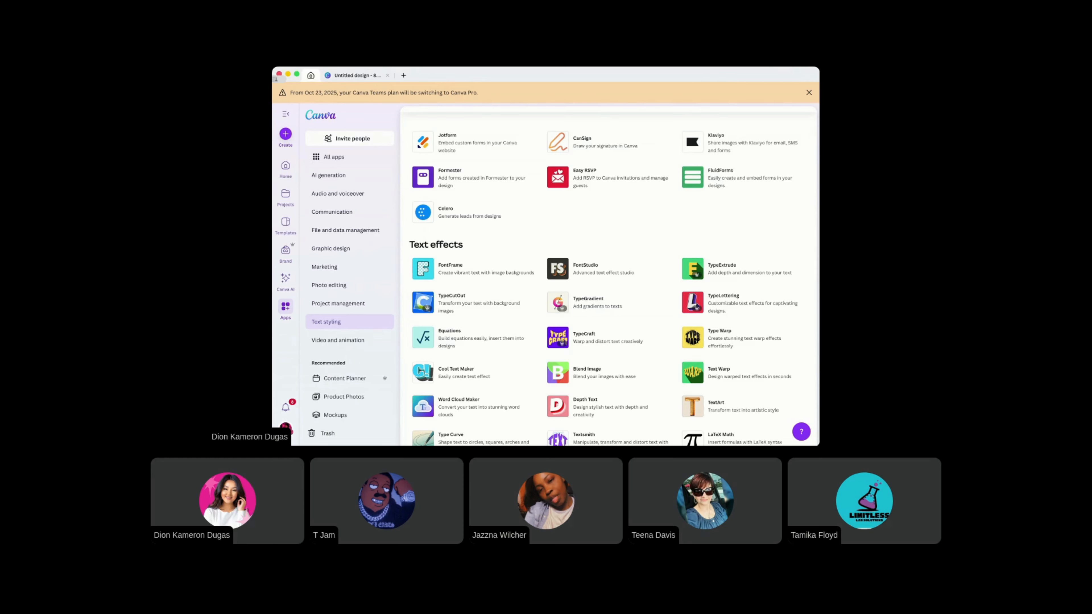
scroll(653, 286, down, 2)
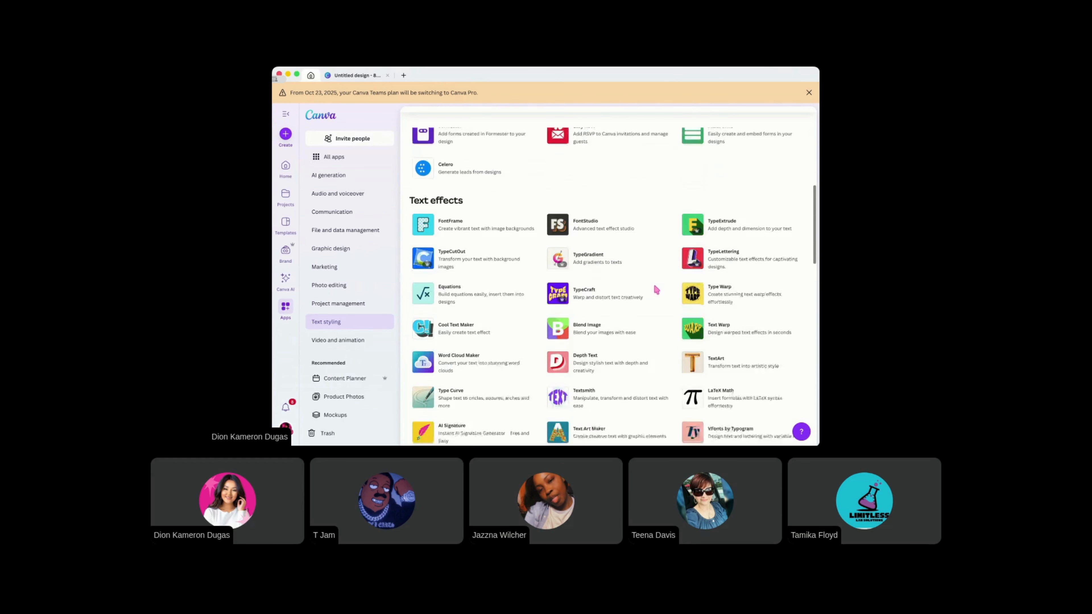
scroll(619, 270, down, 1)
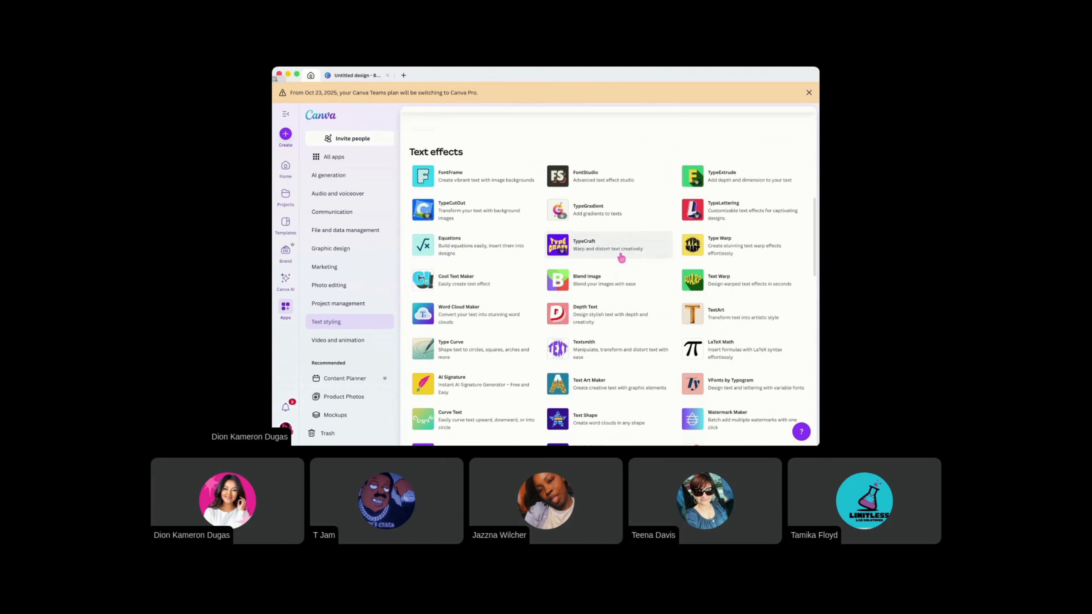
scroll(495, 293, down, 1)
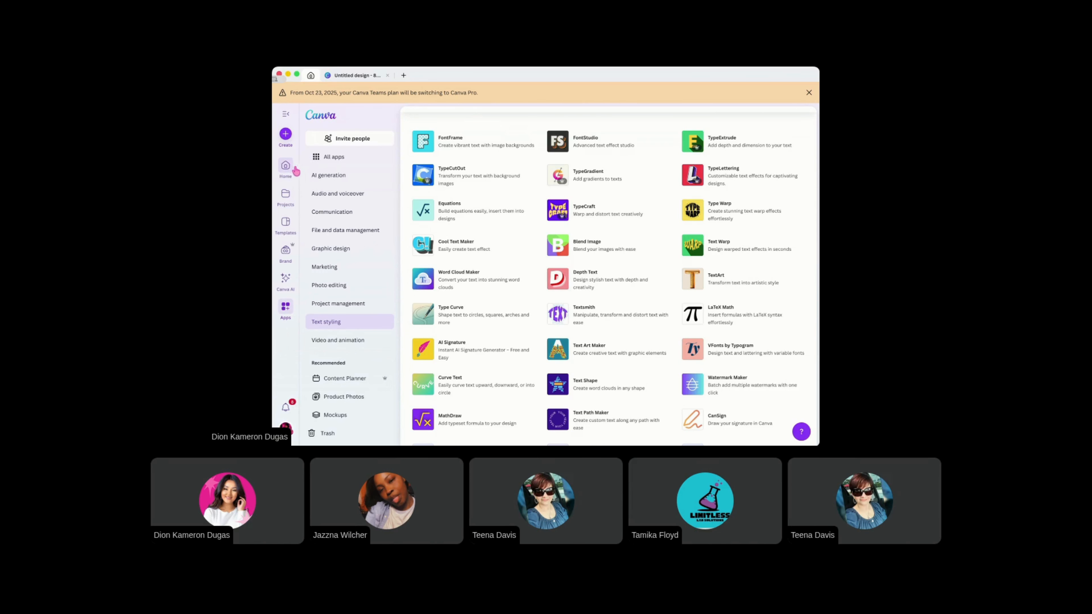
Return to Projects and open the Supreme Frequencies folder
click(295, 173)
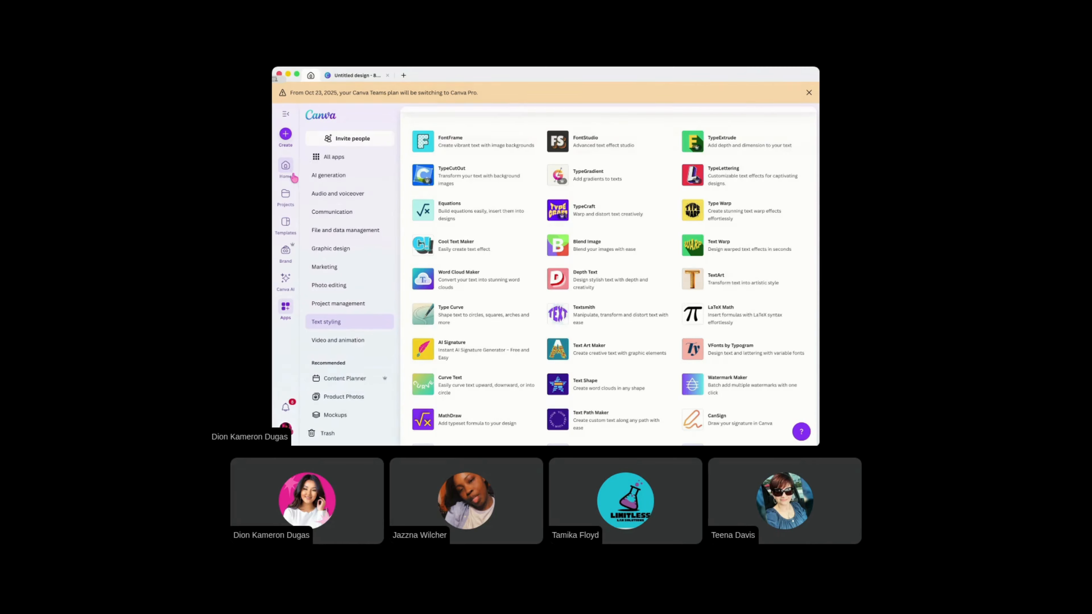
click(285, 196)
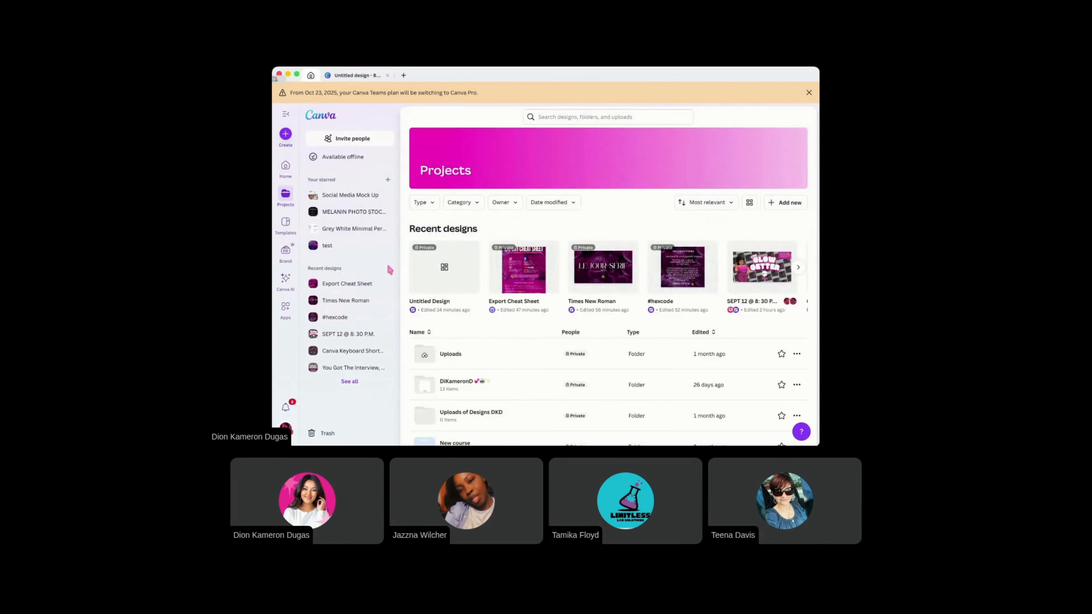
scroll(457, 260, down, 2)
scroll(457, 260, down, 5)
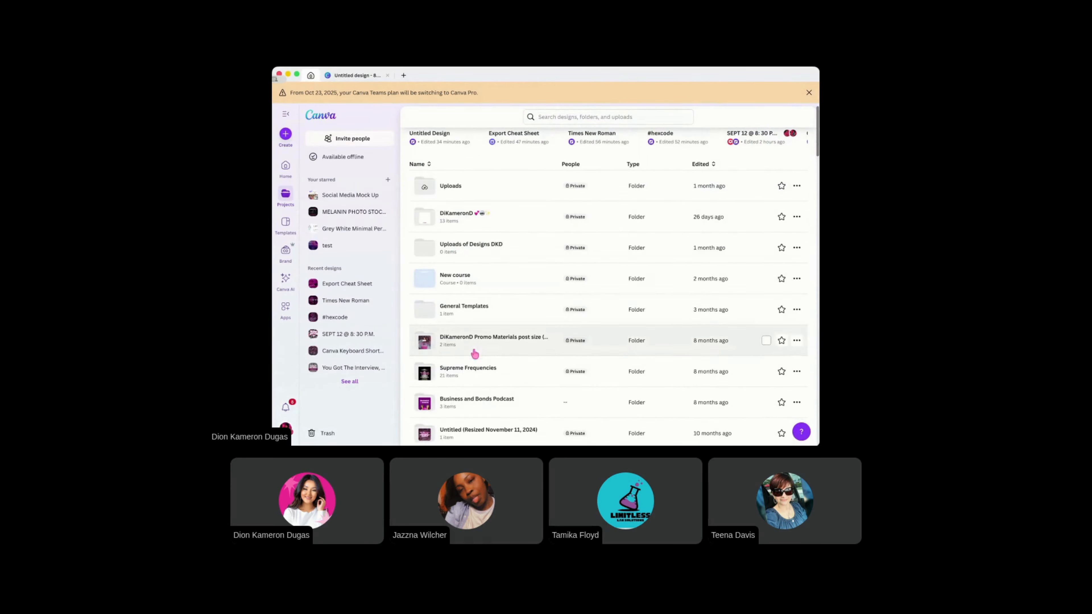
click(476, 365)
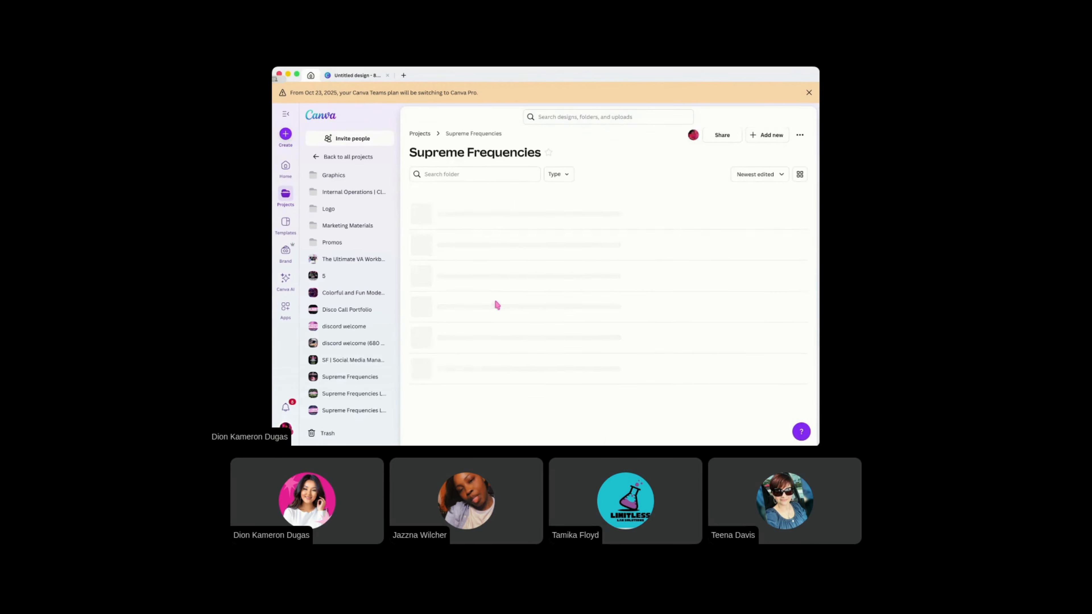
Find the Supreme Frequencies LLC Portfolio design in the folder and open it to view its opening page
scroll(494, 298, down, 2)
scroll(495, 301, down, 7)
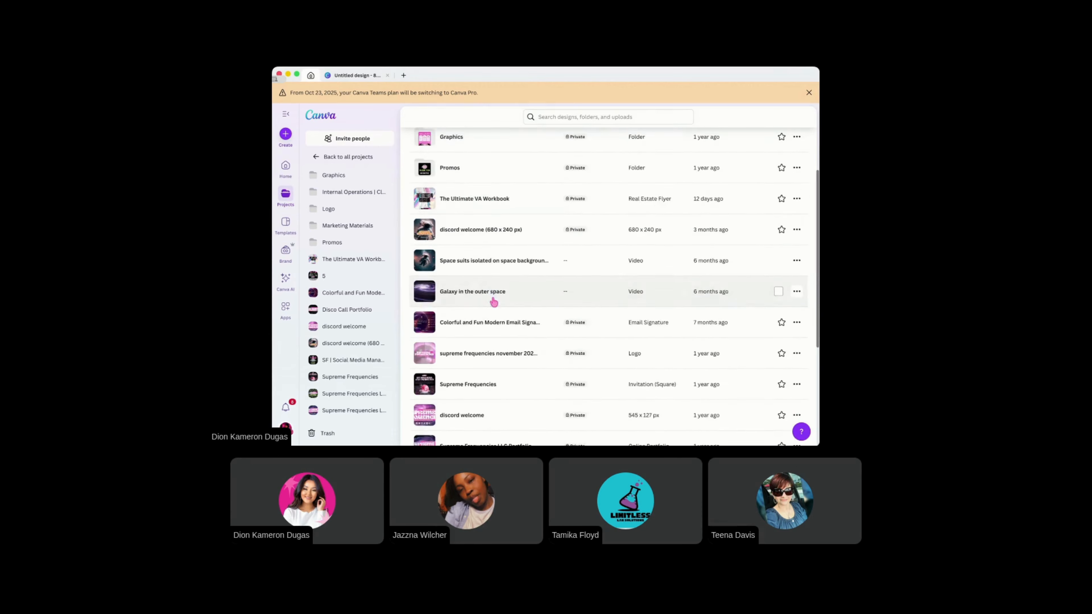
scroll(490, 292, down, 3)
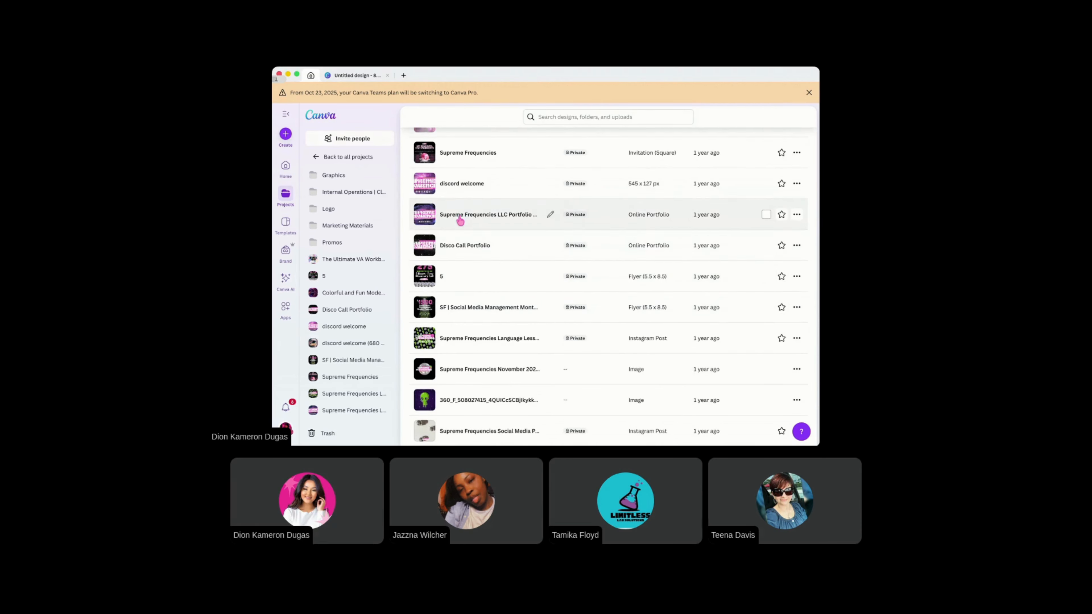
click(460, 218)
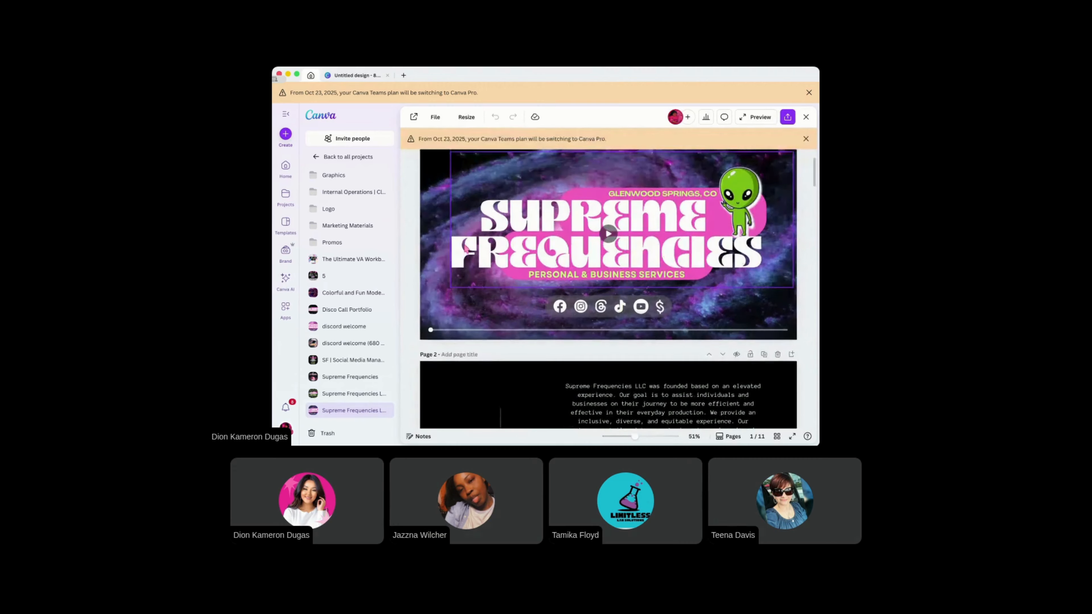
scroll(468, 247, down, 2)
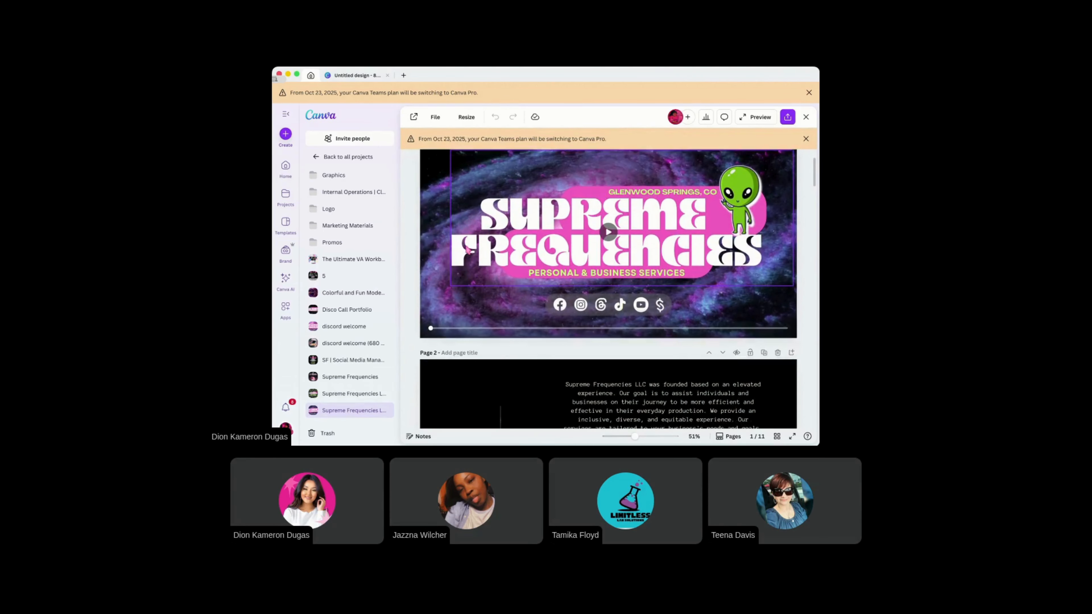
Look through the portfolio from the company description and Client List to the Our Services page
scroll(467, 252, down, 10)
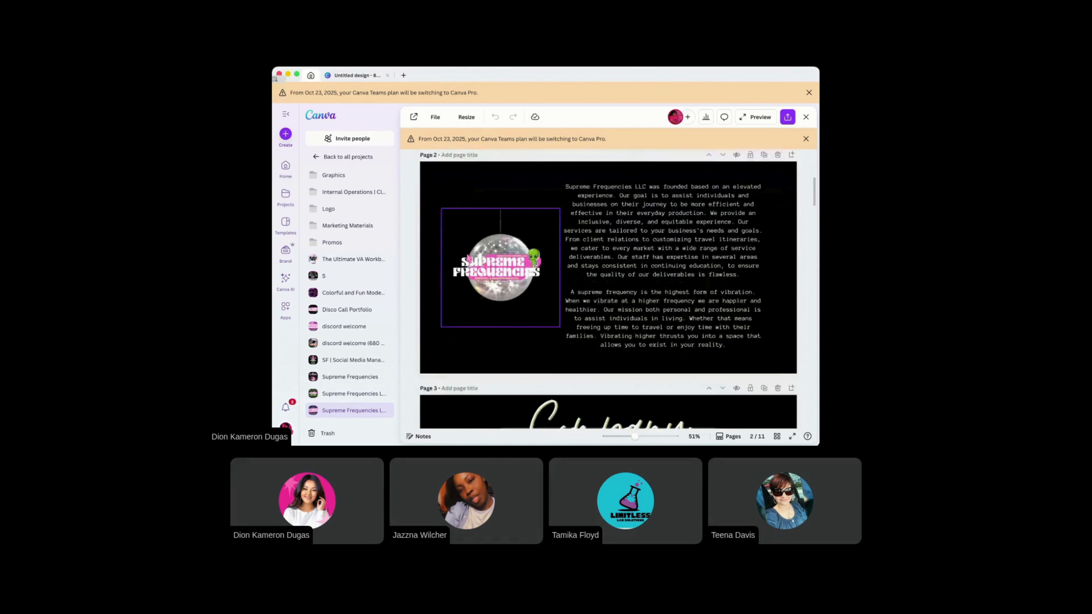
scroll(466, 258, down, 6)
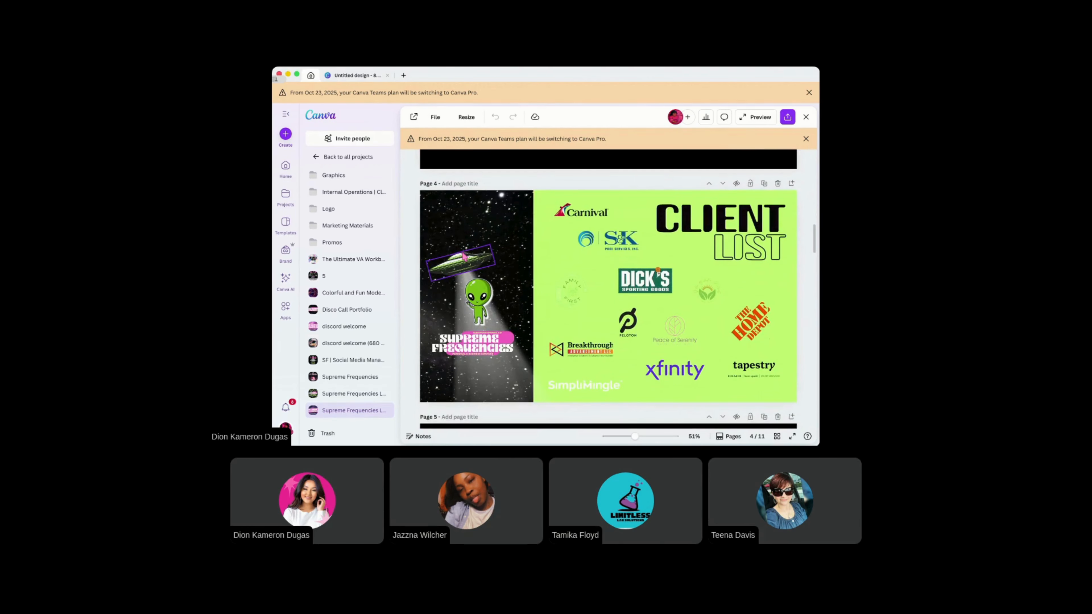
scroll(467, 256, down, 3)
scroll(467, 258, down, 4)
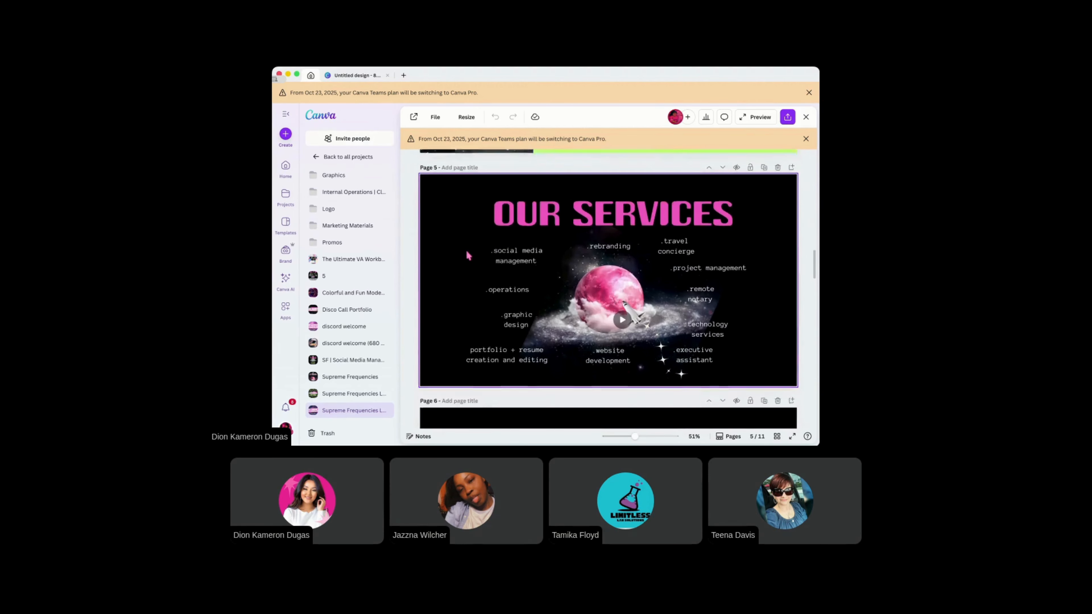
Open the portfolio in the full editor, select the galaxy image on the Our Services page, and deselect it
click(560, 317)
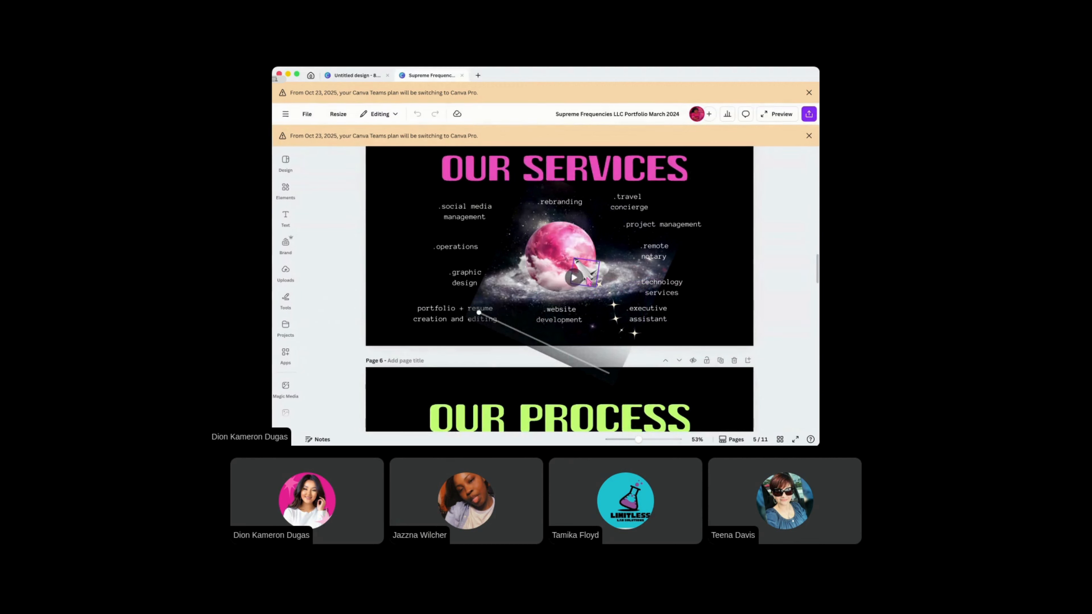
click(562, 290)
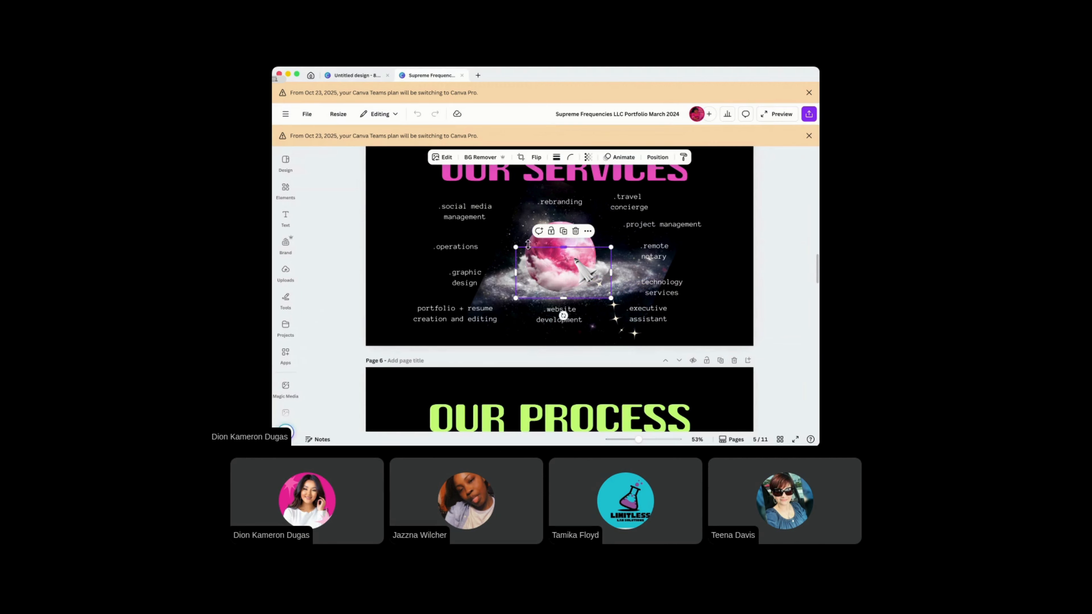
click(575, 327)
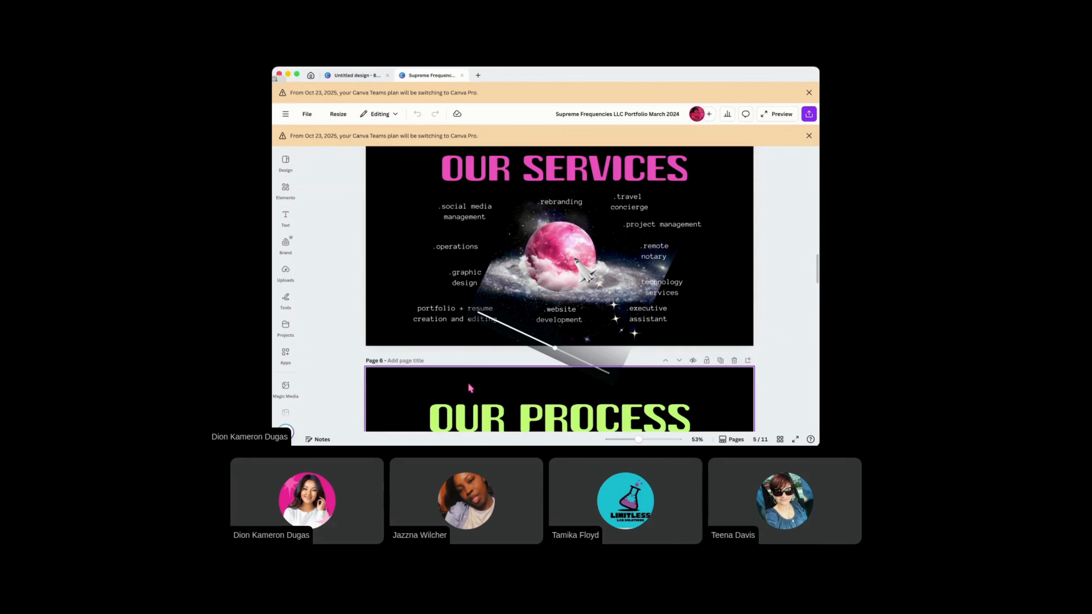
View the portfolio's remaining pages from Our Process through Pricing Breakdown and Current Promos to Payment Options
scroll(471, 379, down, 3)
scroll(471, 377, down, 1)
scroll(468, 377, down, 10)
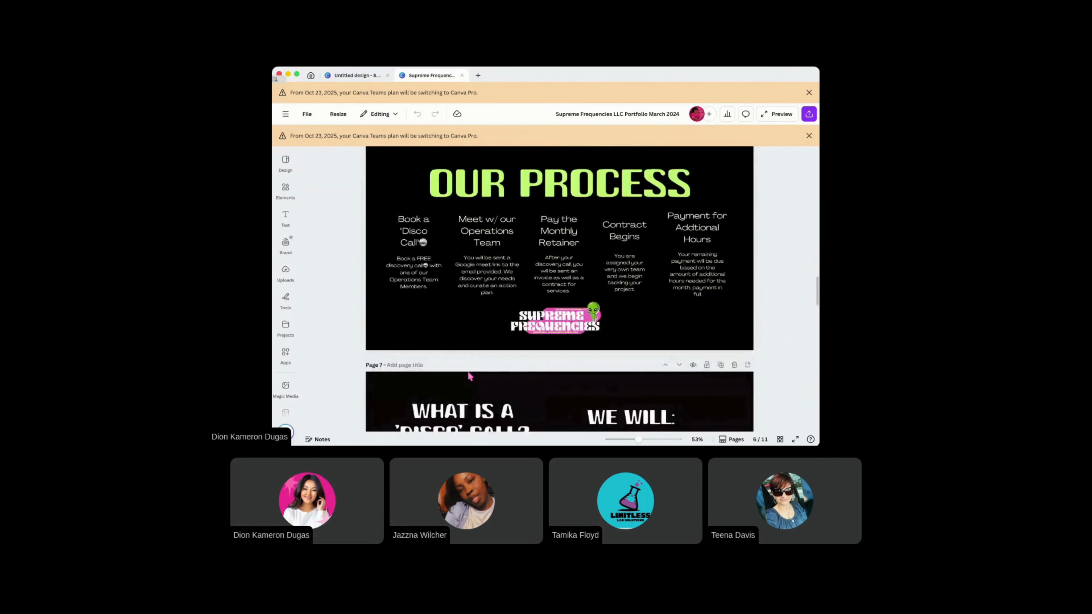
scroll(469, 369, down, 4)
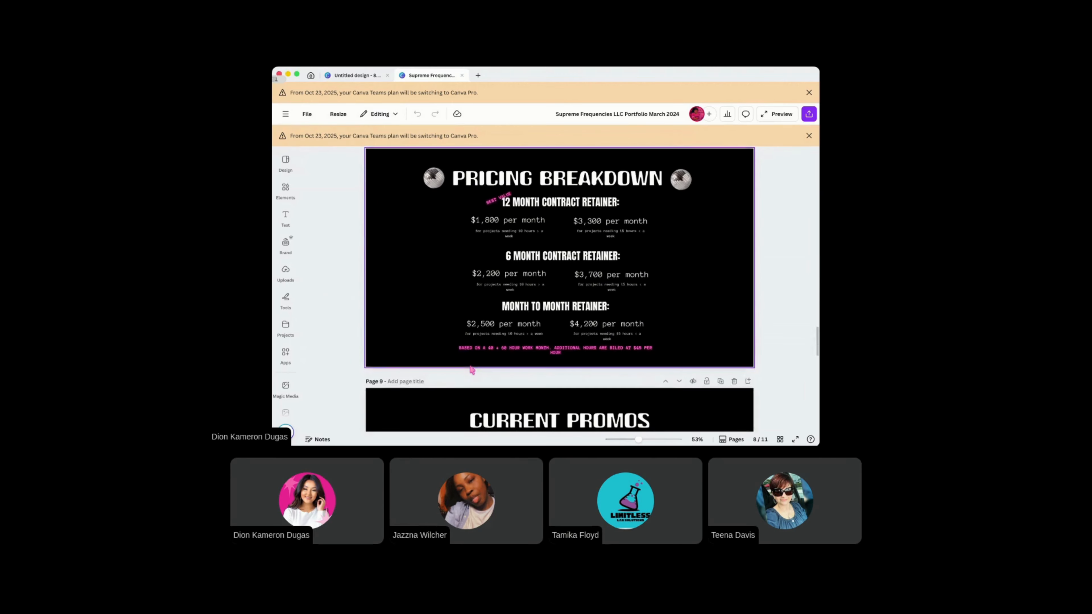
scroll(473, 371, down, 8)
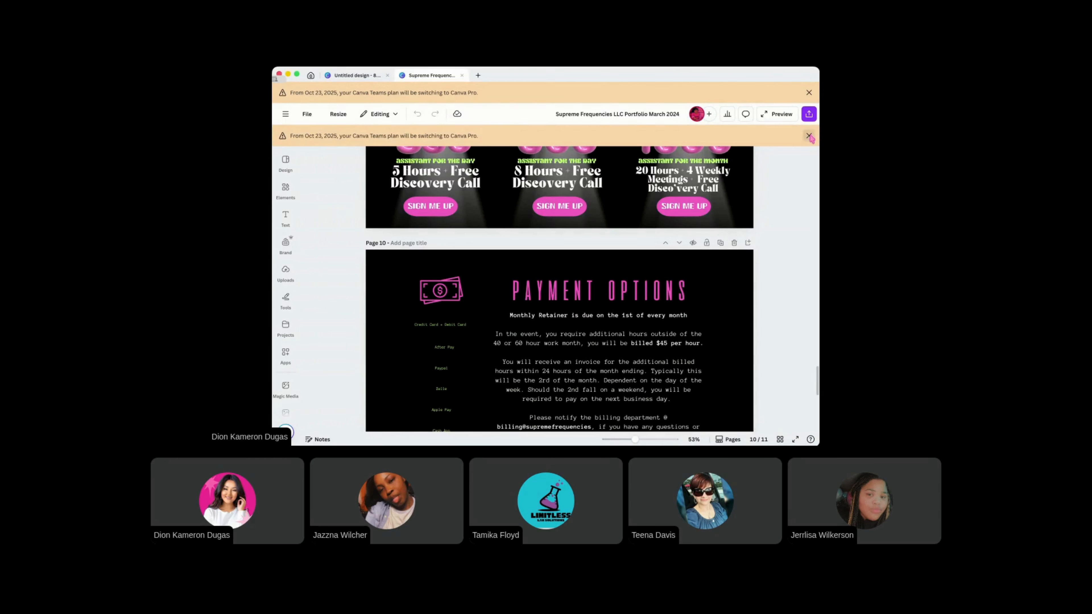
Dismiss the editor's inner plan-change notice and review the Payment Options and Current Promos pages
click(810, 136)
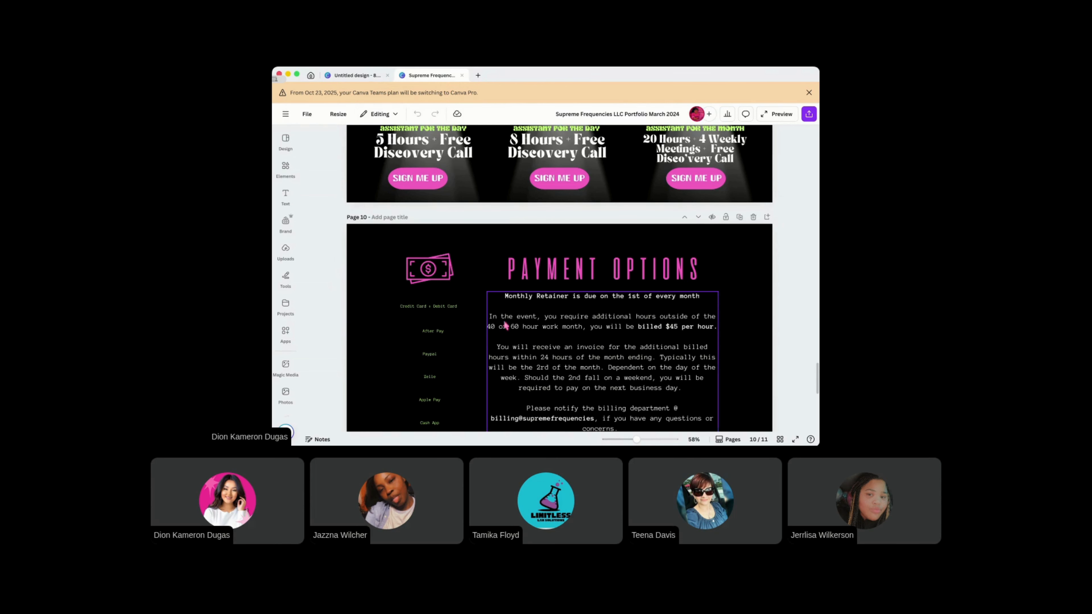
scroll(511, 318, down, 2)
scroll(513, 316, down, 3)
scroll(514, 313, up, 5)
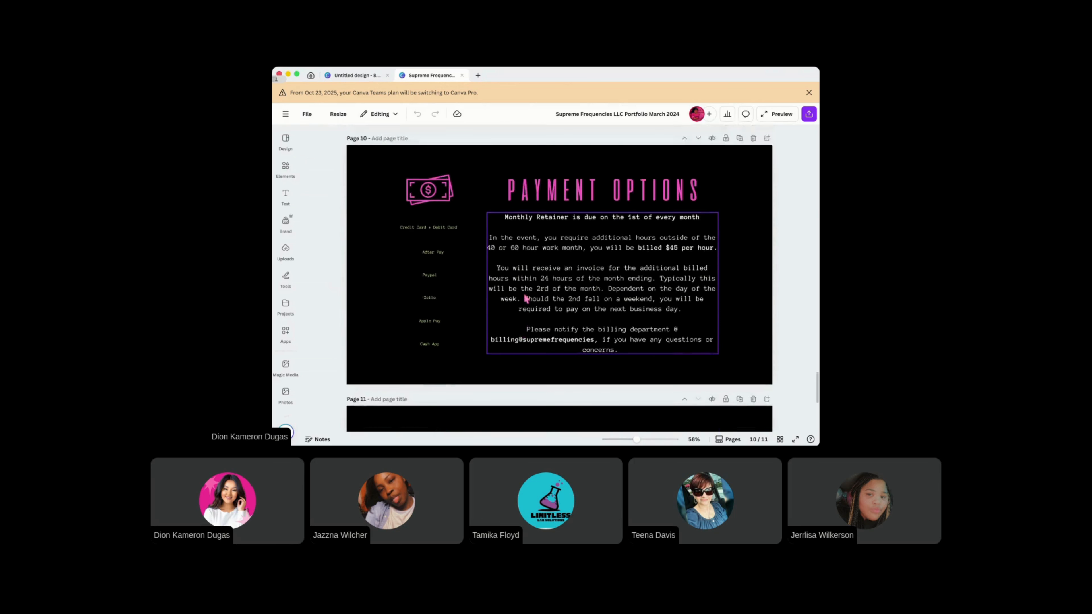
scroll(527, 289, up, 5)
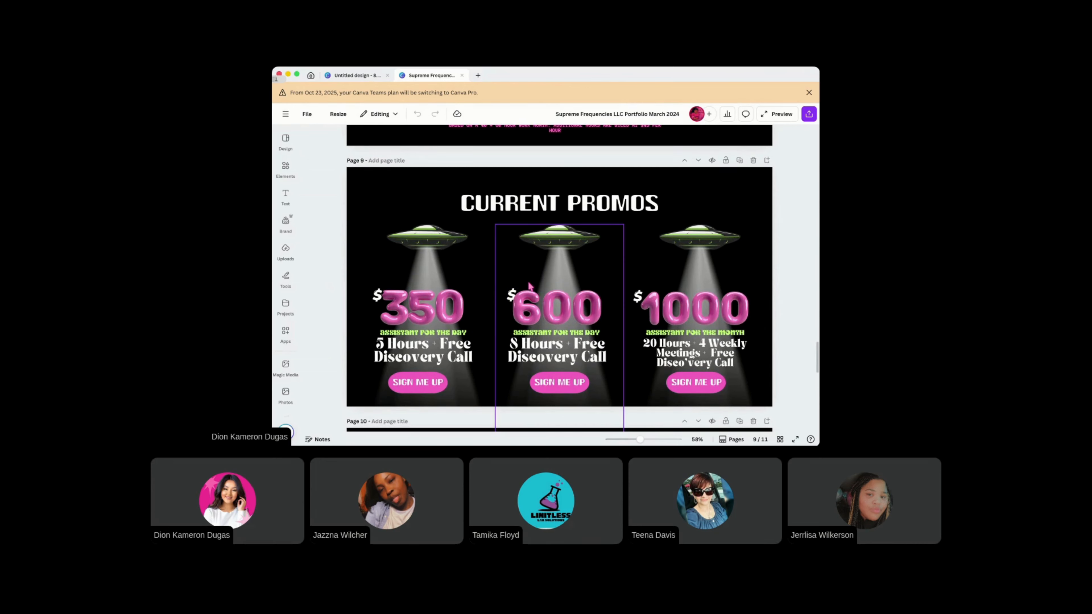
scroll(529, 285, down, 2)
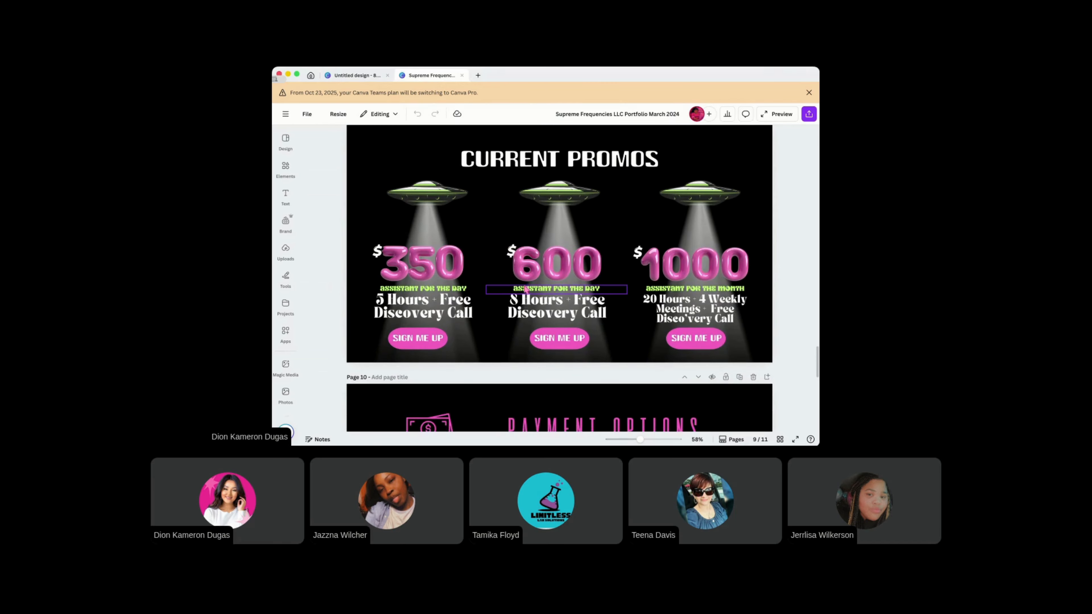
scroll(526, 290, down, 2)
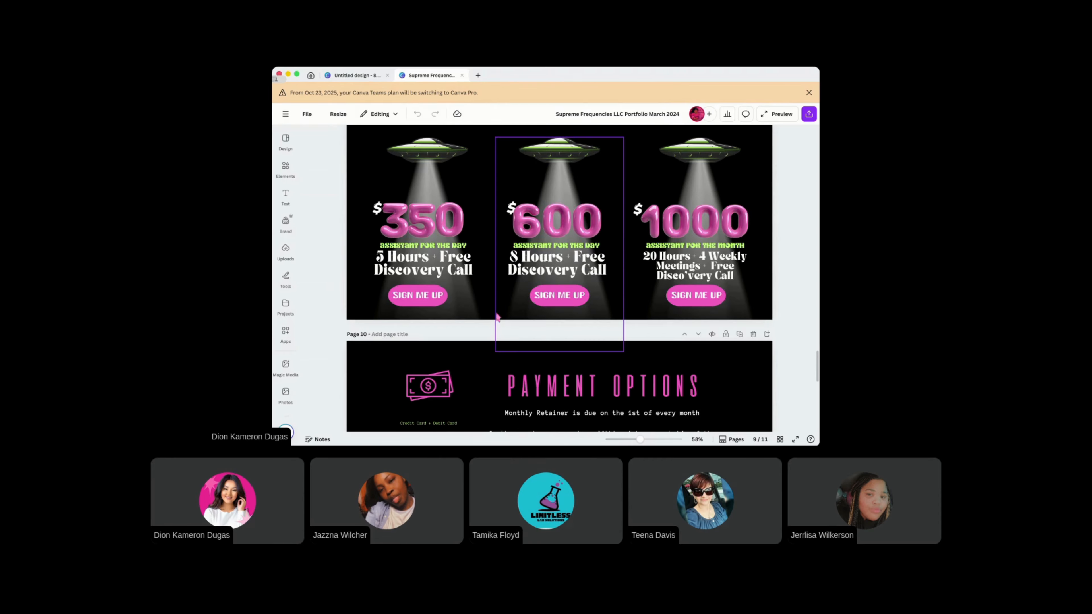
scroll(506, 297, up, 2)
scroll(504, 306, up, 1)
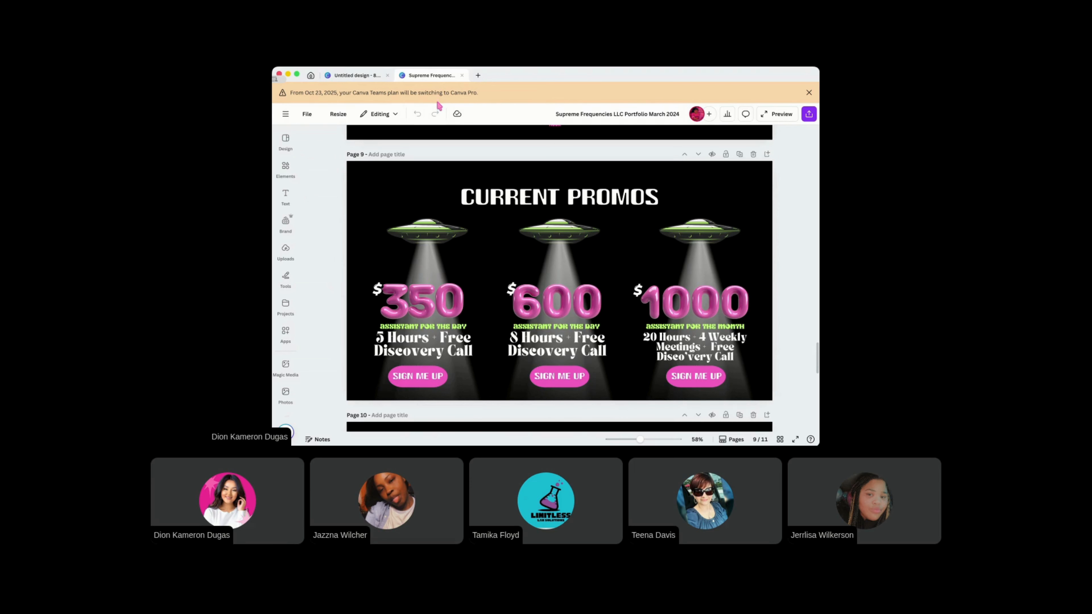
Close the portfolio design to return to the untitled 8.5 x 11 in design, and select its blank page
click(461, 76)
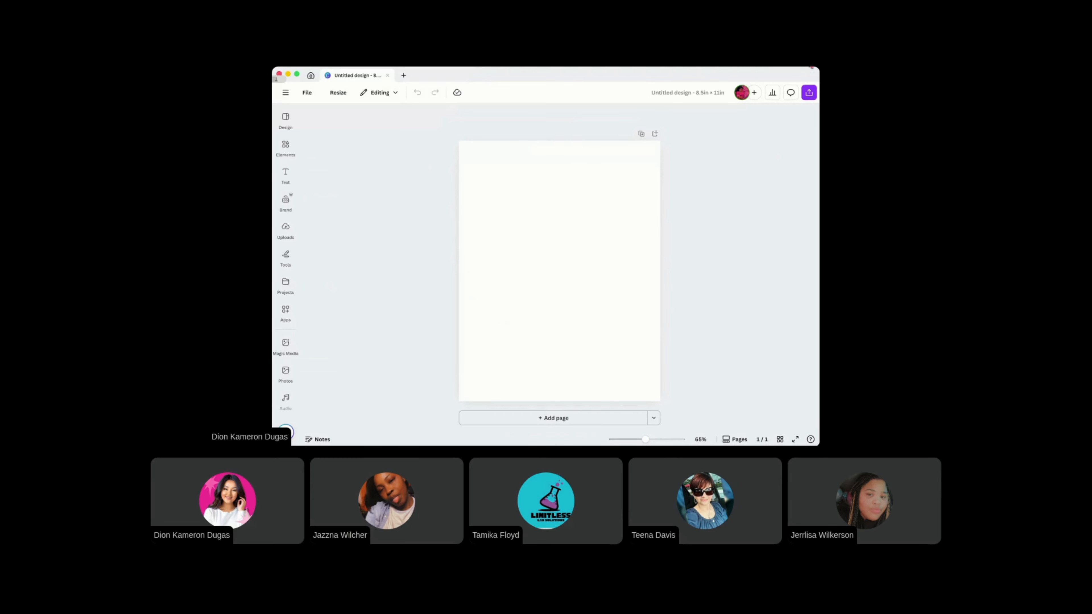
click(633, 300)
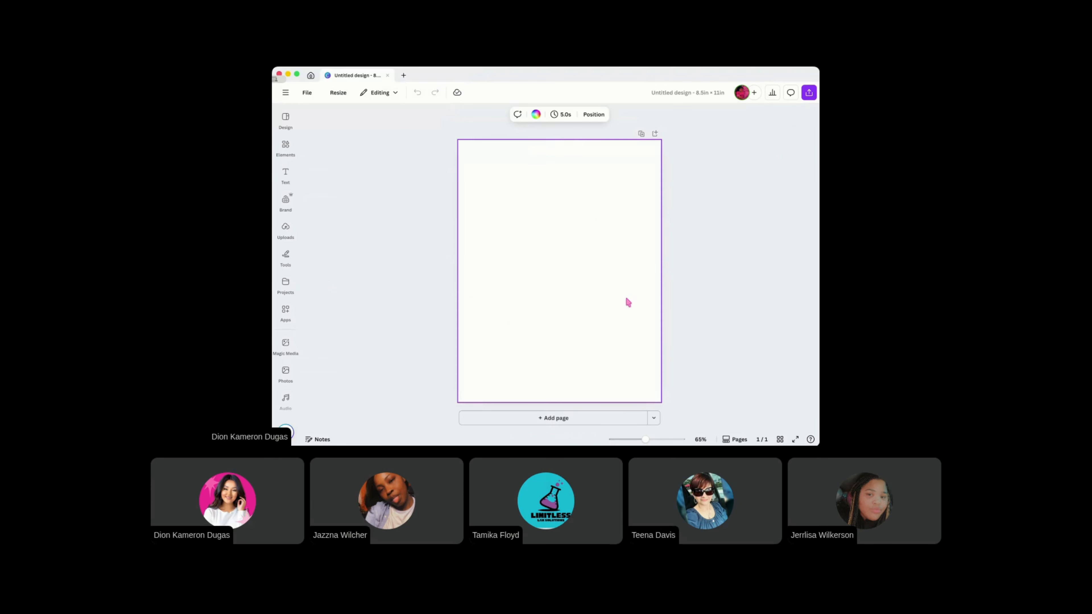
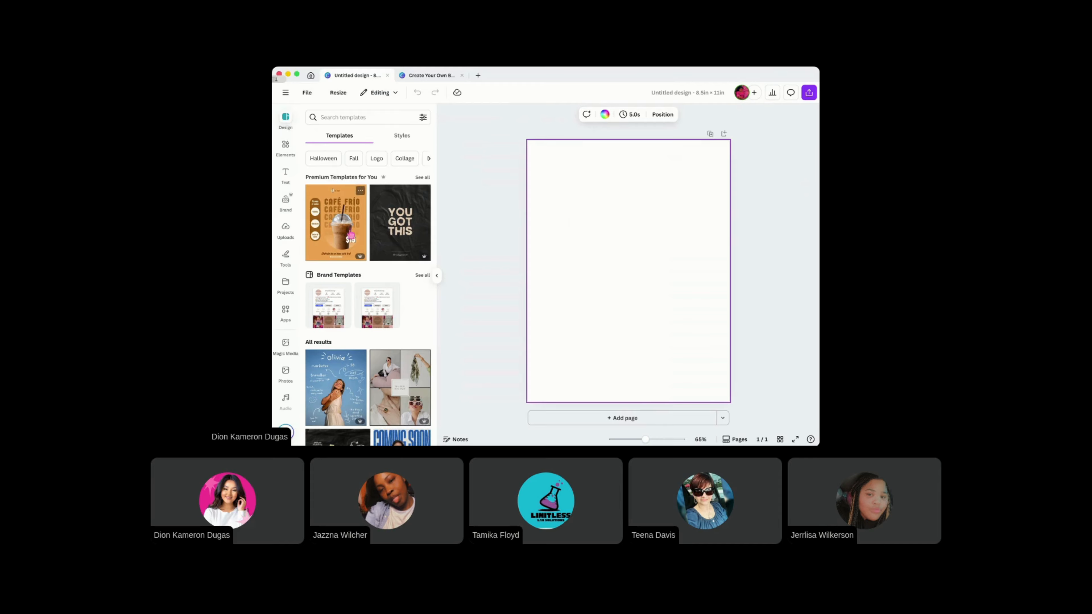
Browse the editor's Design templates, from the Brand Templates through the resumes, posters and backgrounds under All results
mouse_move(359, 258)
scroll(356, 278, down, 5)
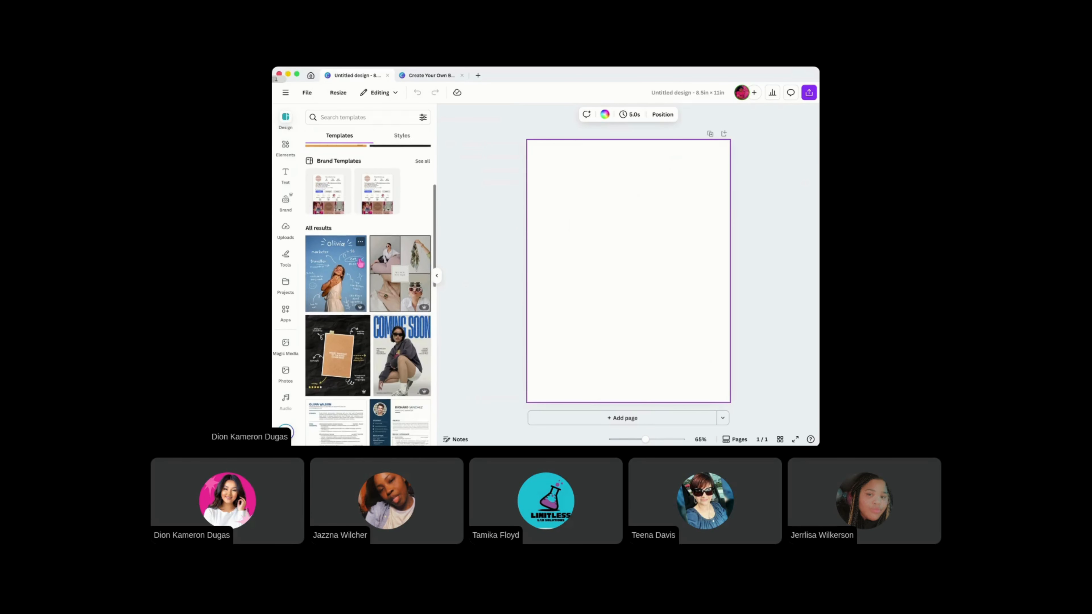
scroll(362, 264, down, 2)
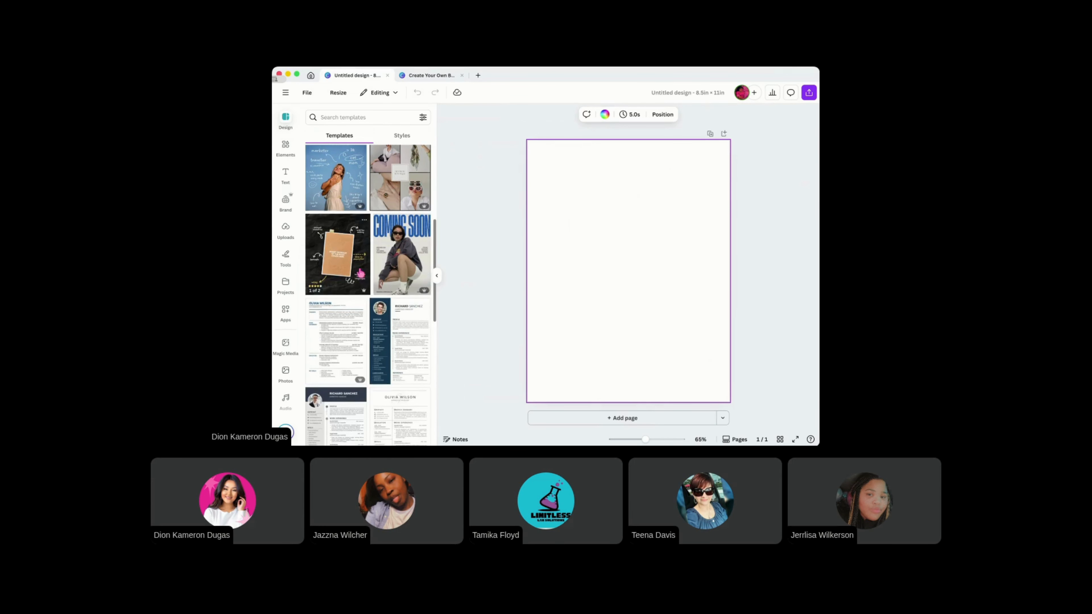
scroll(363, 273, down, 1)
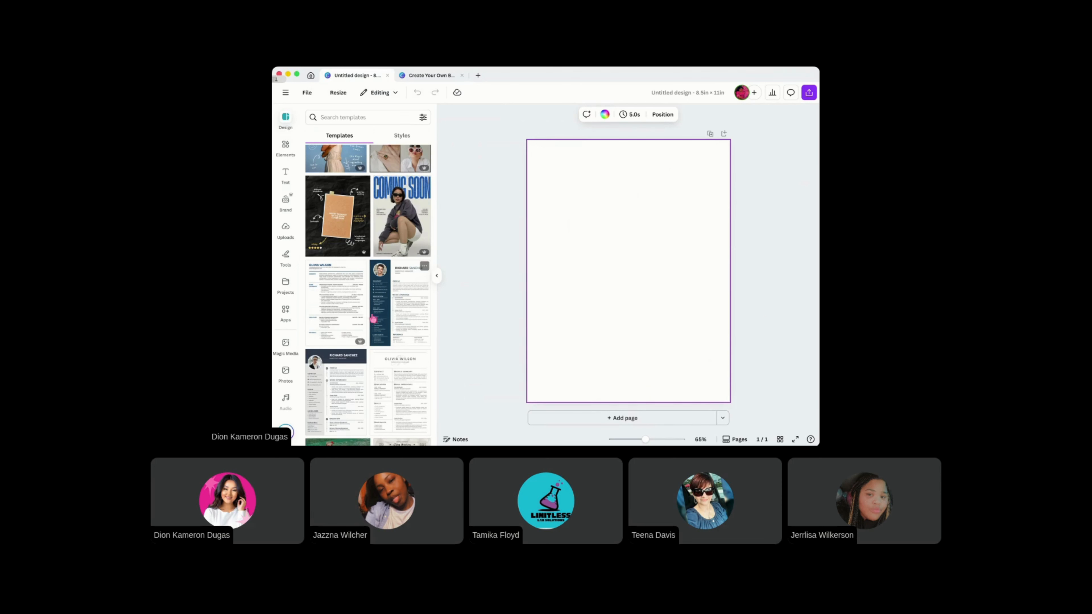
scroll(369, 317, down, 3)
scroll(369, 316, down, 6)
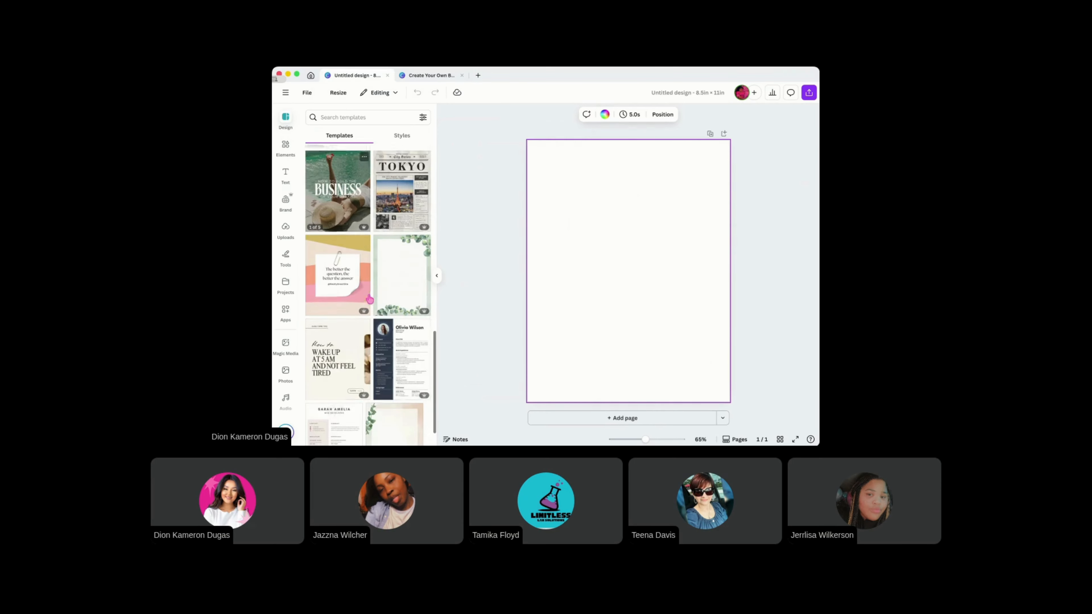
scroll(376, 295, down, 1)
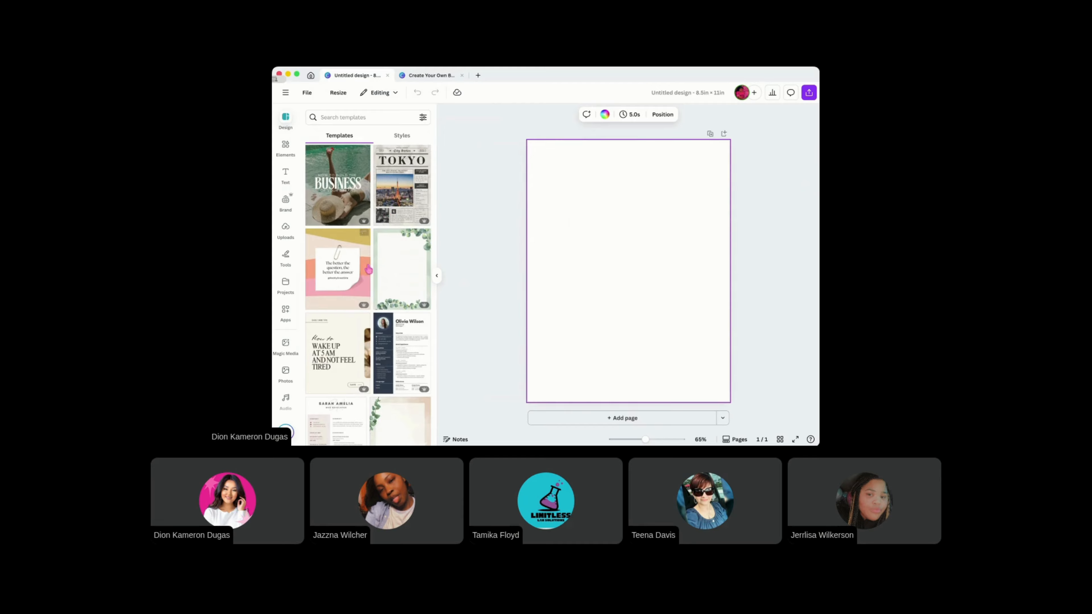
scroll(363, 266, down, 3)
scroll(364, 267, down, 5)
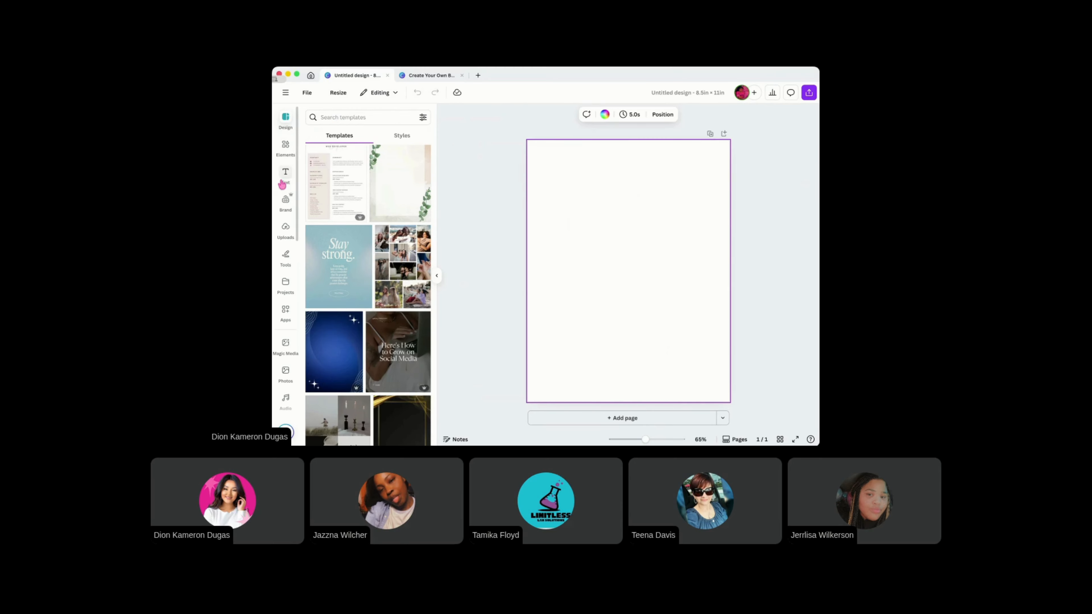
Open the editor's Elements and look through its categories, from Recently used and Shapes down to Frames and Grids
click(282, 160)
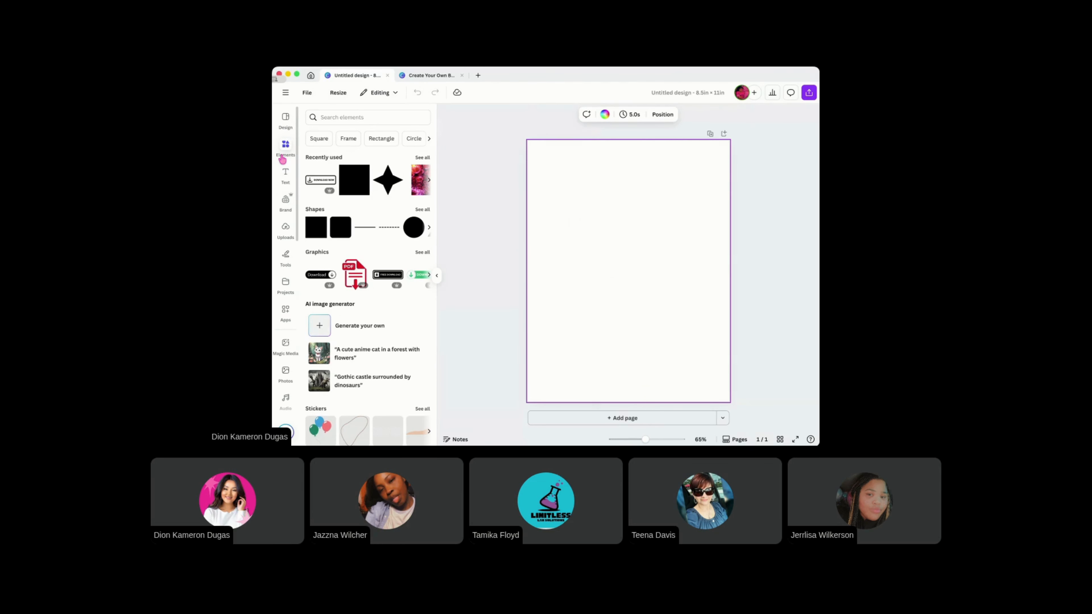
scroll(415, 180, down, 5)
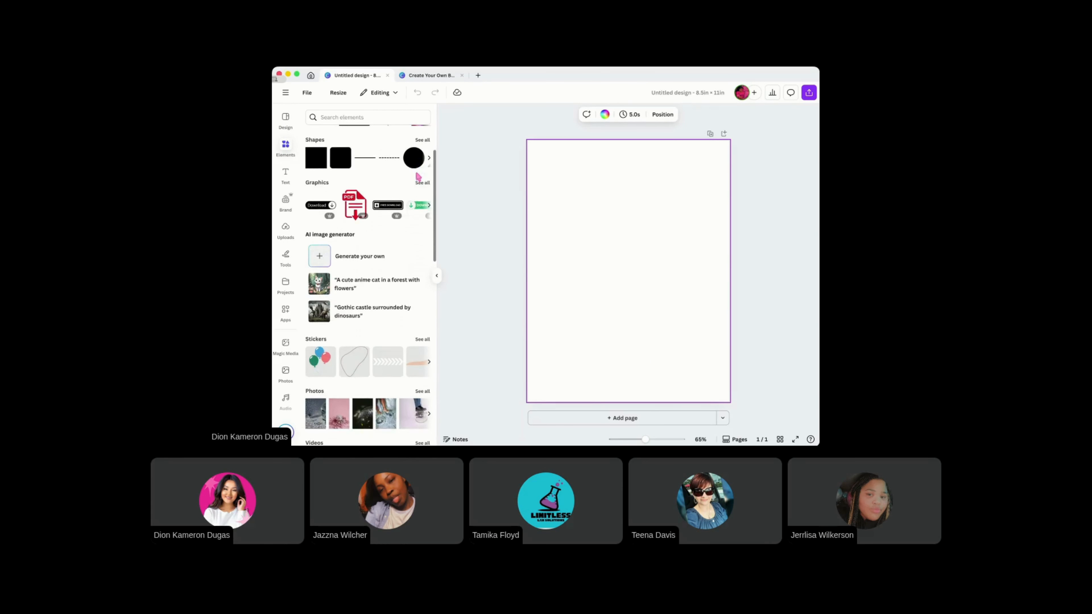
scroll(419, 181, down, 5)
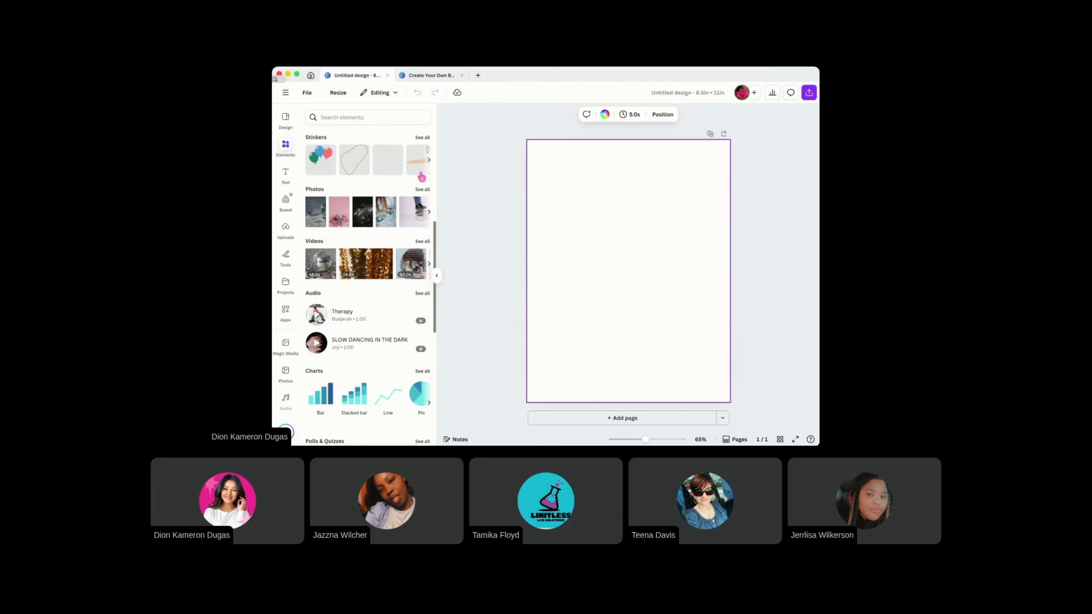
scroll(419, 172, down, 5)
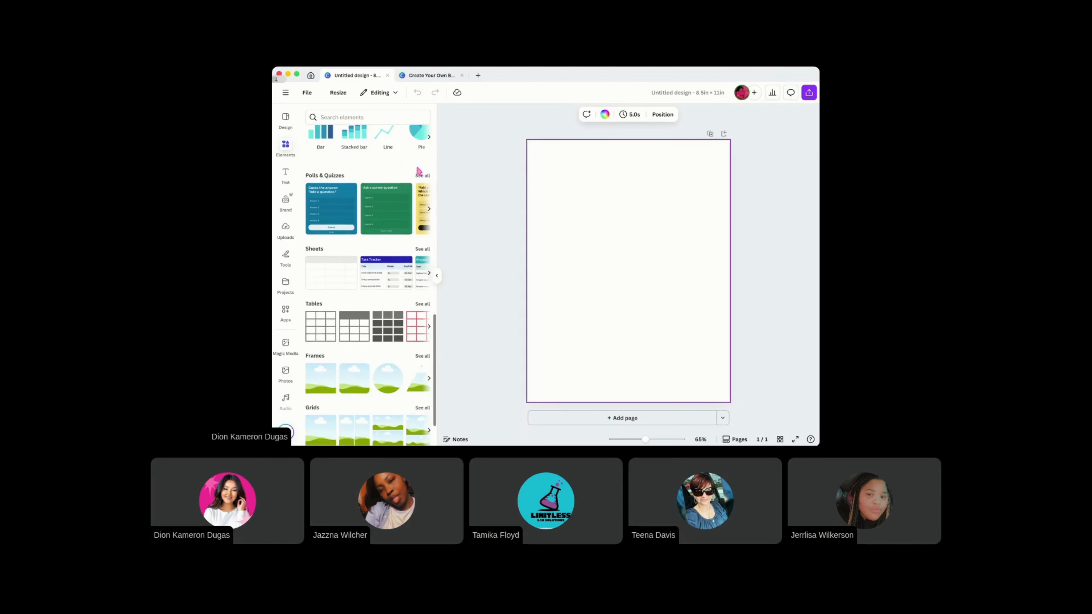
scroll(417, 171, up, 10)
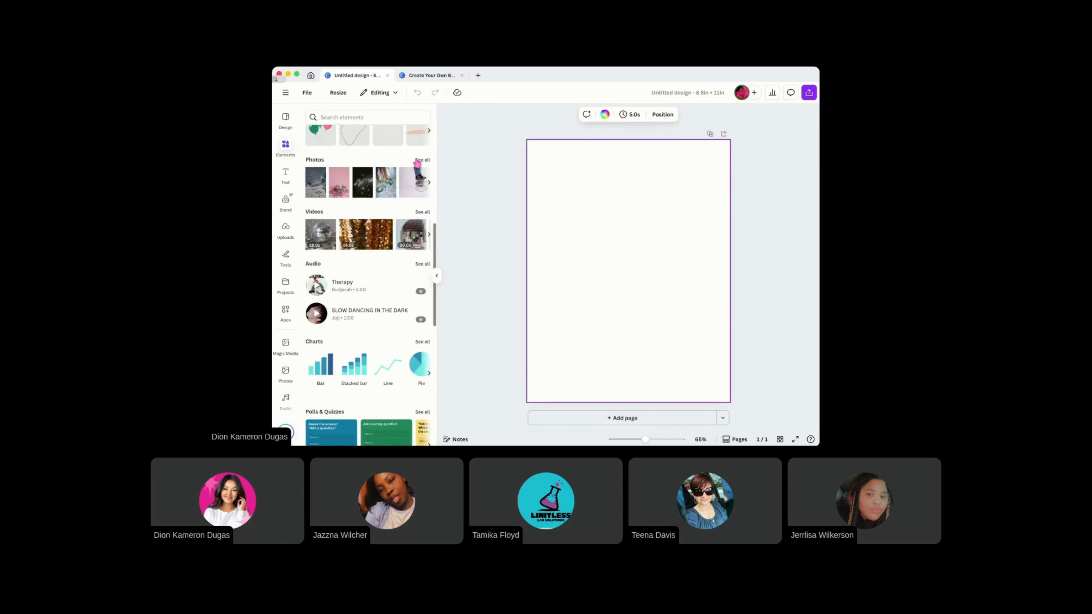
scroll(416, 164, up, 4)
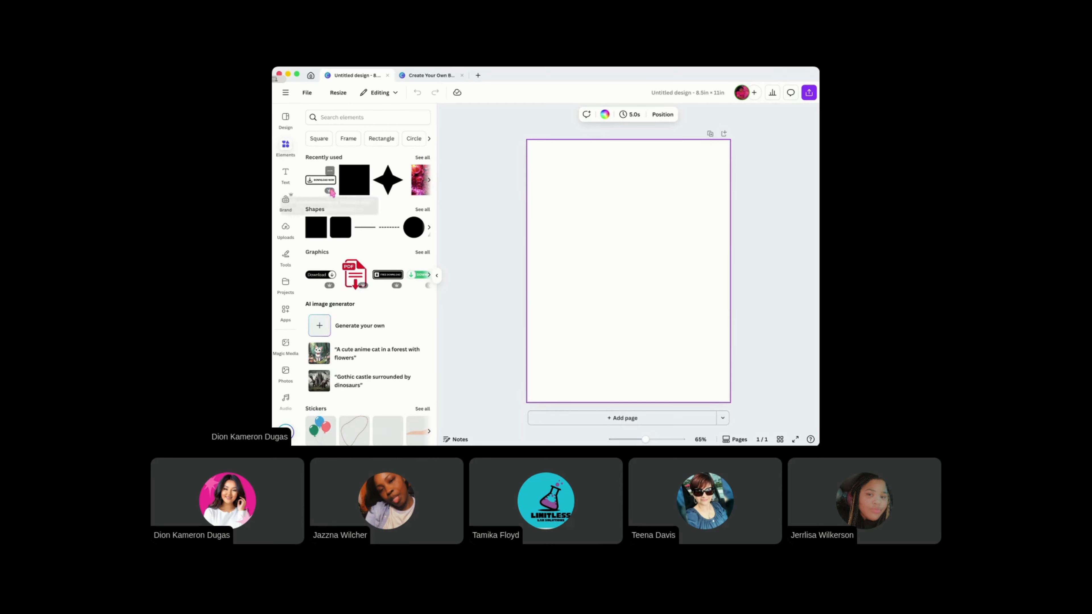
Show all Recently used elements and look through the collection of graphics, photos and fruit images
click(422, 159)
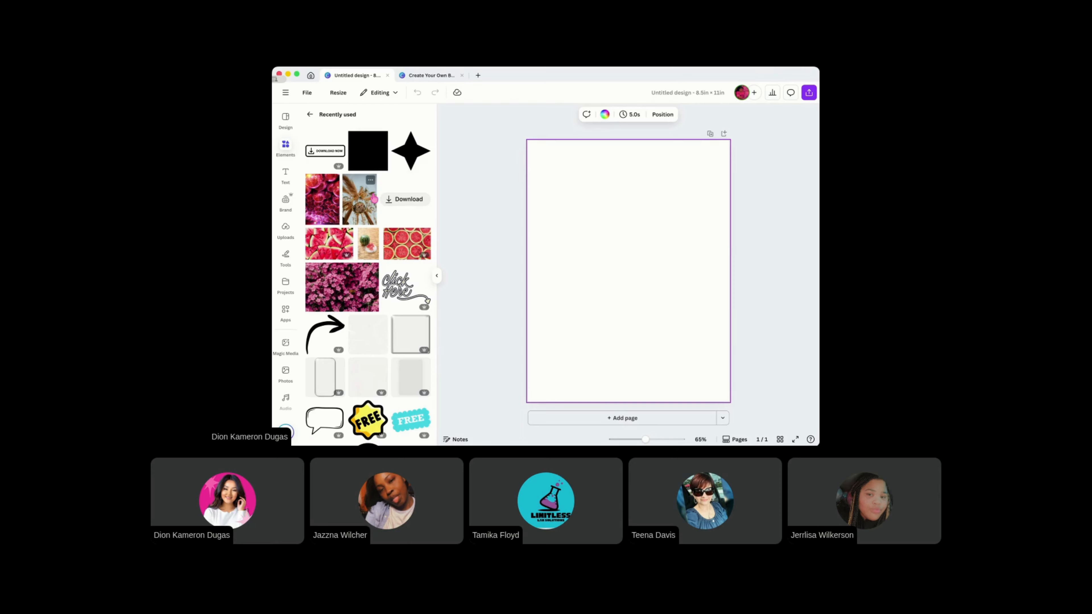
scroll(374, 200, down, 5)
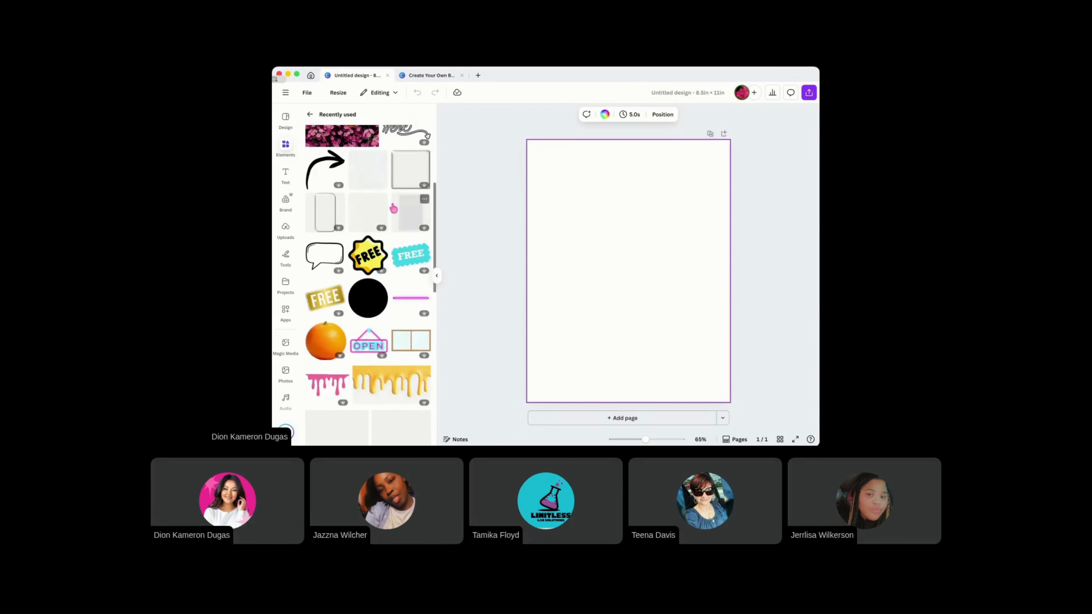
scroll(402, 204, down, 1)
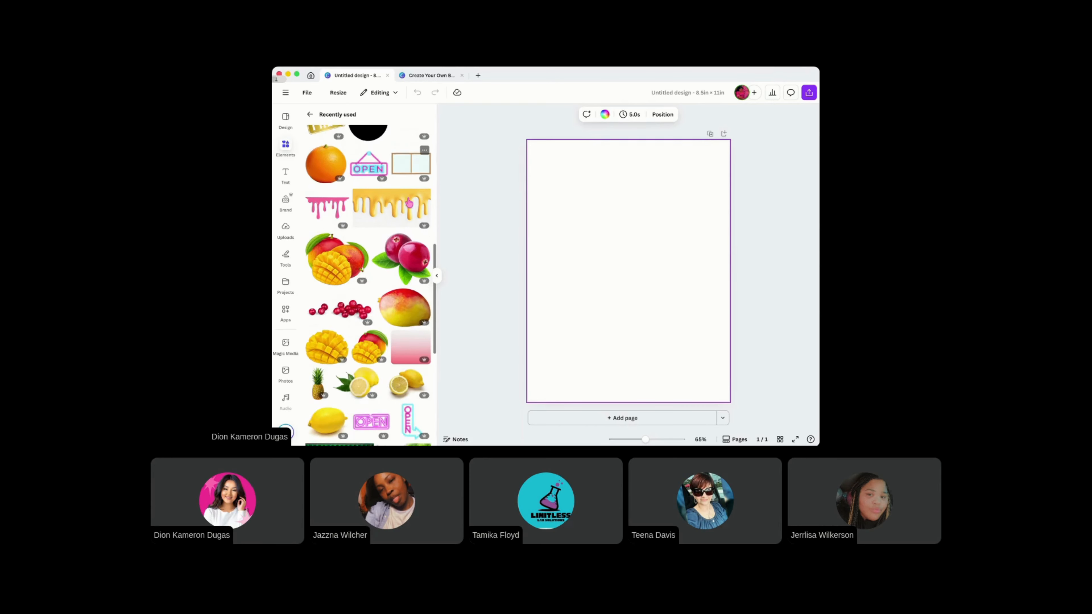
scroll(407, 201, down, 3)
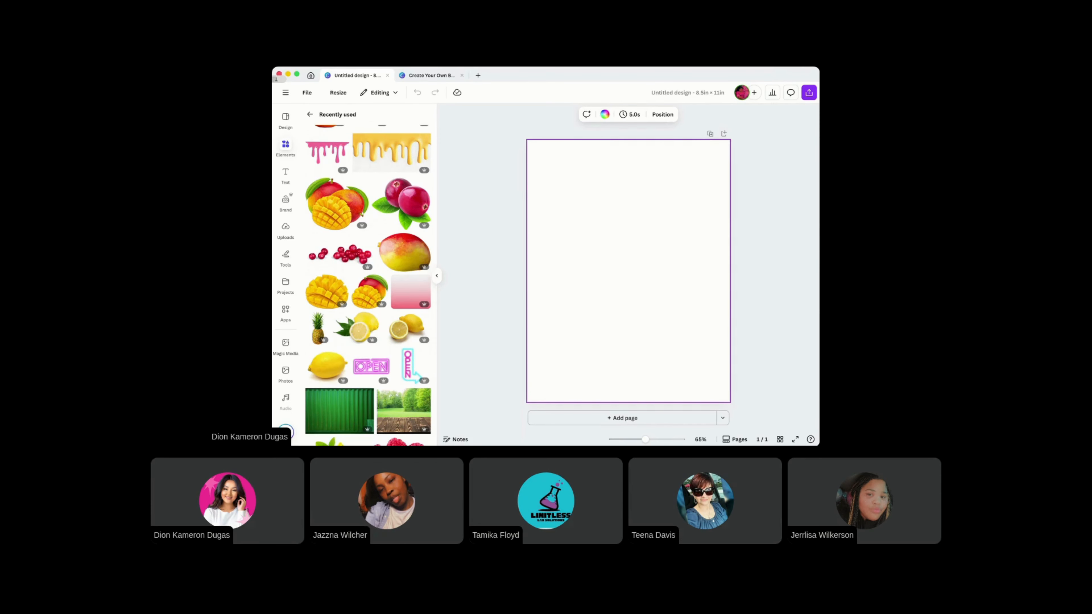
scroll(411, 221, down, 10)
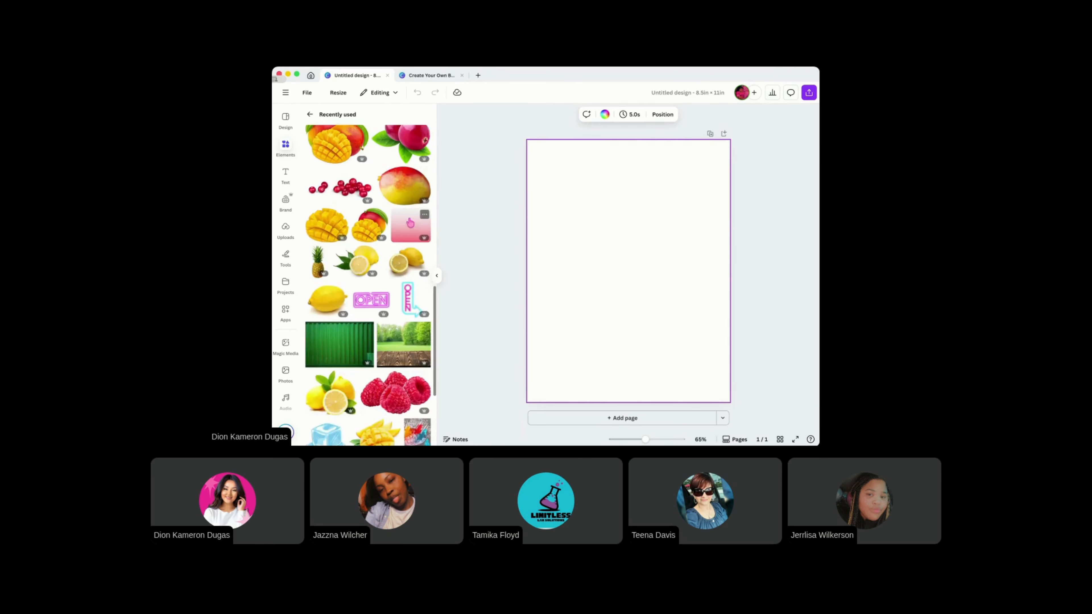
Leave the Recently used collection, show all Shapes in Elements, and look through the lines and basic shapes
scroll(409, 211, up, 10)
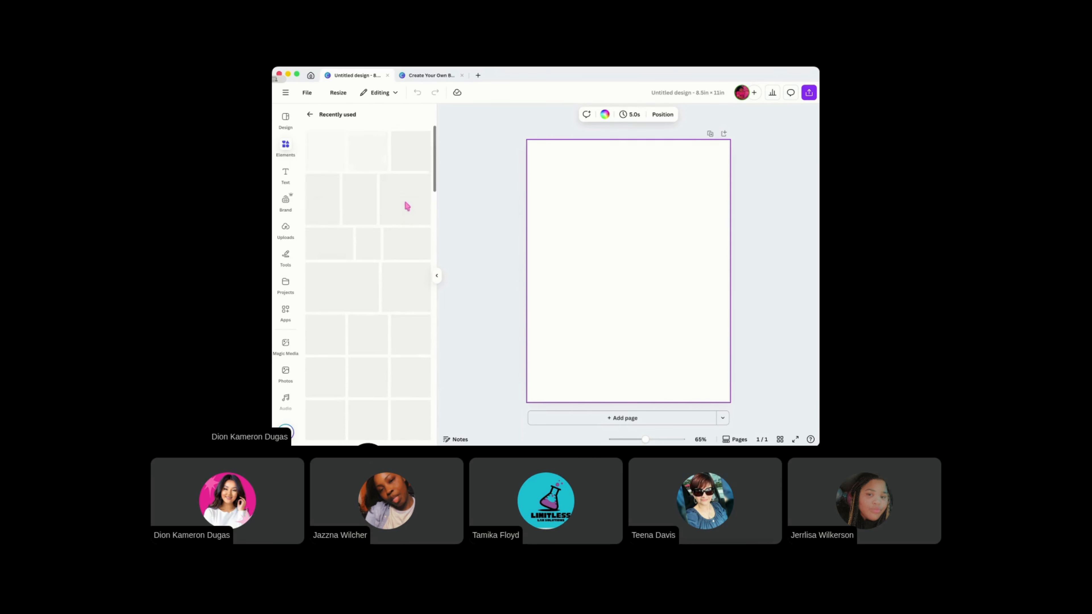
click(309, 114)
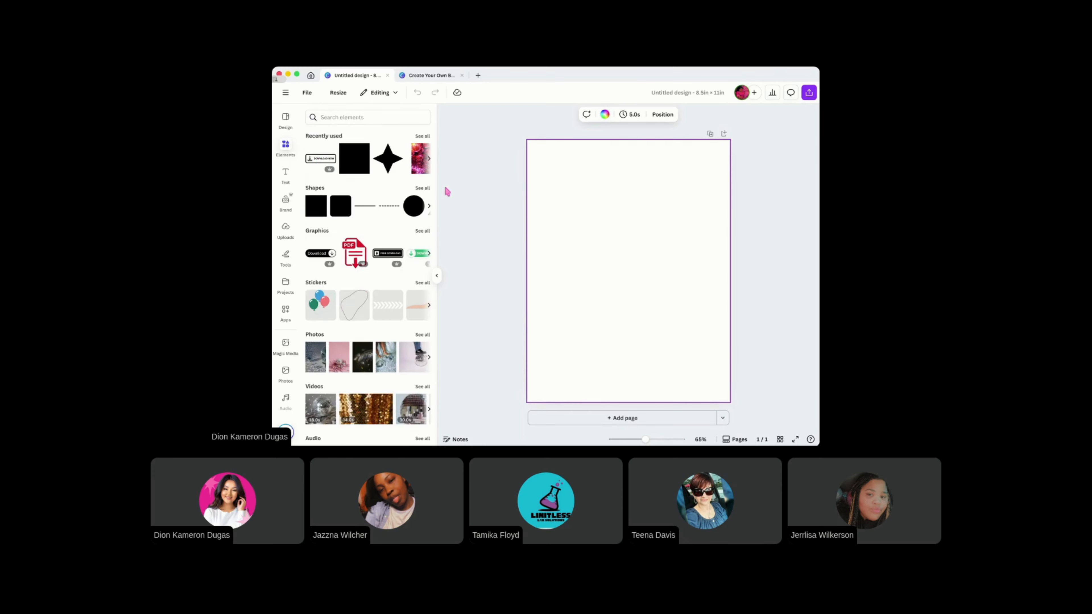
click(424, 188)
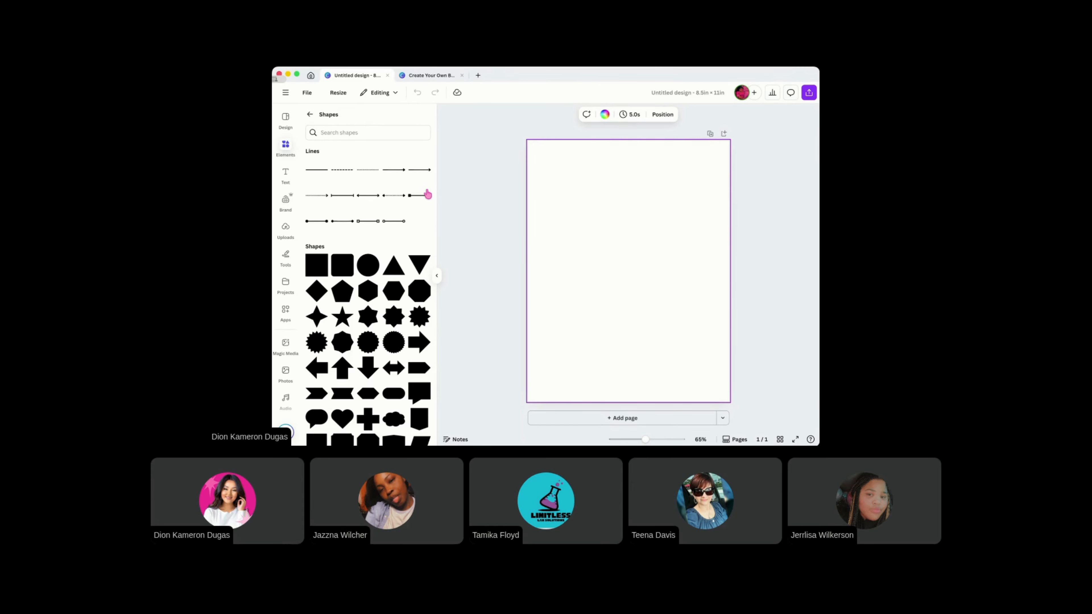
scroll(420, 202, down, 1)
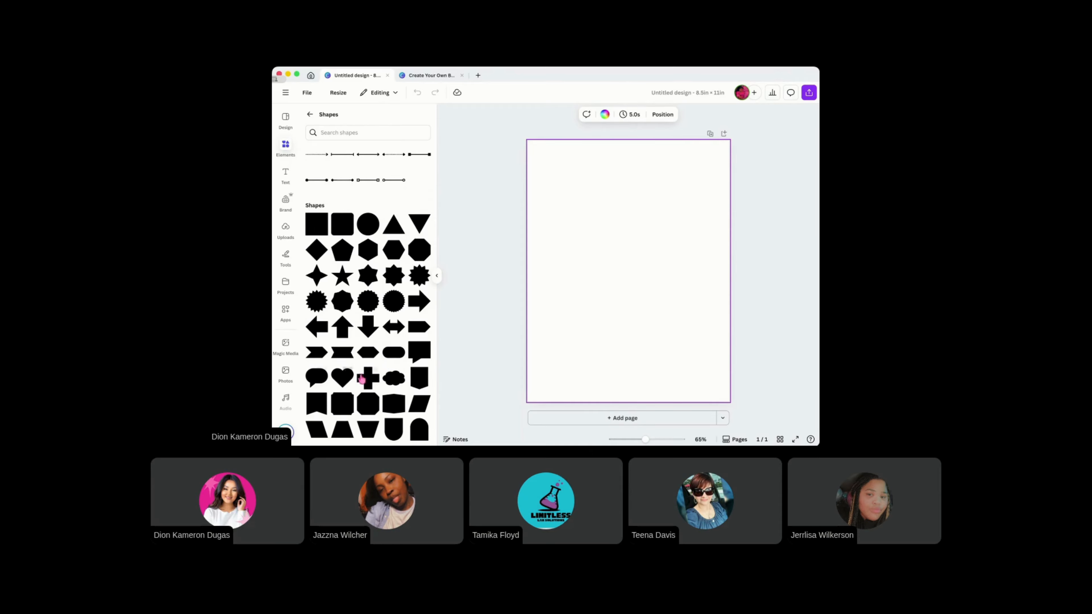
scroll(355, 214, up, 2)
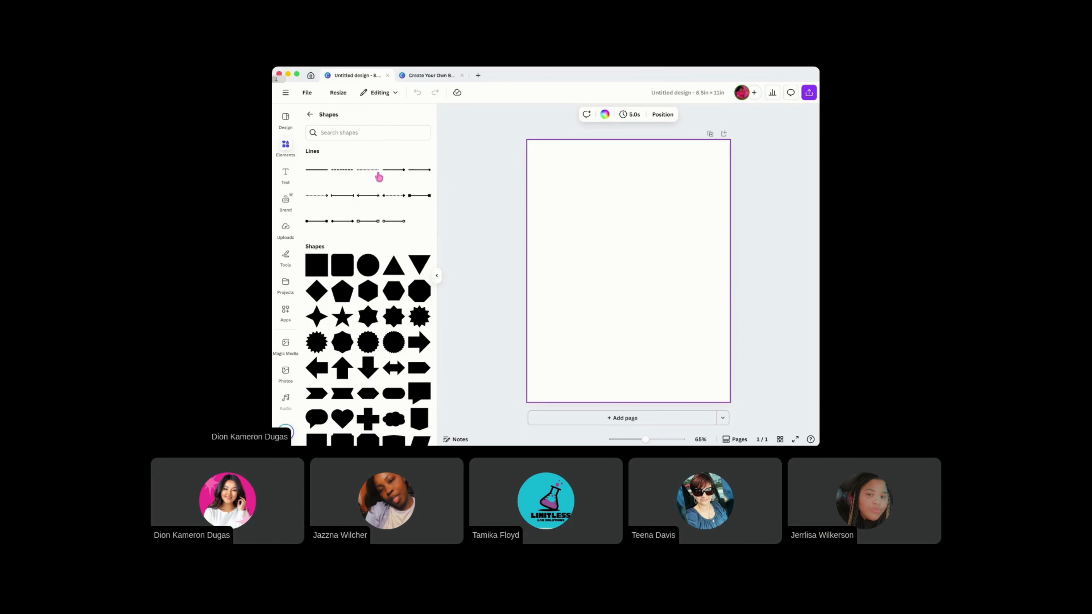
scroll(370, 313, down, 1)
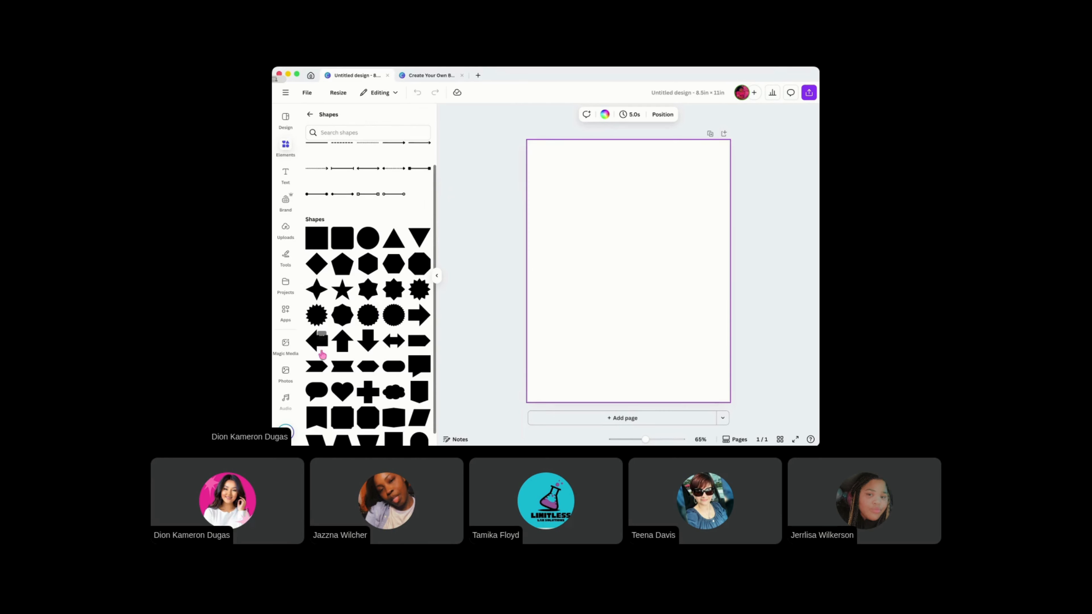
scroll(360, 342, down, 1)
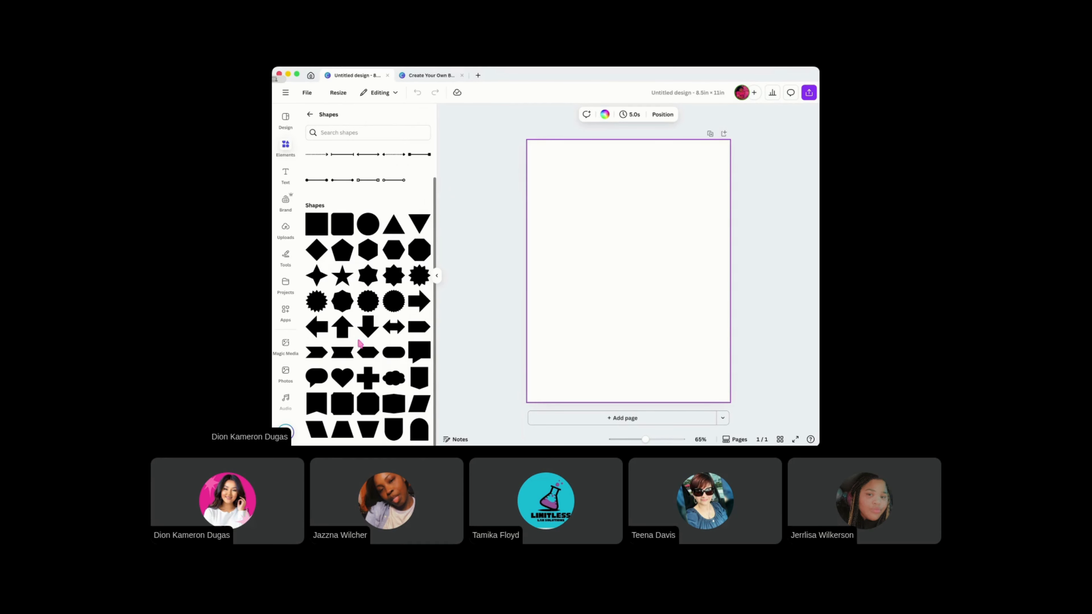
Add the elongated hexagon shape to the page and recolor it light purple from the default solid colors
click(369, 352)
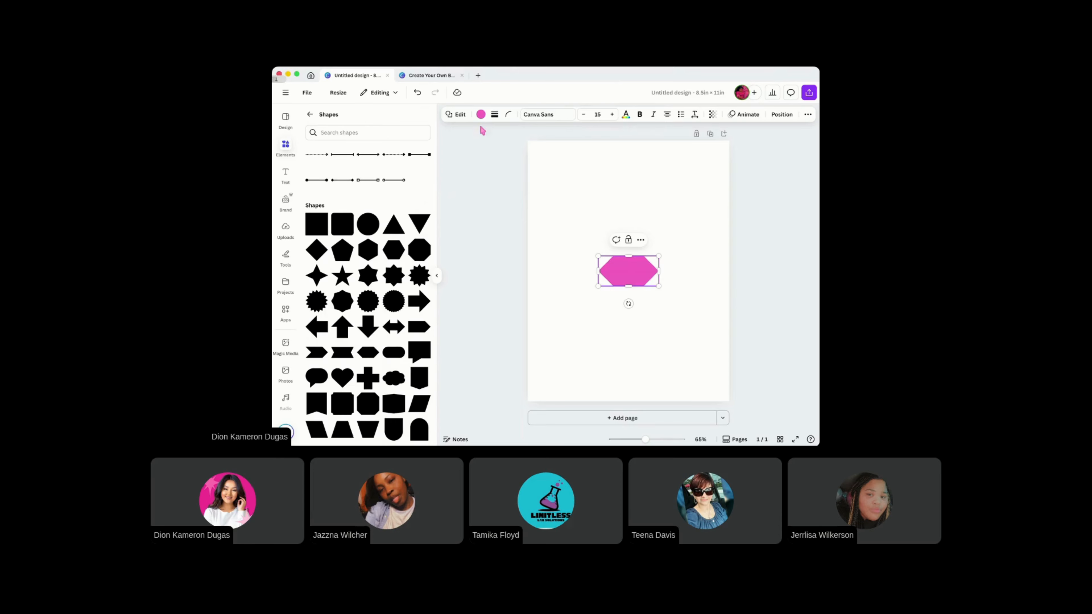
click(481, 115)
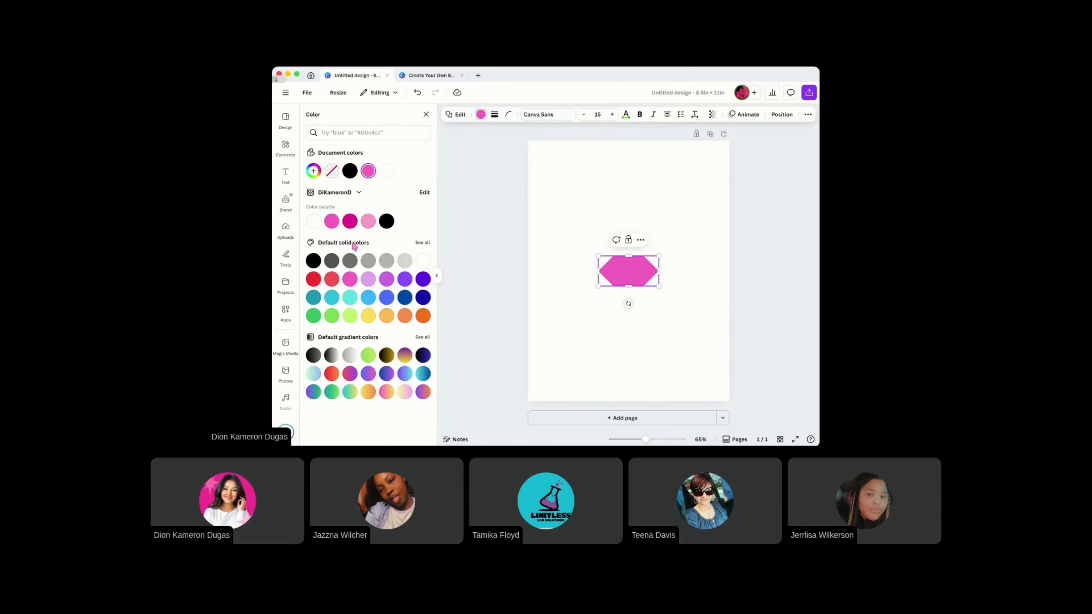
click(368, 280)
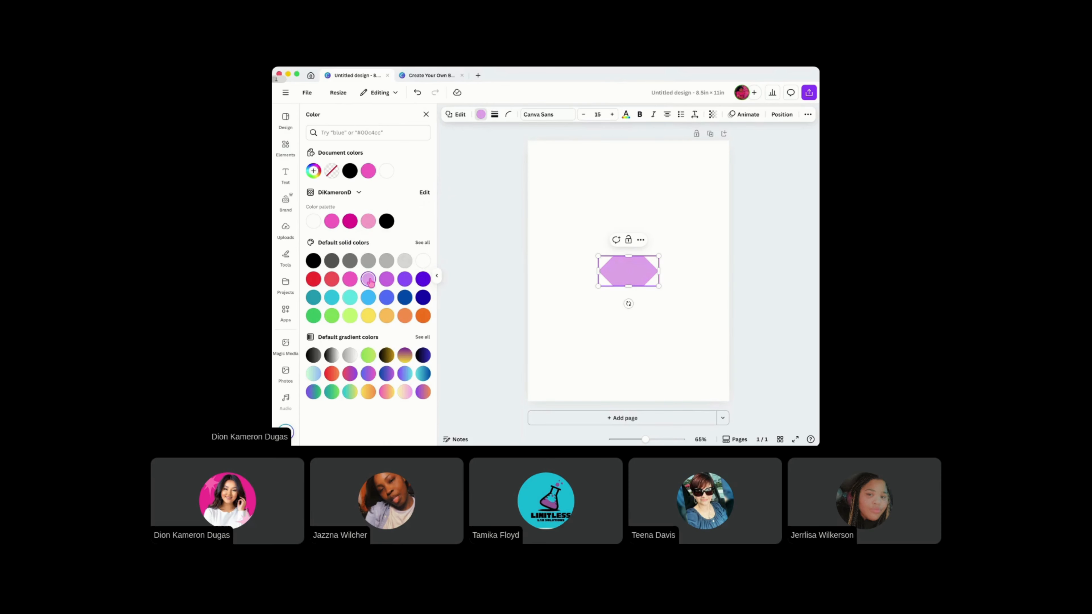
click(569, 200)
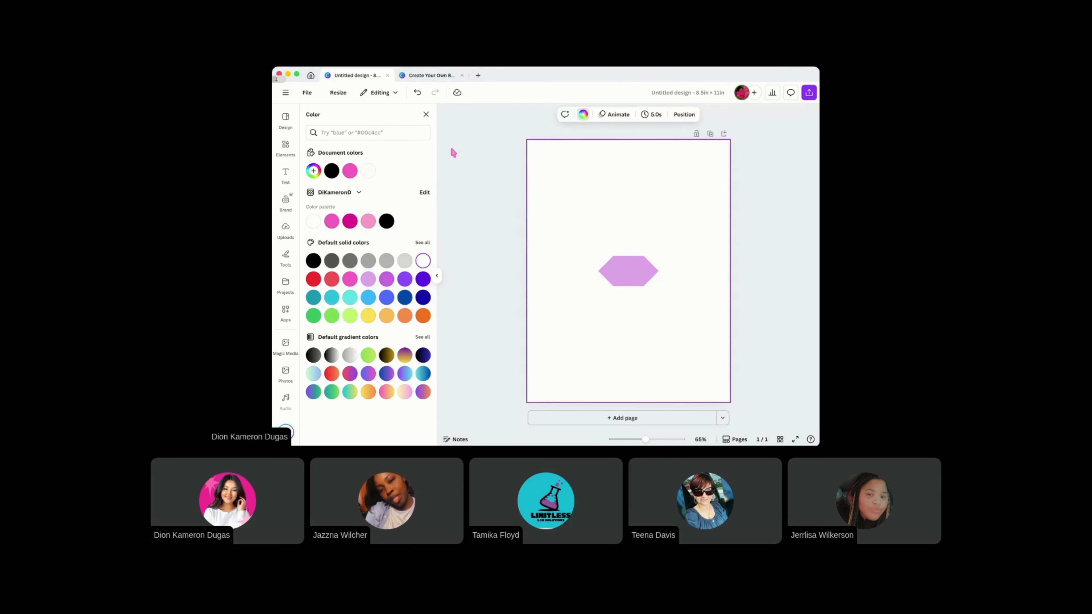
click(427, 114)
Add a plain solid line, place it just above the hexagon, and stretch its right end past the page's right edge
scroll(392, 218, up, 2)
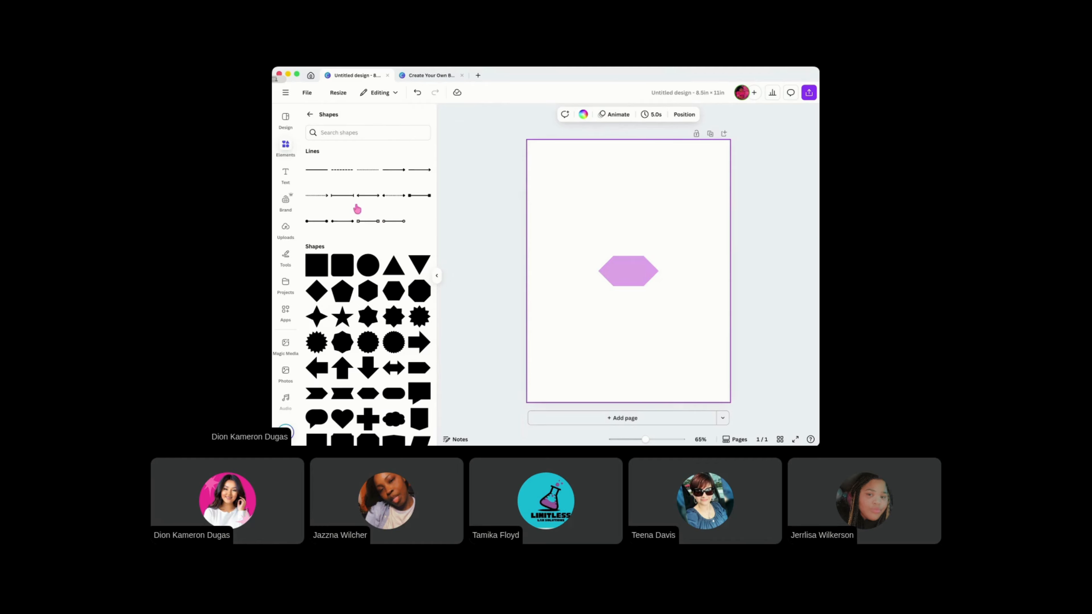
click(317, 171)
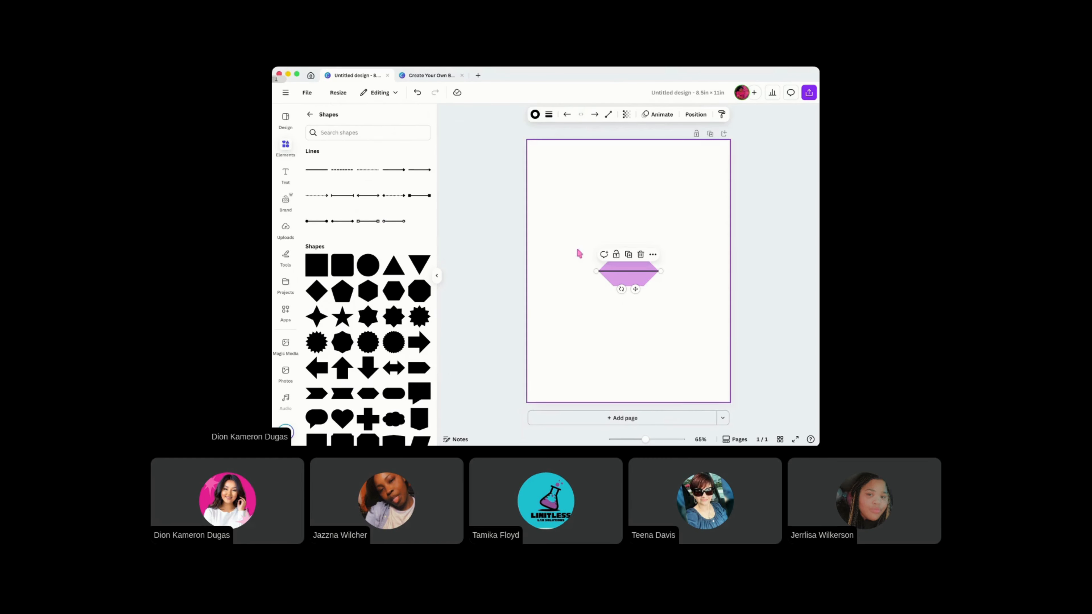
drag(616, 274, 615, 236)
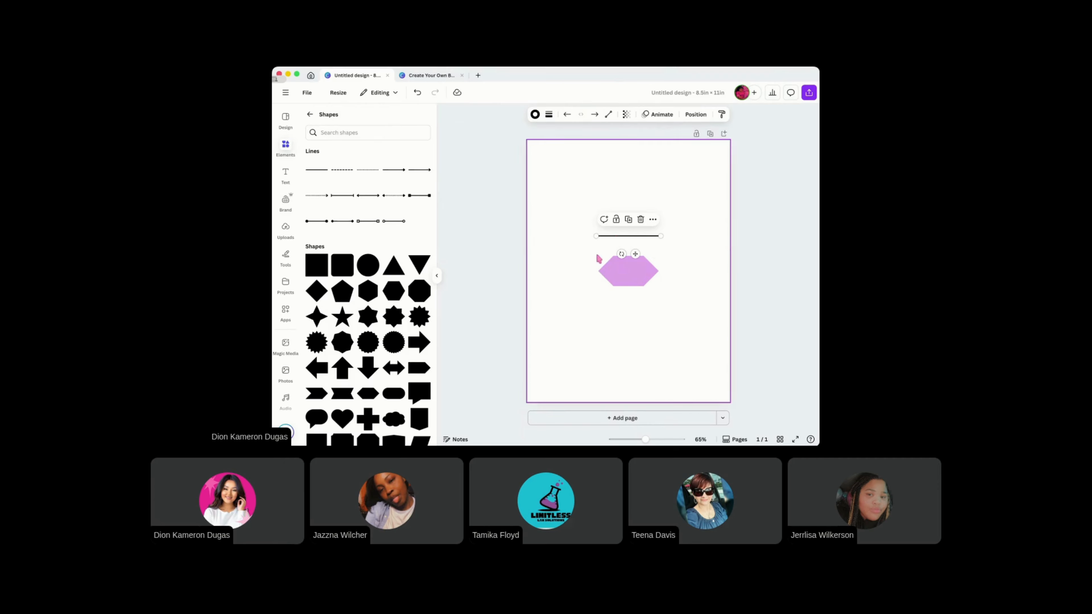
click(582, 264)
click(611, 236)
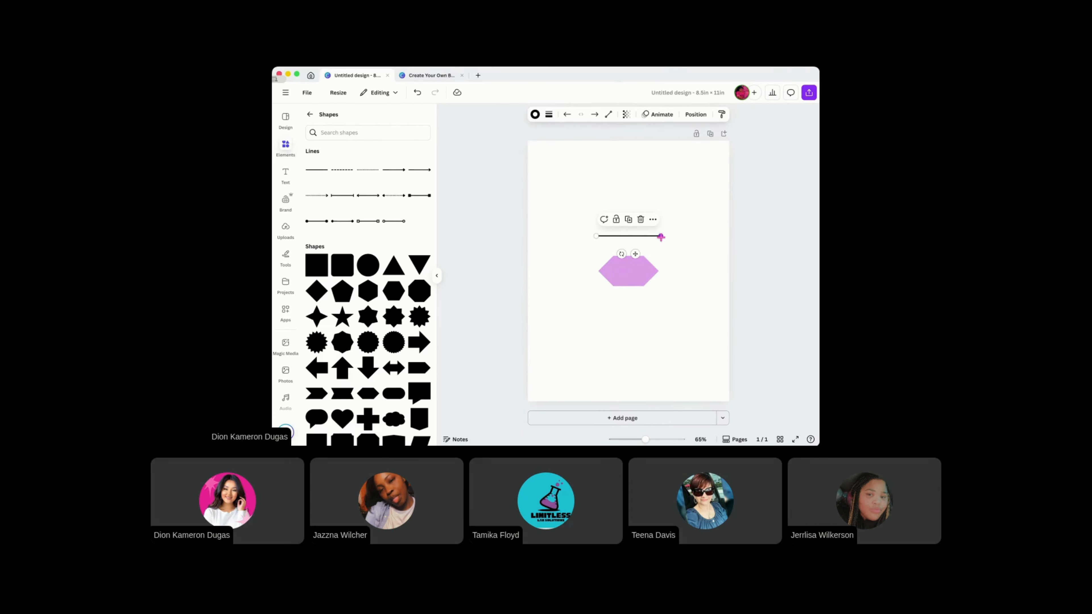
drag(661, 237, 732, 241)
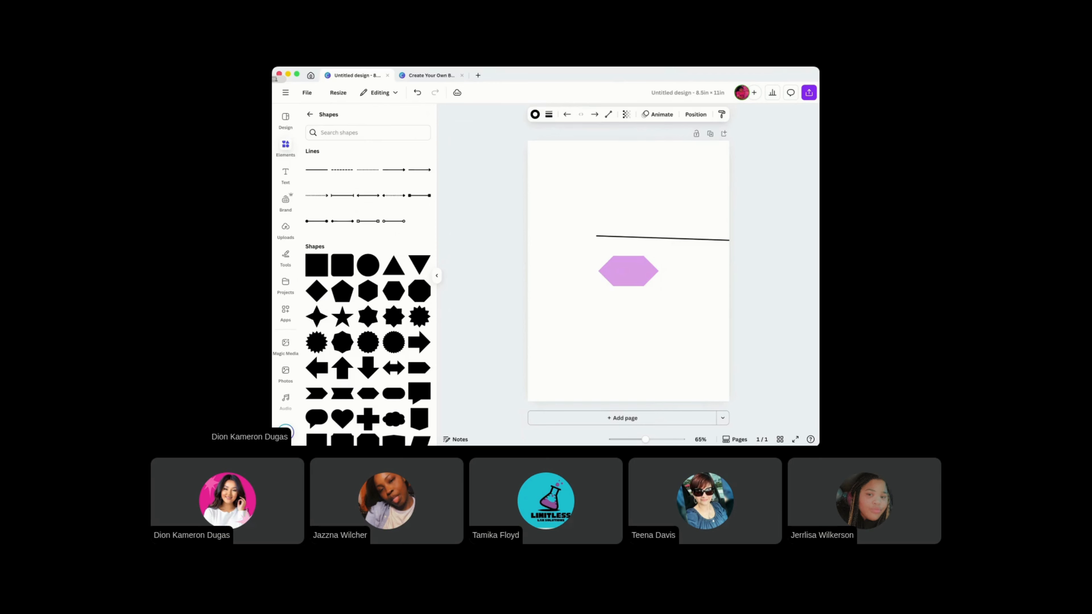
drag(732, 241, 837, 244)
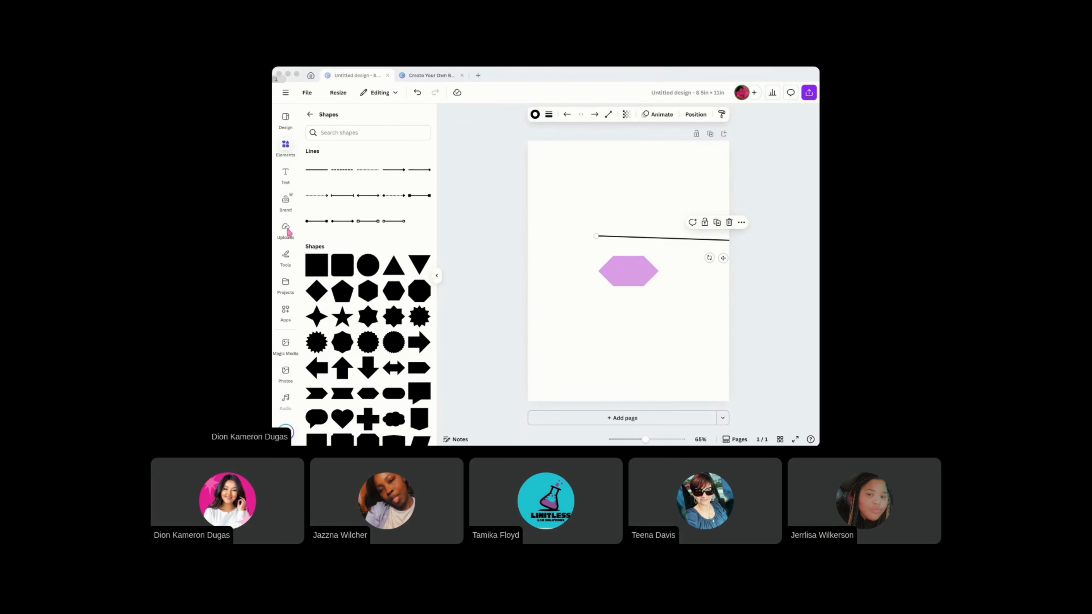
Level the line across the full page width and shorten it from its left end to just right of the page center
click(361, 239)
drag(702, 243, 623, 260)
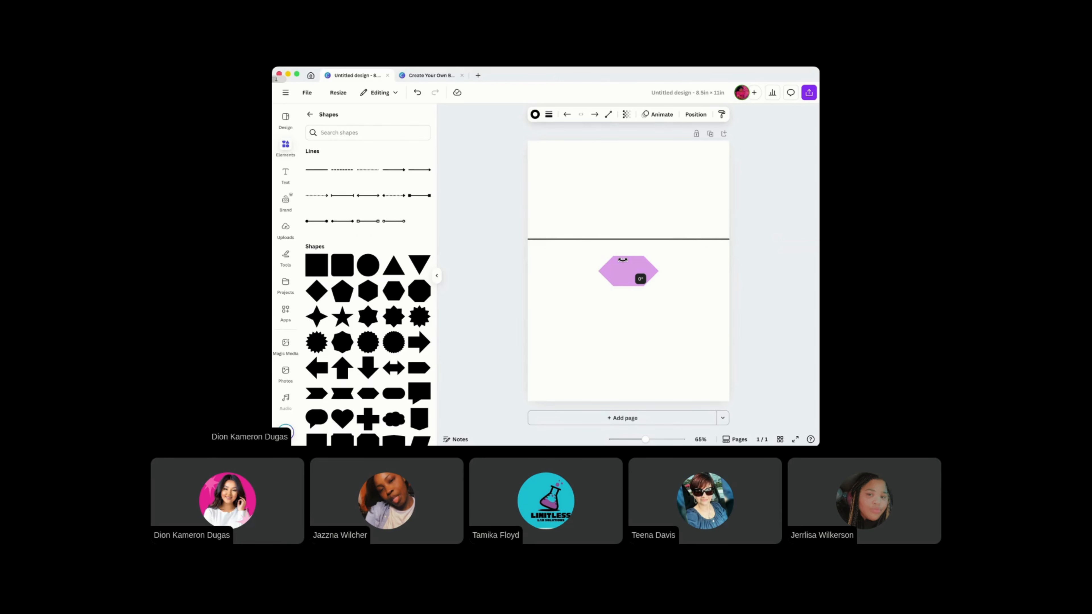
drag(623, 260, 623, 259)
click(573, 199)
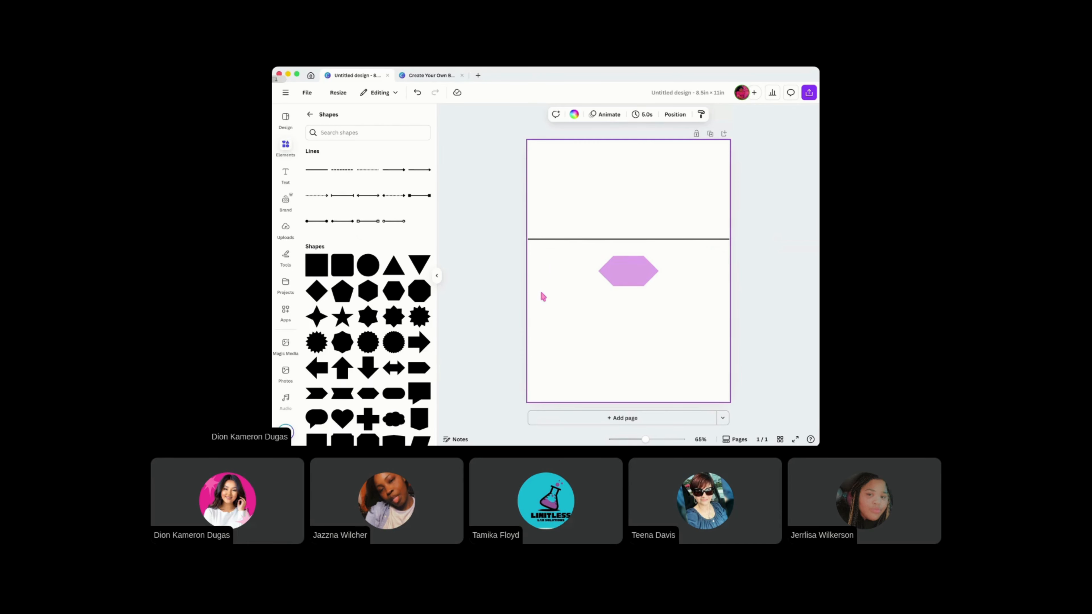
click(568, 240)
drag(512, 238, 643, 239)
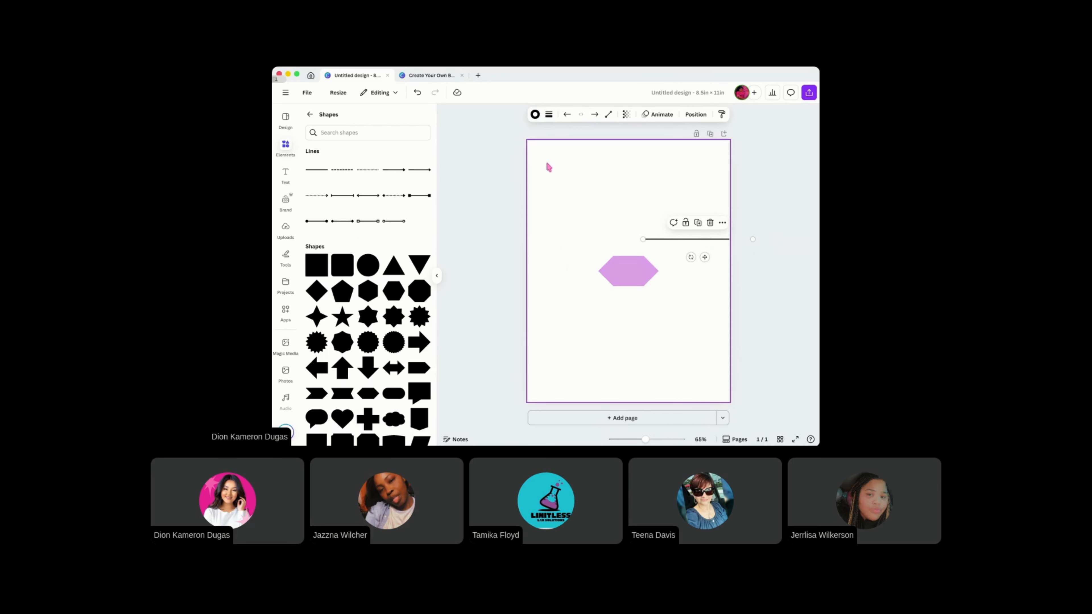
Try a stroke weight of 100 on the line, switch it to long dashes, and reduce the stroke weight to 10
click(550, 115)
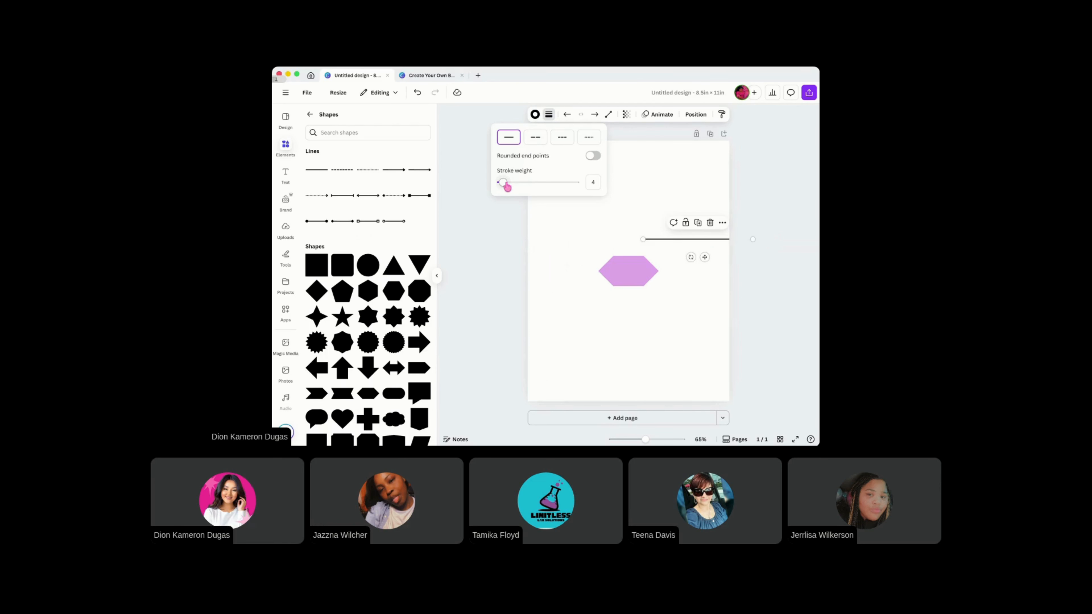
drag(504, 184, 586, 242)
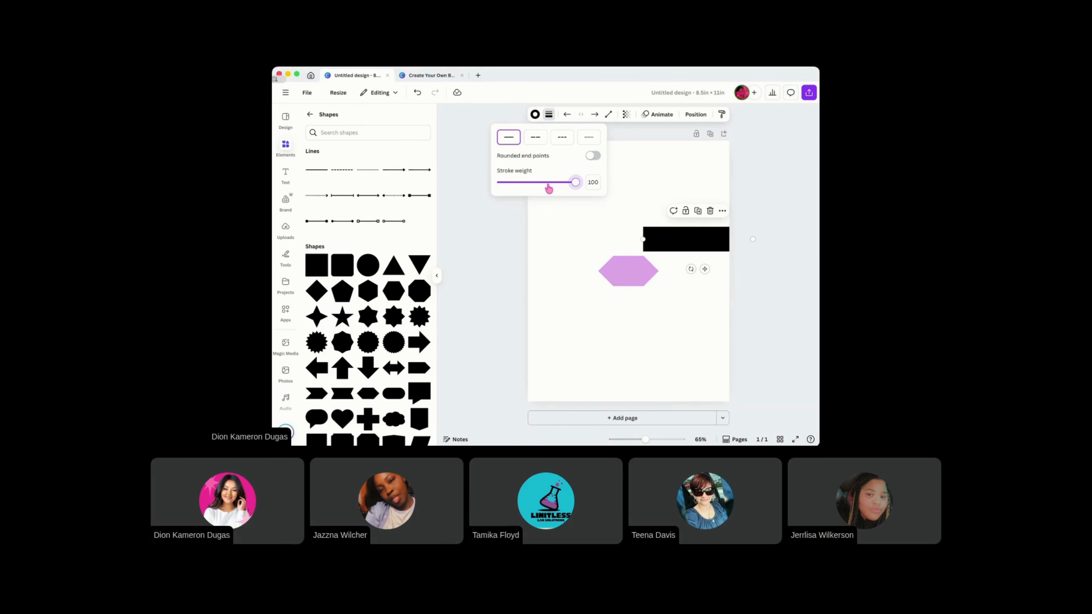
click(543, 140)
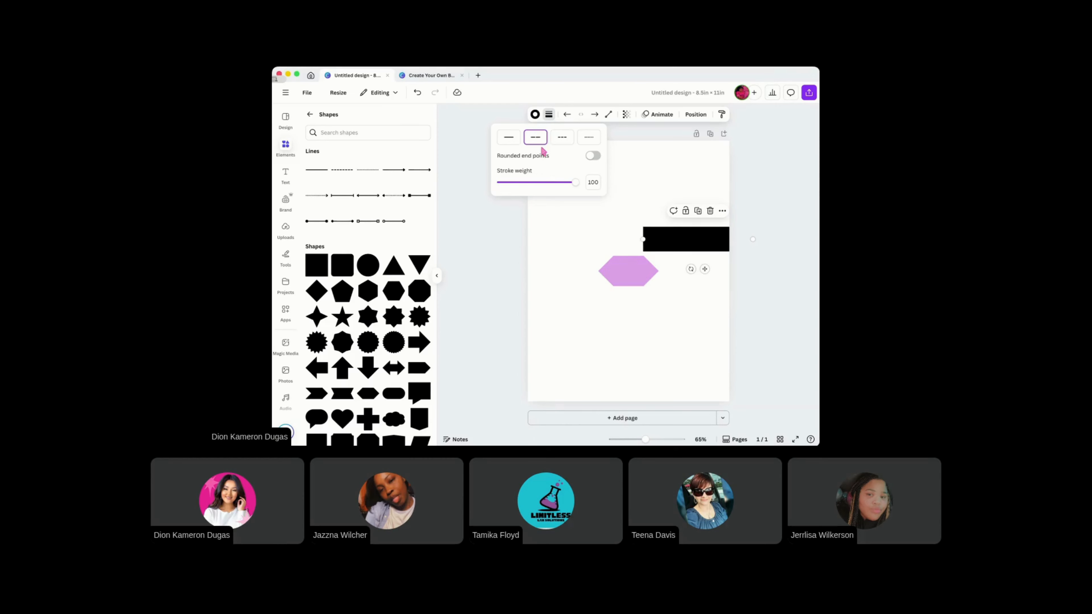
drag(558, 182, 548, 187)
drag(526, 192, 509, 204)
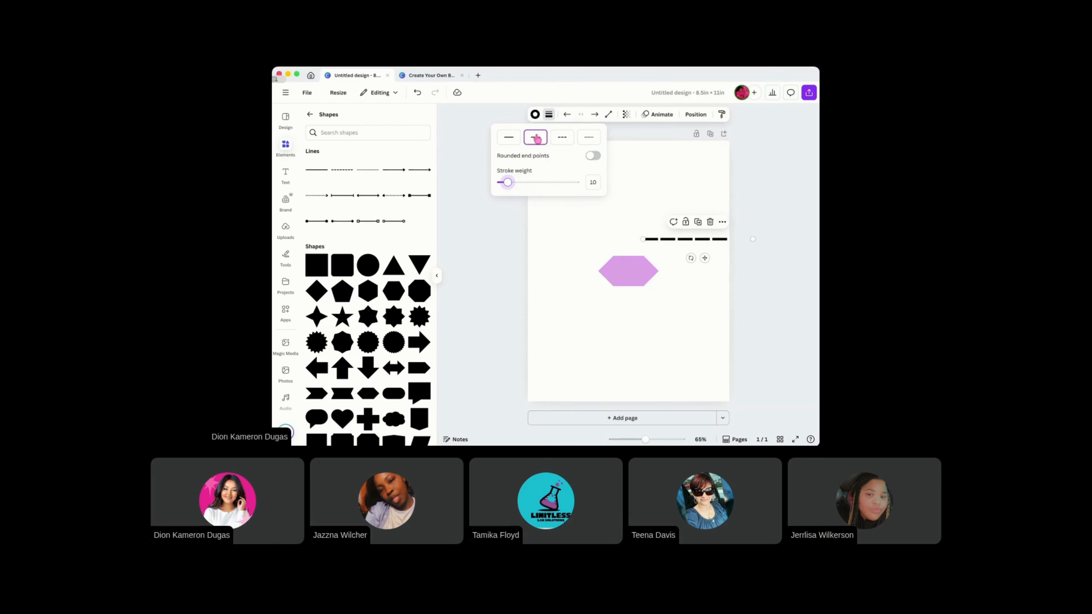
Try short dashes on the line, change it to the dotted style, and turn on Rounded end points
click(561, 138)
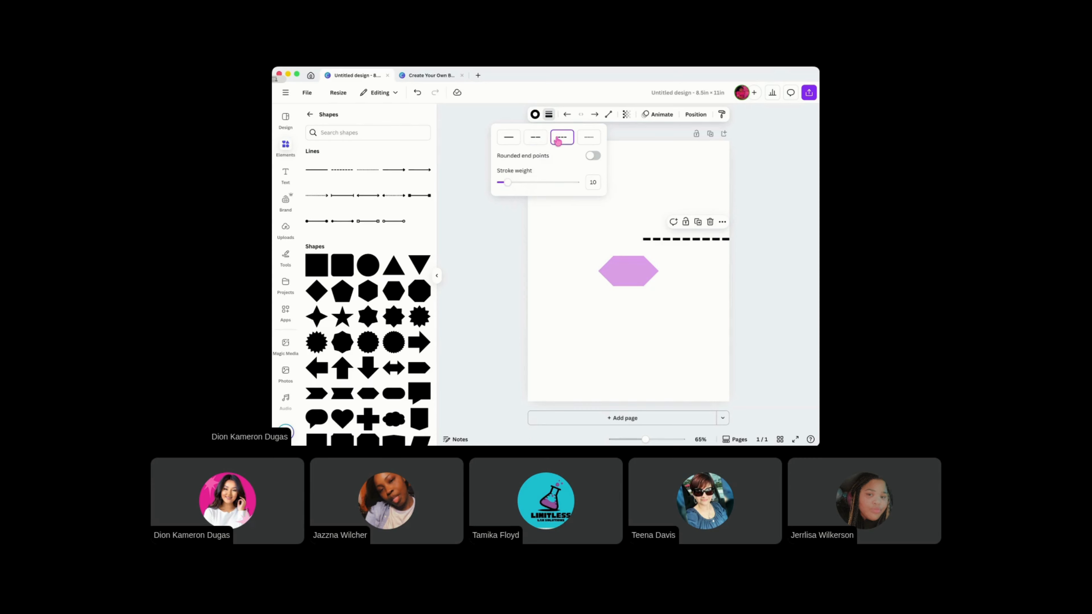
click(585, 143)
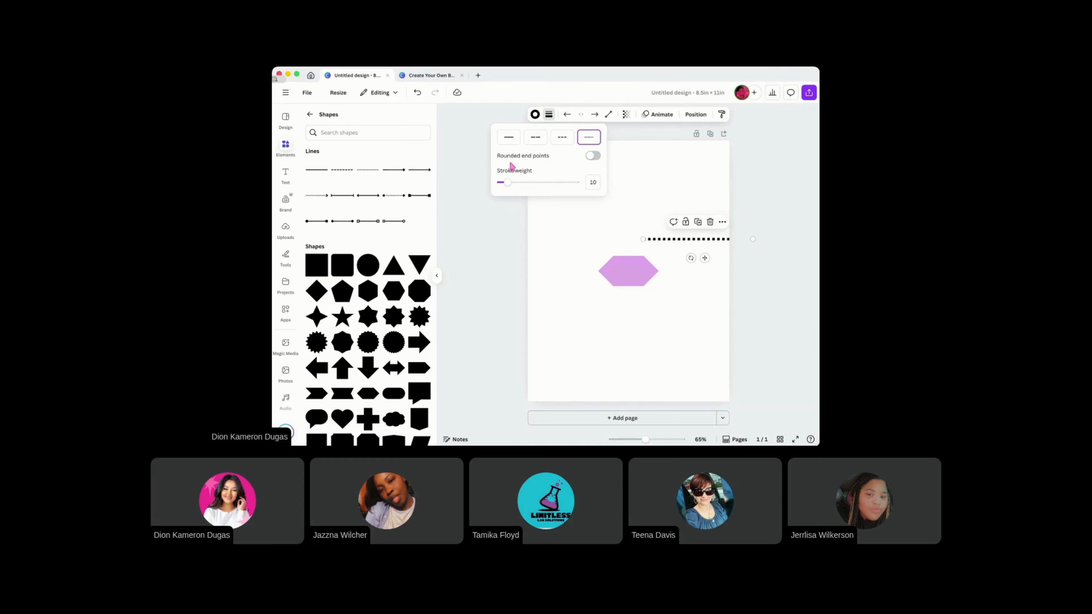
click(592, 156)
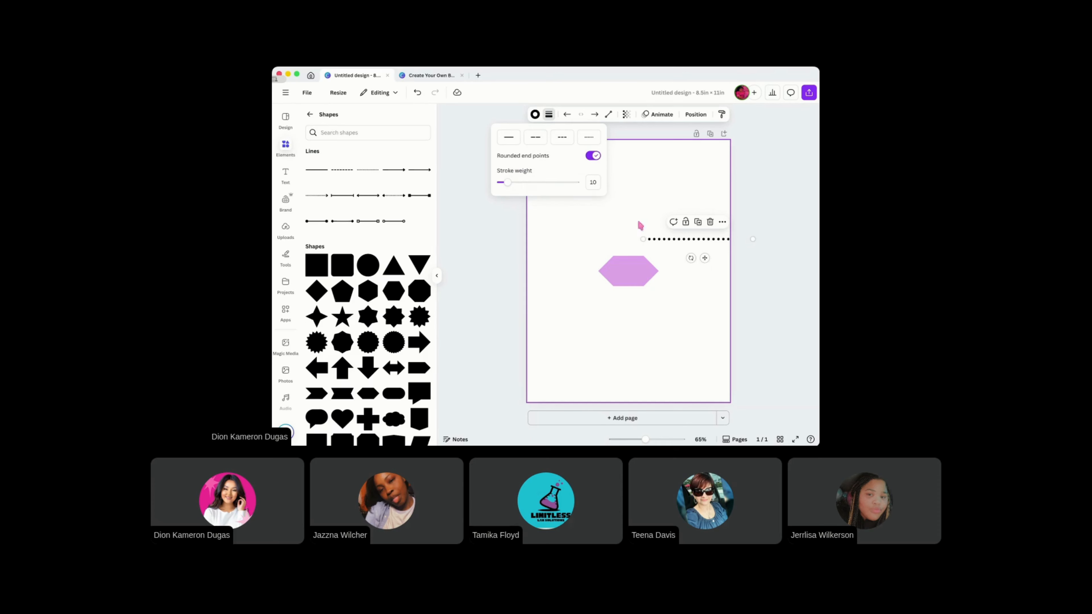
click(658, 246)
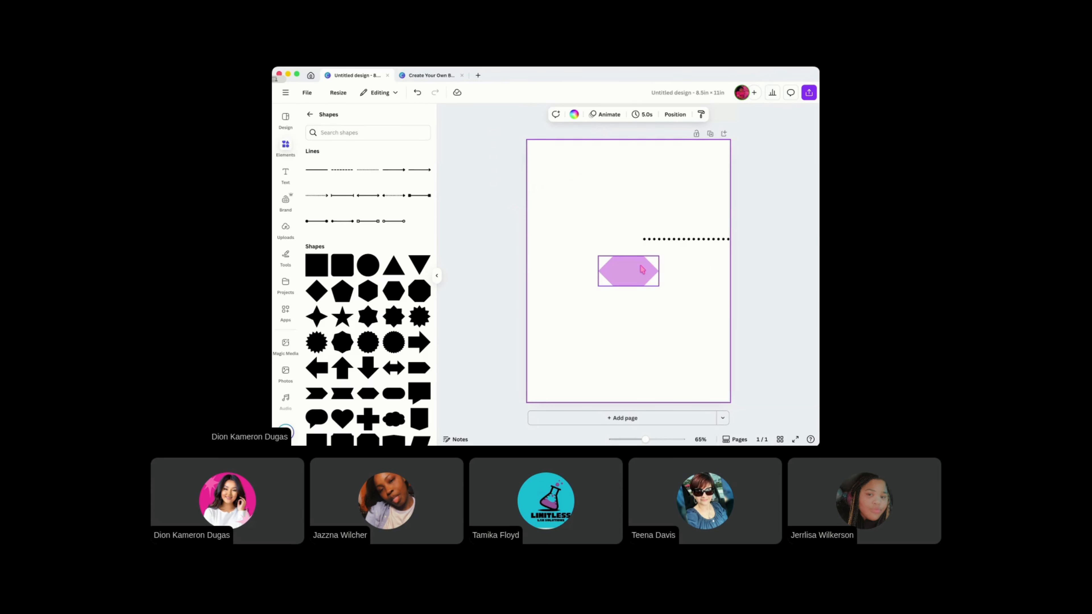
Try several solid and gradient stroke colors on the dotted line, and settle on the first pink in the brand color palette
click(652, 240)
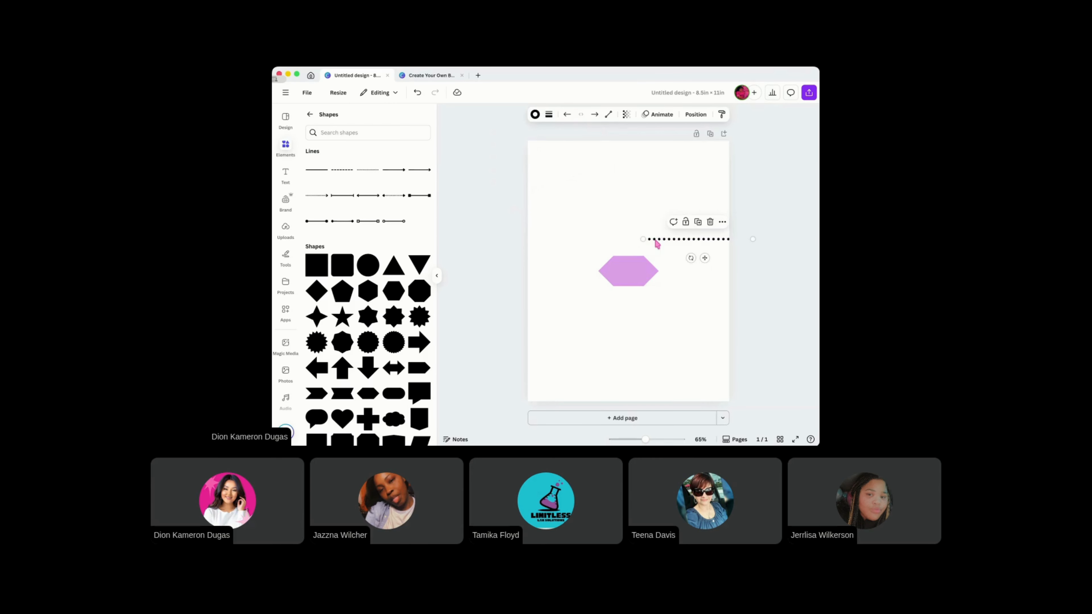
click(535, 114)
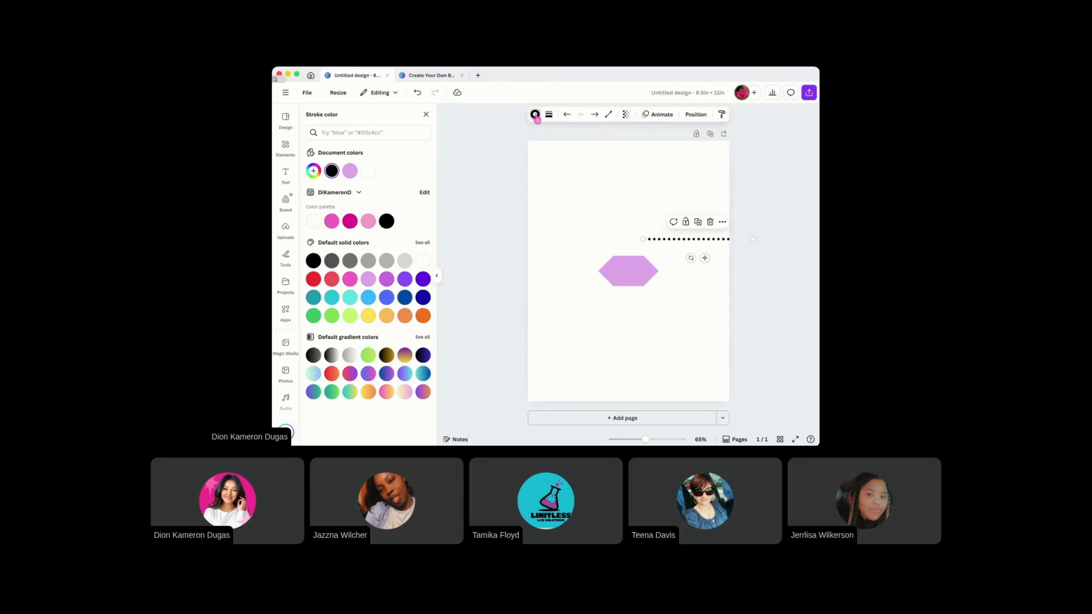
click(387, 262)
click(387, 297)
click(369, 357)
click(368, 373)
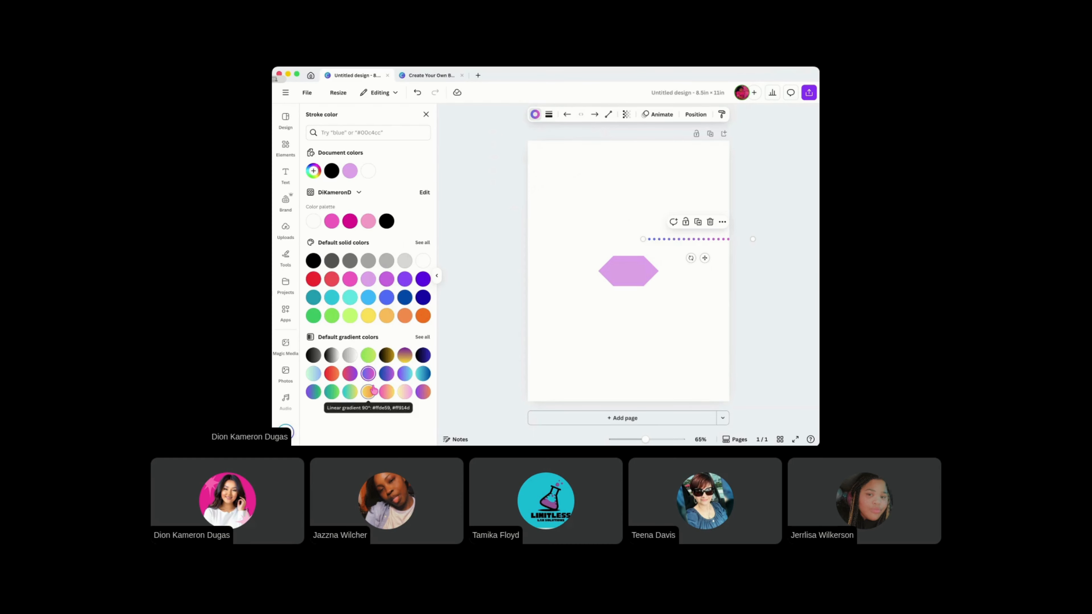
click(332, 223)
click(426, 115)
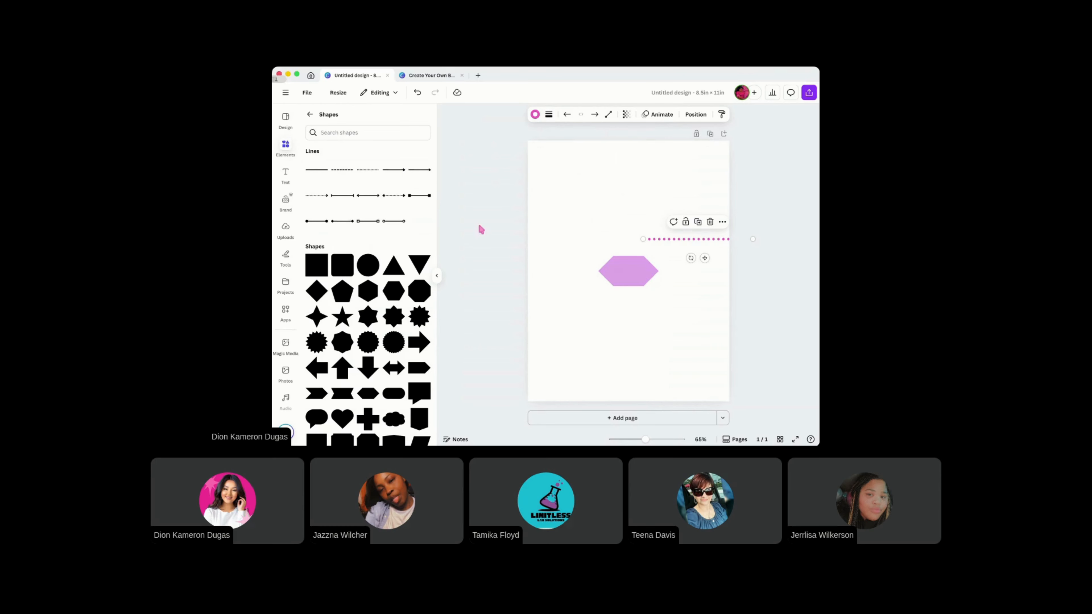
Select the dotted line and the hexagon together and delete both from the page
click(498, 226)
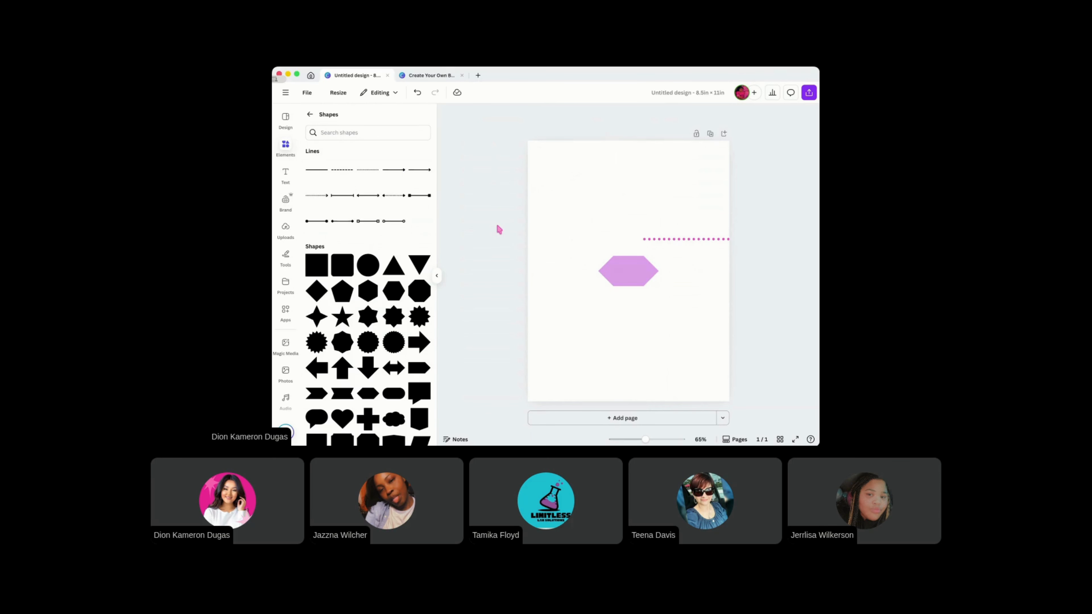
drag(497, 225, 651, 294)
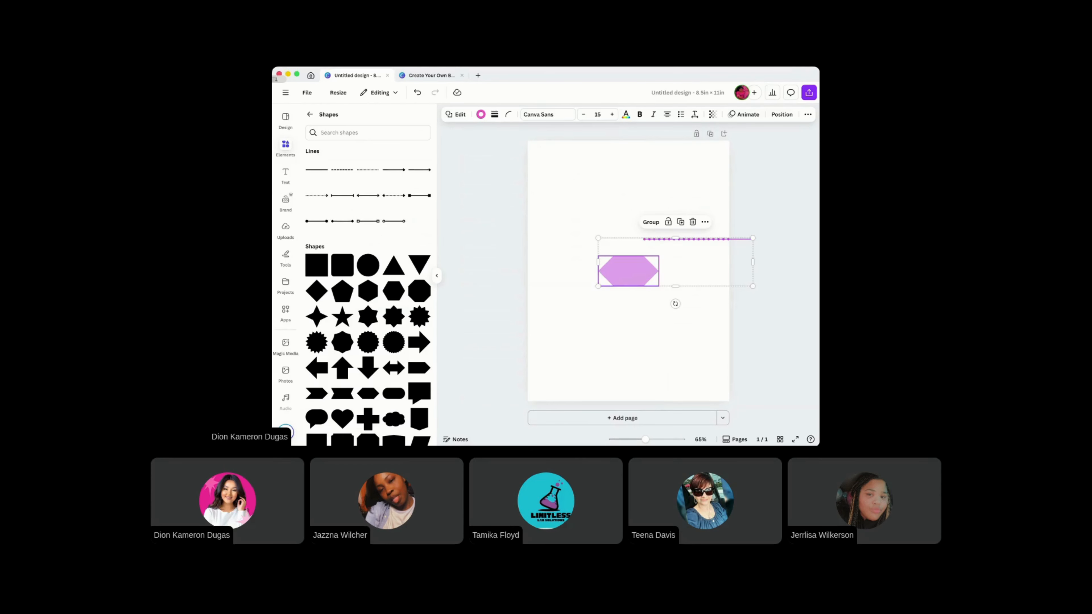
key(Delete)
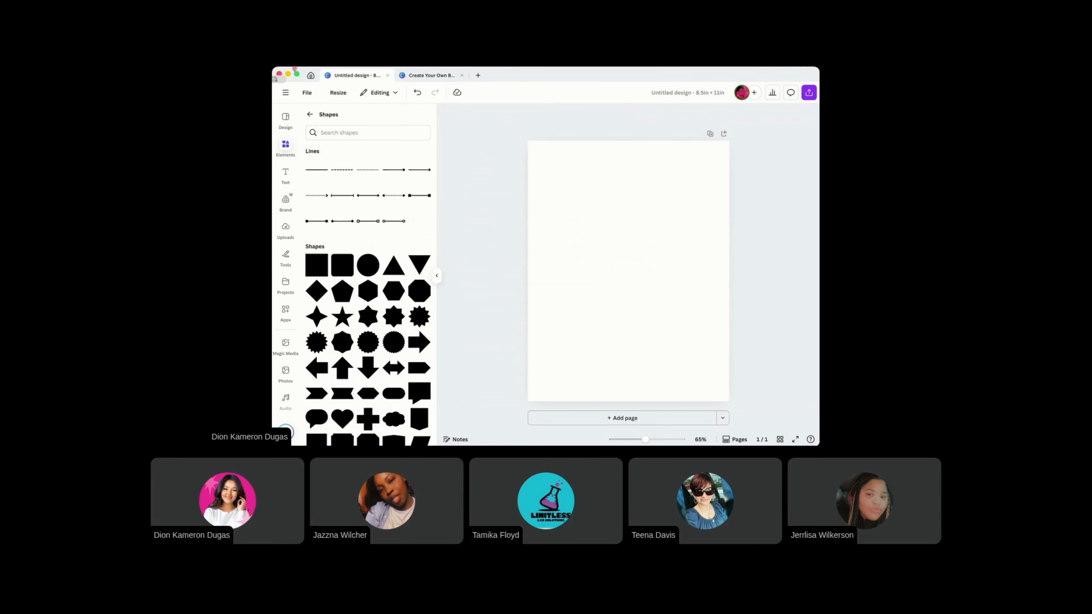
Add the brand Title and Subtitle text styles and a default heading to the blank page
click(287, 173)
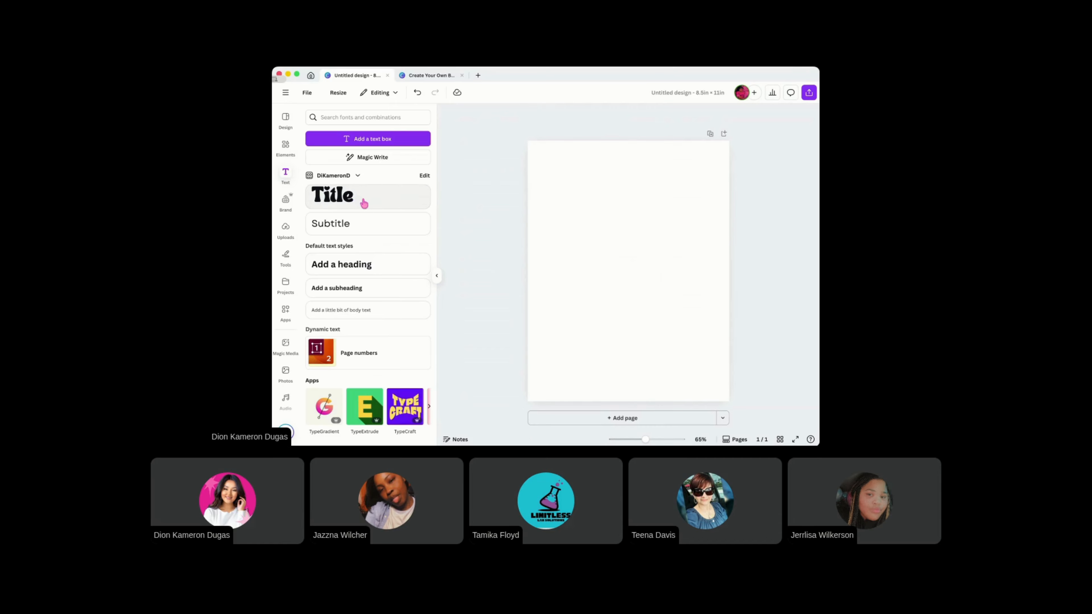
click(338, 205)
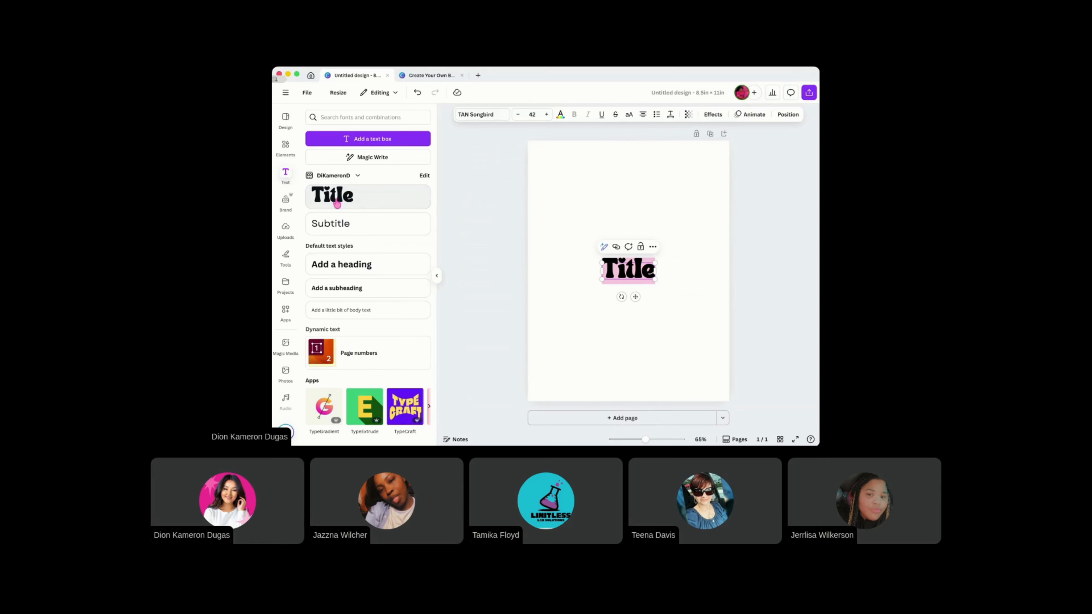
click(341, 227)
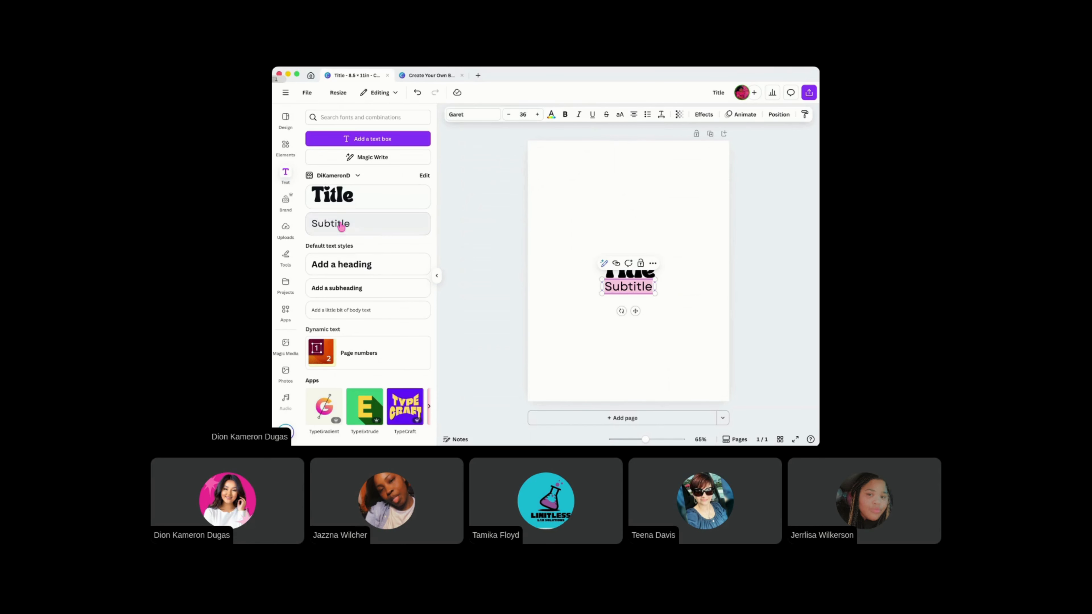
click(343, 270)
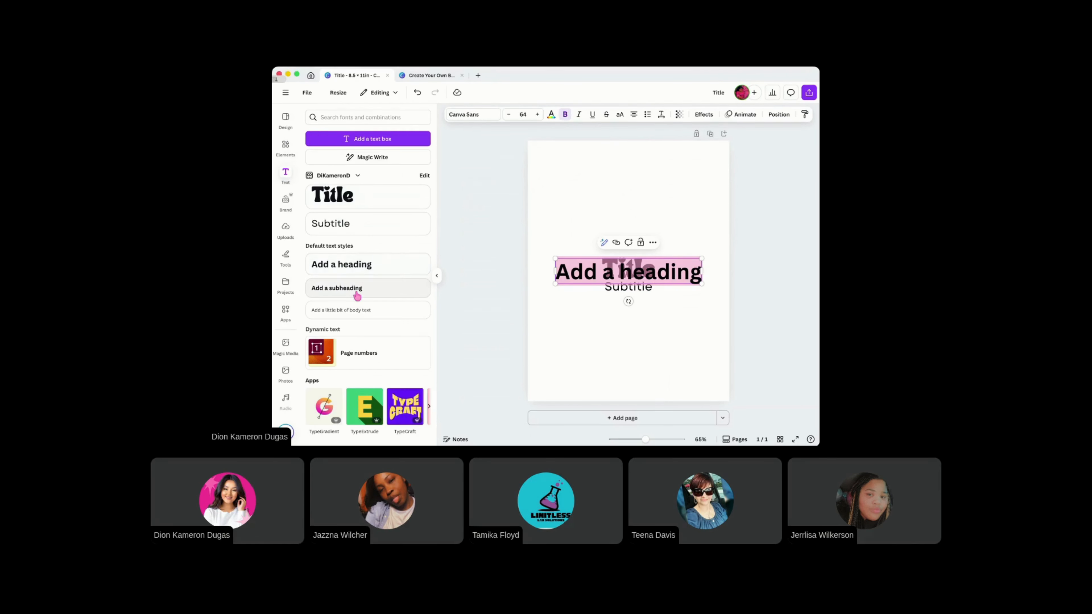
Move the heading below the subtitle, and delete all three text boxes from the page together
drag(625, 194, 648, 342)
click(634, 332)
mouse_move(644, 271)
mouse_down()
mouse_move(651, 307)
mouse_move(627, 278)
mouse_up()
click(633, 335)
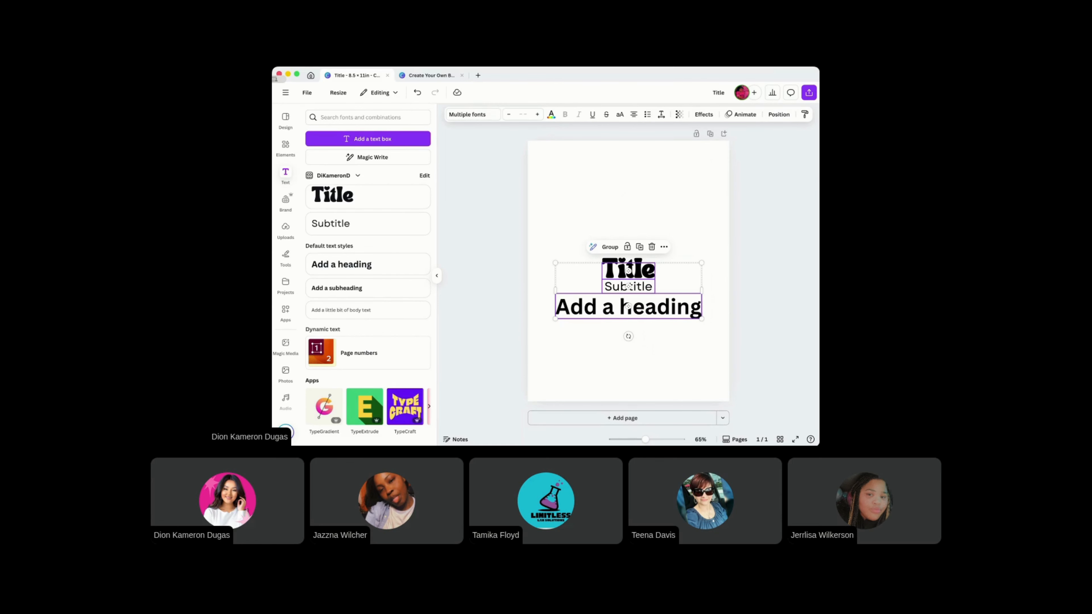
key(Delete)
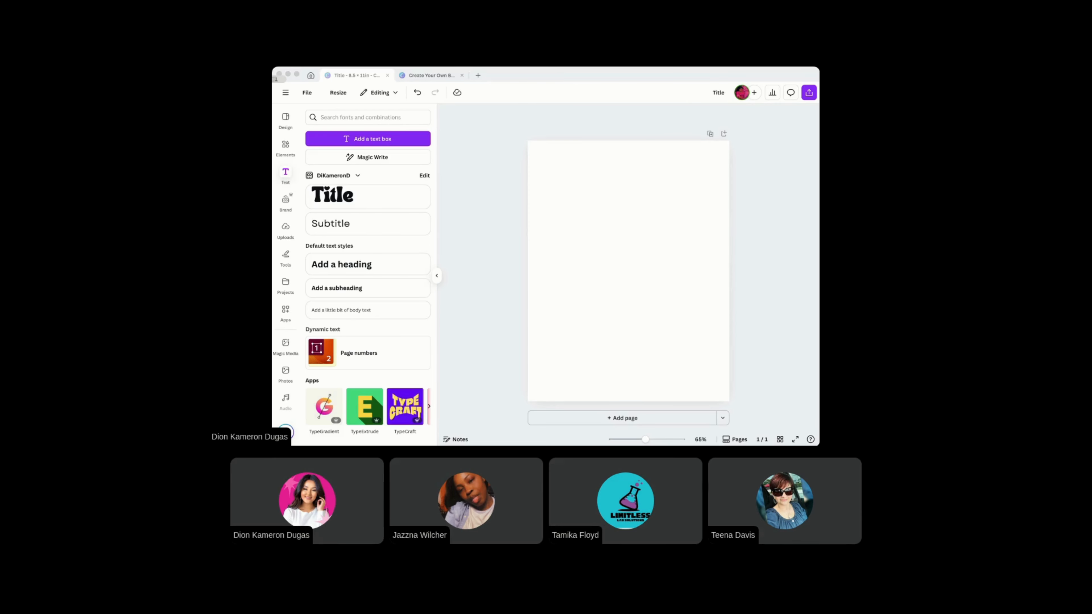
click(365, 381)
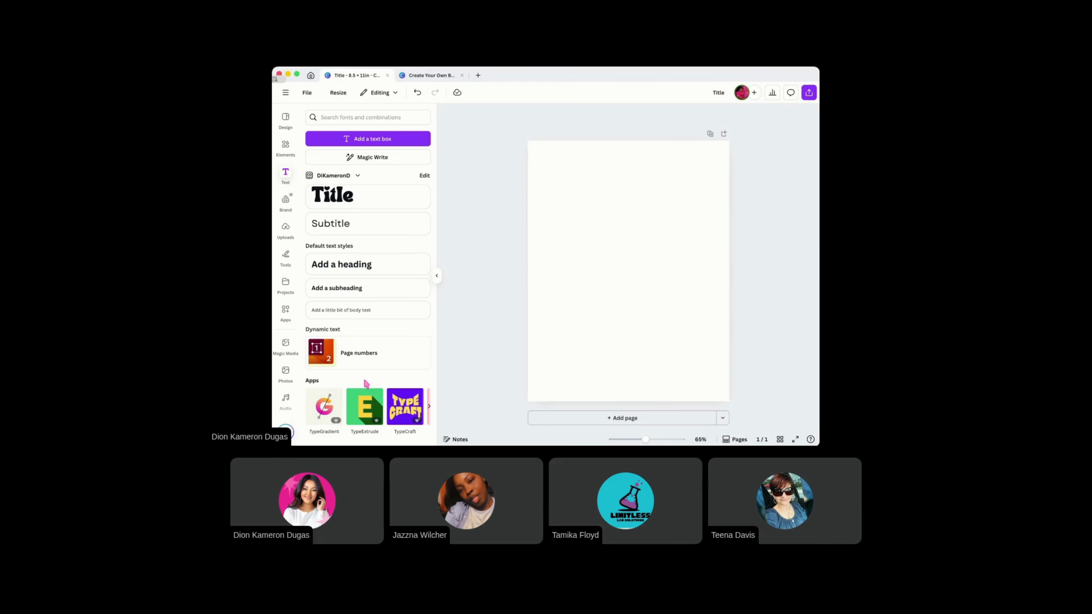
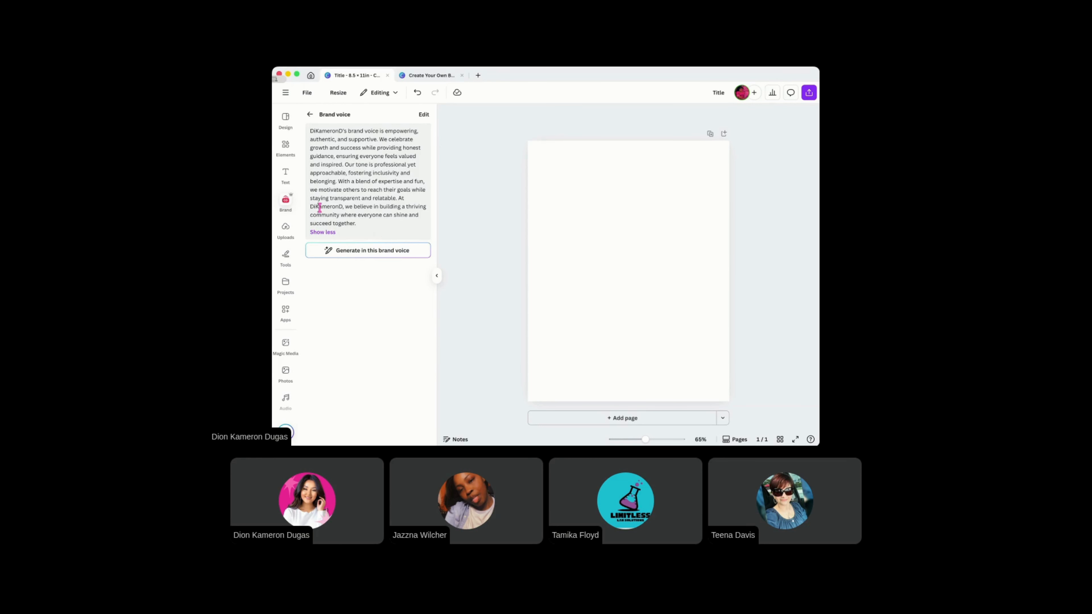
Leave the full brand voice description, open the Magic Write prompt for generating in this brand voice, and close it
click(310, 114)
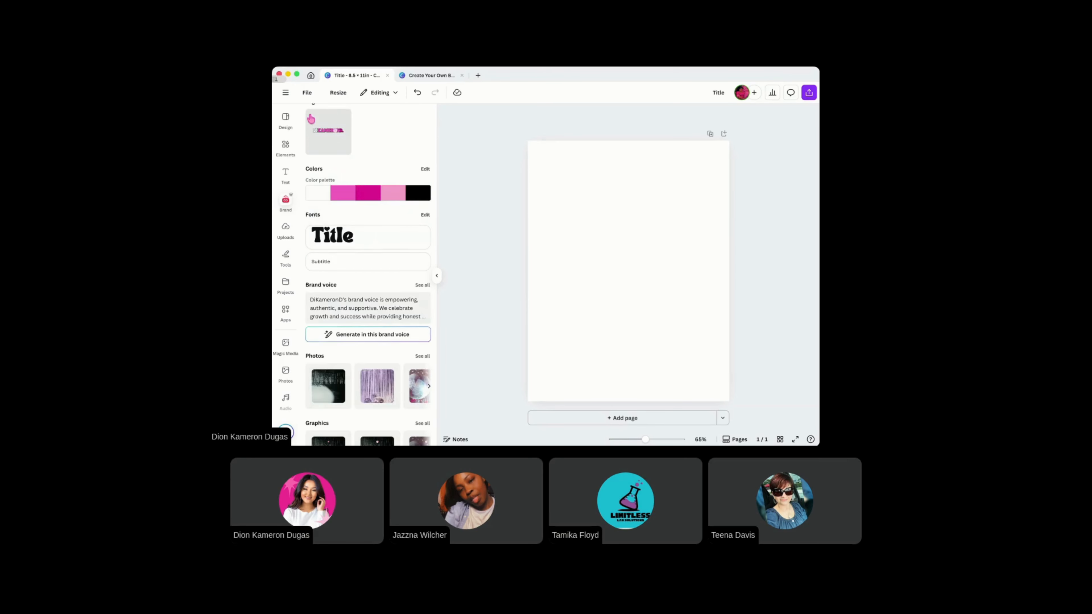
click(370, 329)
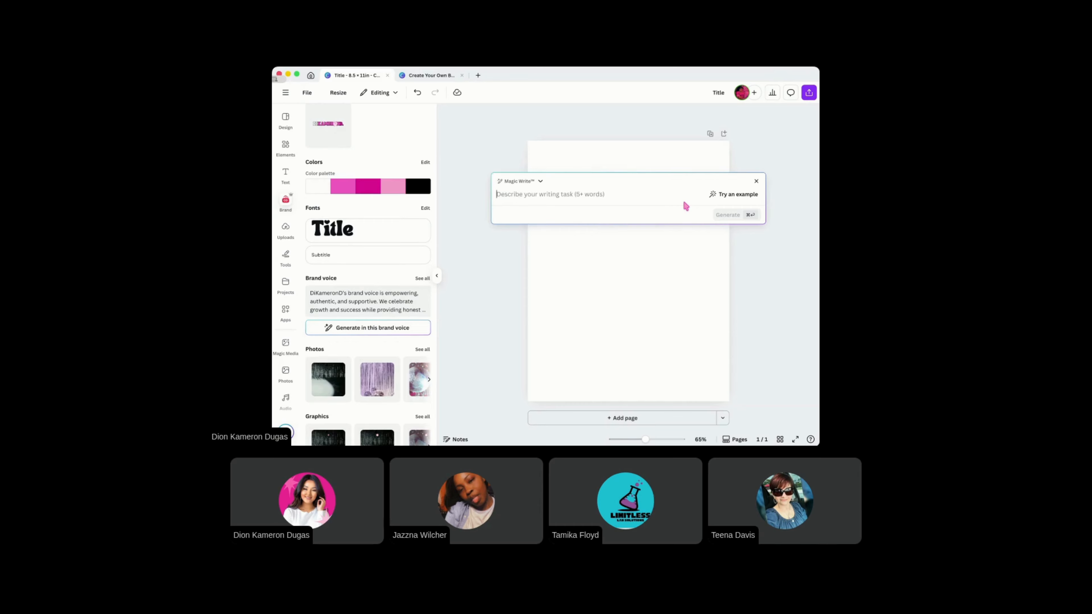
click(757, 182)
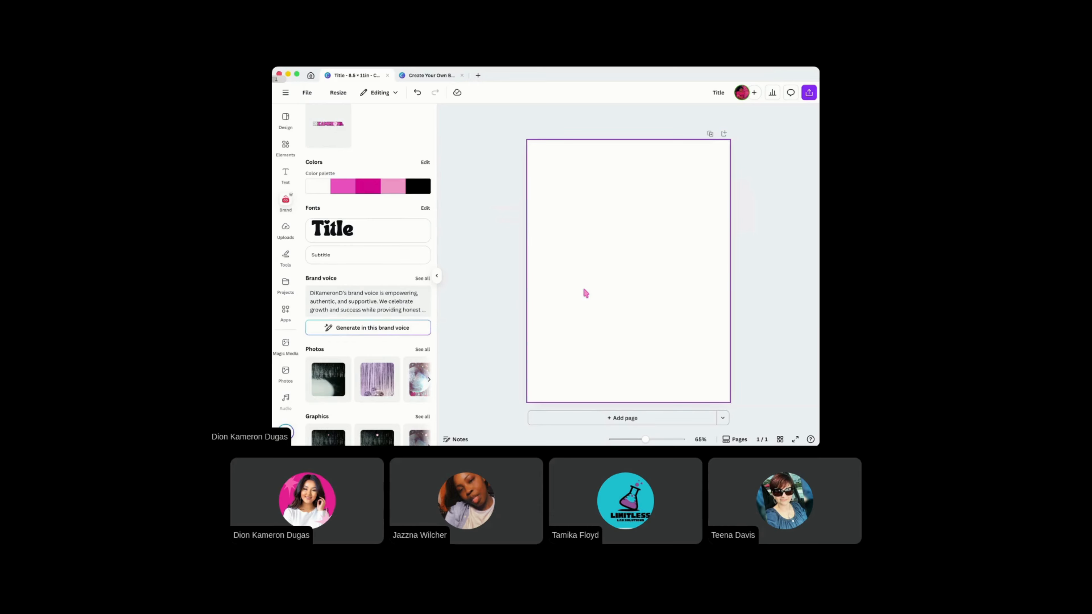
Browse the uploaded images library, examining the stored logos, photos and design graphics
click(290, 237)
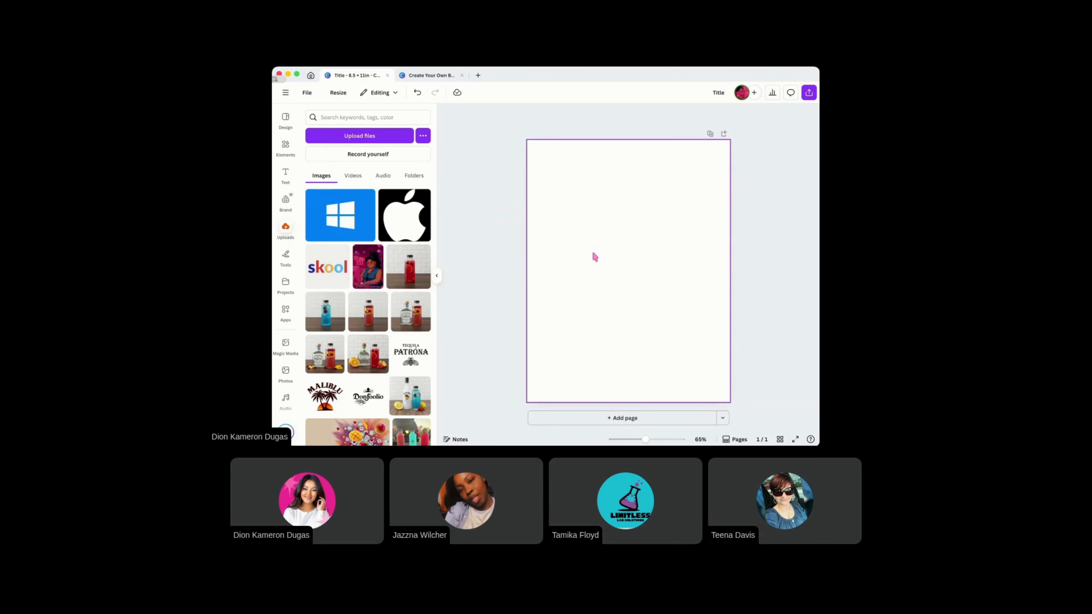
scroll(360, 287, down, 2)
scroll(360, 288, down, 5)
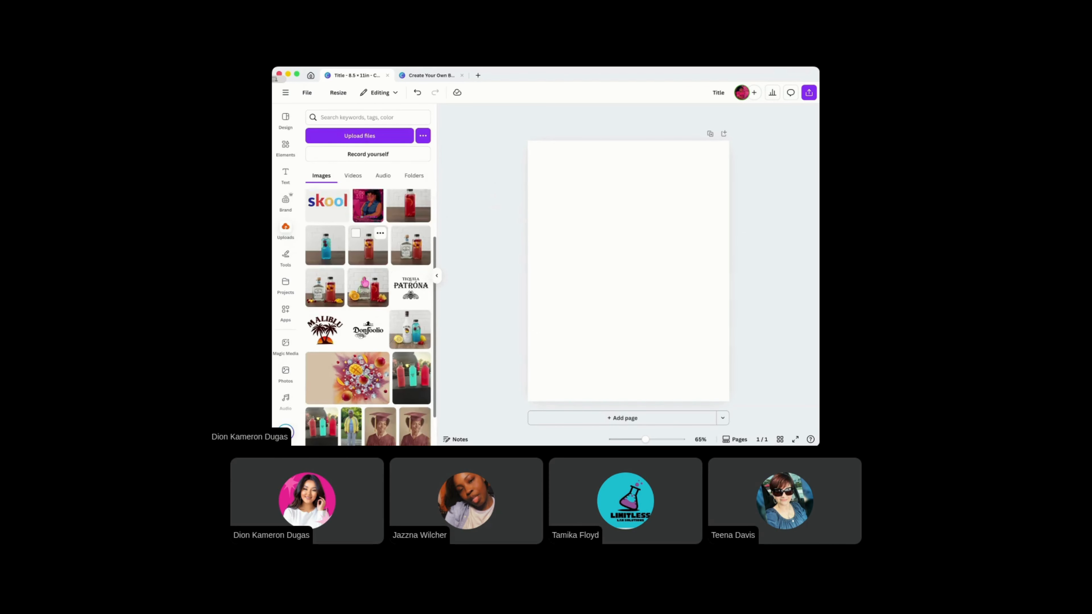
scroll(369, 278, down, 6)
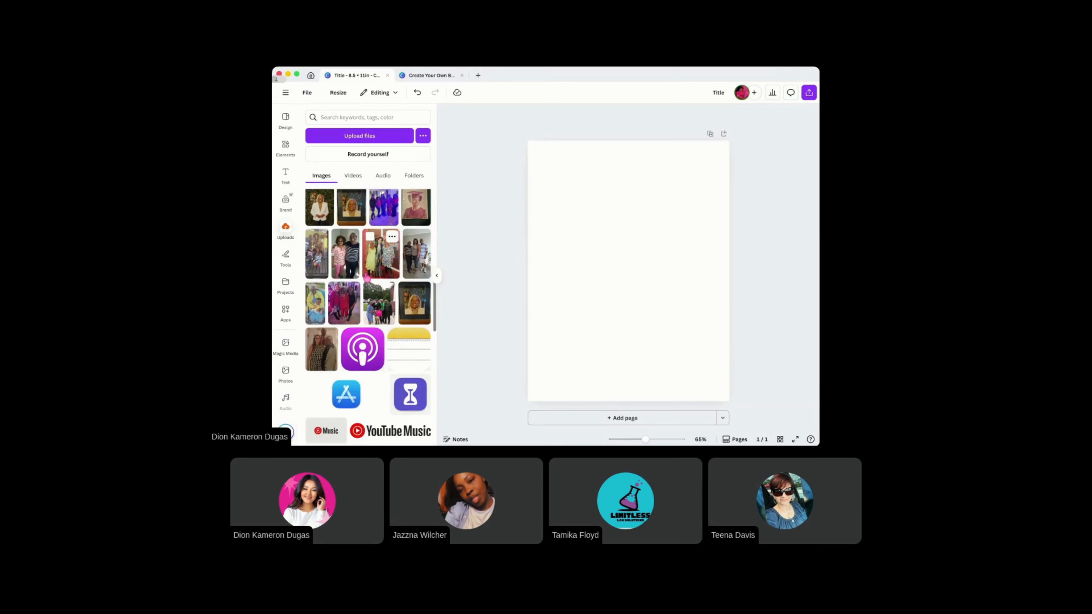
scroll(370, 275, down, 8)
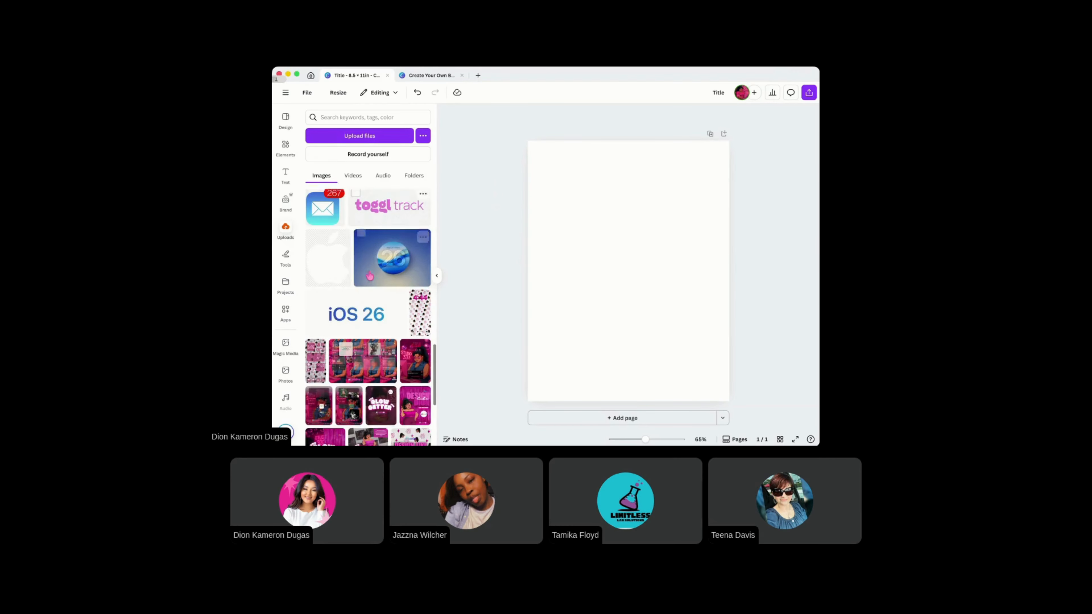
scroll(371, 271, down, 8)
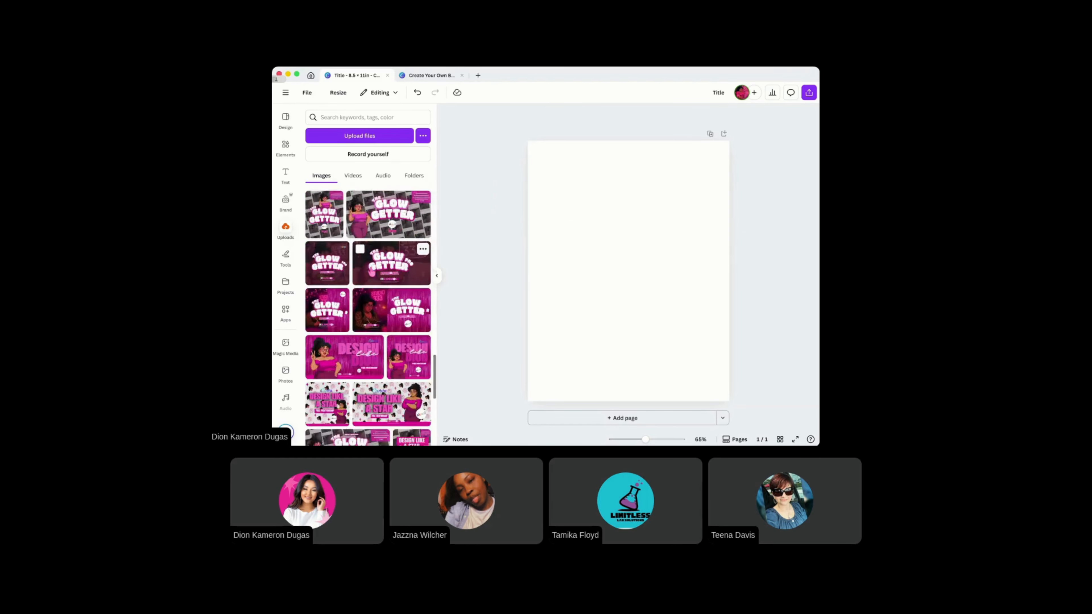
scroll(371, 272, down, 8)
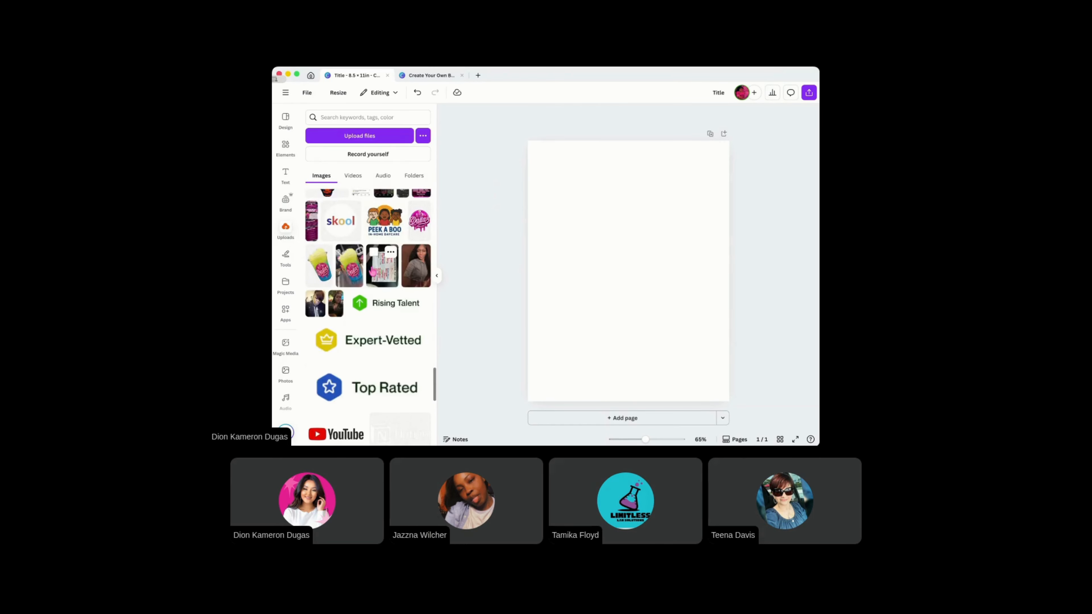
scroll(371, 273, down, 8)
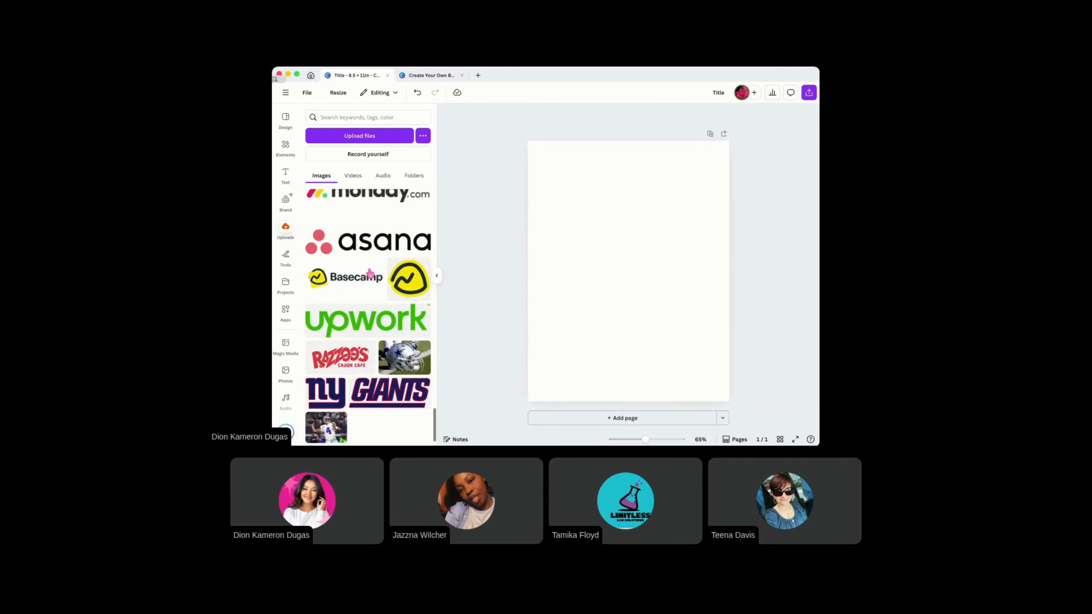
scroll(366, 276, down, 8)
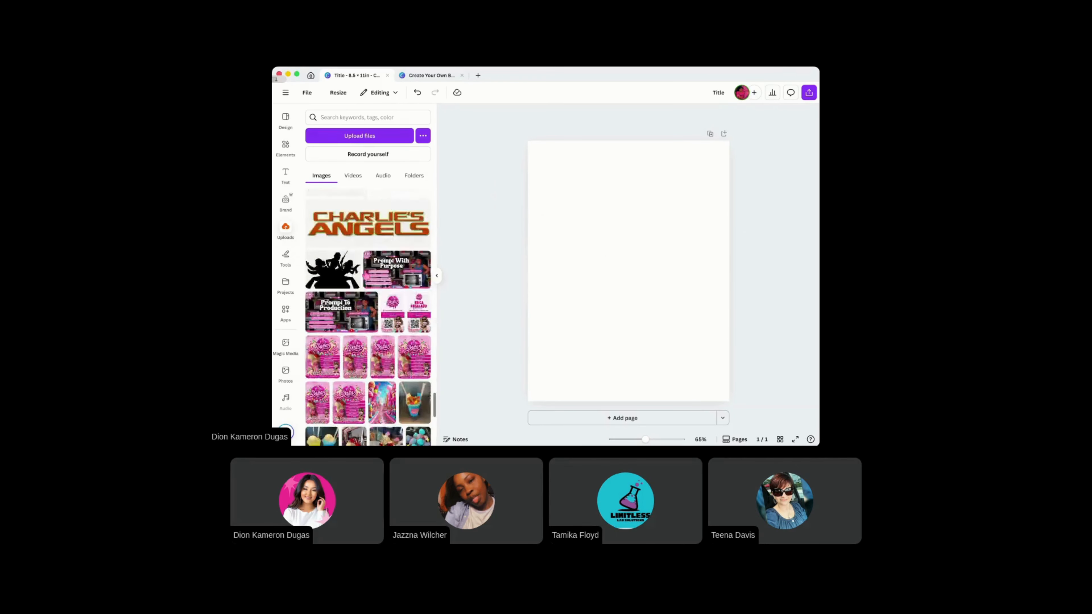
scroll(364, 275, down, 8)
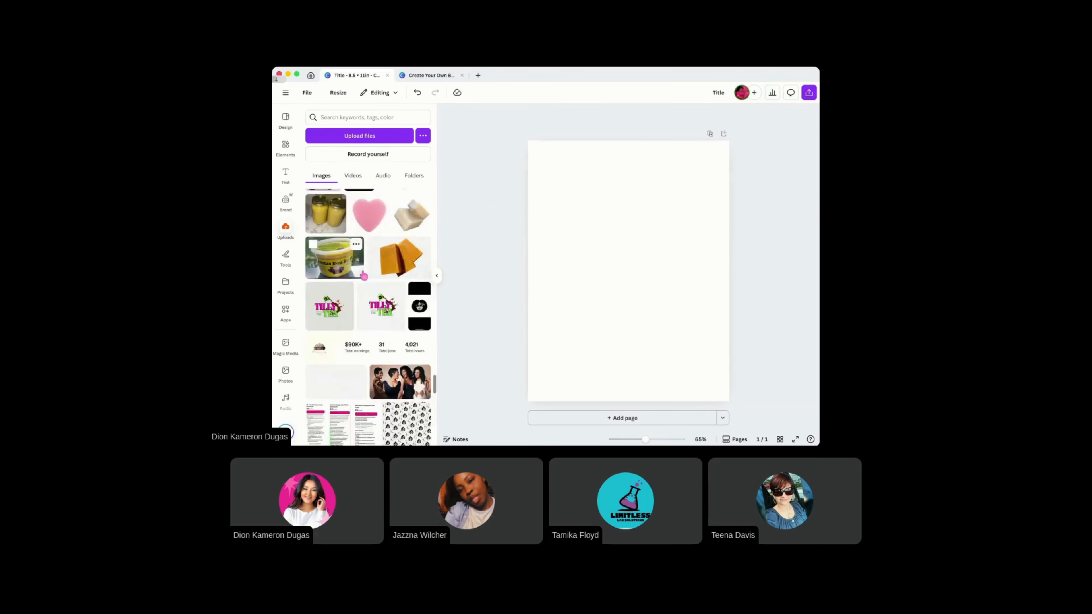
scroll(371, 273, down, 8)
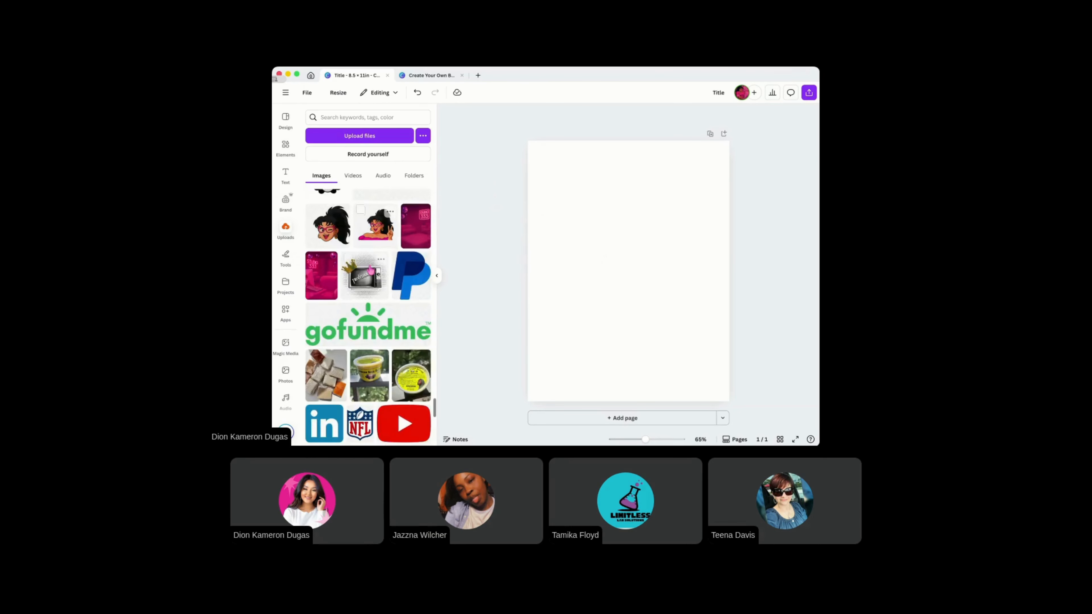
scroll(370, 273, down, 8)
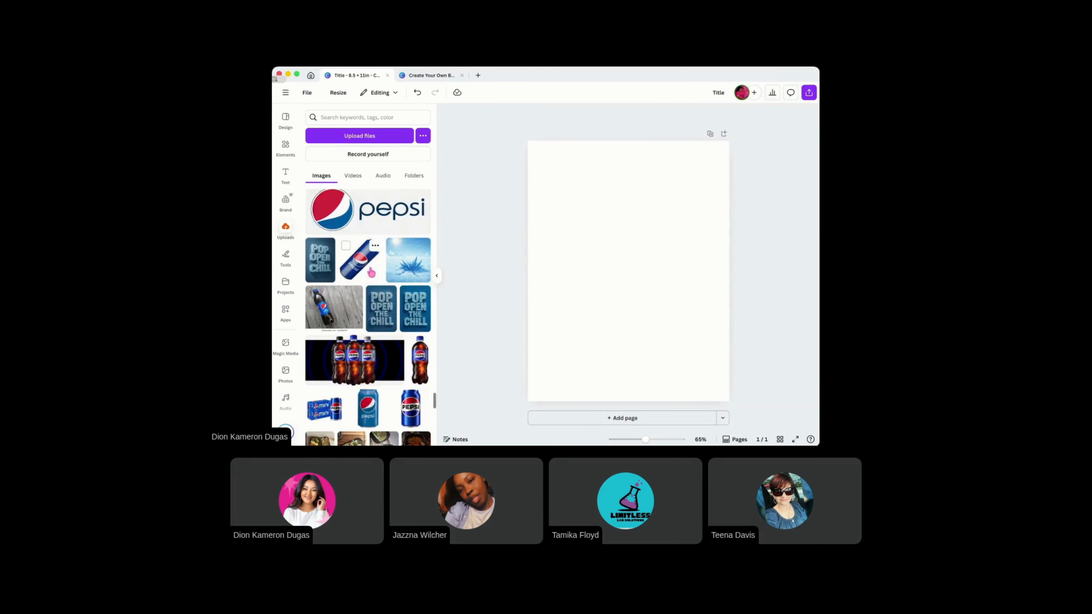
scroll(373, 271, down, 8)
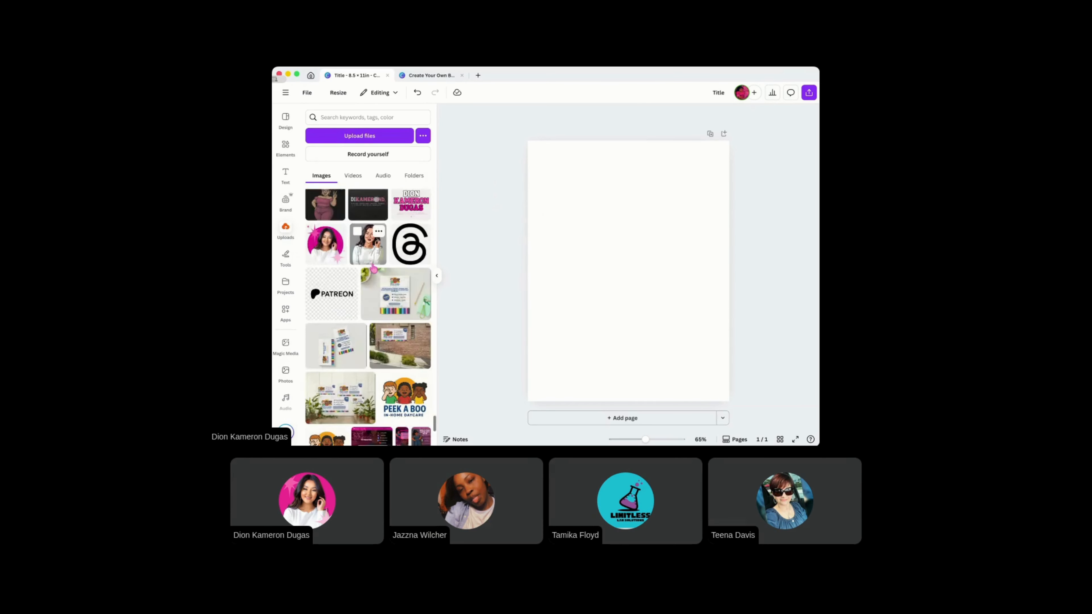
scroll(371, 271, down, 8)
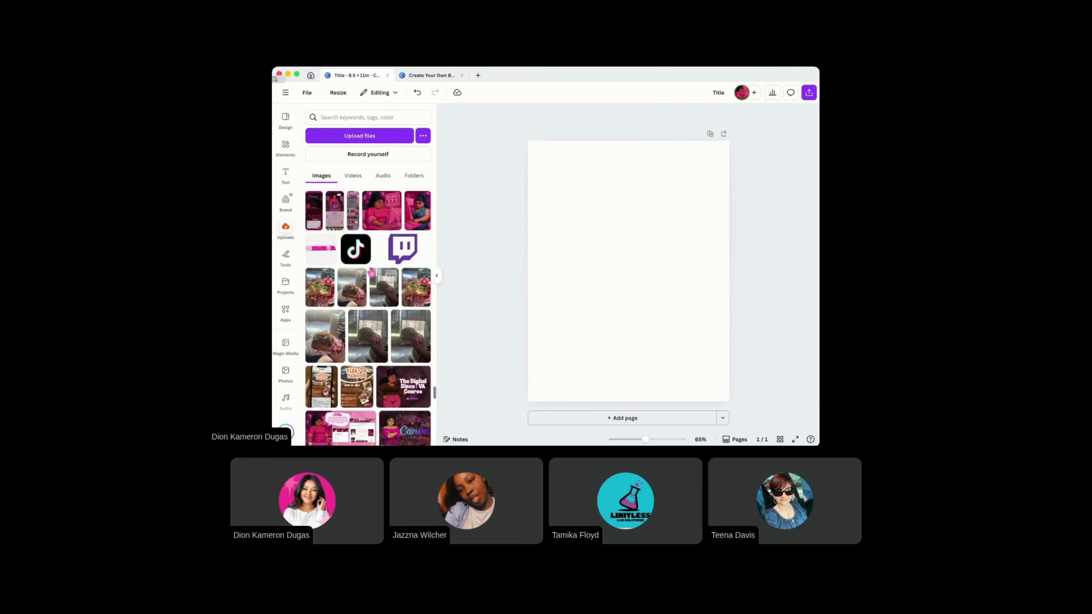
scroll(371, 274, down, 4)
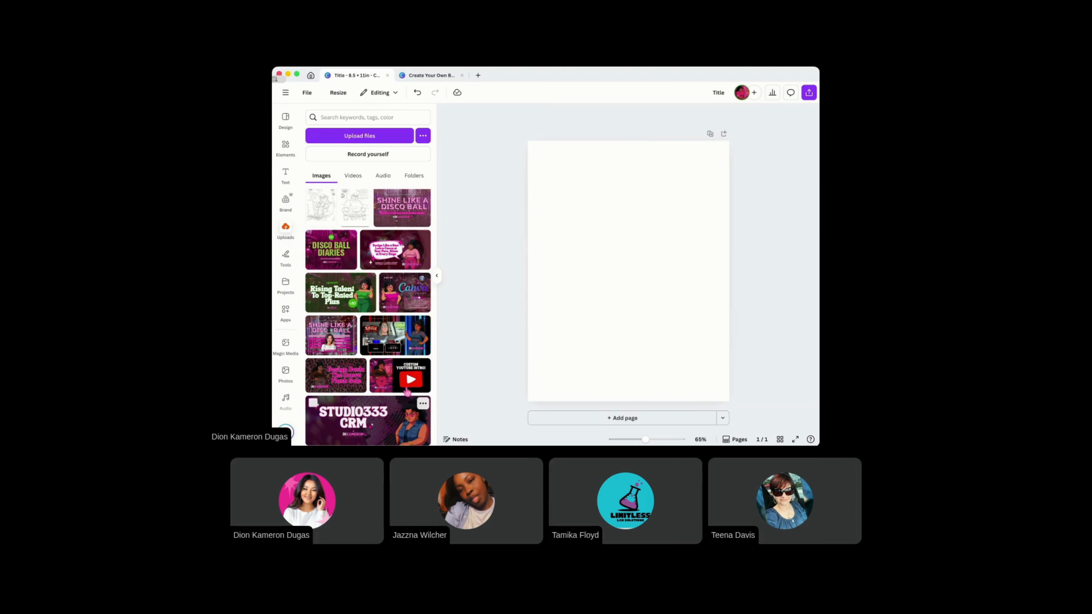
scroll(399, 303, down, 5)
scroll(400, 294, down, 10)
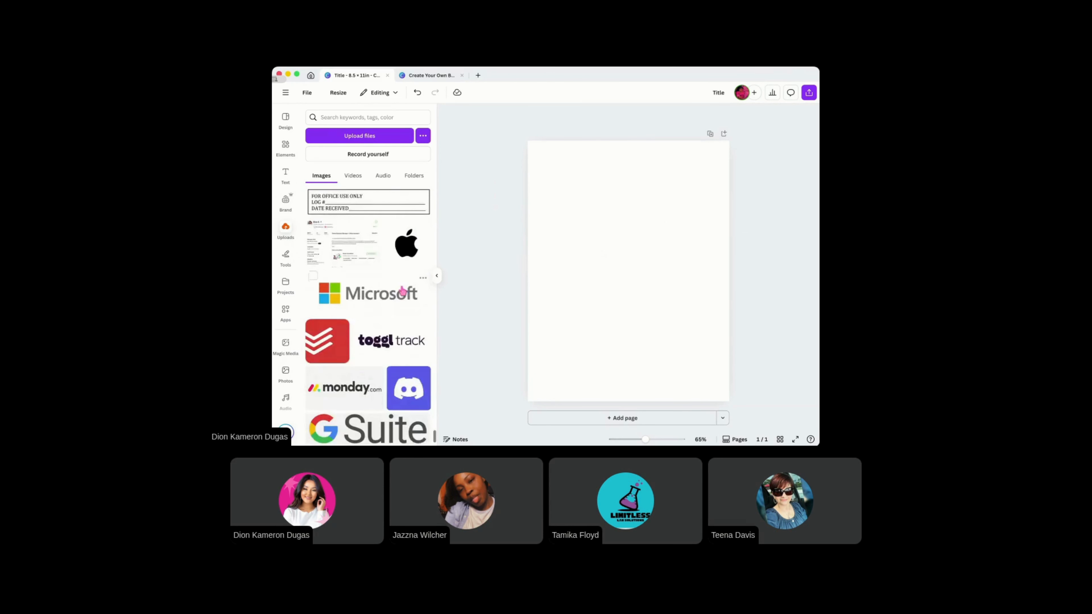
scroll(410, 289, up, 8)
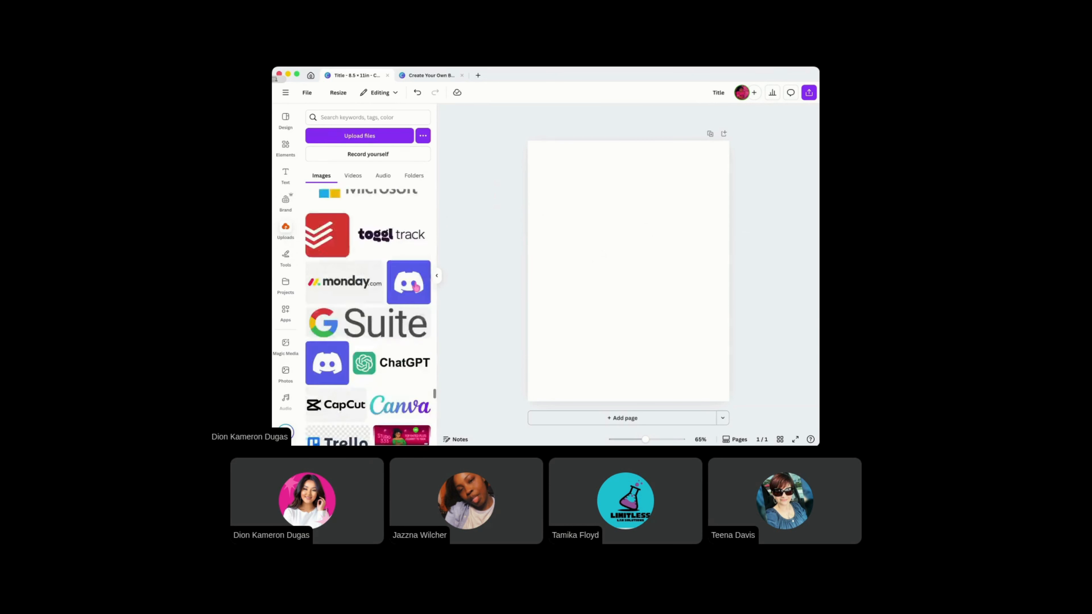
scroll(411, 286, up, 10)
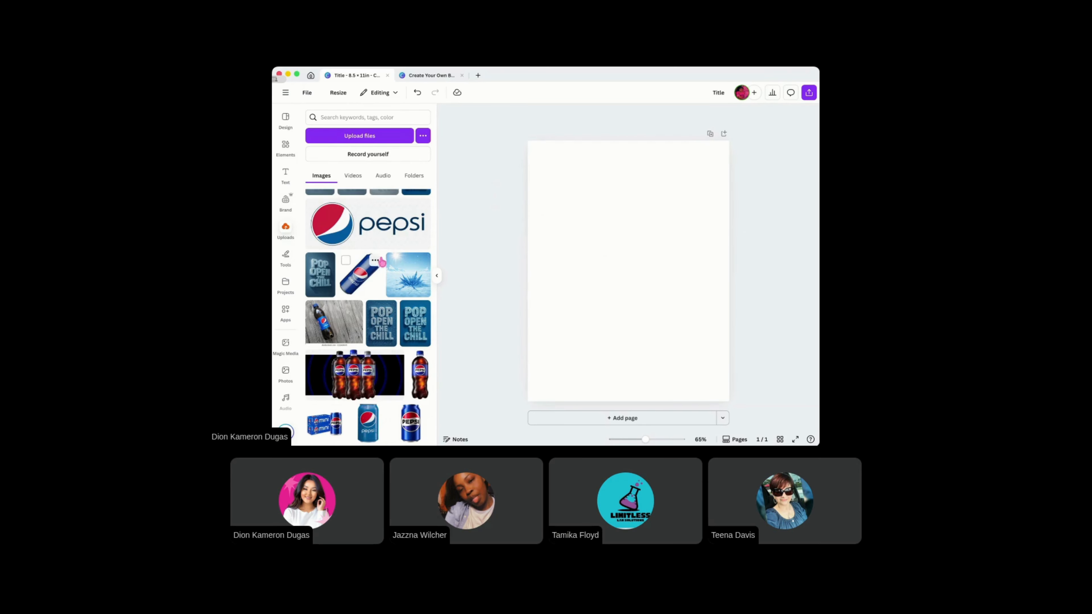
scroll(392, 258, up, 3)
scroll(392, 258, up, 10)
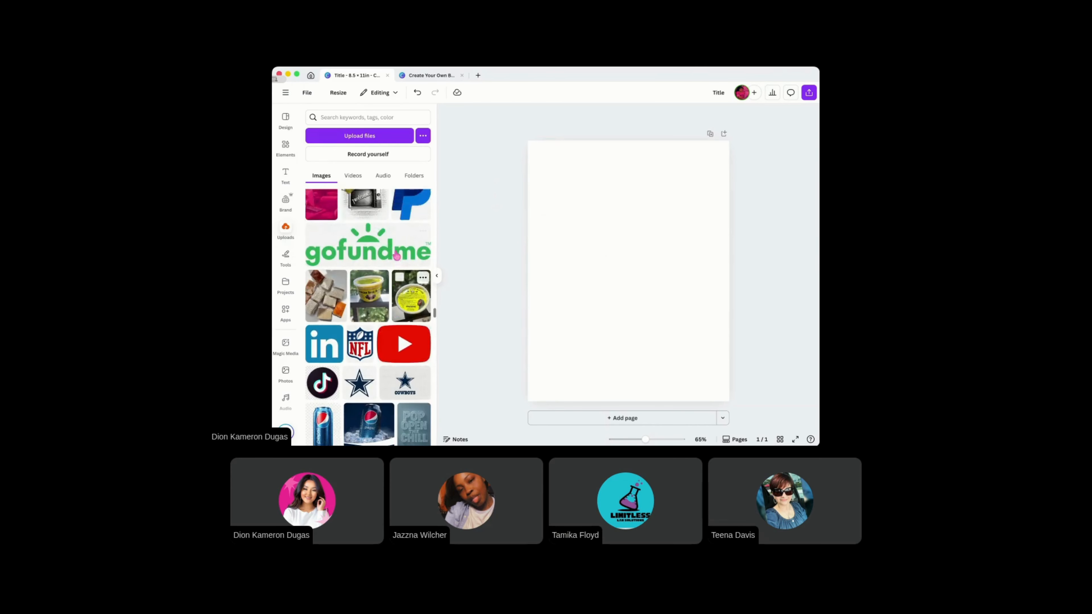
scroll(397, 257, up, 10)
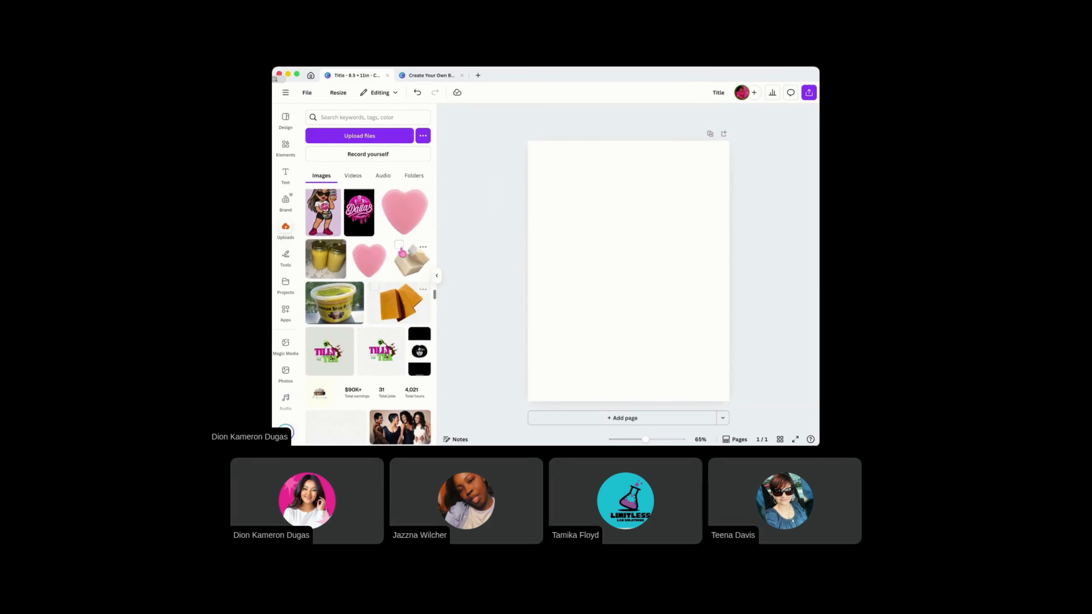
scroll(402, 251, up, 8)
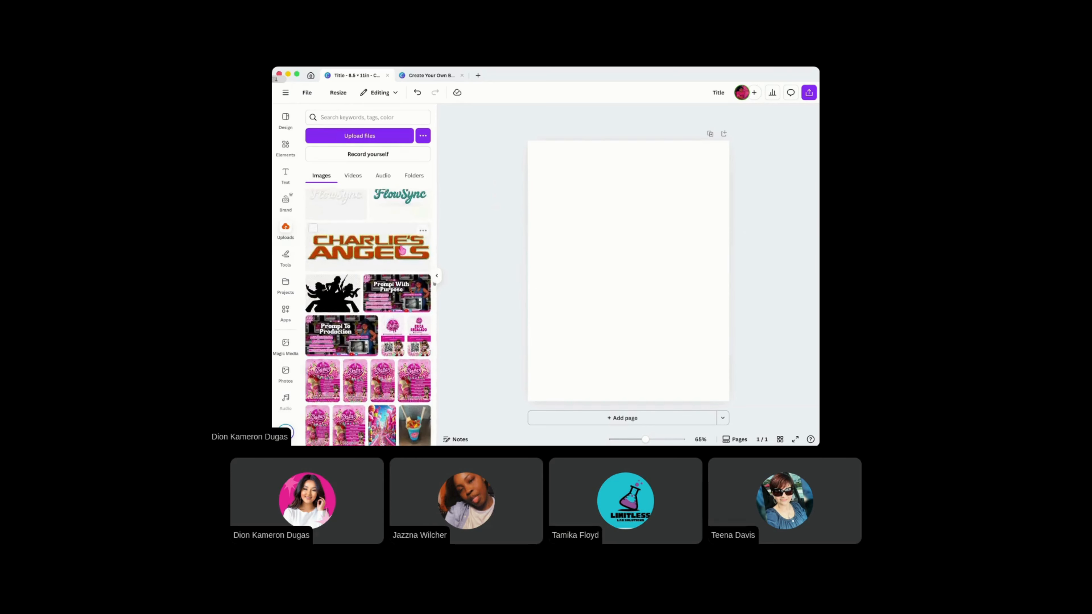
scroll(402, 250, up, 10)
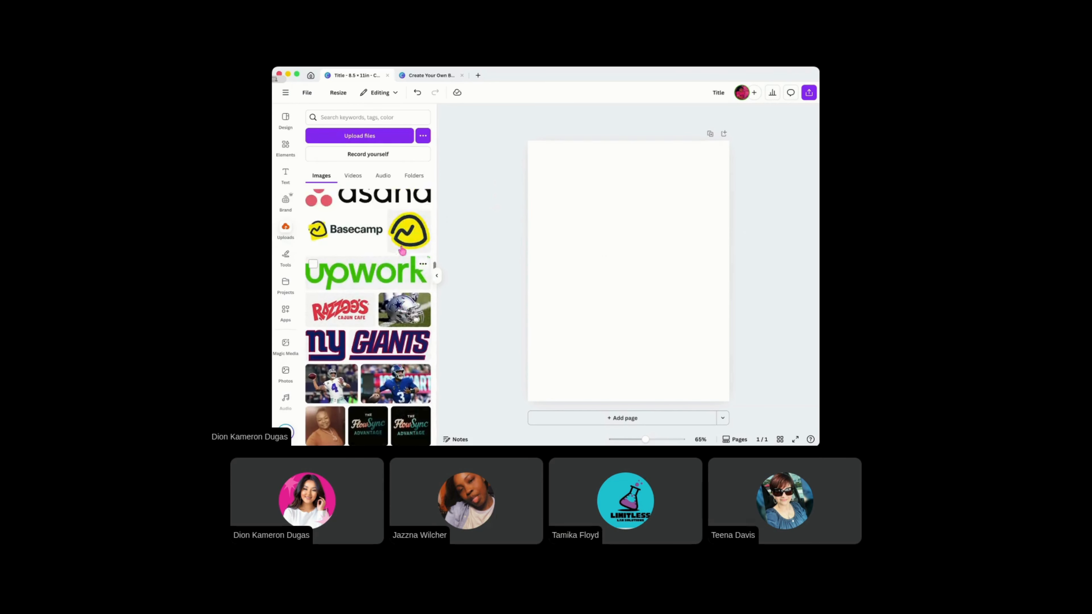
Select the brown-toned portrait photo below the football player images in the uploads and move it to trash
scroll(403, 249, up, 5)
scroll(404, 246, down, 10)
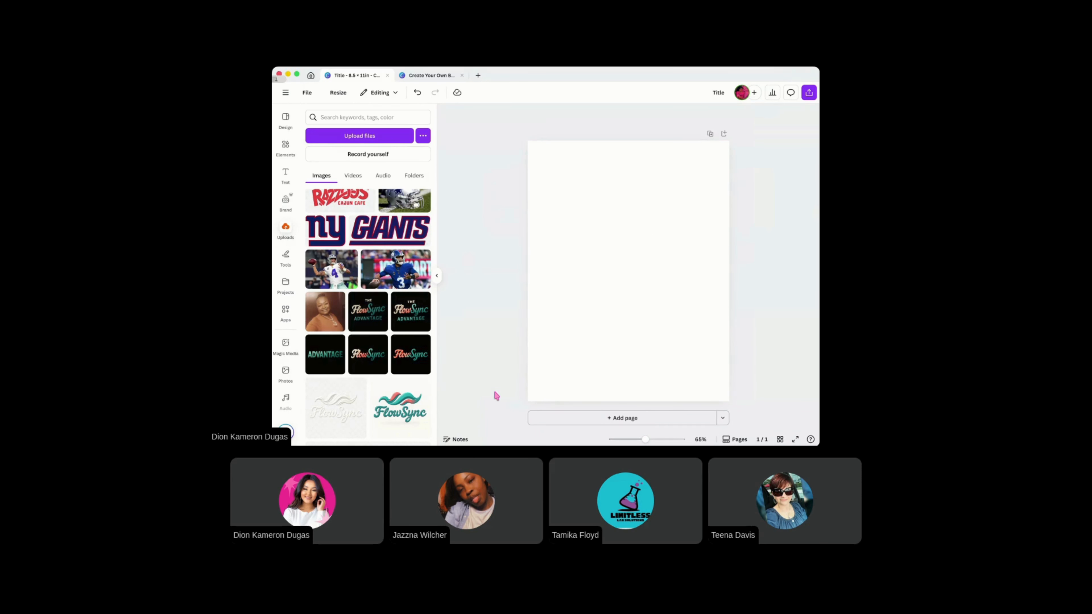
click(313, 300)
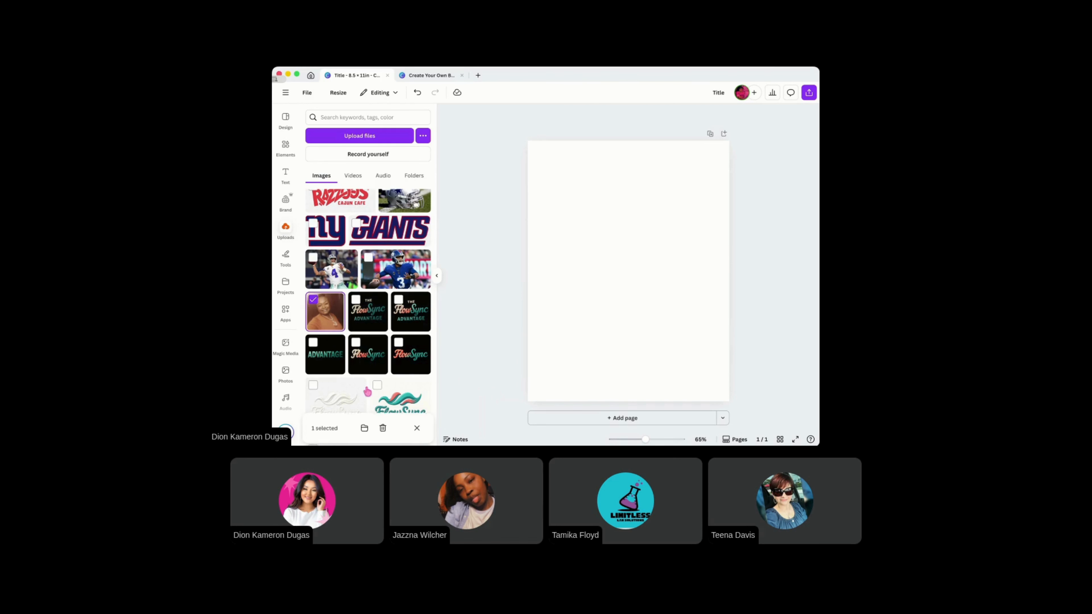
click(382, 426)
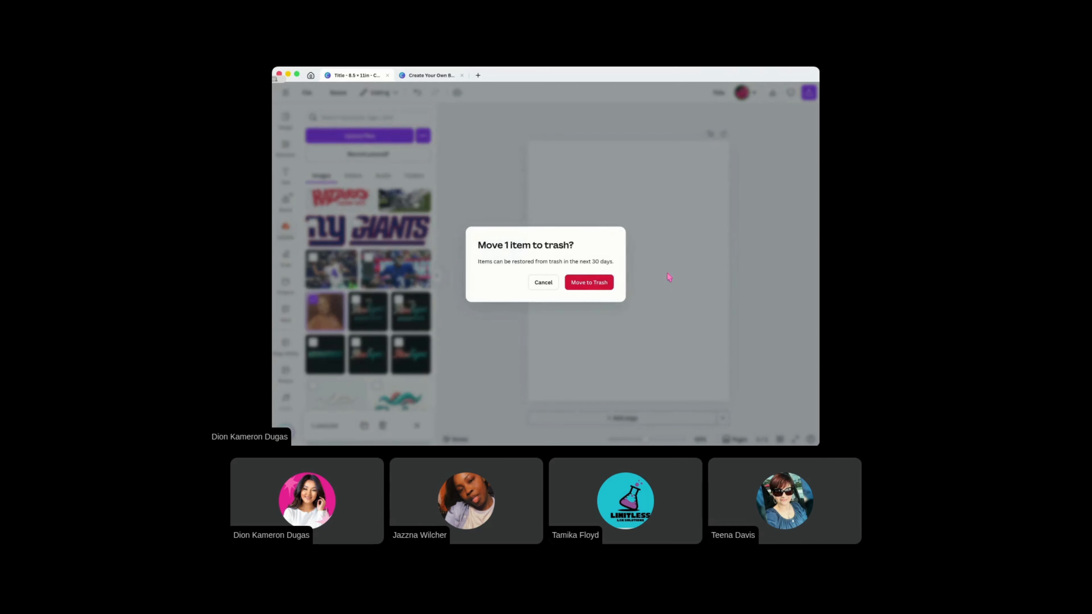
click(612, 282)
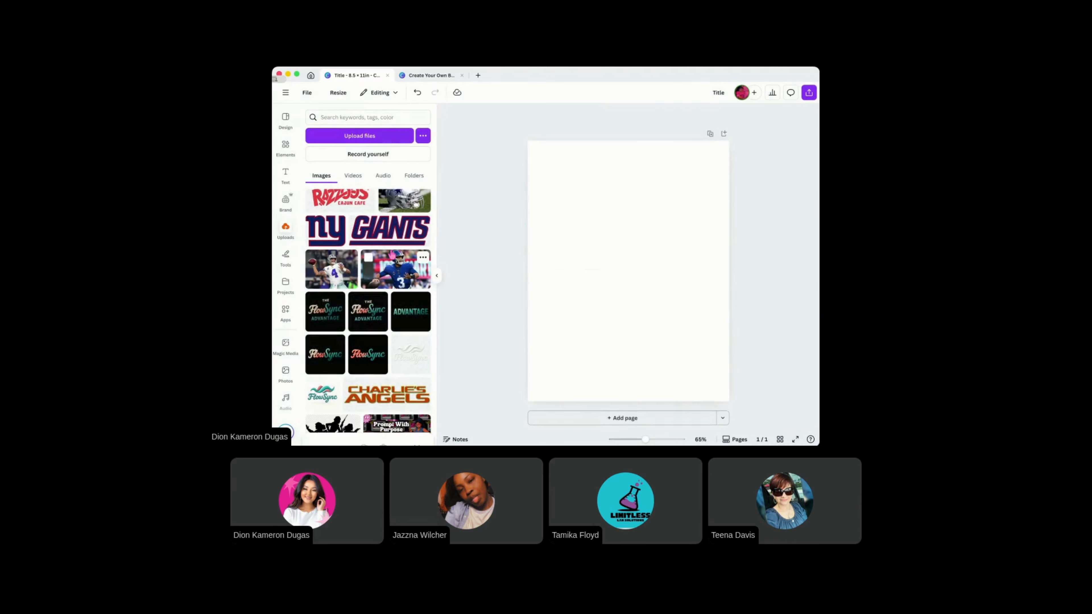
Draw a freehand red pen stroke across and down the blank page, and undo it
click(288, 265)
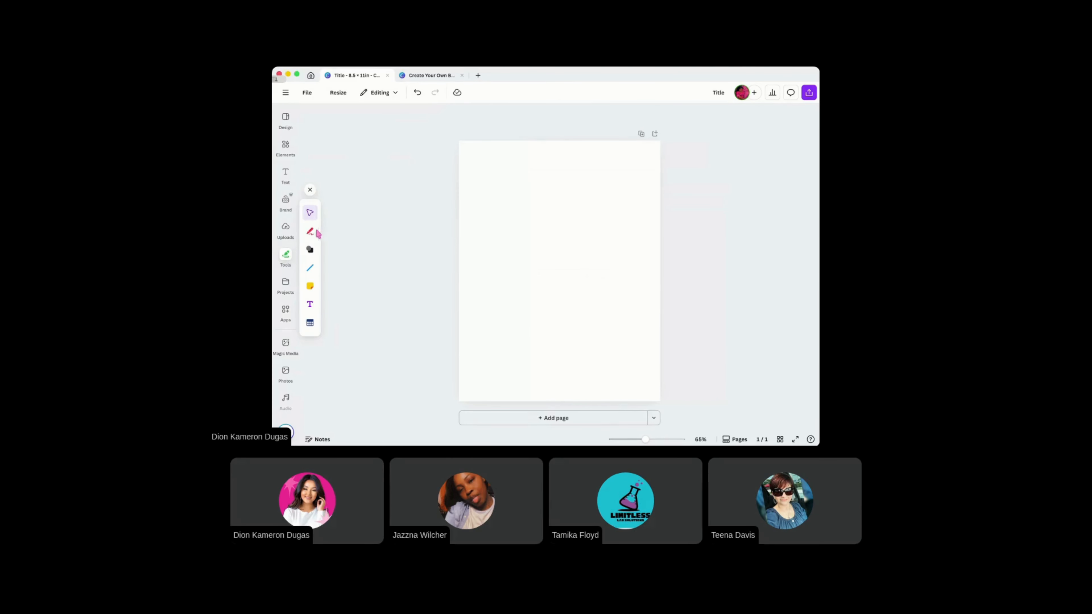
click(311, 232)
mouse_move(469, 230)
mouse_down()
mouse_move(571, 242)
mouse_move(576, 355)
mouse_up()
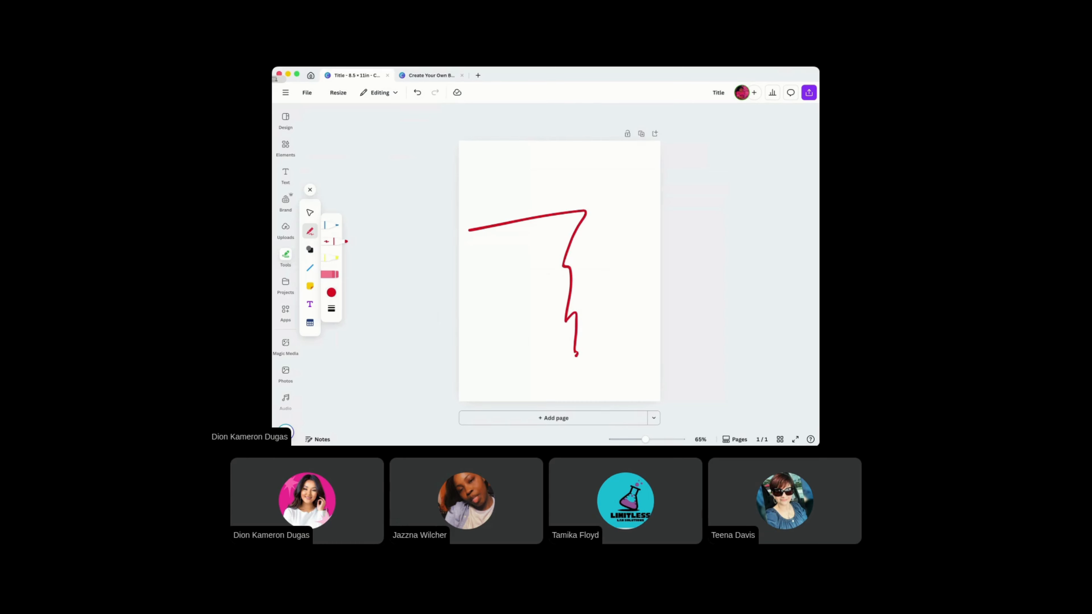
click(417, 92)
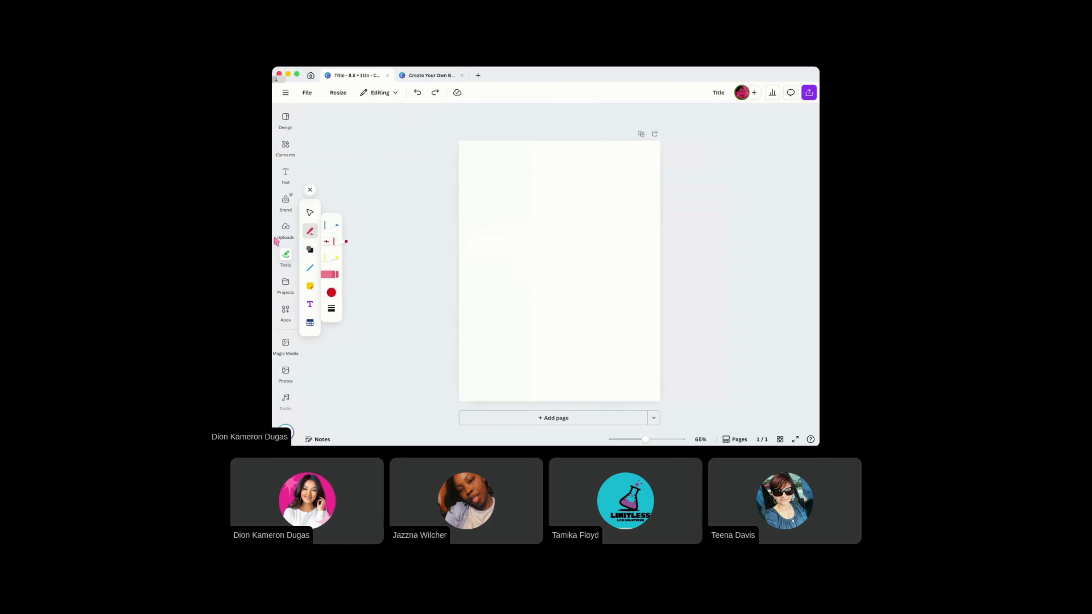
Return to the uploaded images library and look through the stored logos and graphics up to the newest uploads
click(287, 231)
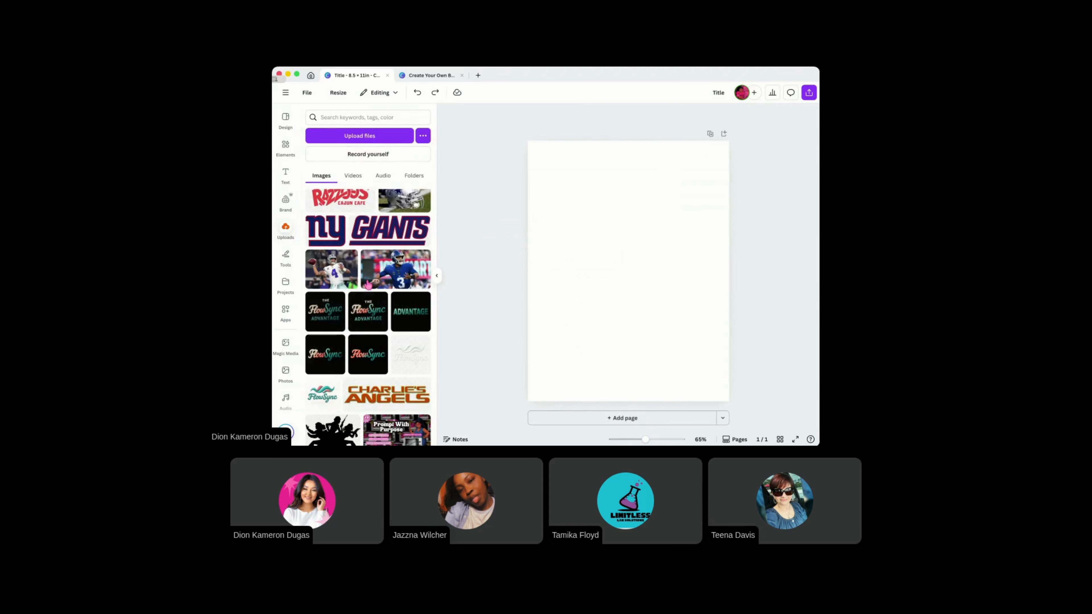
scroll(375, 278, down, 5)
scroll(376, 279, down, 5)
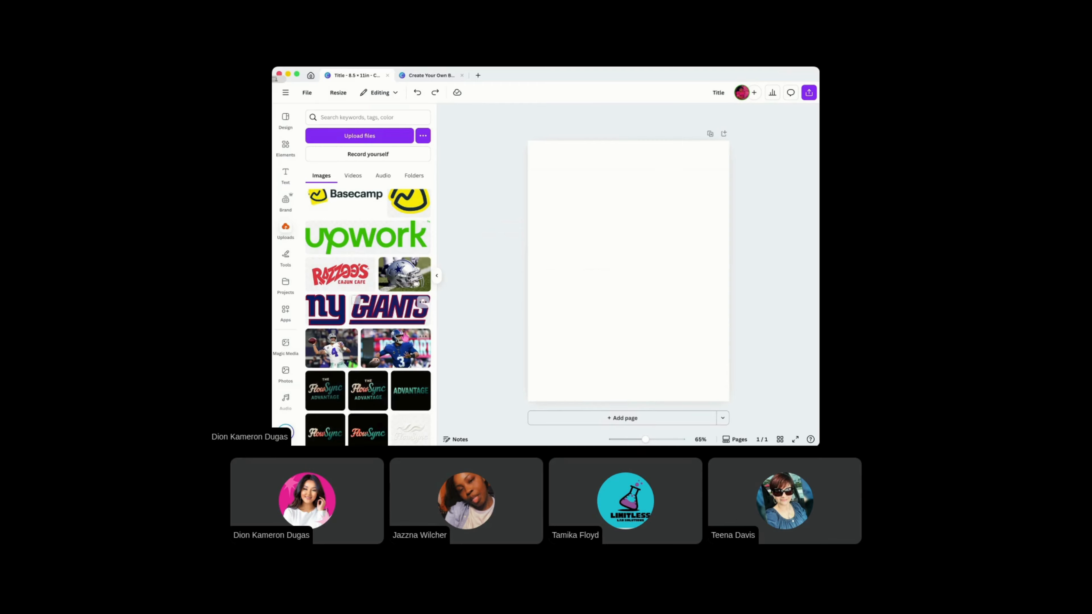
scroll(370, 317, up, 5)
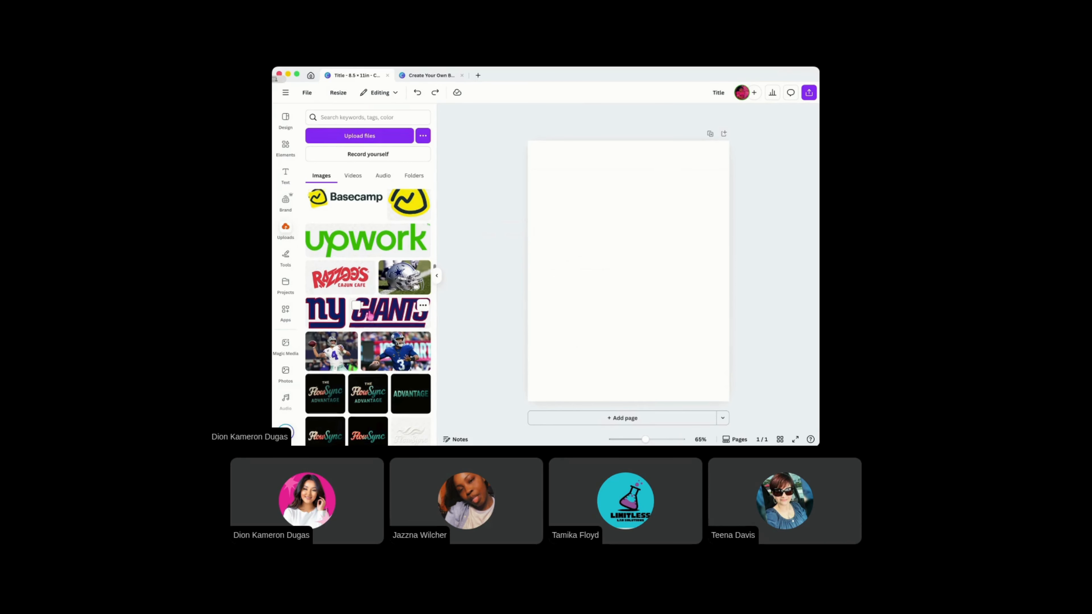
scroll(374, 316, up, 15)
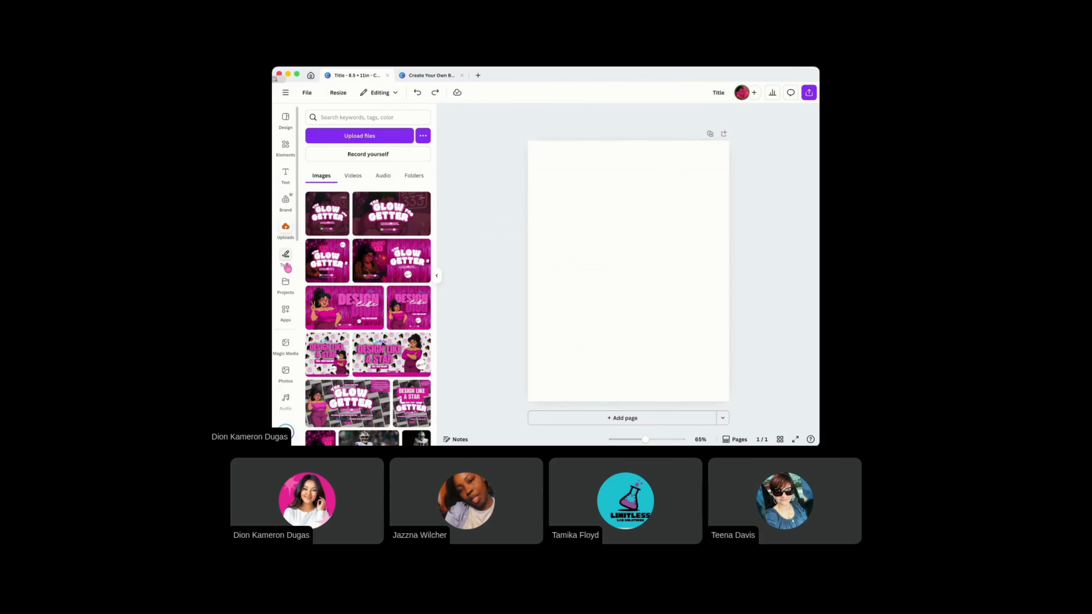
Show the drawing tools, and look through the designs, folders, images and videos stored in the projects
click(286, 258)
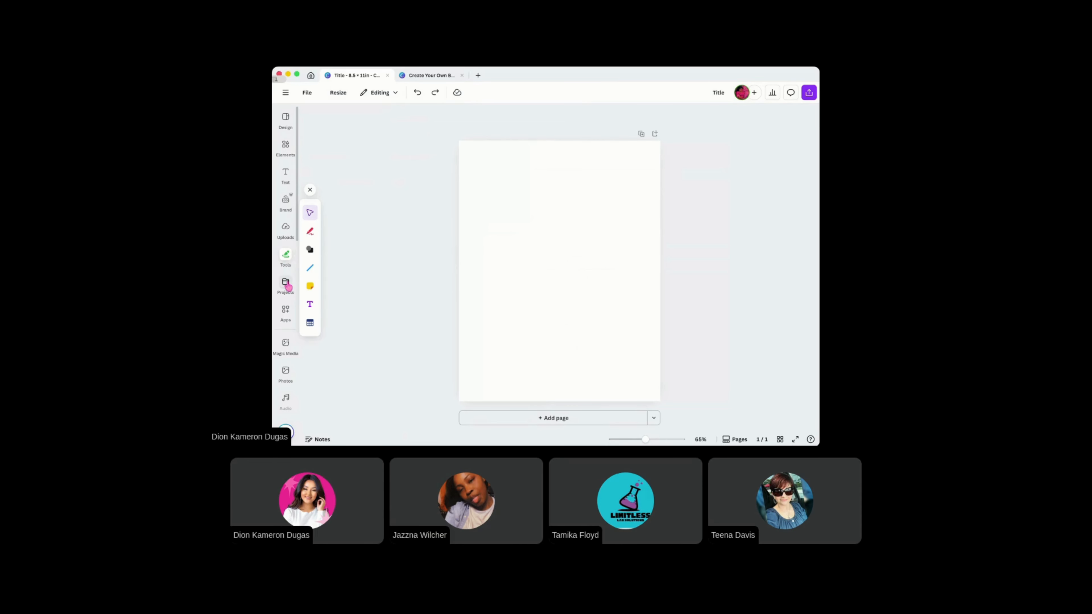
click(288, 286)
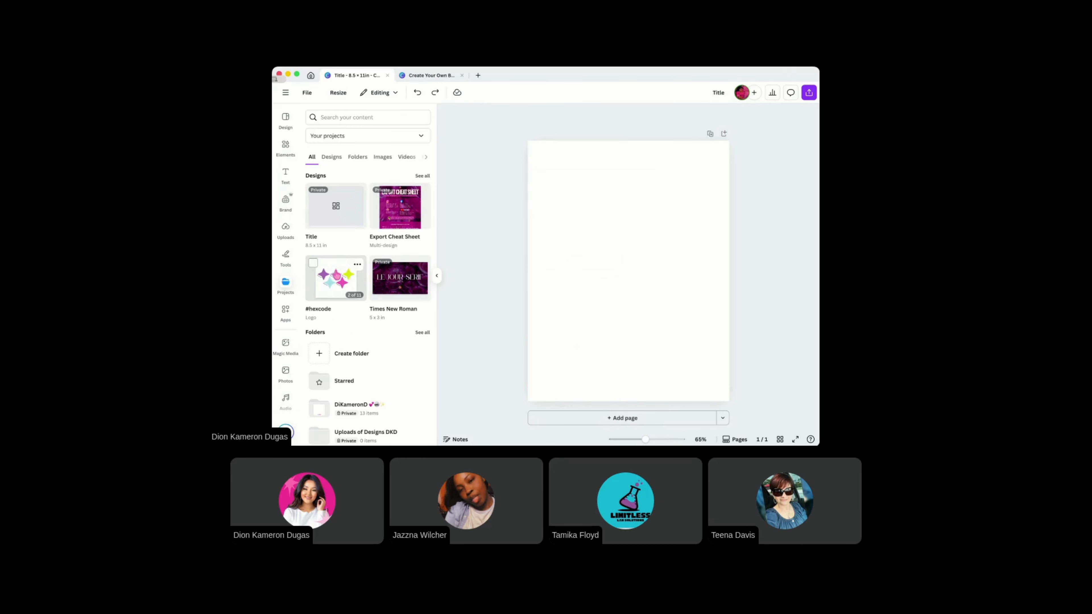
scroll(389, 298, down, 1)
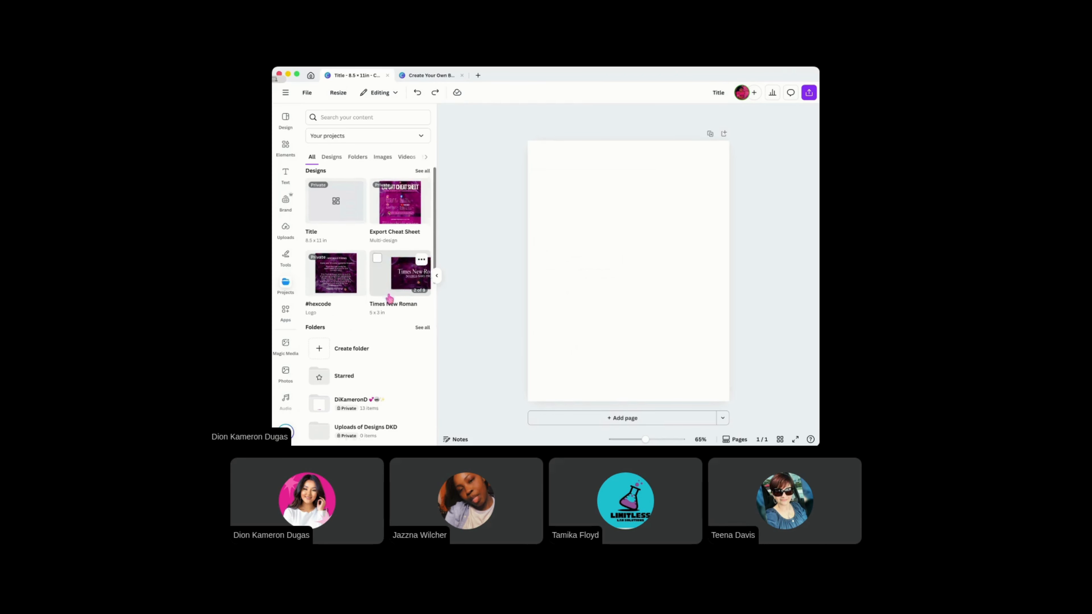
scroll(389, 298, down, 10)
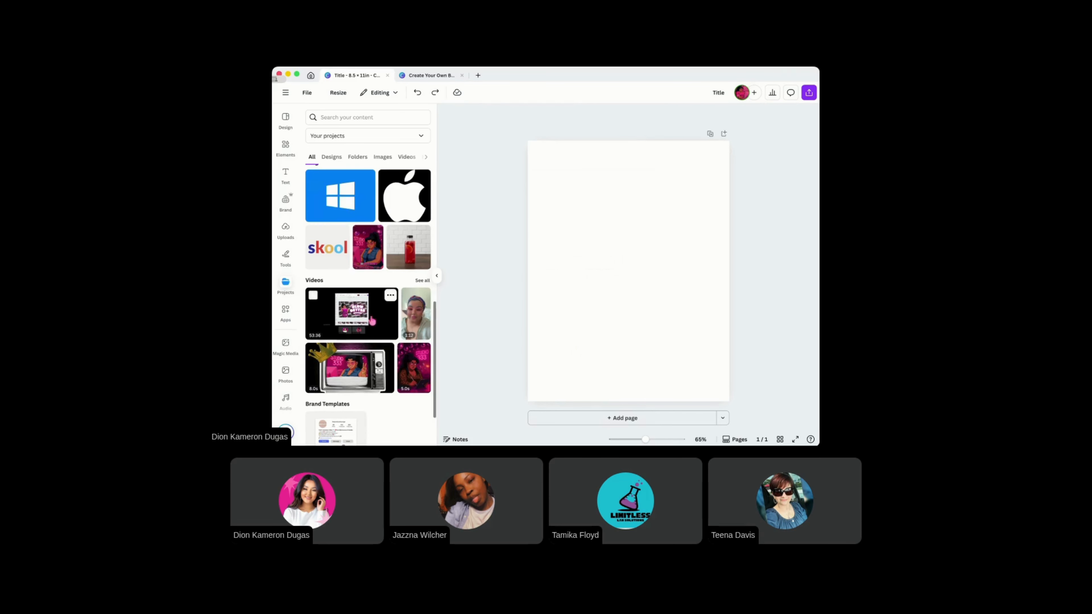
scroll(372, 318, up, 10)
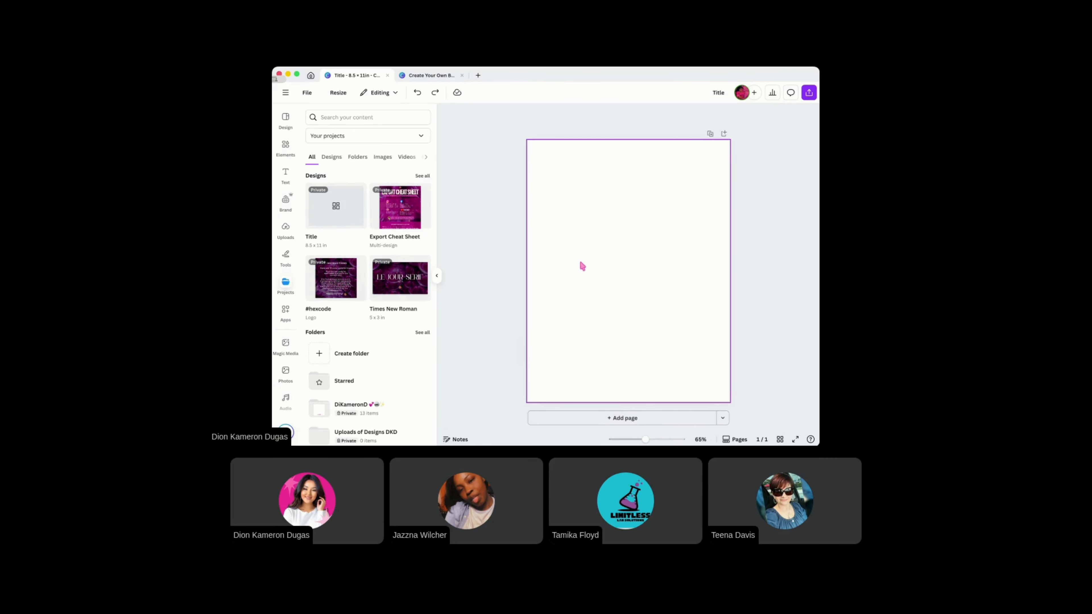
Place the Export Cheat Sheet design from the projects on the blank page, and delete it from the page
click(409, 219)
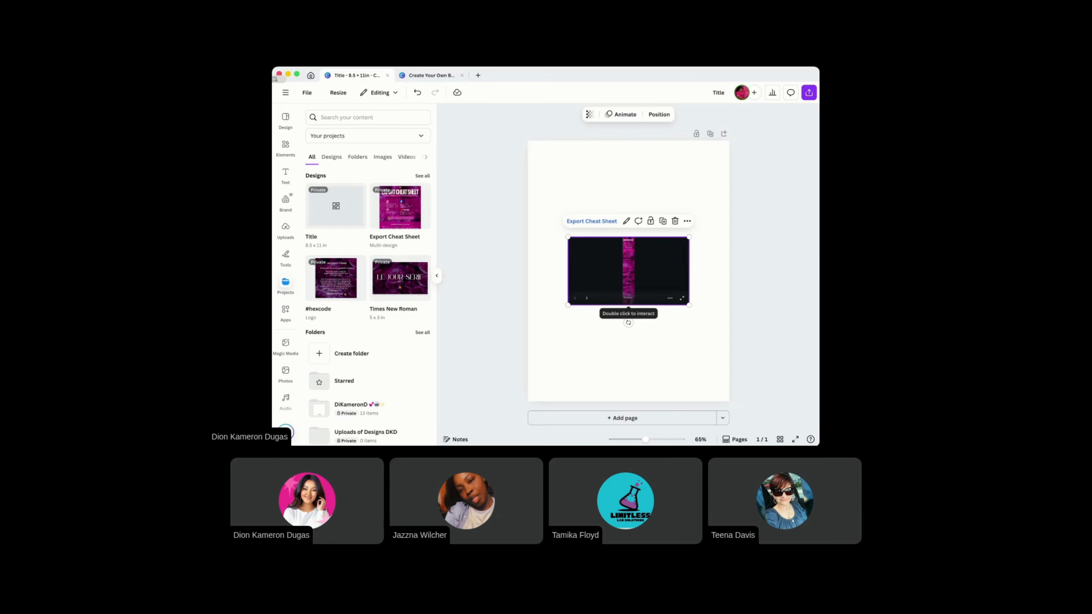
key(Delete)
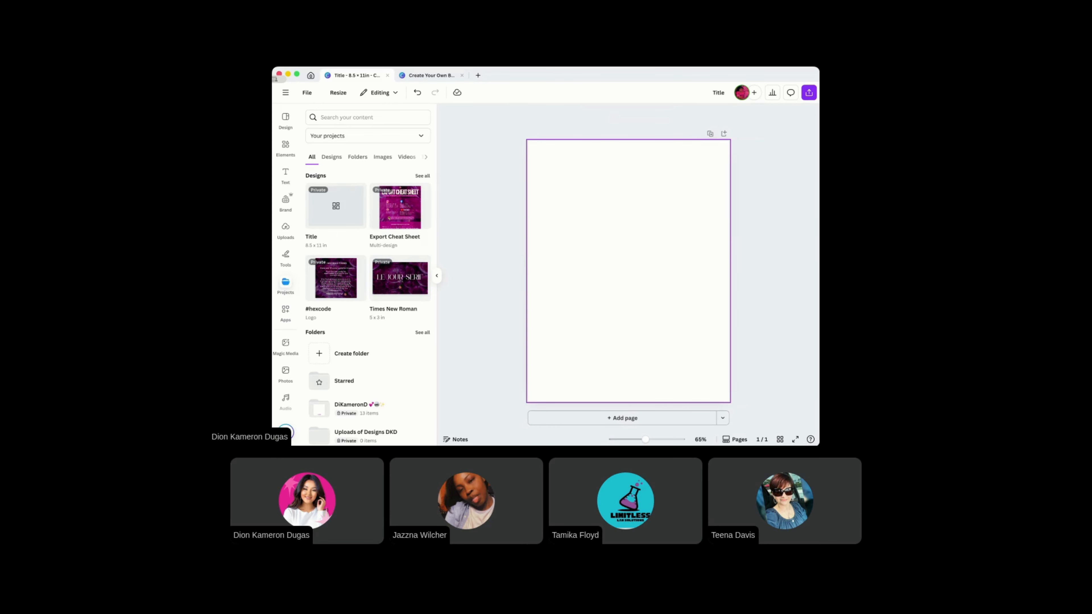
click(736, 205)
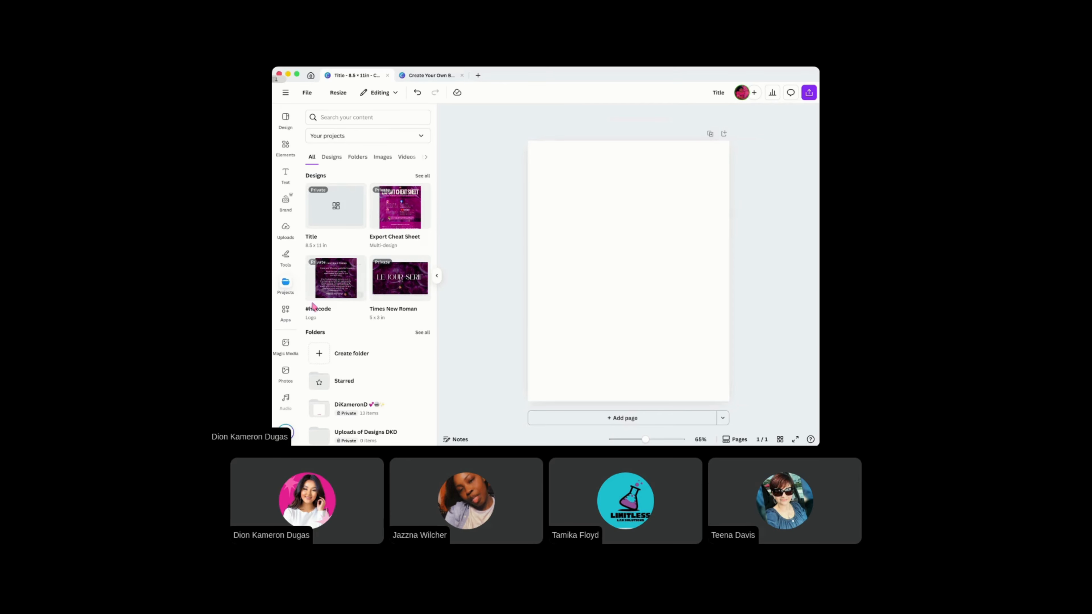
Look through the Canva apps on offer and view the Magic Media image generator
click(286, 315)
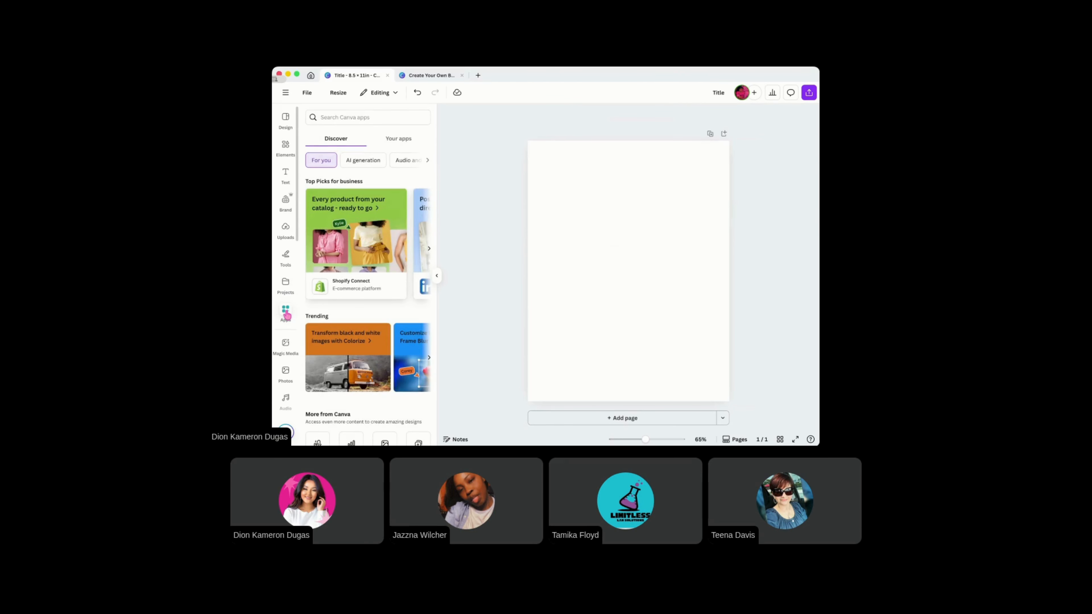
scroll(379, 275, down, 3)
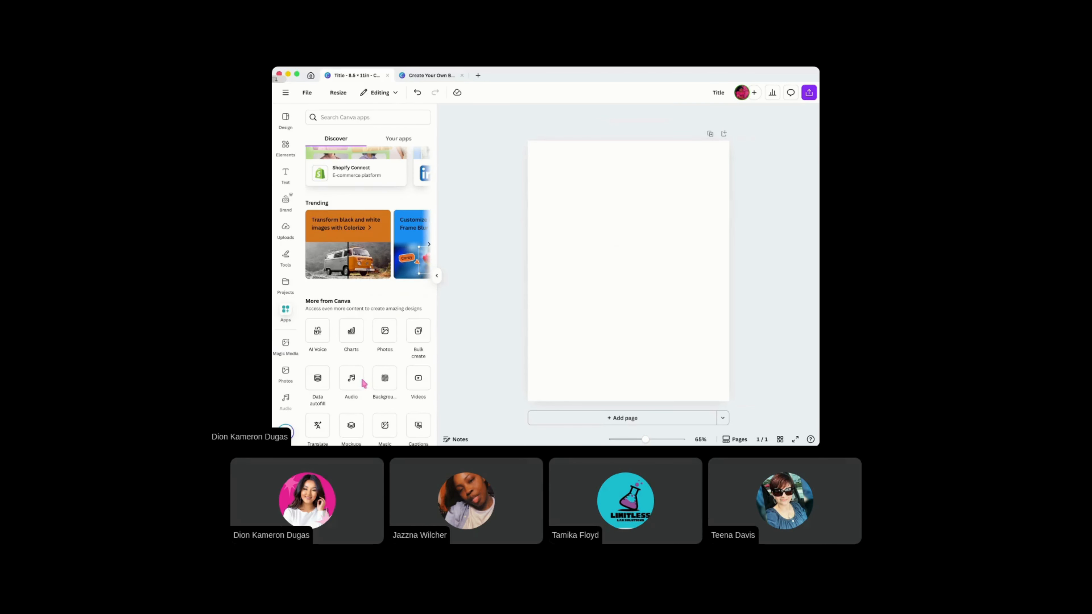
scroll(311, 329, down, 2)
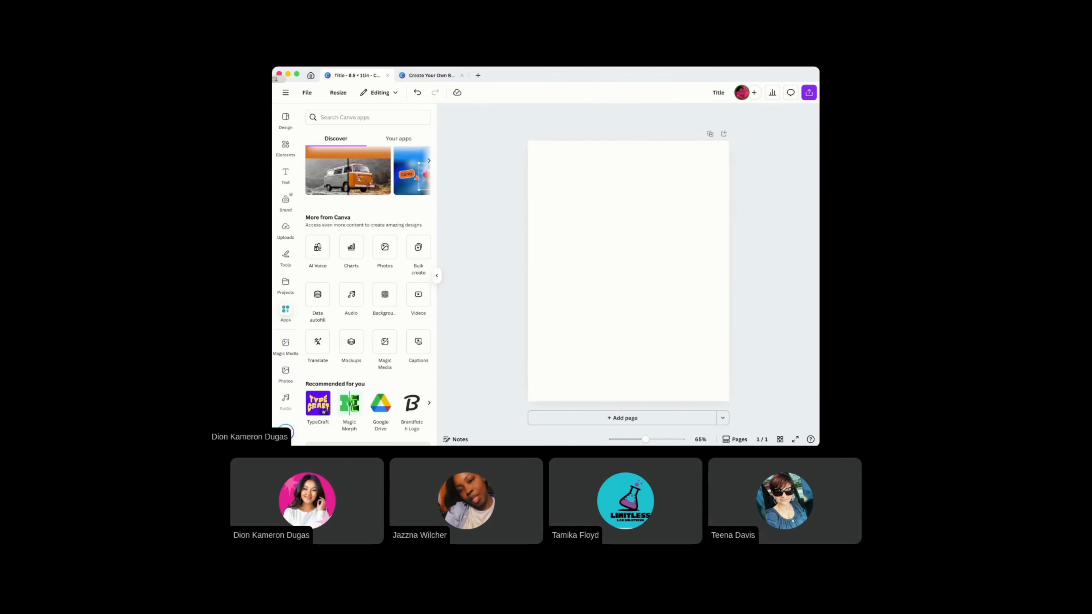
click(295, 353)
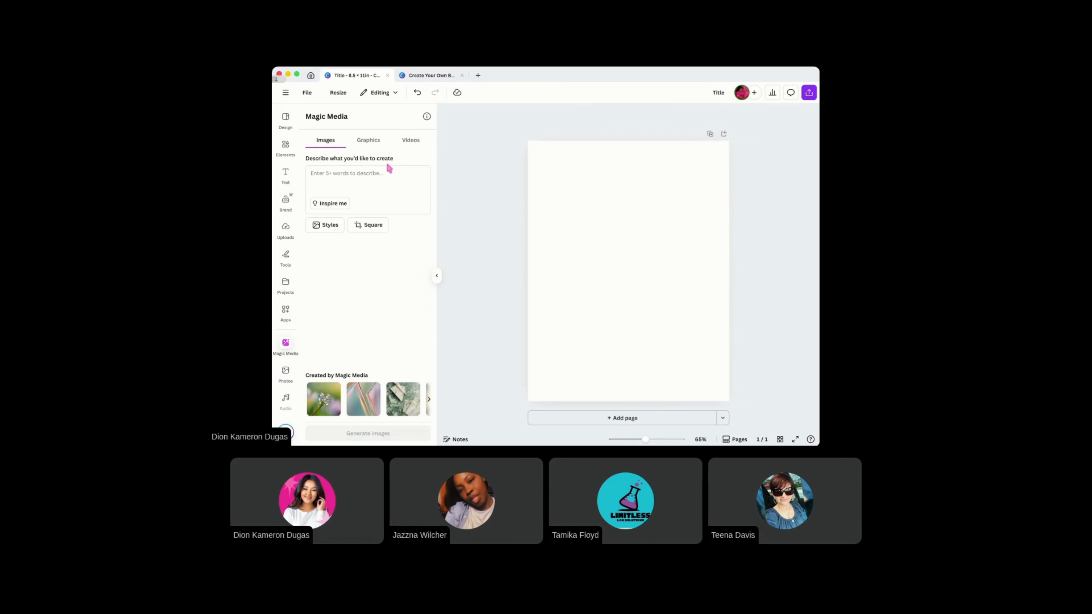
Browse the stock photo library, examining the recently used, recommended and trending photos
click(286, 371)
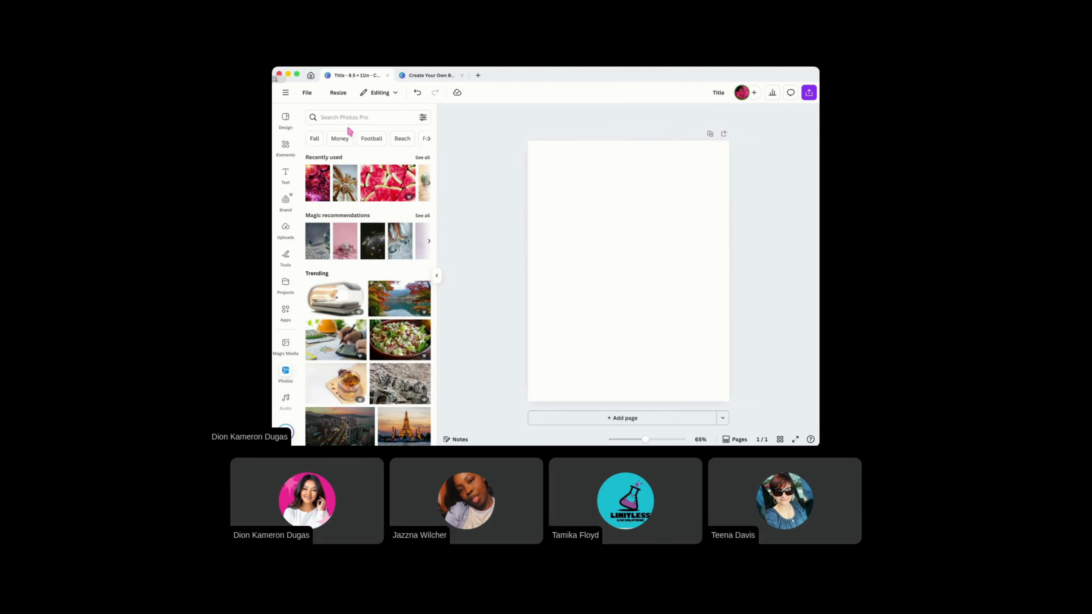
scroll(384, 258, down, 3)
scroll(383, 258, down, 4)
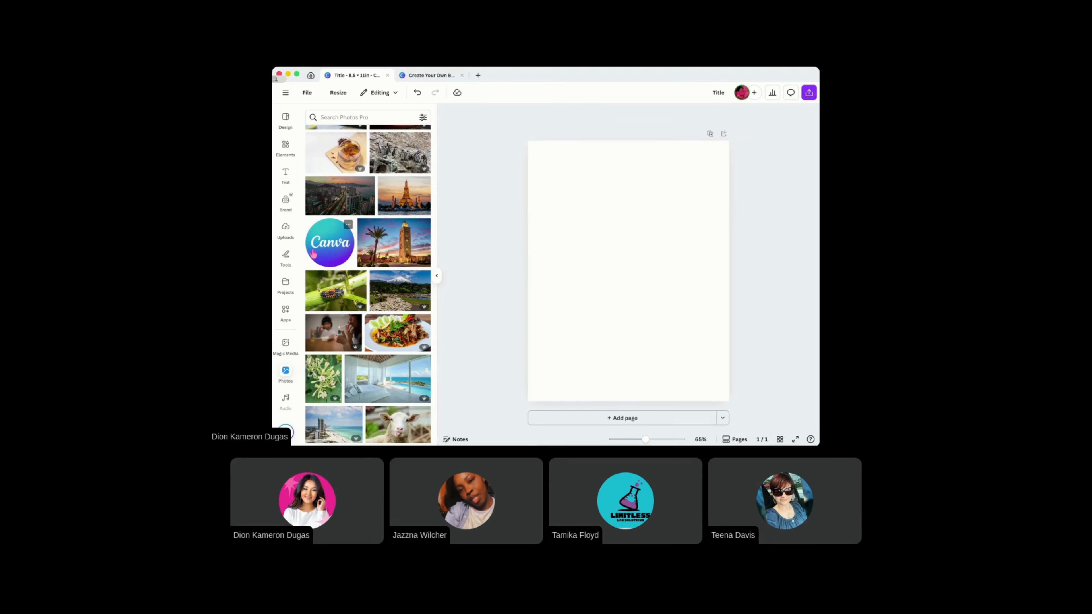
scroll(338, 255, down, 1)
scroll(340, 259, down, 5)
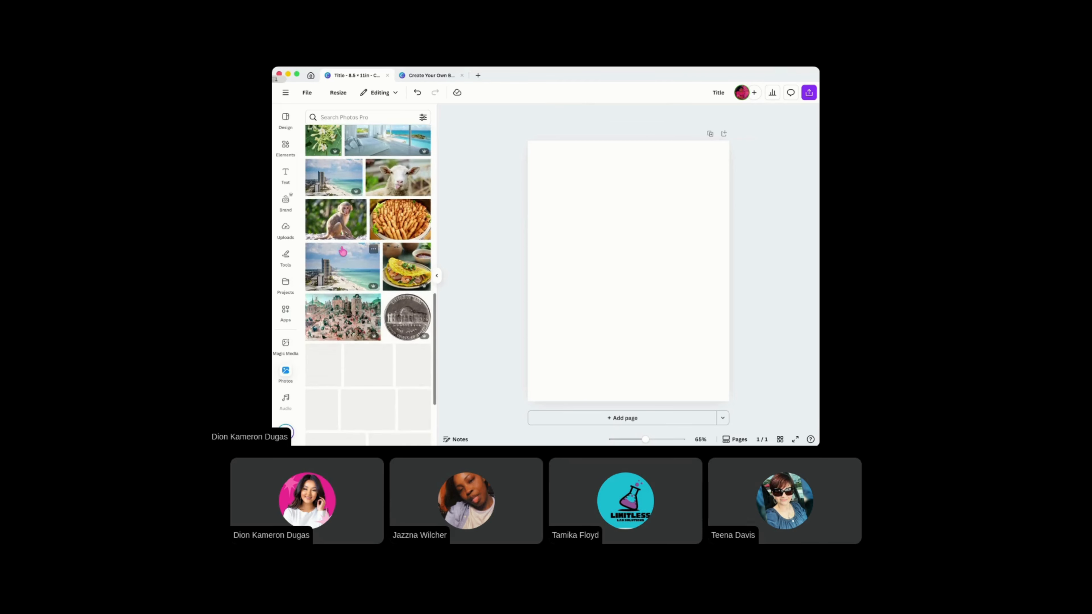
scroll(348, 265, down, 2)
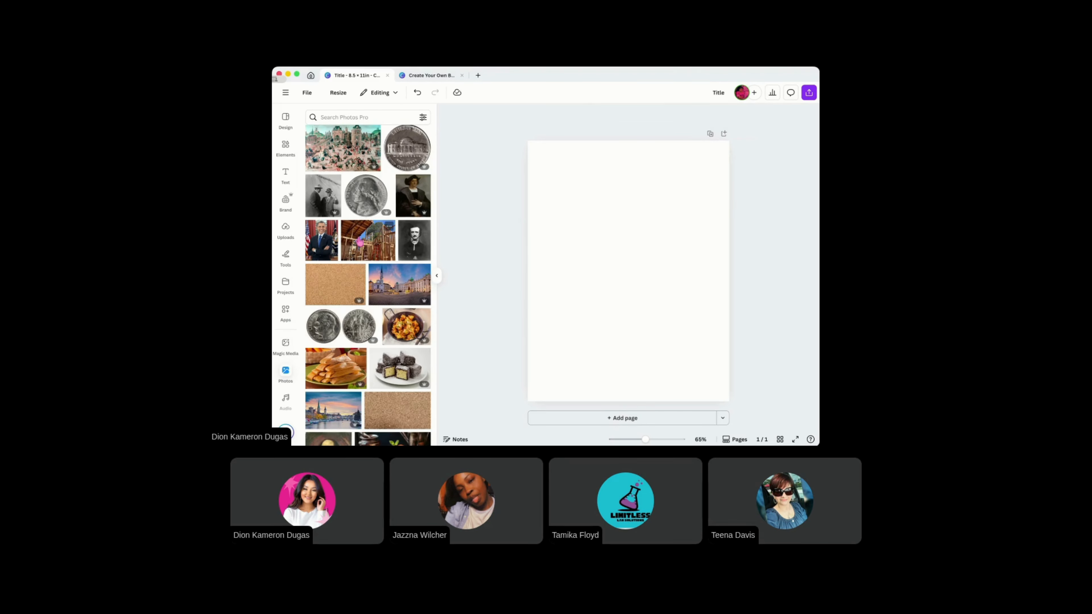
scroll(361, 246, up, 1)
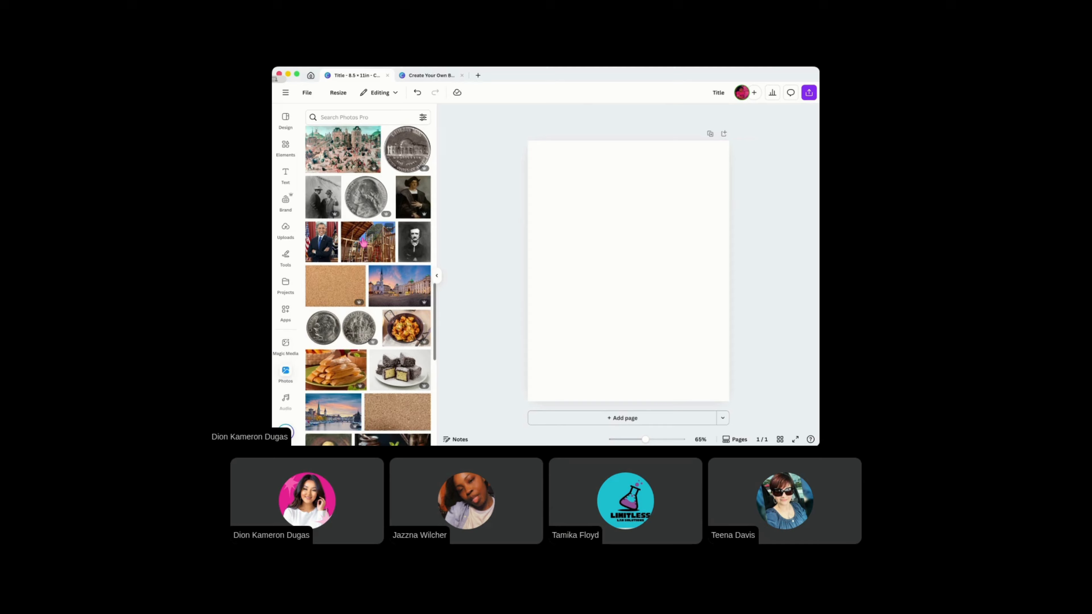
View the details and options of the Edgar Allan Poe portrait photo, close them, and browse the surrounding stock photos
right_click(405, 250)
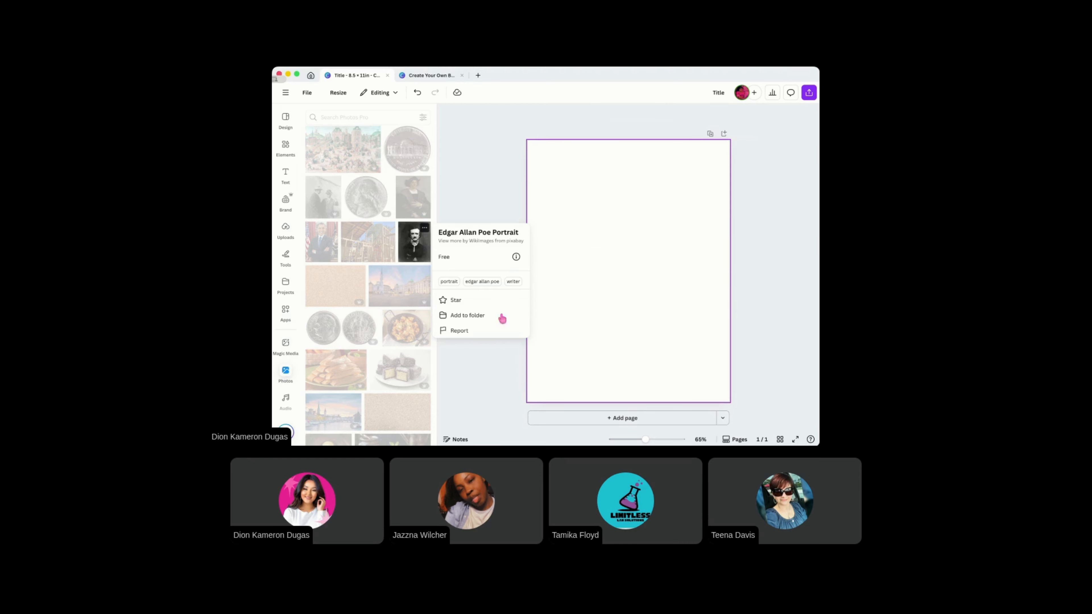
click(375, 380)
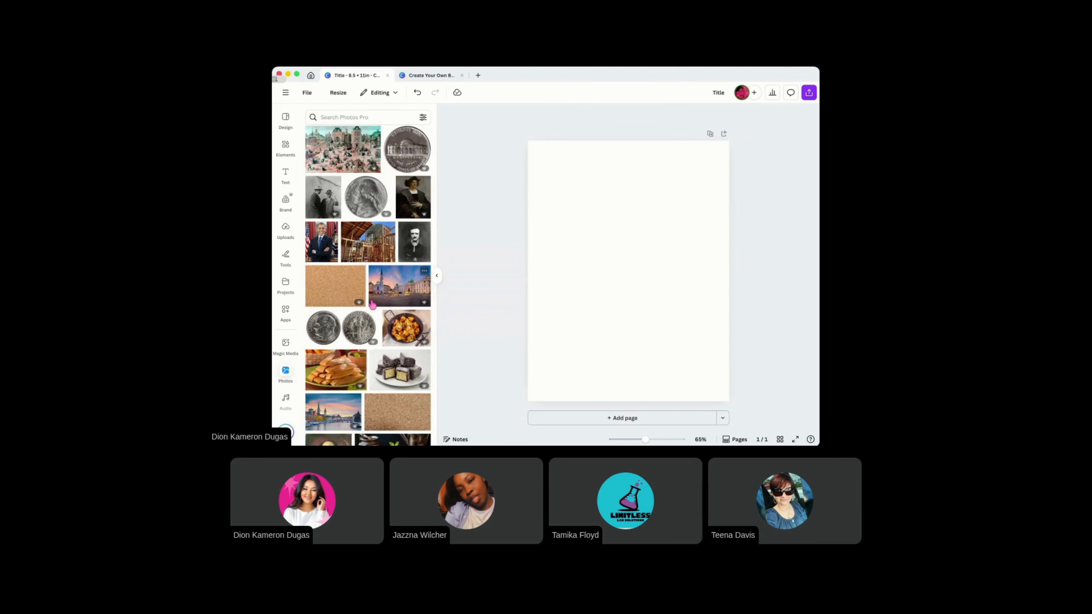
scroll(376, 382, down, 3)
scroll(382, 293, up, 3)
scroll(382, 293, up, 2)
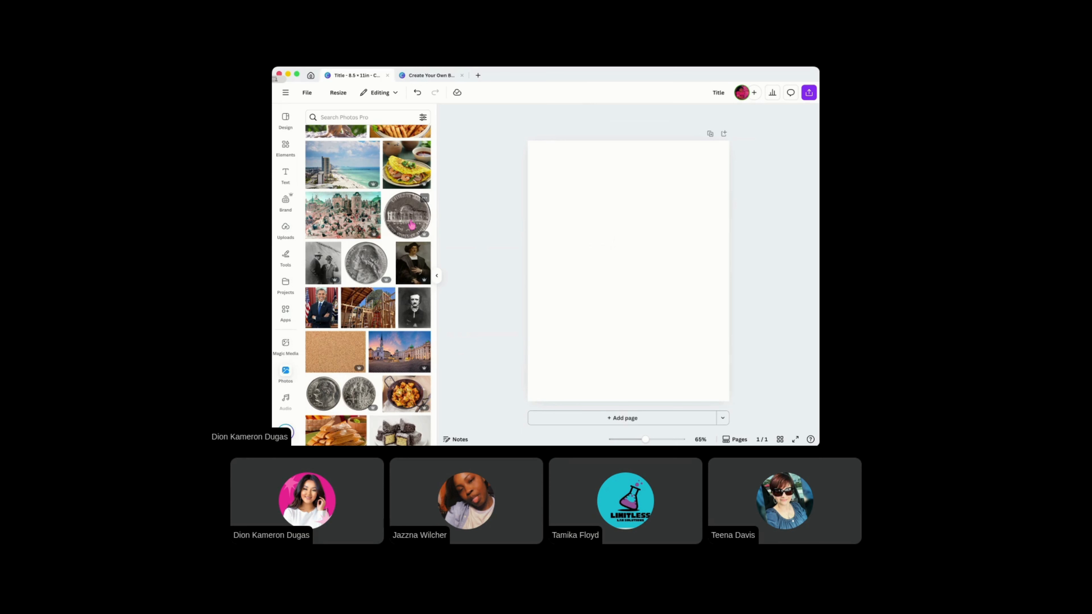
Show the recent photo searches, and view the audio library and the available chart types
click(404, 120)
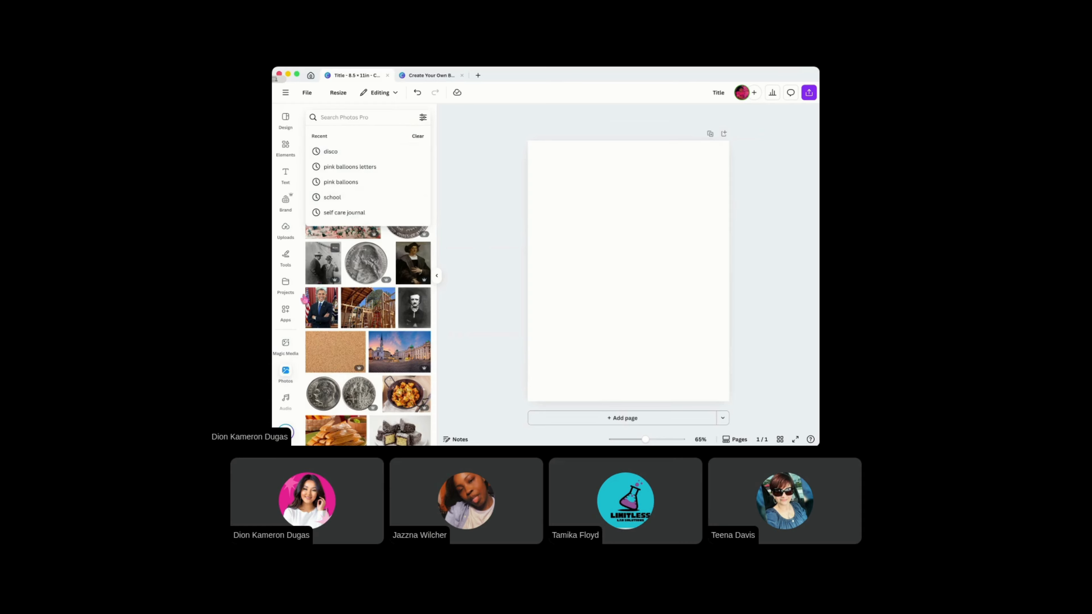
scroll(294, 396, down, 3)
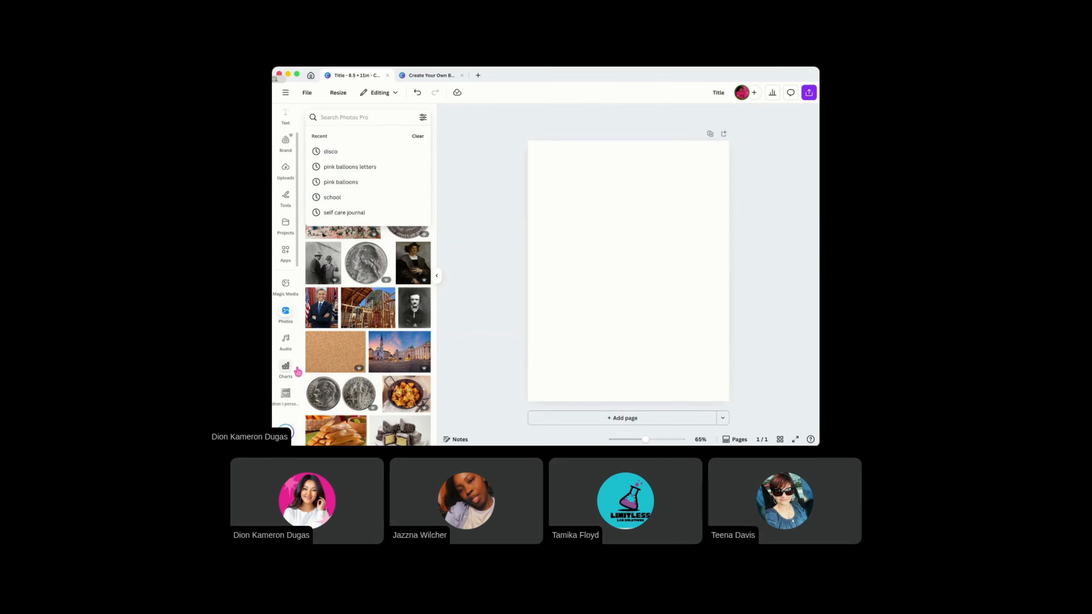
click(285, 341)
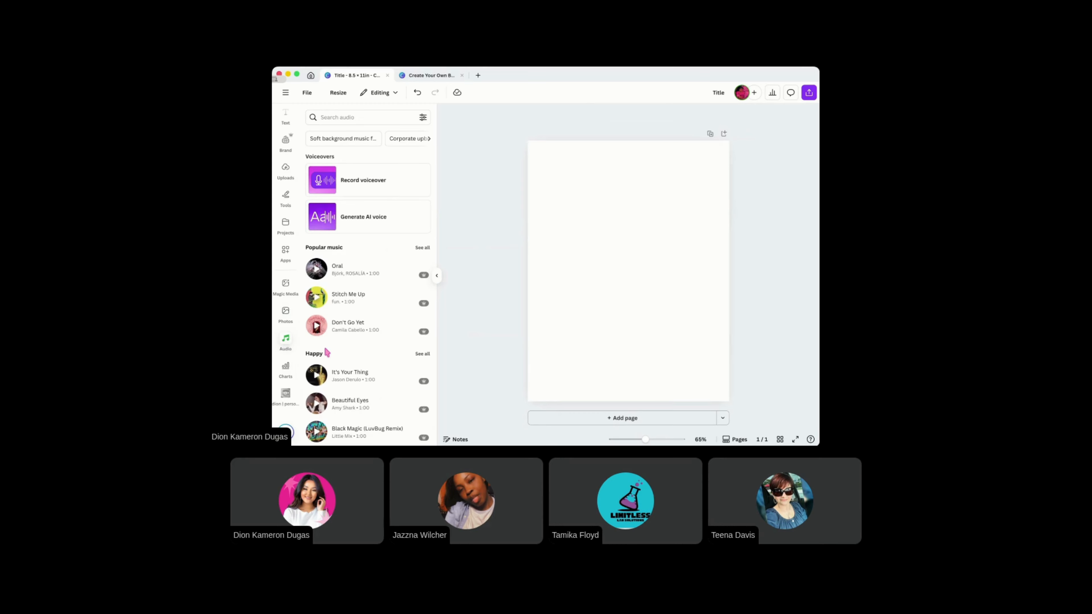
click(287, 366)
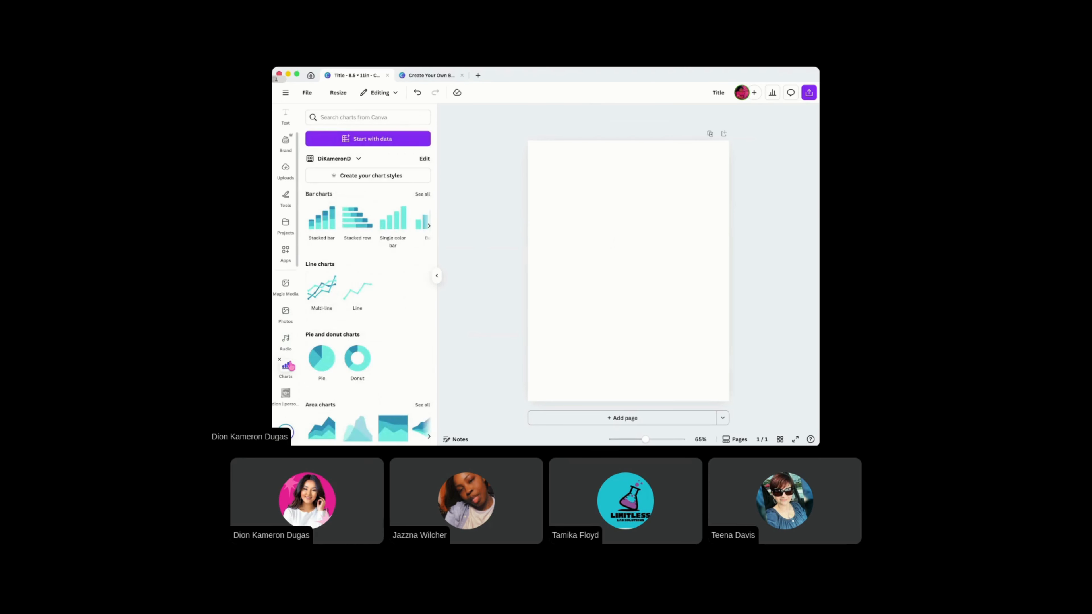
Look through the area, scatter and dot, hierarchy and bar race chart types on offer
scroll(353, 289, down, 2)
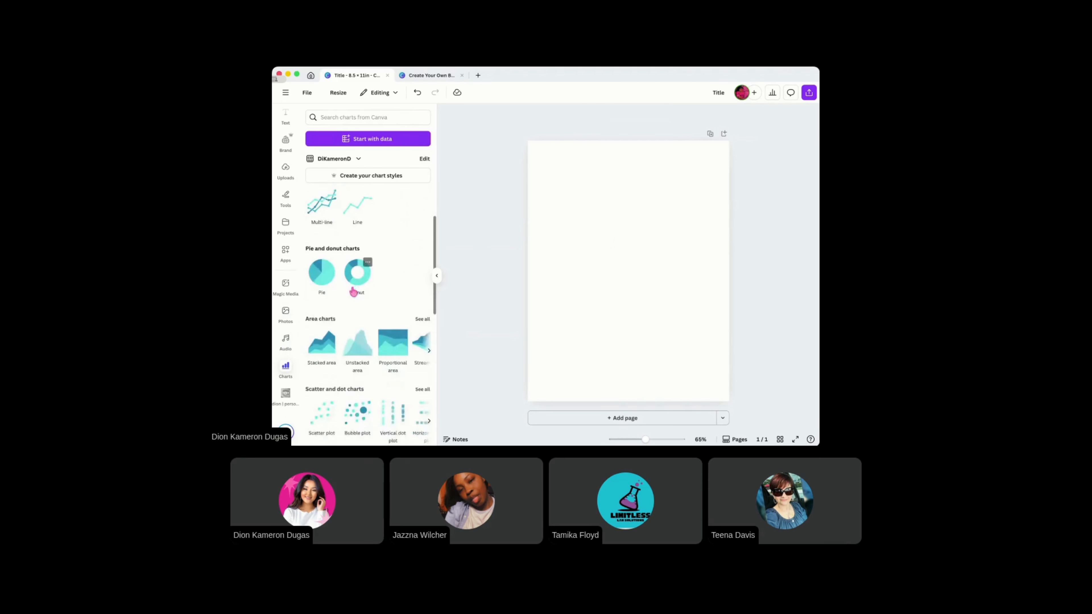
scroll(353, 293, down, 4)
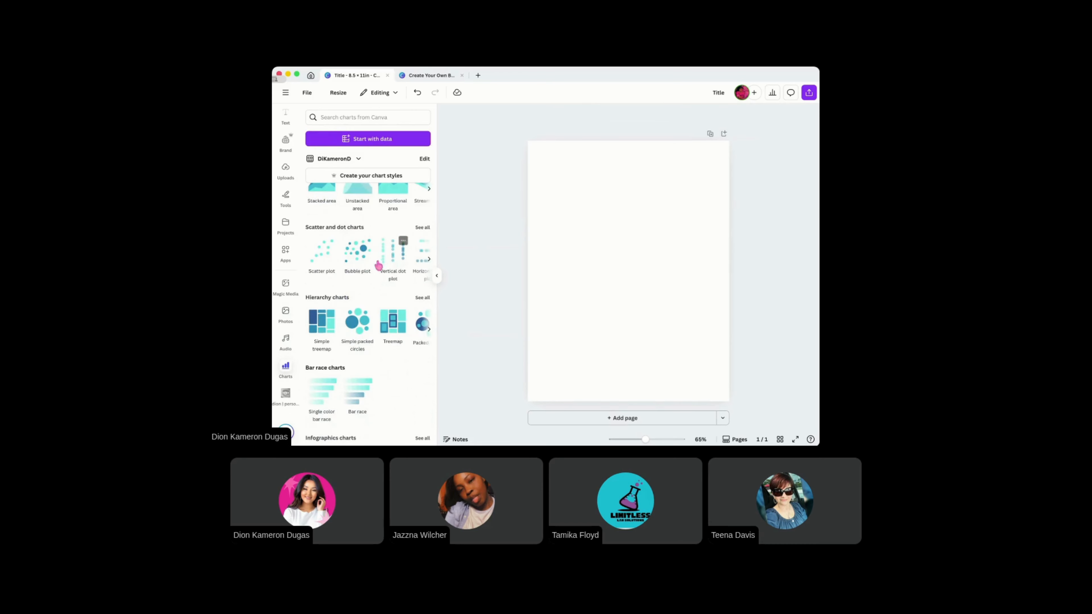
scroll(384, 241, up, 2)
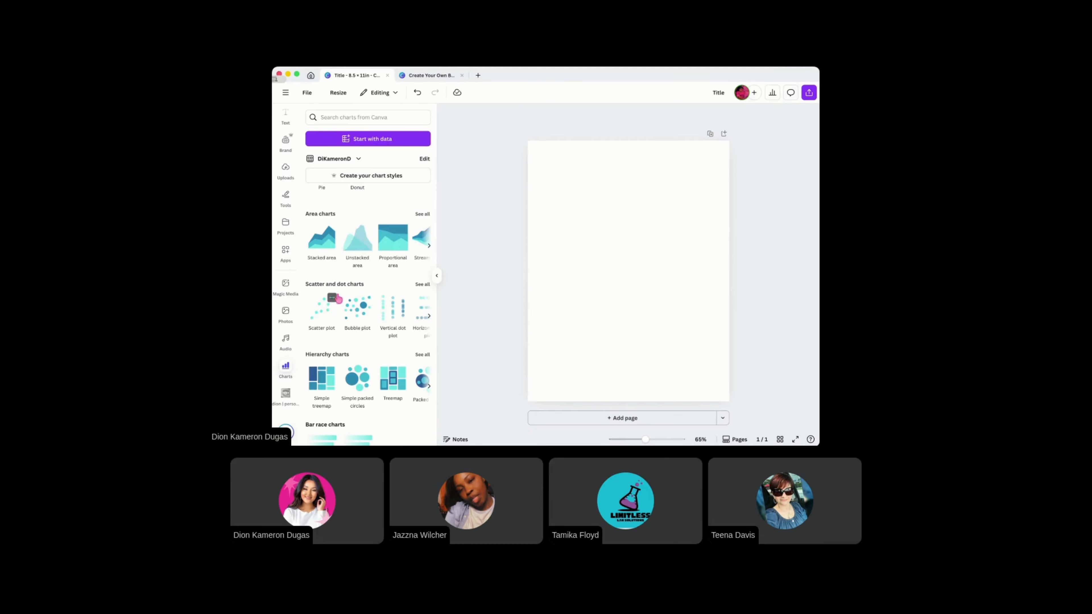
scroll(331, 304, down, 1)
View the personal, Starred, Logo and Marketing Campaigns folders and the QR code generator, and look over the remaining shortcuts
scroll(299, 380, down, 1)
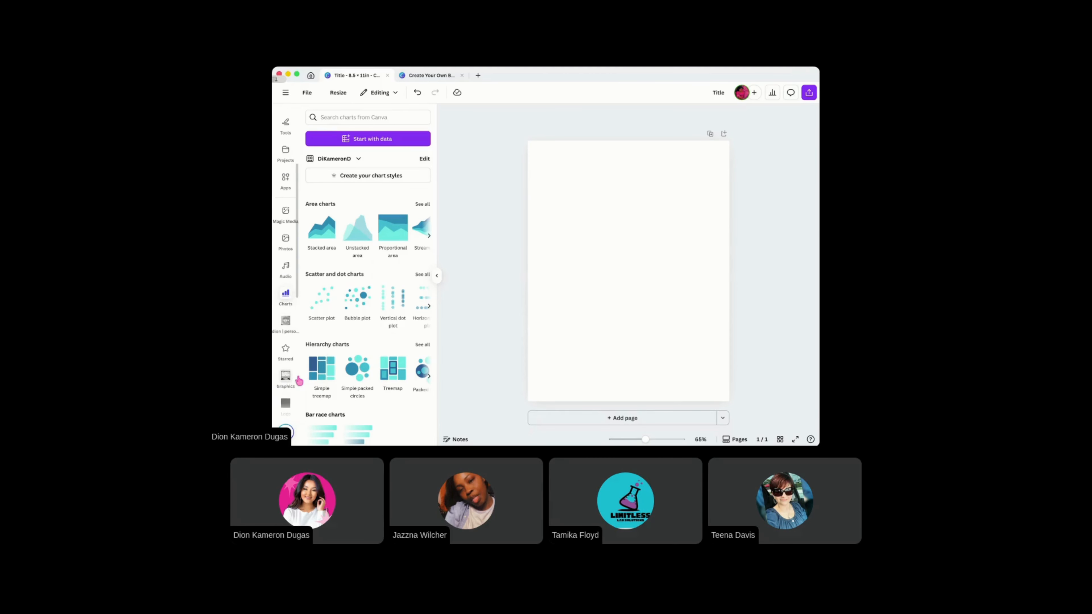
scroll(288, 322, down, 5)
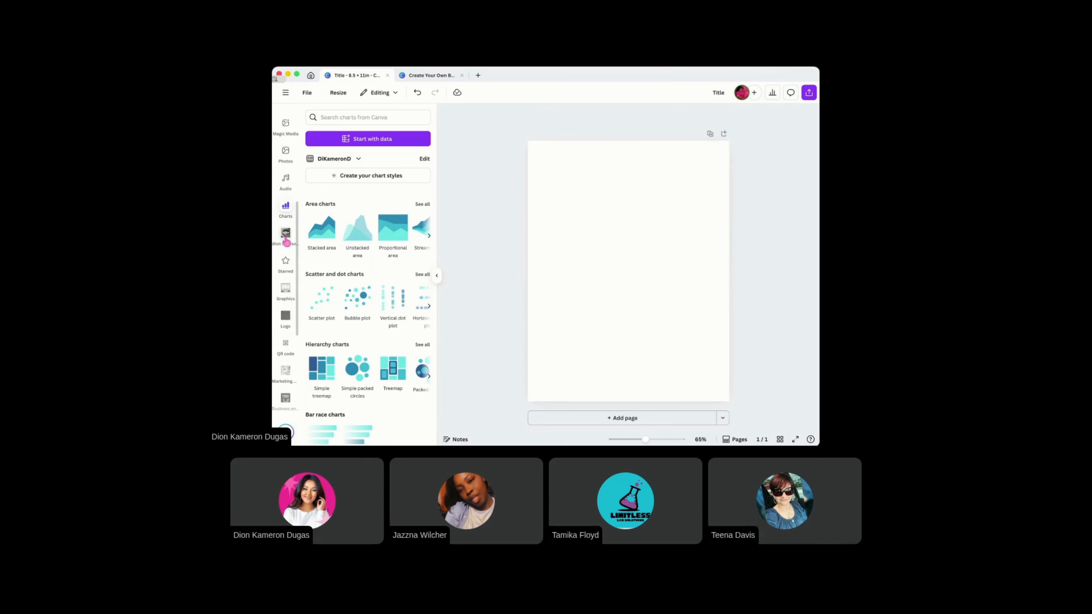
click(286, 238)
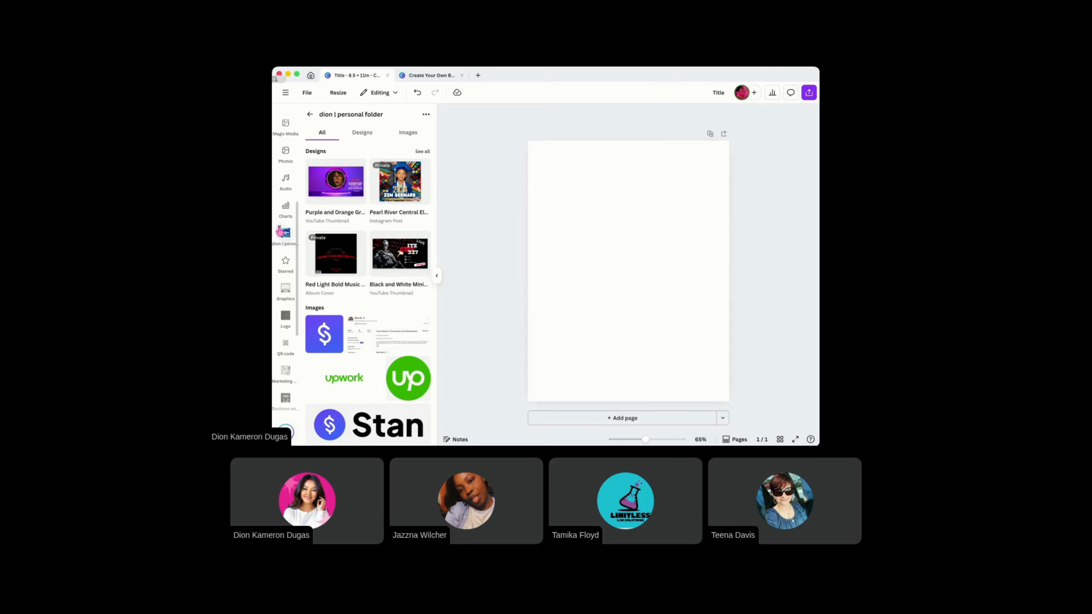
click(285, 263)
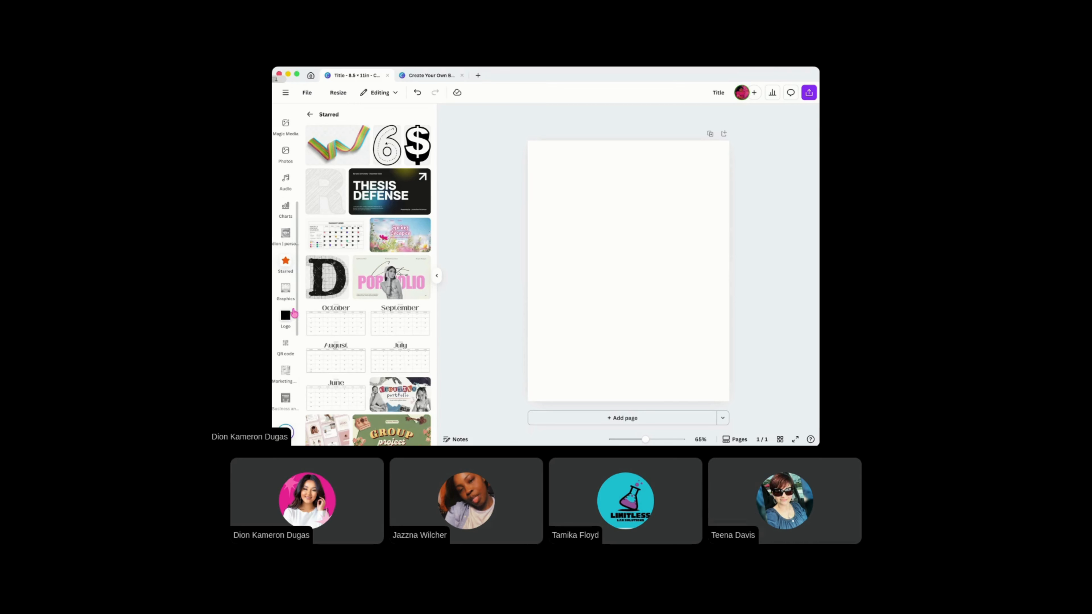
click(285, 321)
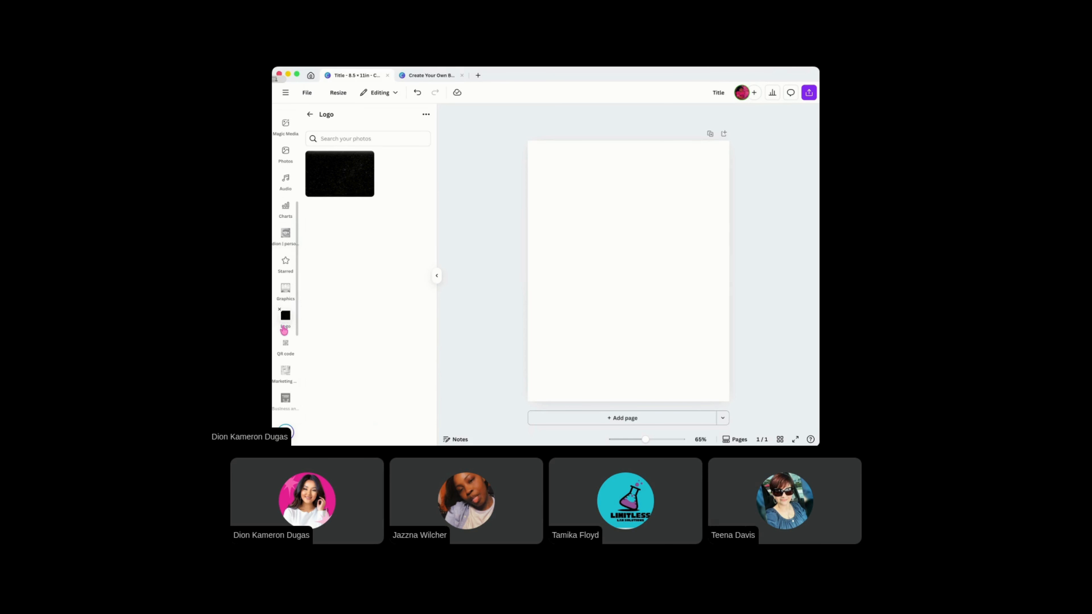
click(286, 340)
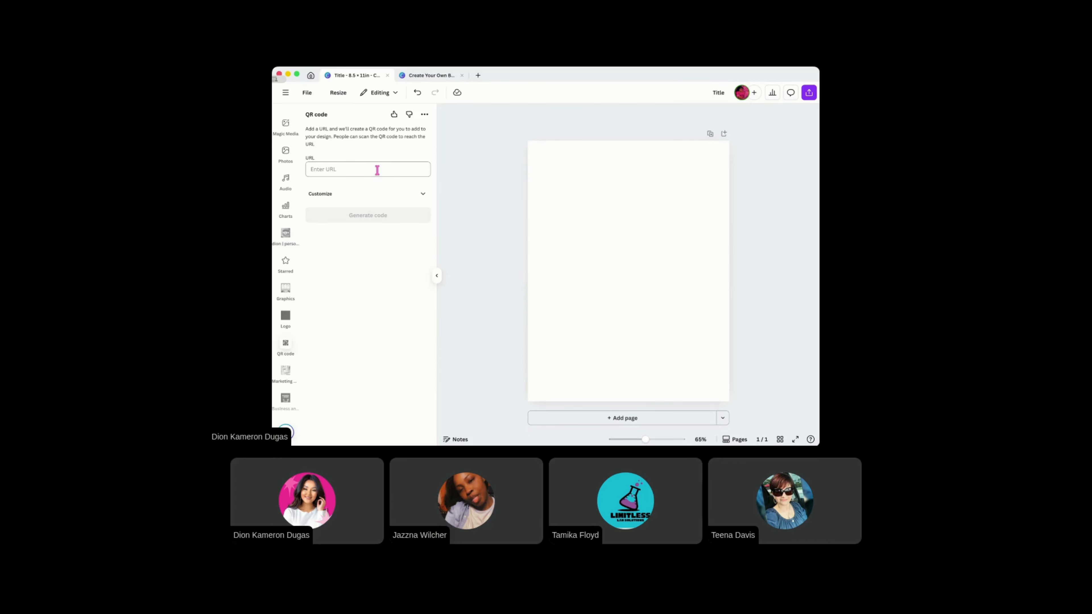
click(285, 372)
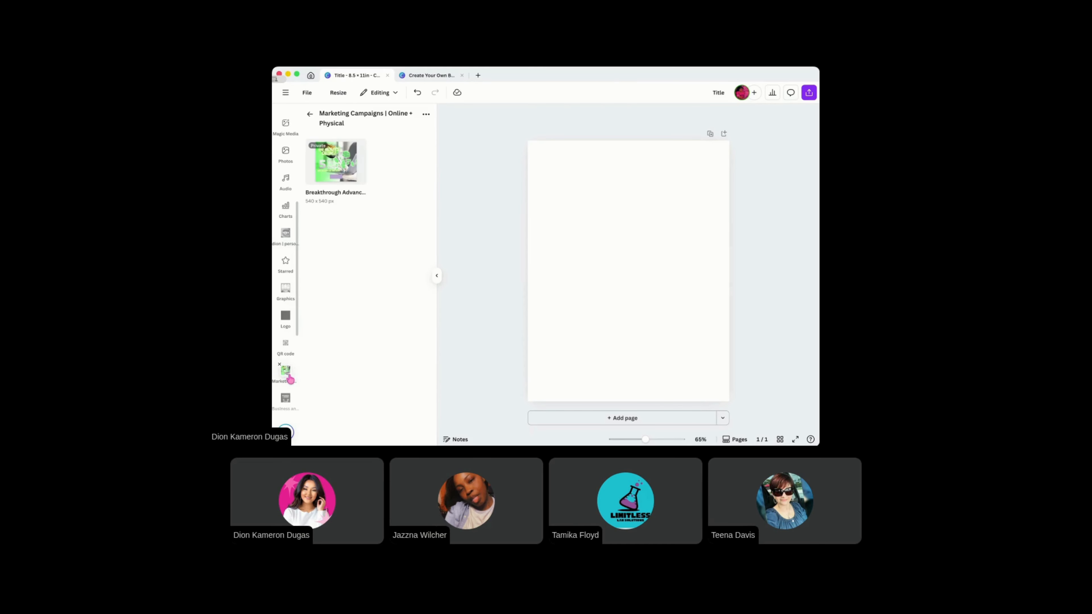
scroll(290, 380, down, 2)
scroll(290, 380, down, 4)
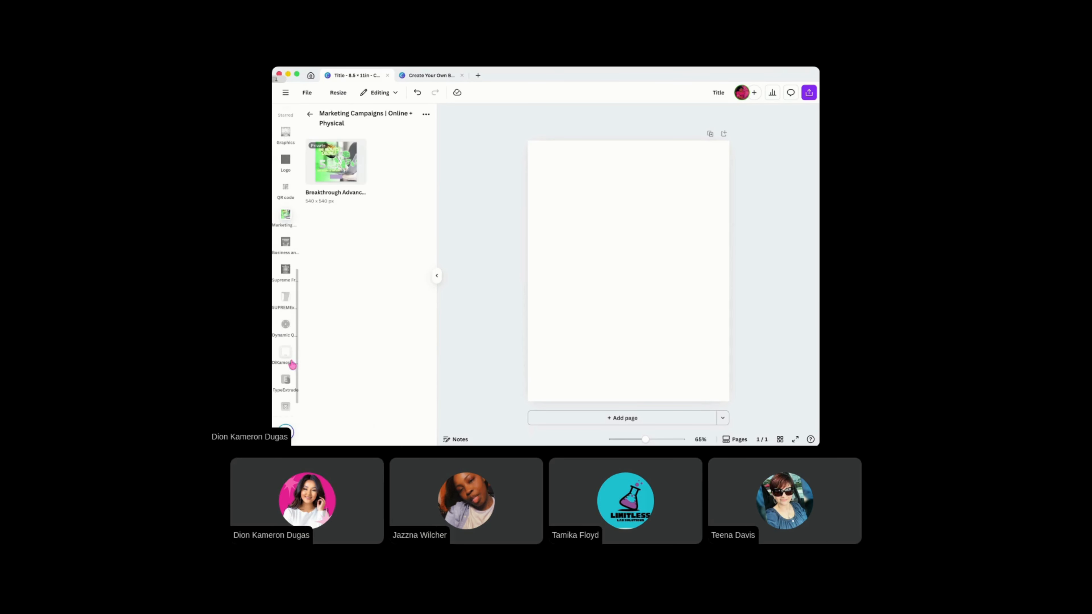
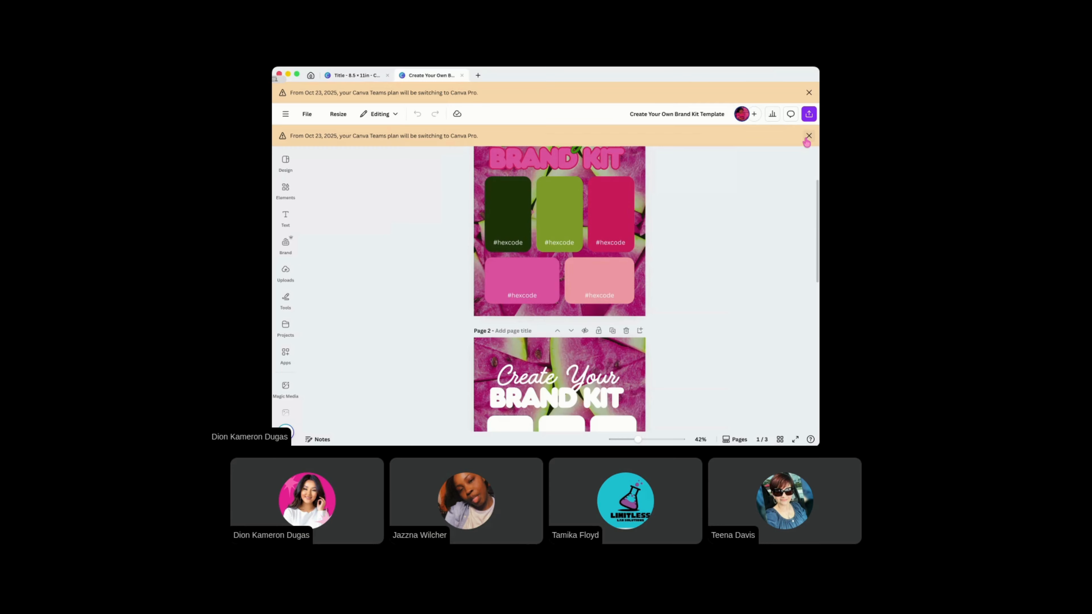
Dismiss both Canva Pro plan notices in the Create Your Own Brand Kit Template and show page 1
click(808, 137)
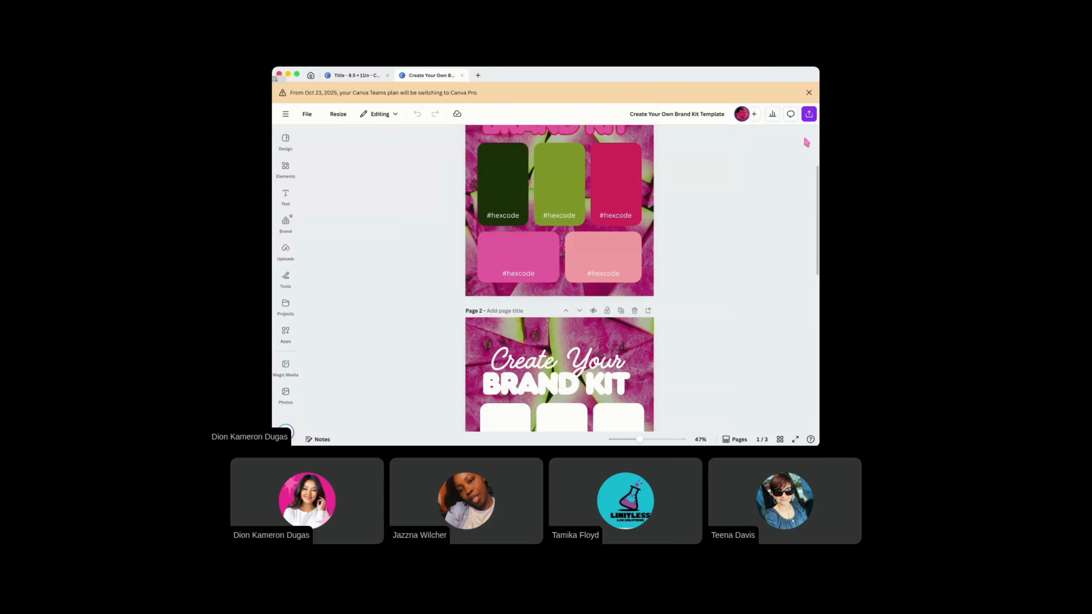
click(809, 93)
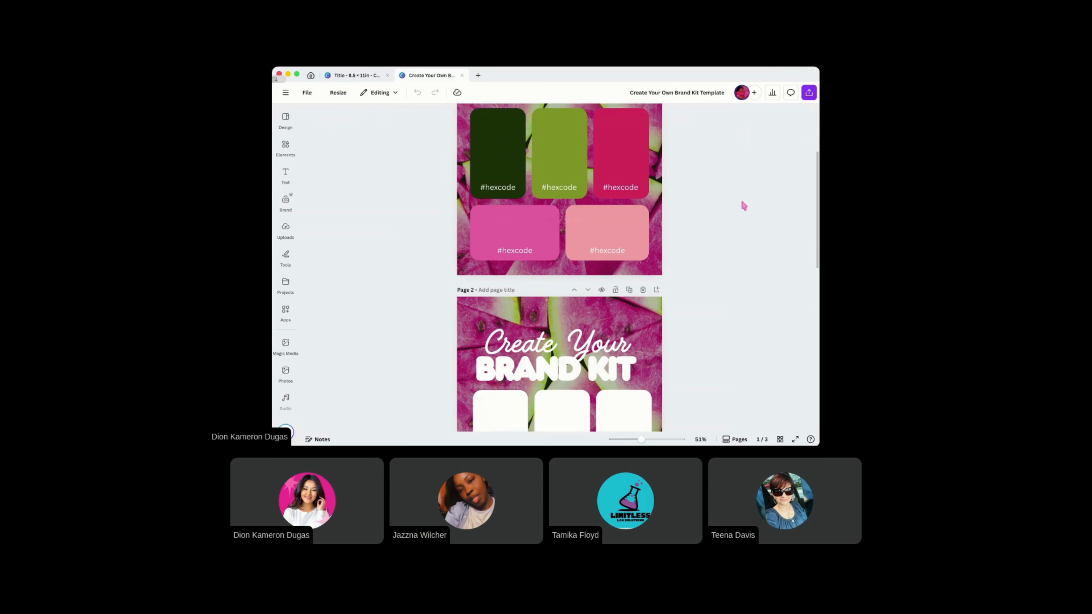
scroll(750, 210, up, 2)
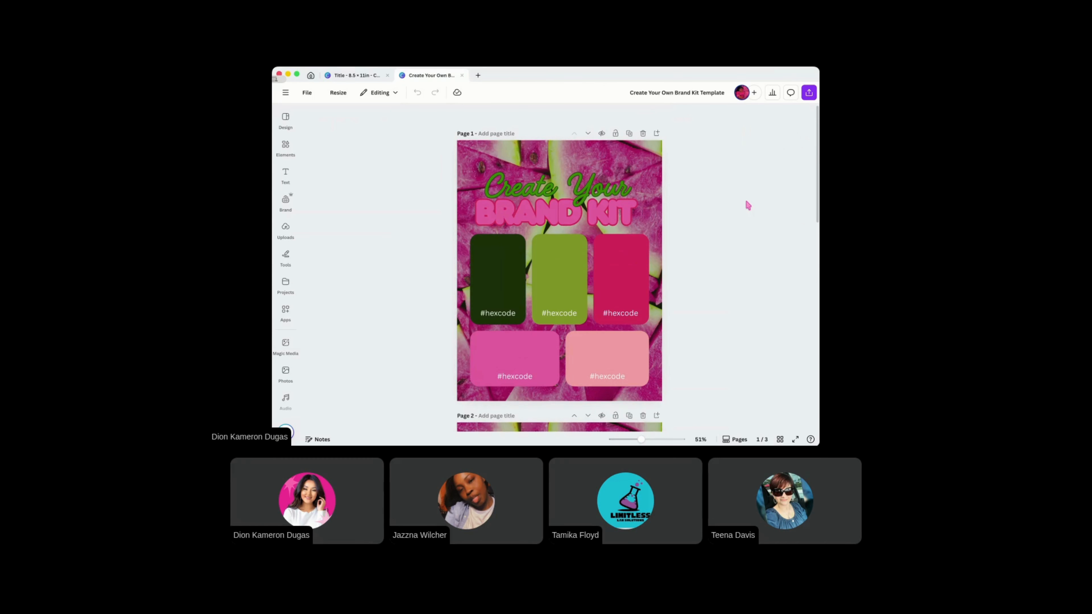
Look over the brand kit template's first pages, examining the color swatches with their #hexcode labels
scroll(751, 199, down, 2)
scroll(751, 199, up, 2)
scroll(756, 208, up, 1)
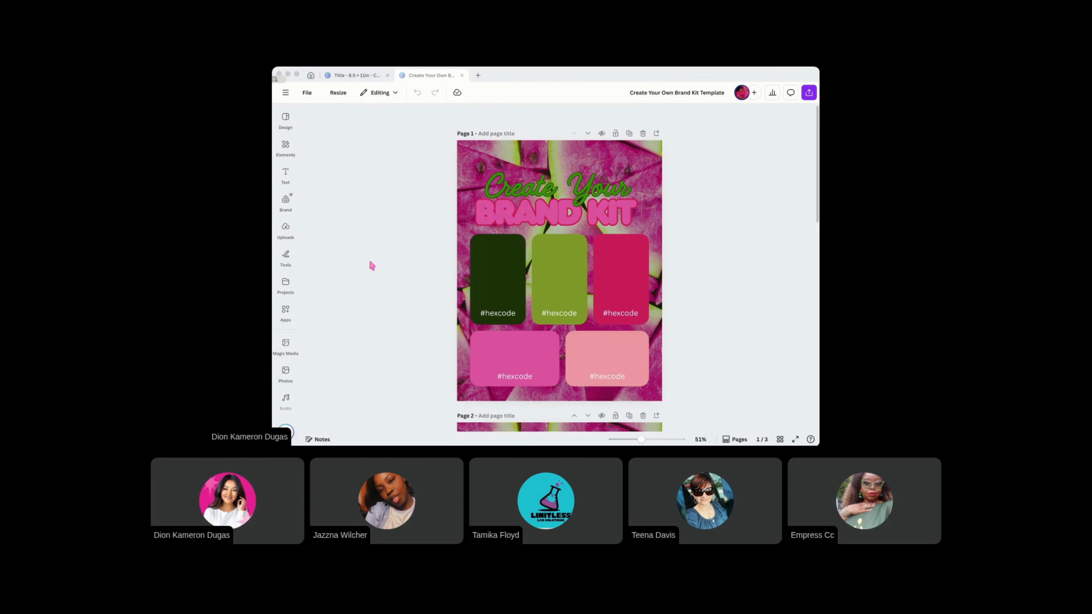
scroll(474, 249, down, 2)
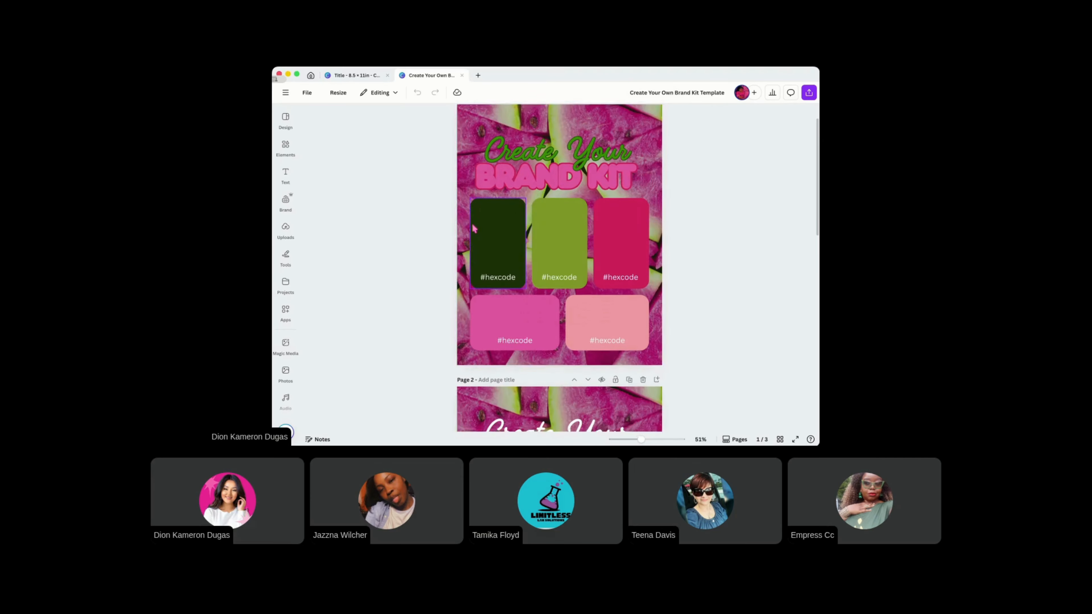
scroll(474, 228, down, 2)
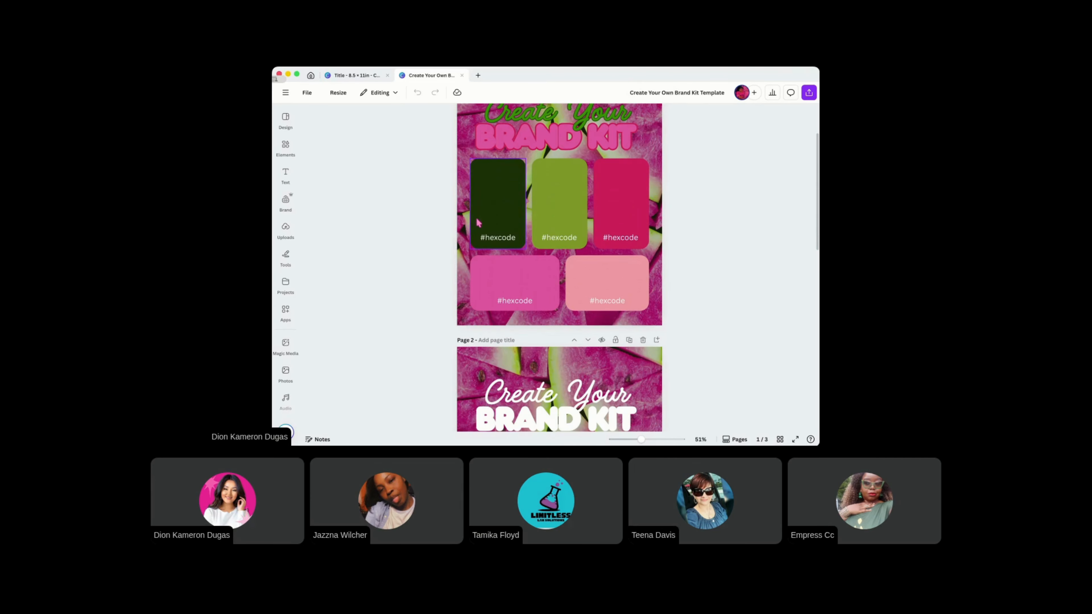
scroll(477, 215, down, 3)
scroll(486, 213, up, 5)
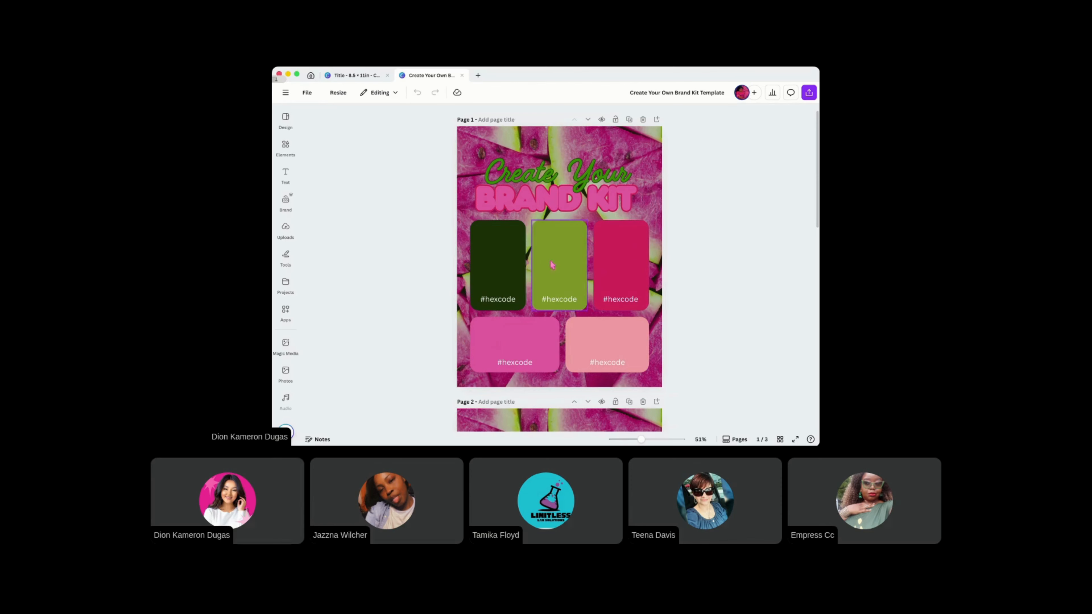
Copy the dark green swatch's hex color code and replace its placeholder label on page 1 with #1e3009
click(511, 281)
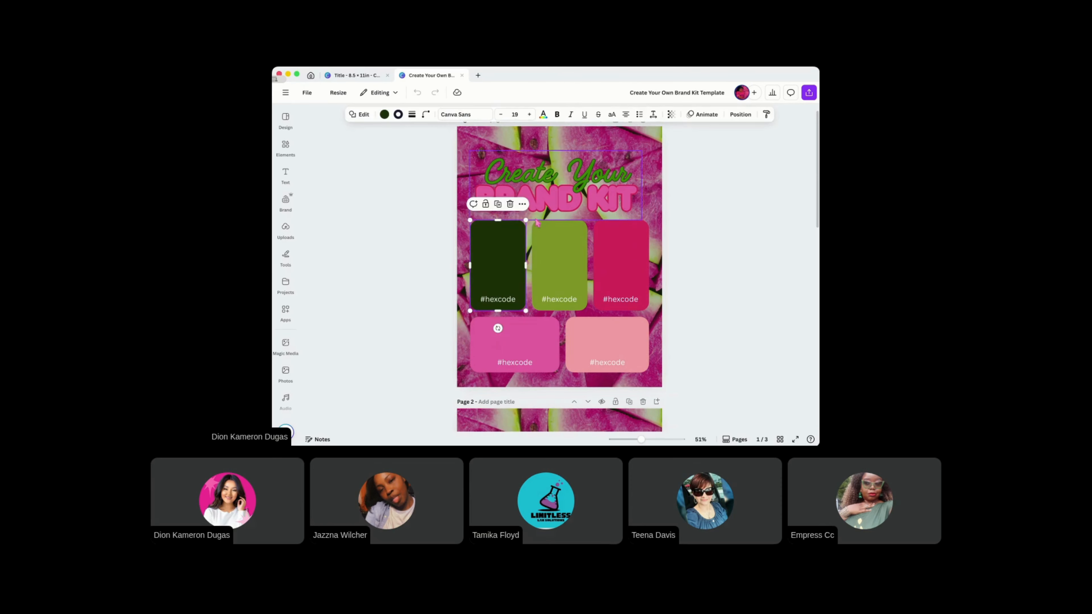
click(385, 114)
click(313, 192)
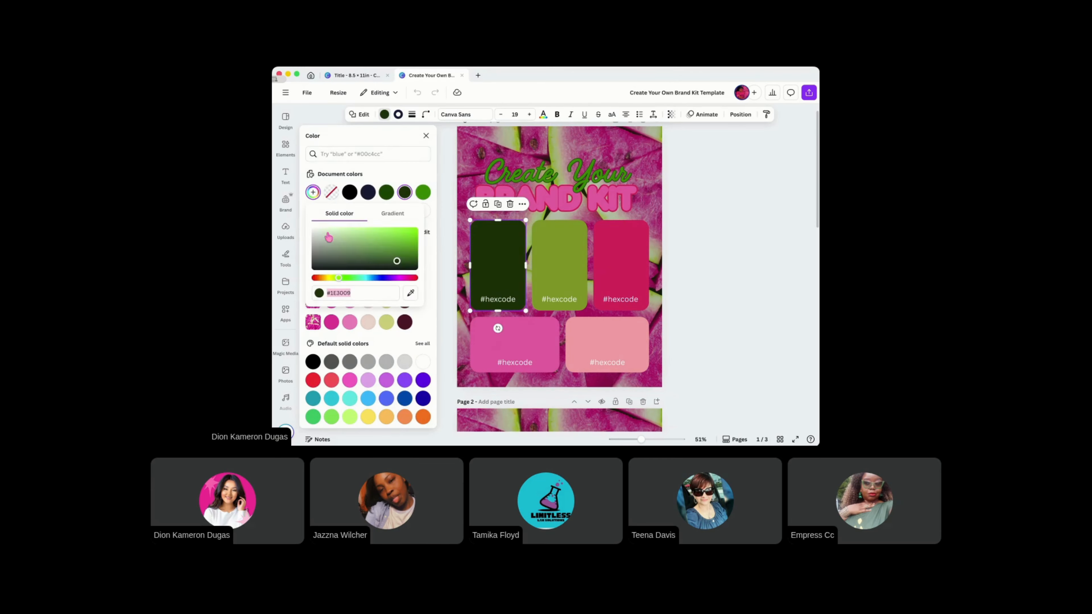
right_click(342, 297)
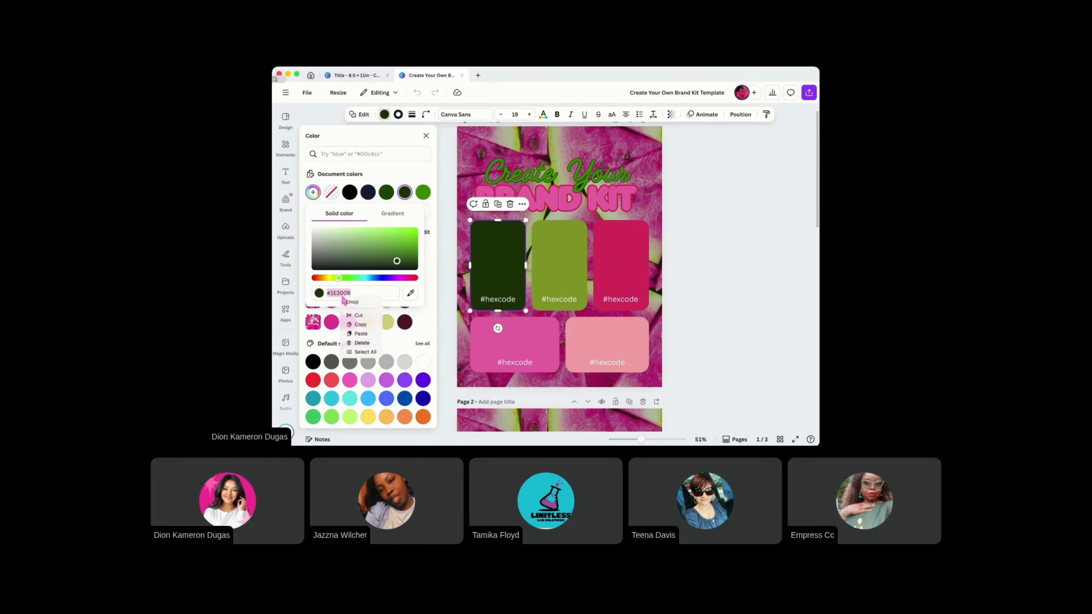
click(361, 324)
double_click(498, 300)
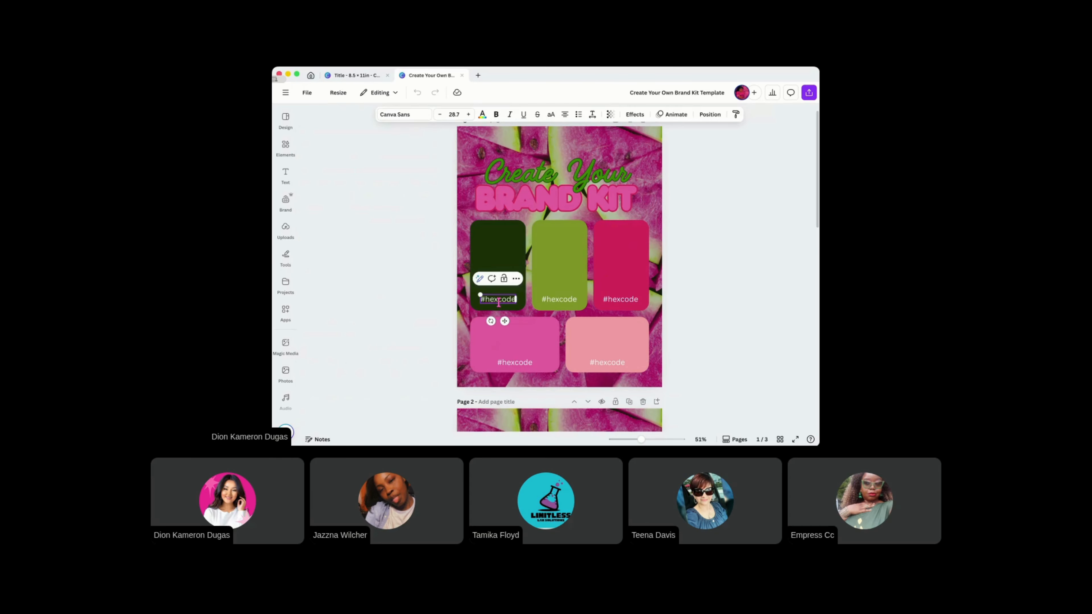
right_click(499, 303)
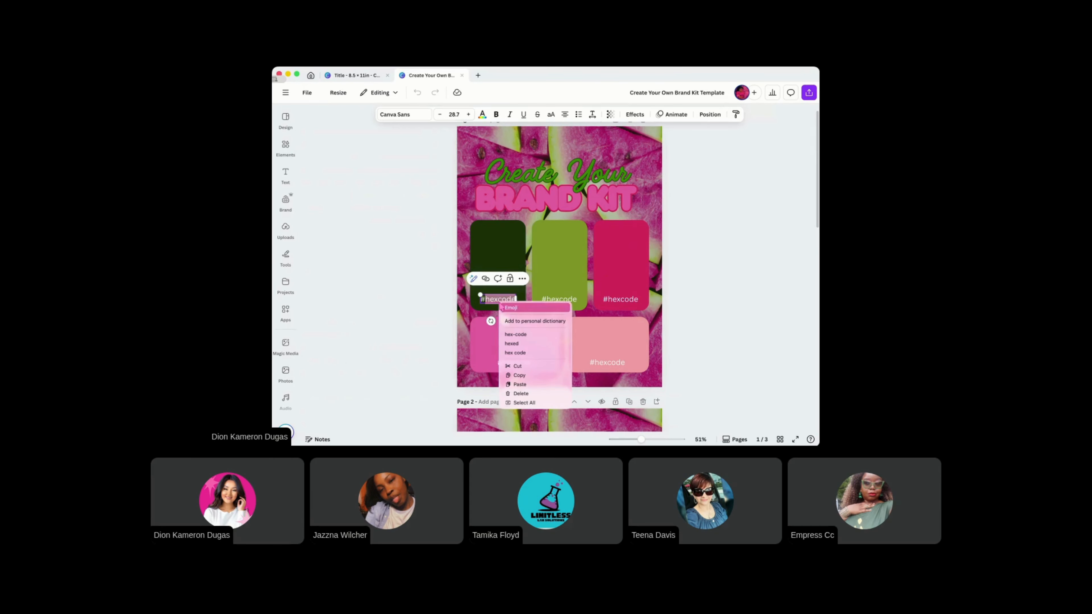
click(529, 384)
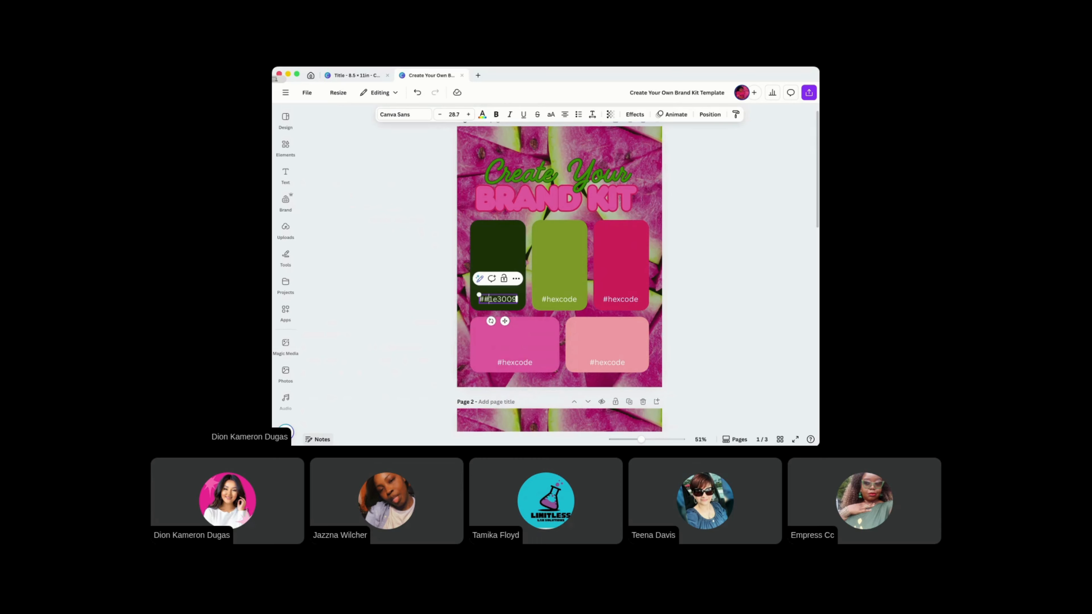
key(BackSpace)
click(433, 275)
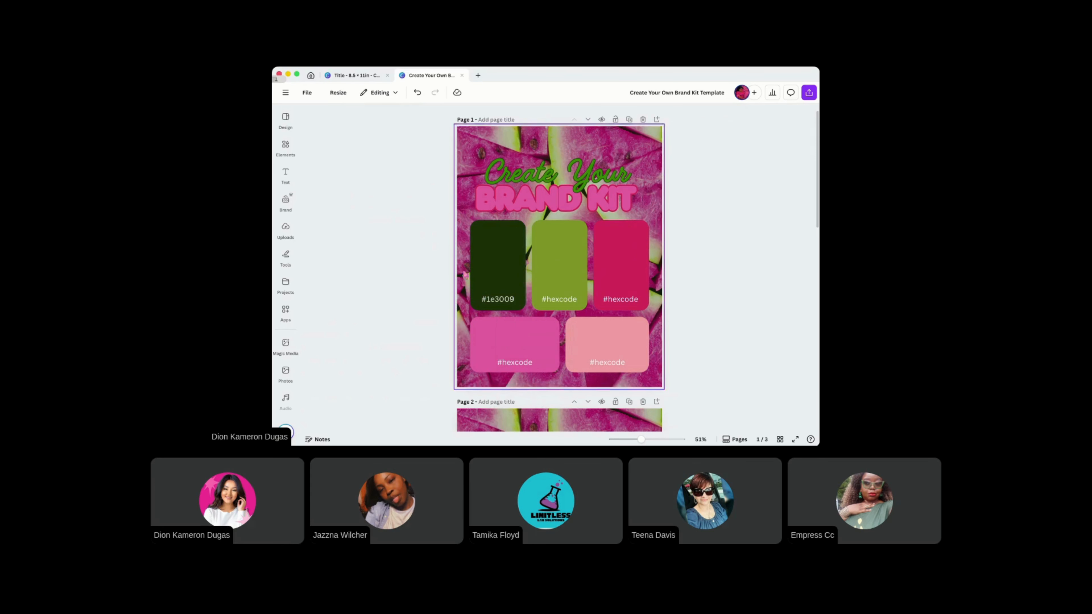
Copy the yellow-green swatch's hex color code and replace its placeholder label with #7f9327
click(572, 281)
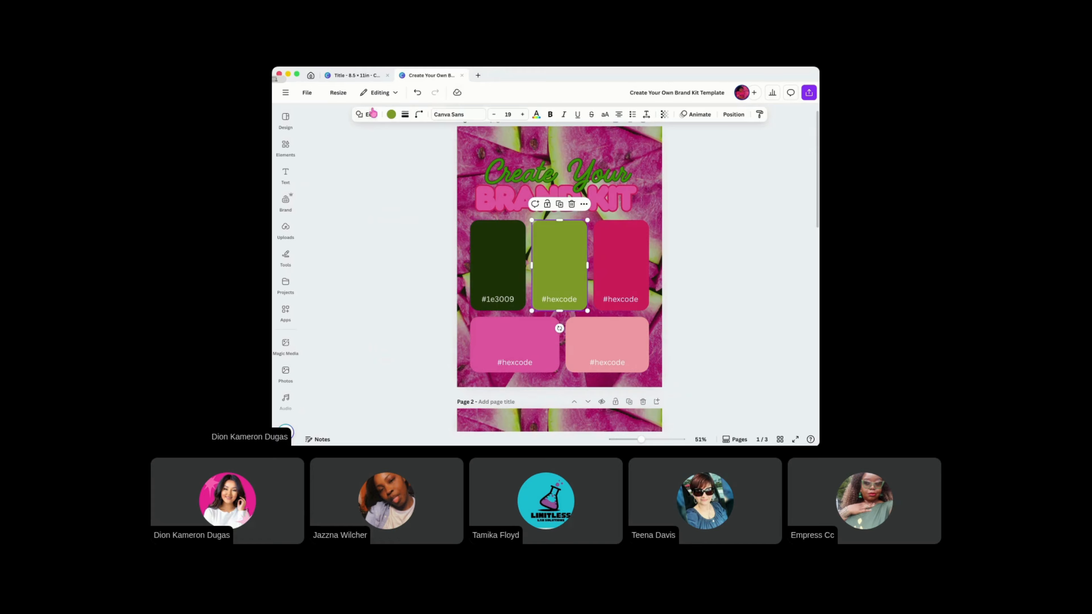
click(390, 115)
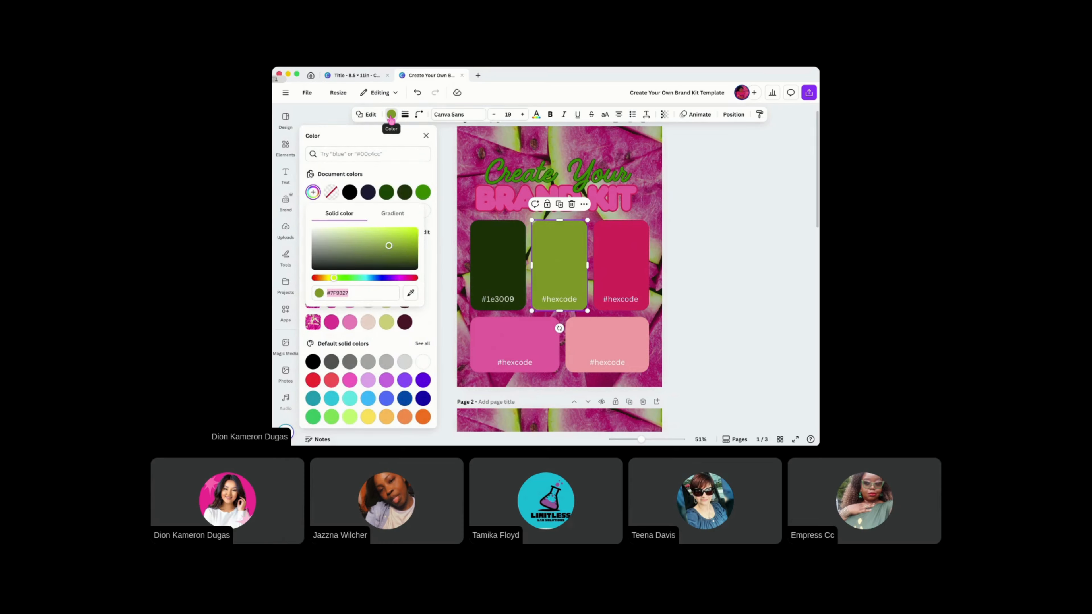
click(415, 179)
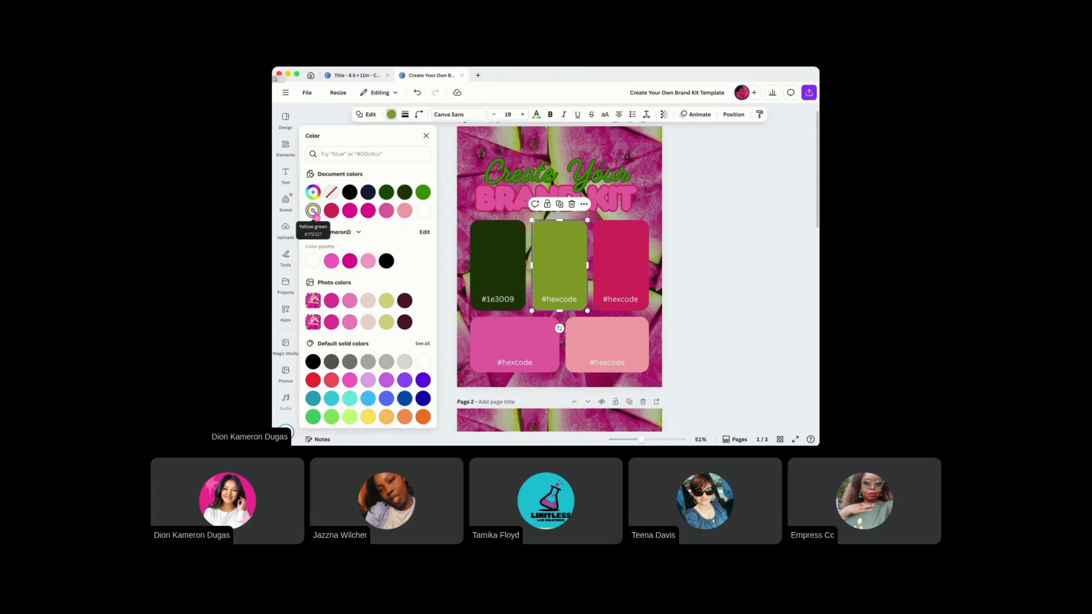
click(314, 211)
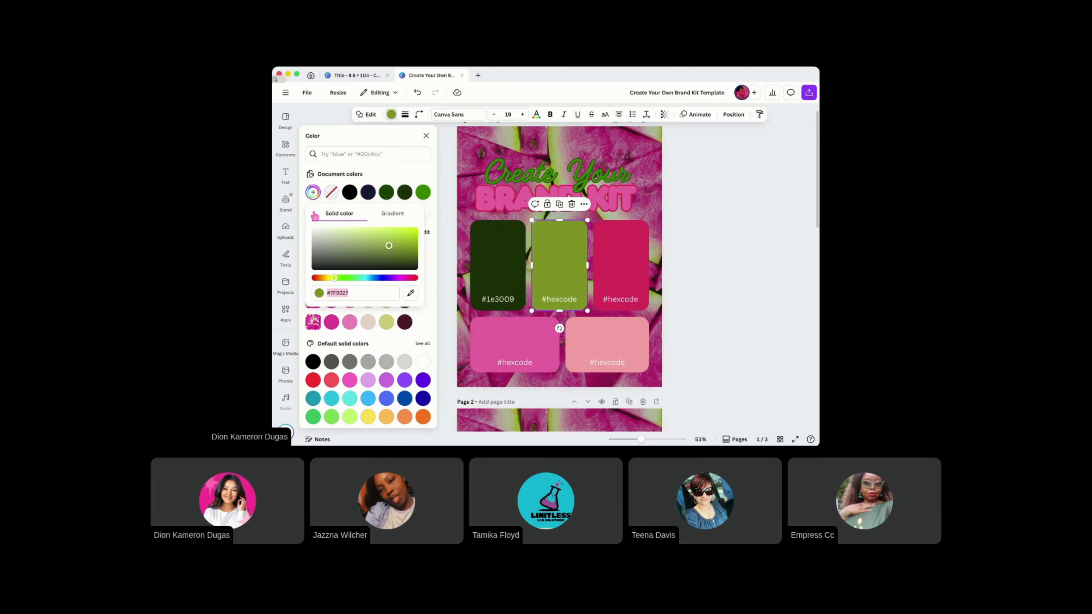
click(342, 295)
double_click(558, 302)
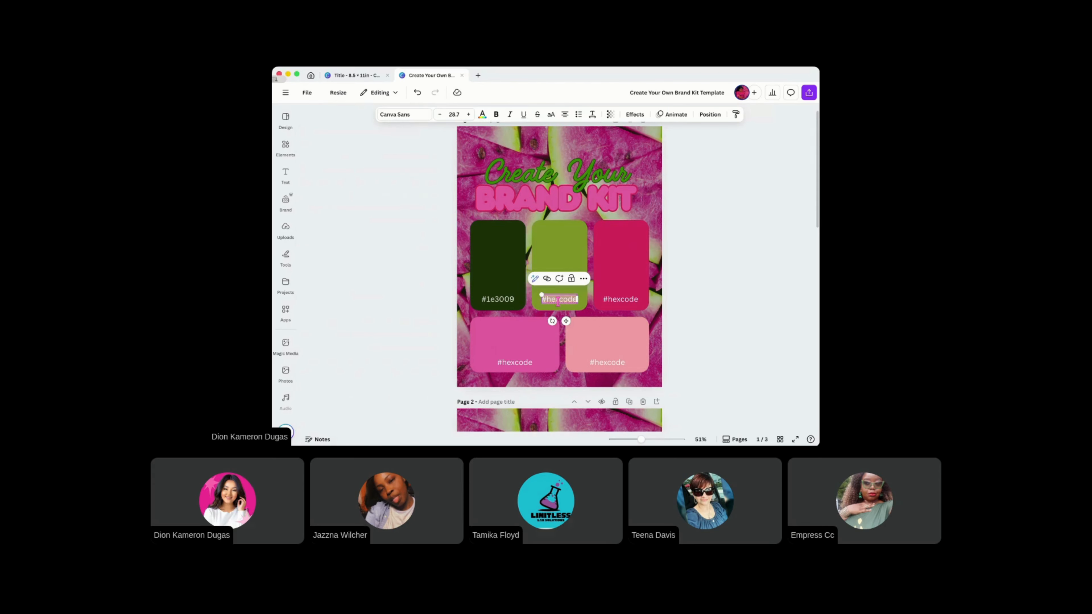
text(#7f9327)
click(670, 283)
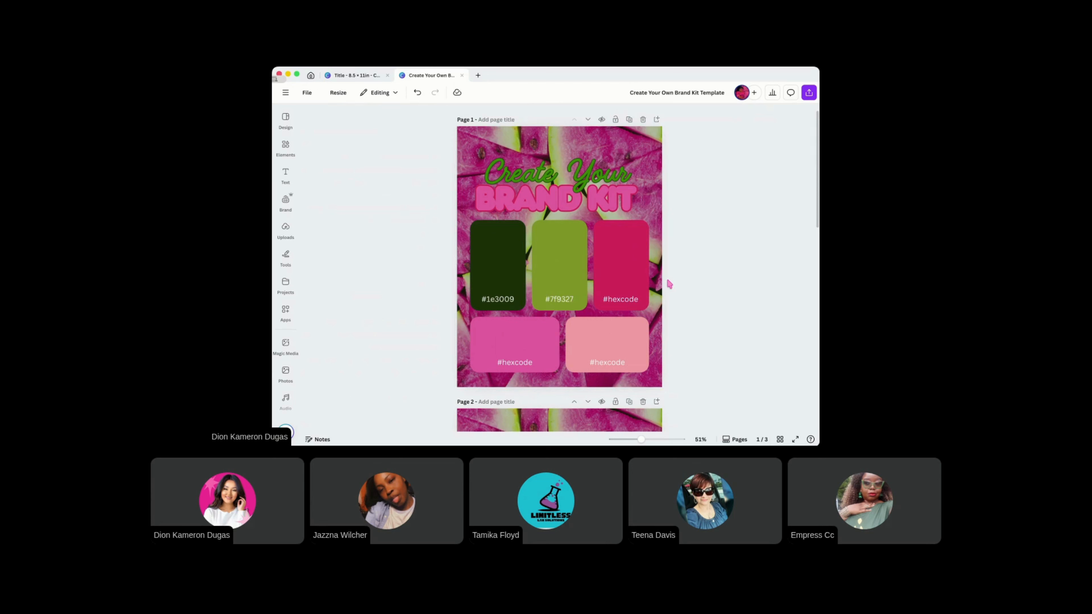
Copy the crimson swatch's hex color code and replace its placeholder label on page 1 with #d92f5c
click(638, 287)
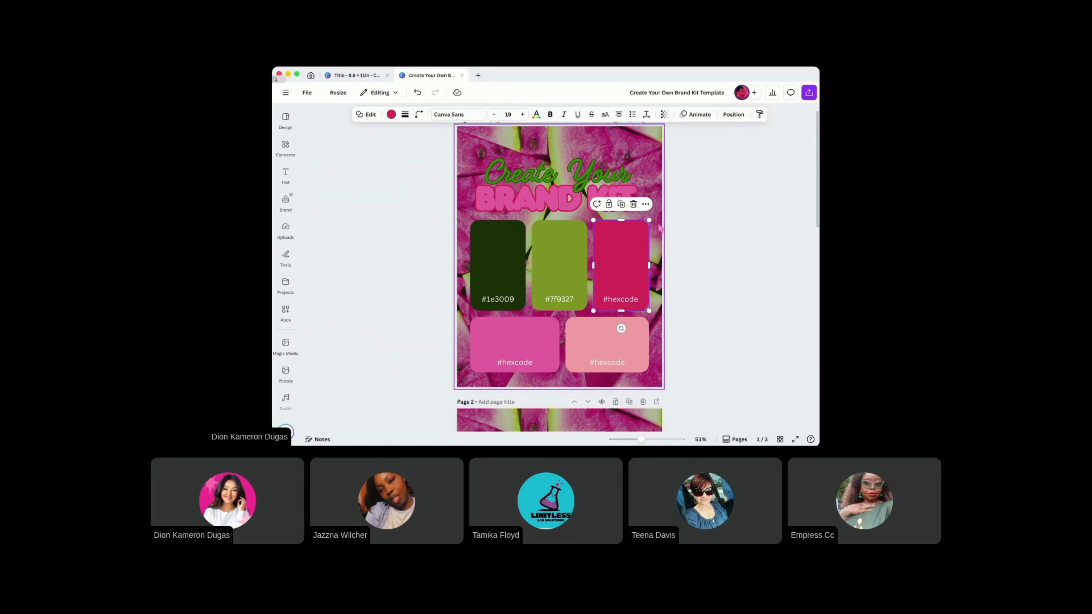
key(super+Tab)
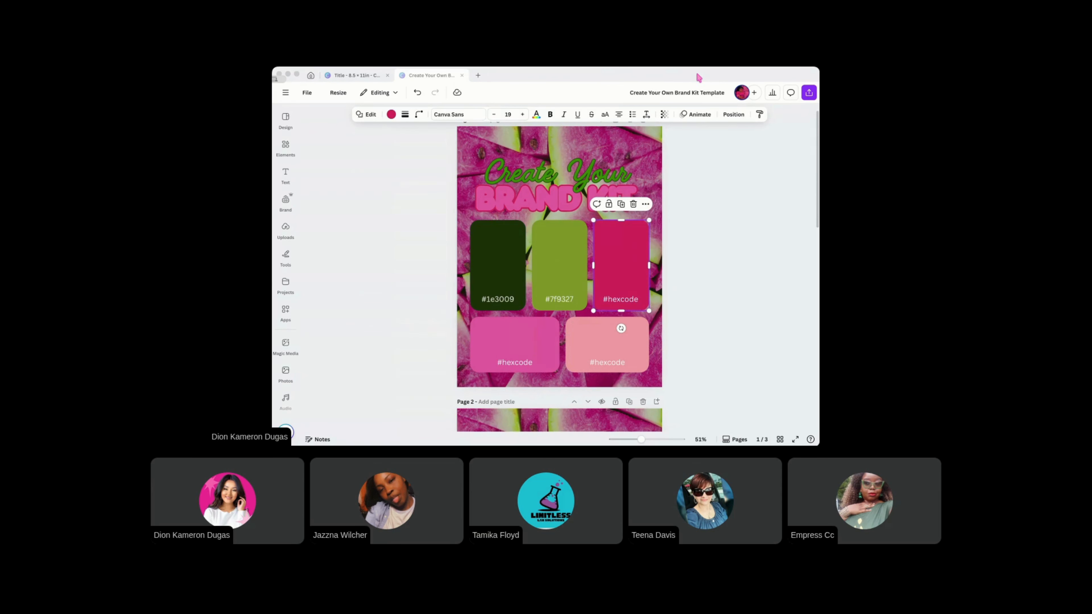
click(348, 162)
click(391, 114)
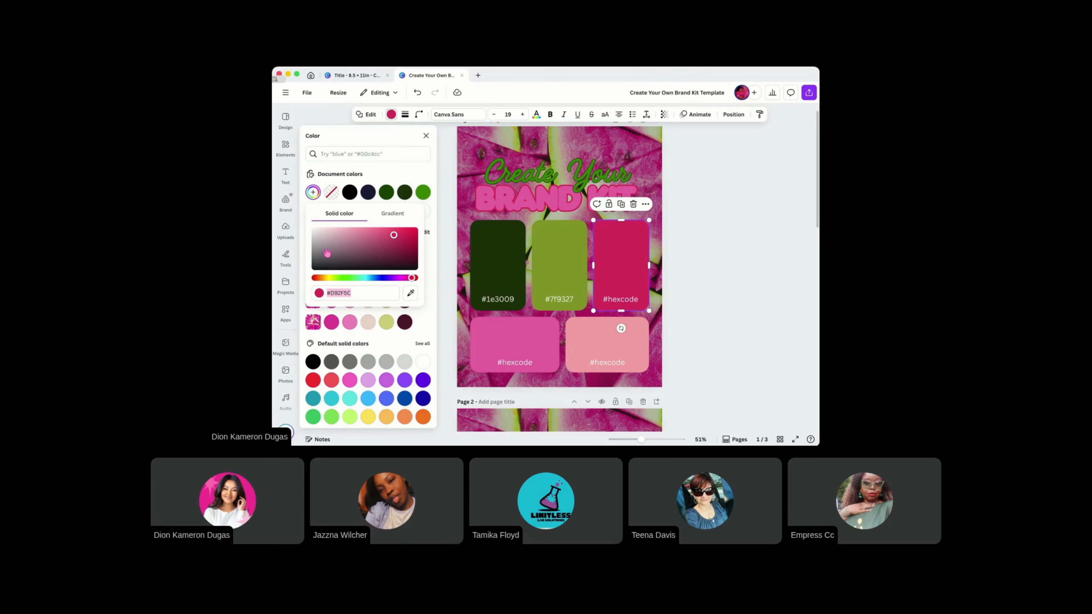
double_click(627, 299)
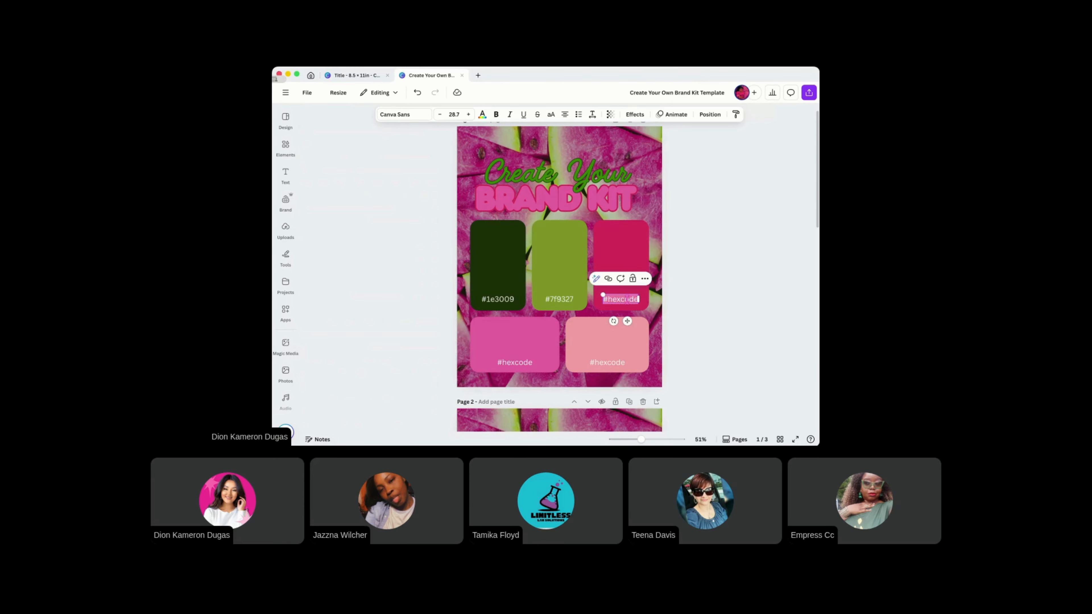
text(#d92f5c)
click(705, 279)
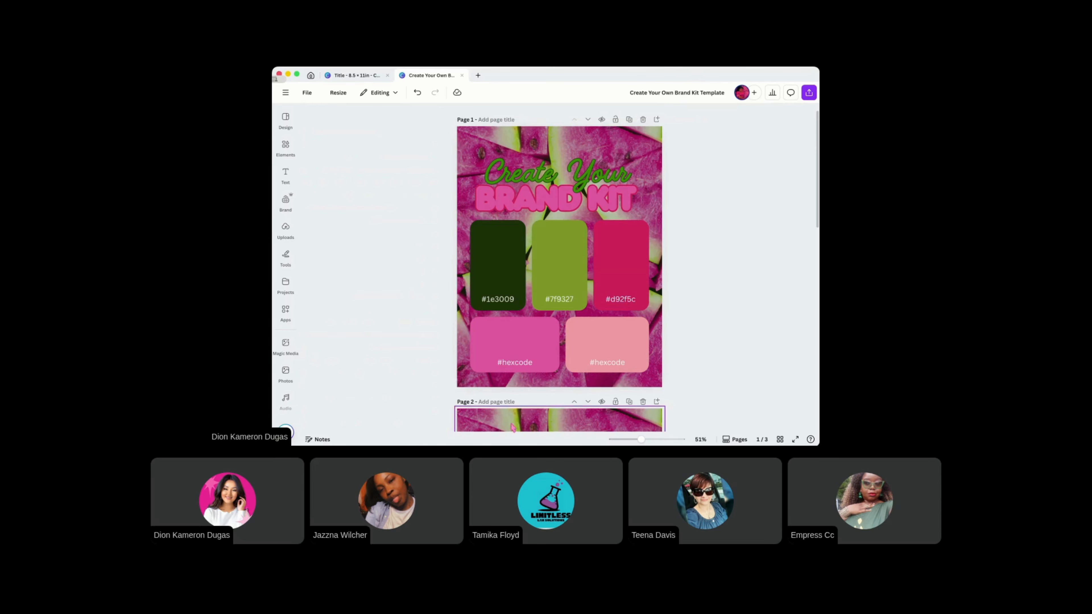
Copy the orchid pink swatch's hex color code and replace its placeholder label with #e863a1
scroll(627, 224, down, 1)
click(524, 324)
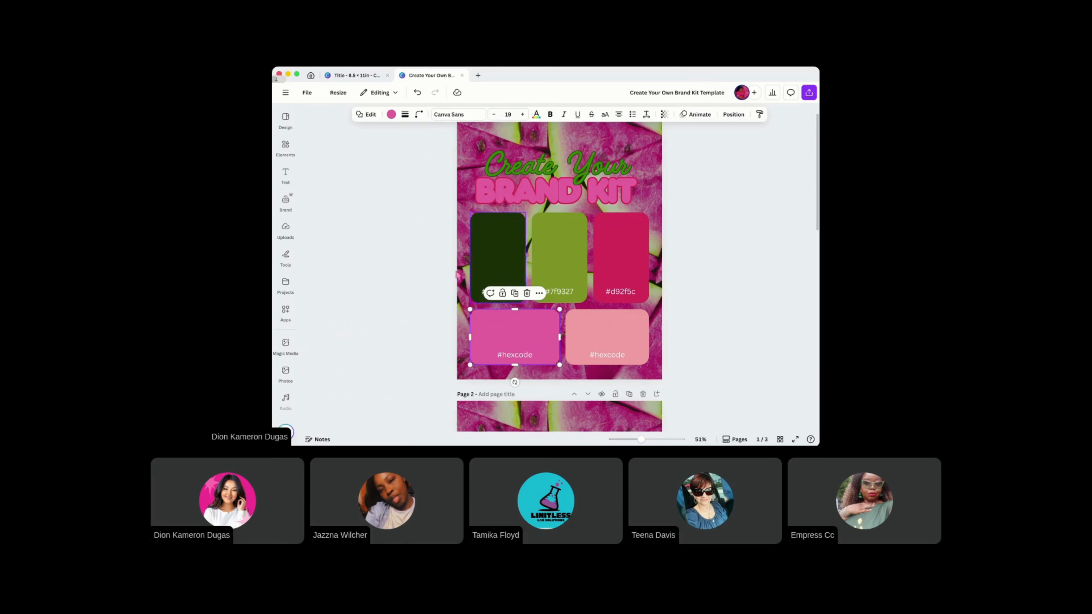
click(391, 114)
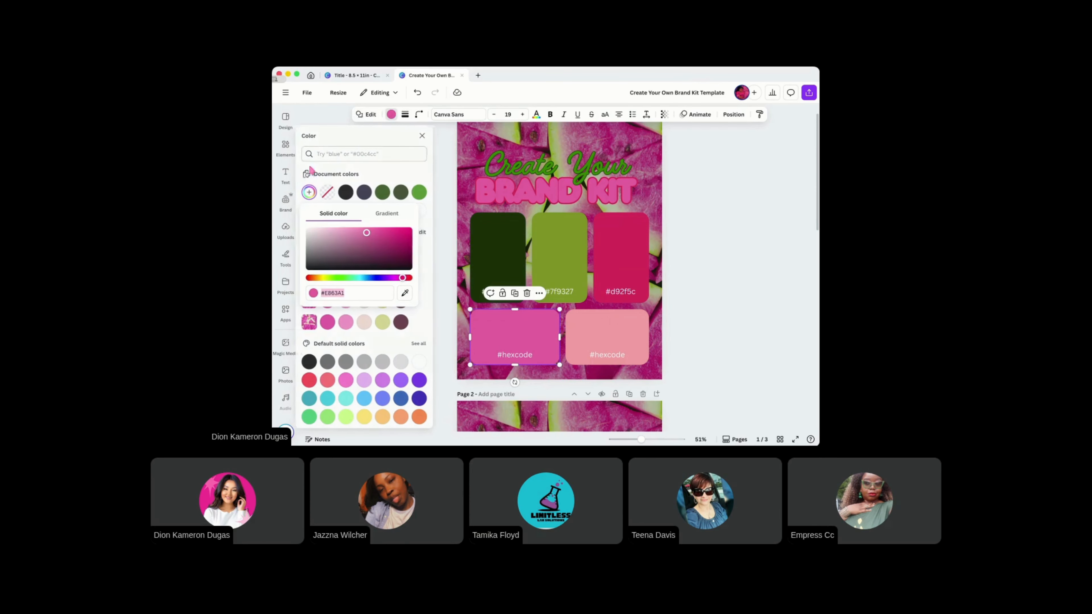
click(323, 302)
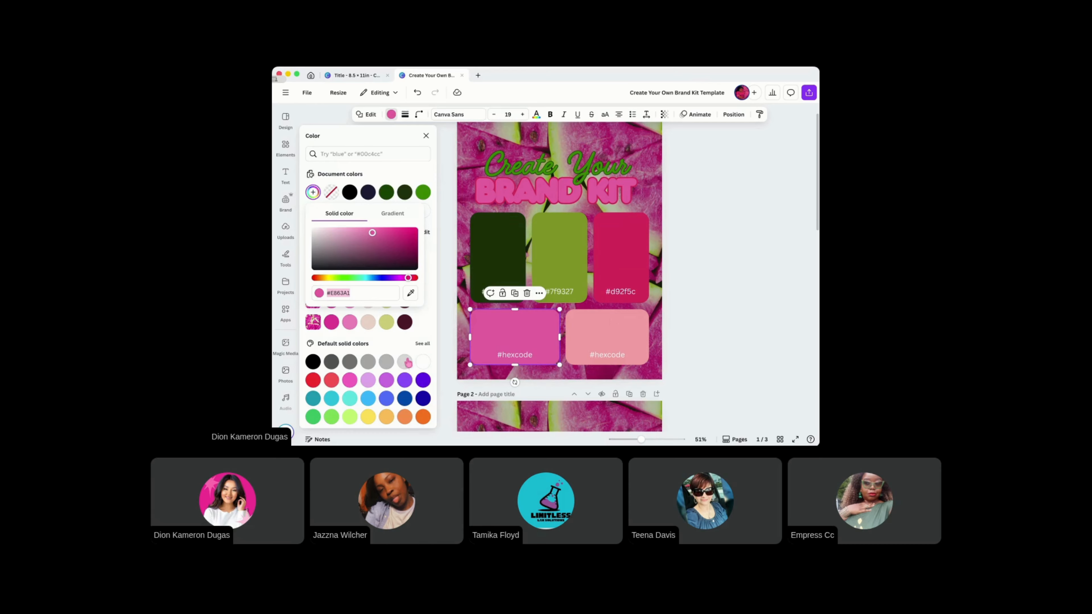
double_click(511, 364)
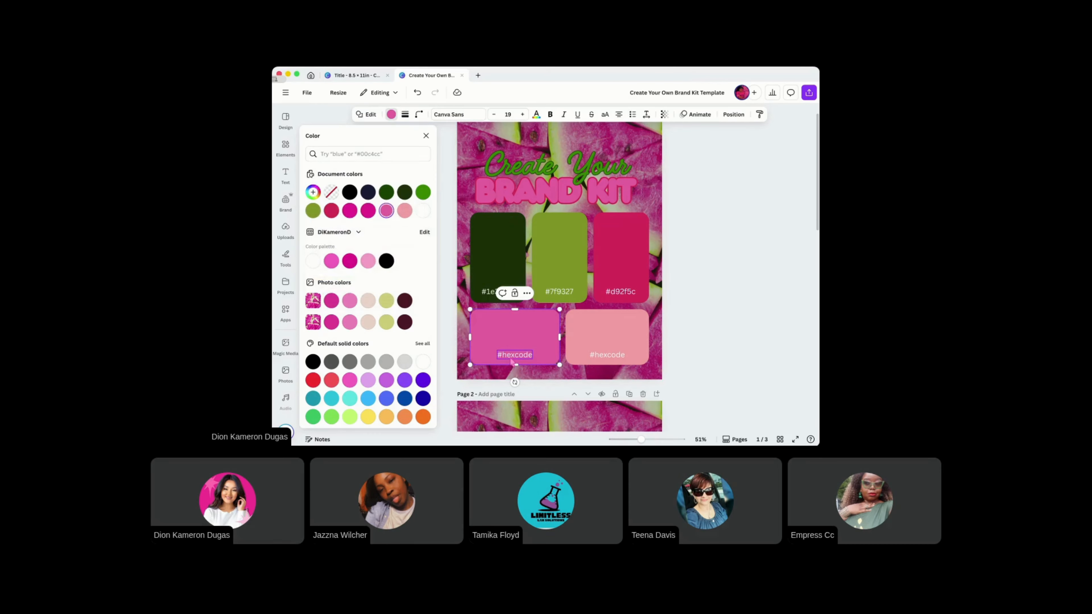
text(#e863a1)
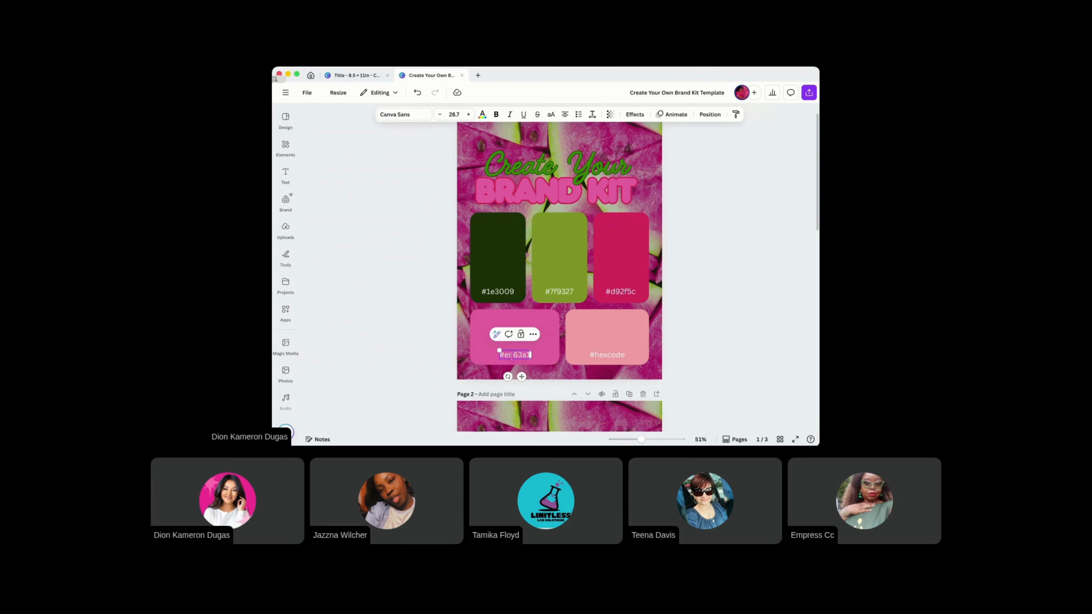
click(447, 372)
Copy the salmon pink swatch's hex color code and replace its placeholder label with #f5a1a4
click(604, 342)
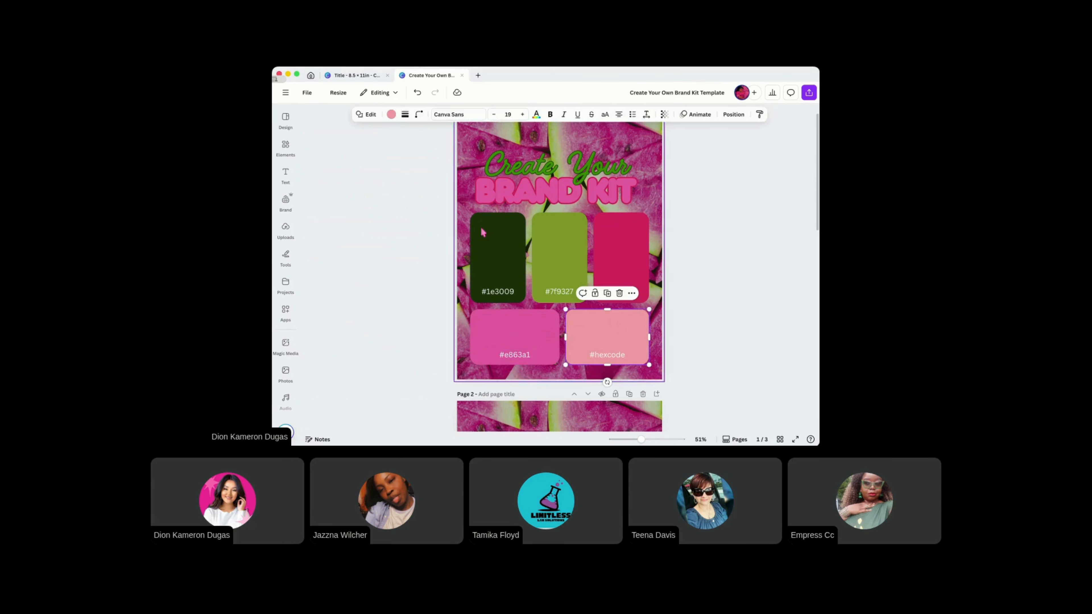
click(392, 114)
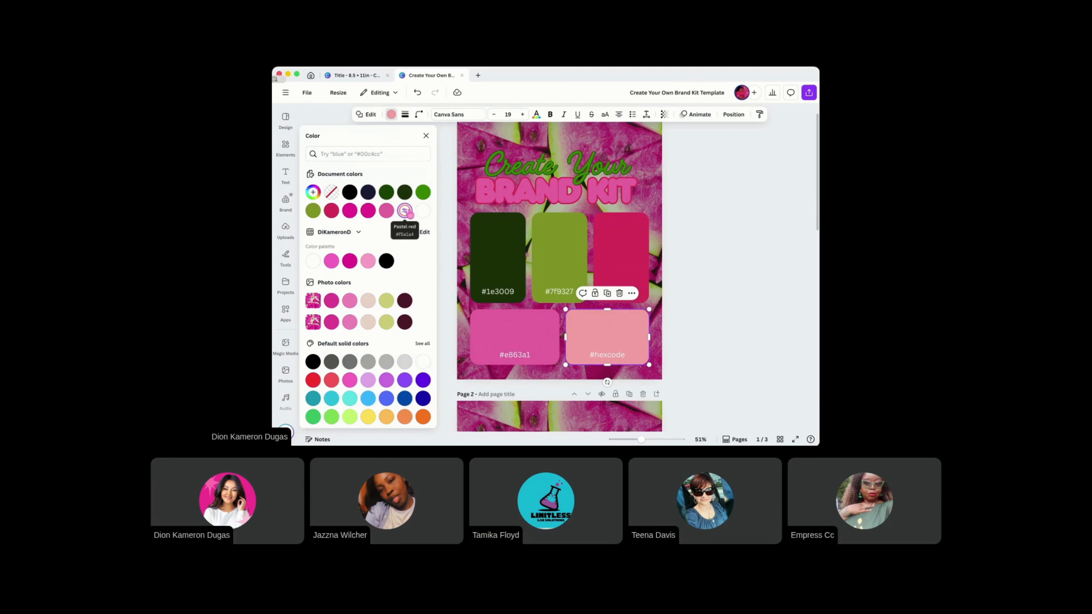
click(405, 212)
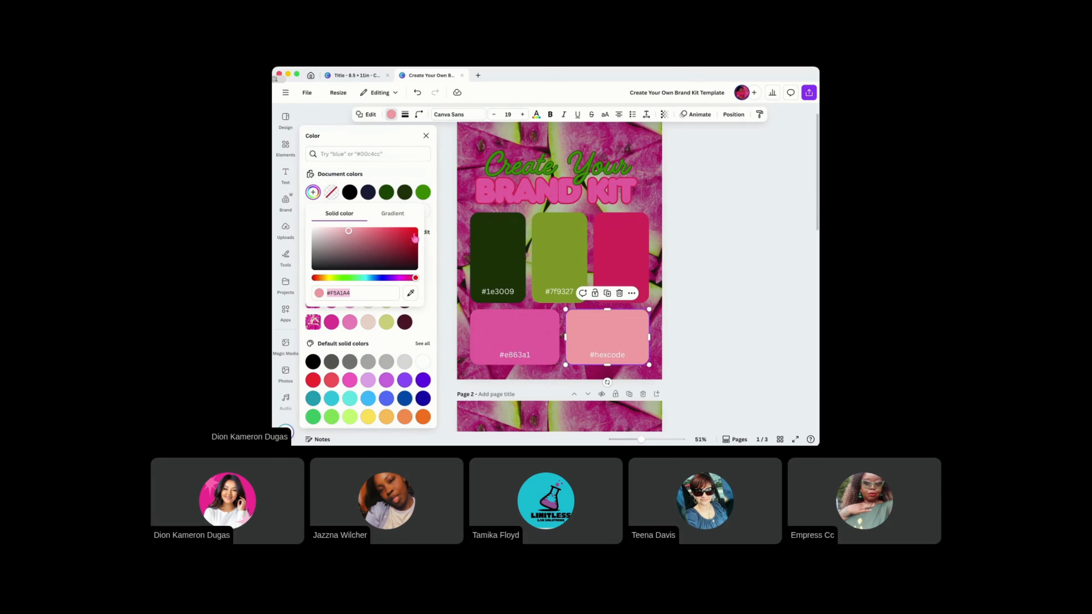
double_click(602, 355)
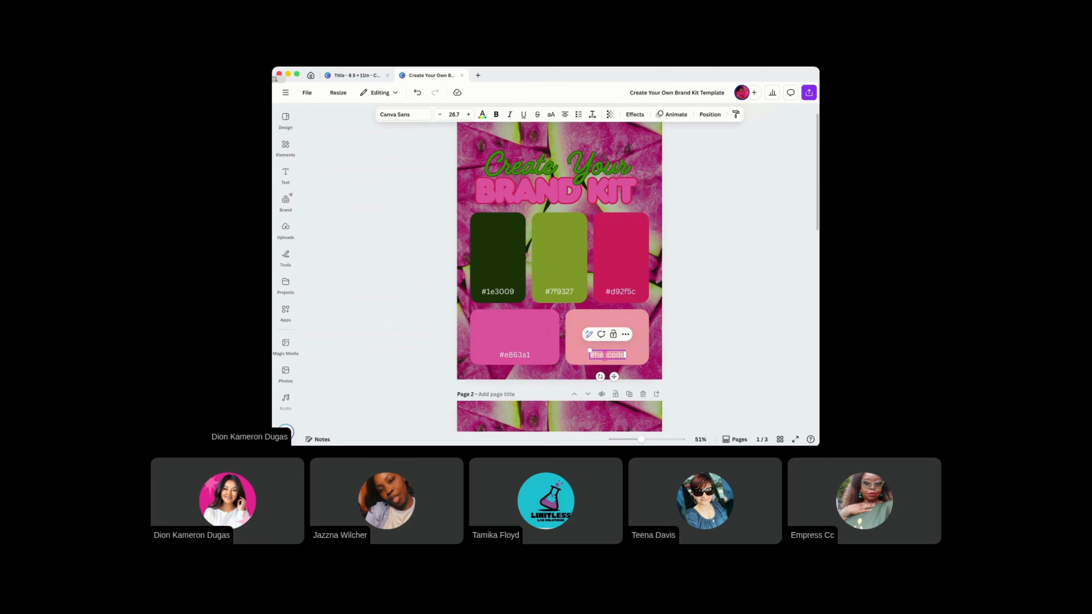
text(#f5a1a4)
click(695, 238)
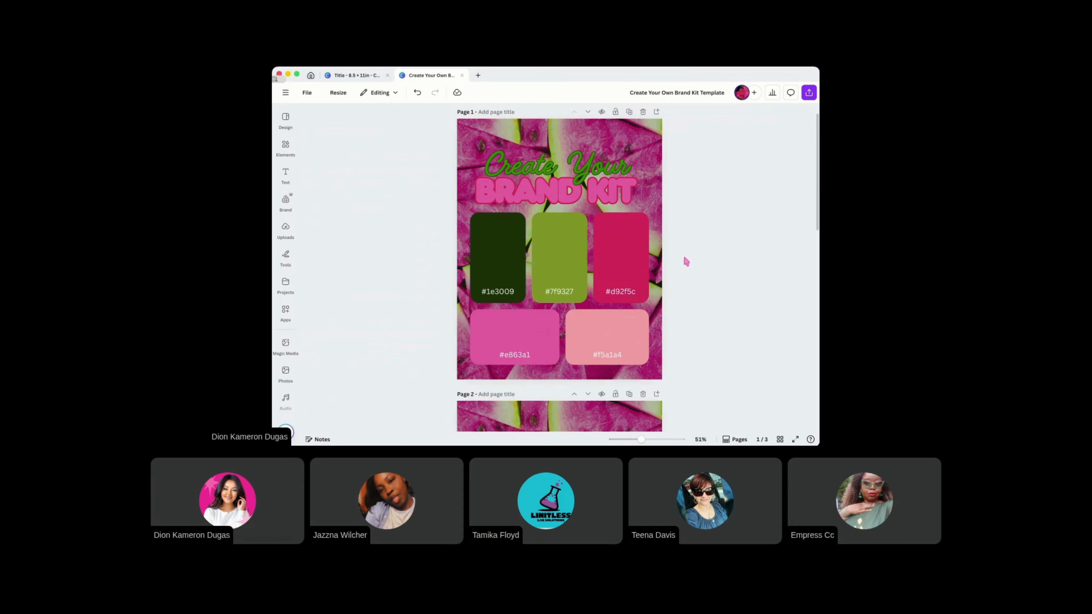
Look over the finished page 1 and the blank swatch layouts on pages 2 and 3 of the template
scroll(677, 254, up, 1)
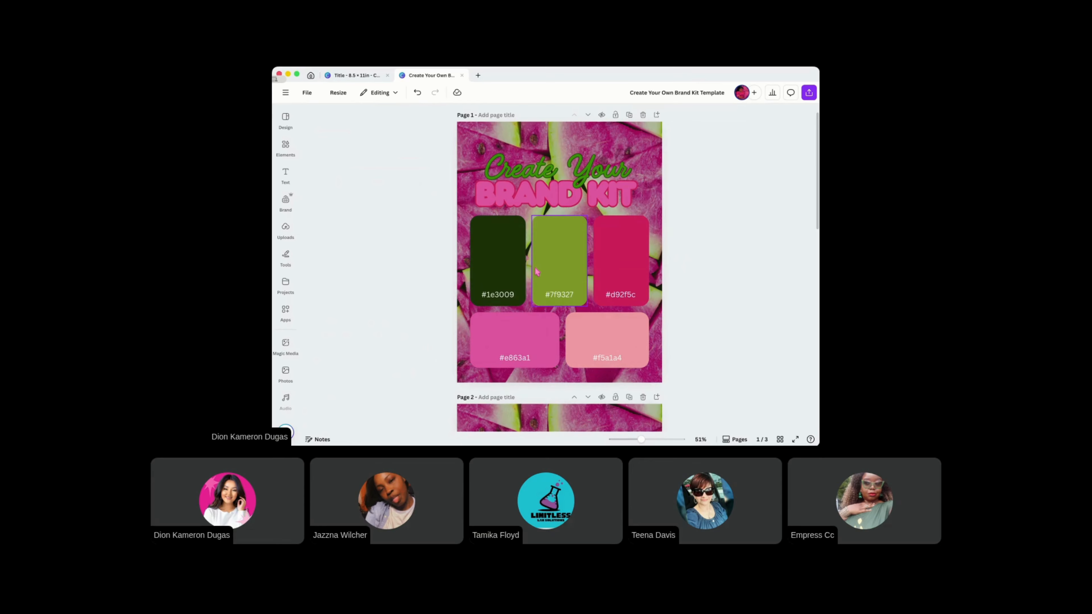
scroll(537, 271, down, 5)
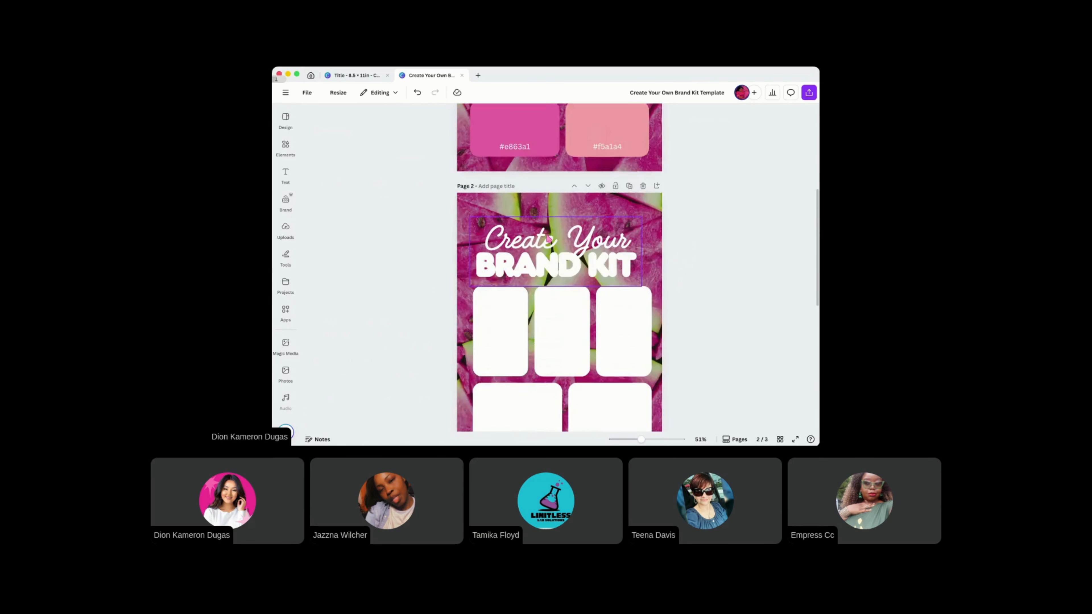
scroll(548, 237, down, 3)
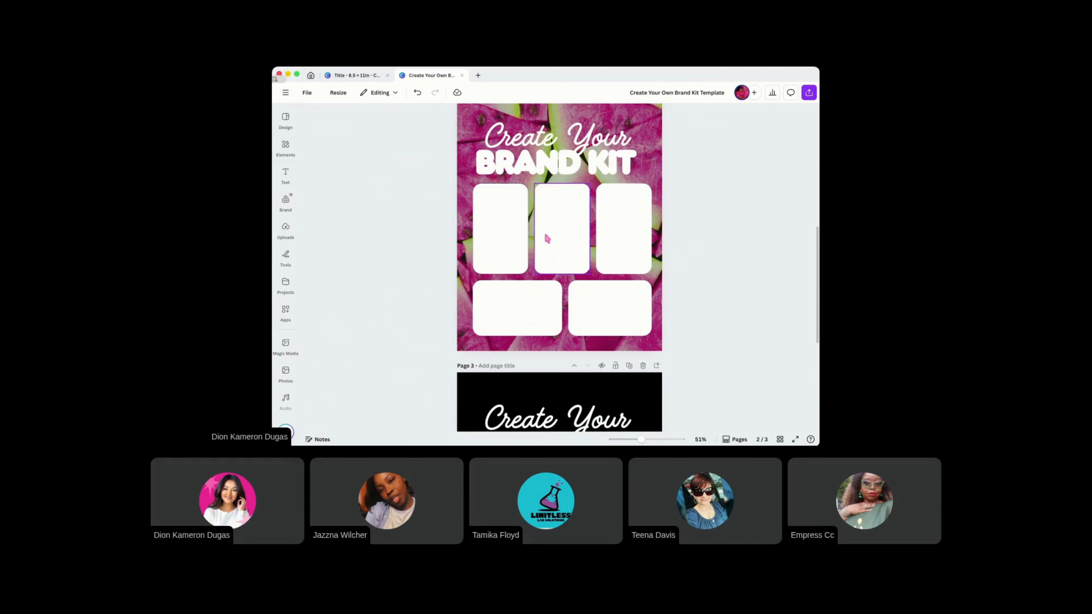
scroll(545, 235, up, 1)
scroll(555, 236, down, 10)
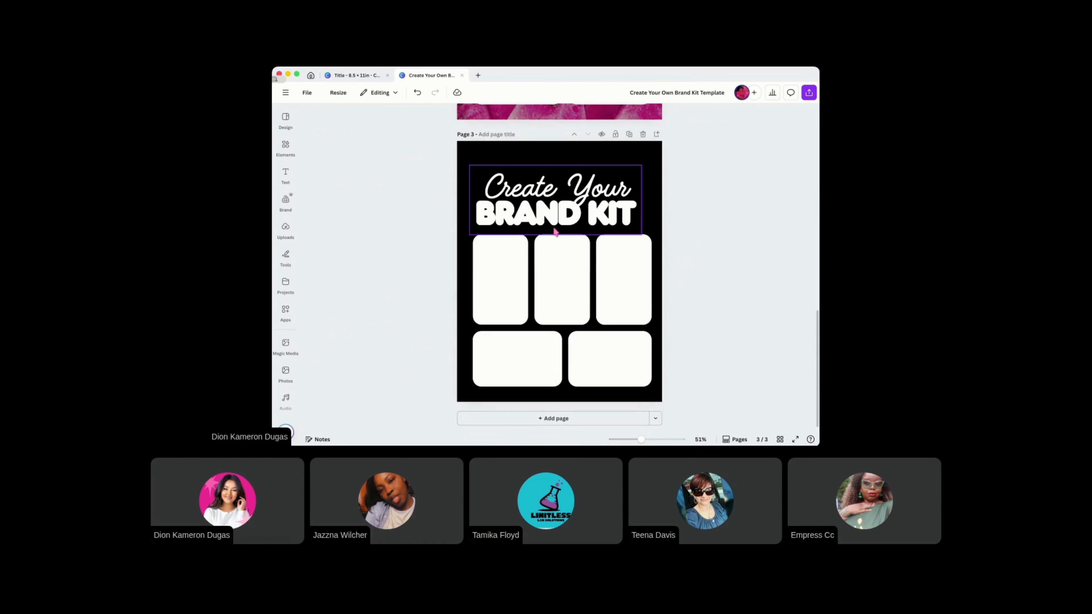
scroll(553, 231, up, 10)
scroll(532, 224, up, 1)
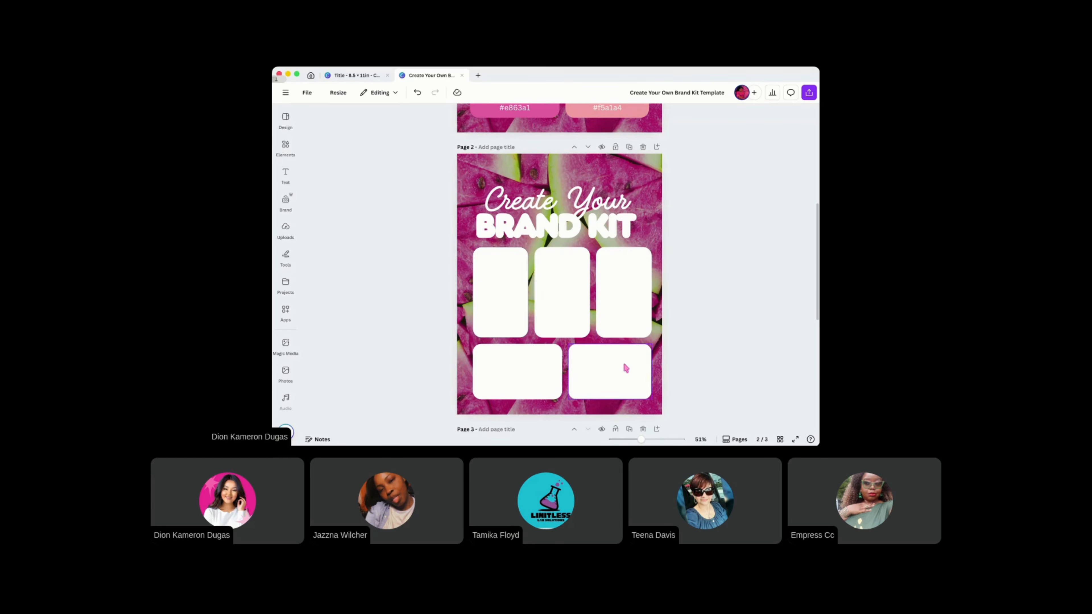
scroll(424, 227, up, 5)
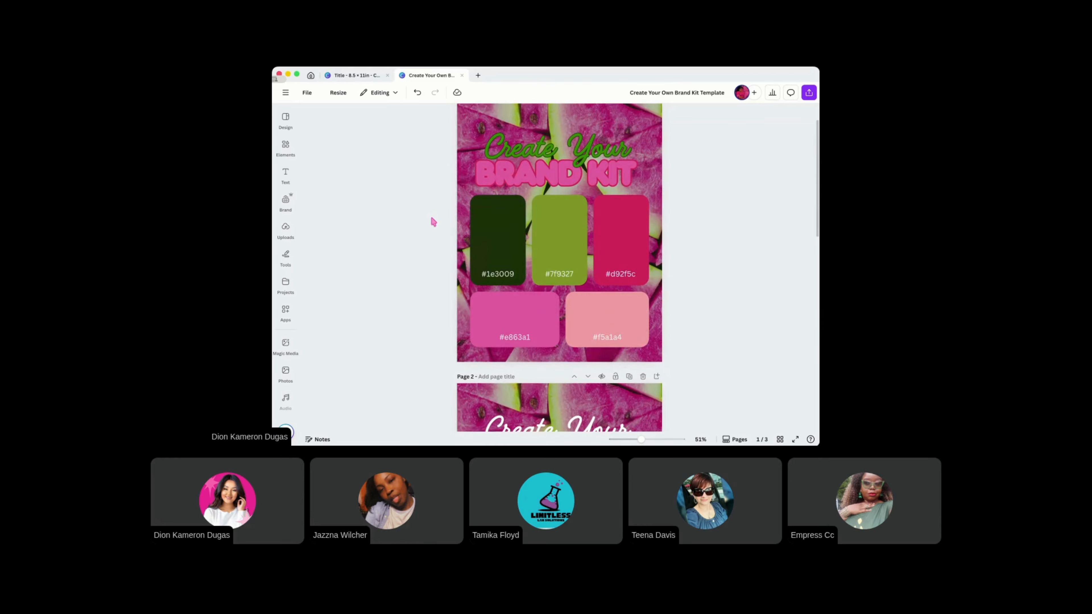
Undo the hex code label replacements in the brand kit template
key(super+z)
key(super+z)
key(super+z)
key(super+z)
key(super+z)
Make a copy of the Create Your Own Brand Kit Template from the home page's recent designs and open the copy
click(310, 76)
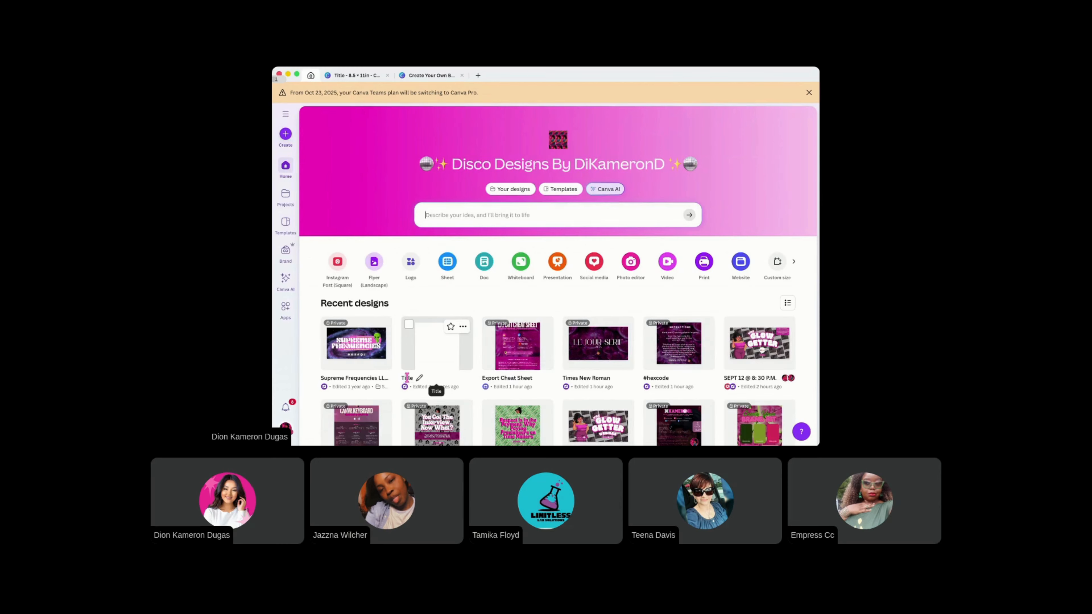
scroll(447, 340, down, 1)
scroll(447, 342, down, 5)
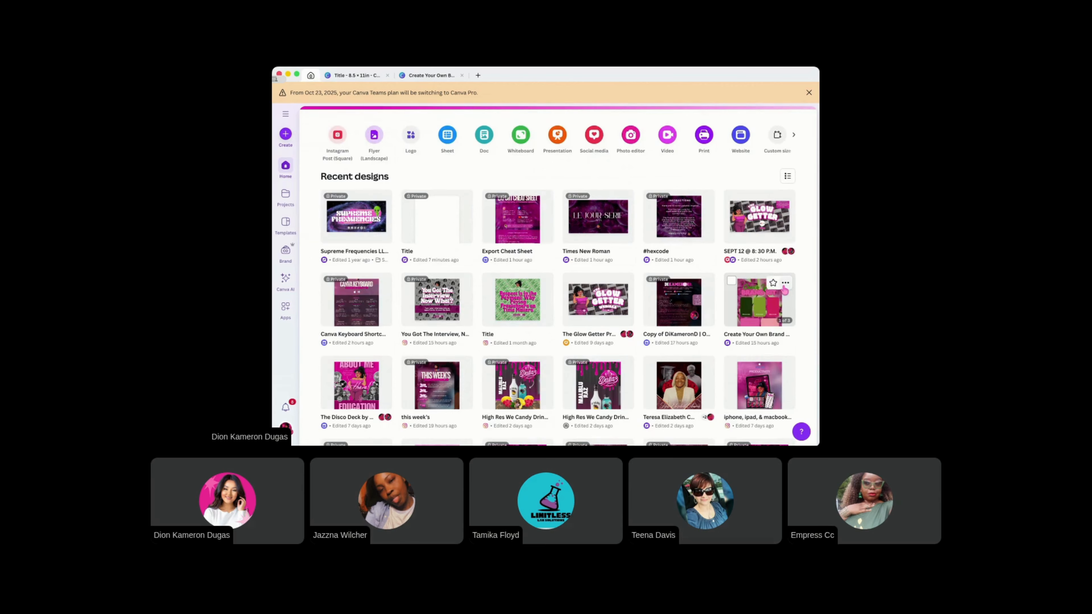
click(786, 283)
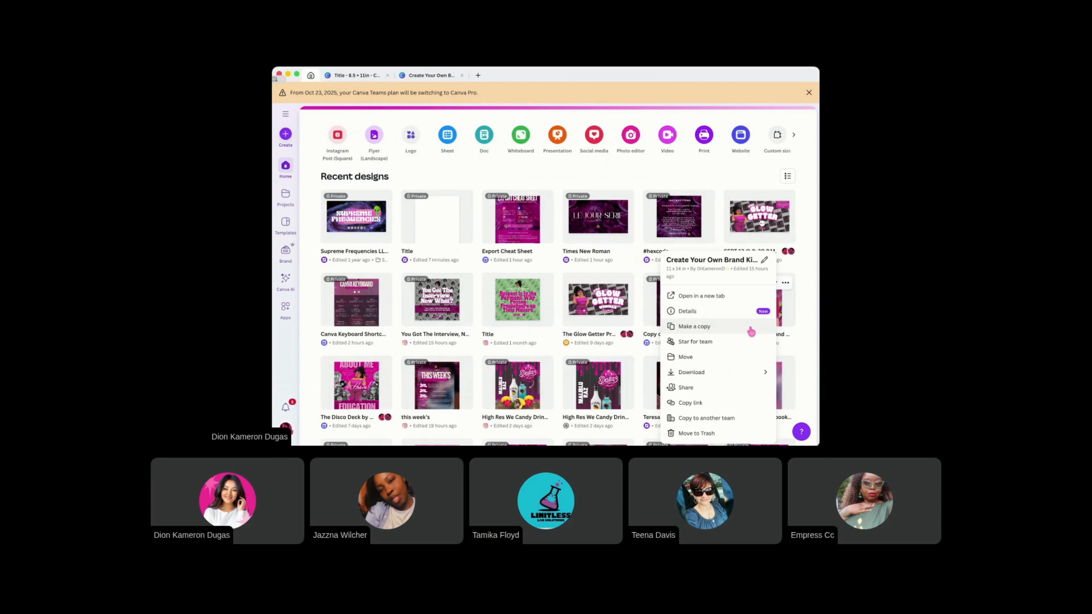
click(750, 329)
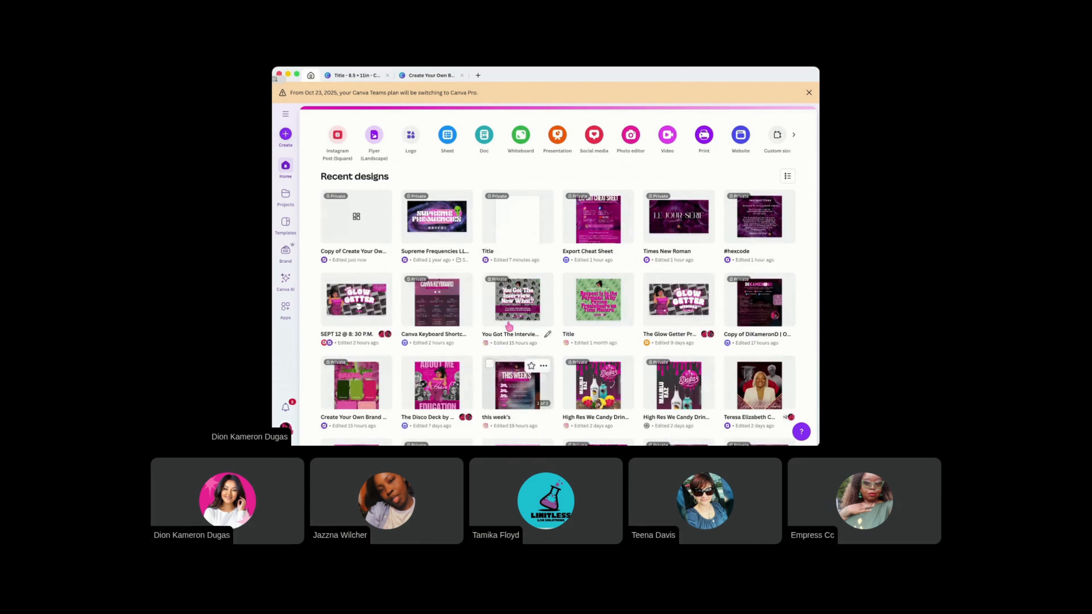
click(356, 240)
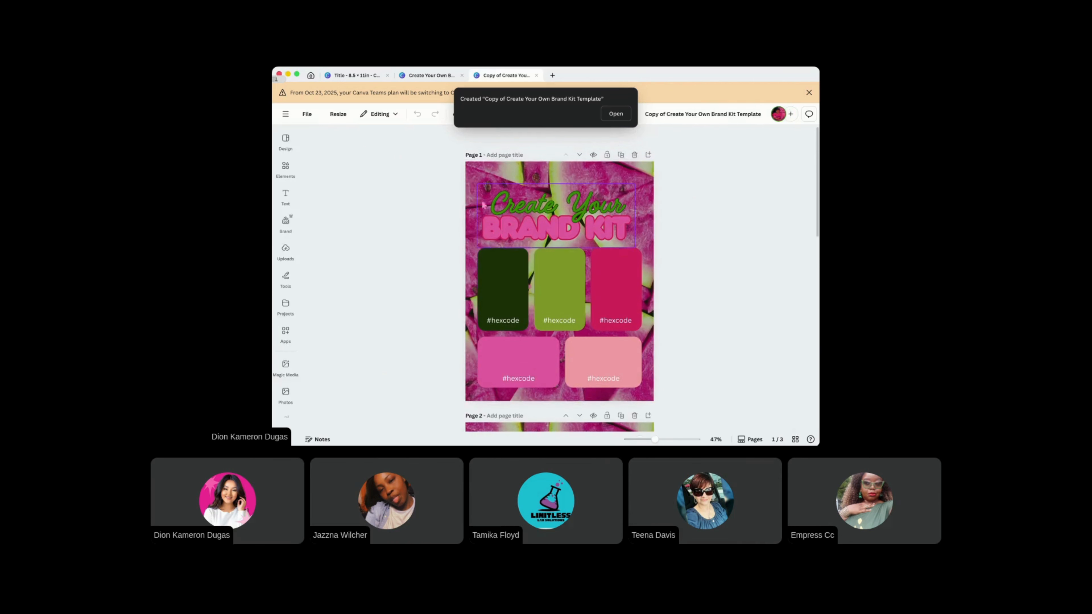
Select the first blank swatch on page 2 of the copy and apply the brand kit's color palette
click(516, 335)
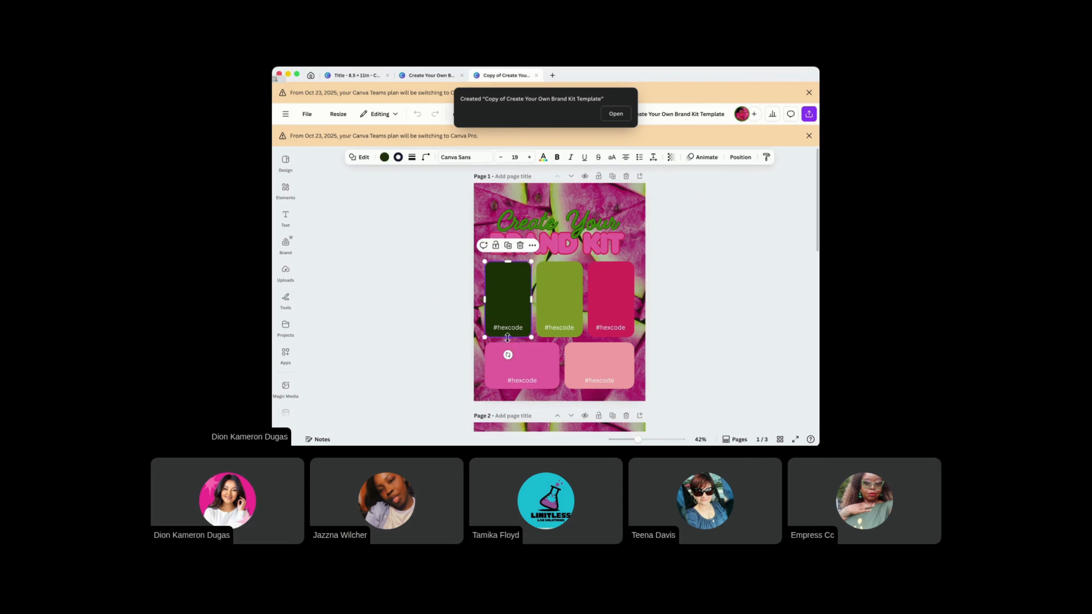
click(434, 351)
scroll(446, 315, down, 2)
scroll(446, 315, down, 5)
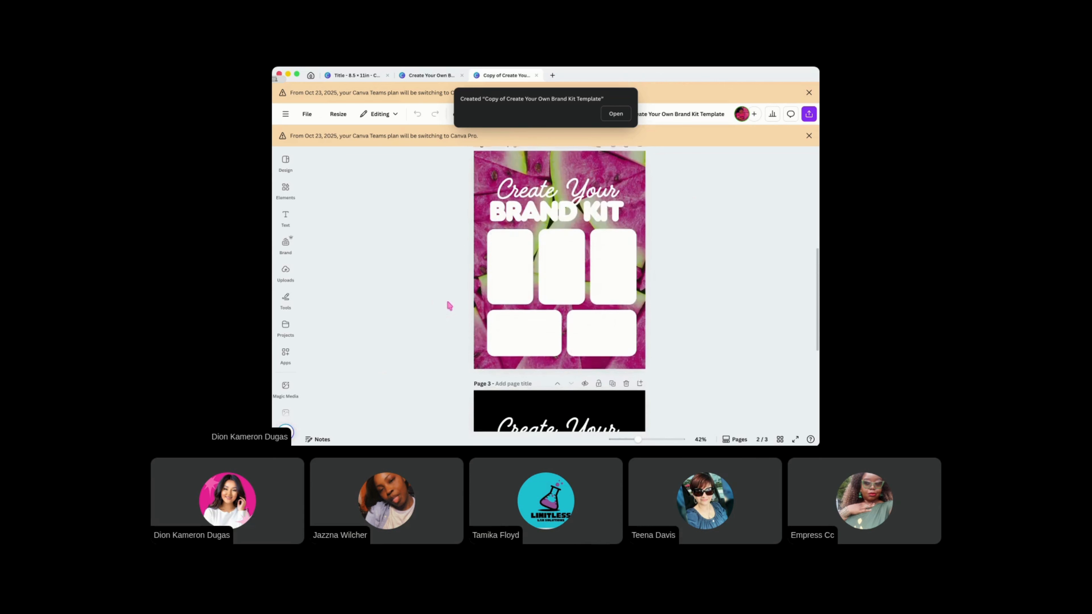
click(507, 275)
click(286, 244)
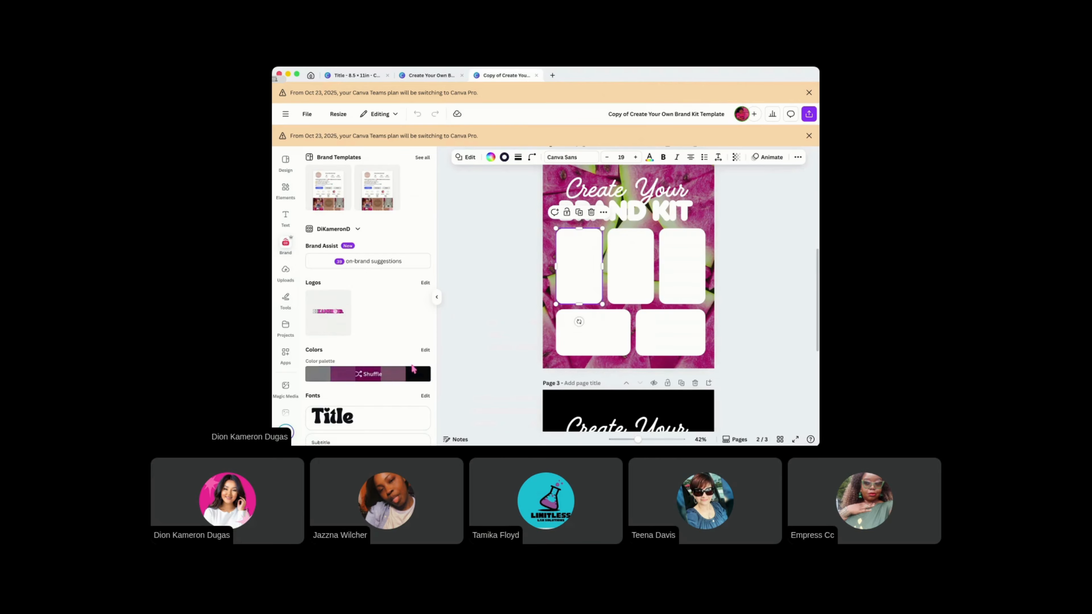
click(423, 381)
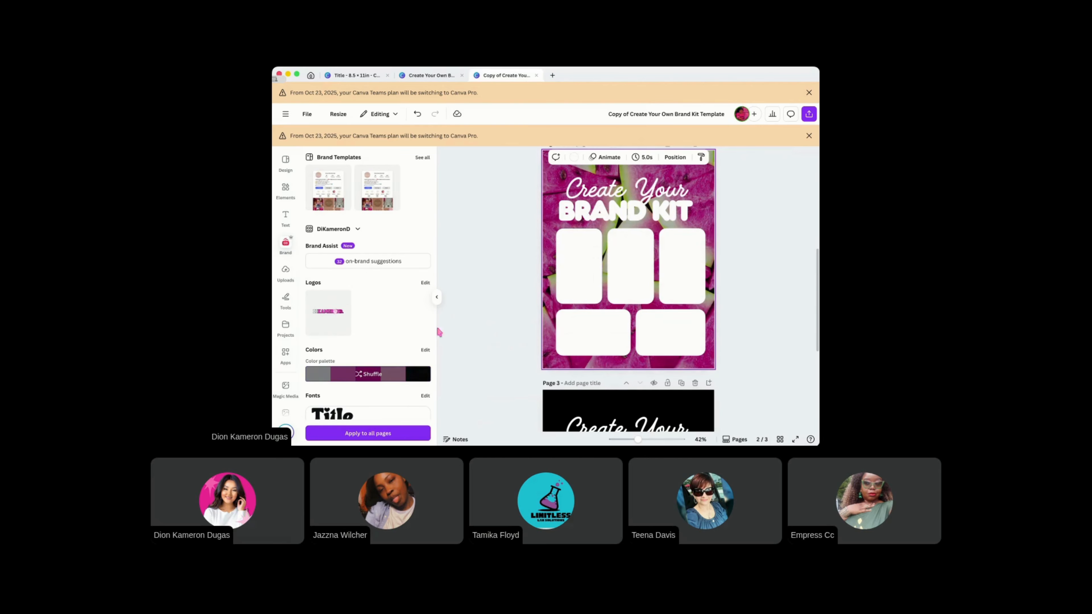
Fill page 2's first blank swatch with black and the second with deep magenta from the brand color palette
click(527, 212)
click(576, 273)
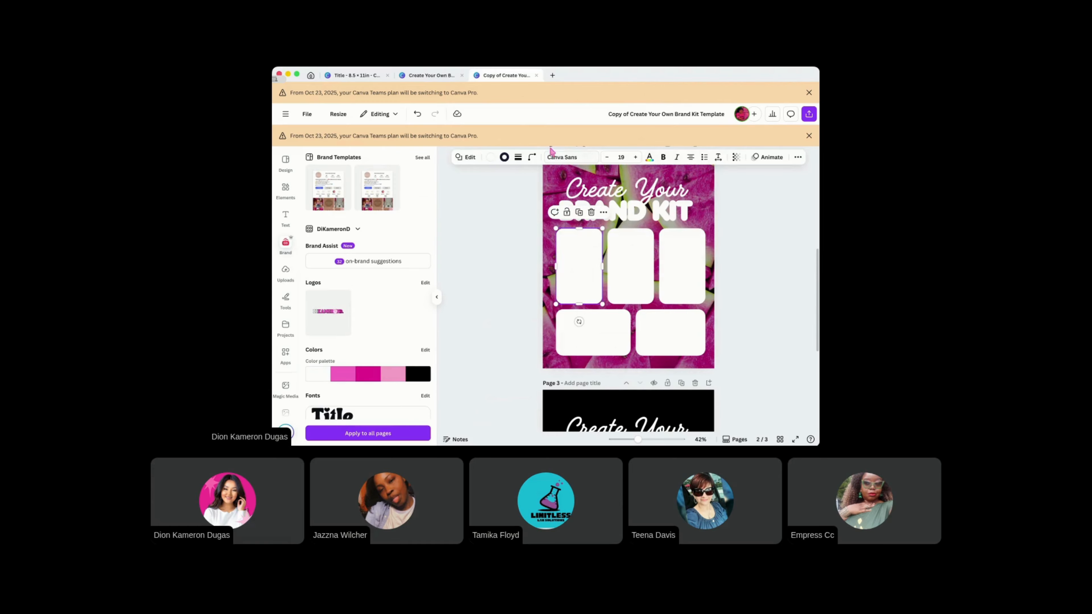
click(490, 157)
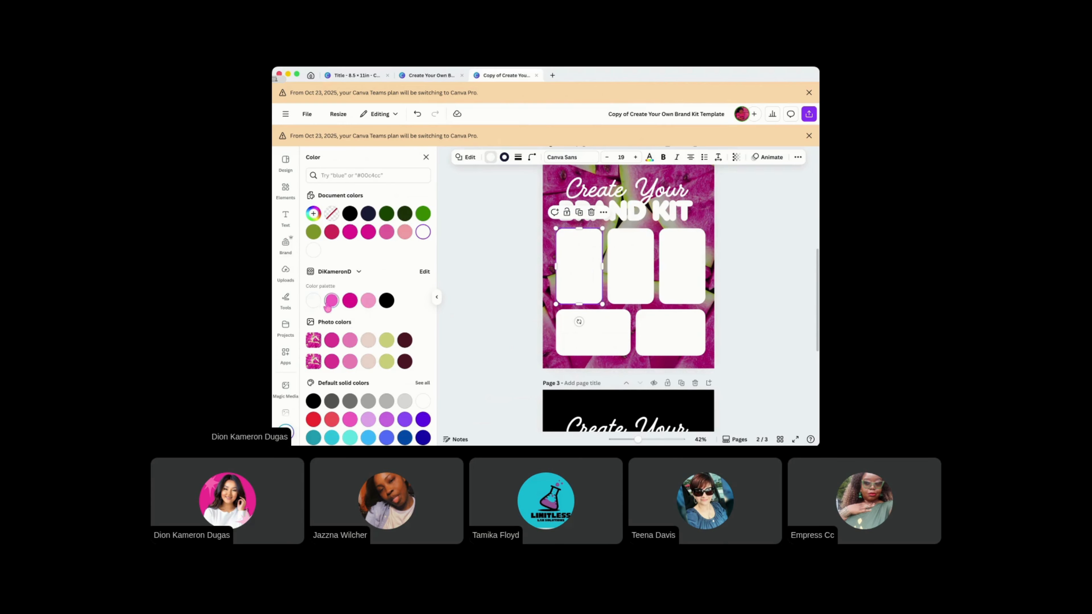
click(386, 300)
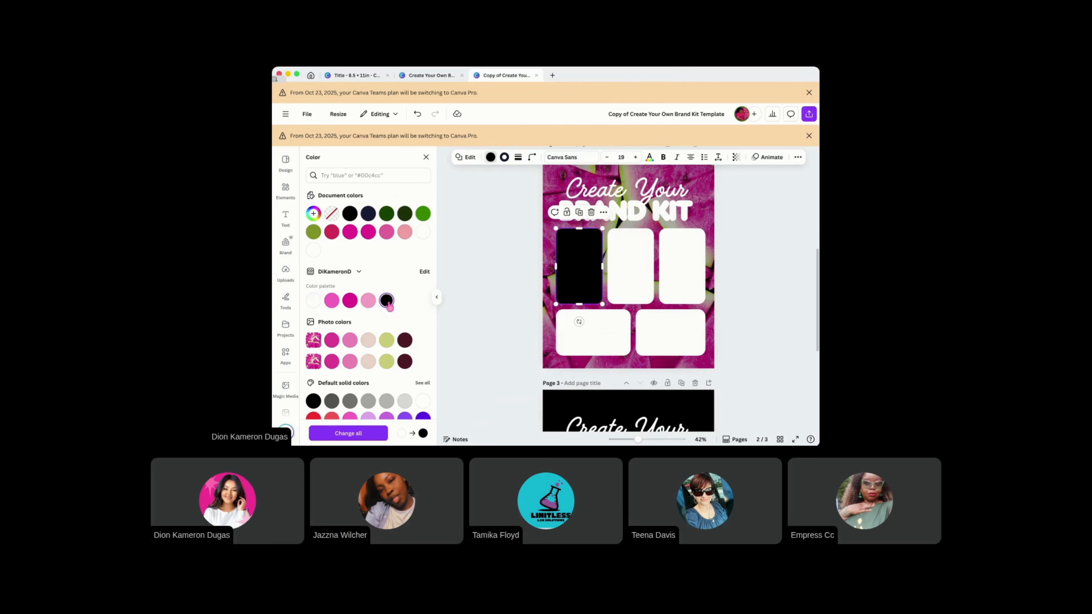
click(623, 272)
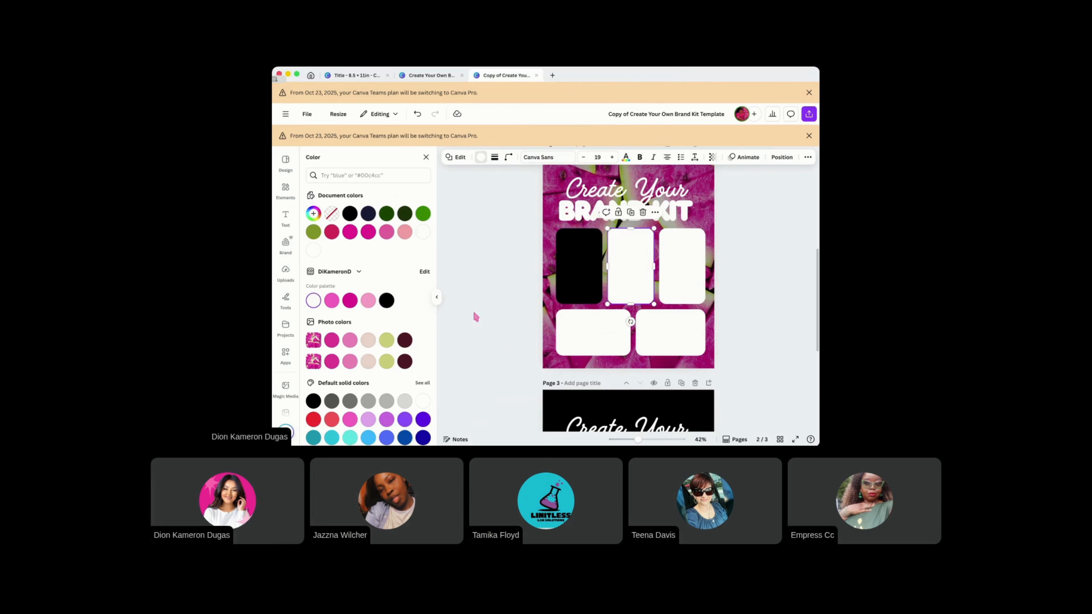
click(350, 300)
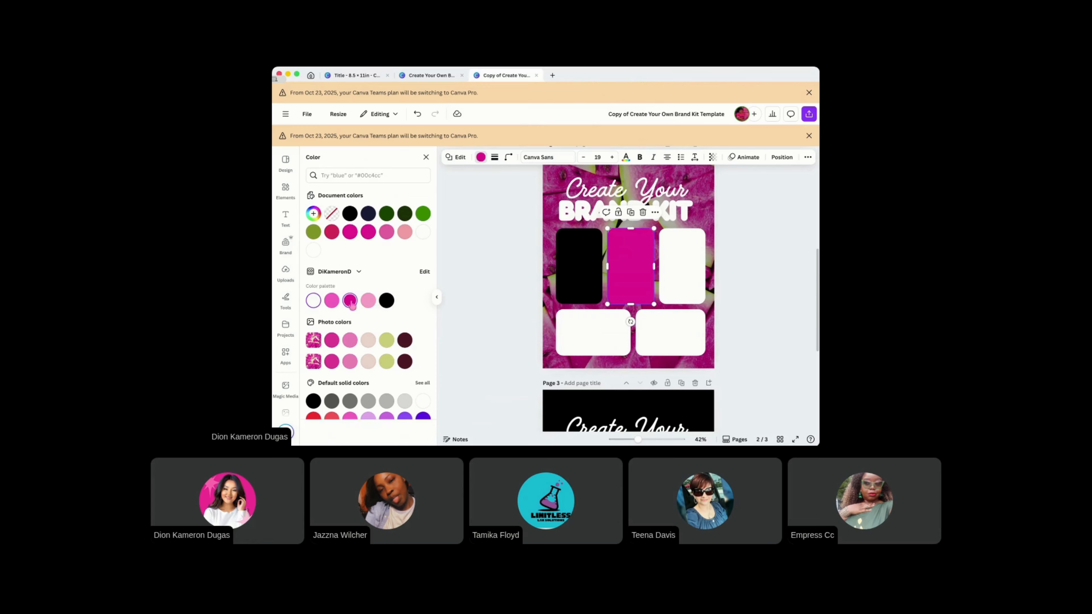
Fill page 2's third blank swatch with bright pink and the fourth with light pink from the brand color palette
click(670, 253)
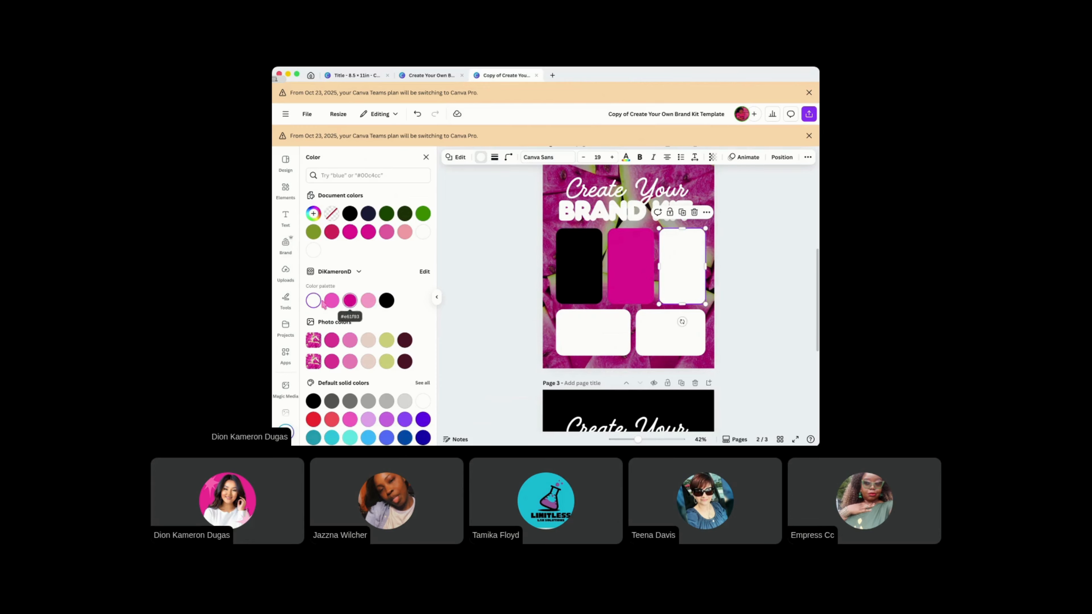
click(331, 301)
click(580, 334)
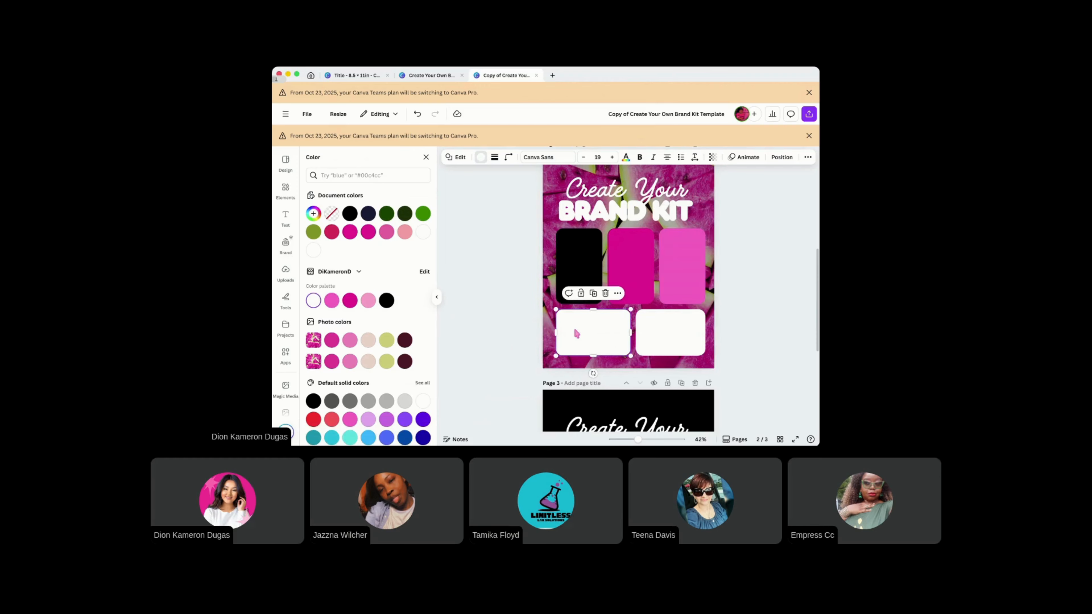
click(368, 302)
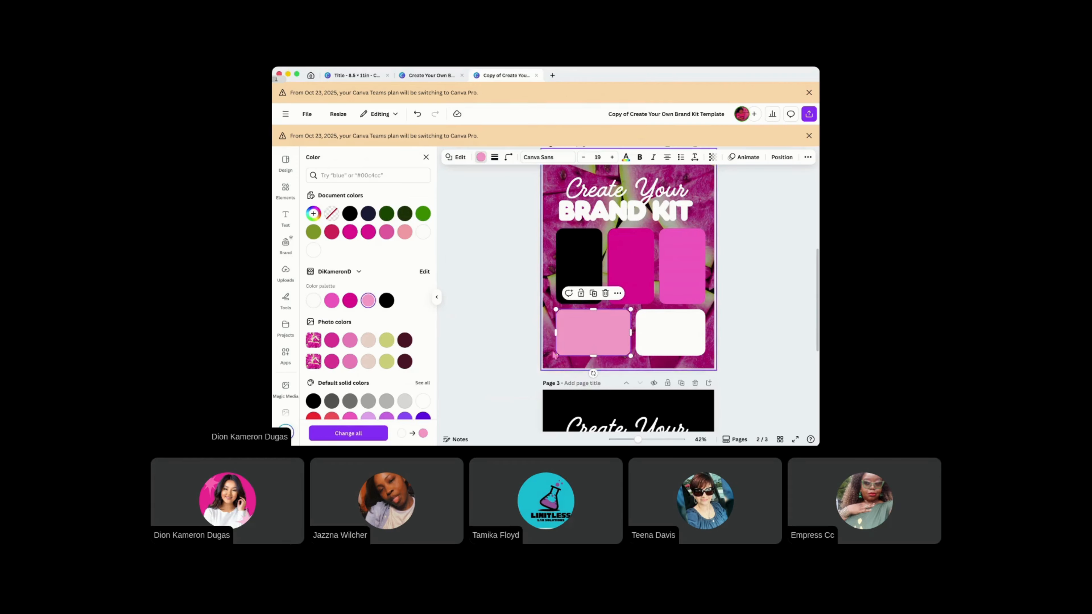
Fill page 2's fifth swatch with white from the brand color palette and close the color choices
click(648, 338)
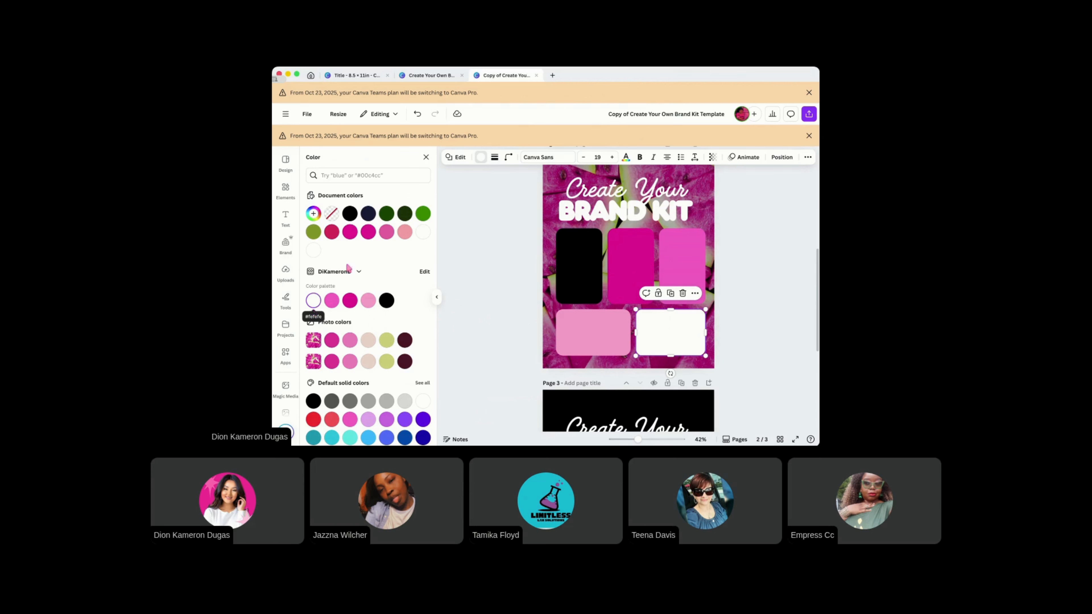
click(423, 234)
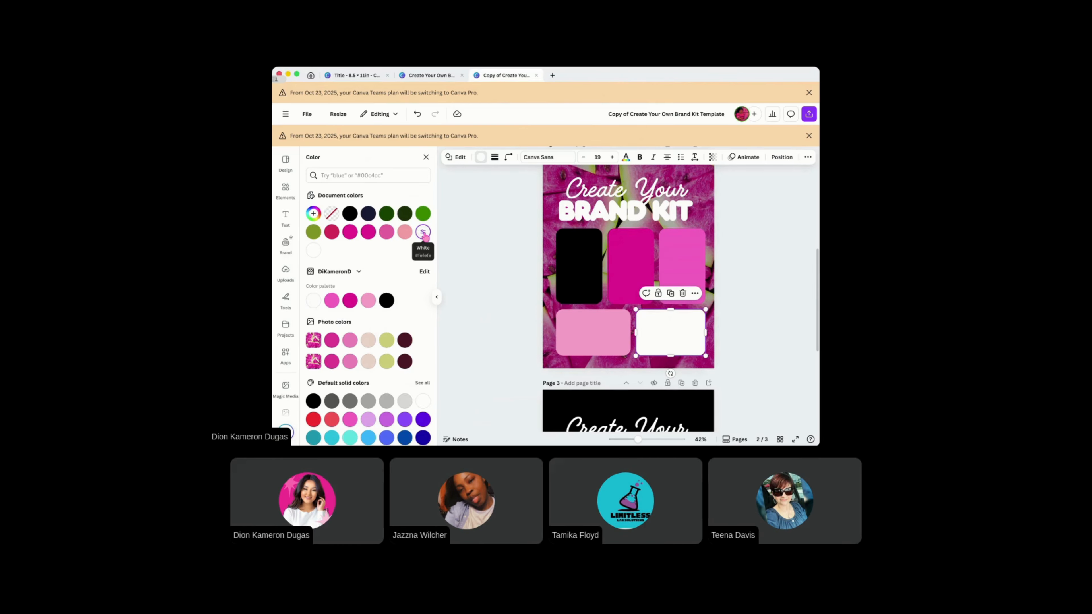
click(313, 302)
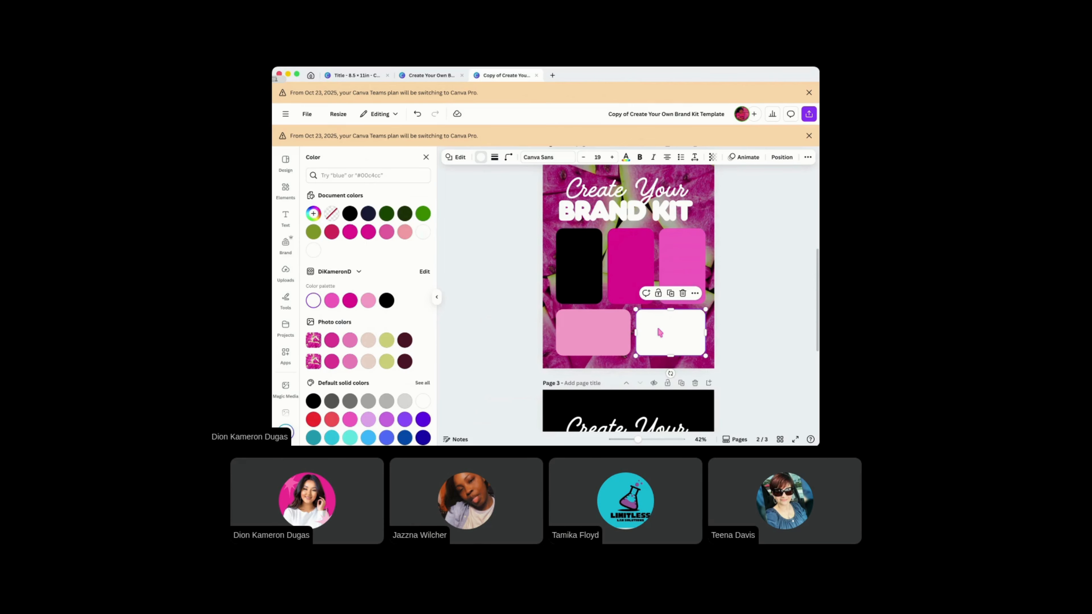
key(Escape)
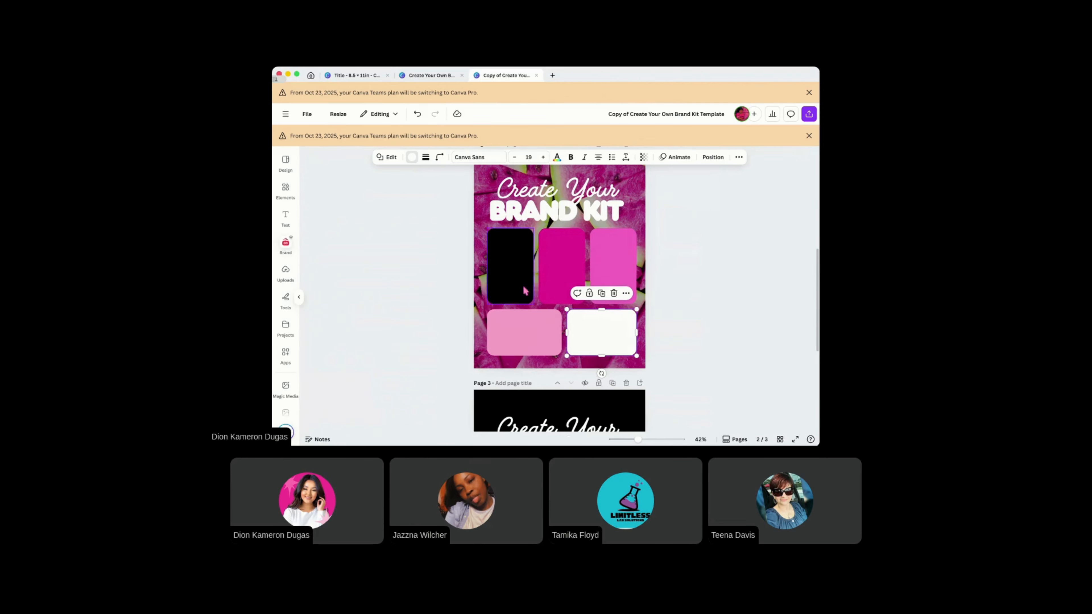
Nudge the "Create Your Brand Kit" title on page 3 slightly to the right and deselect it
scroll(527, 289, down, 5)
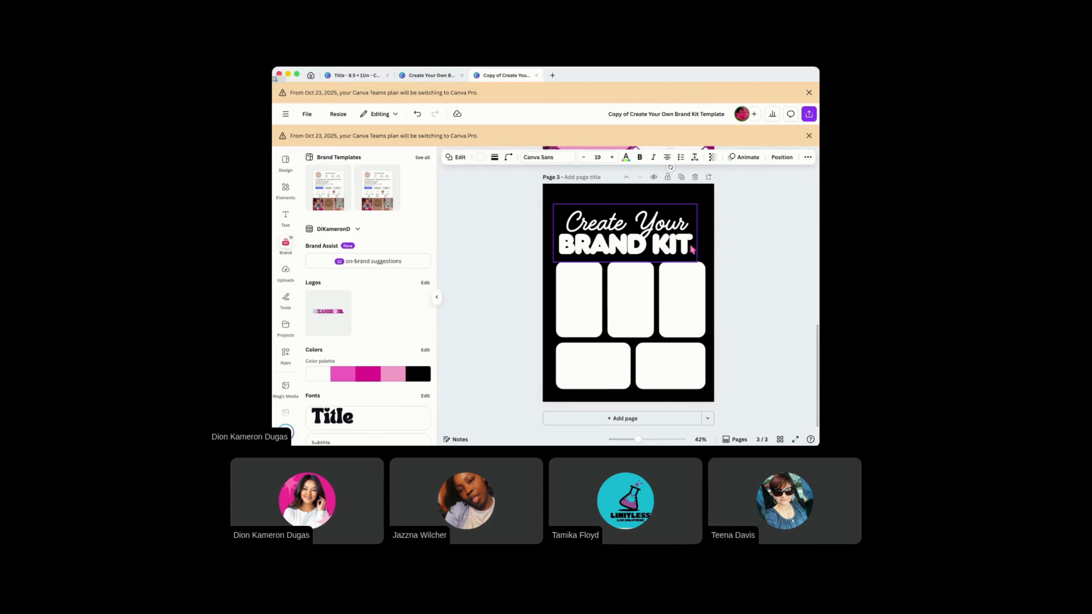
drag(687, 238, 684, 239)
click(538, 322)
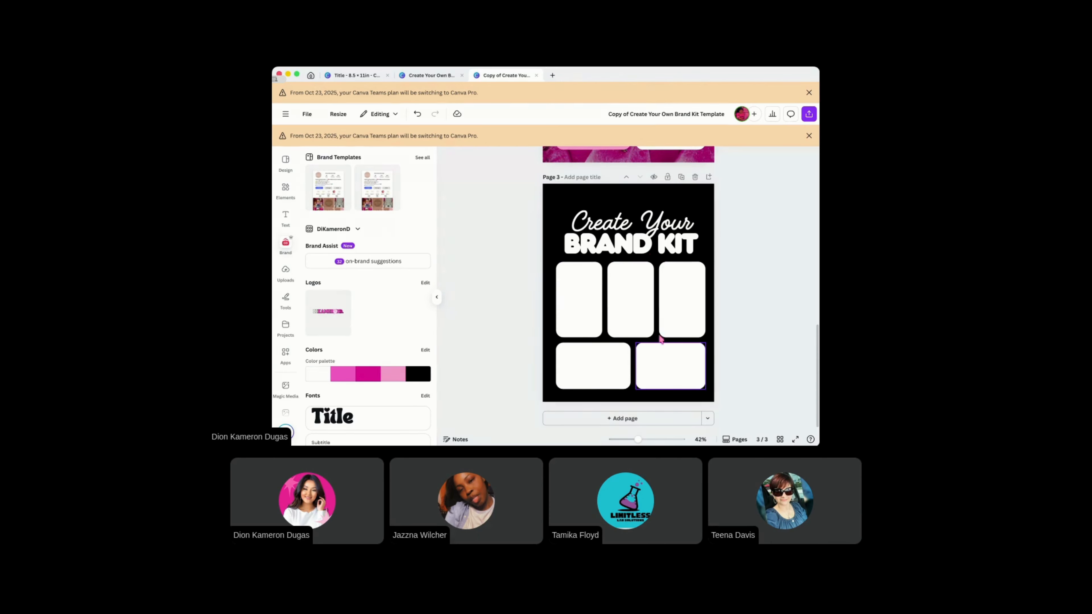
Switch to the original Create Your Own Brand Kit Template and review its pages down to page 3
click(435, 74)
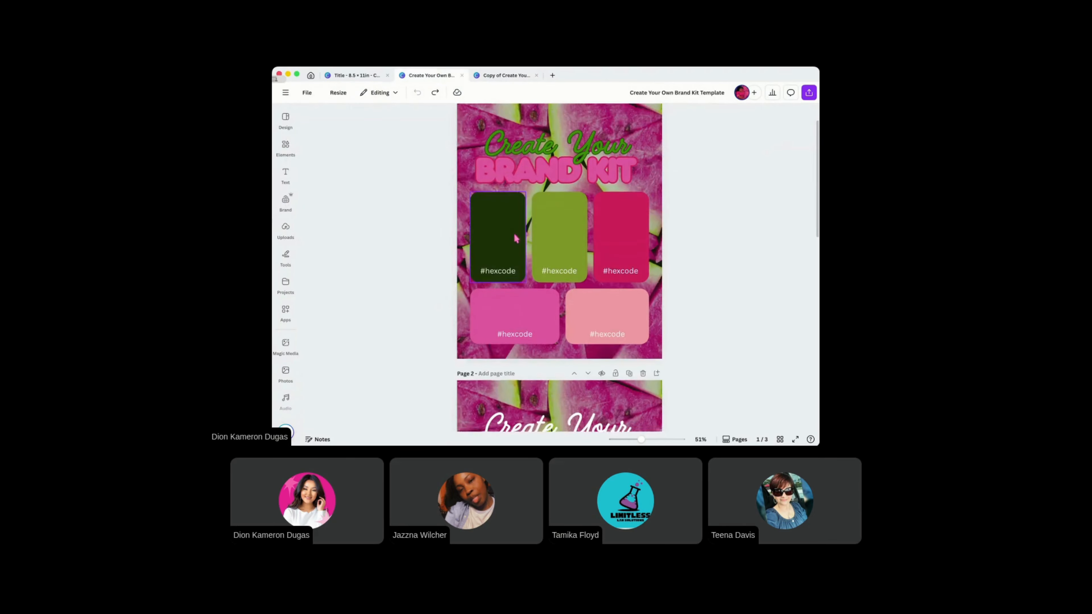
scroll(515, 239, down, 10)
scroll(522, 236, down, 5)
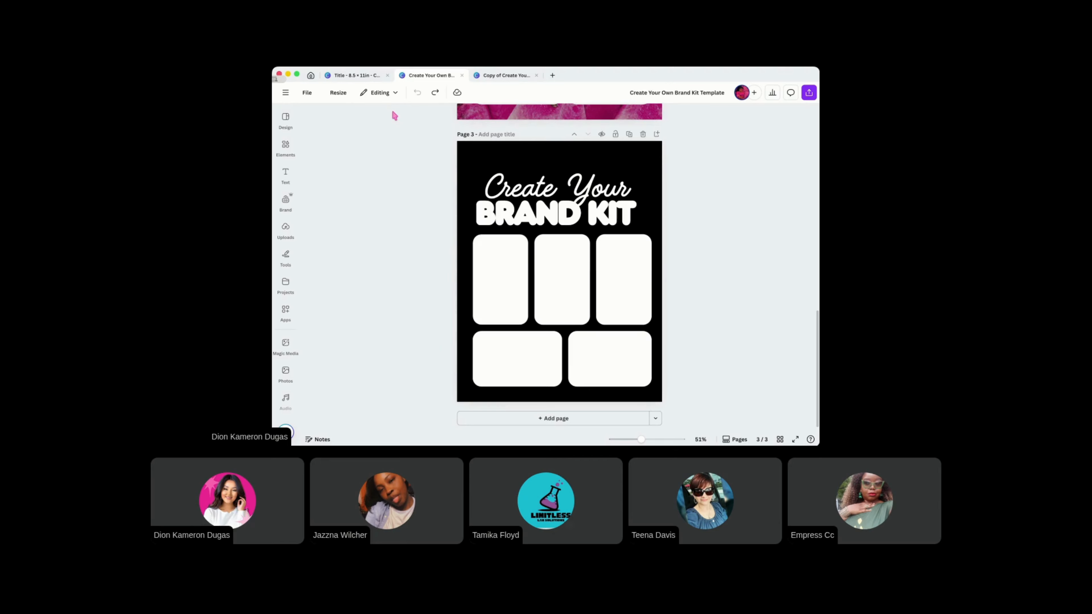
Open the Times New Roman design from the home page's recent designs and view its first page
click(310, 75)
scroll(658, 272, down, 3)
scroll(657, 271, down, 2)
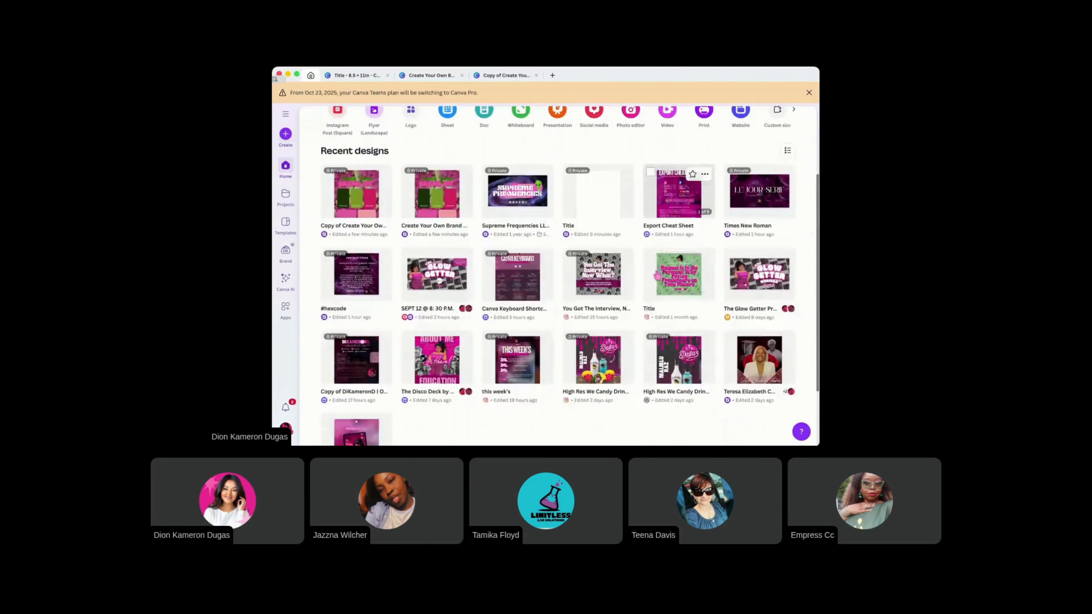
click(743, 218)
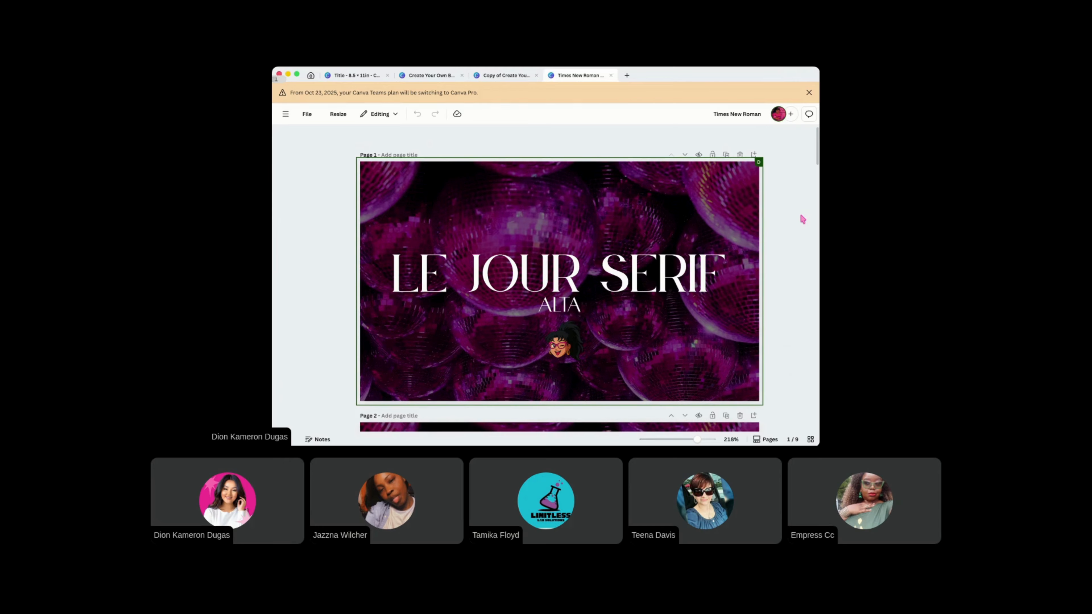
scroll(798, 216, down, 3)
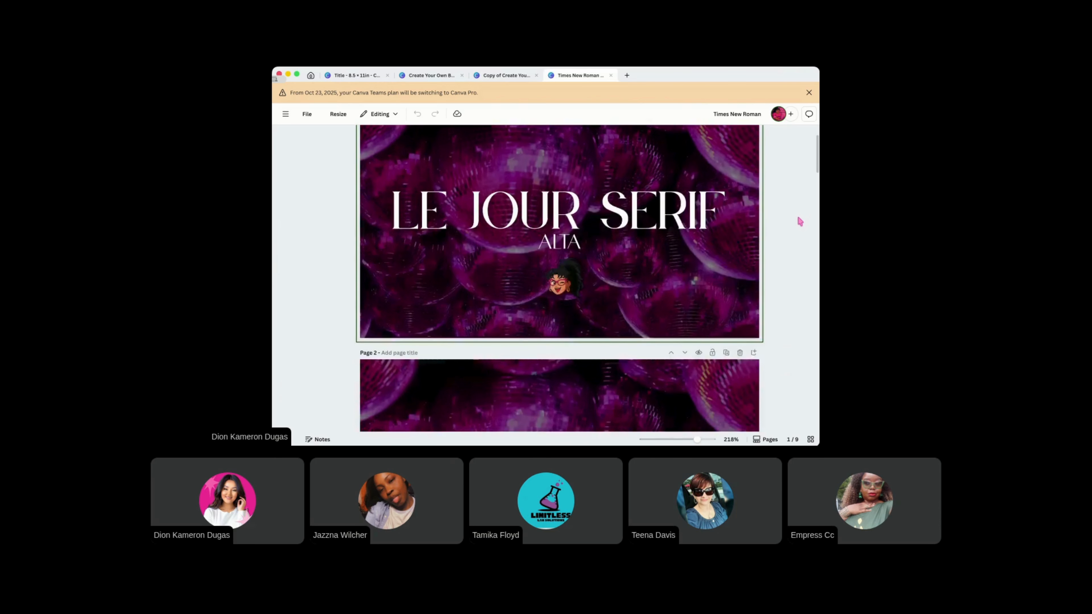
scroll(794, 219, down, 1)
scroll(792, 219, up, 3)
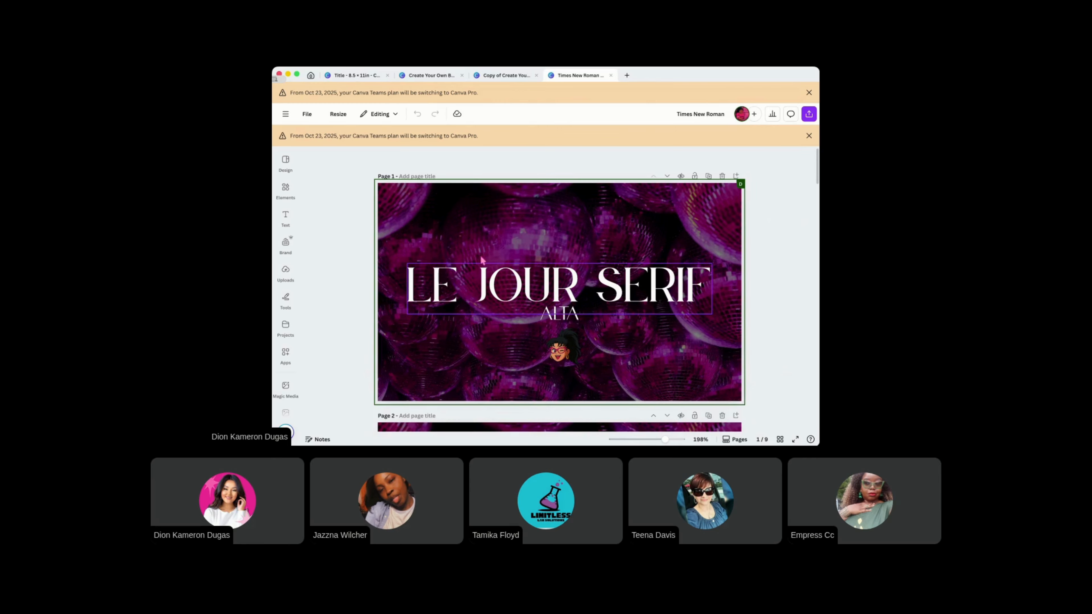
Inspect the linked avatar image on page 1, and preview the brand kit's templates, logo, colors and fonts
click(558, 350)
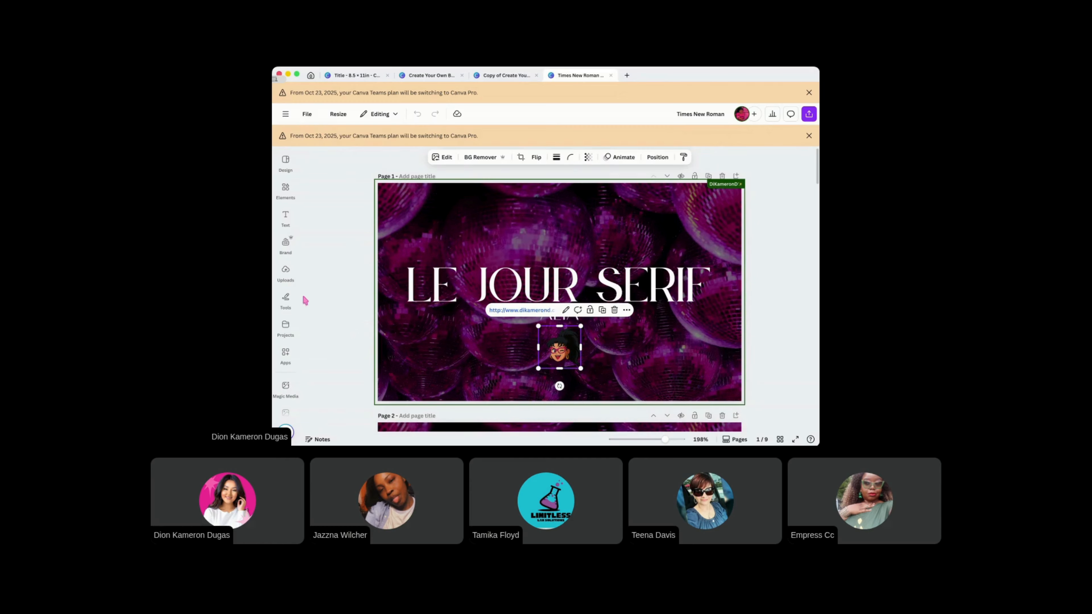
click(304, 302)
click(278, 267)
click(285, 257)
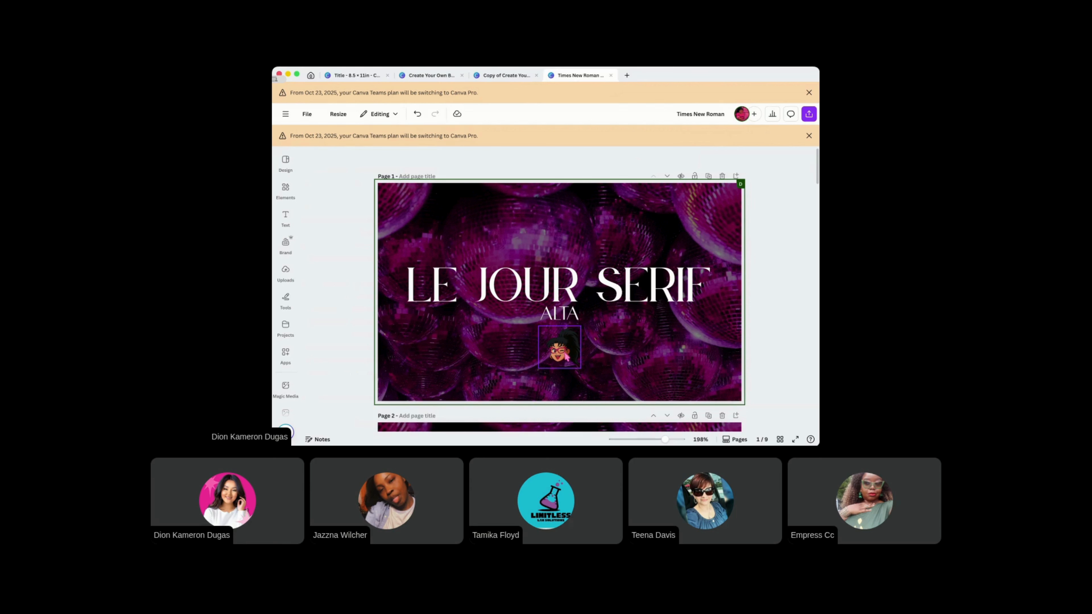
mouse_move(293, 247)
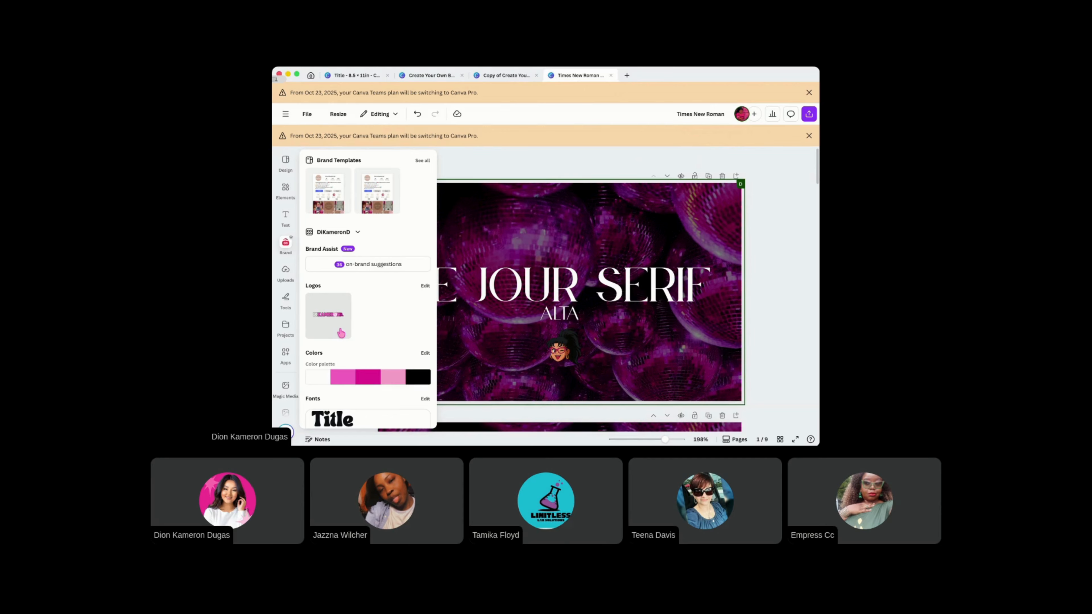
click(772, 280)
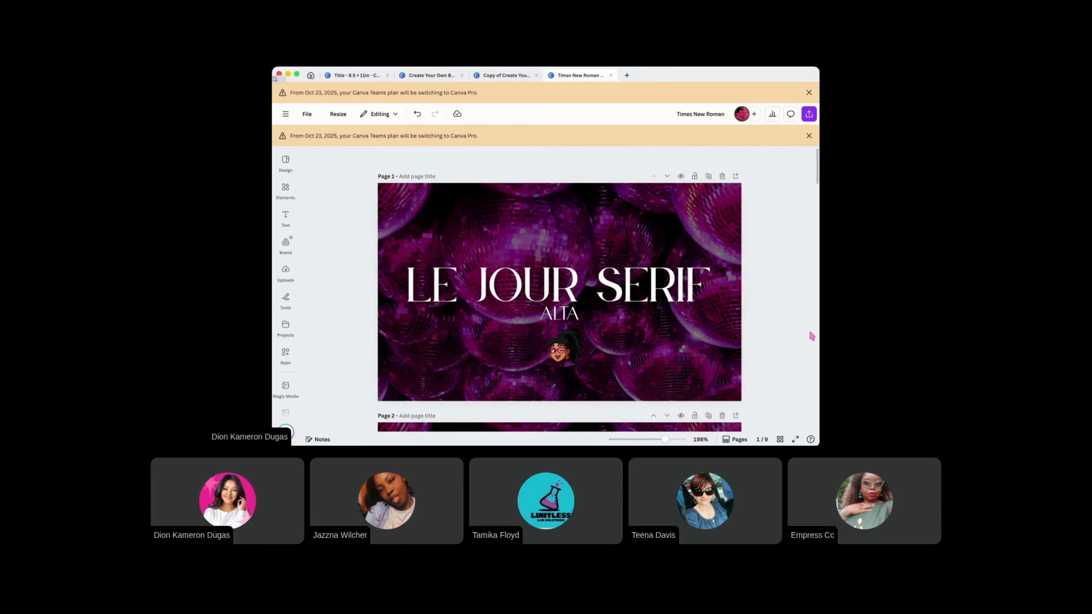
scroll(791, 329, down, 1)
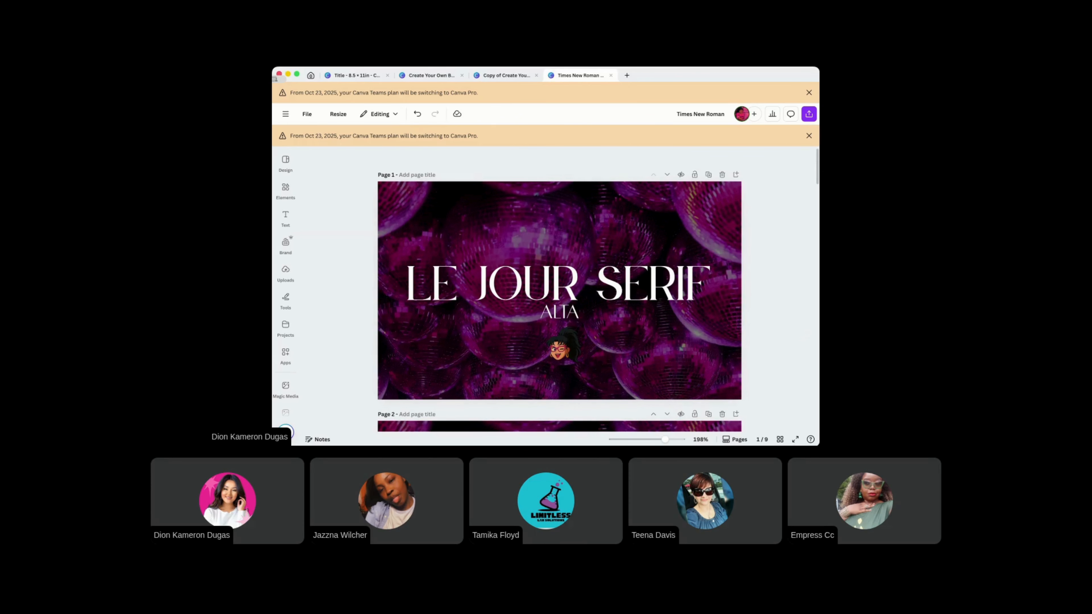
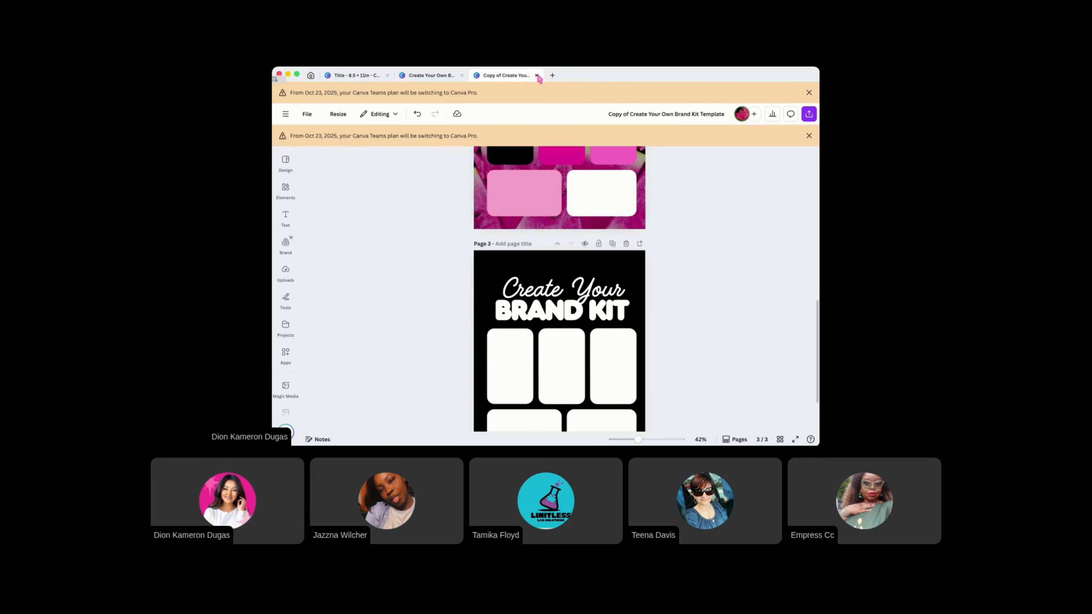
Close the copied brand kit template, the original template and the blank Title design
click(536, 75)
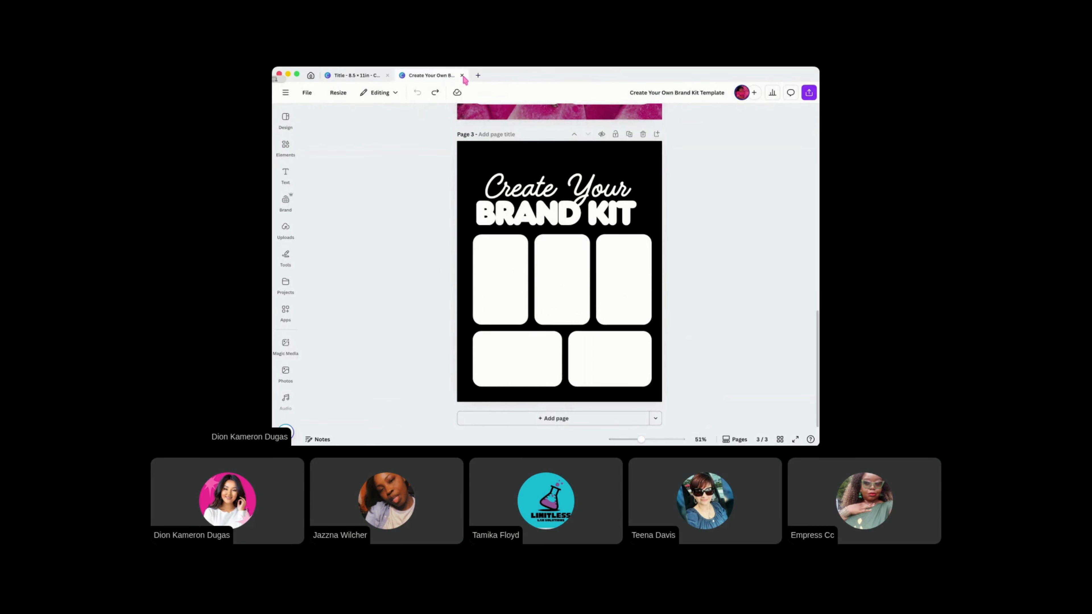
click(462, 76)
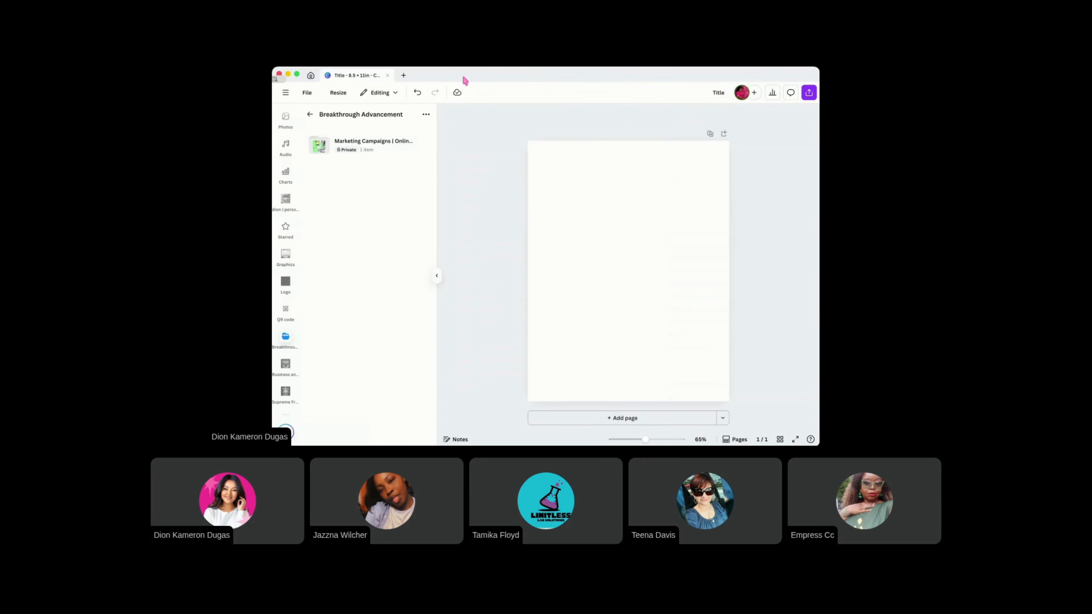
click(387, 76)
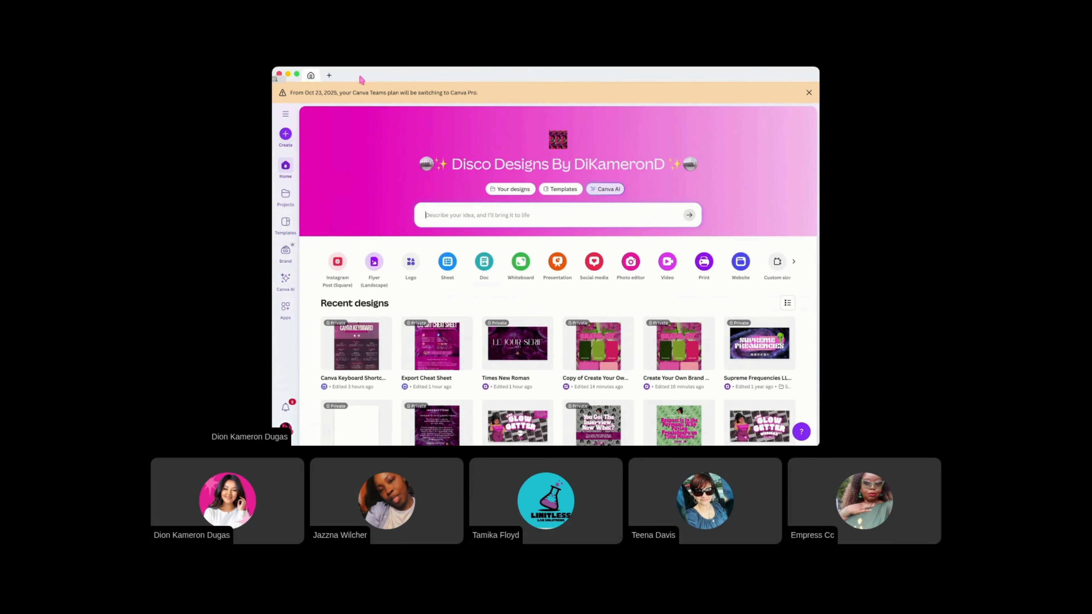
Open the template library's Instagram Post category and browse its designs
scroll(448, 276, down, 1)
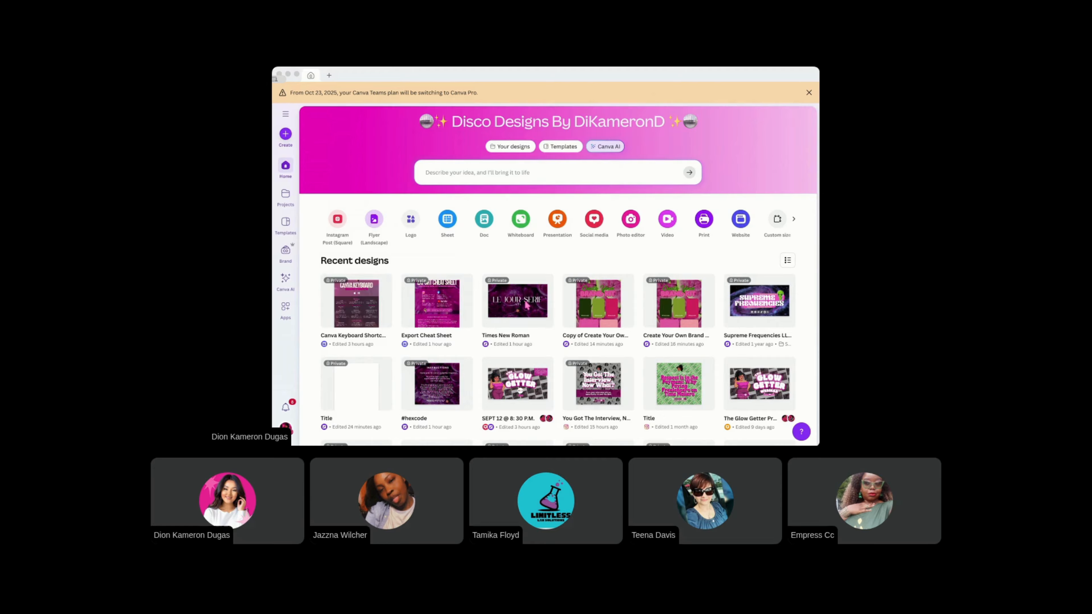
click(297, 318)
click(292, 236)
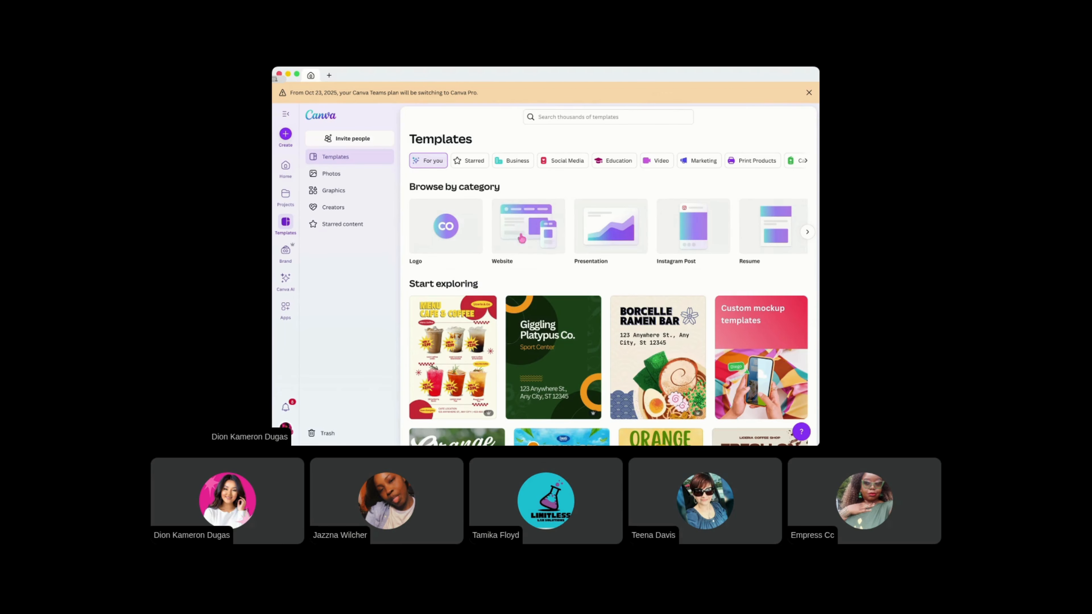
click(706, 215)
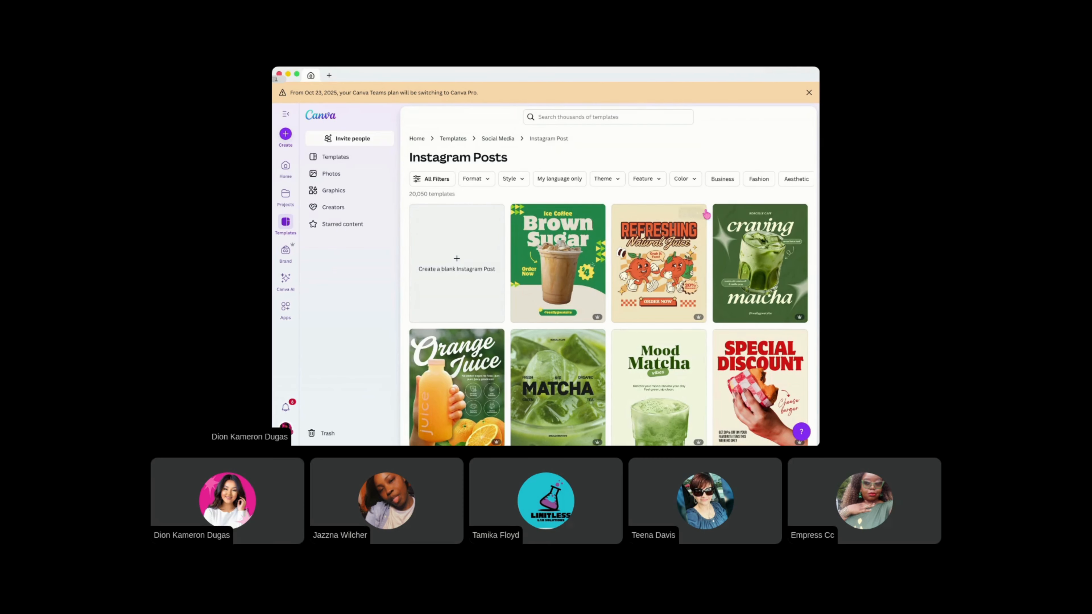
scroll(707, 214, down, 1)
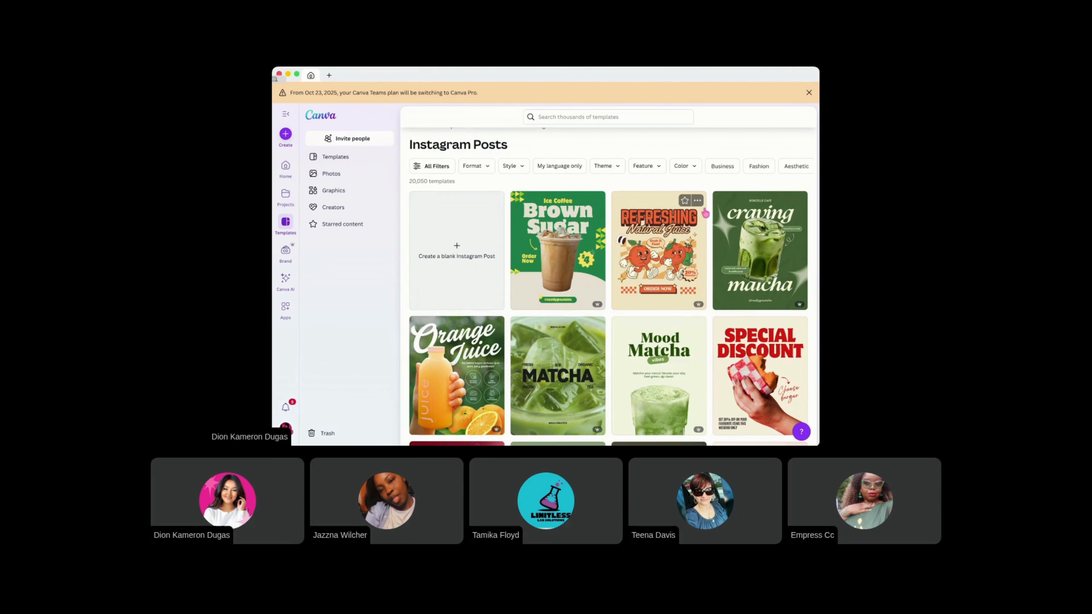
scroll(705, 214, down, 2)
scroll(705, 217, down, 10)
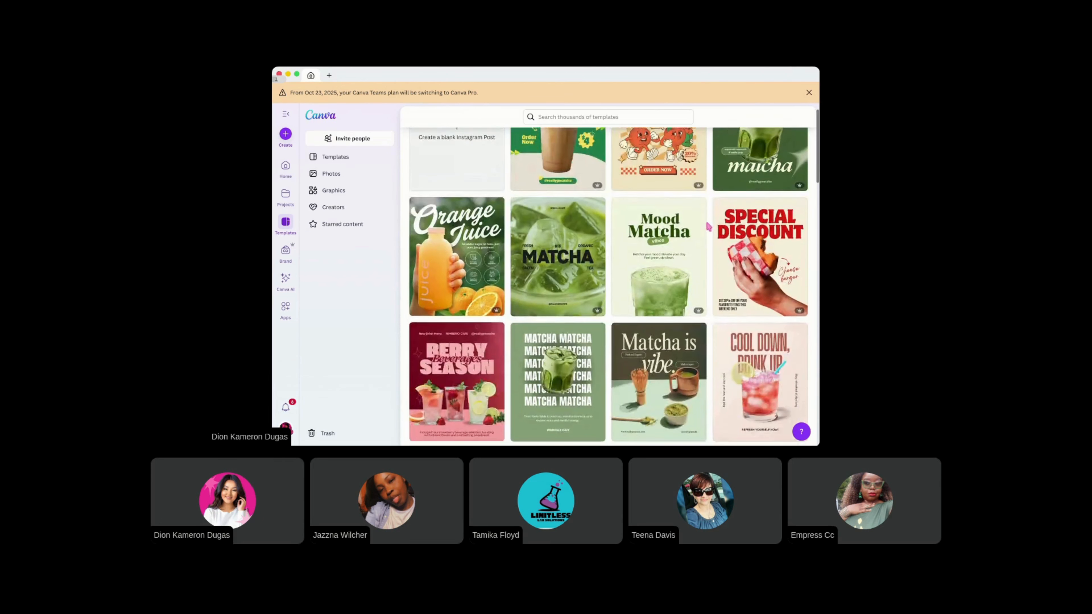
Find the grey and pink "Post de Instagram Promoción Tienda Recortes Collage" template and open it for customization
scroll(709, 227, down, 8)
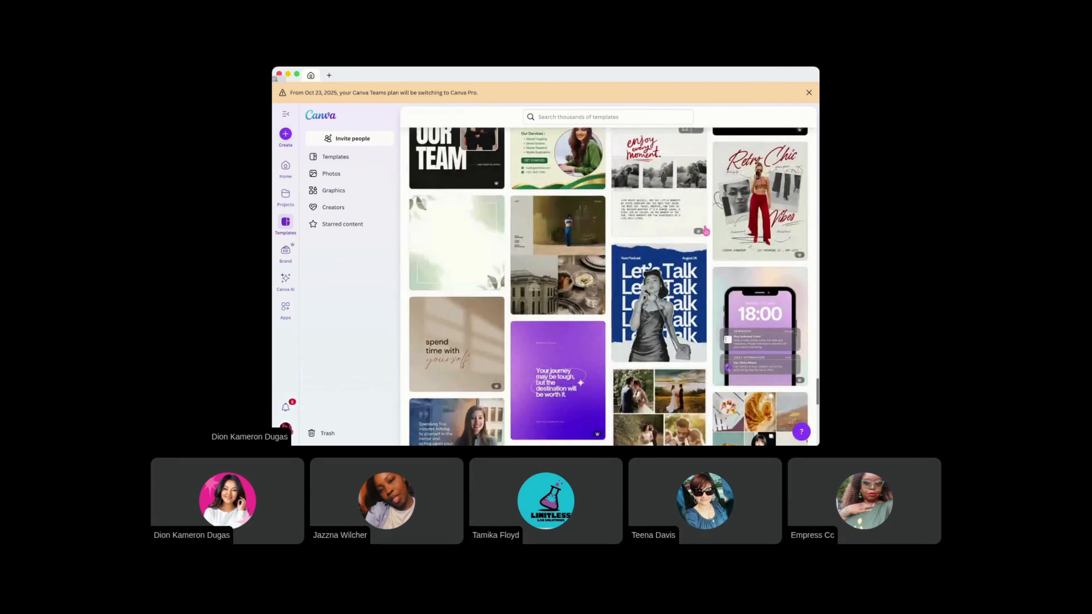
scroll(706, 232, down, 3)
scroll(708, 225, down, 3)
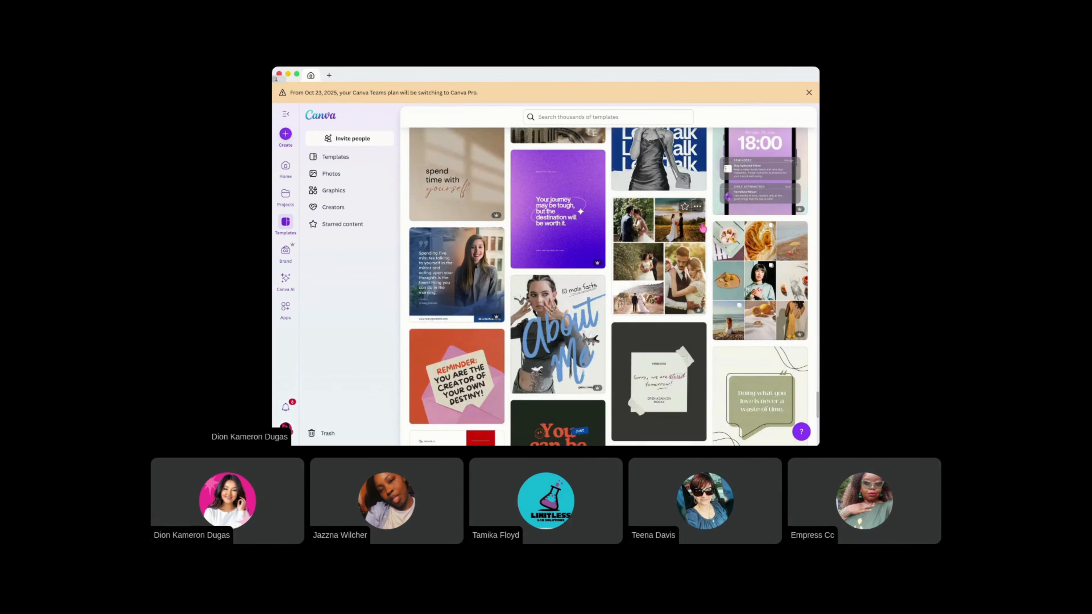
scroll(713, 213, up, 10)
scroll(715, 208, up, 12)
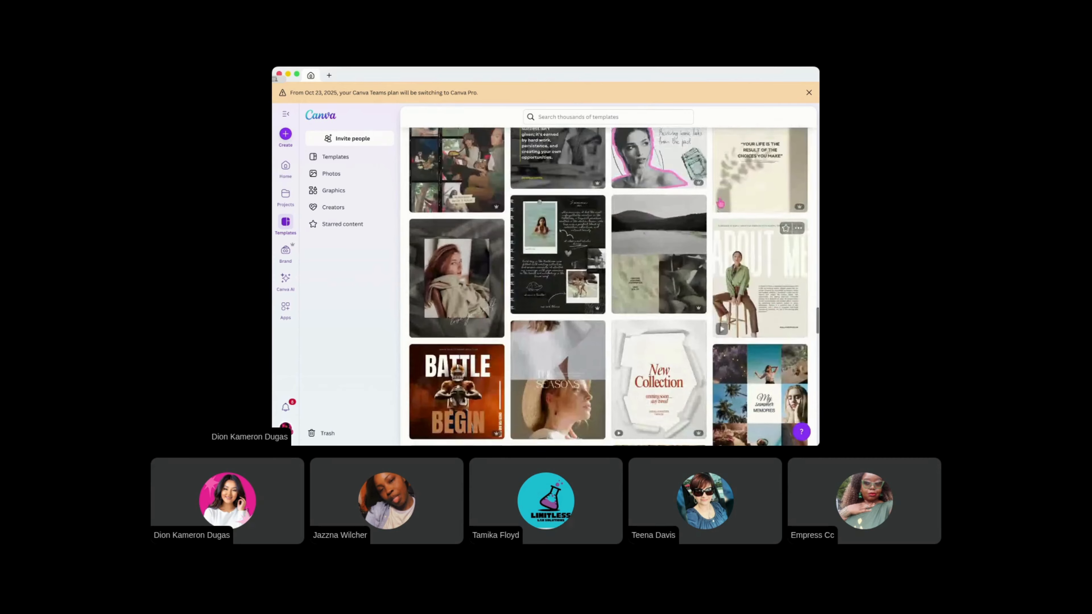
scroll(719, 219, down, 6)
click(735, 257)
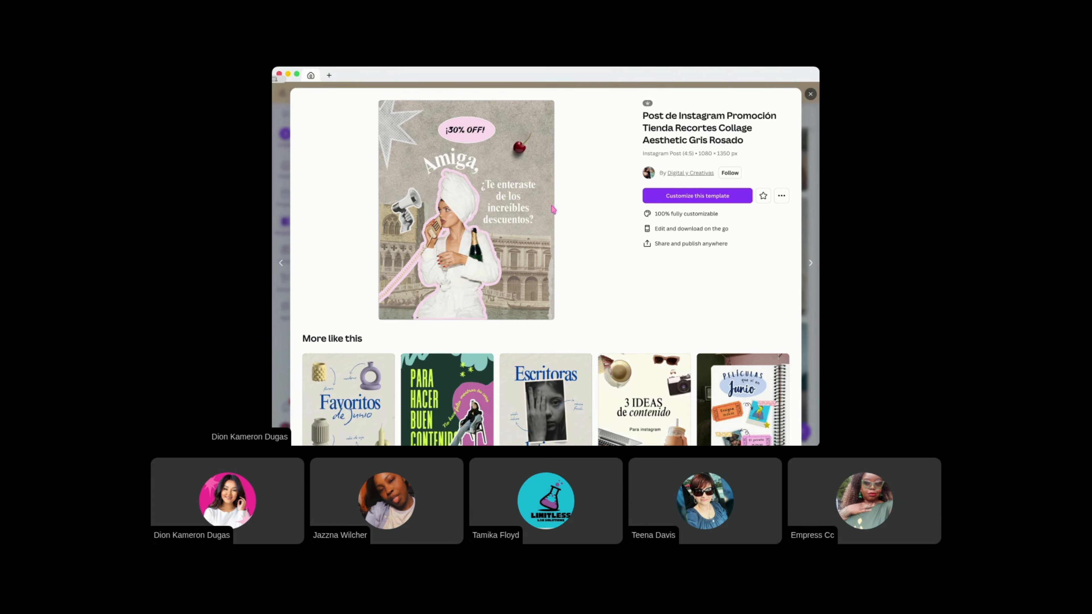
click(666, 197)
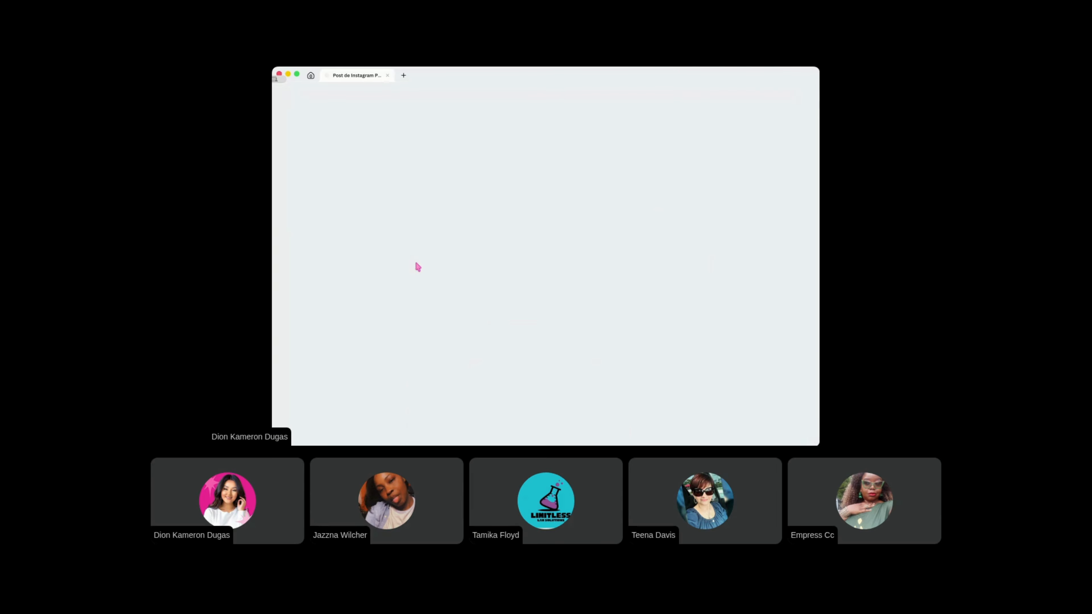
Copy the pink-outlined cutout of the woman in the towel and robe from the template
click(545, 248)
right_click(552, 250)
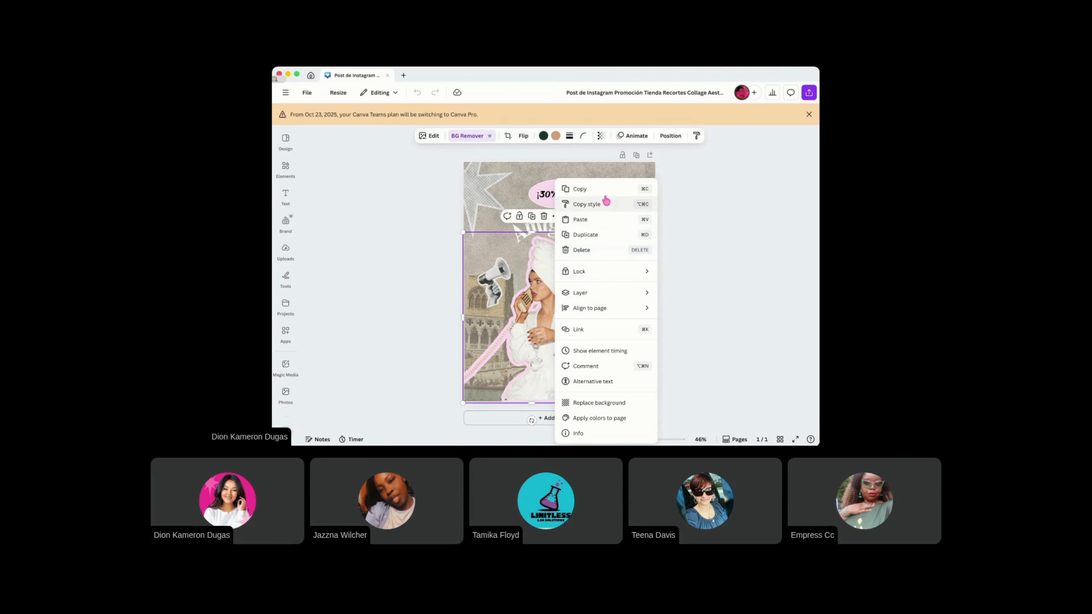
click(587, 204)
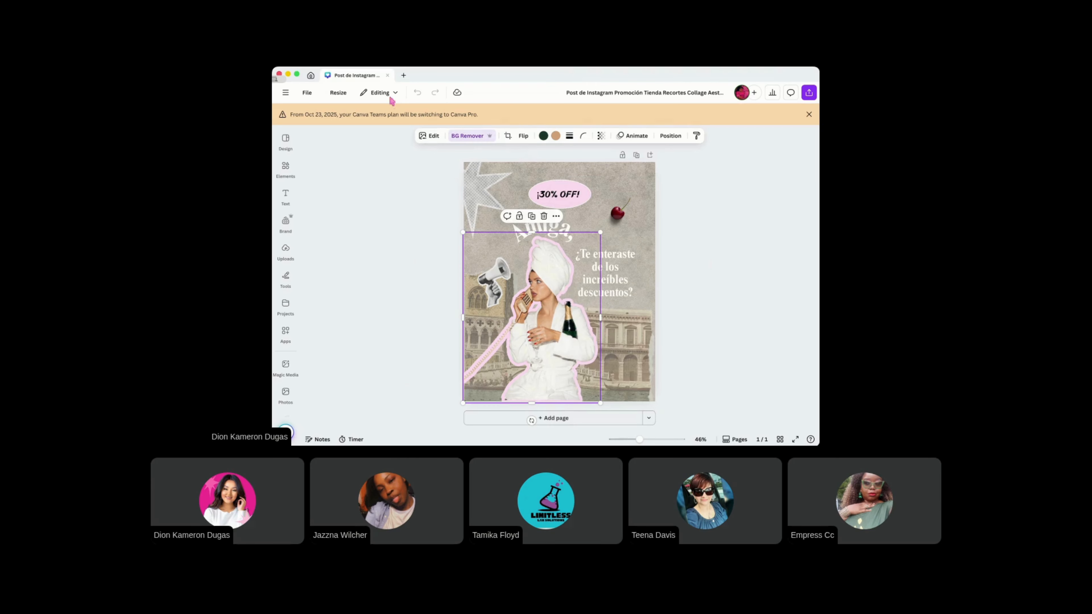
Return to the home page, leaving the template preview, and create a blank 8.5 × 11 in design
click(311, 76)
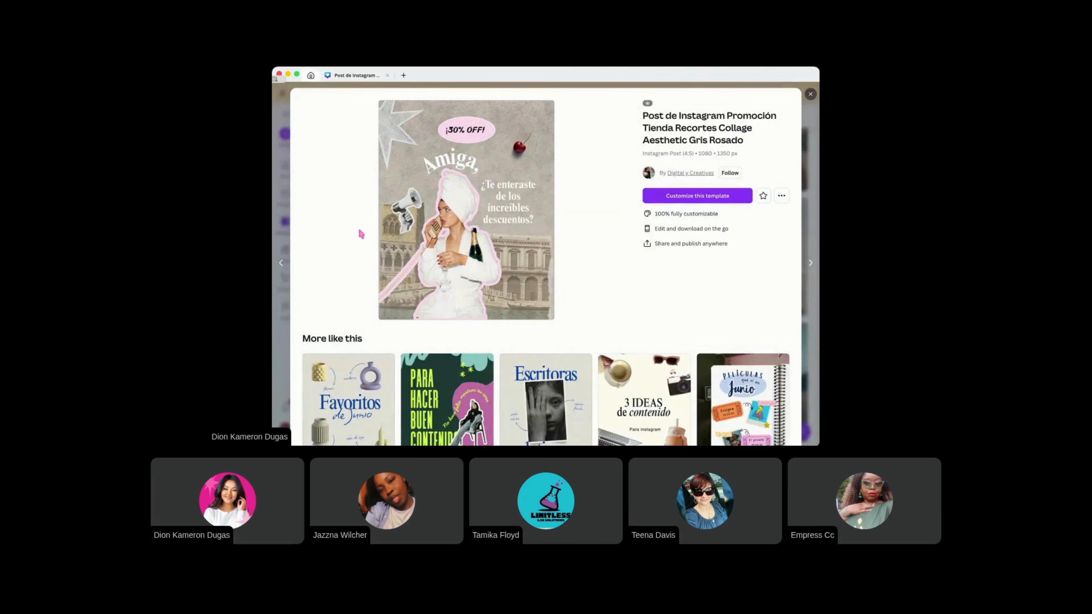
click(287, 310)
click(288, 169)
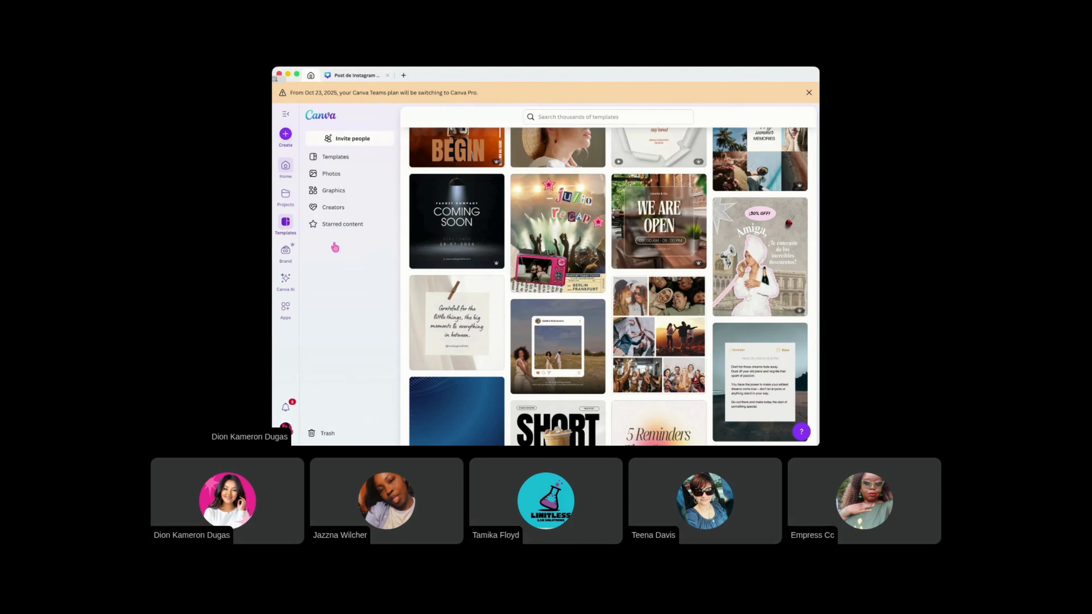
click(368, 405)
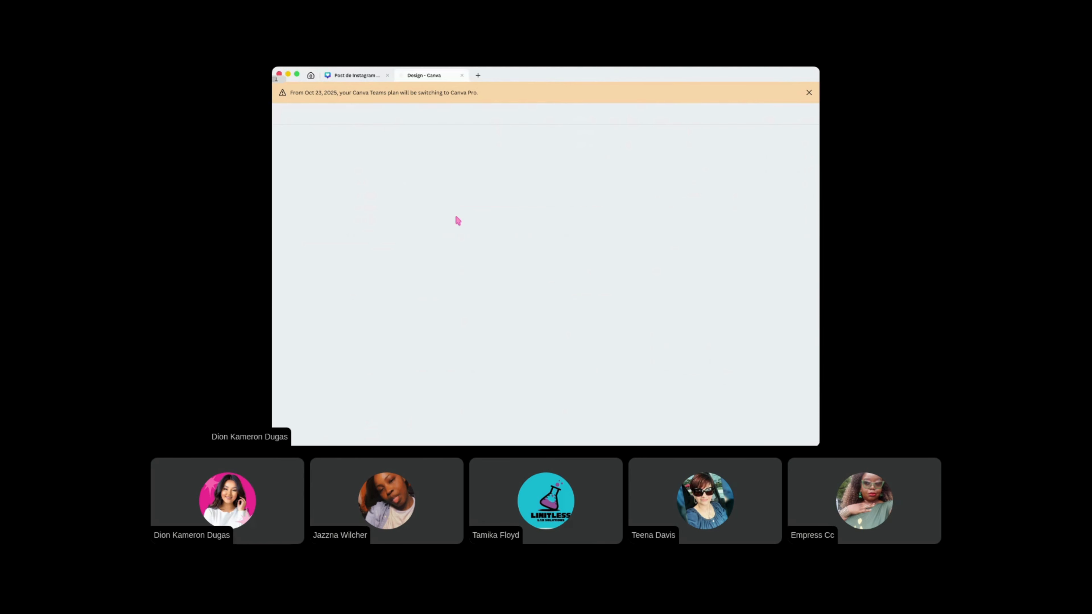
Paste the woman cutout onto the blank page, shrink it to about half the page width, and dismiss the plan notices
right_click(559, 279)
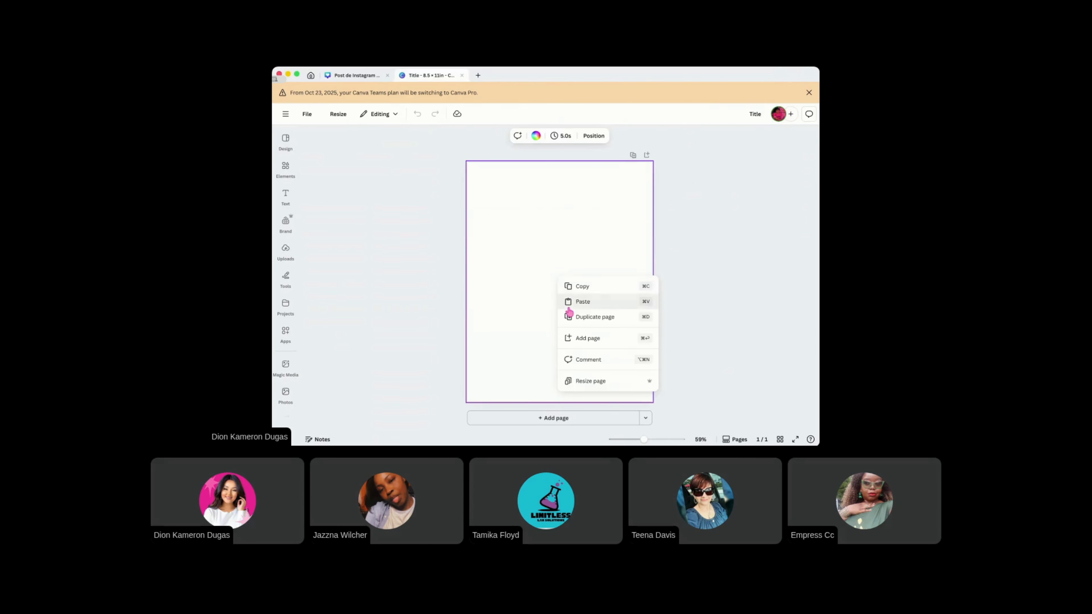
click(579, 299)
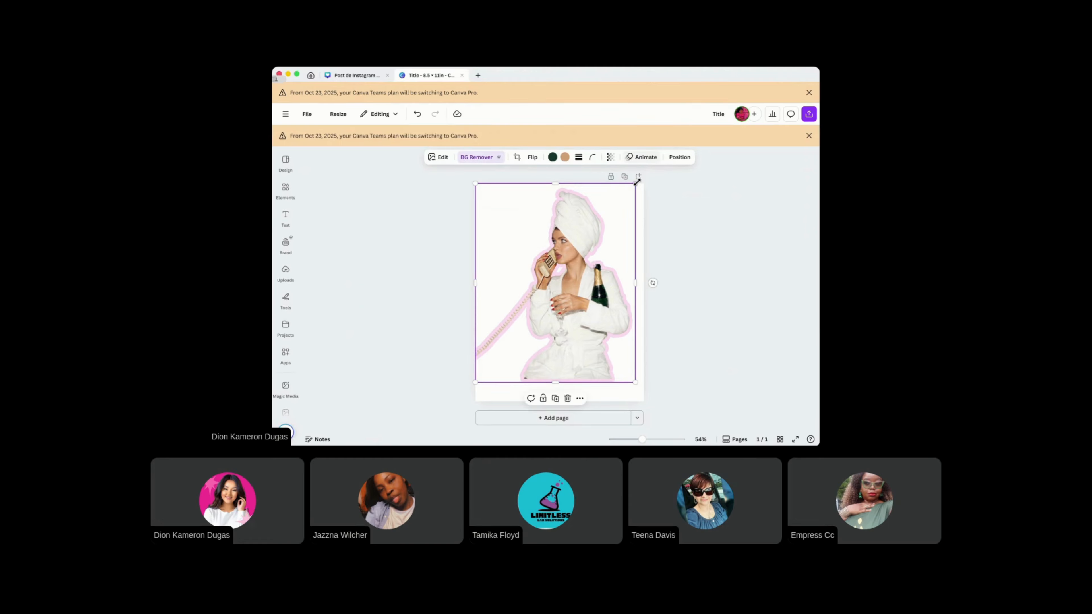
drag(633, 184, 564, 259)
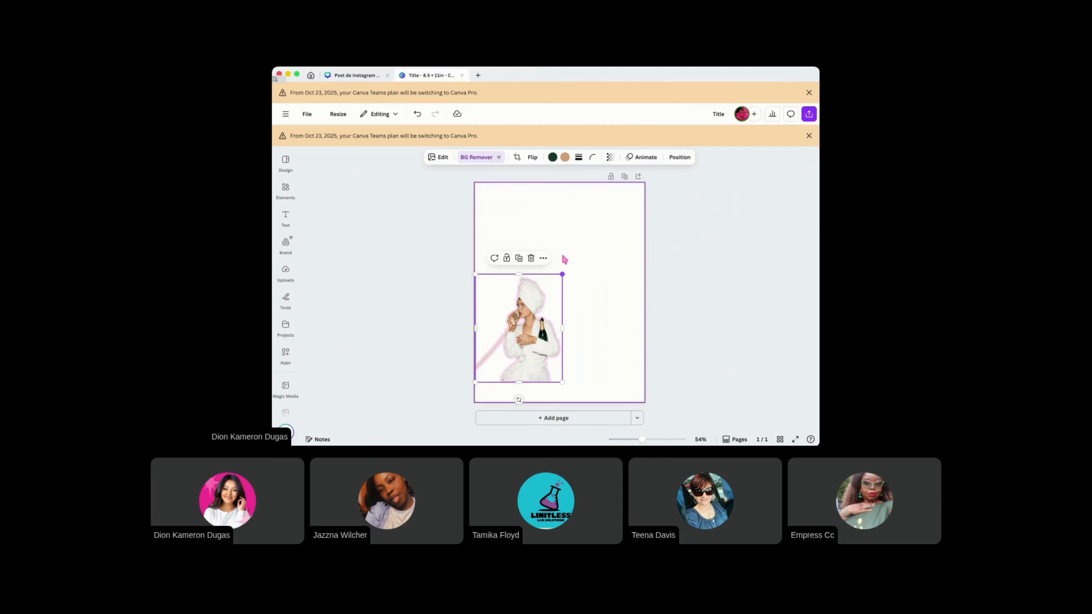
click(809, 135)
click(809, 93)
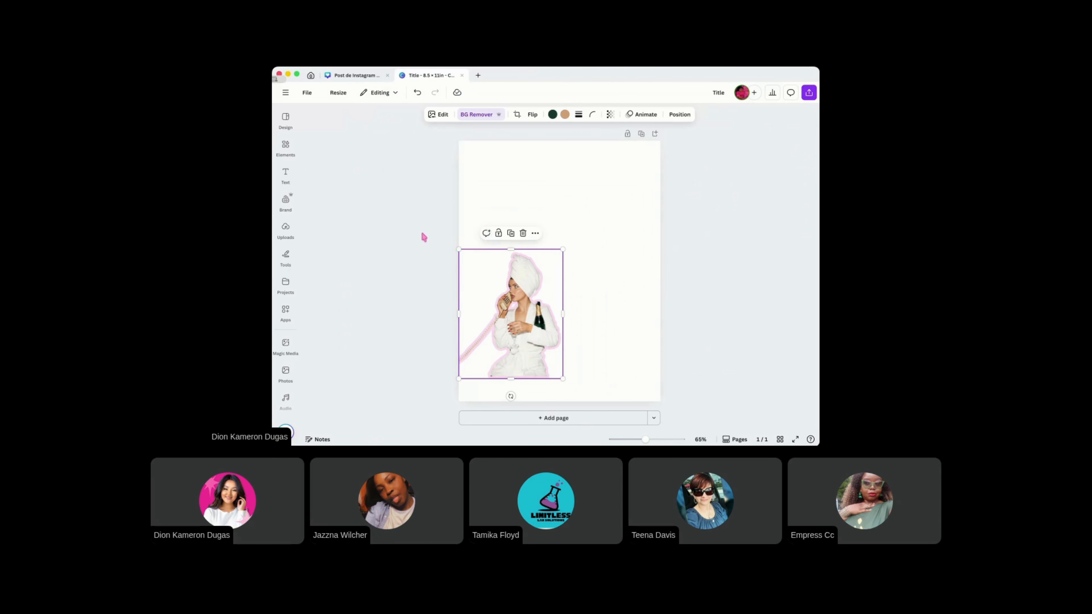
Add the uploaded photo of three people in dark outfits to the page and remove its background
click(287, 232)
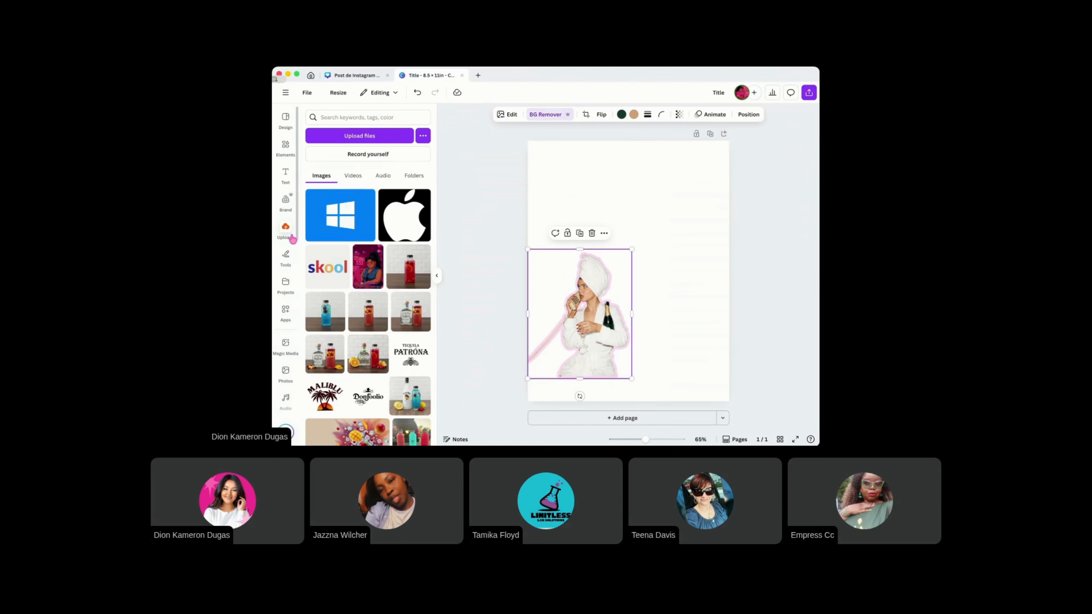
scroll(365, 241, down, 10)
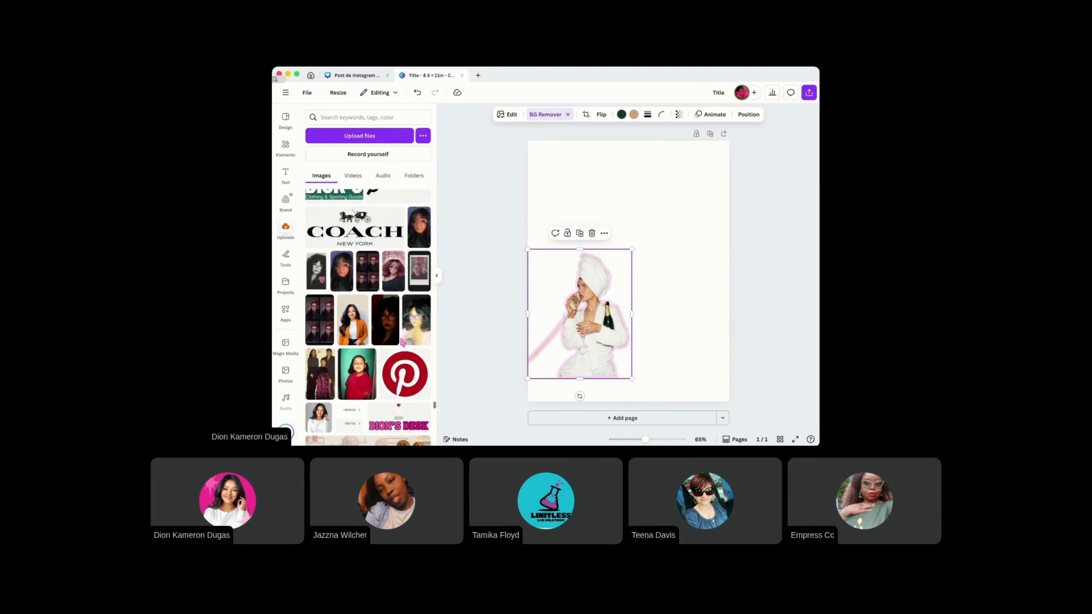
scroll(403, 342, down, 5)
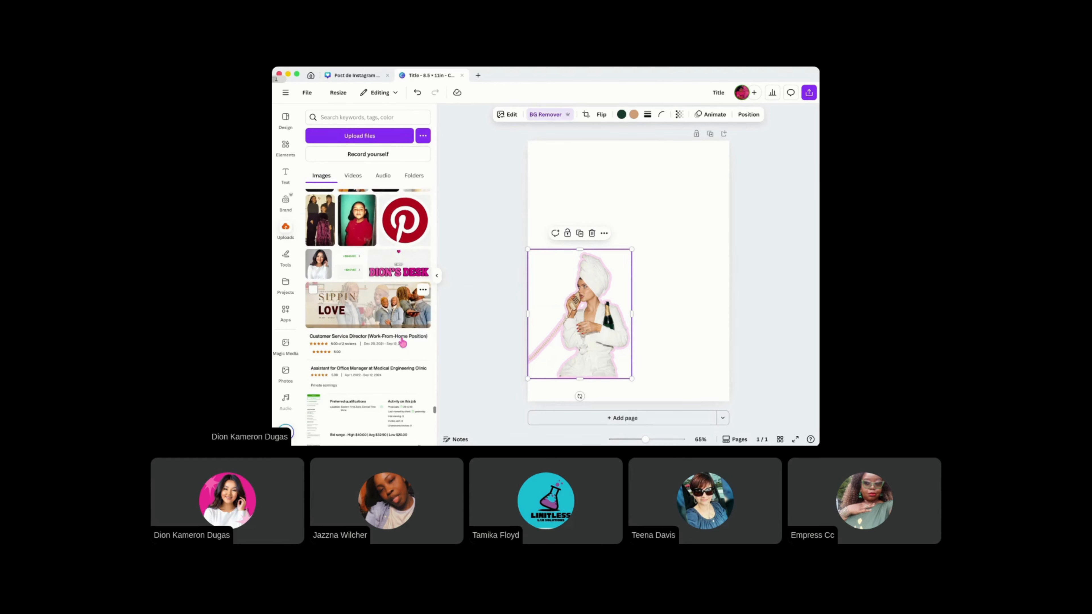
scroll(402, 343, up, 1)
click(319, 244)
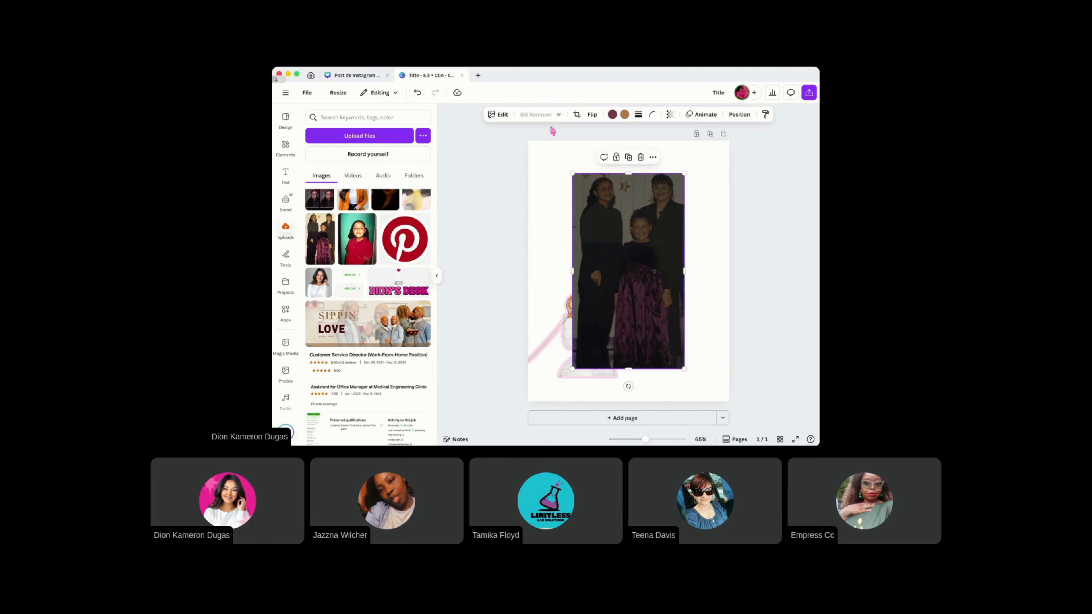
Copy the woman cutout's style onto the three-person photo and move the photo beside her, against the page's right edge
click(503, 309)
right_click(555, 365)
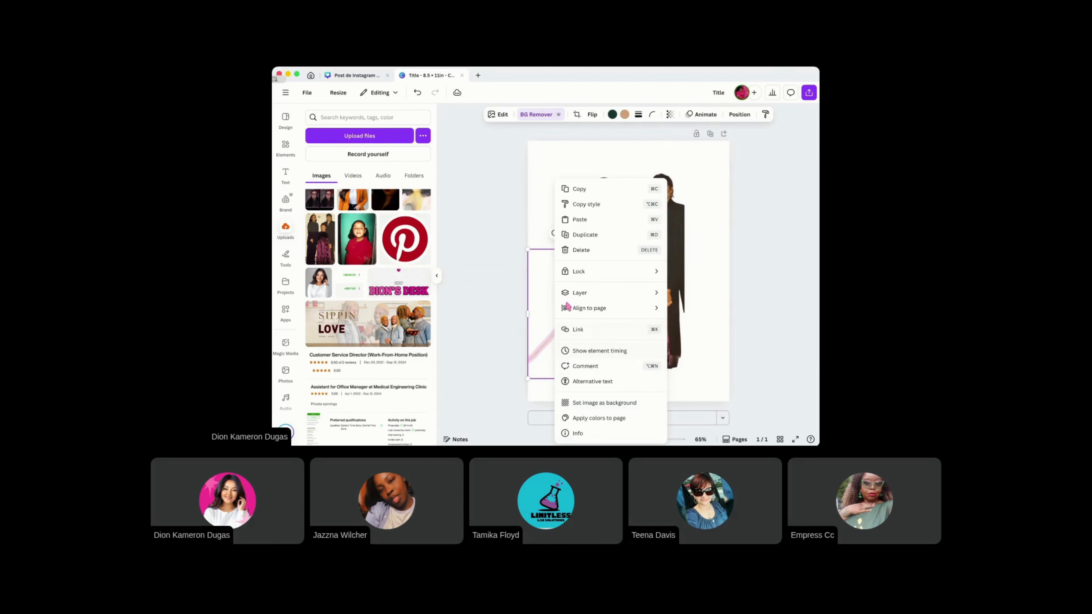
click(578, 205)
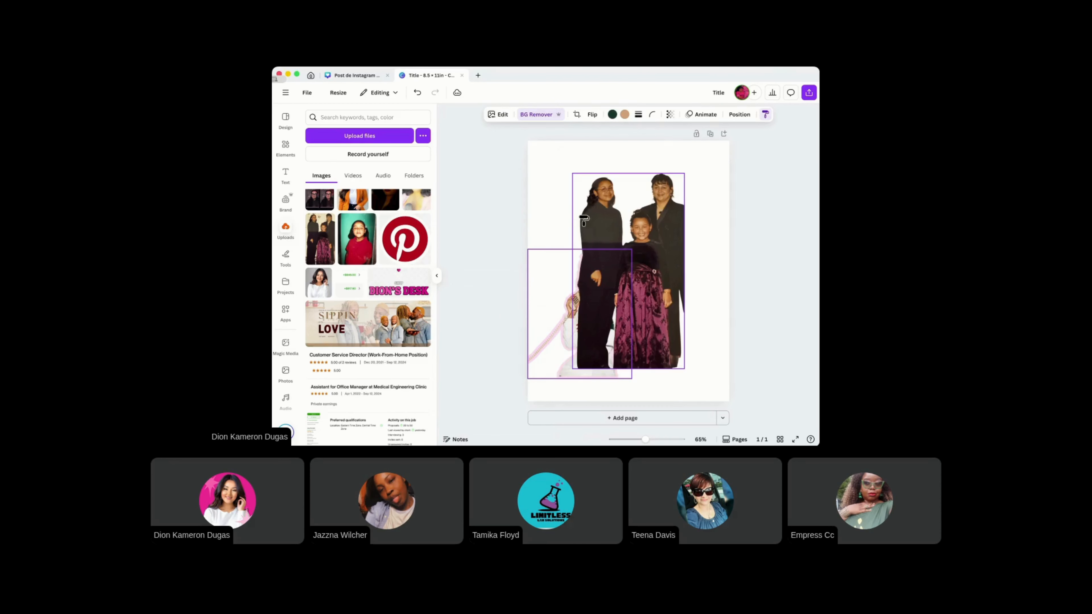
click(609, 214)
drag(640, 236, 686, 252)
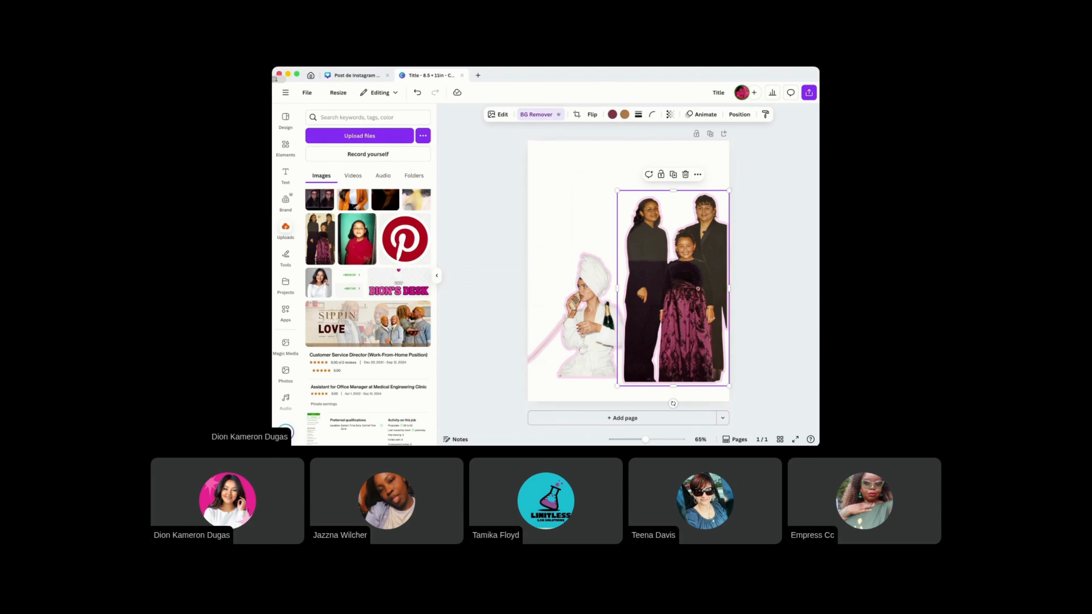
Return to the home page and open the Instagram Post template category
click(344, 77)
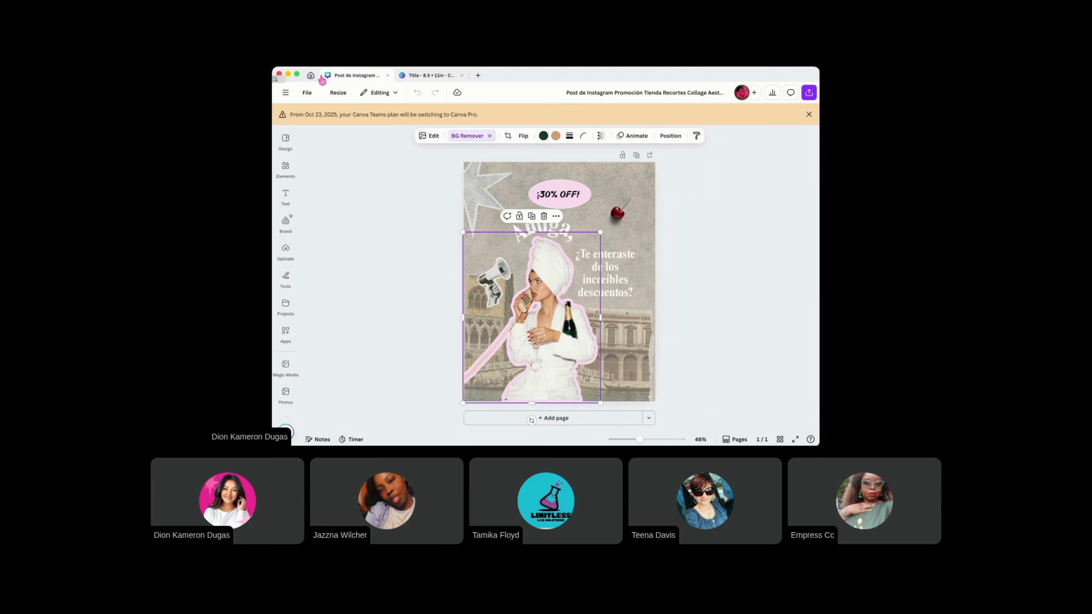
click(310, 76)
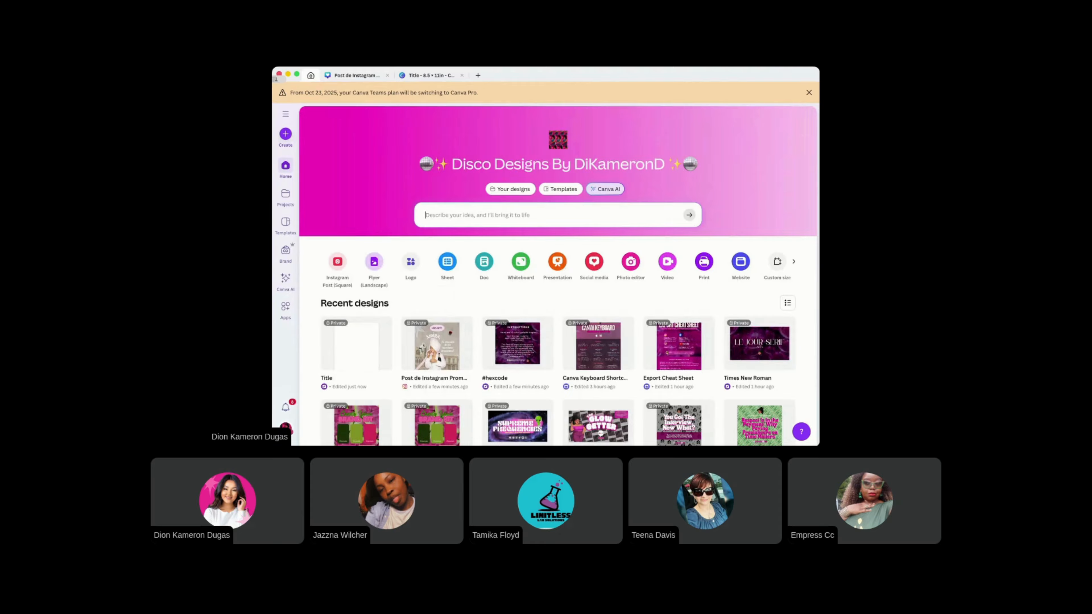
click(286, 225)
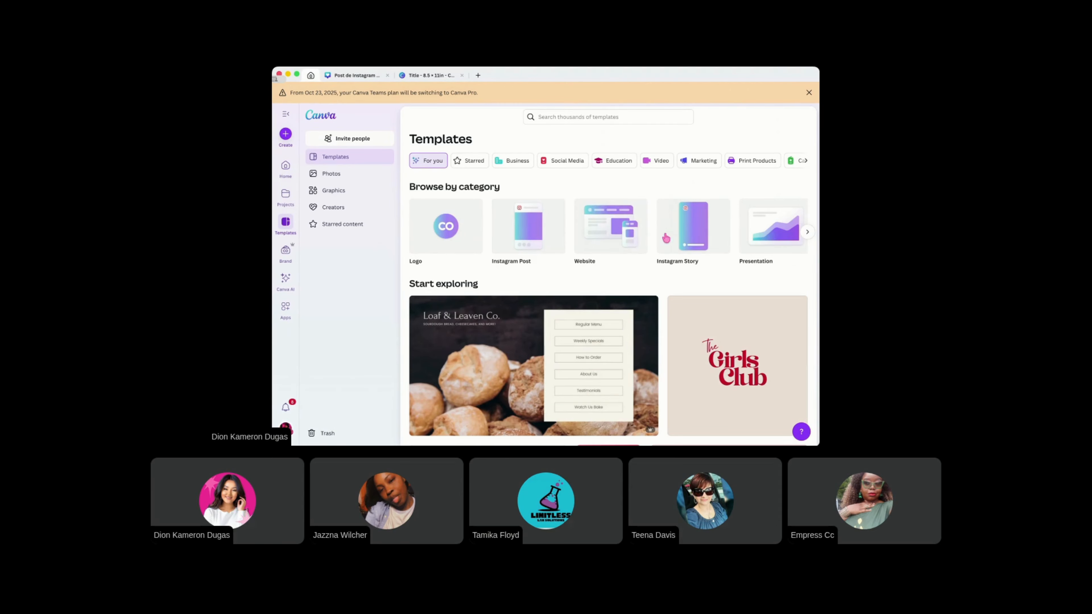
click(551, 248)
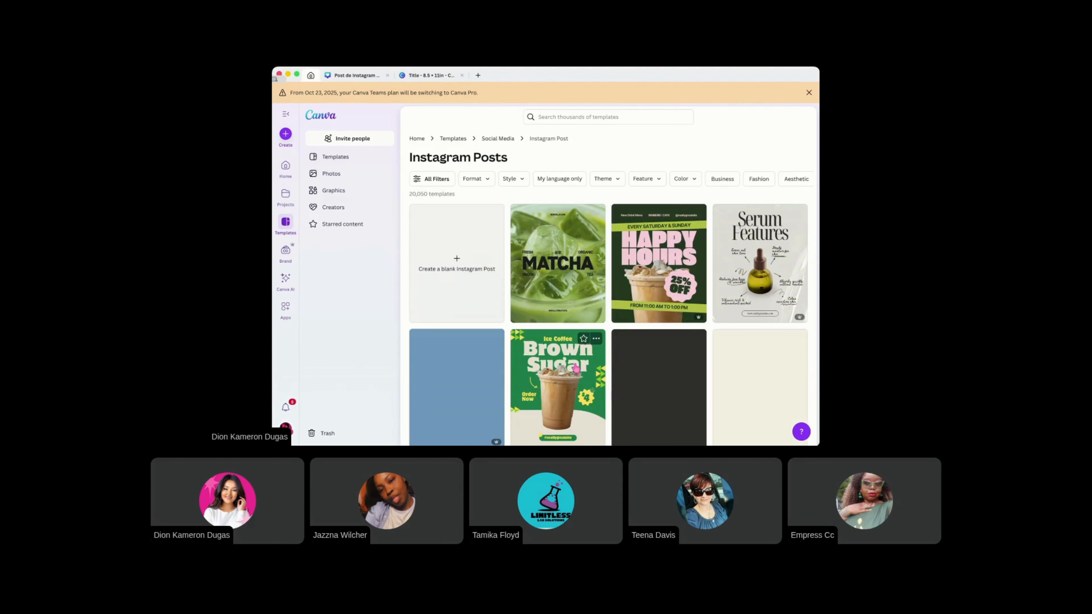
Find the pink shopping-cart "My 2030 Recos" template, star it, and open its preview
scroll(575, 367, down, 6)
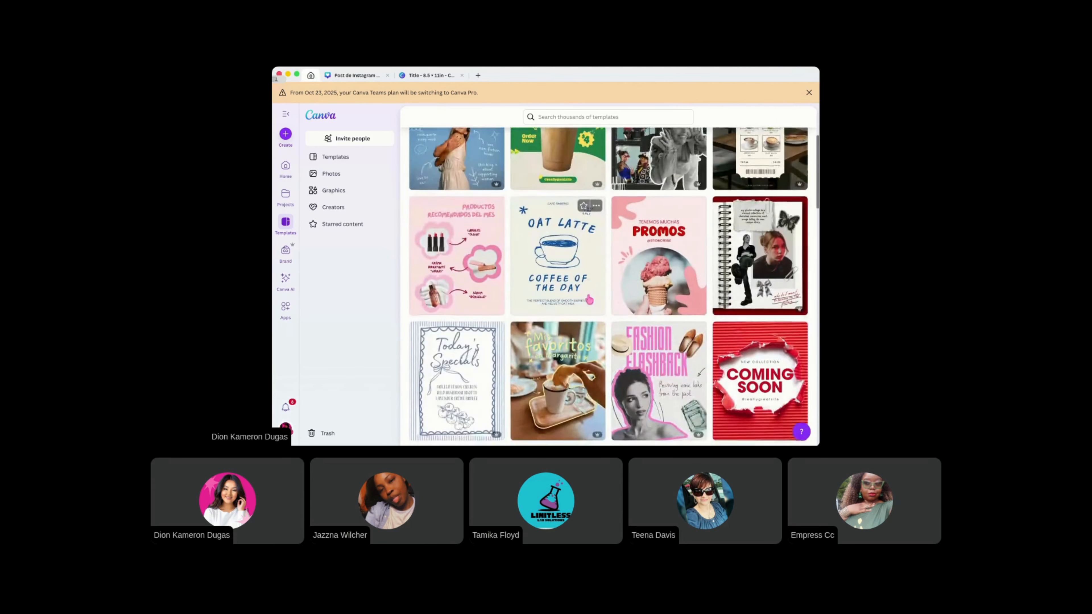
scroll(590, 300, down, 10)
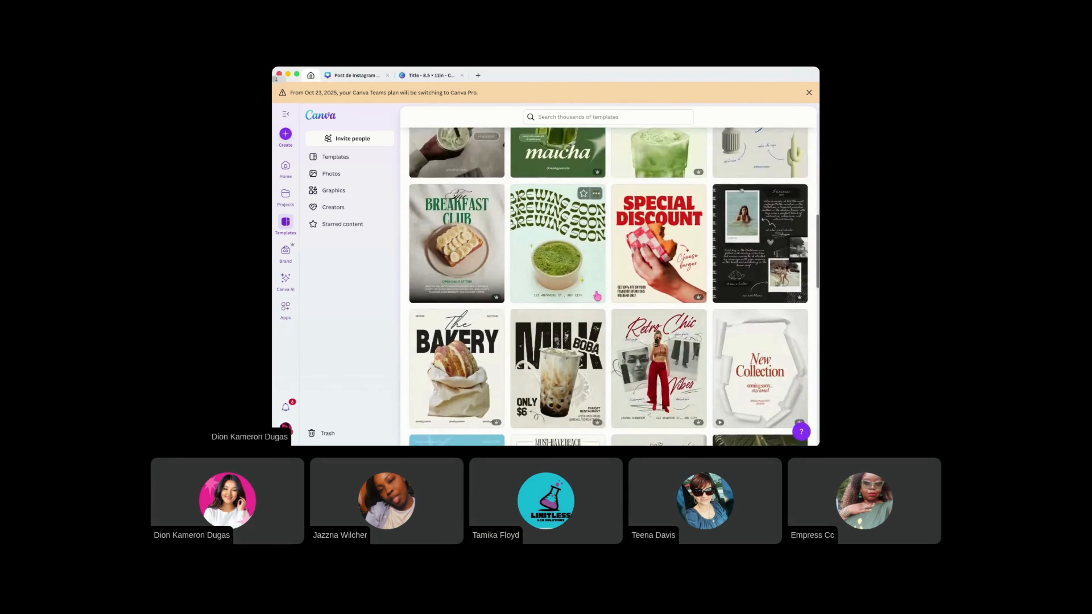
scroll(601, 299, down, 10)
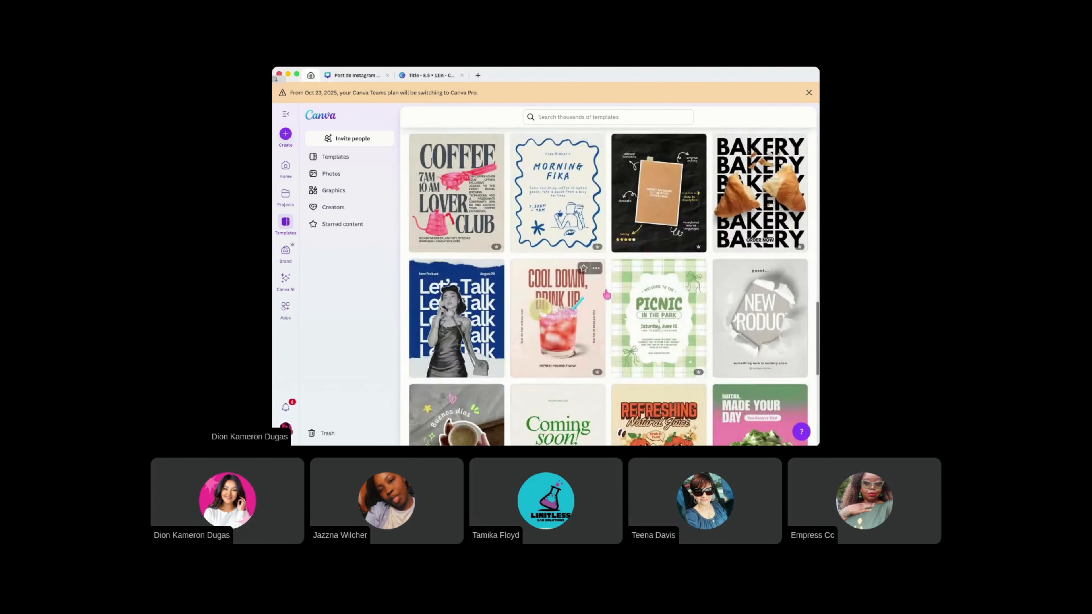
scroll(605, 297, down, 3)
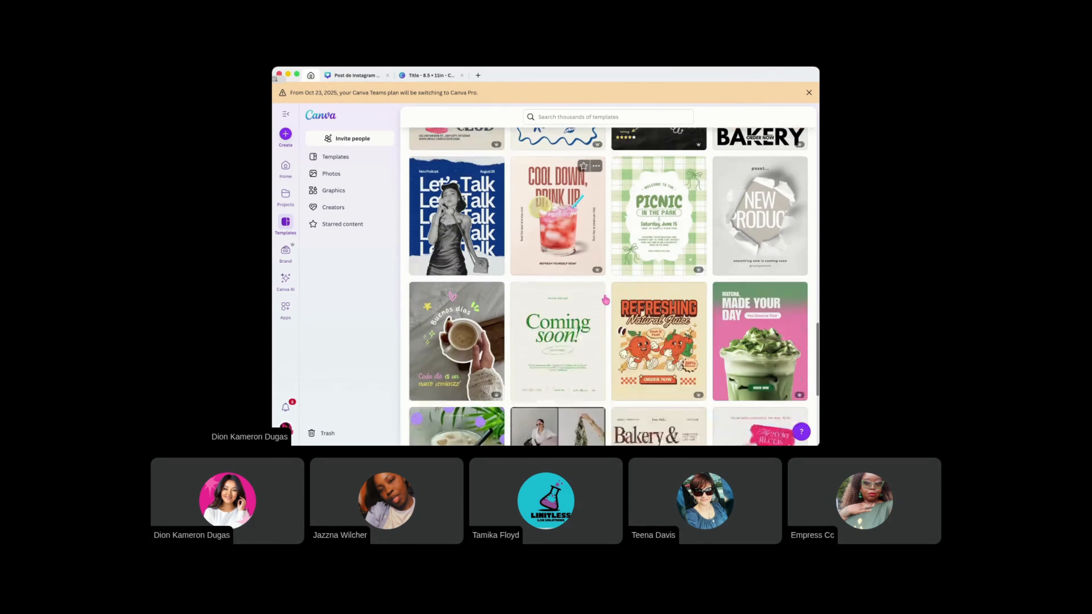
scroll(606, 301, down, 5)
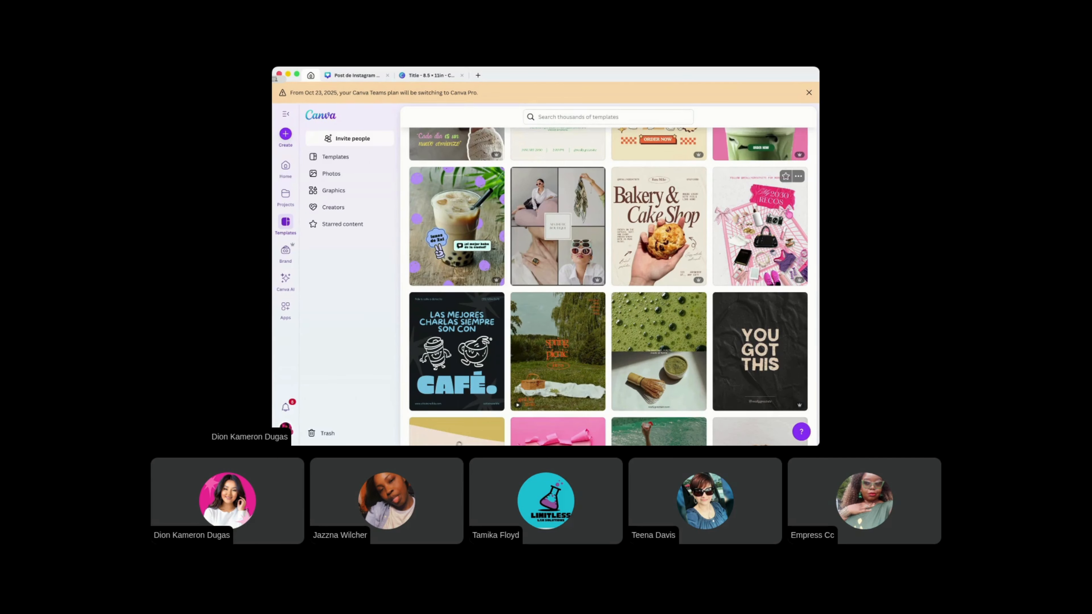
click(786, 186)
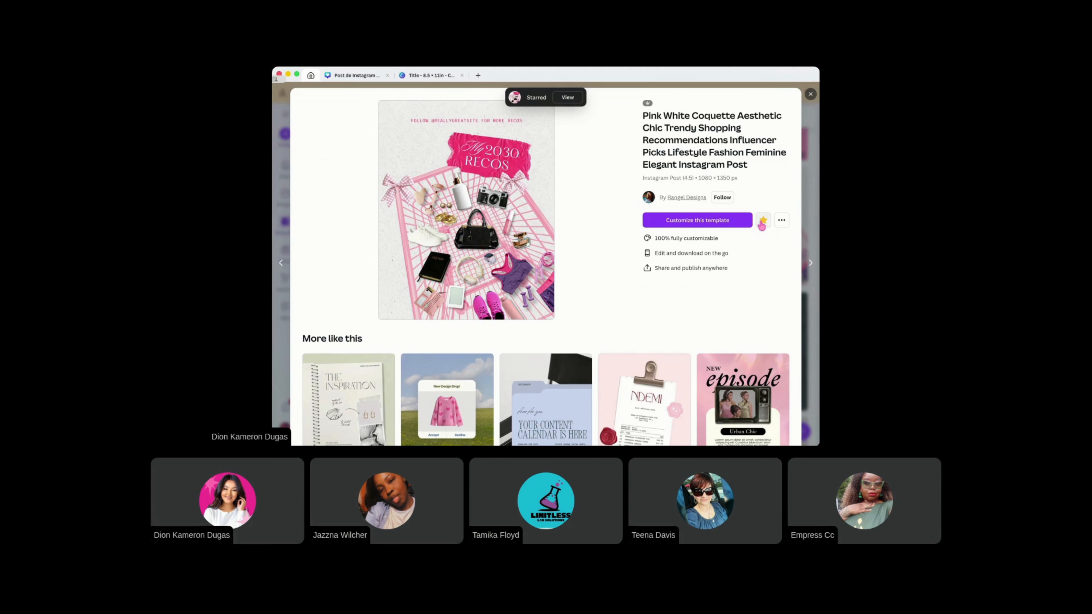
Examine the similar templates suggested beneath the "My 2030 Recos" preview
scroll(523, 266, down, 5)
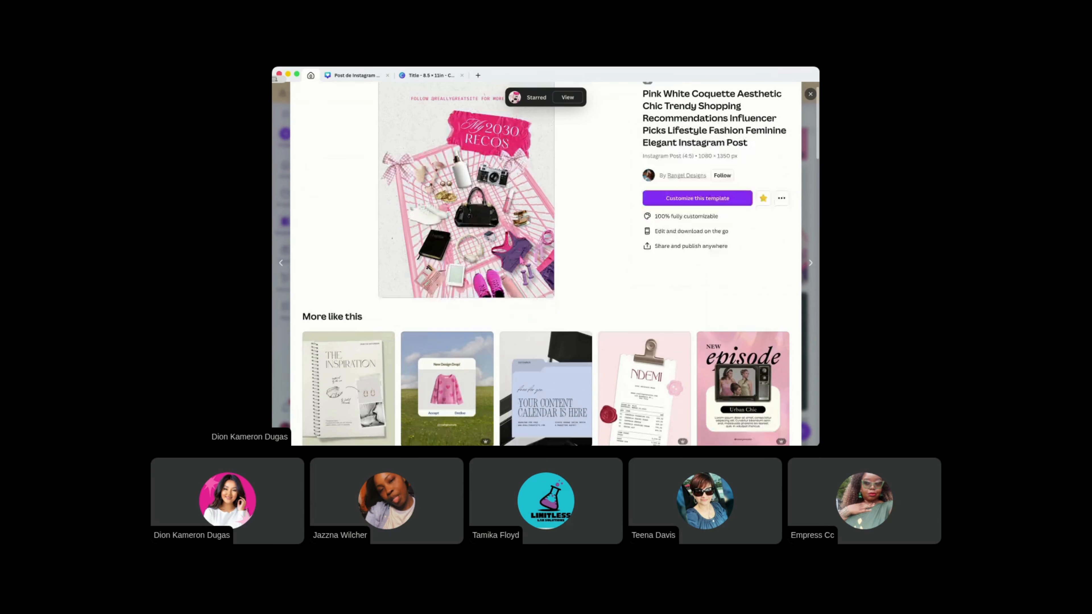
scroll(523, 267, down, 6)
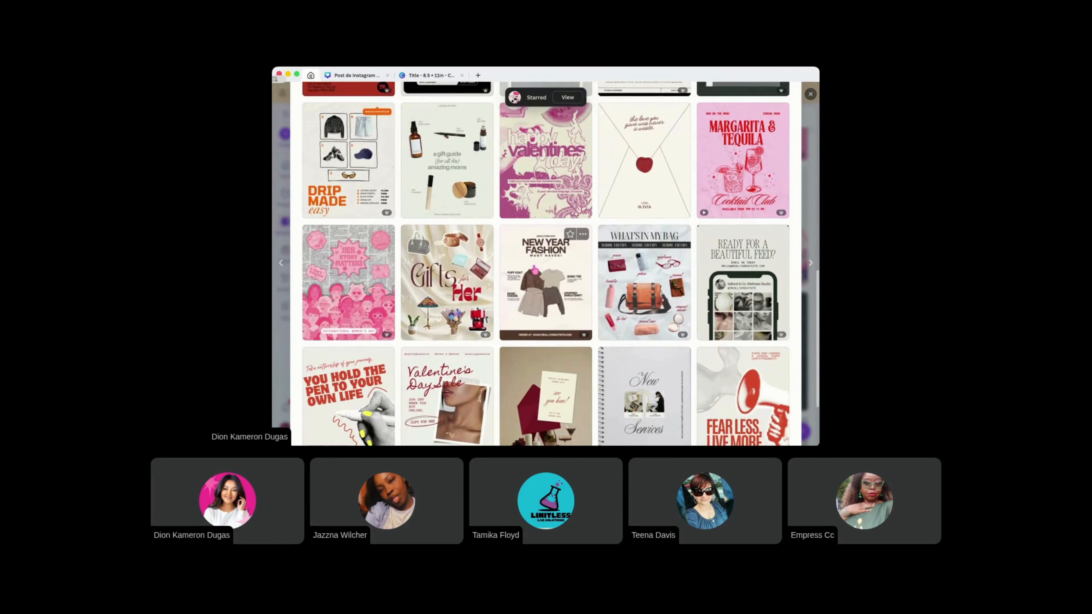
scroll(535, 270, down, 2)
scroll(537, 268, down, 2)
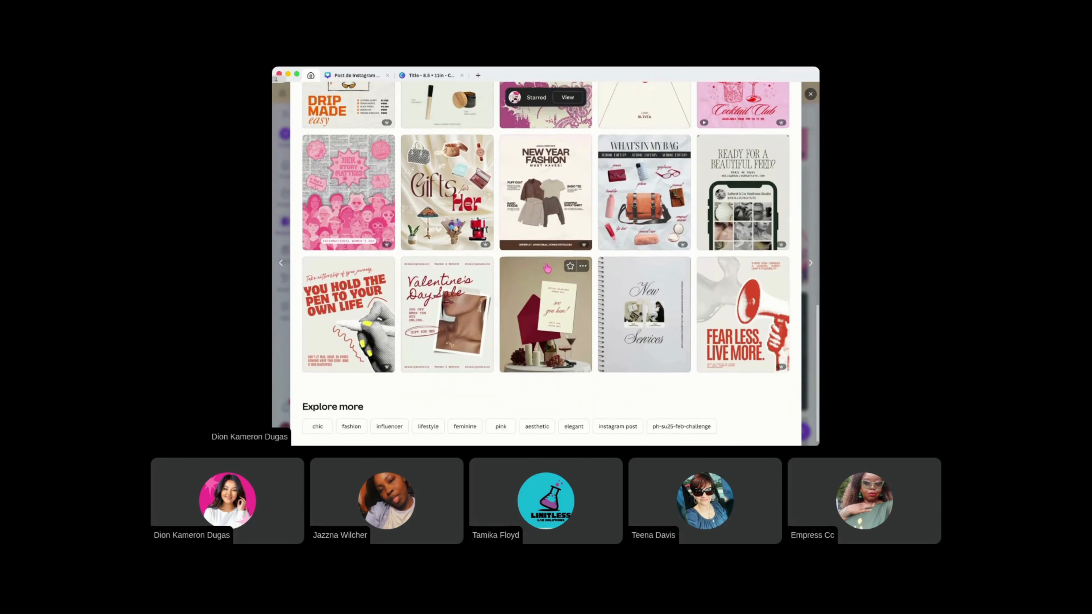
scroll(547, 265, up, 10)
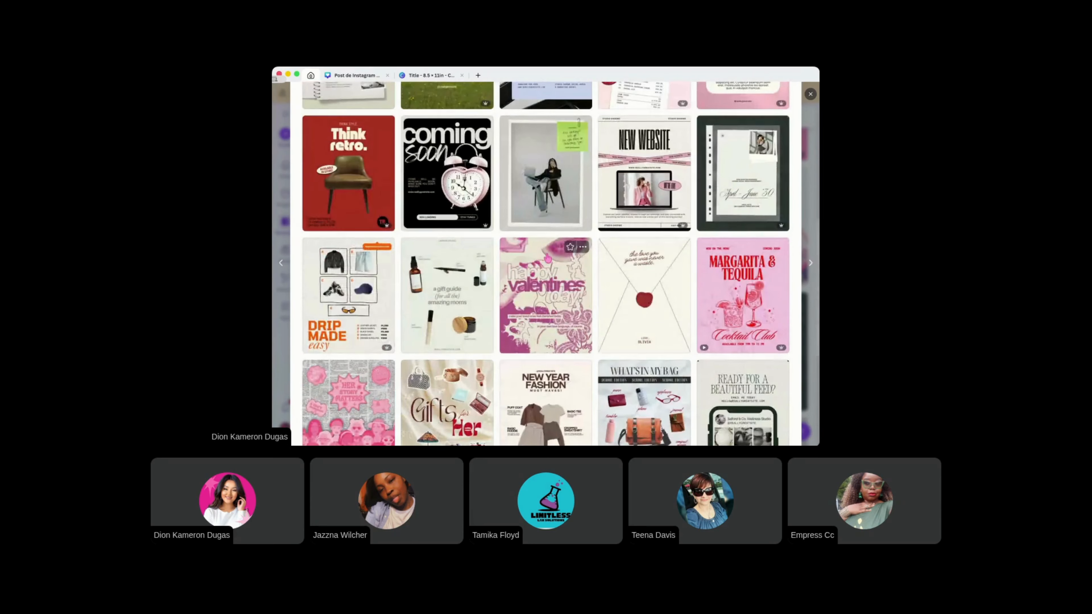
Preview the "Beige and Pink New Website Launch Mock Up Instagram Post" template and open it for customizing
scroll(645, 266, down, 2)
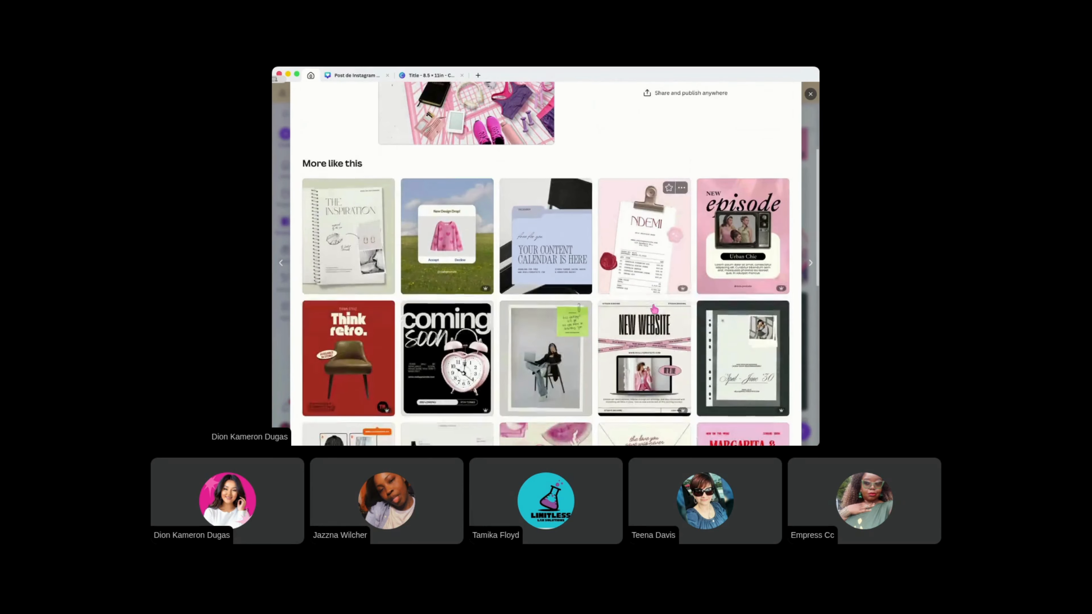
click(645, 332)
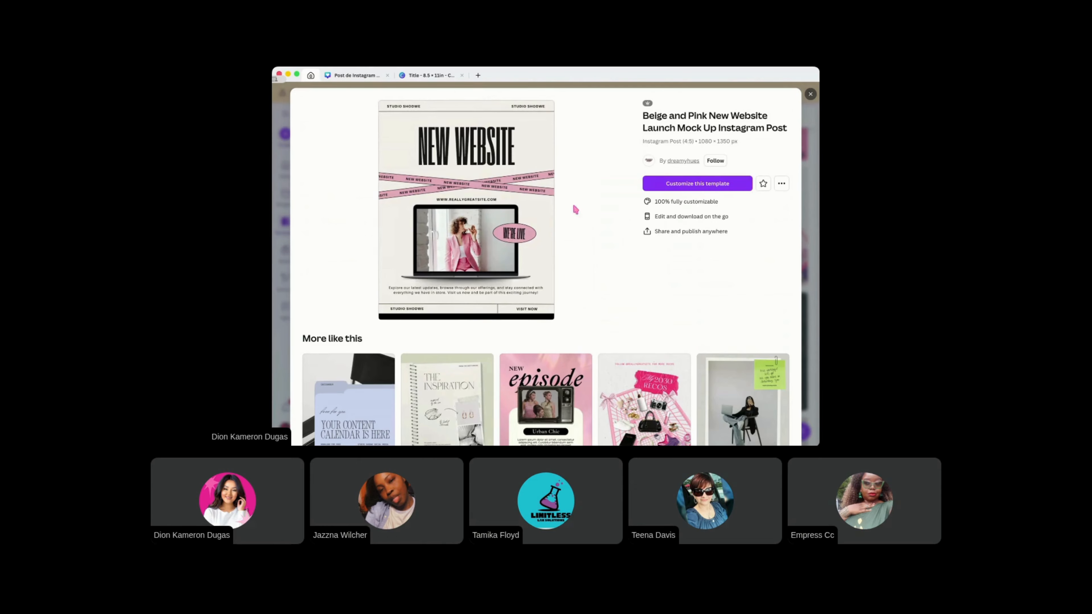
click(650, 186)
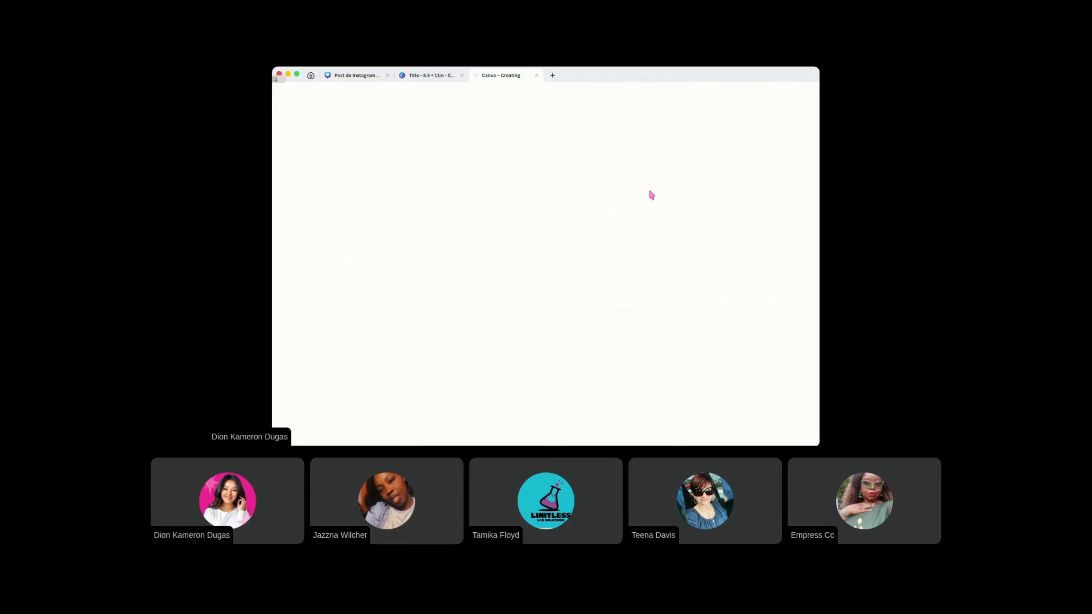
Select both crossed pink "NEW WEBSITE" ribbons in the template and copy them
click(656, 227)
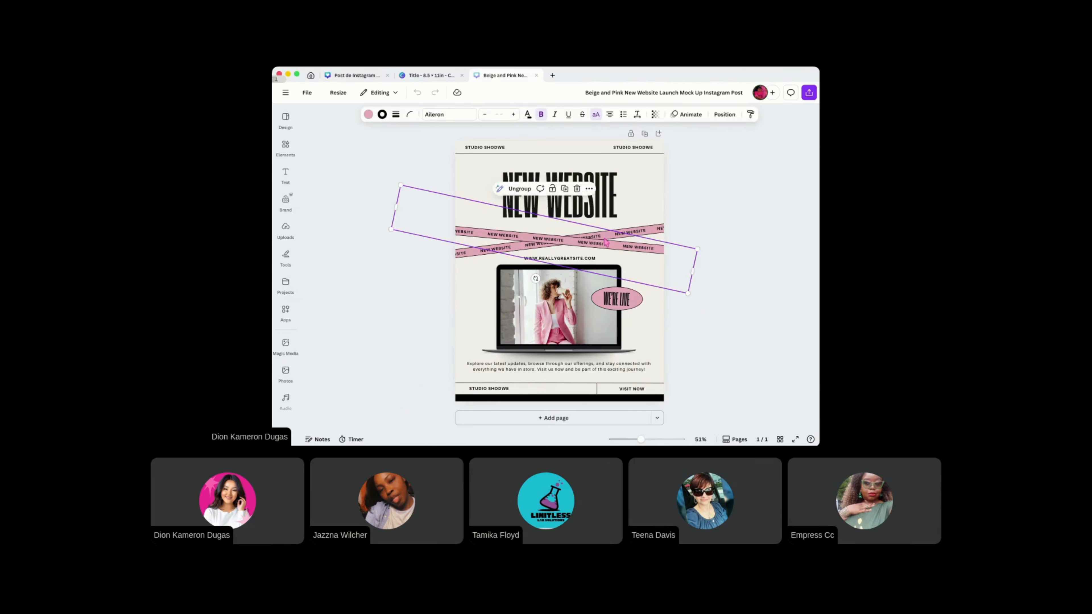
click(680, 240)
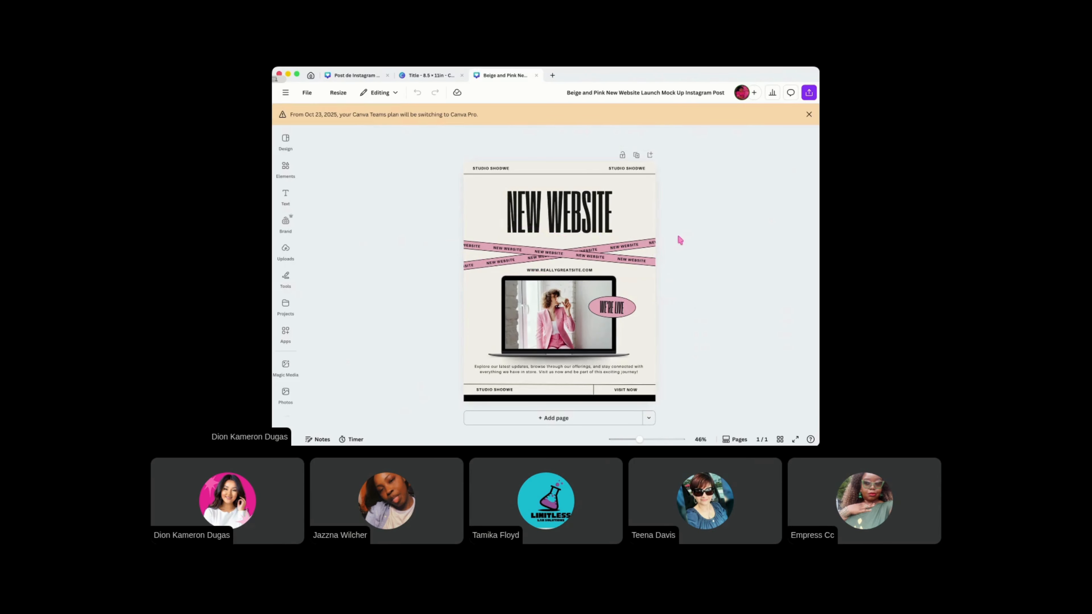
click(649, 275)
right_click(650, 269)
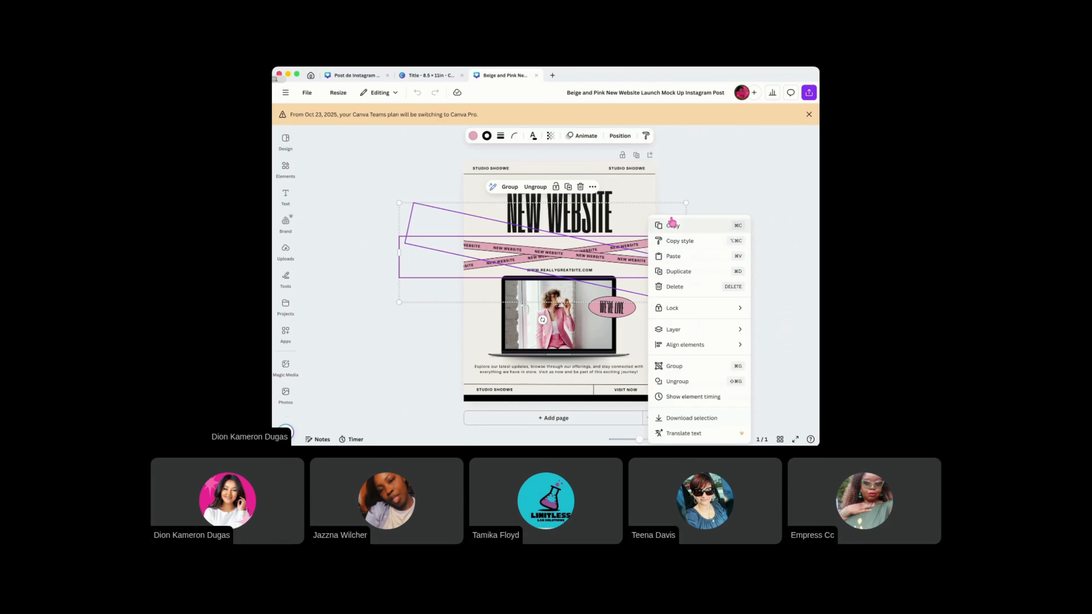
click(665, 224)
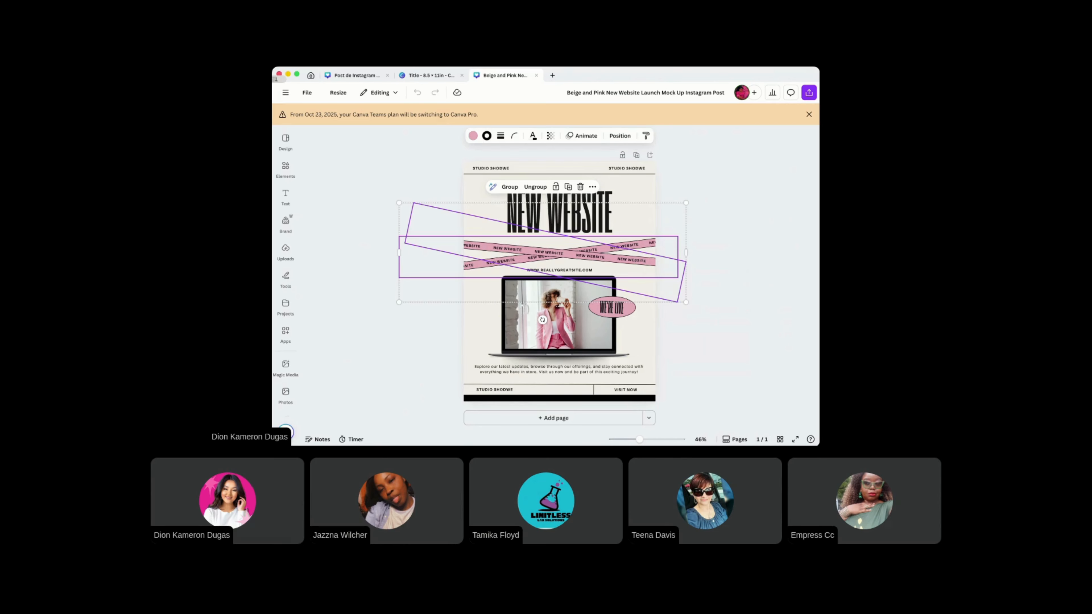
In the Title design, delete the woman cutout and move the three-person photo to the bottom centre of the page
click(410, 76)
click(561, 314)
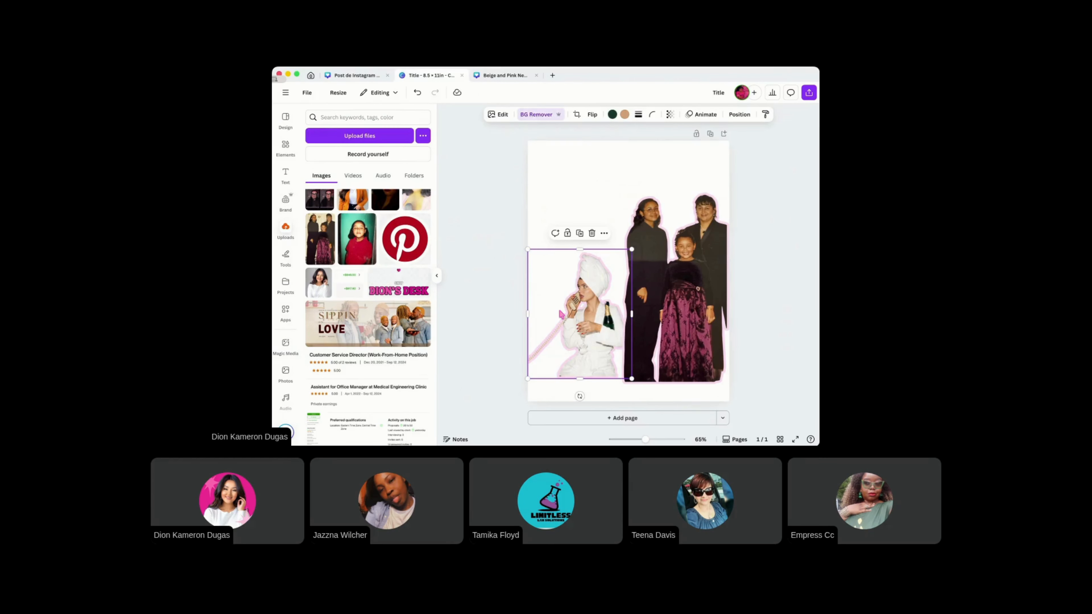
key(Delete)
click(623, 286)
drag(630, 288, 588, 335)
Paste the crossed ribbons and enlarge them to span the full page width just above the three people's heads
key(super+v)
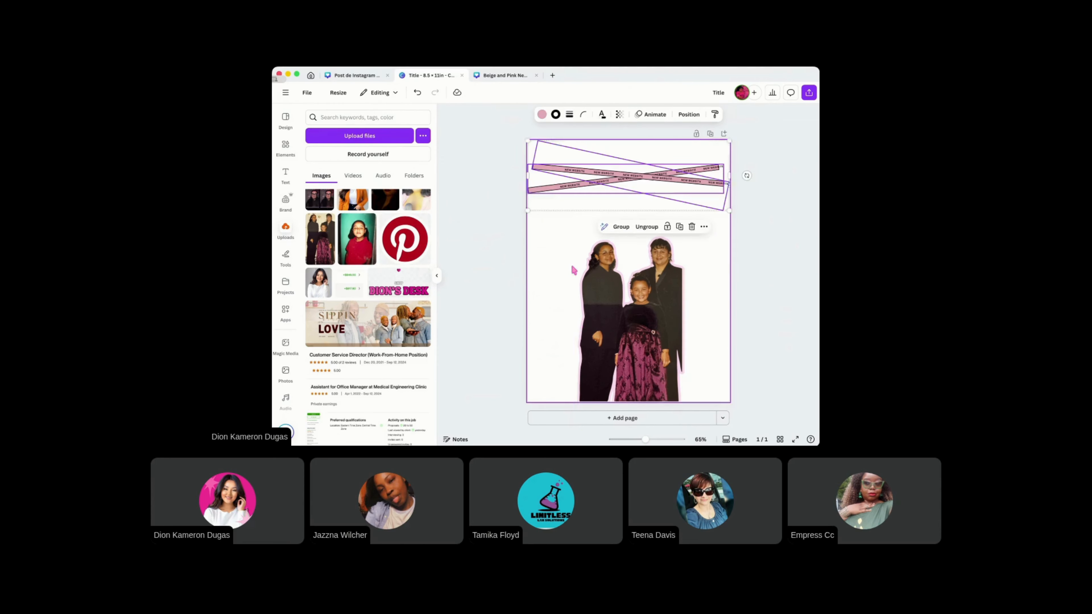
drag(607, 177, 616, 195)
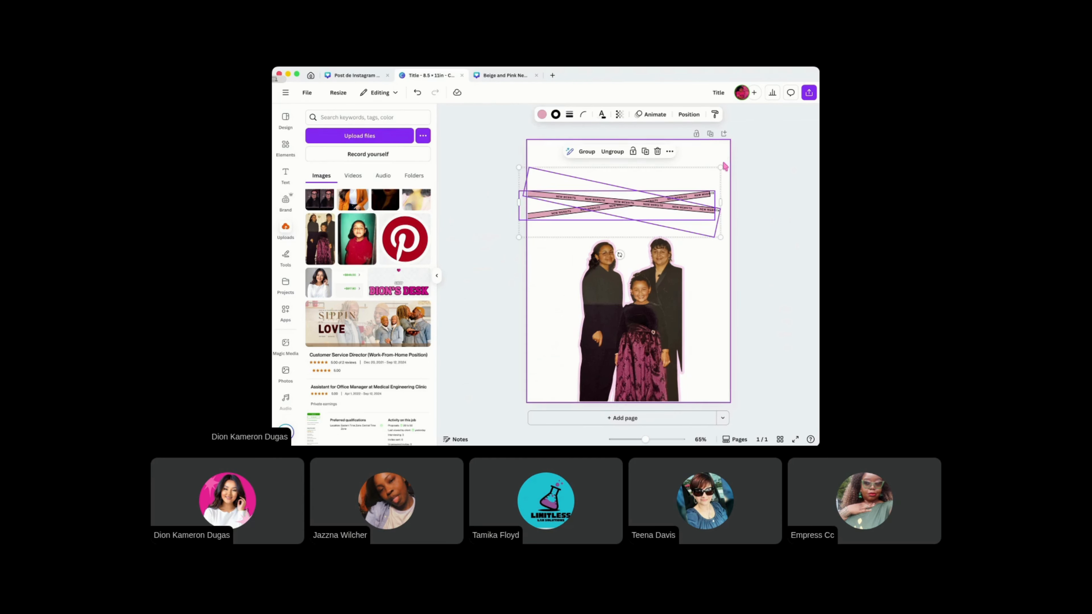
drag(721, 168, 745, 164)
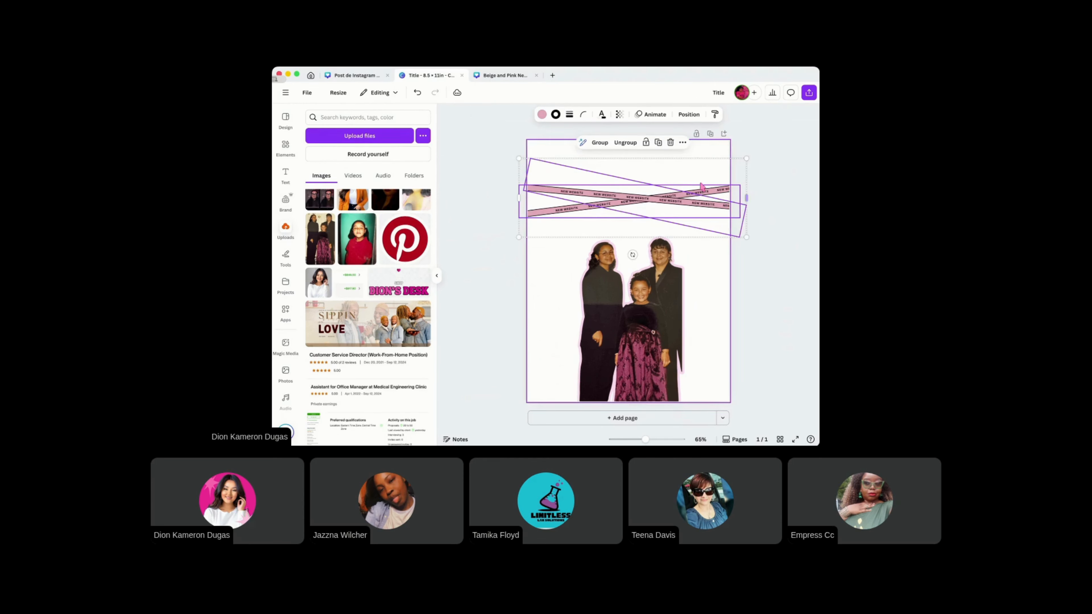
drag(691, 198, 687, 214)
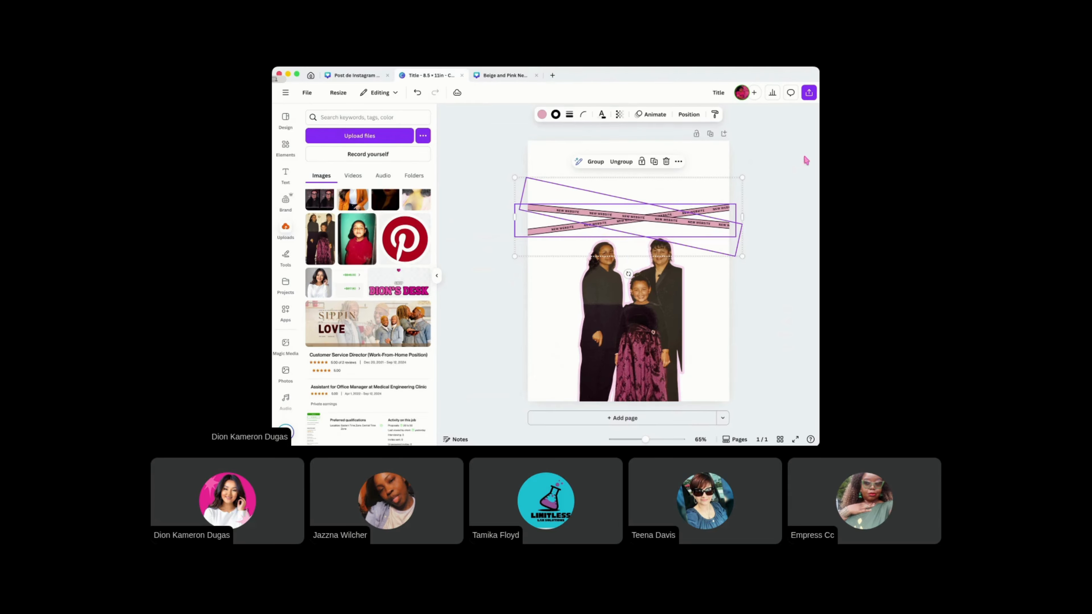
click(766, 190)
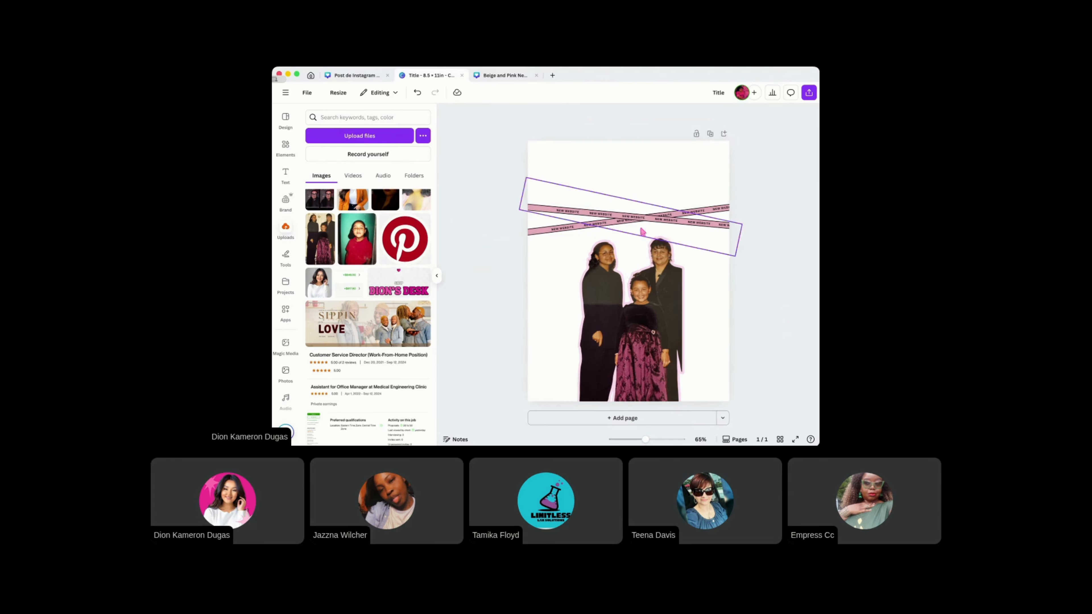
Return to the home page and close the "New Website" template preview
click(308, 80)
scroll(471, 280, down, 10)
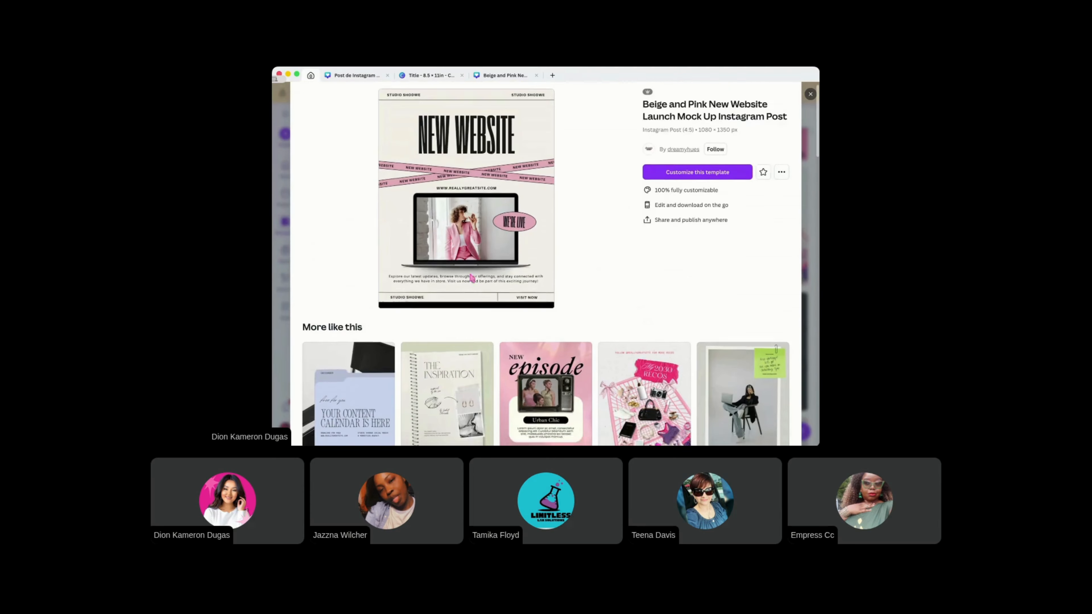
scroll(471, 280, up, 10)
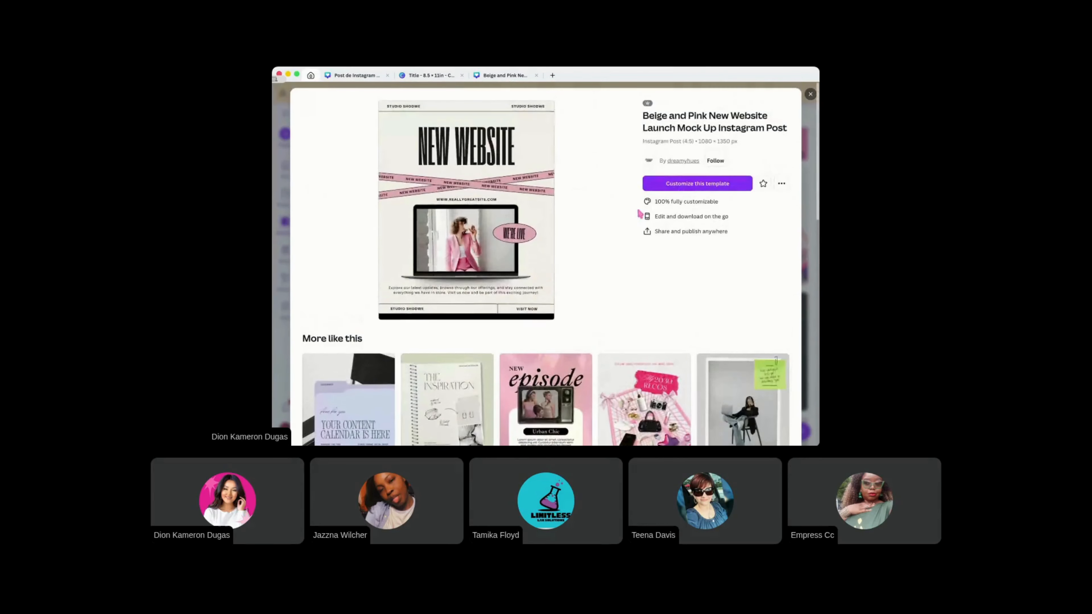
click(810, 95)
Examine the range of Instagram Post templates for designs with reusable elements
scroll(656, 284, down, 5)
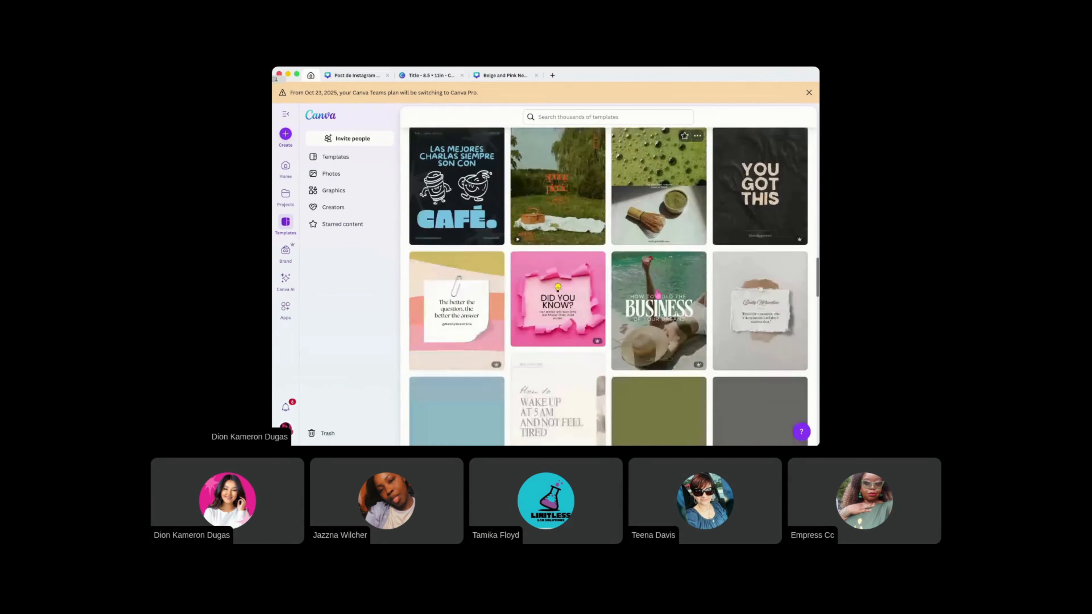
scroll(661, 298, down, 5)
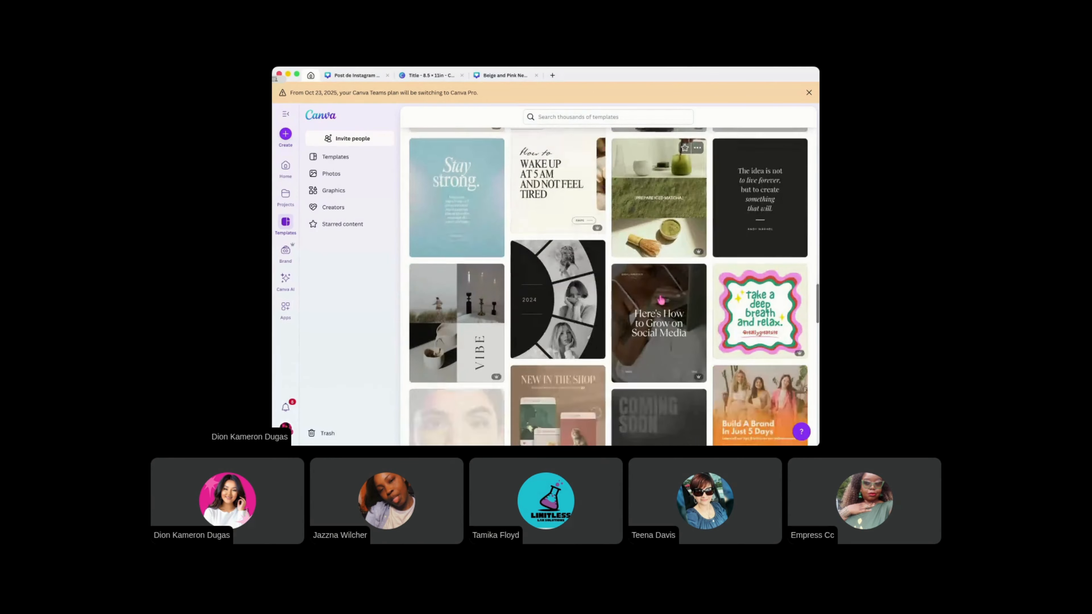
scroll(662, 296, down, 10)
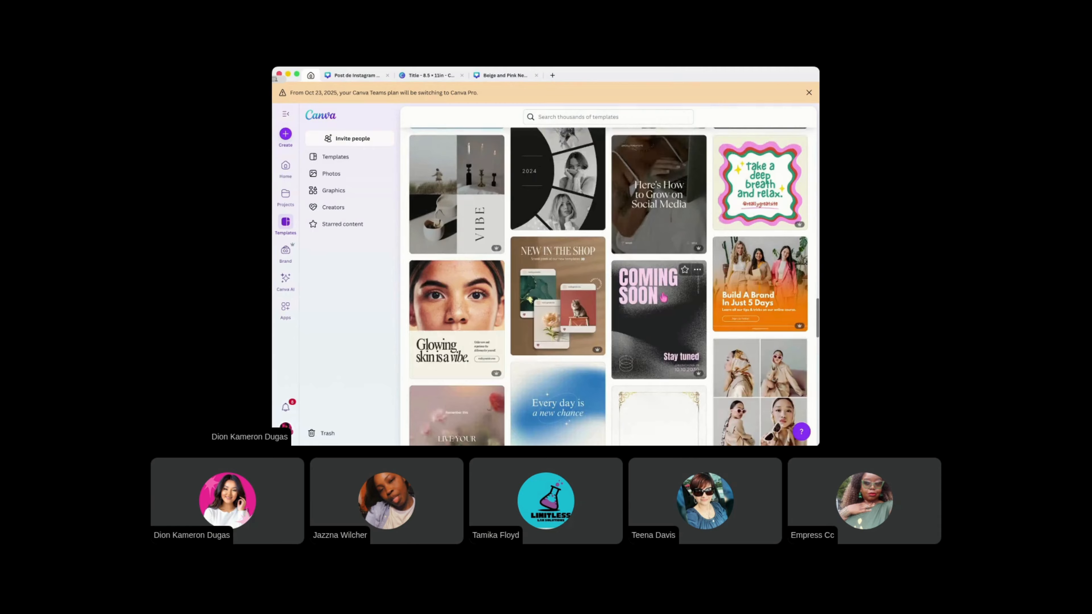
scroll(666, 296, down, 15)
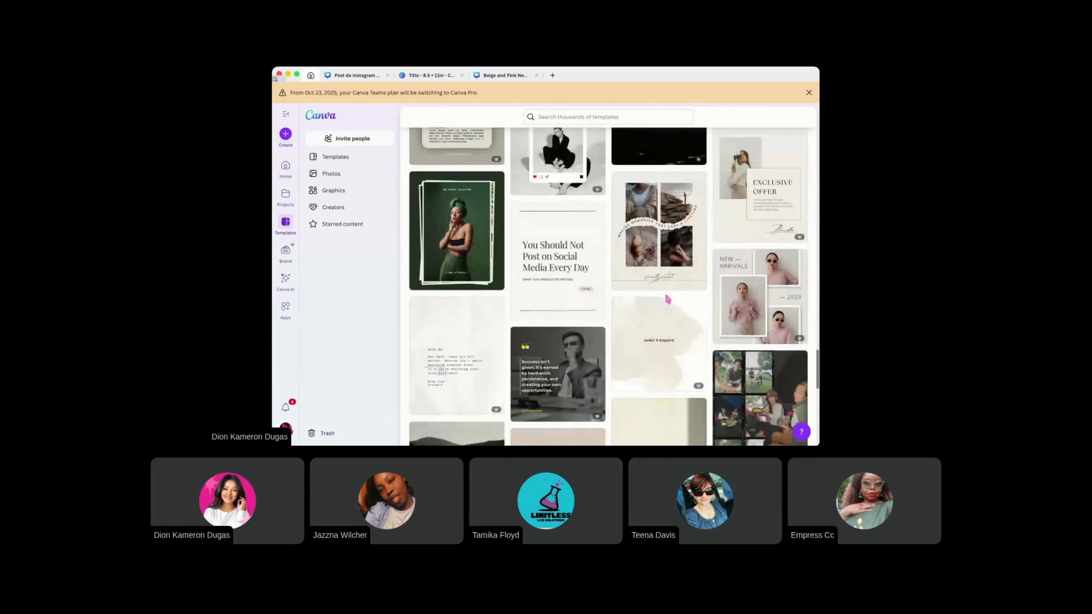
scroll(670, 302, down, 10)
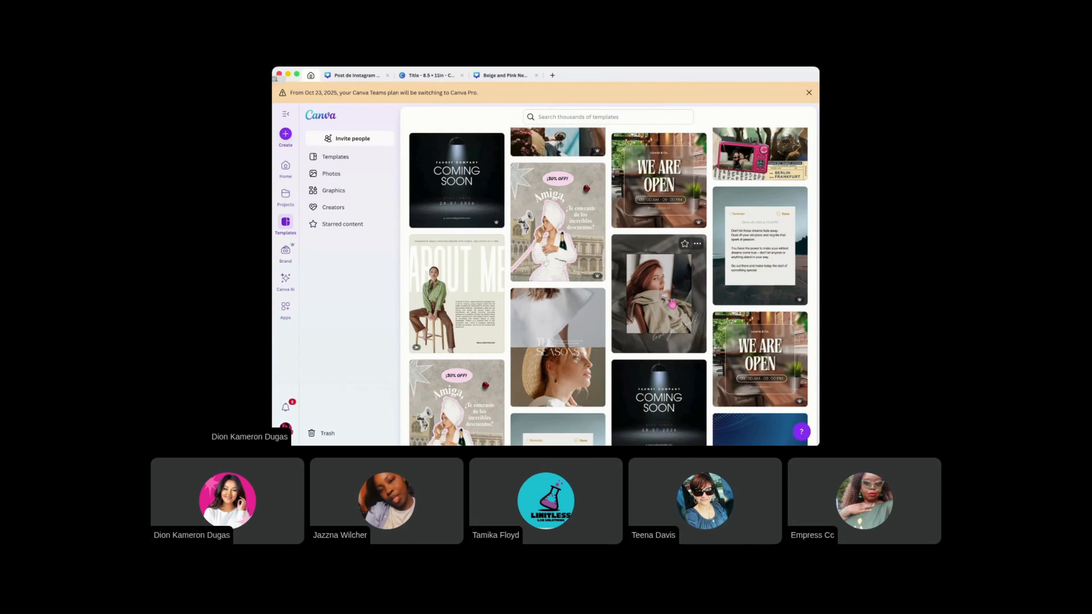
scroll(672, 304, down, 15)
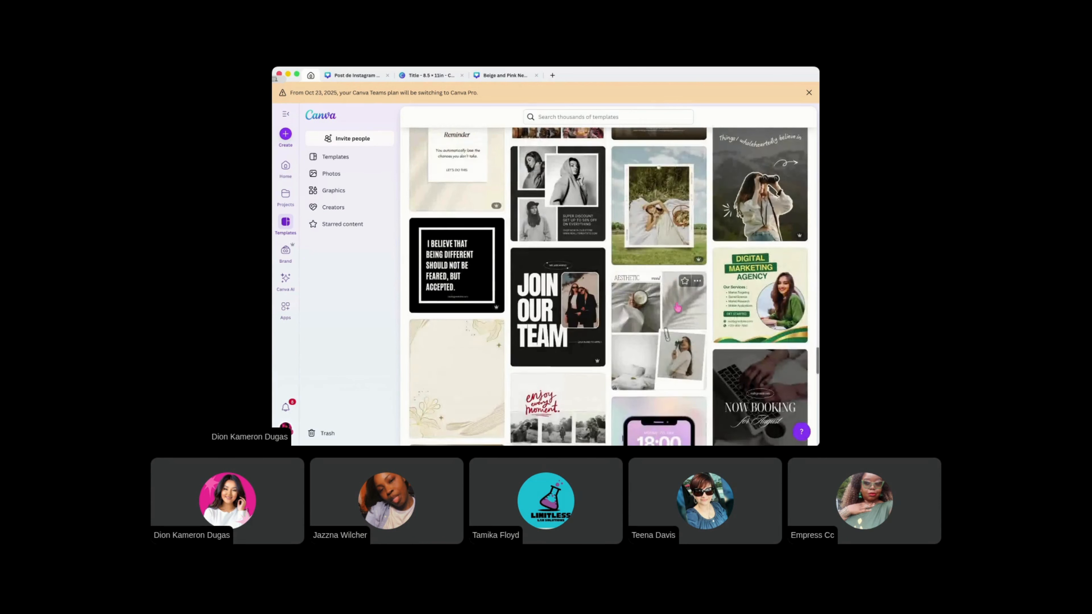
scroll(678, 306, down, 5)
scroll(662, 297, up, 20)
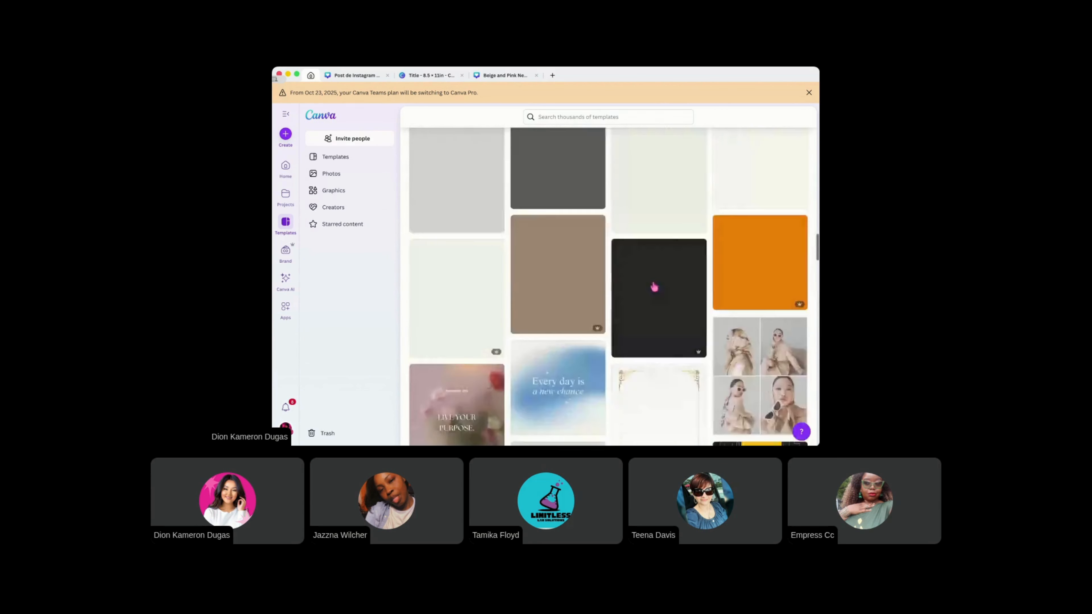
scroll(653, 284, up, 20)
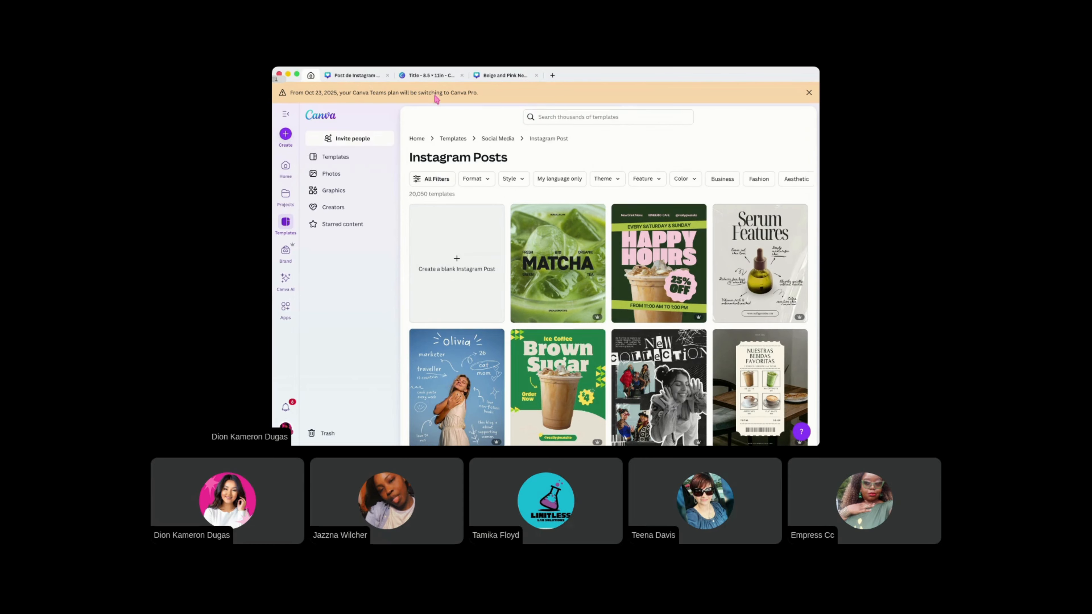
Go to the main Templates page and examine the designs offered under "Start exploring"
click(466, 141)
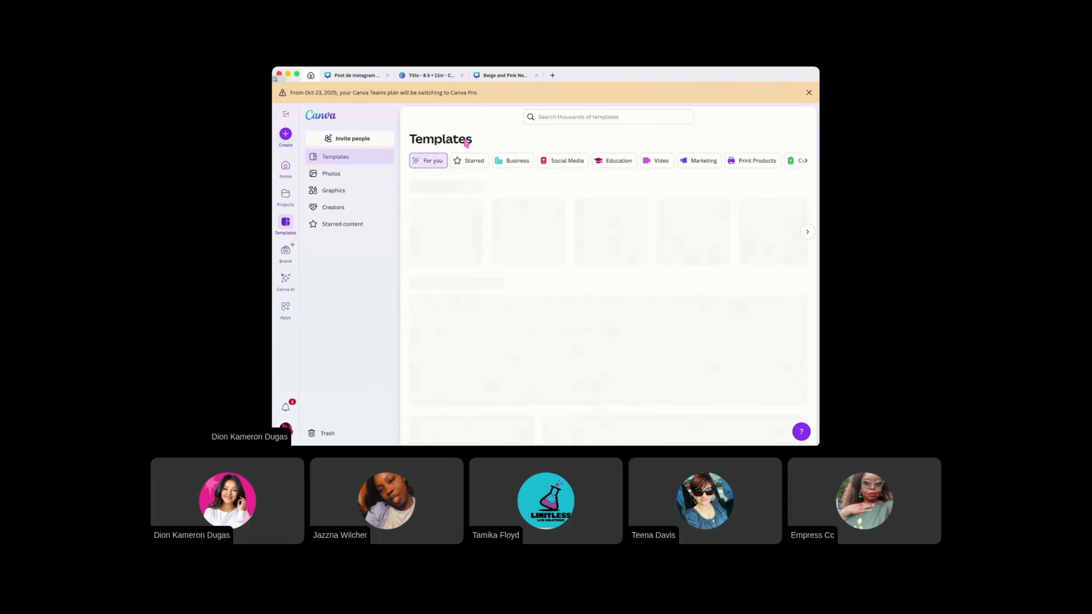
scroll(592, 319, down, 3)
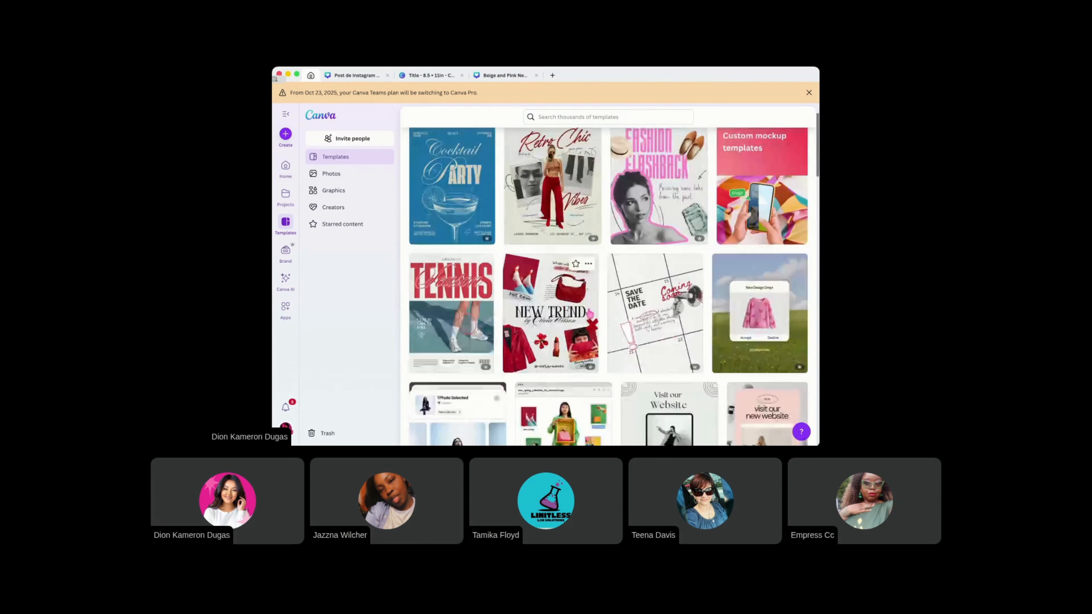
scroll(592, 318, down, 2)
scroll(580, 277, up, 5)
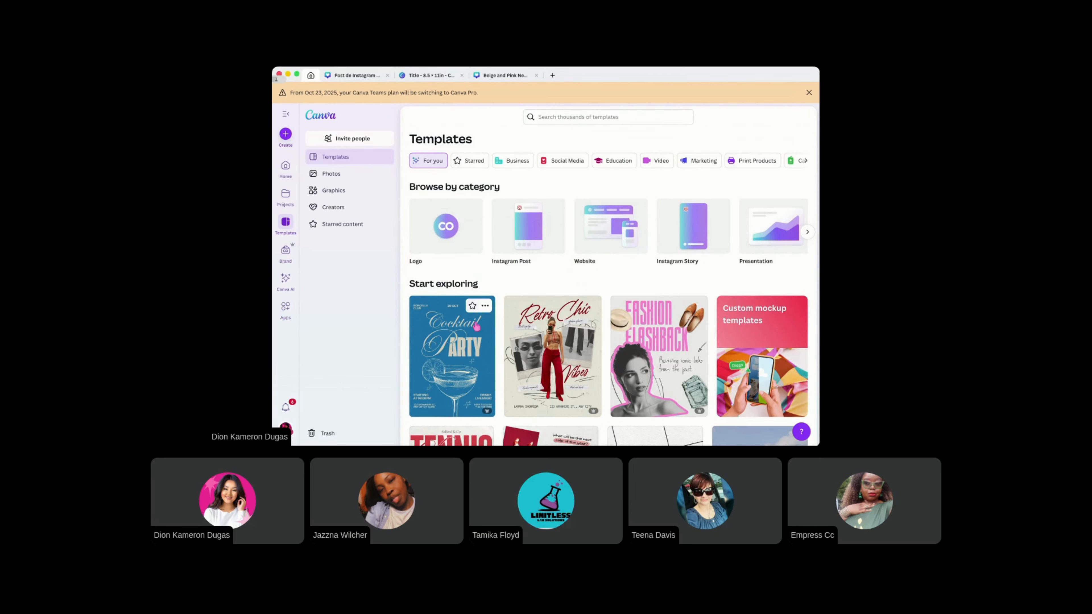
scroll(485, 360, down, 15)
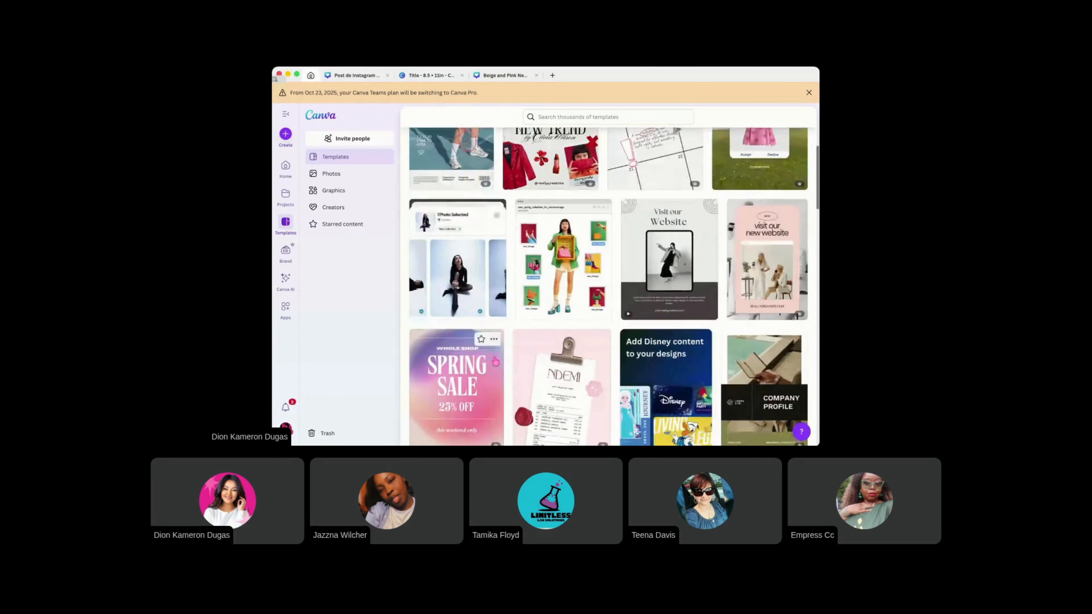
scroll(496, 356, down, 3)
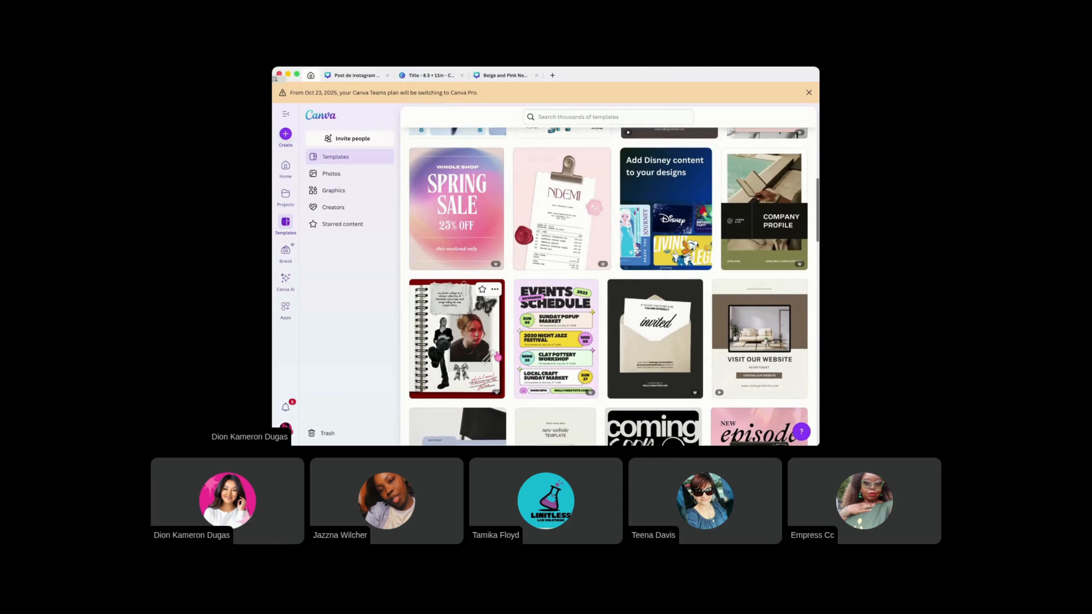
scroll(497, 353, down, 1)
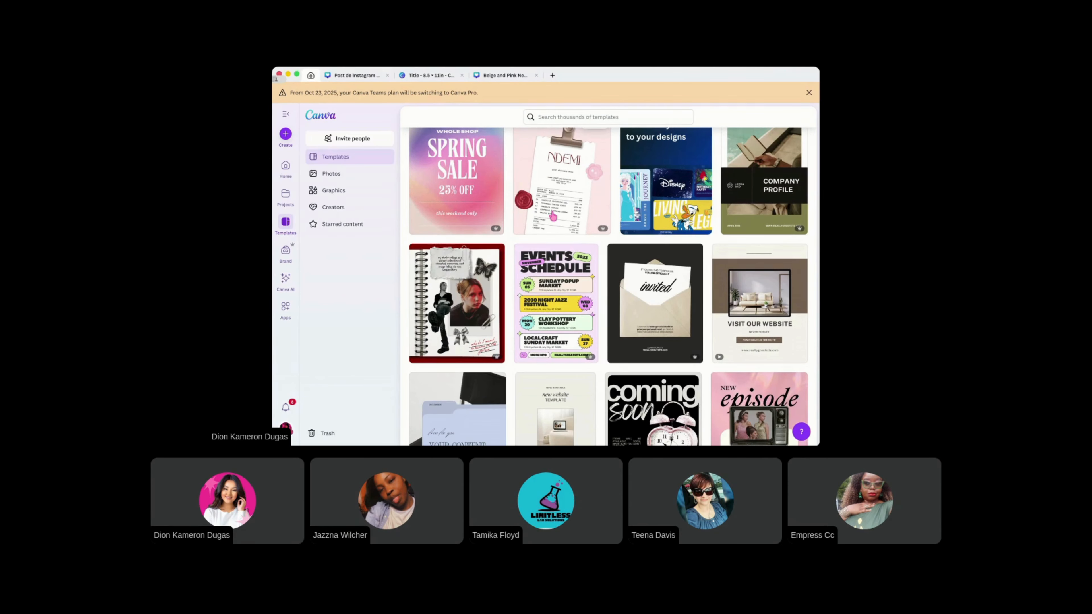
scroll(551, 221, down, 5)
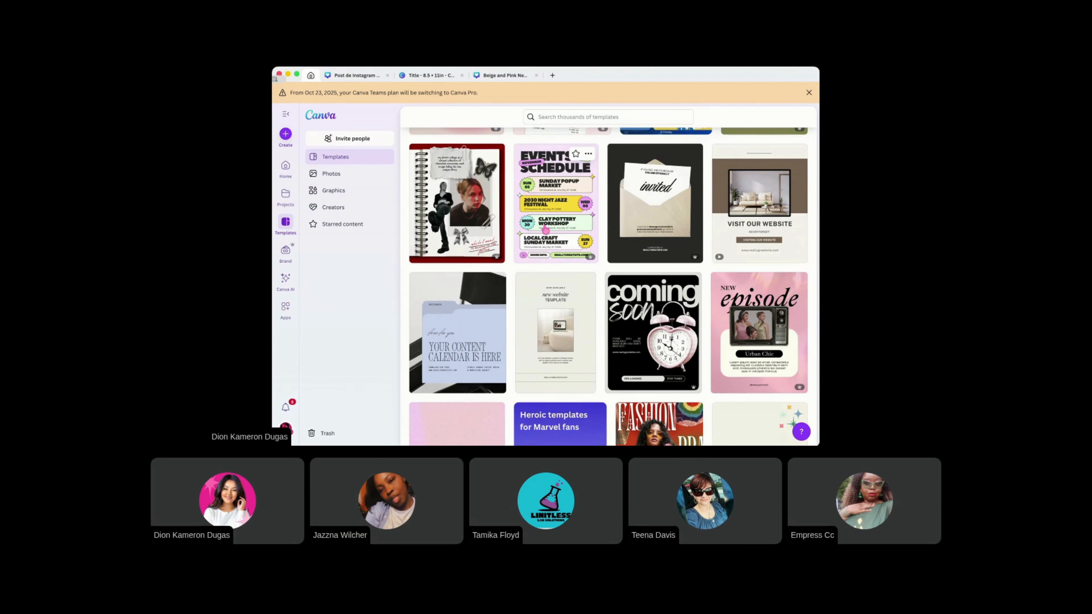
scroll(643, 327, down, 10)
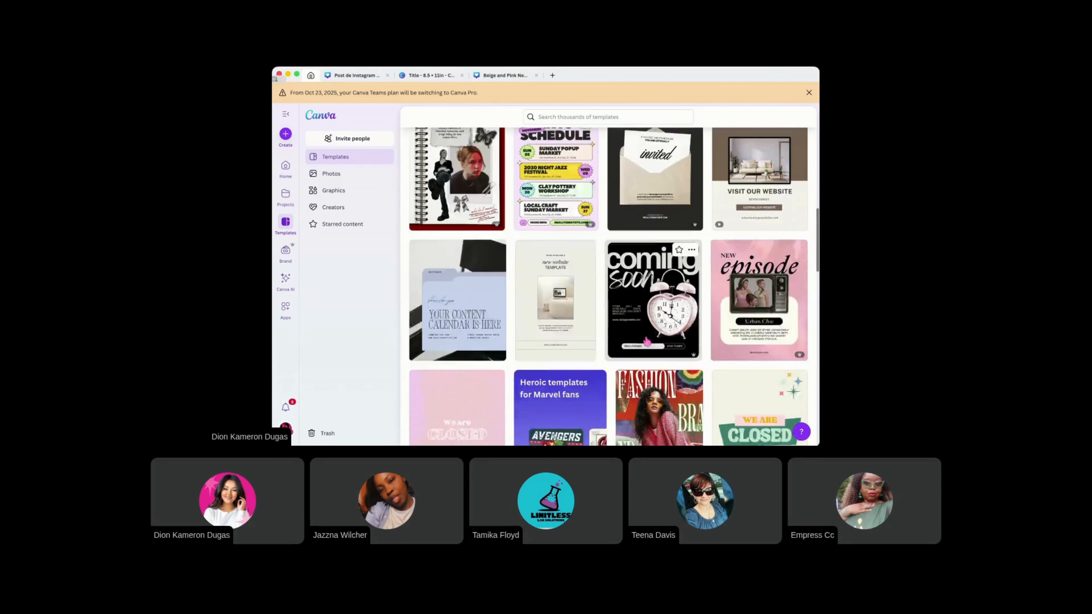
scroll(643, 340, down, 2)
scroll(641, 336, down, 9)
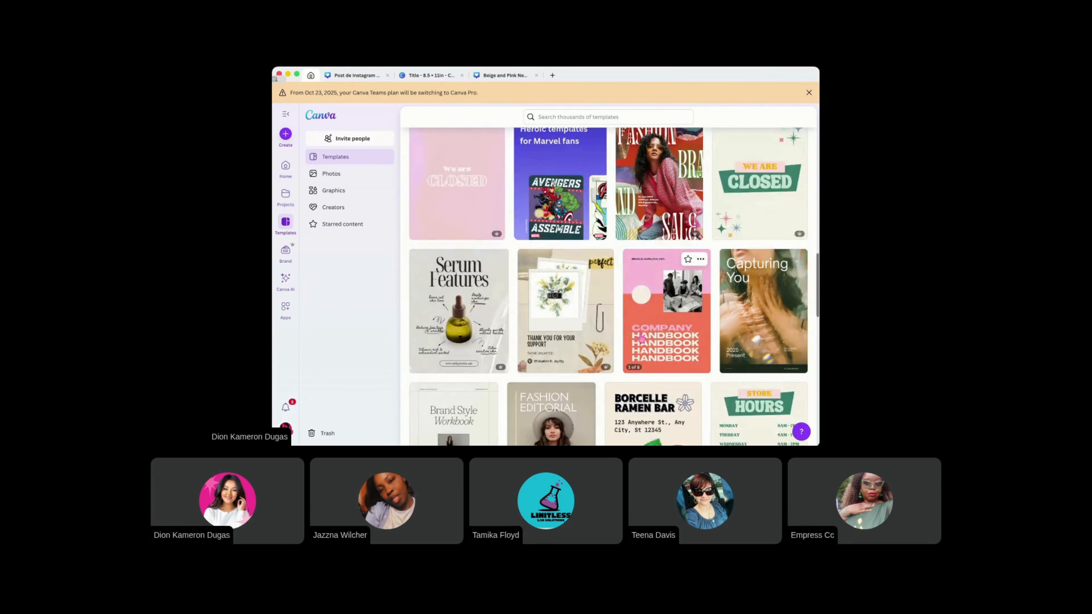
scroll(640, 333, down, 20)
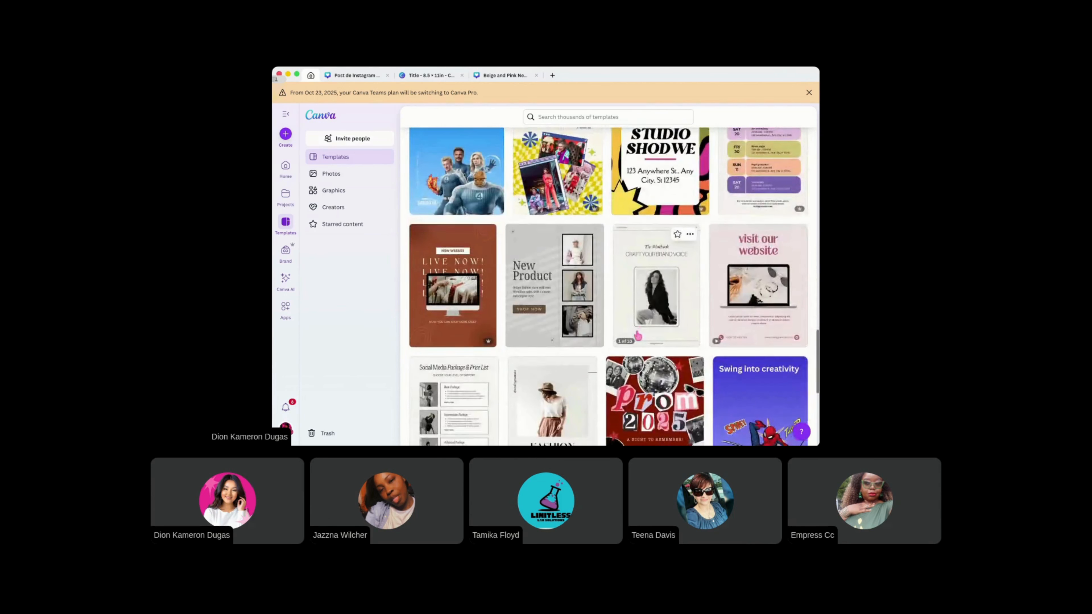
Find the Marvel "Swing into creativity" tile among the suggested templates and open it
scroll(636, 336, down, 5)
scroll(641, 327, up, 3)
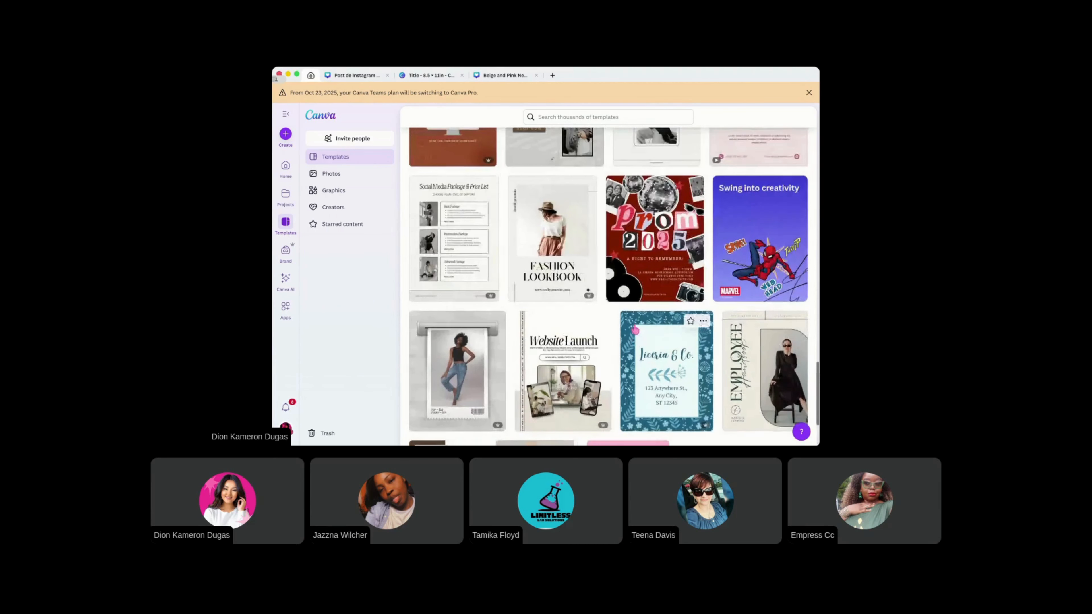
click(726, 279)
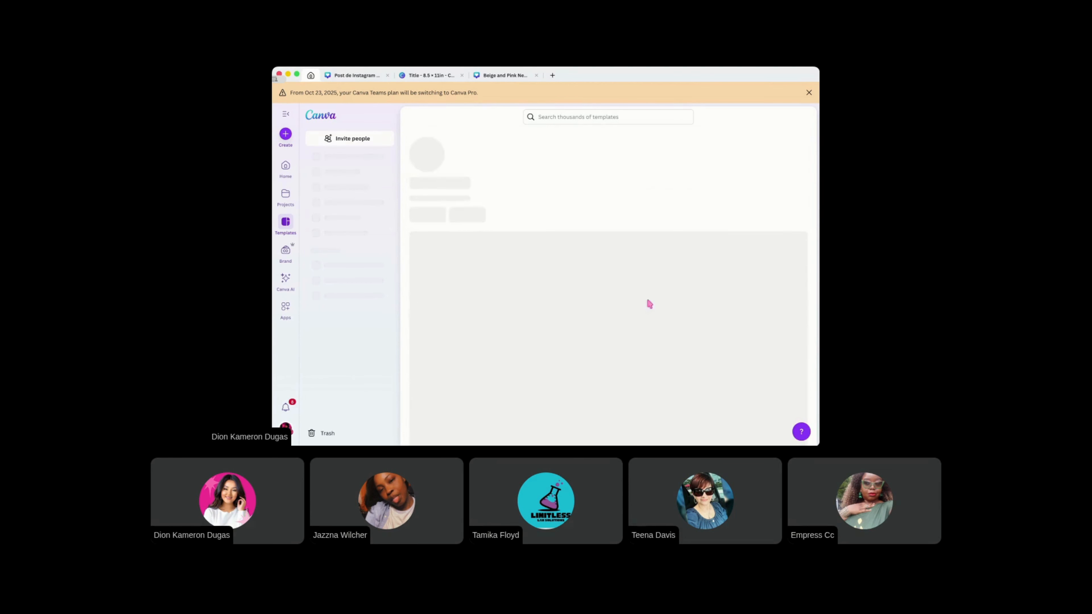
Examine the featured templates and collections on Disney's creator page
scroll(620, 301, down, 3)
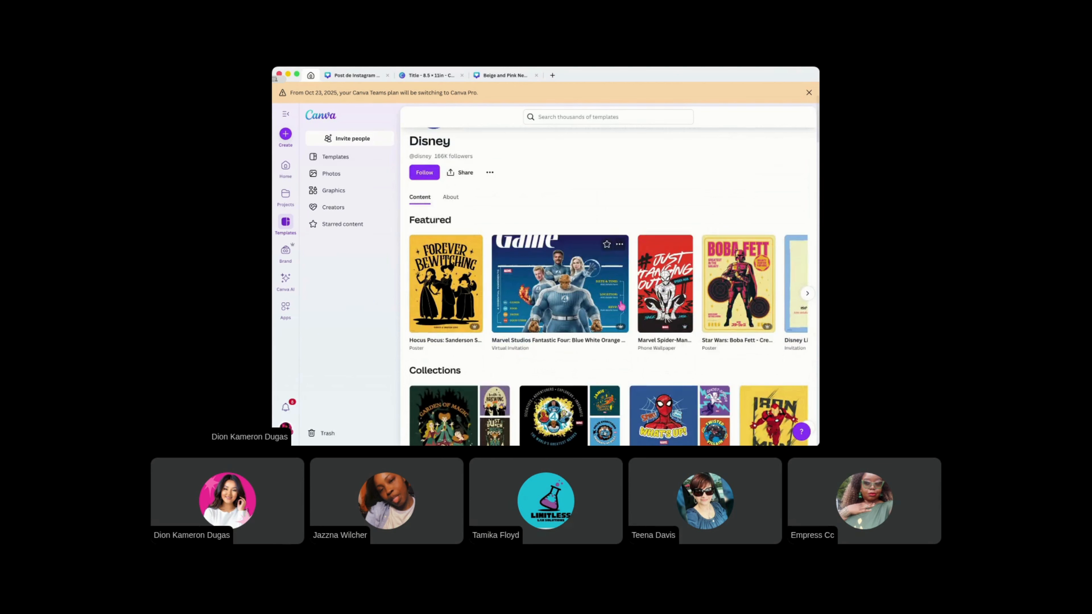
scroll(622, 304, down, 6)
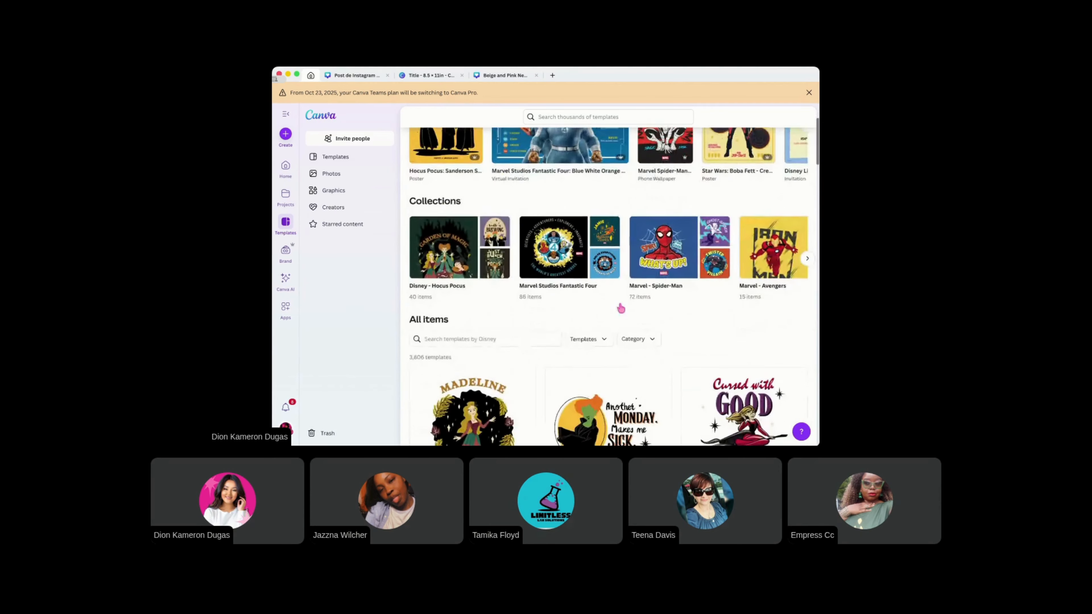
scroll(624, 301, up, 6)
scroll(619, 305, down, 2)
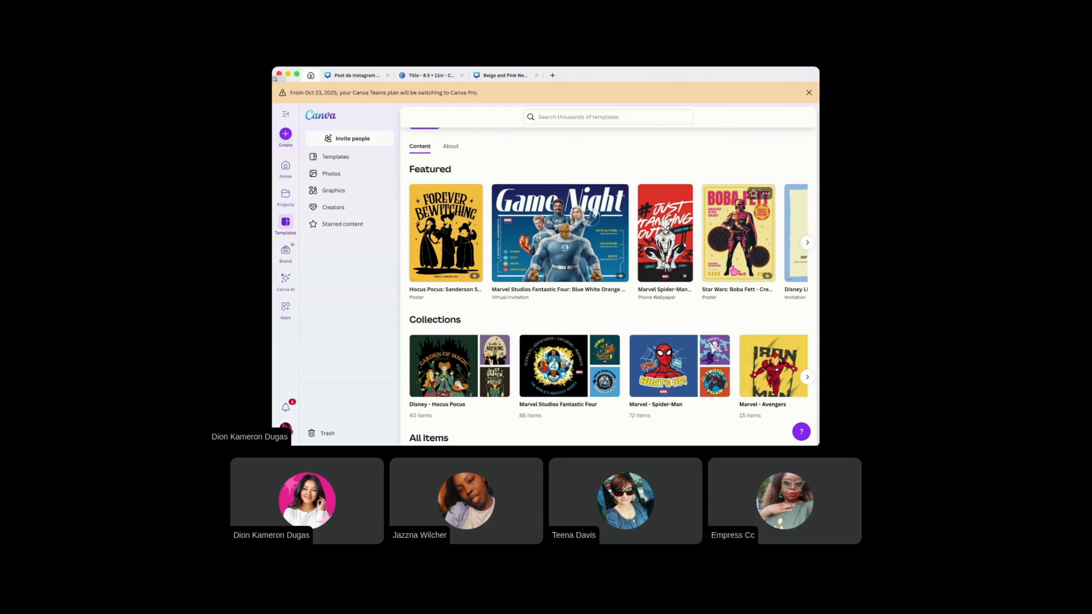
click(806, 243)
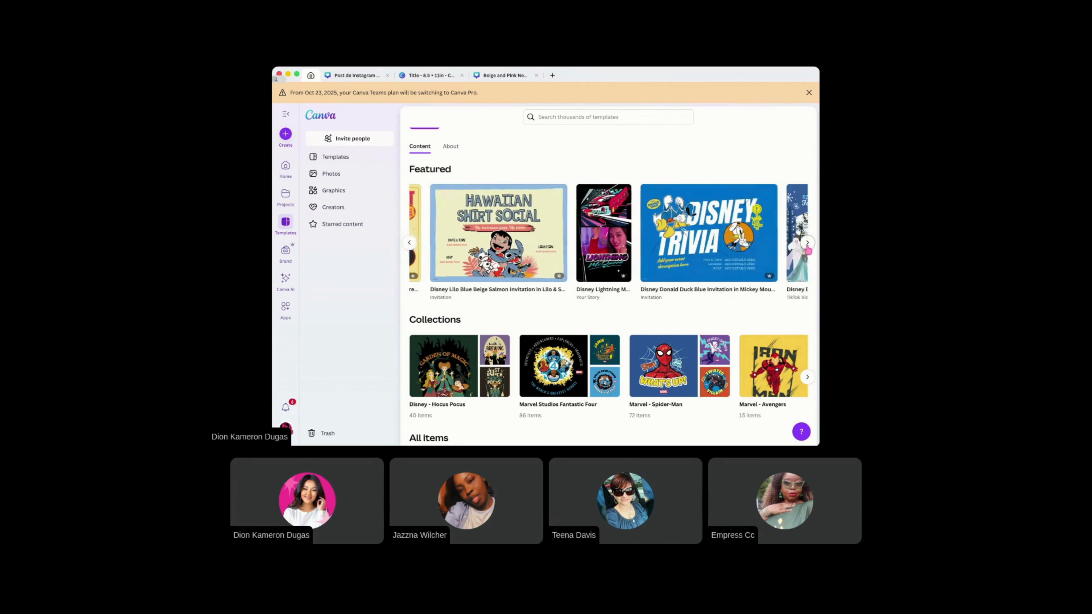
click(808, 246)
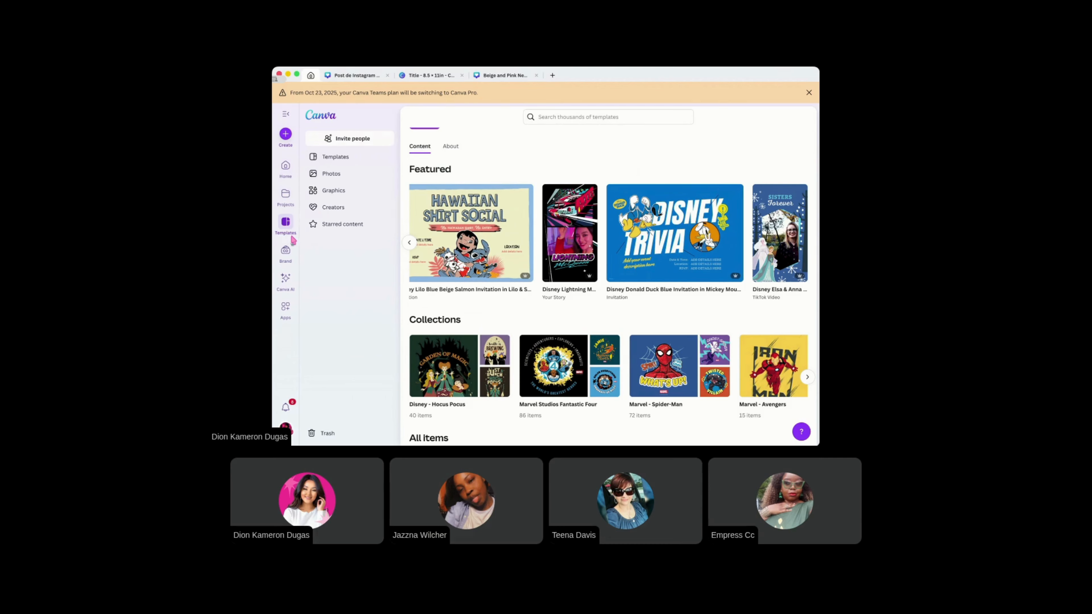
Return to the main Templates page, then close the "Beige and Pink New Website Launch Mock Up Instagram Post" design
click(288, 228)
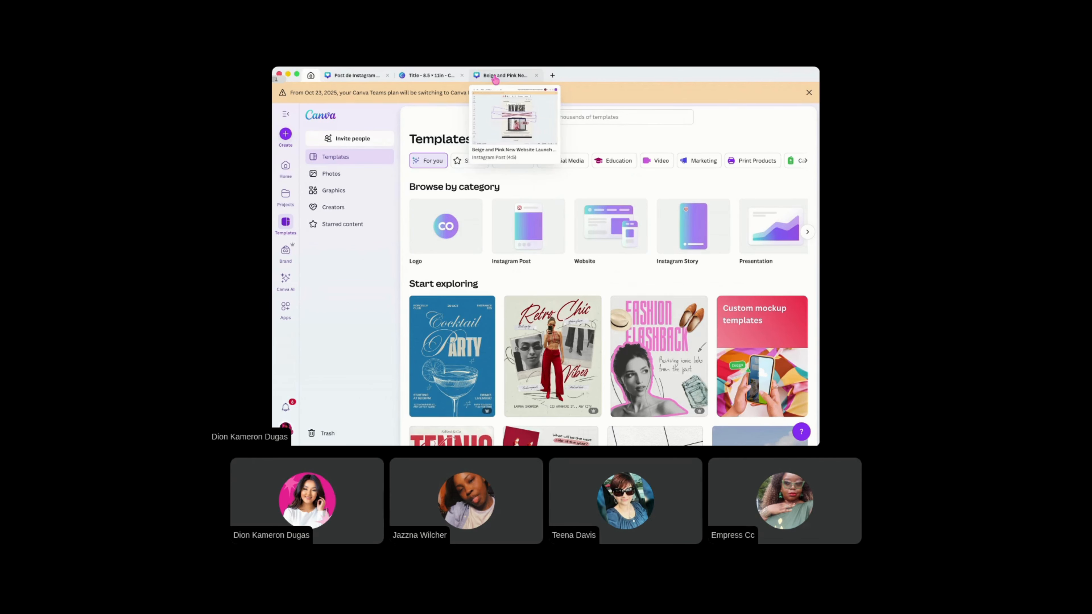
click(504, 75)
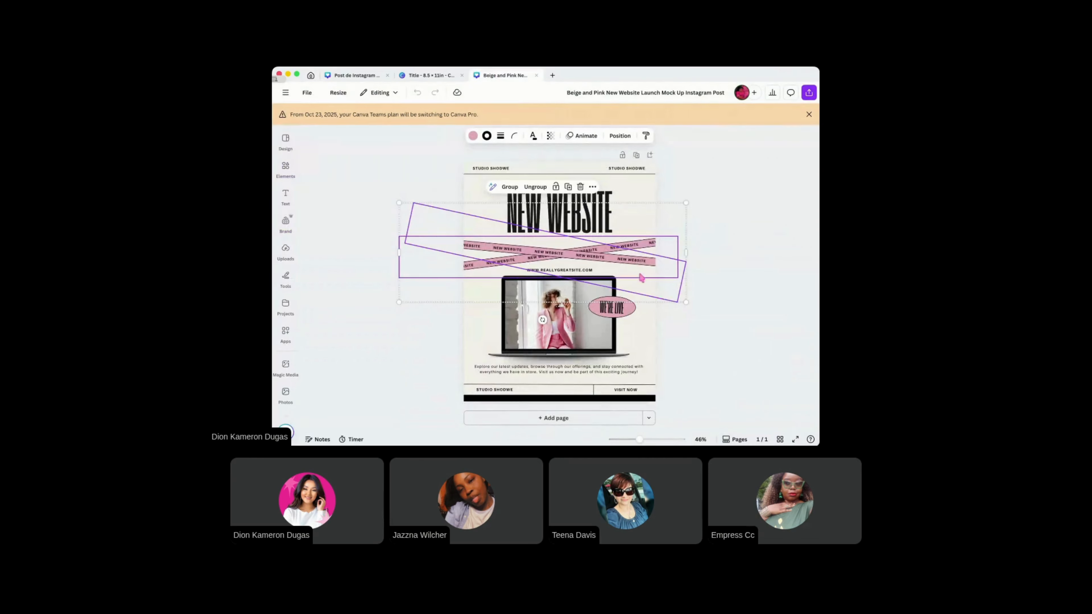
click(536, 75)
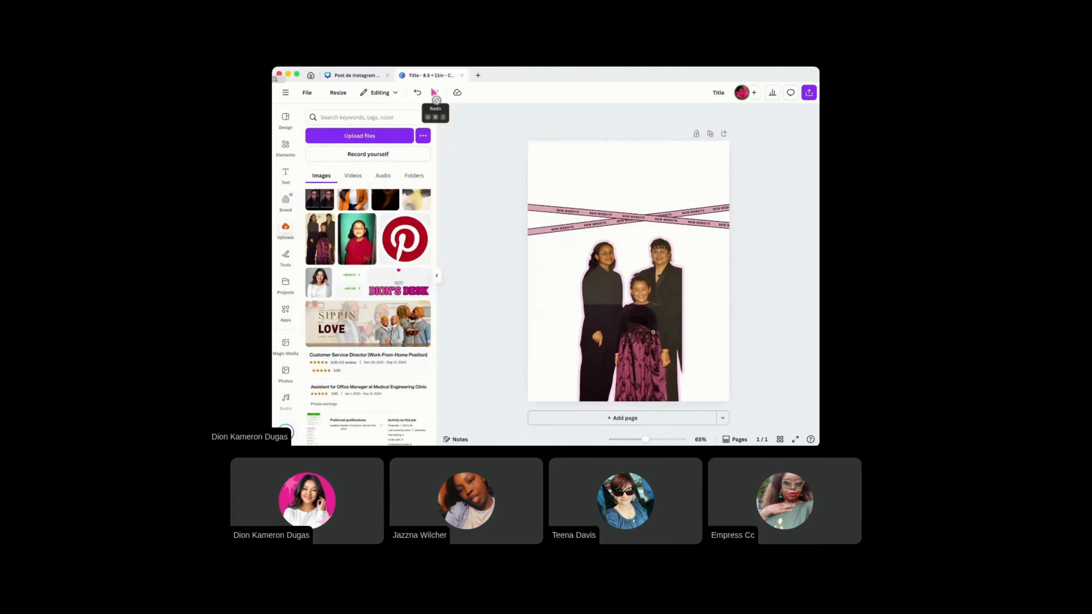
click(533, 271)
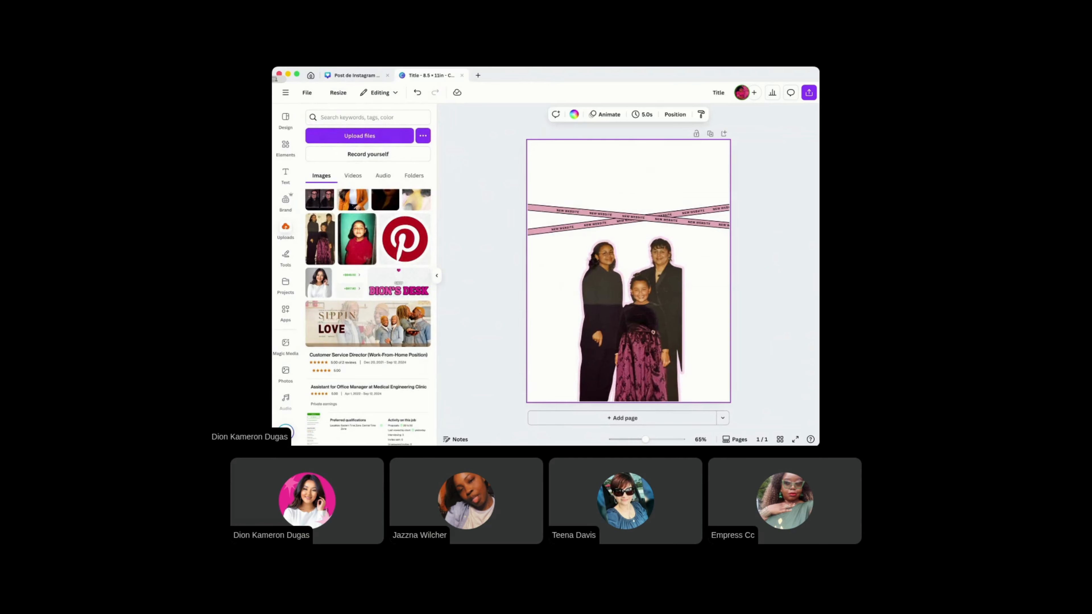
Find the "Pink and Red Retro Nostalgic Vintage Logo" design among the recent designs on the home page and open it
click(311, 76)
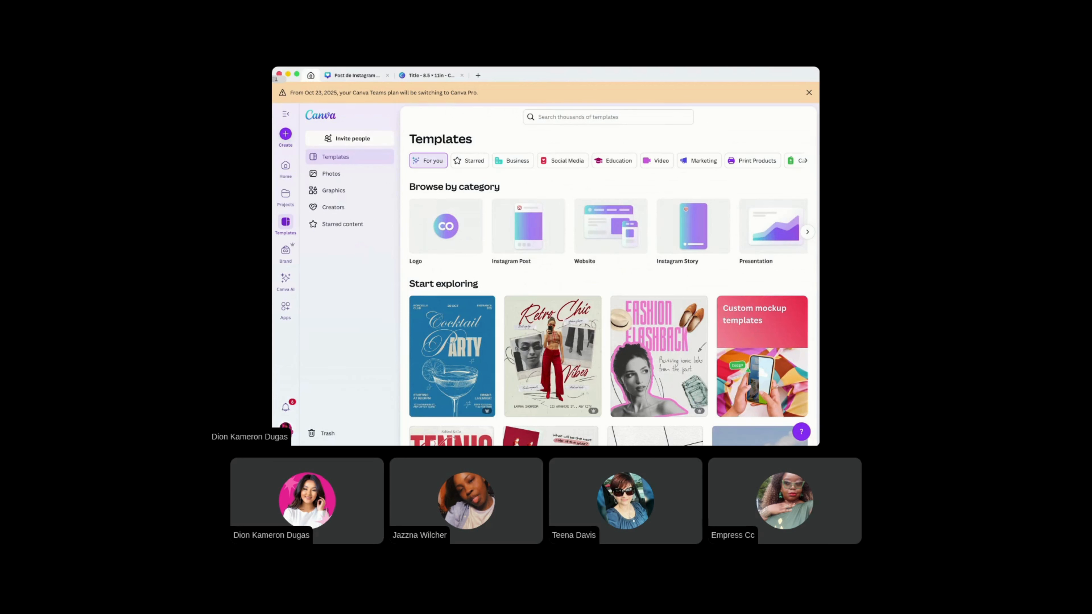
click(286, 431)
click(283, 344)
click(285, 168)
scroll(550, 329, down, 5)
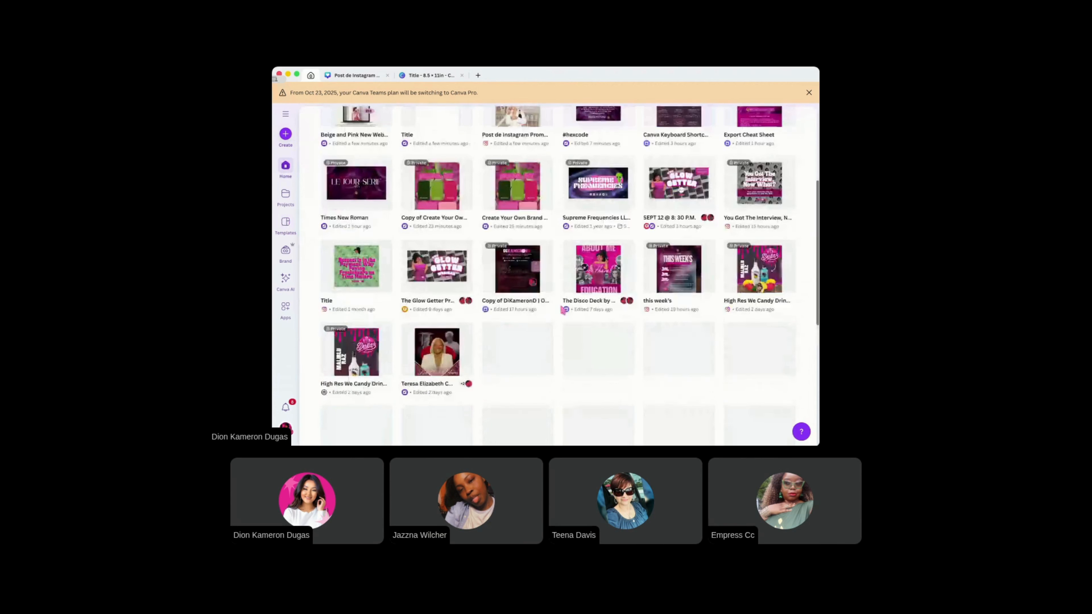
scroll(563, 309, down, 3)
scroll(568, 298, down, 1)
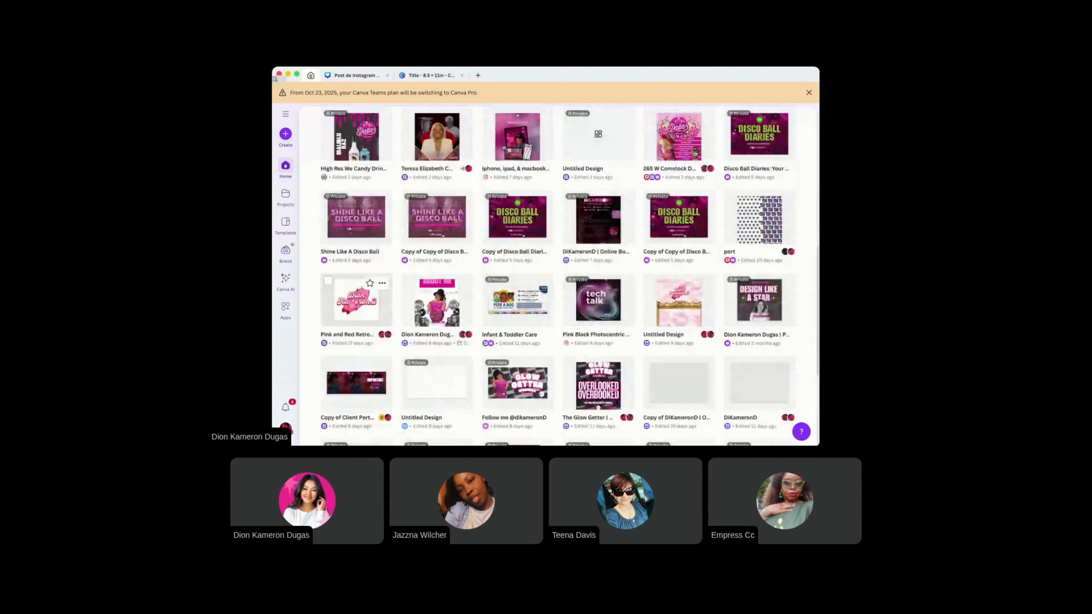
click(360, 299)
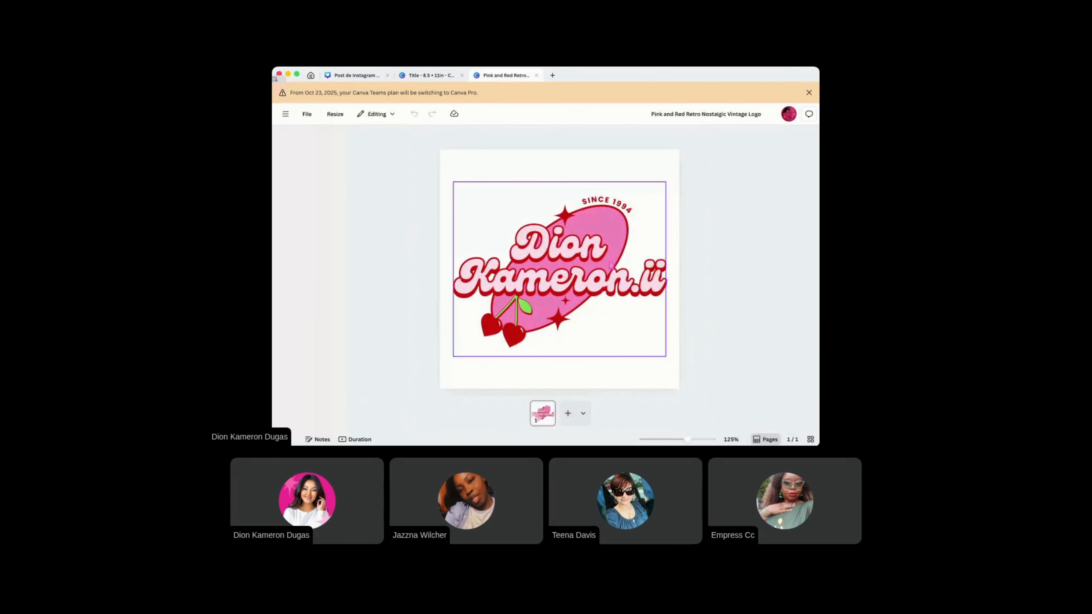
Copy the grouped retro logo into the "Title" design and centre it over the crossed ribbons above the family photo
click(602, 248)
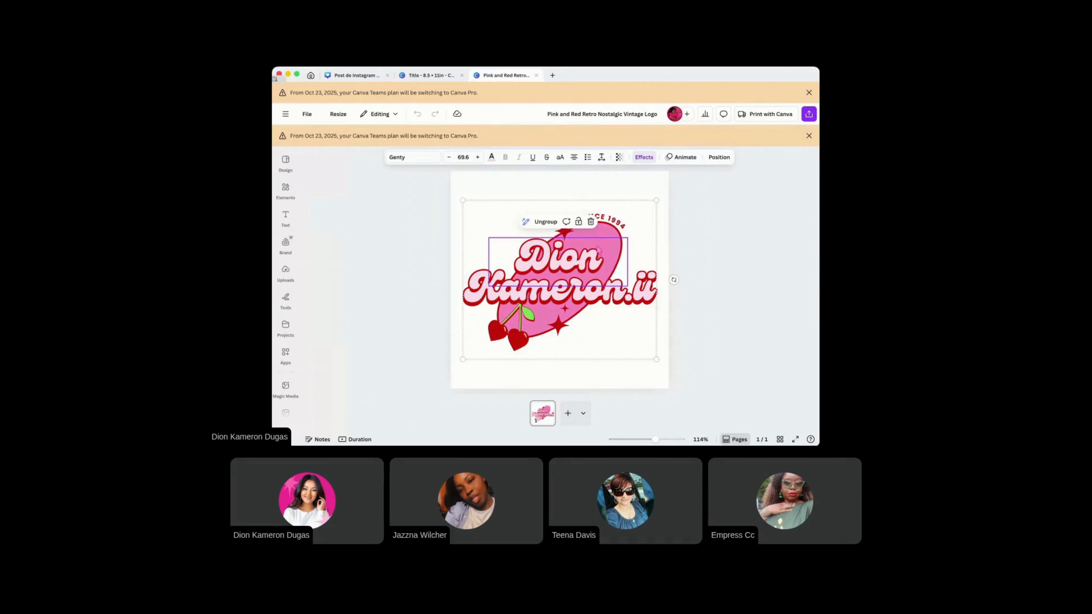
click(445, 75)
key(super+v)
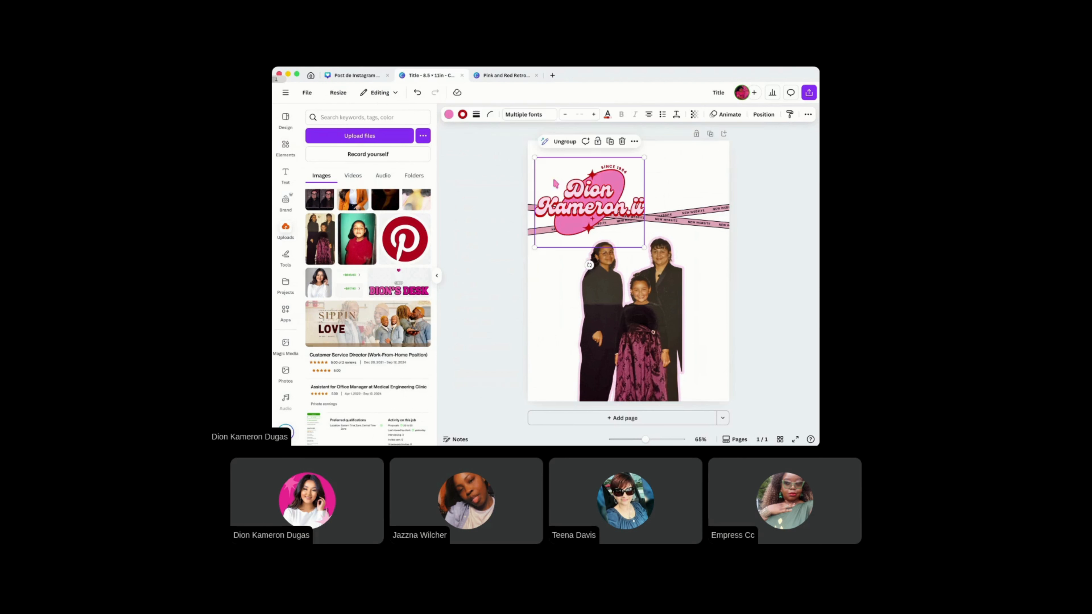
drag(591, 189, 631, 185)
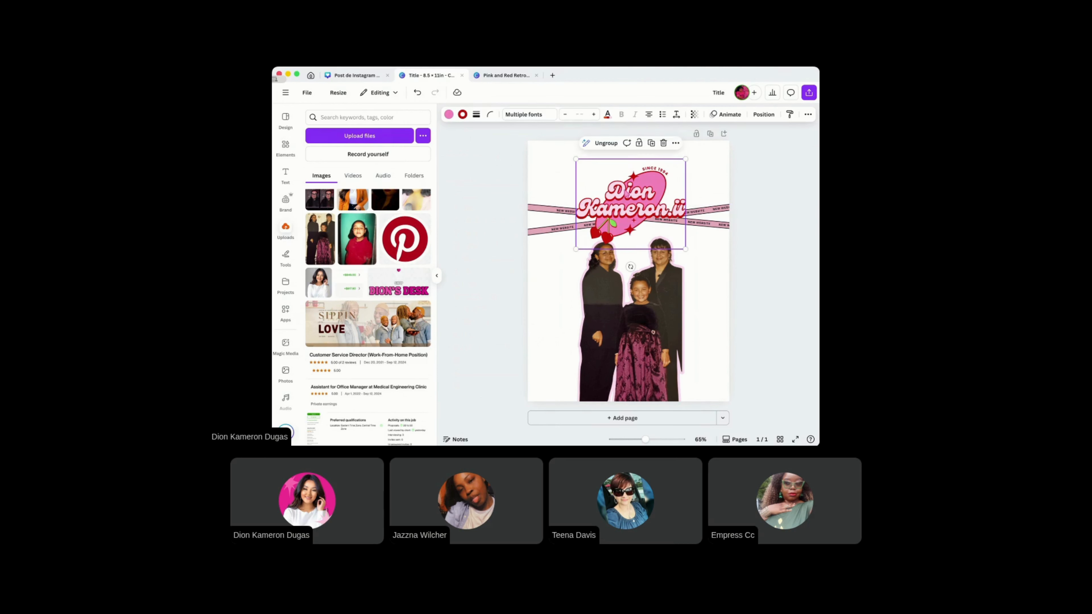
Place an extra "NEW WEBSITE" label on the empty left end of the upper ribbon and align it with the band
click(552, 218)
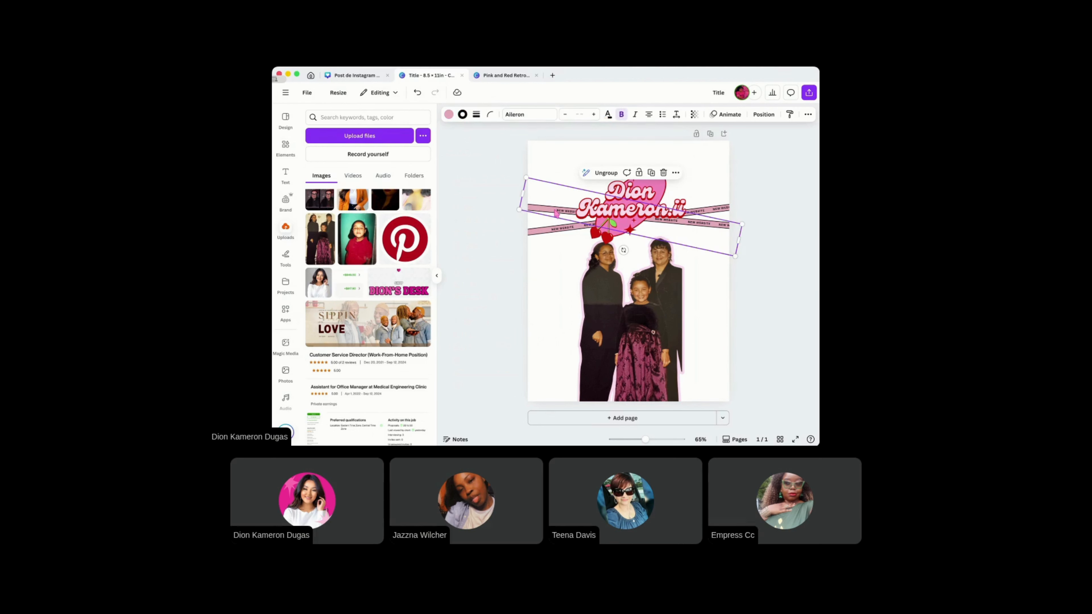
click(556, 212)
click(606, 195)
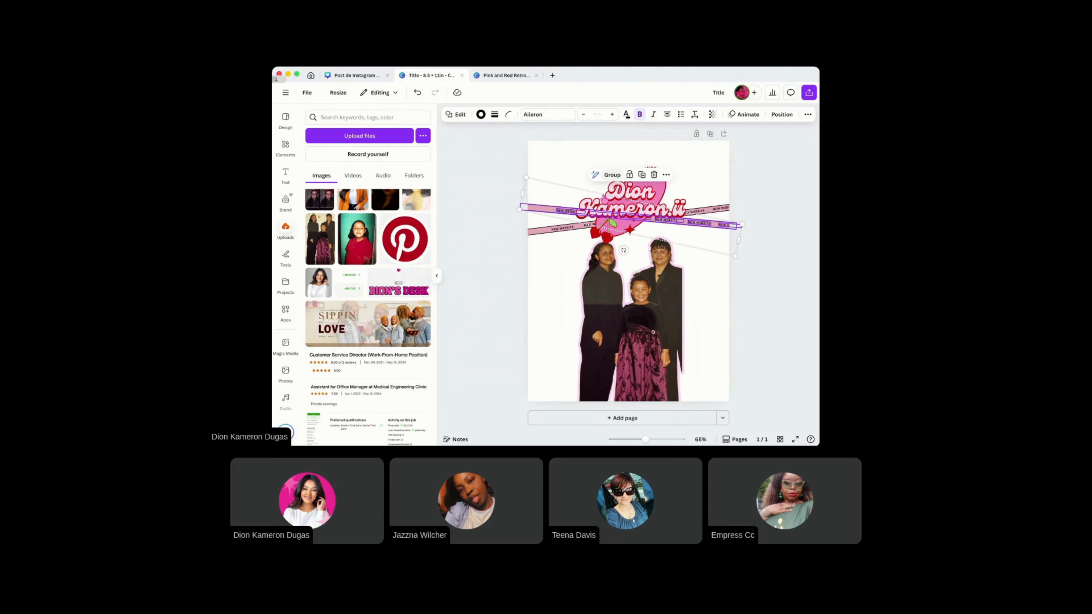
click(555, 281)
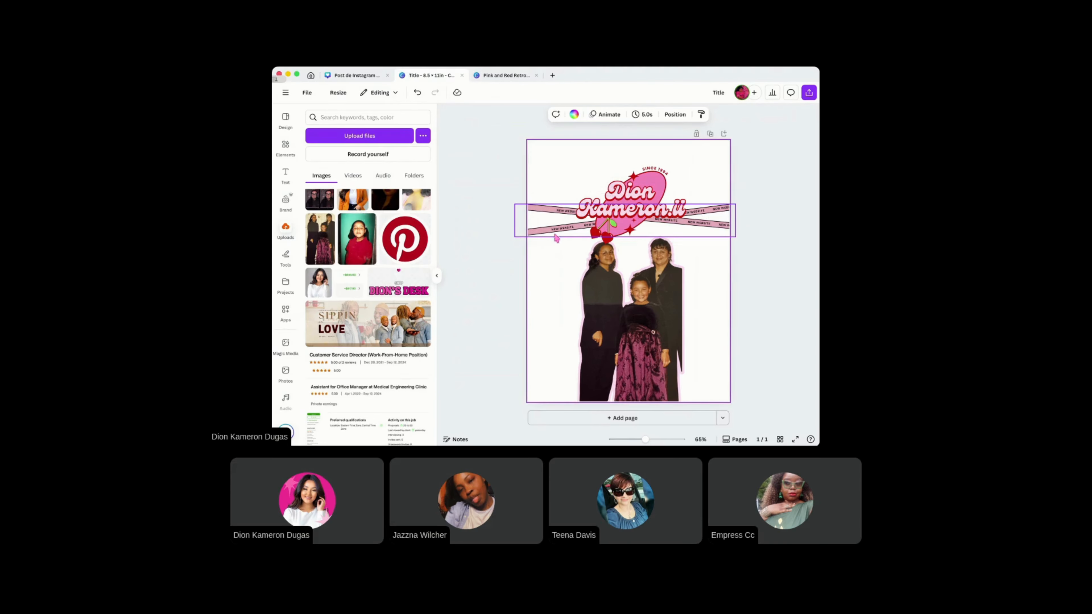
click(557, 210)
drag(557, 211, 535, 209)
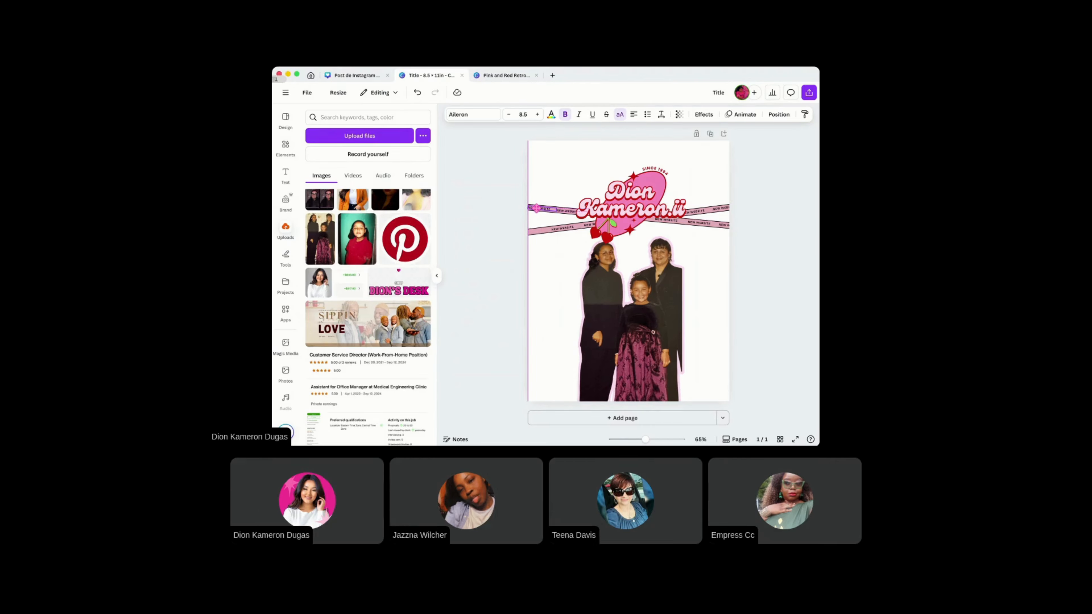
click(530, 244)
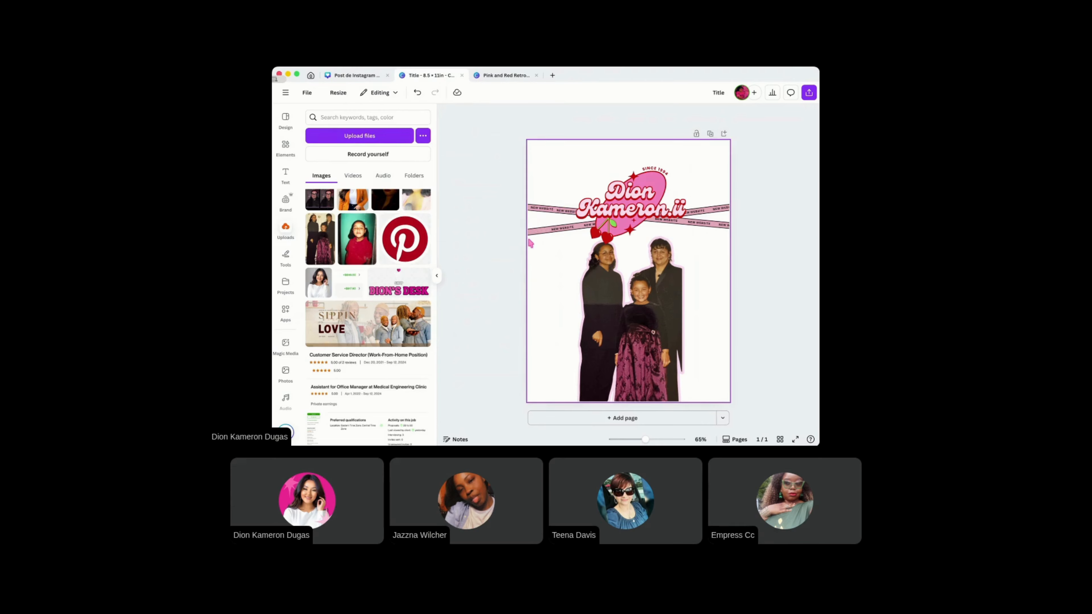
click(553, 215)
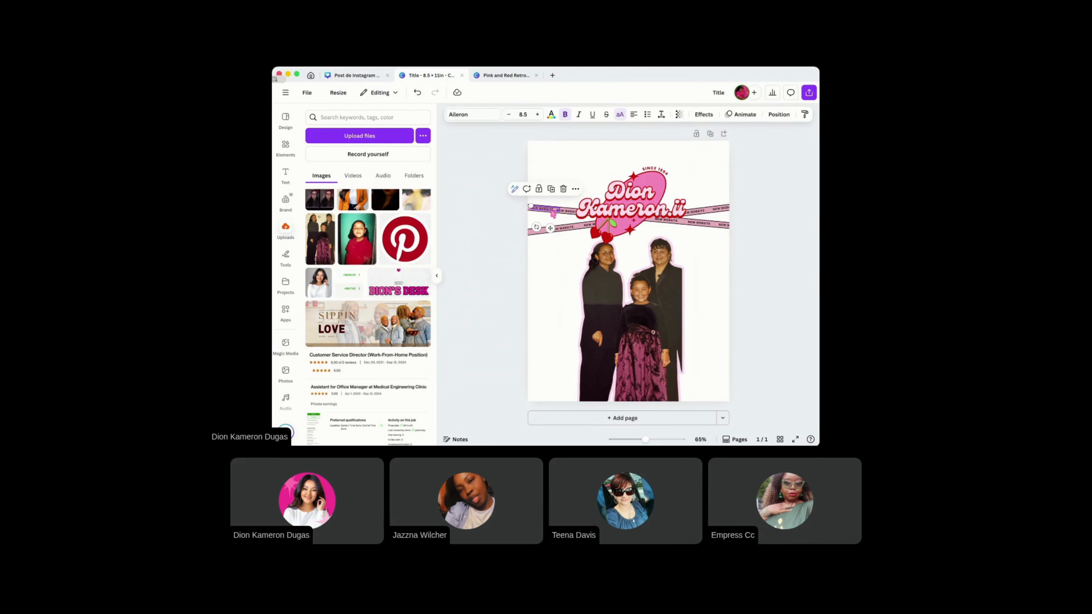
drag(553, 214, 551, 212)
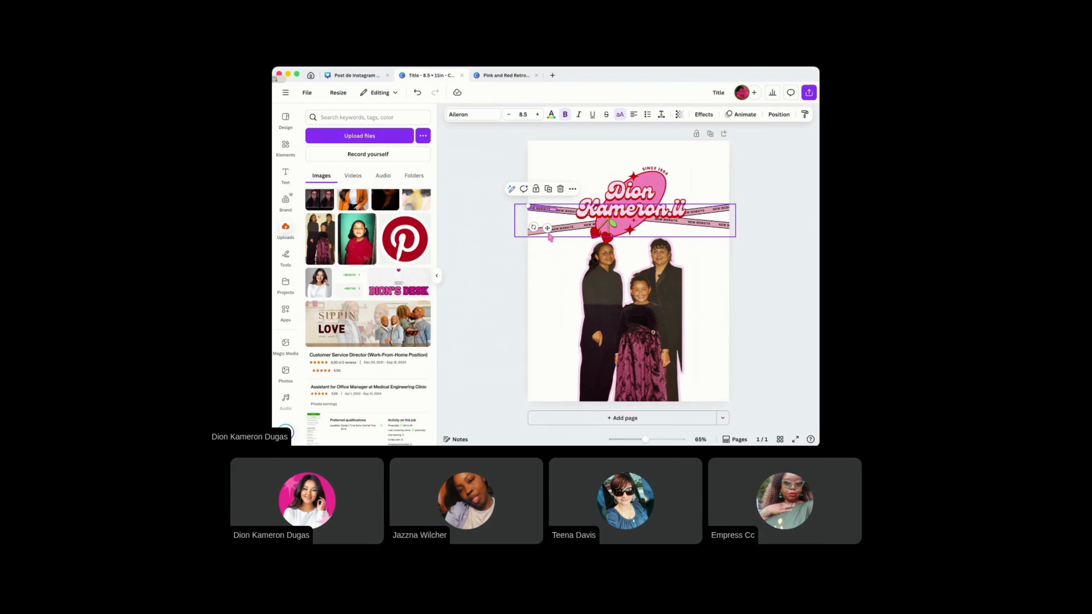
click(536, 282)
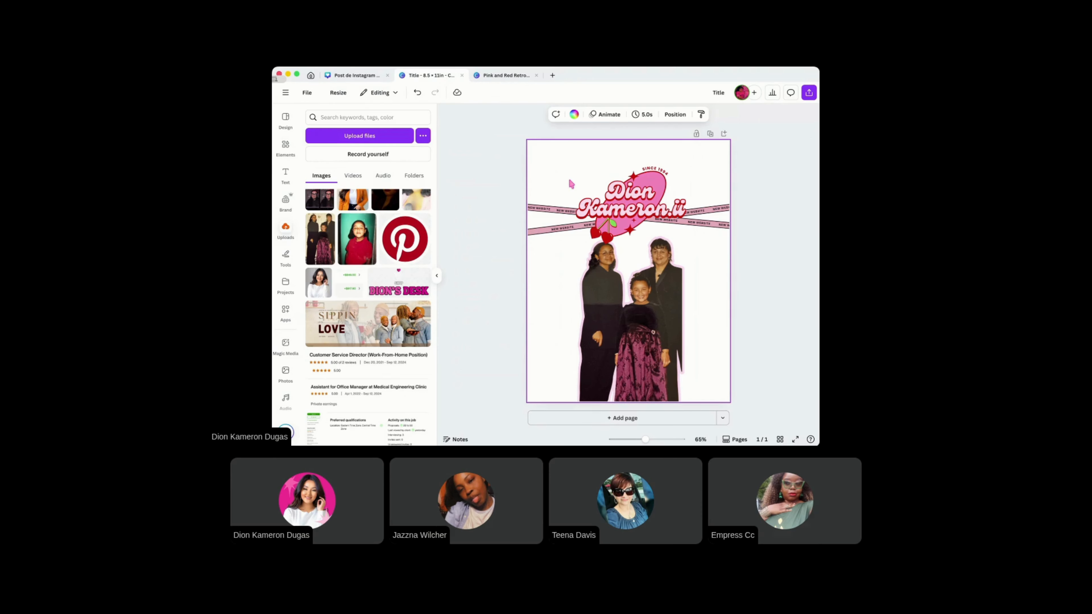
Place another "NEW WEBSITE" label on the empty left end of the lower ribbon
click(540, 212)
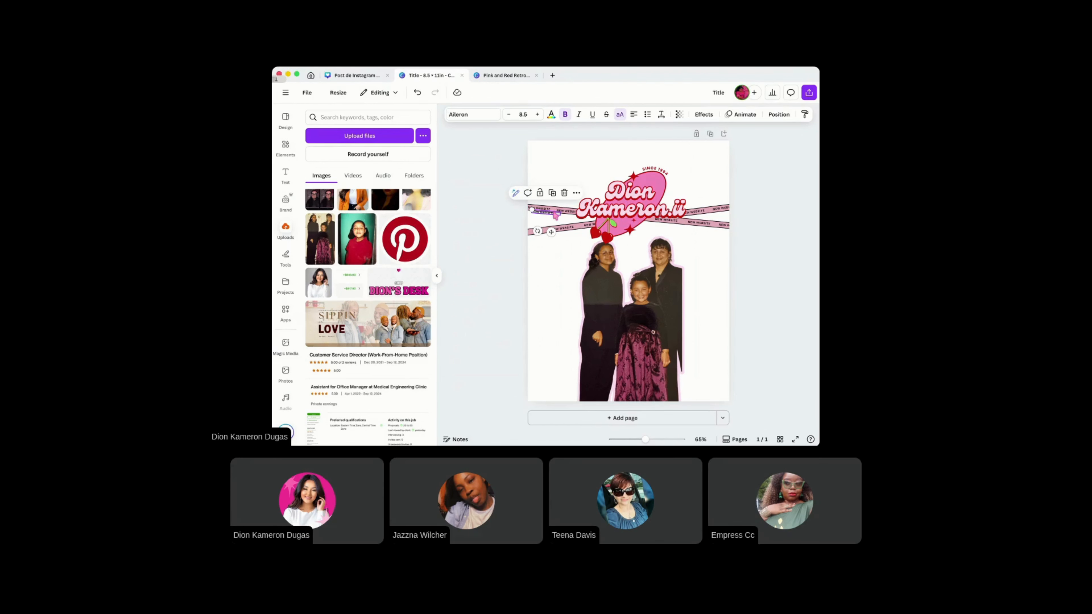
drag(556, 215, 539, 232)
click(540, 247)
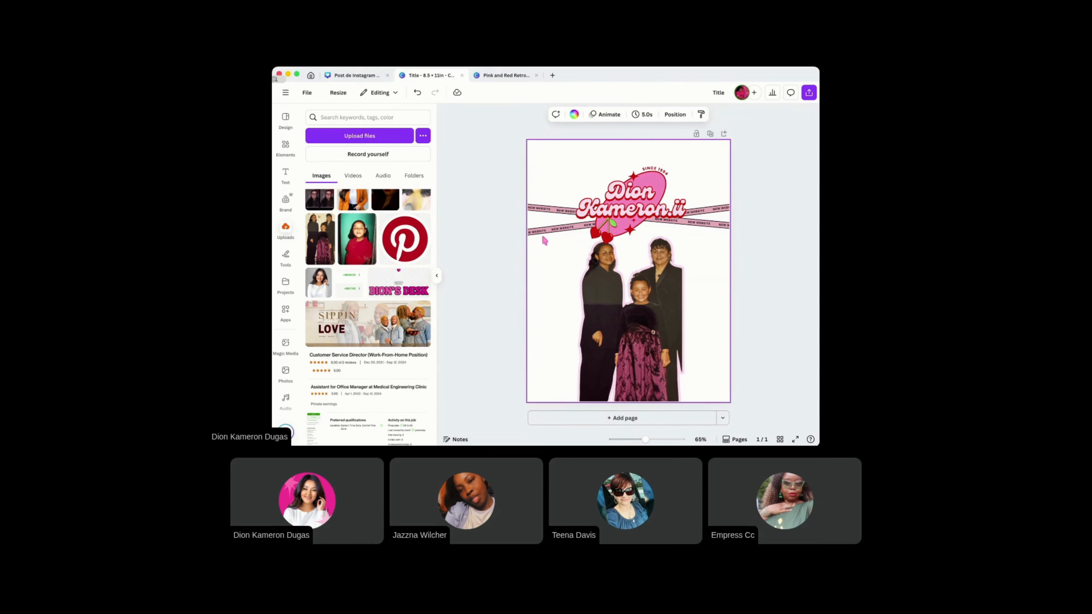
Recolor the pink ribbon with the logo's dark red document color and apply the change to all matching elements
click(556, 233)
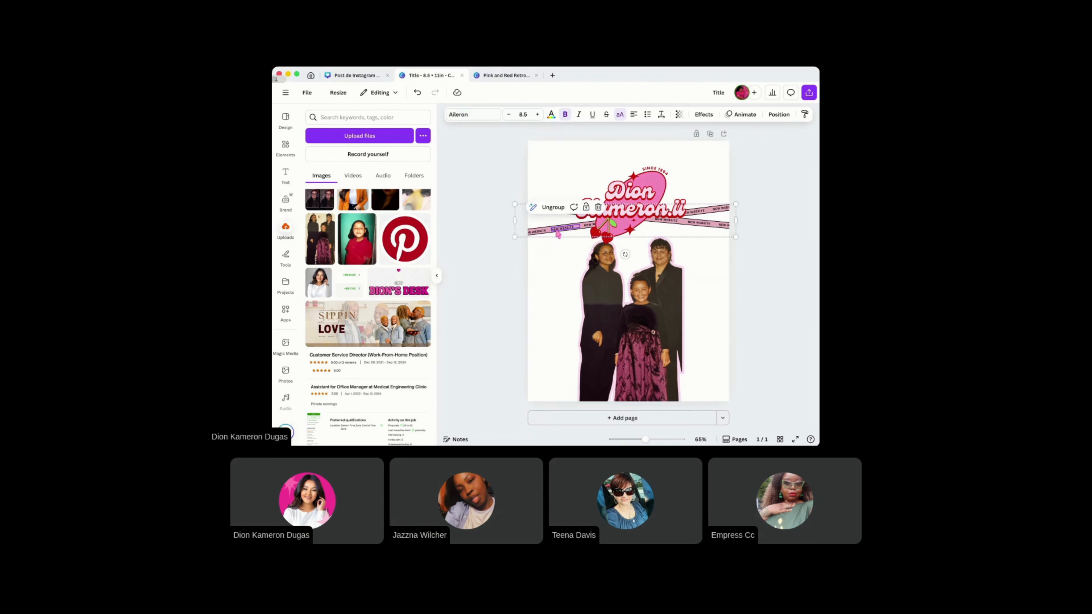
click(551, 232)
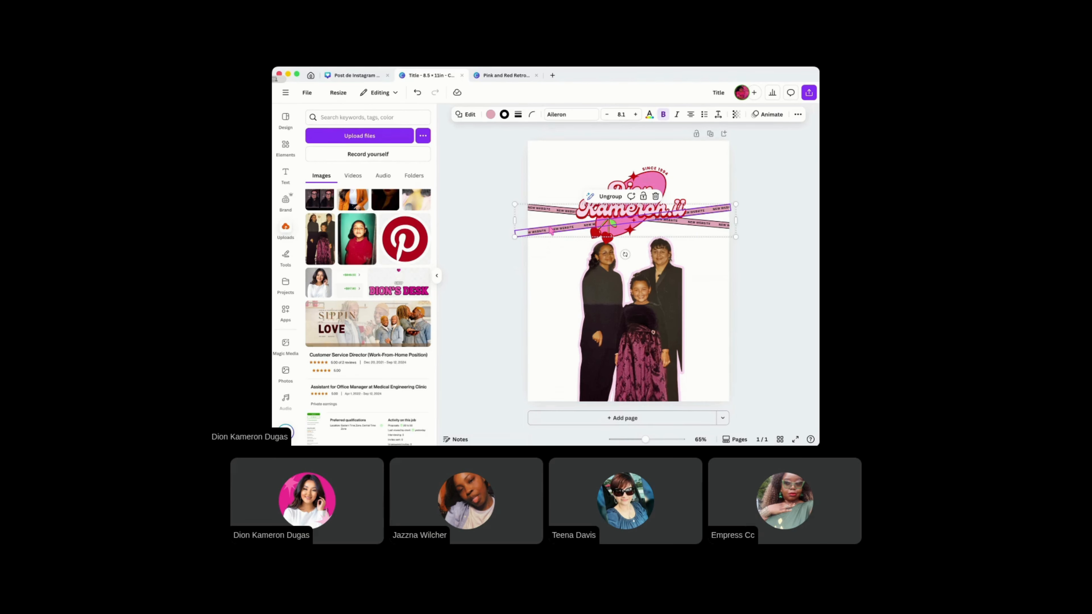
click(490, 114)
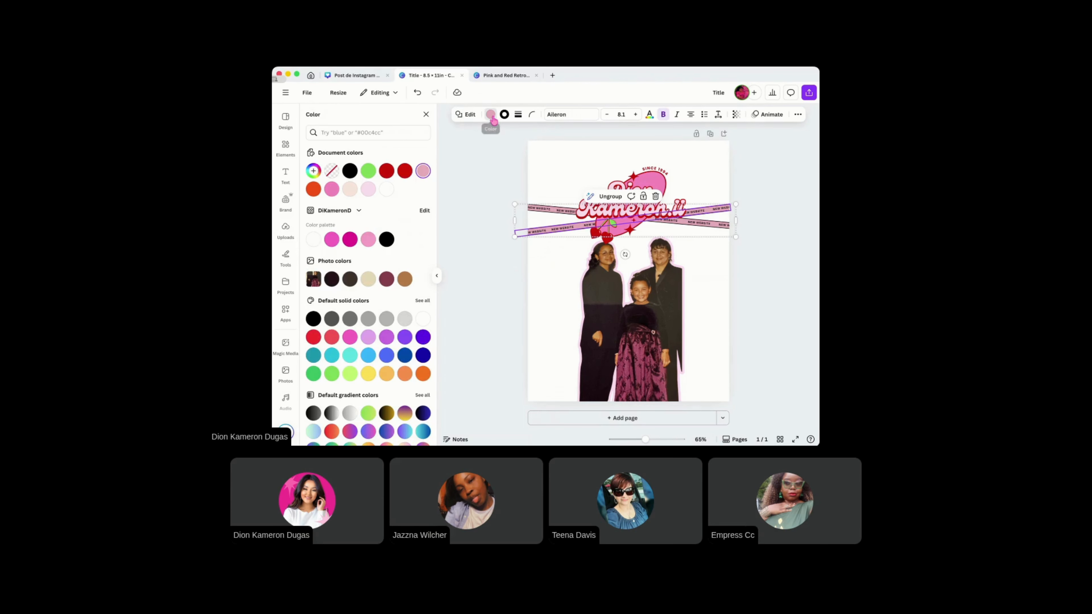
click(404, 171)
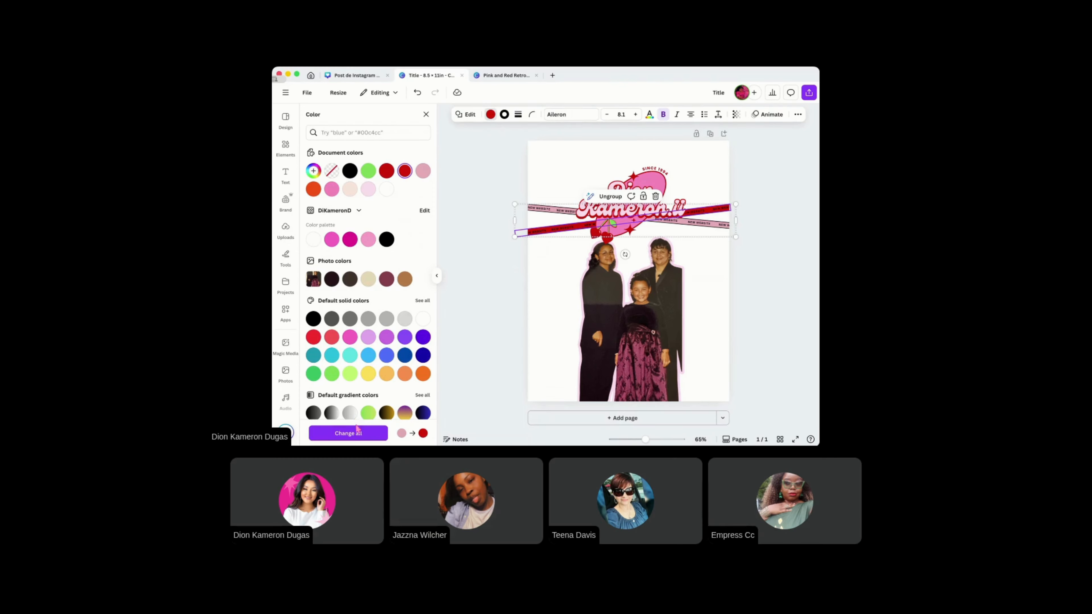
click(360, 434)
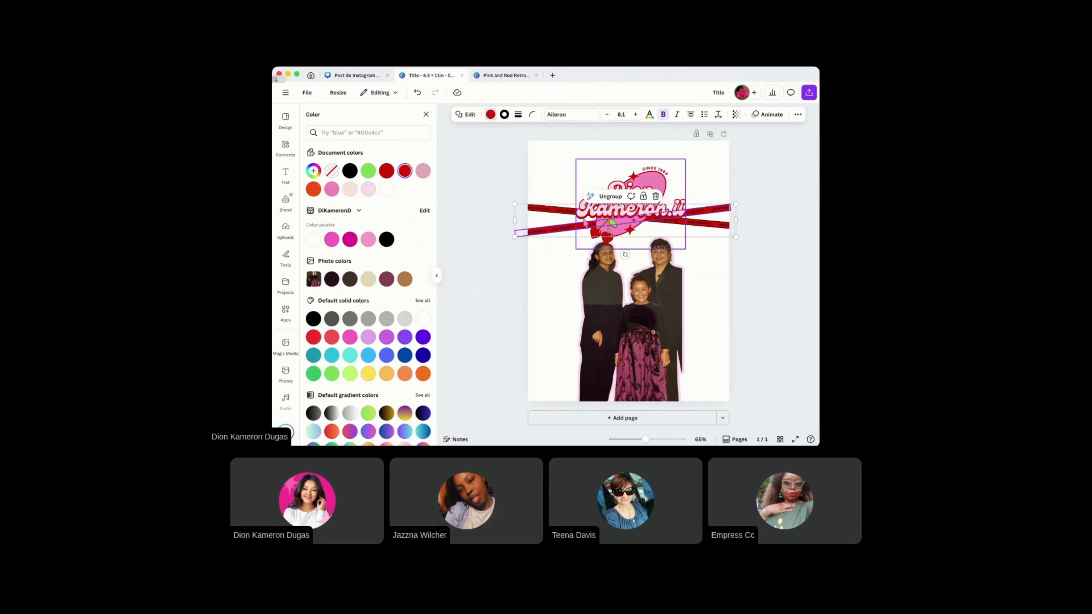
Set the "NEW WEBSITE" ribbon text to white and apply the change to all the black text
double_click(557, 229)
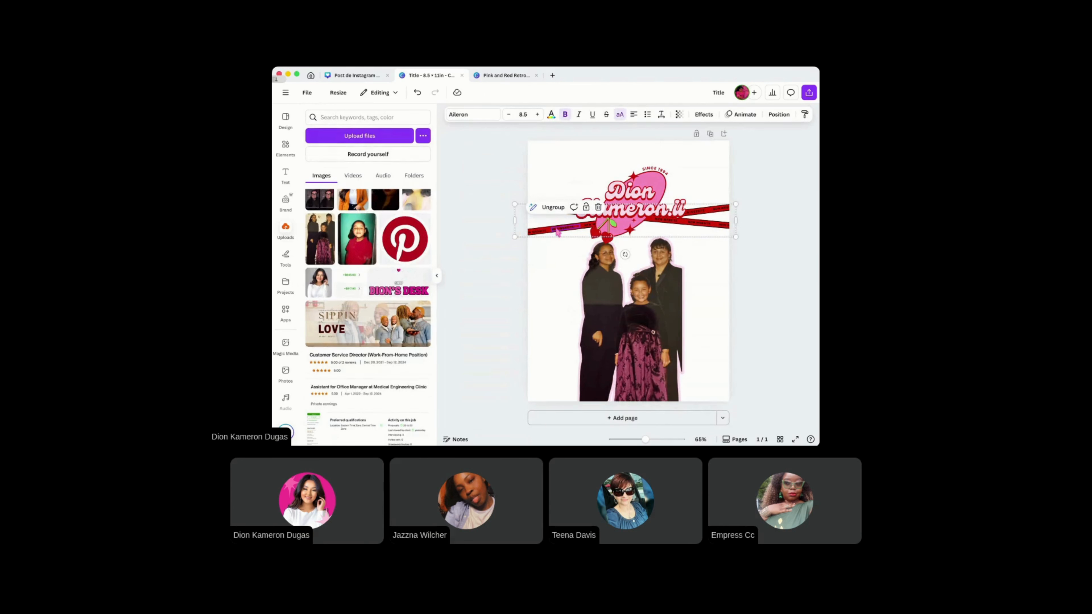
click(551, 114)
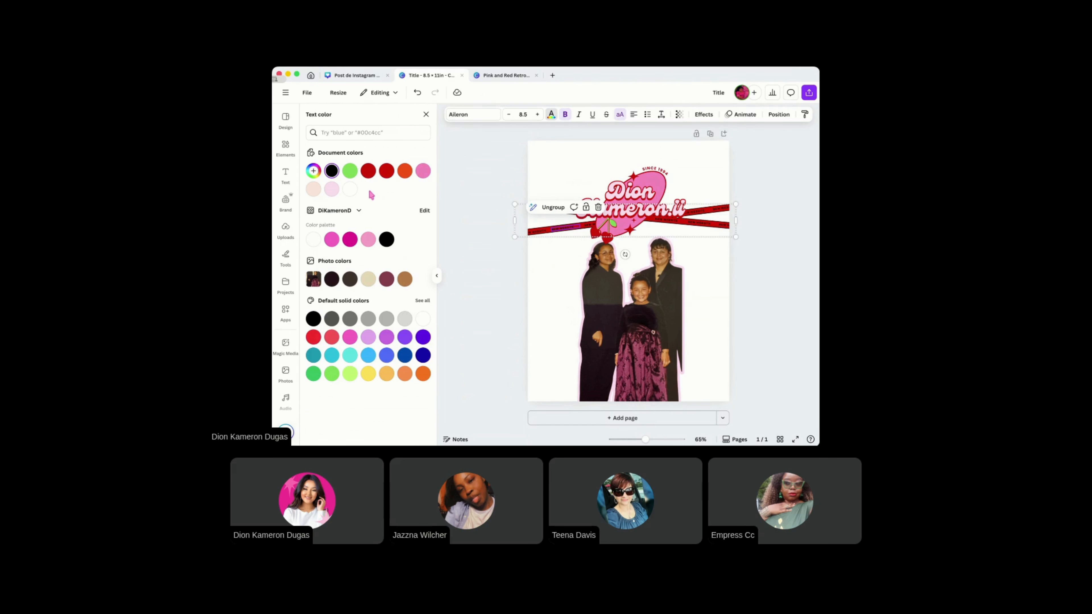
click(350, 189)
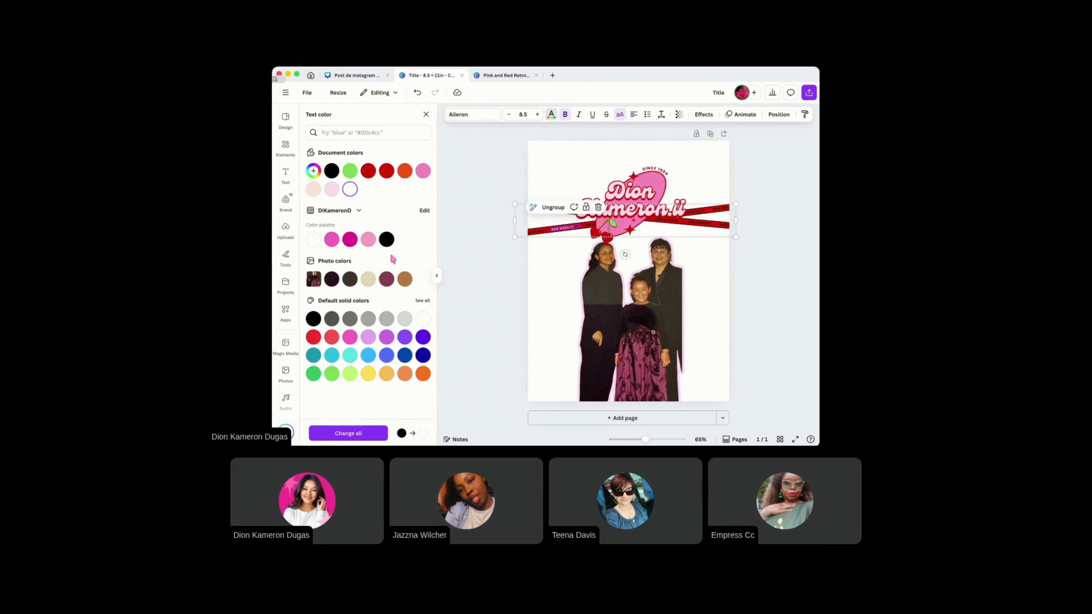
click(349, 433)
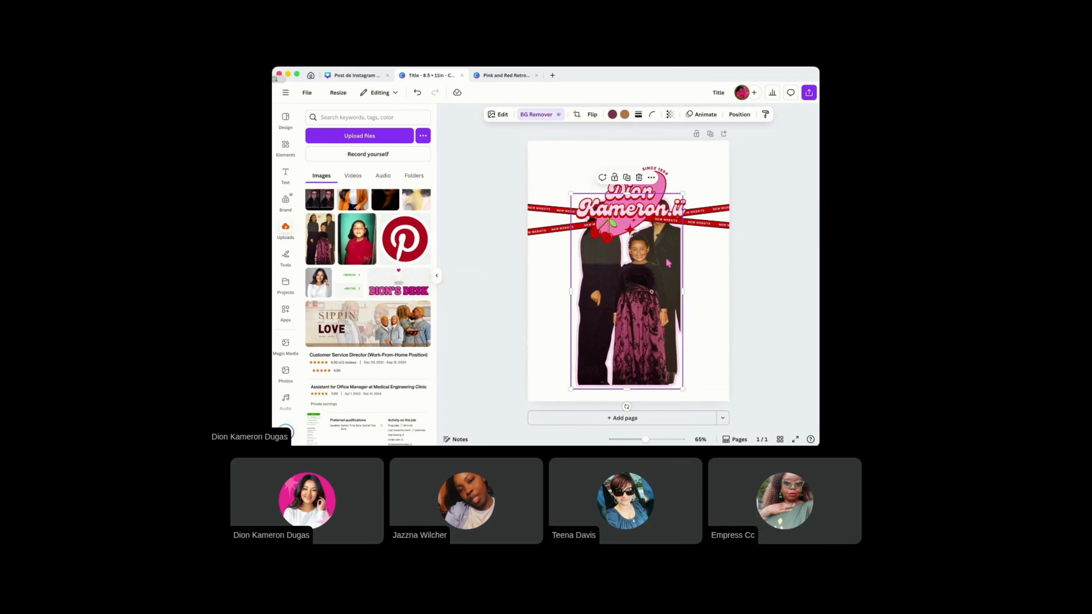
Move the family cutout photo down so the heads sit just below the logo and ribbons
drag(672, 336, 665, 381)
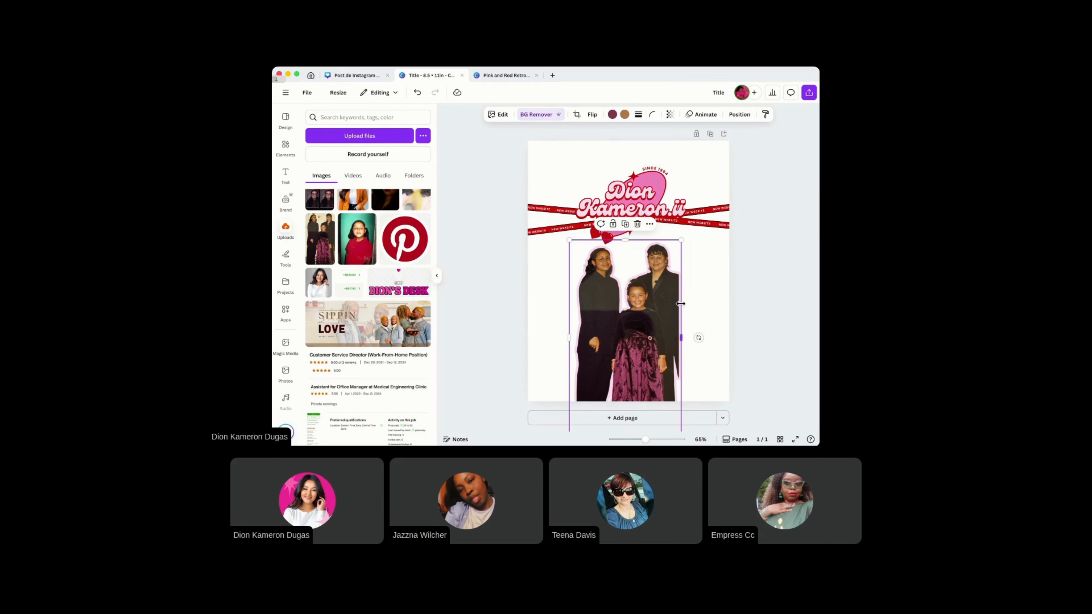
click(696, 317)
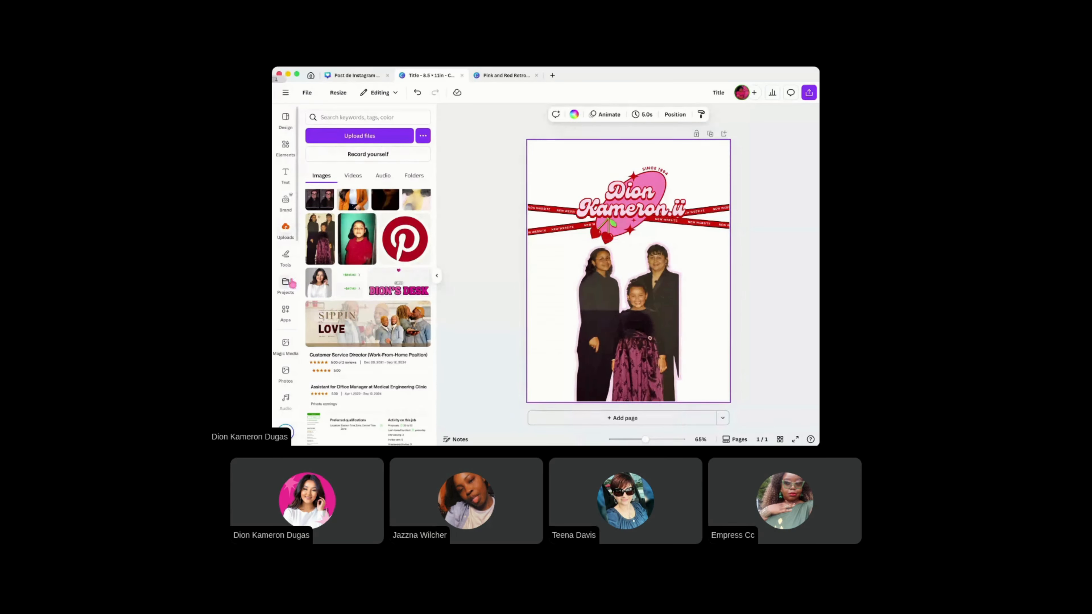
click(287, 319)
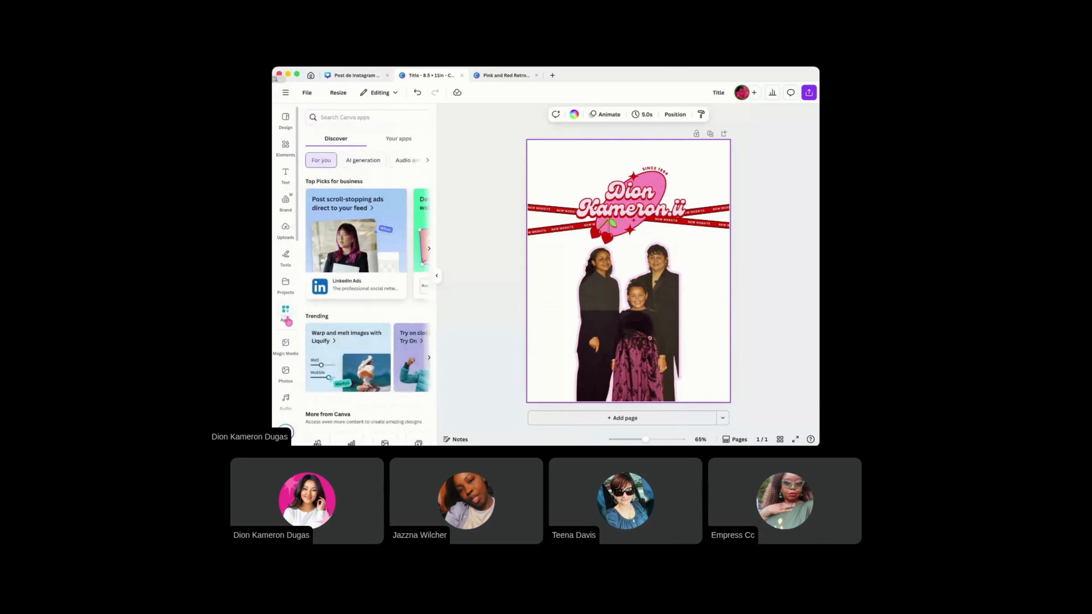
click(405, 141)
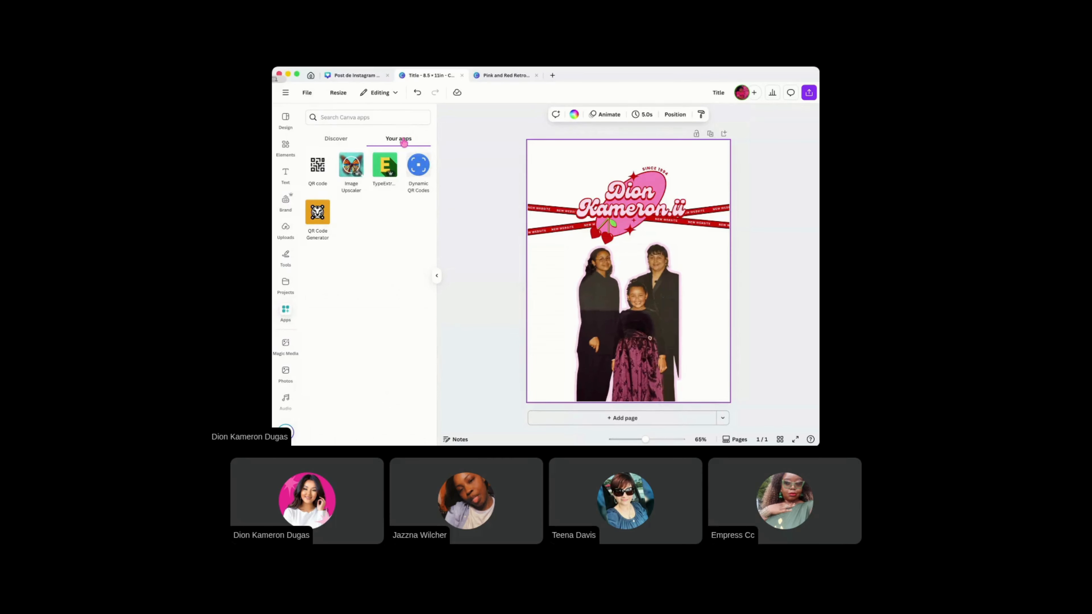
click(325, 141)
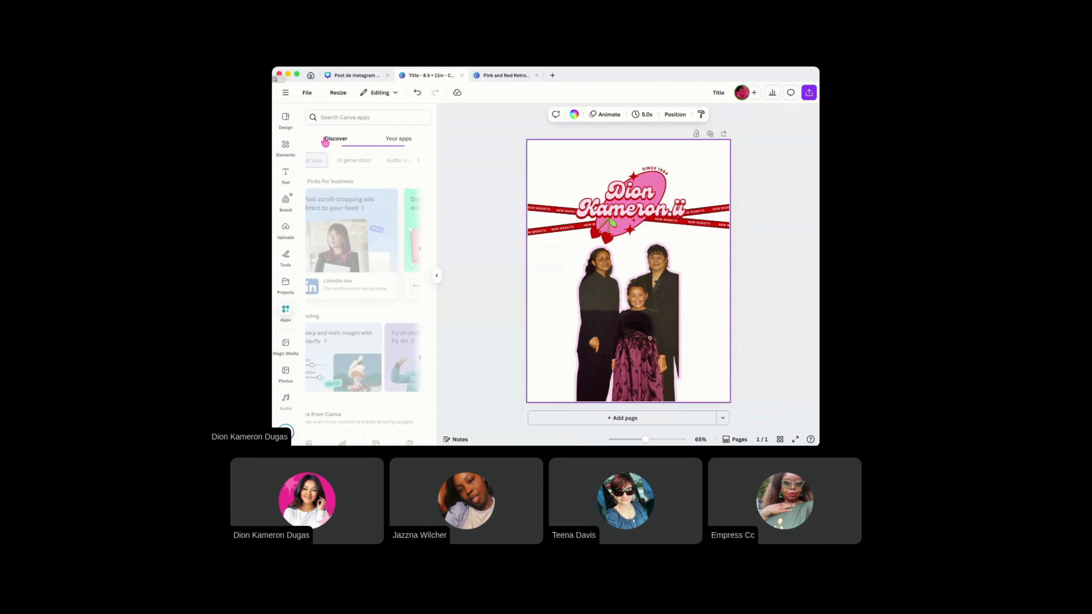
click(345, 117)
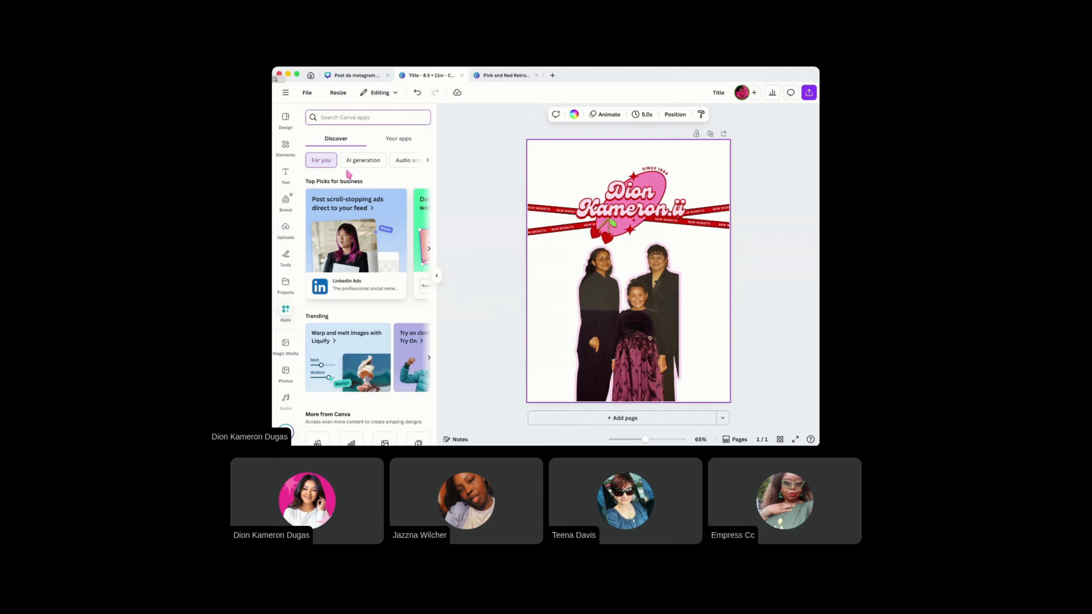
Search the elements for "blur" and show all matching graphics
click(286, 146)
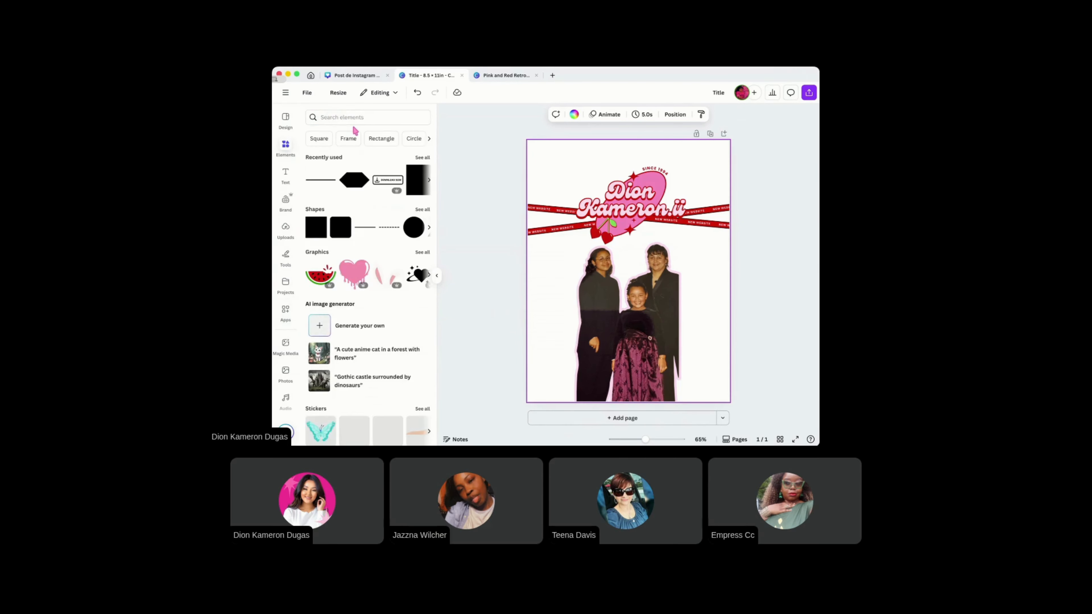
click(346, 115)
text(blur)
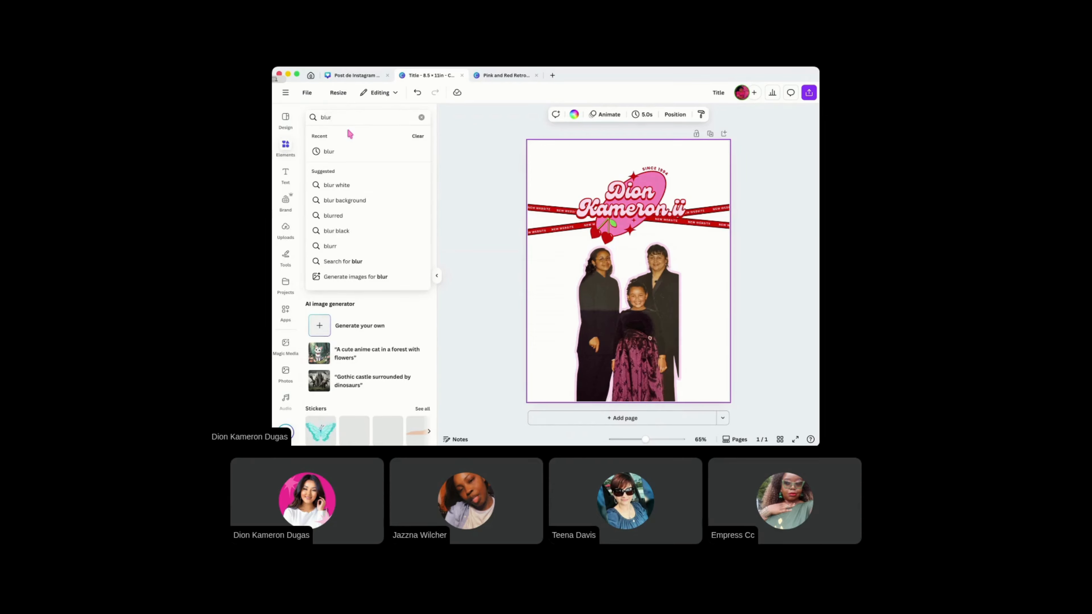
key(Return)
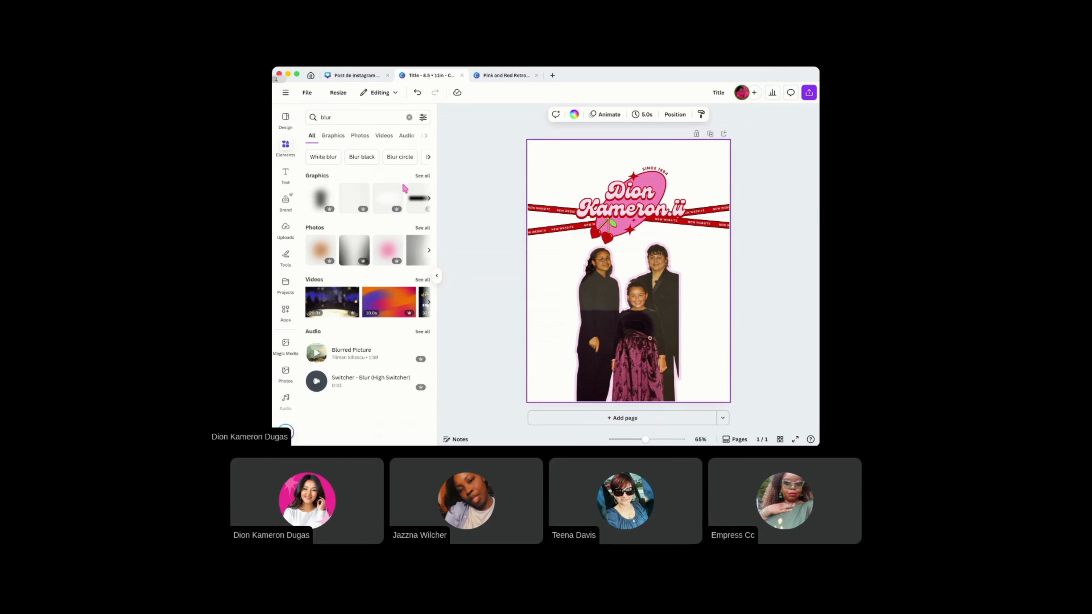
click(421, 176)
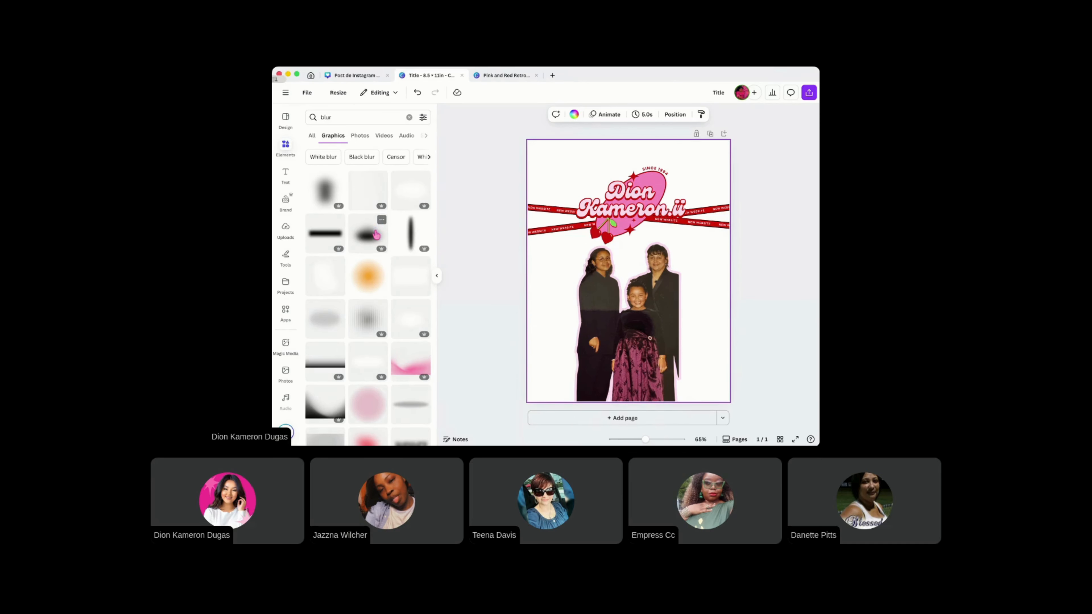
Add the tall, thin black blur graphic, rotate it to horizontal and enlarge it as a floor shadow under the family's feet
click(370, 235)
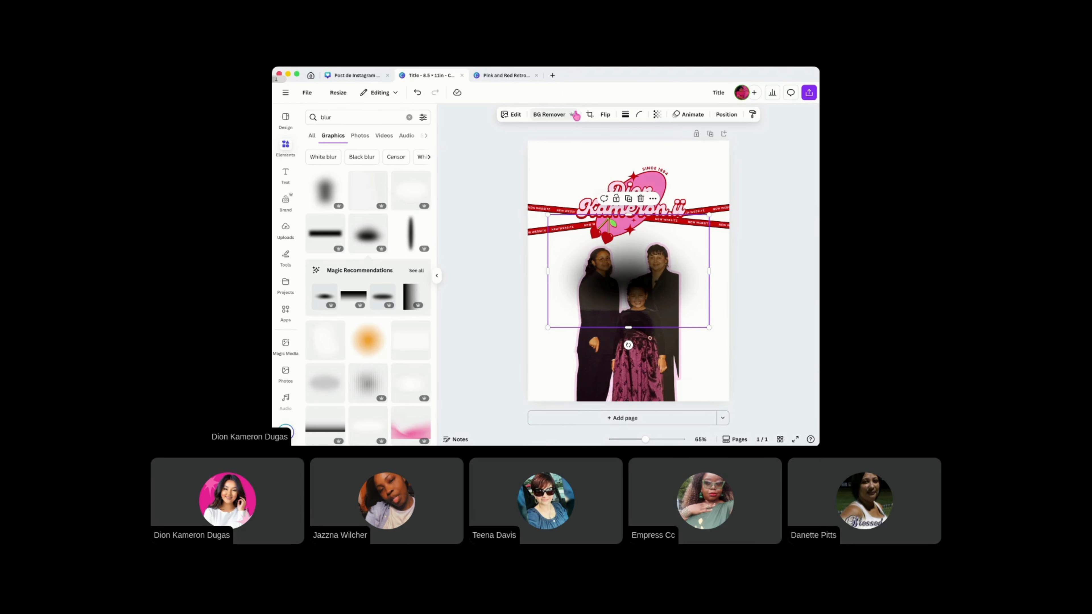
key(Delete)
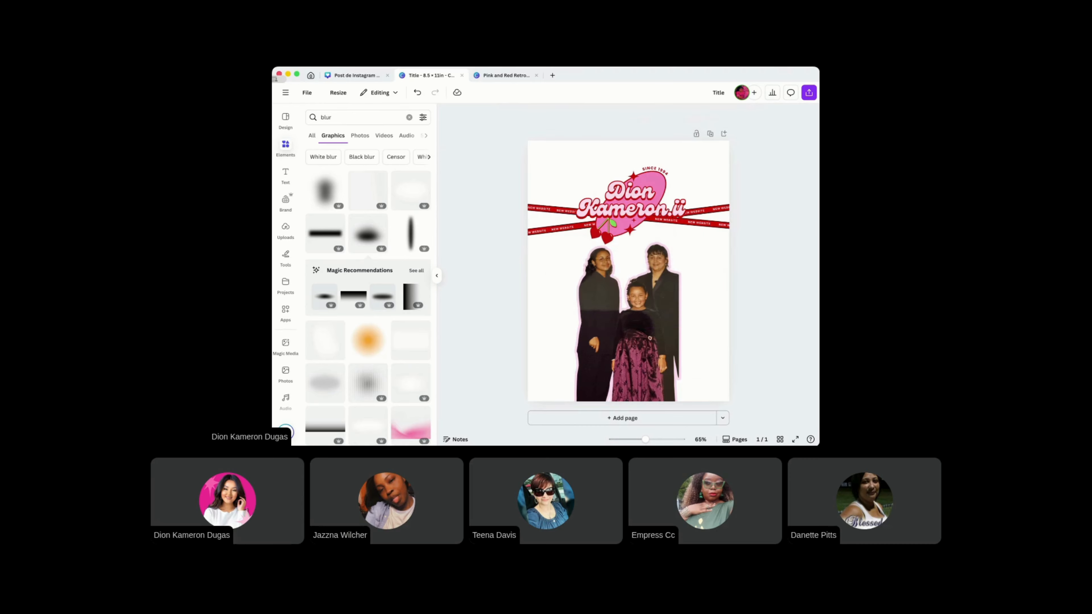
click(415, 237)
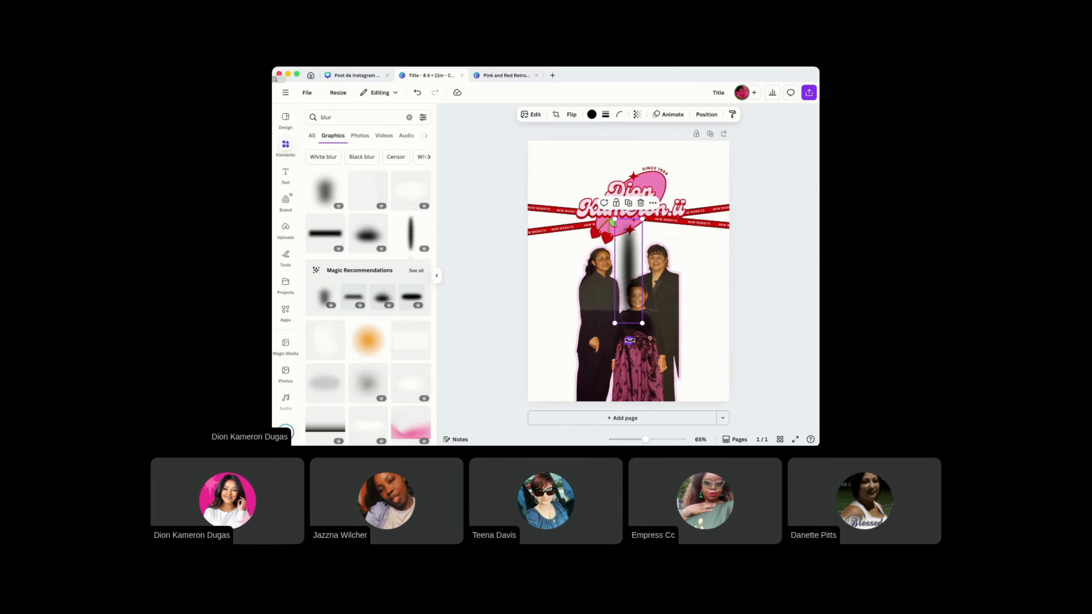
drag(628, 340, 696, 268)
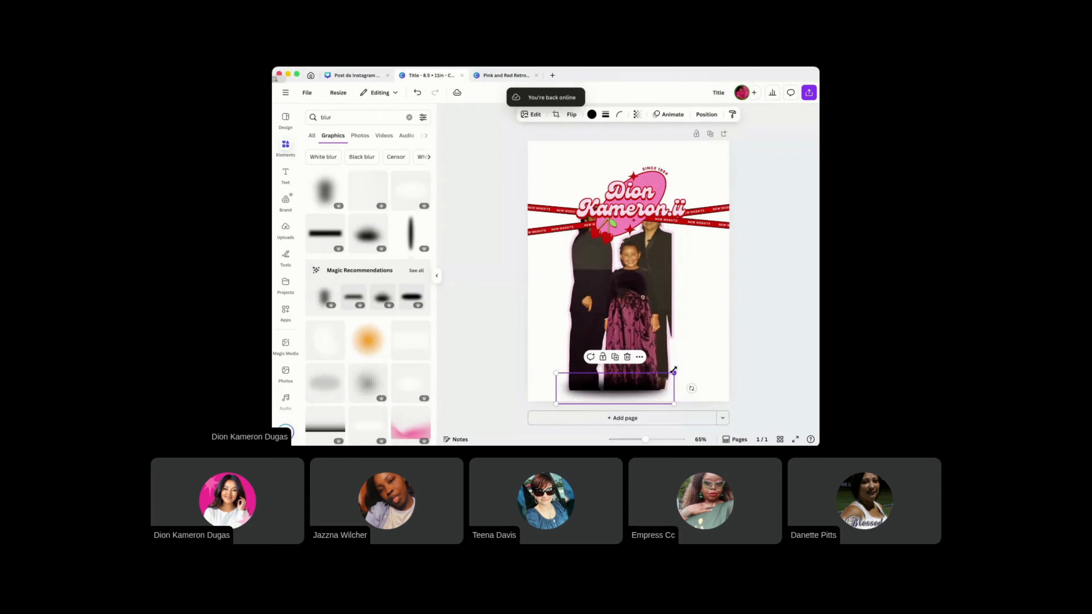
drag(677, 372, 636, 389)
Duplicate the blurred shadow and align the copy over the original beneath the family's feet
right_click(637, 389)
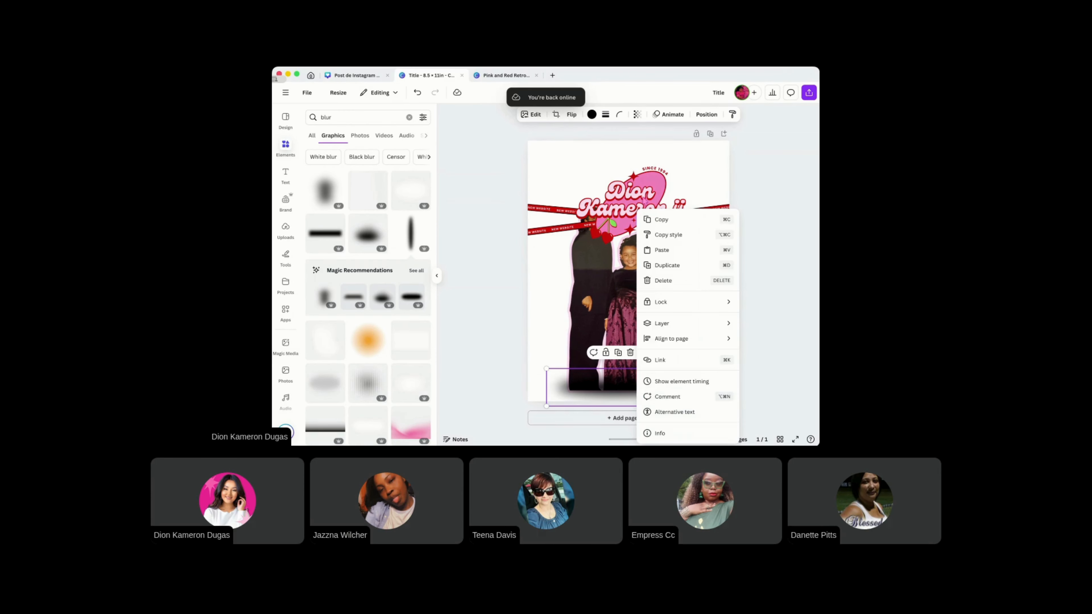
click(673, 268)
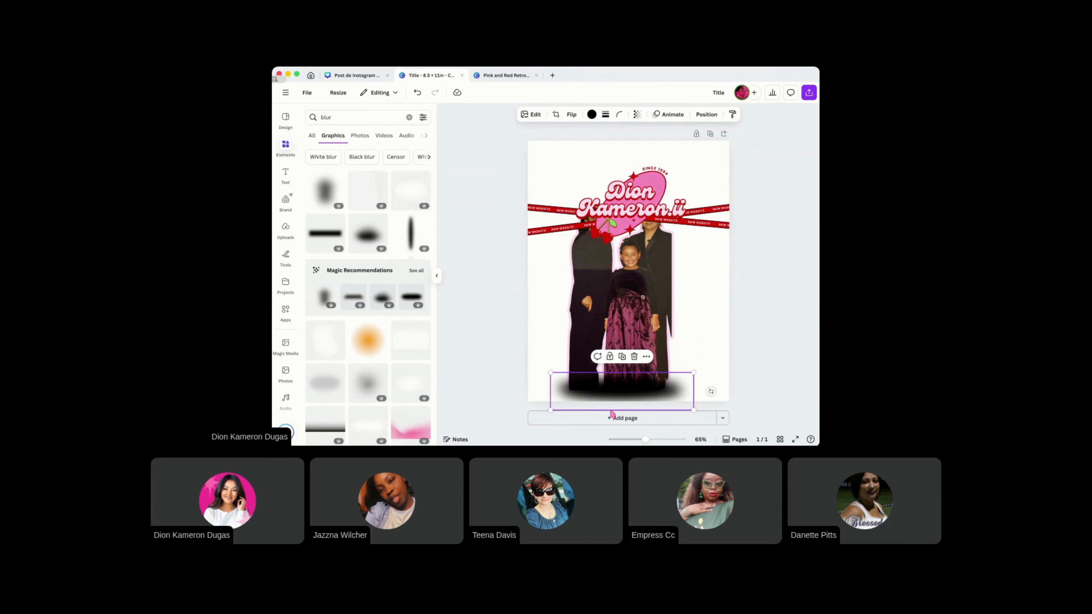
drag(630, 395, 627, 391)
click(719, 301)
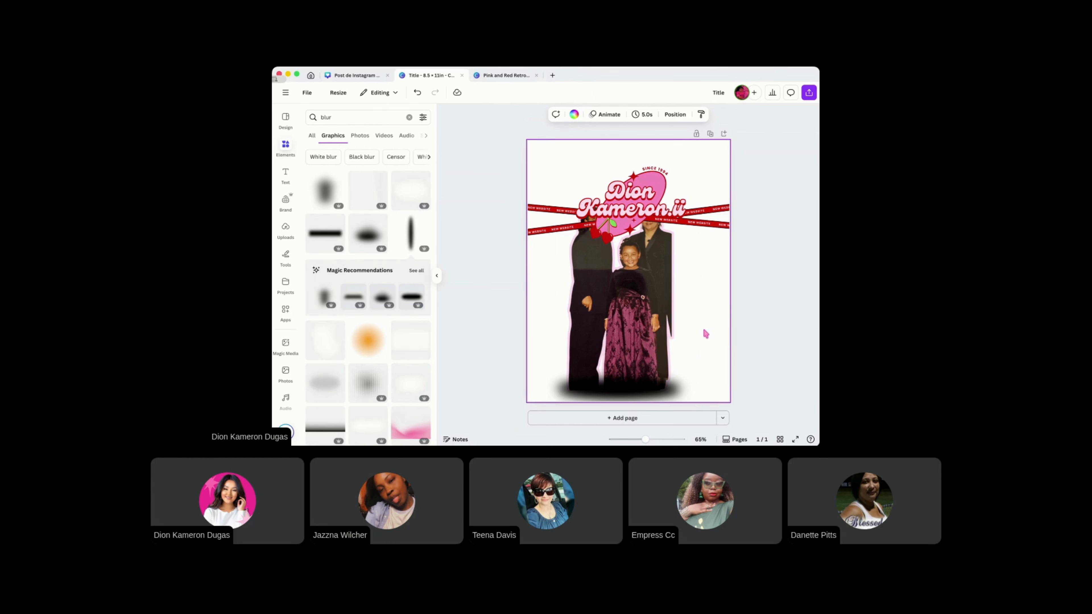
click(653, 386)
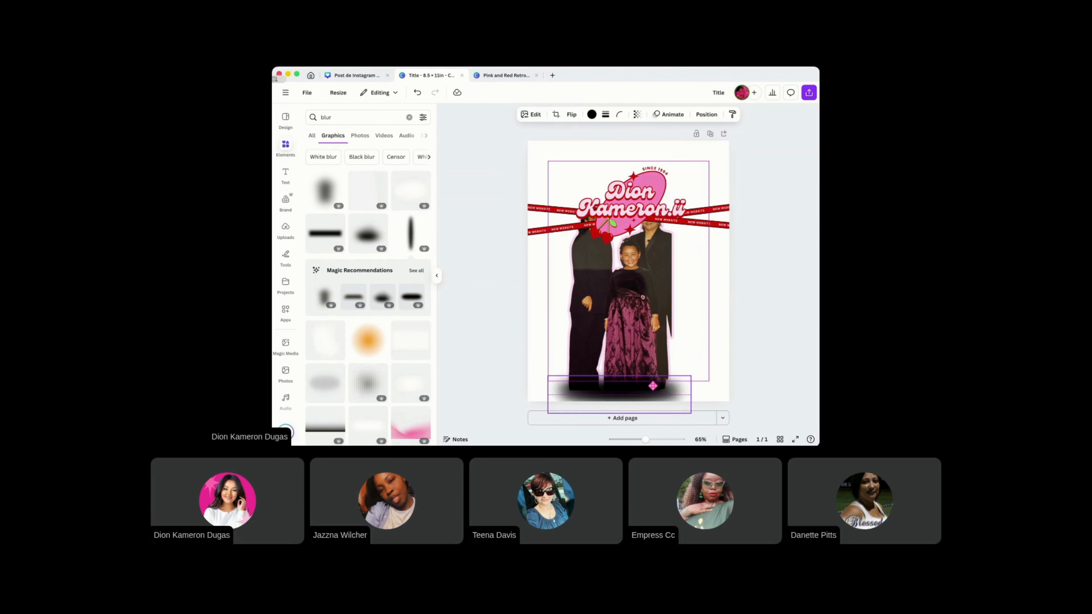
drag(653, 386, 651, 382)
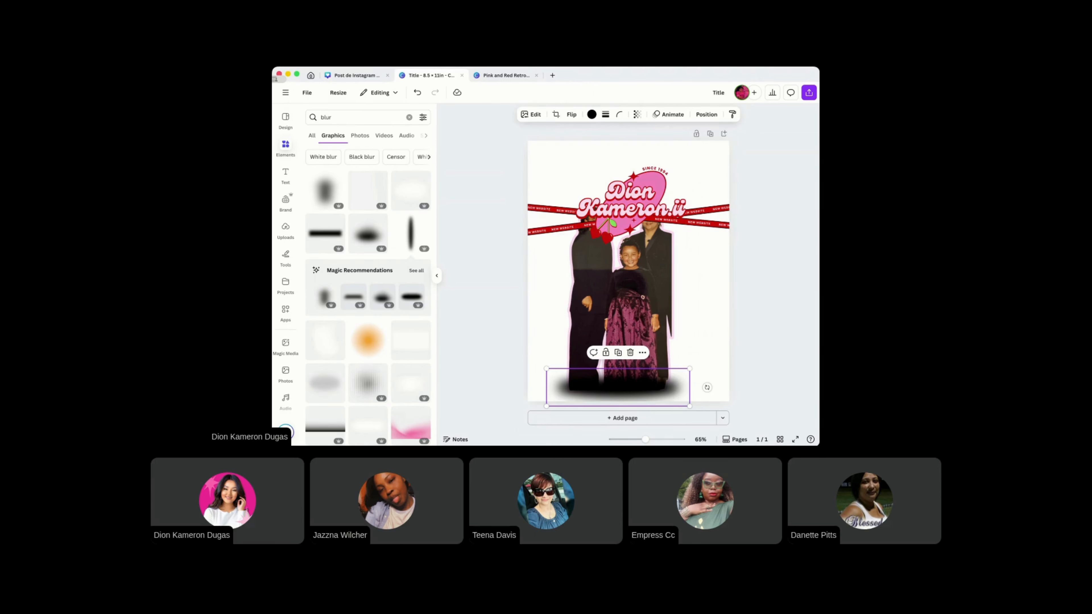
Move the family photo up so the feet sit just above the blurred black shadow
scroll(368, 301, down, 1)
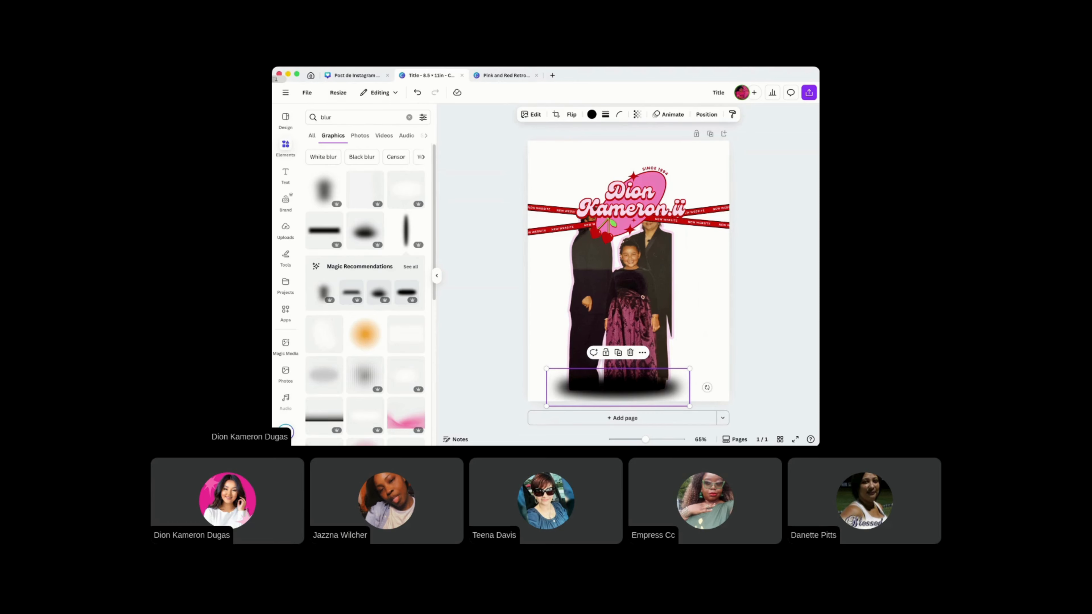
click(658, 332)
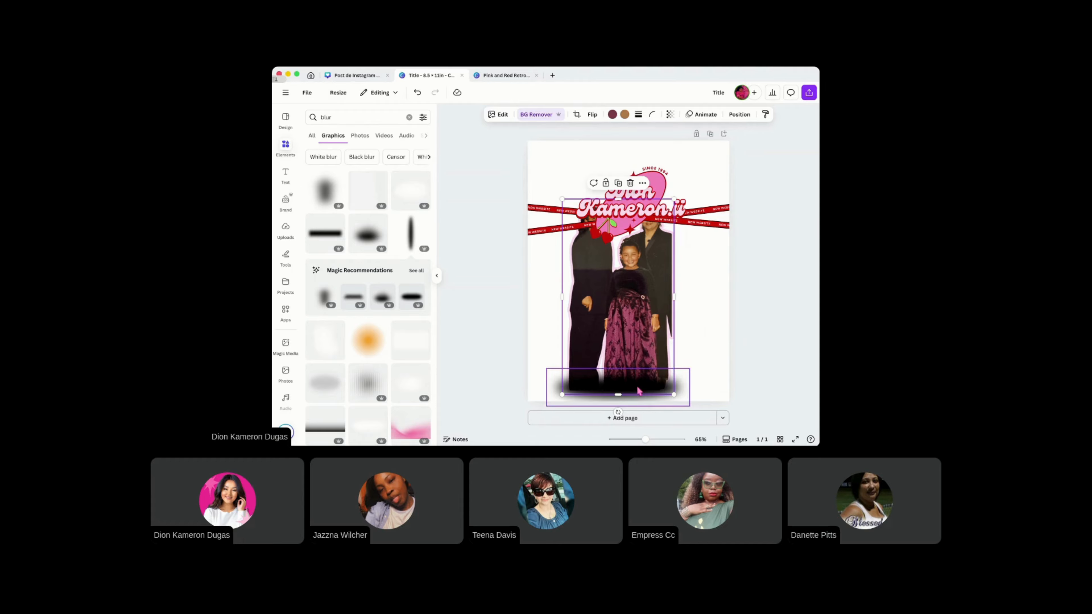
mouse_move(655, 386)
mouse_down()
mouse_move(681, 390)
mouse_move(654, 368)
mouse_up()
click(651, 396)
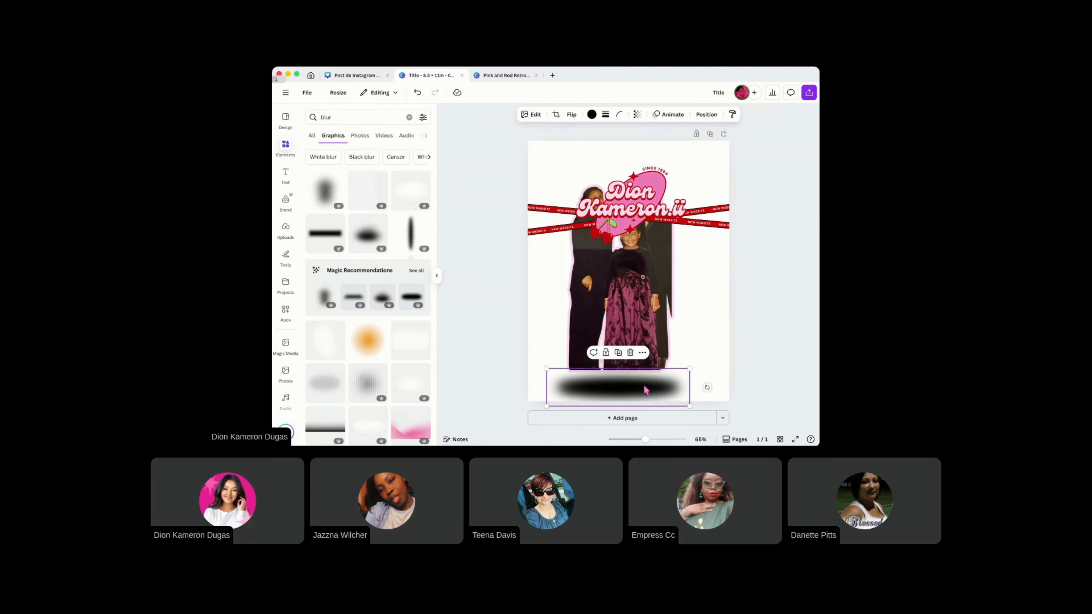
click(694, 289)
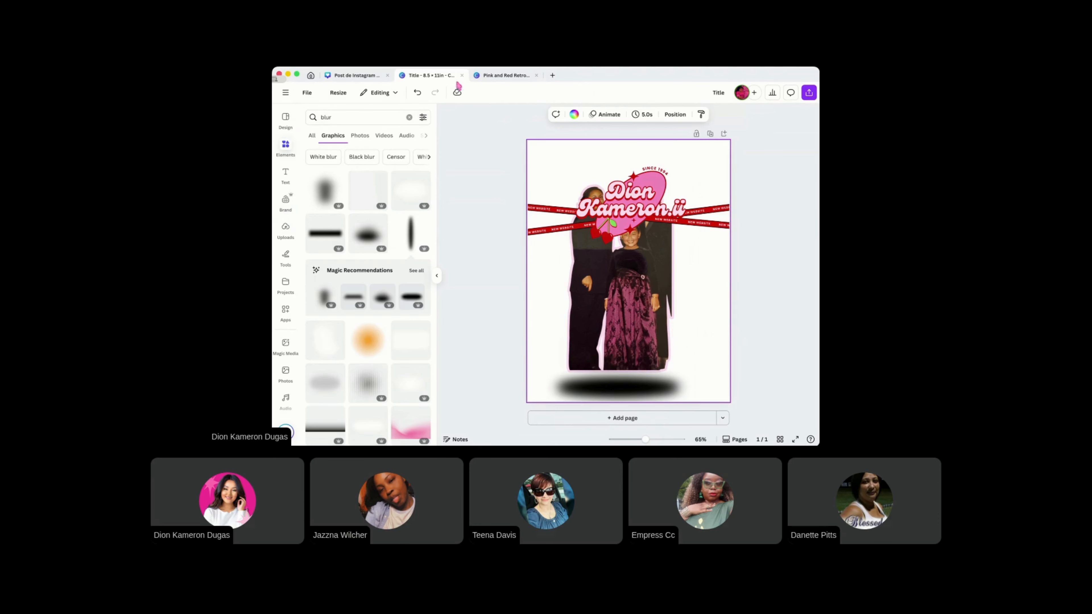
Open the red-rose living tribute booklet from the recent designs on the home page
click(310, 76)
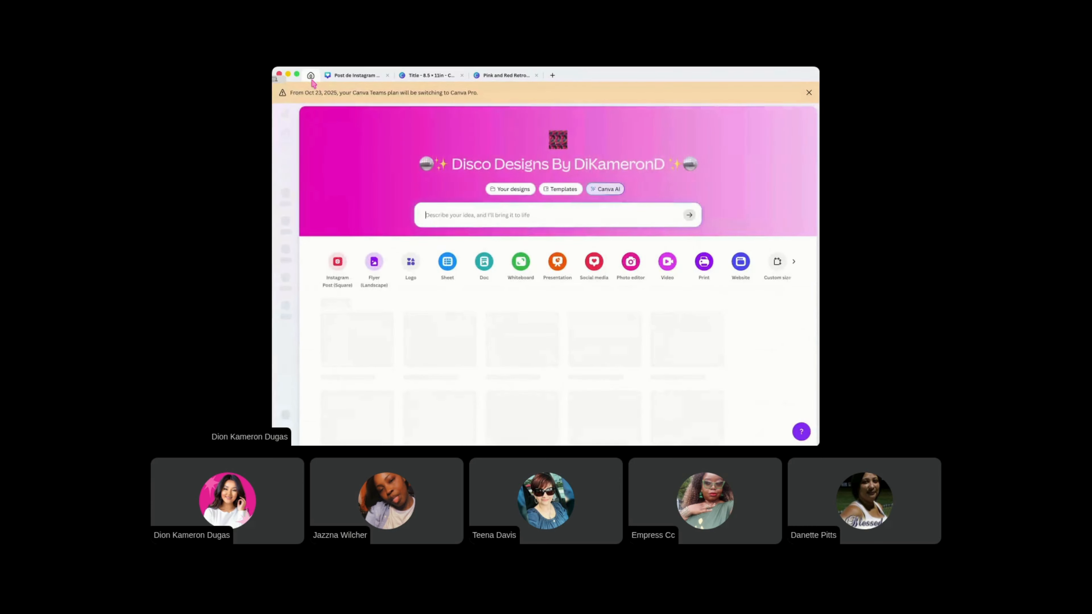
scroll(404, 349, down, 15)
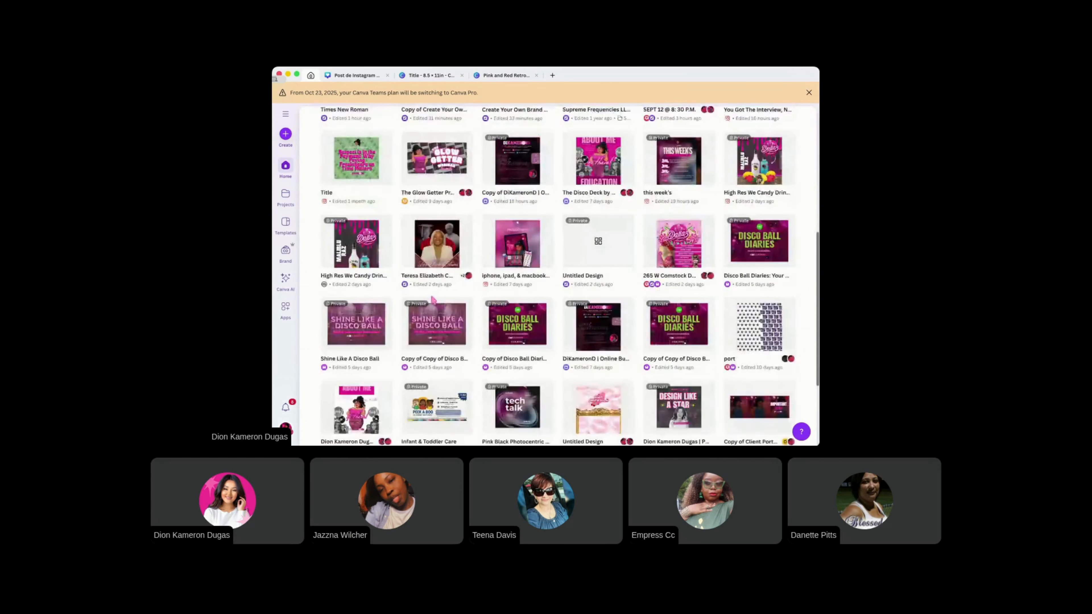
scroll(430, 302, up, 1)
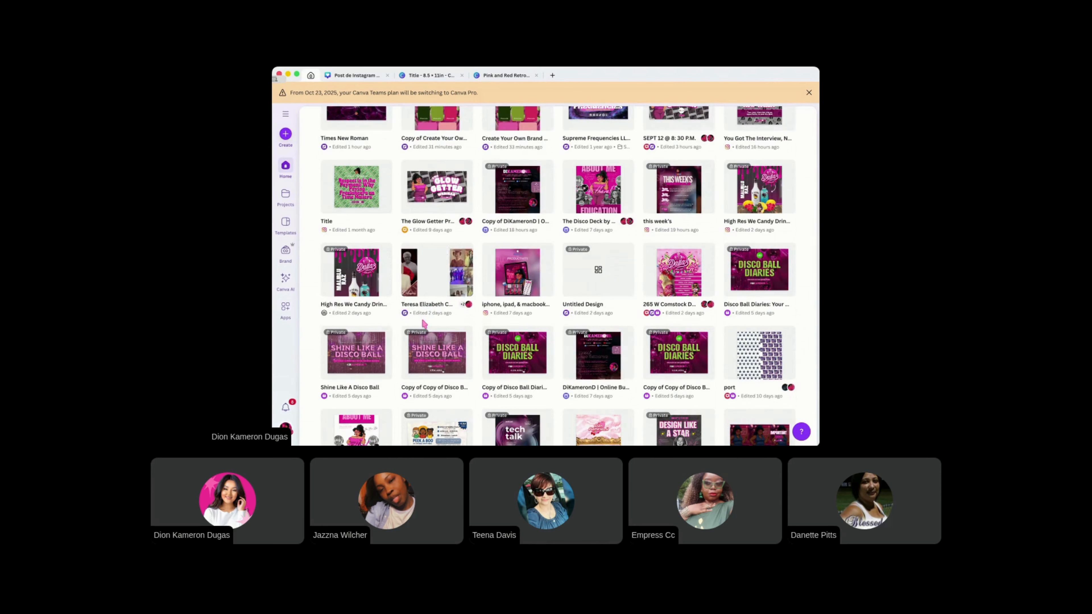
mouse_move(420, 280)
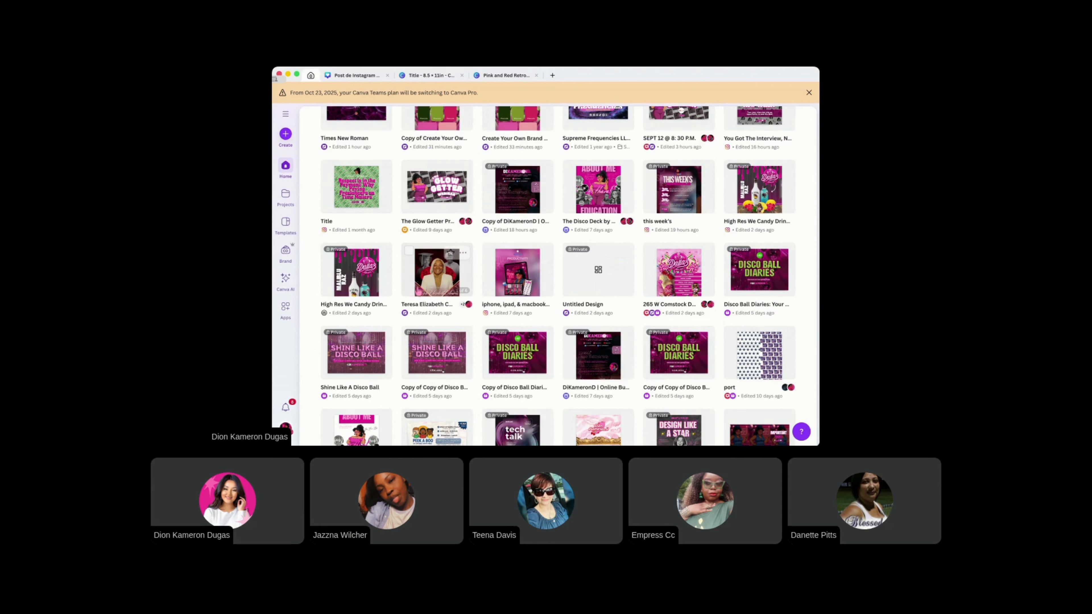
click(424, 281)
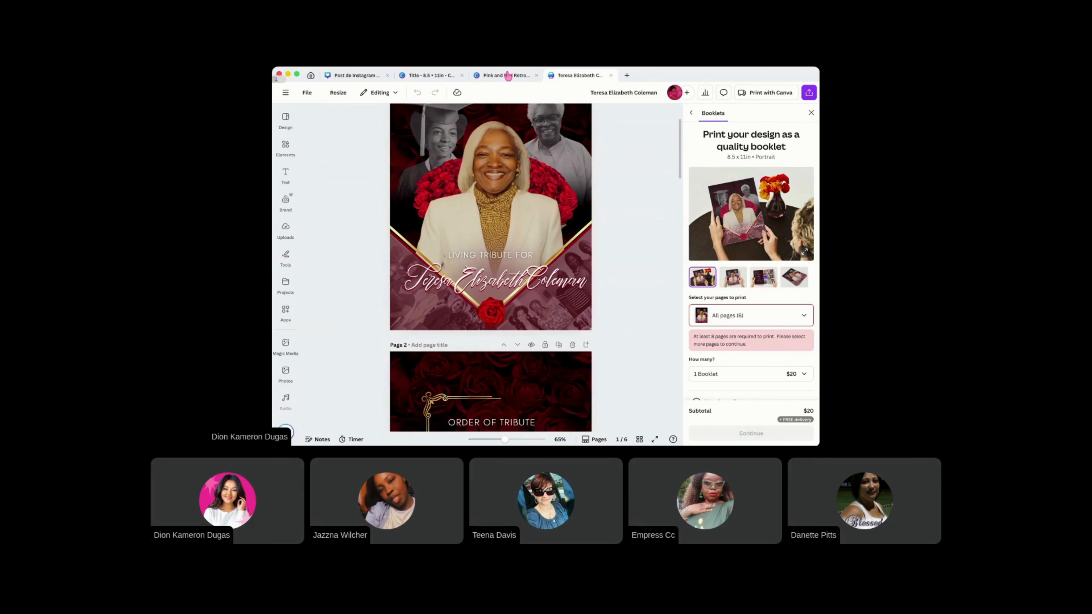
Switch to the "Post de Instagram" collage design and close it
click(493, 76)
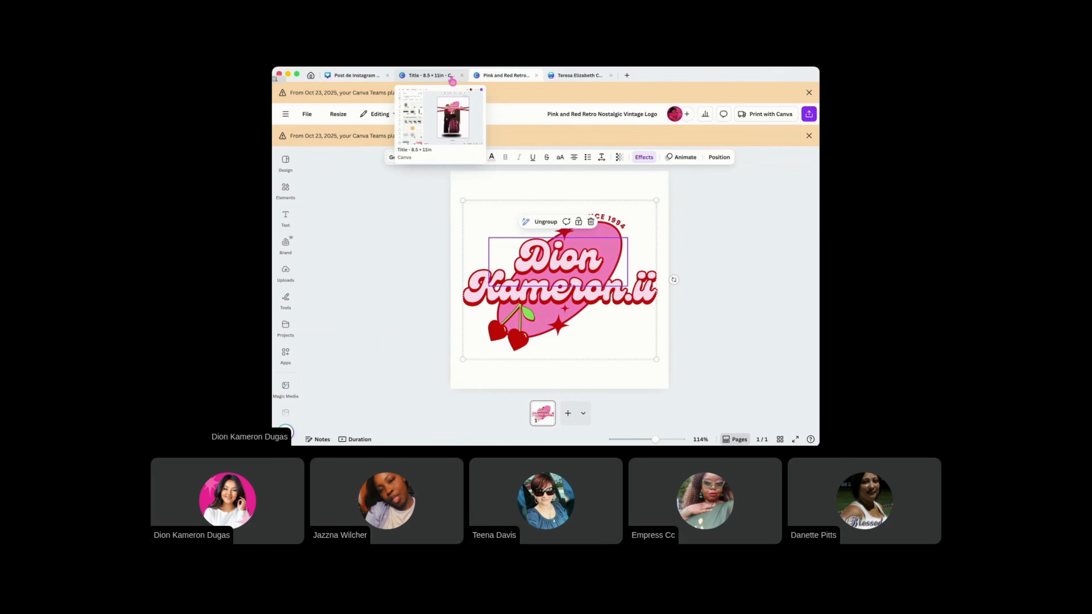
click(355, 77)
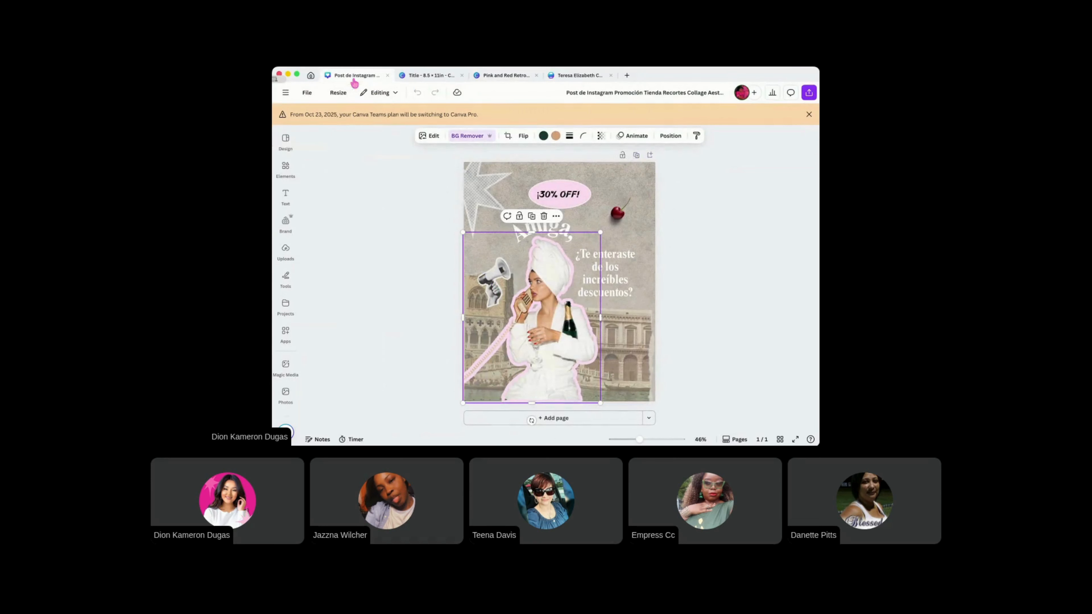
click(388, 76)
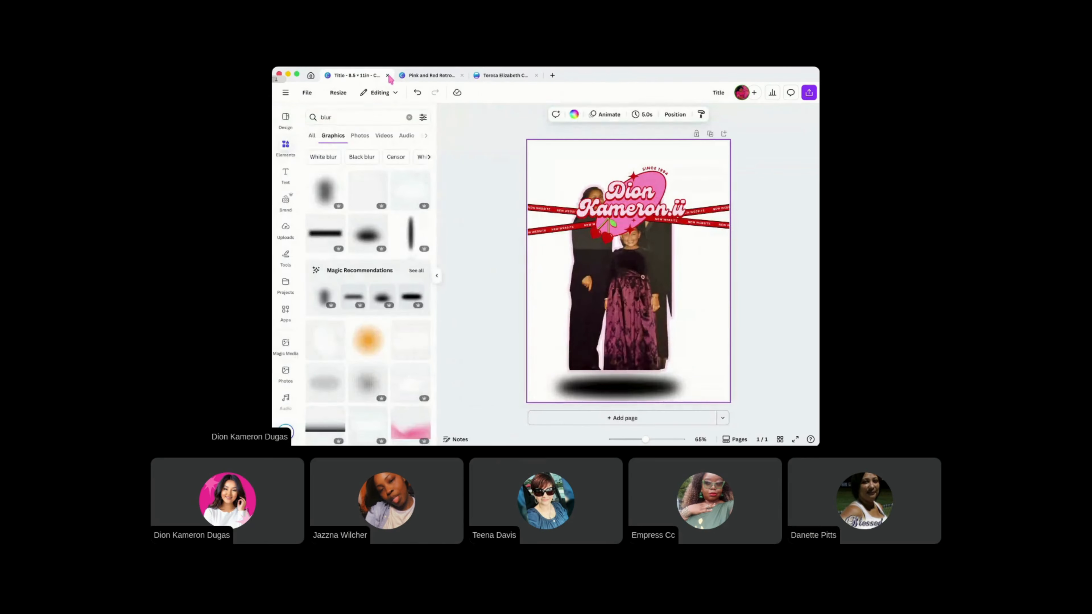
Open the pink-and-gold untitled website design from the recent designs, select its gold frame, and return to the "Title" family photo design
click(311, 75)
scroll(494, 331, down, 10)
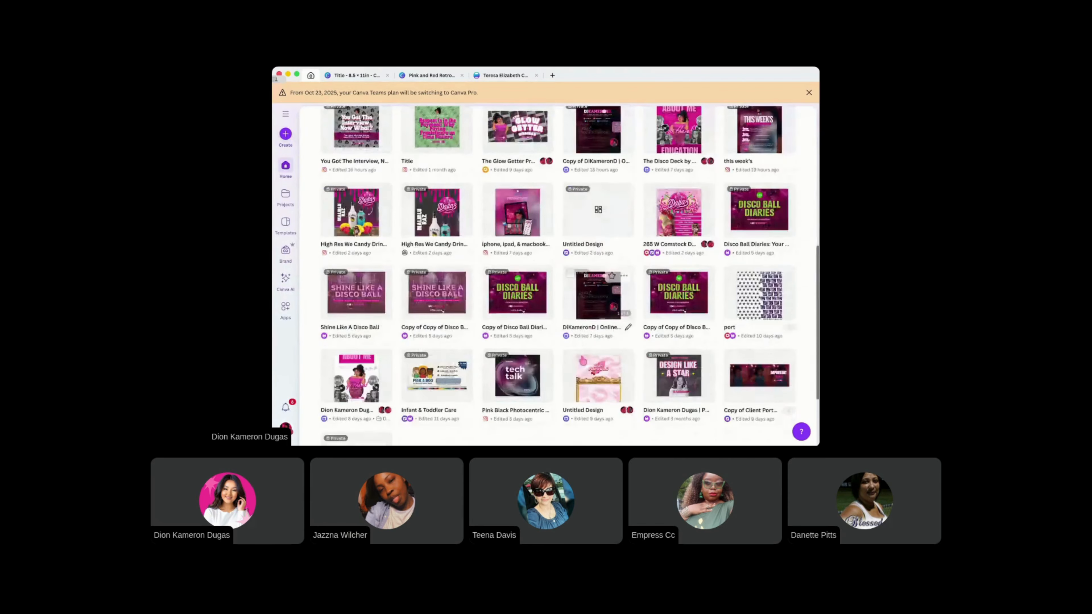
click(594, 394)
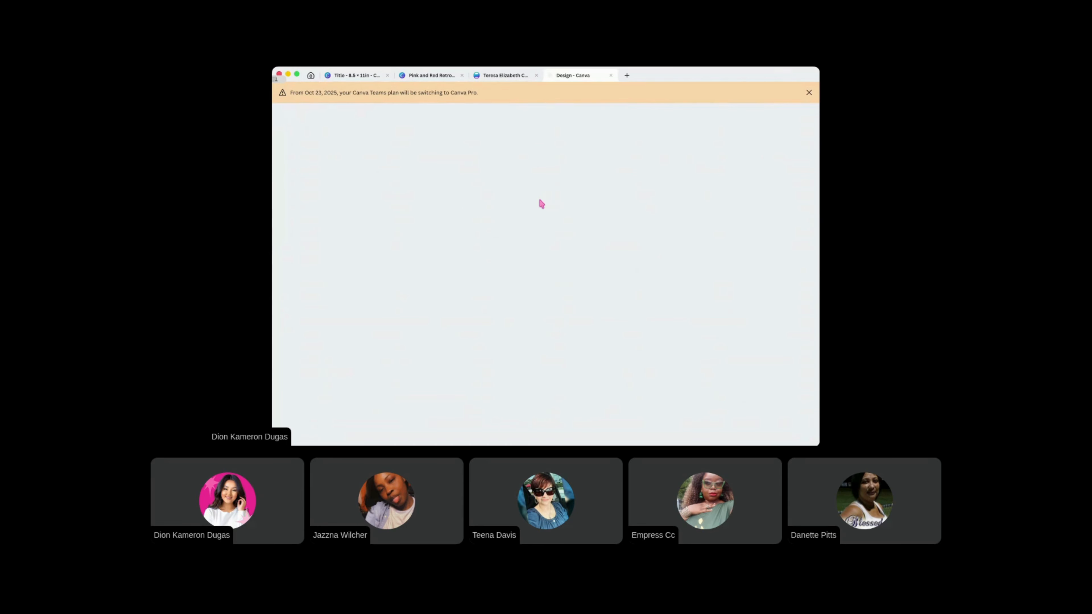
click(478, 208)
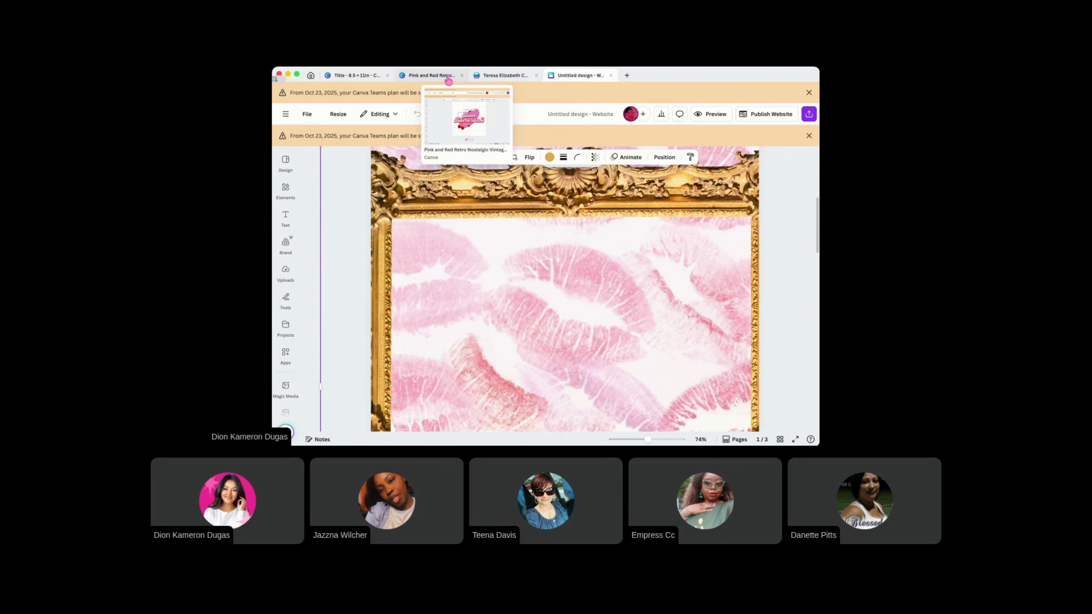
click(364, 77)
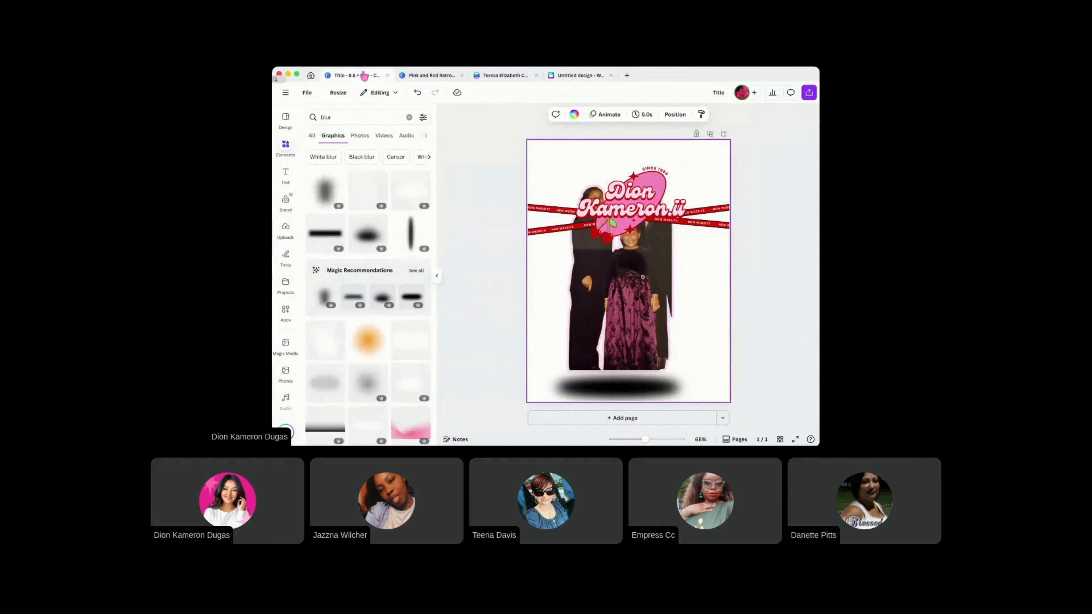
Paste the gold frame and the website design's pink lip-print background into the "Title" family photo design
key(super+v)
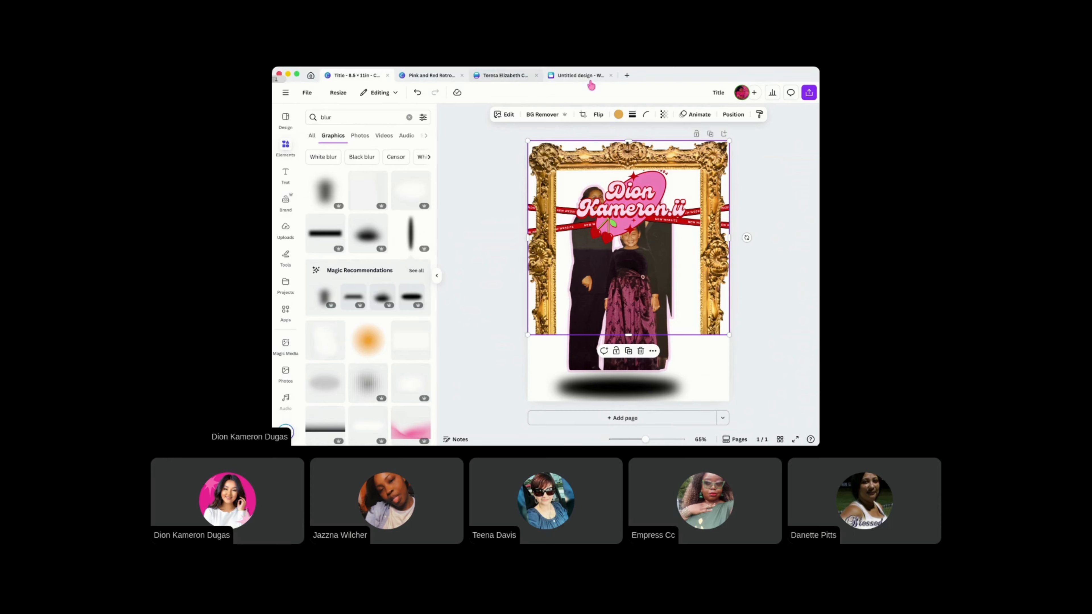
click(600, 79)
scroll(567, 227, up, 3)
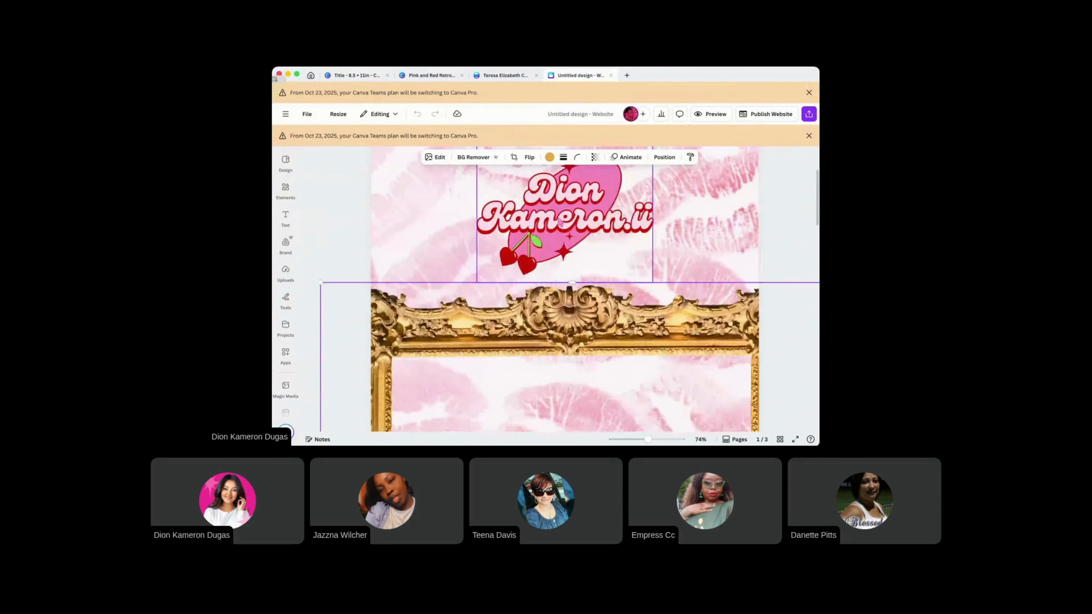
click(412, 217)
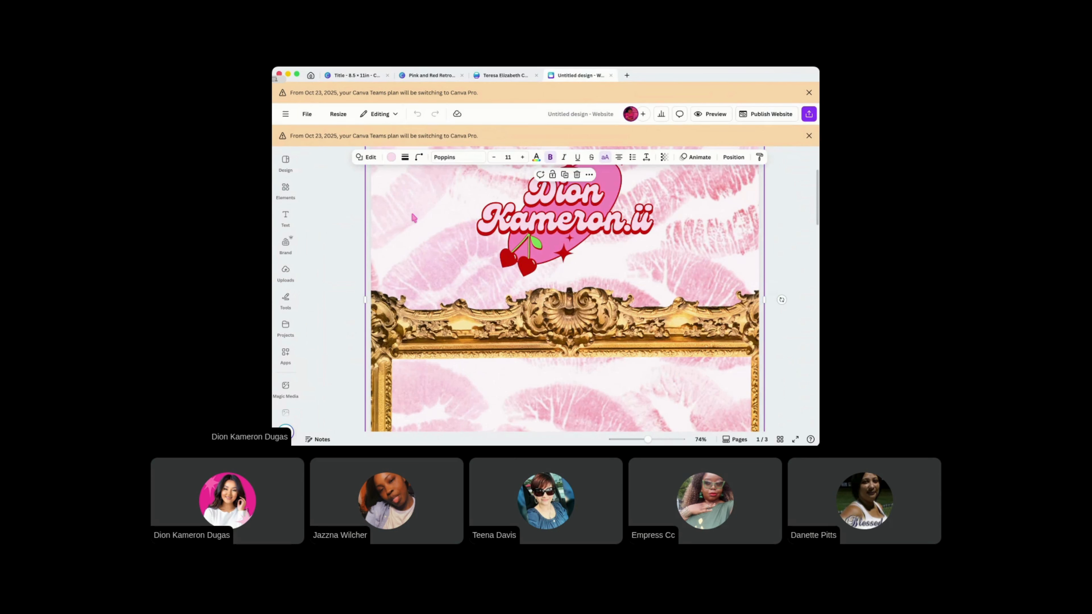
click(377, 206)
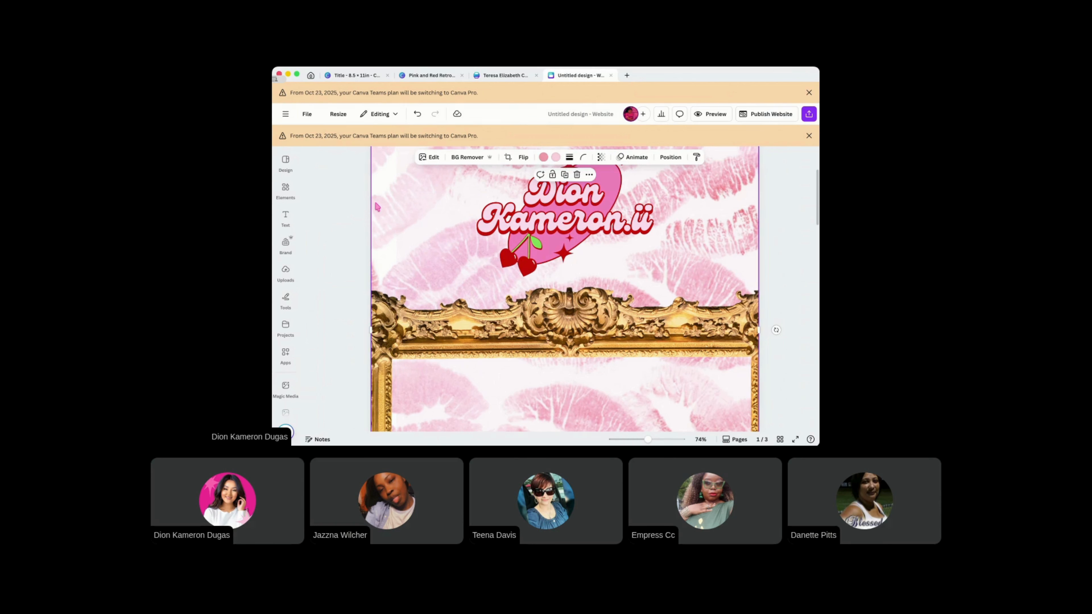
click(355, 75)
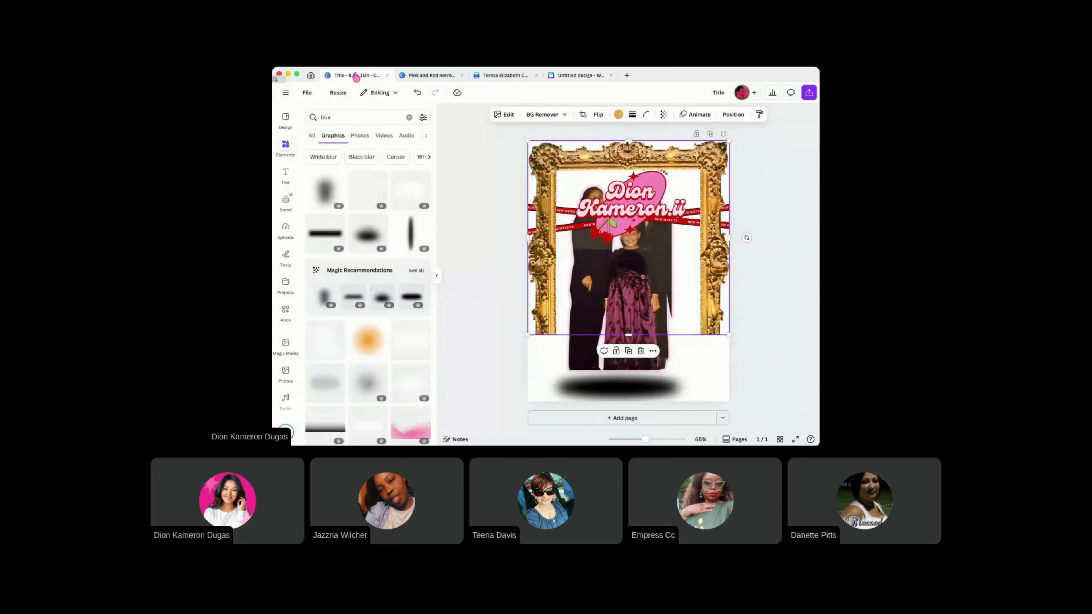
key(ctrl+v)
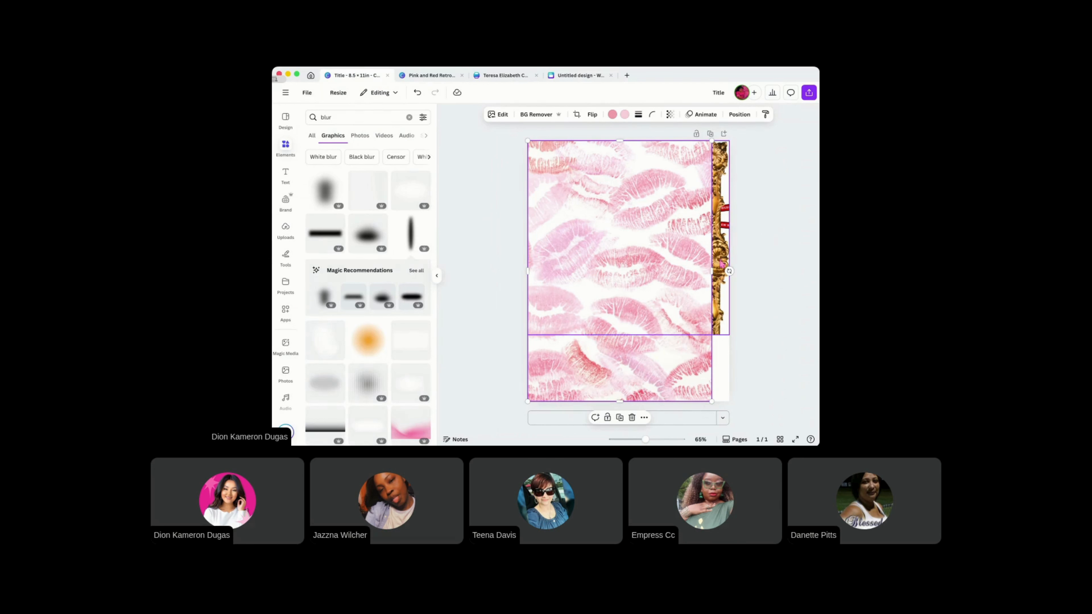
Widen the lip-print background to about 9.02 in so it covers the page, and send it to the back
drag(713, 271, 742, 271)
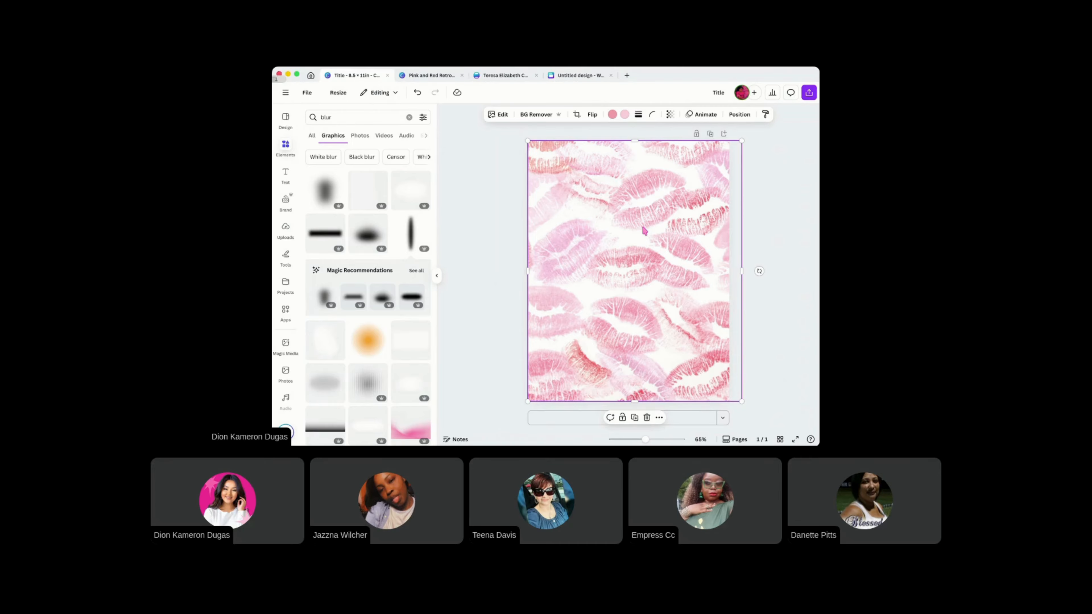
right_click(645, 231)
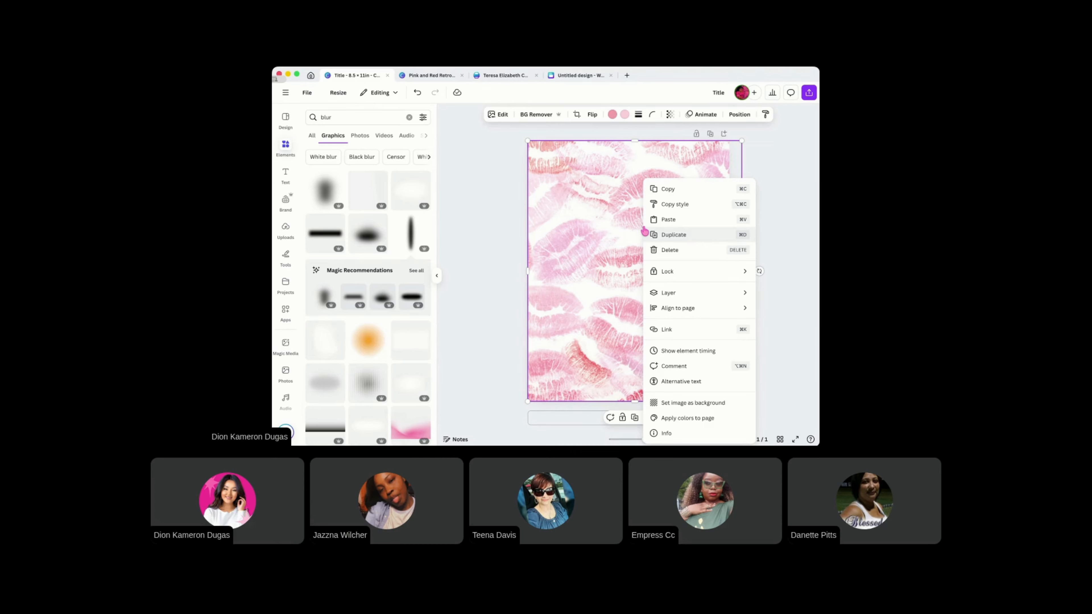
click(734, 117)
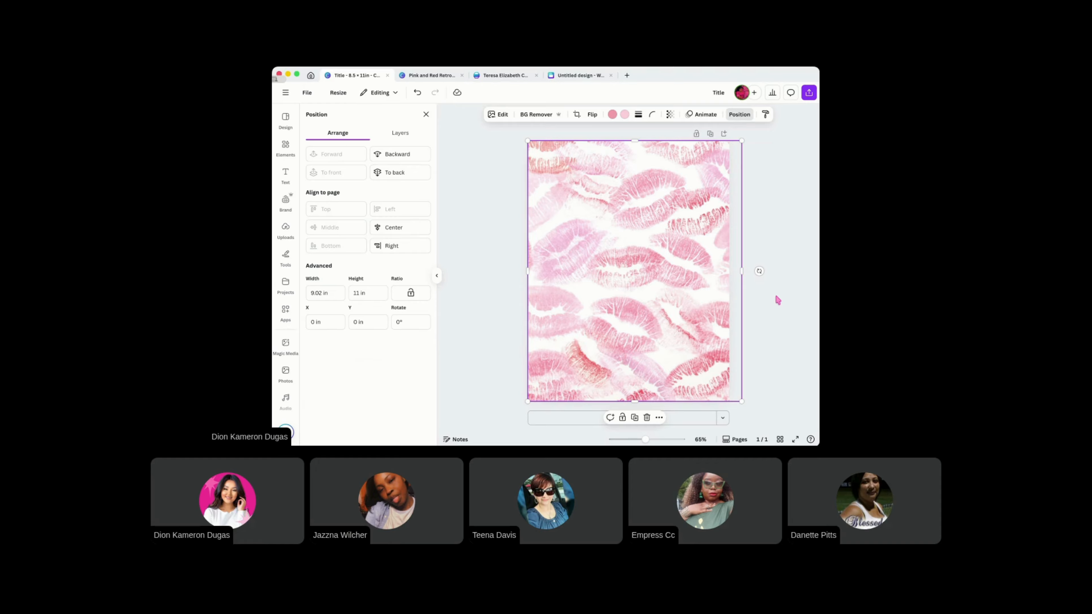
right_click(616, 297)
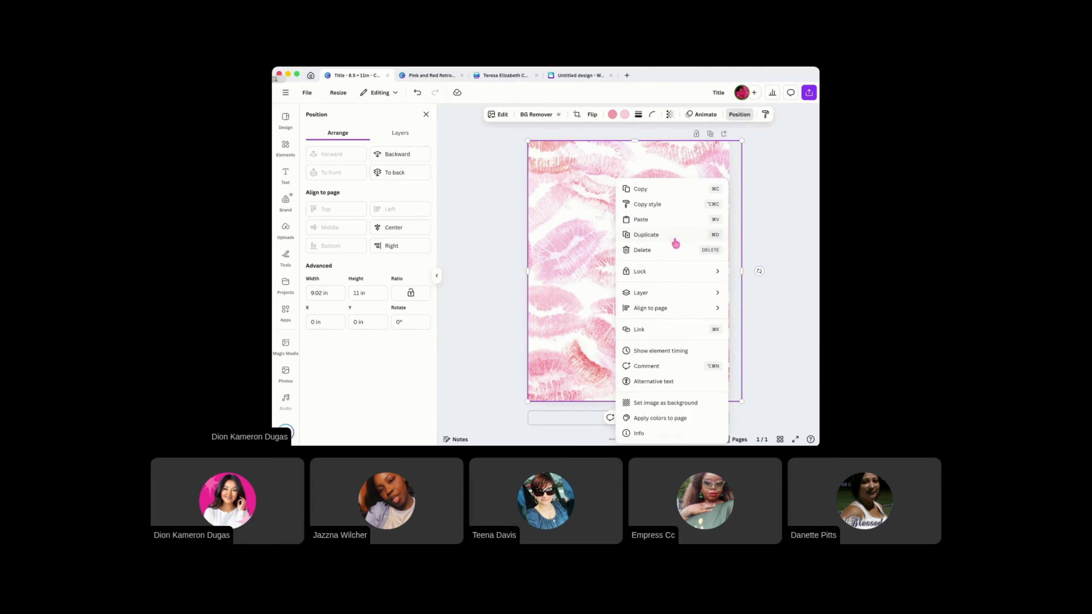
mouse_move(691, 300)
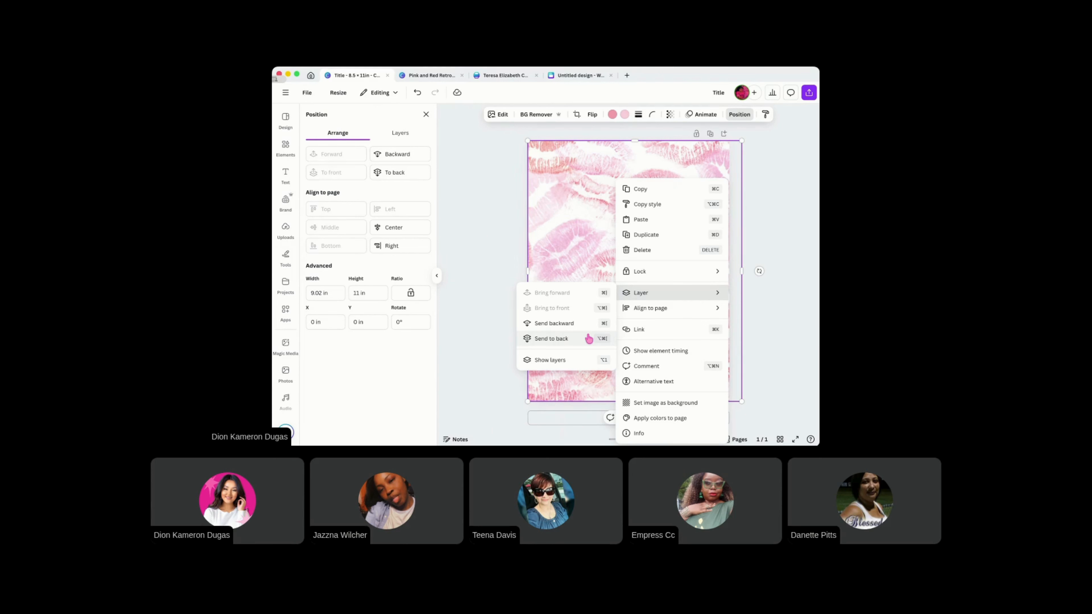
click(589, 339)
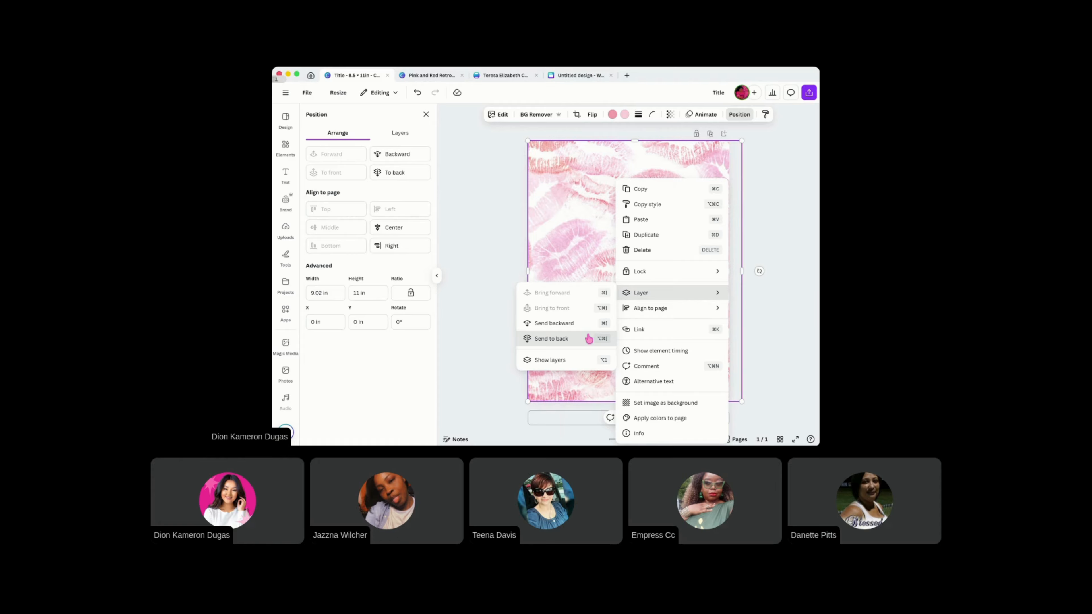
click(590, 339)
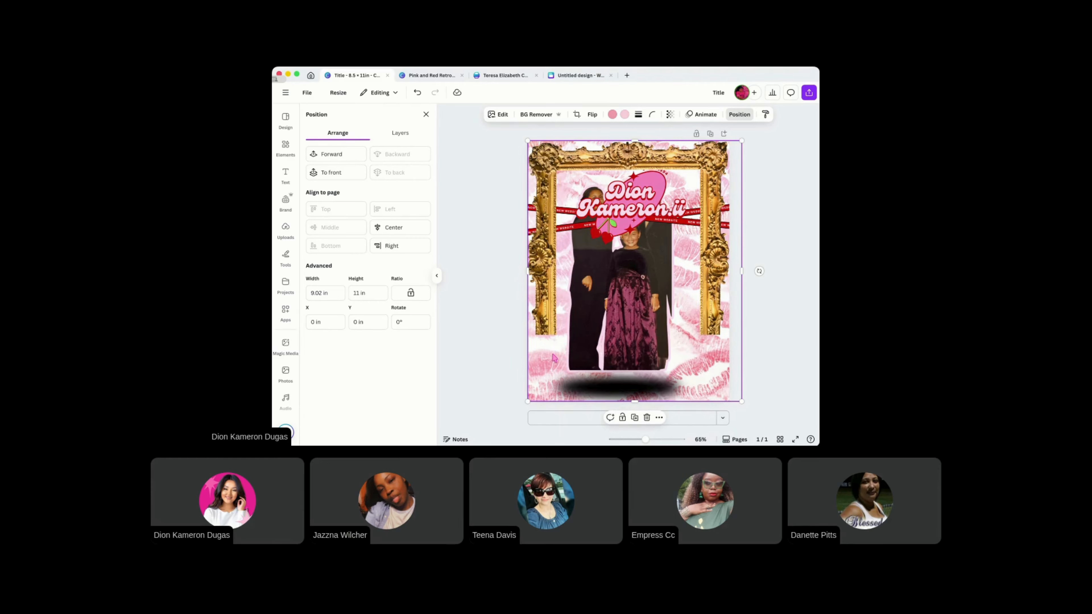
Lock only the position of the lip-print background and move the gold frame mostly off the page's upper-left corner
right_click(543, 356)
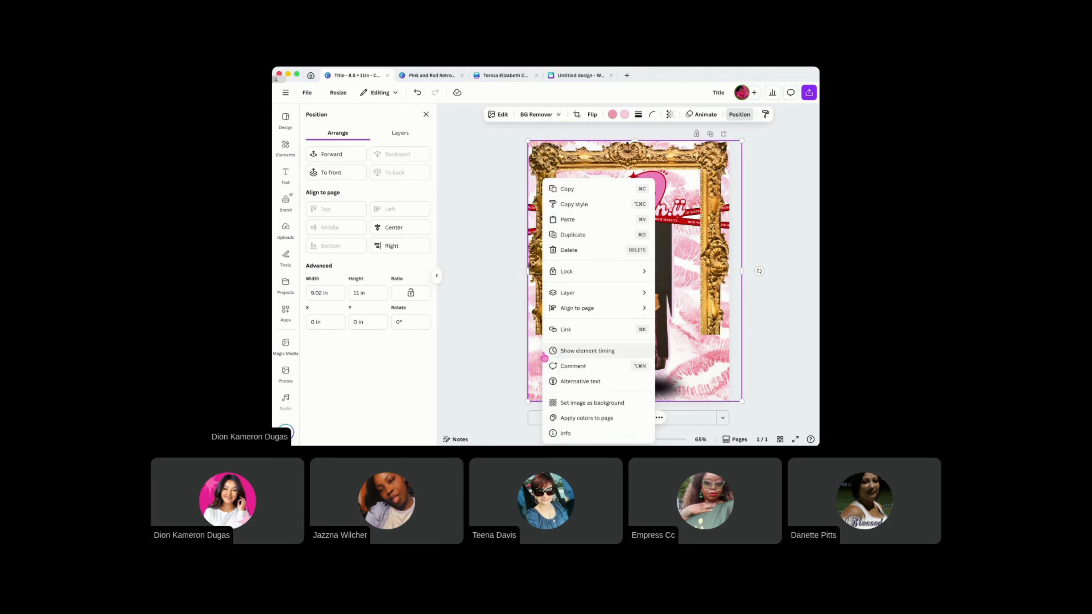
mouse_move(566, 274)
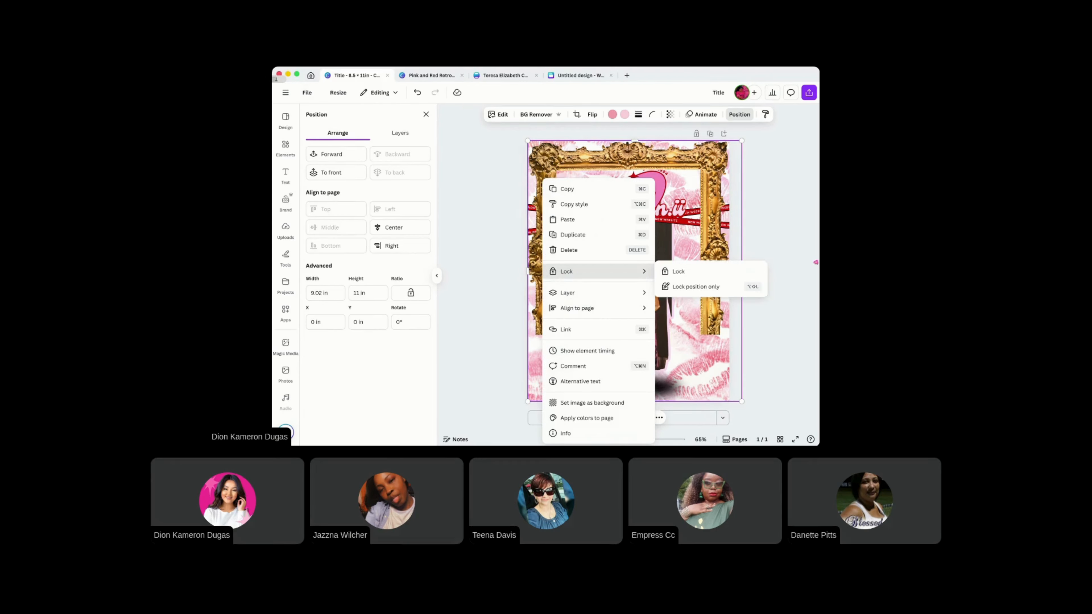
click(744, 289)
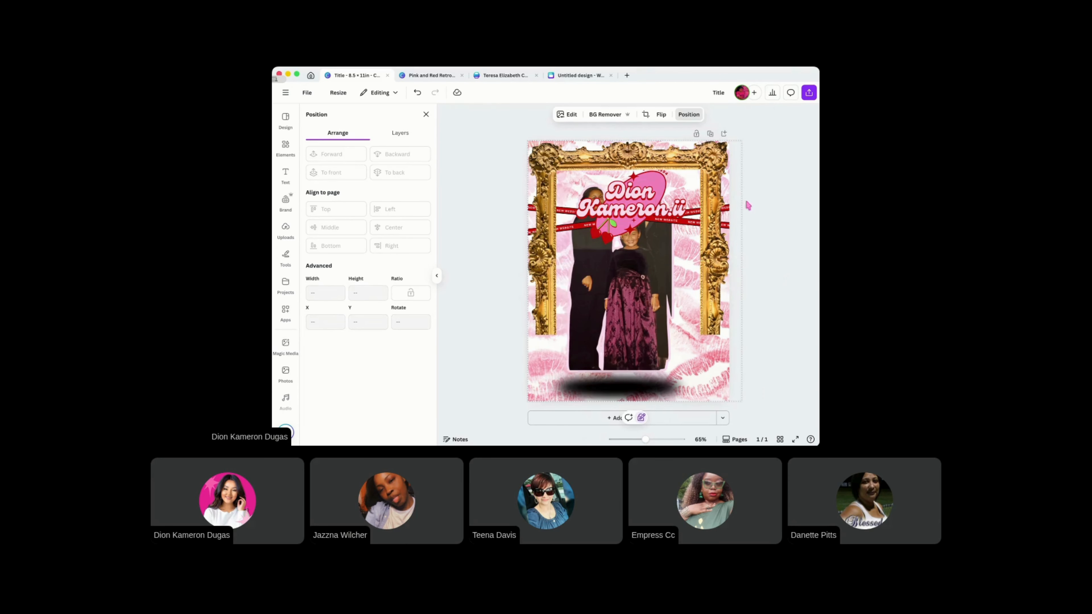
drag(726, 199, 530, 82)
click(504, 327)
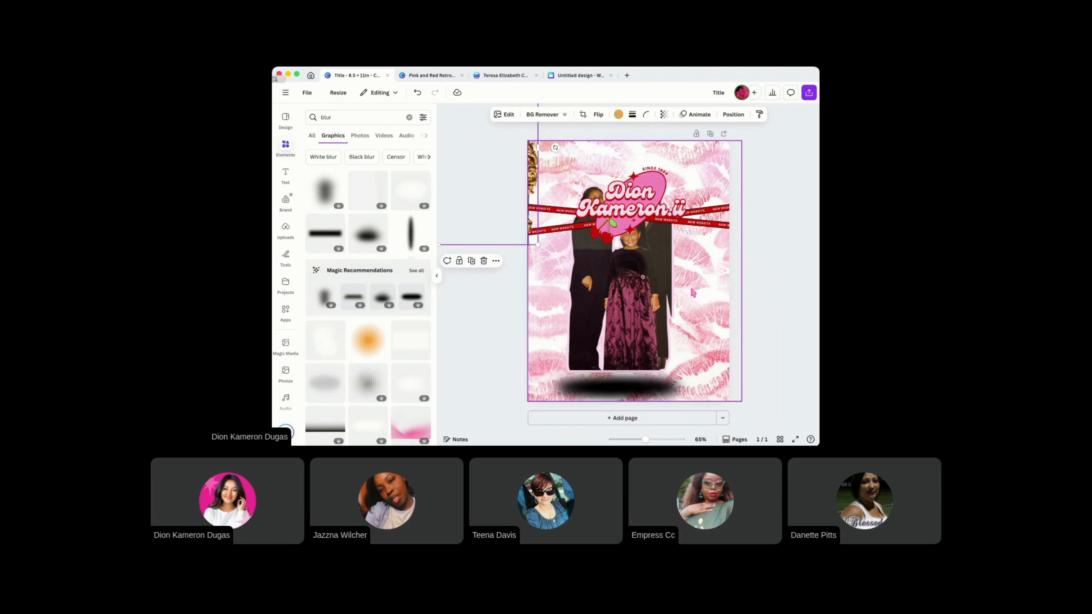
Select the overlapping black blur shapes below the family photo and set their transparency to 70
click(659, 384)
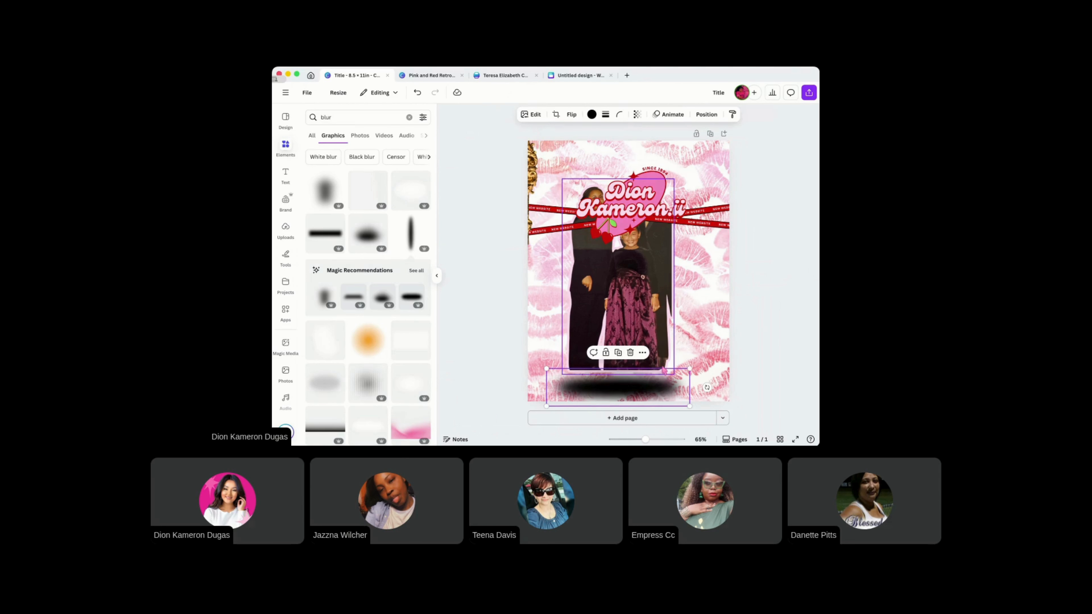
click(699, 382)
click(658, 386)
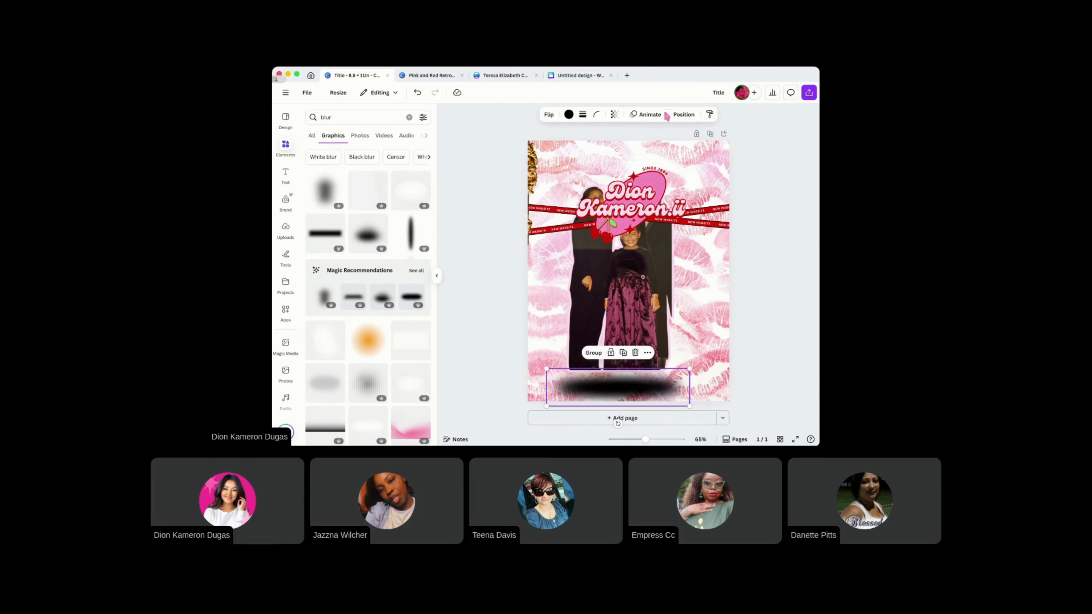
click(615, 115)
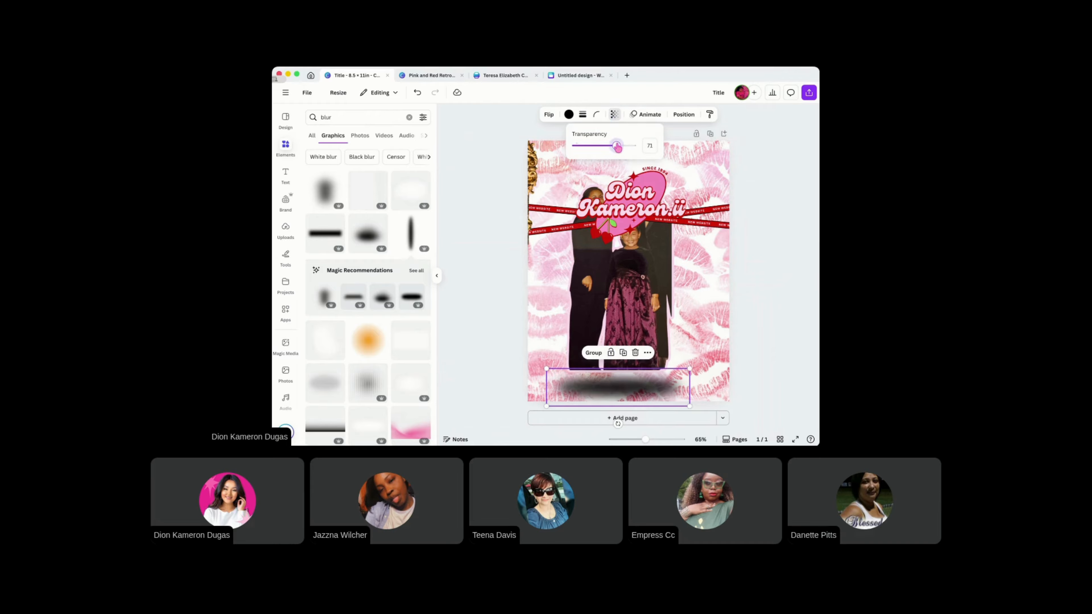
click(617, 146)
drag(616, 146, 615, 146)
Try the document red on the selected blur shapes and recolor them with the document pink
click(569, 115)
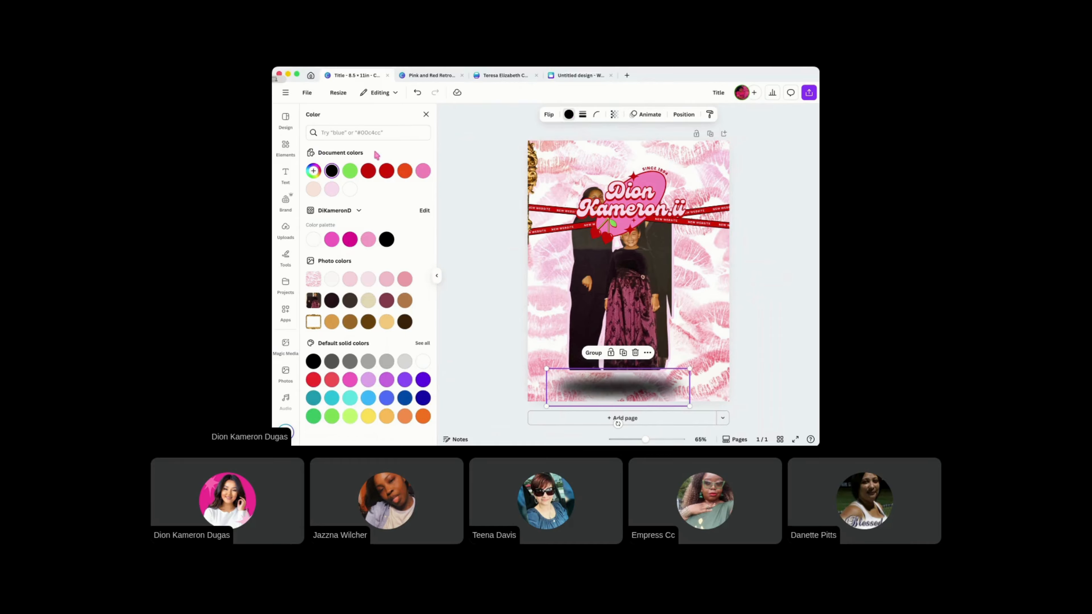
click(387, 172)
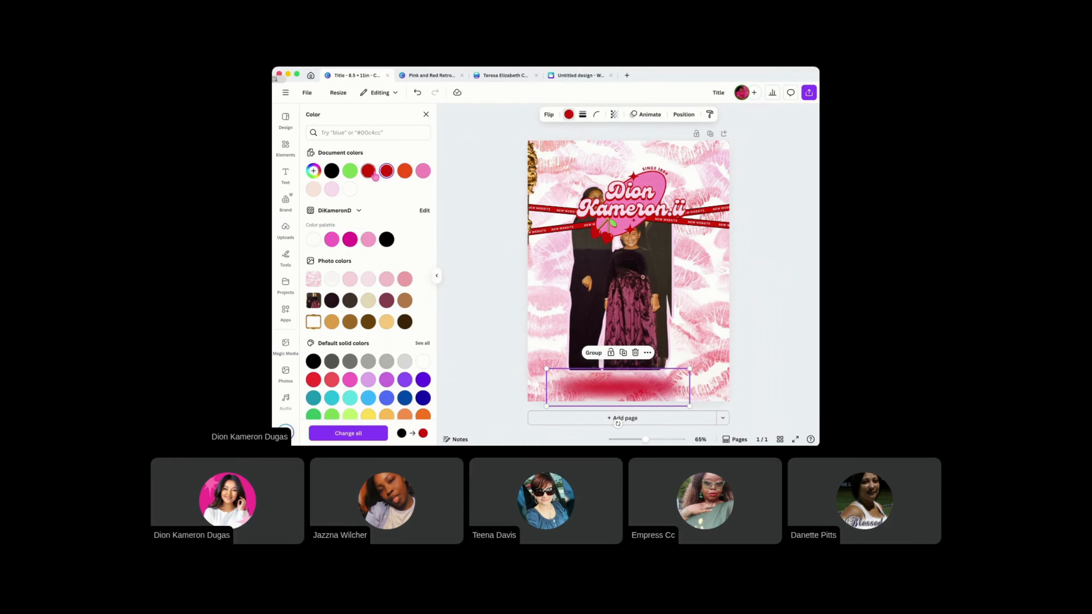
click(425, 171)
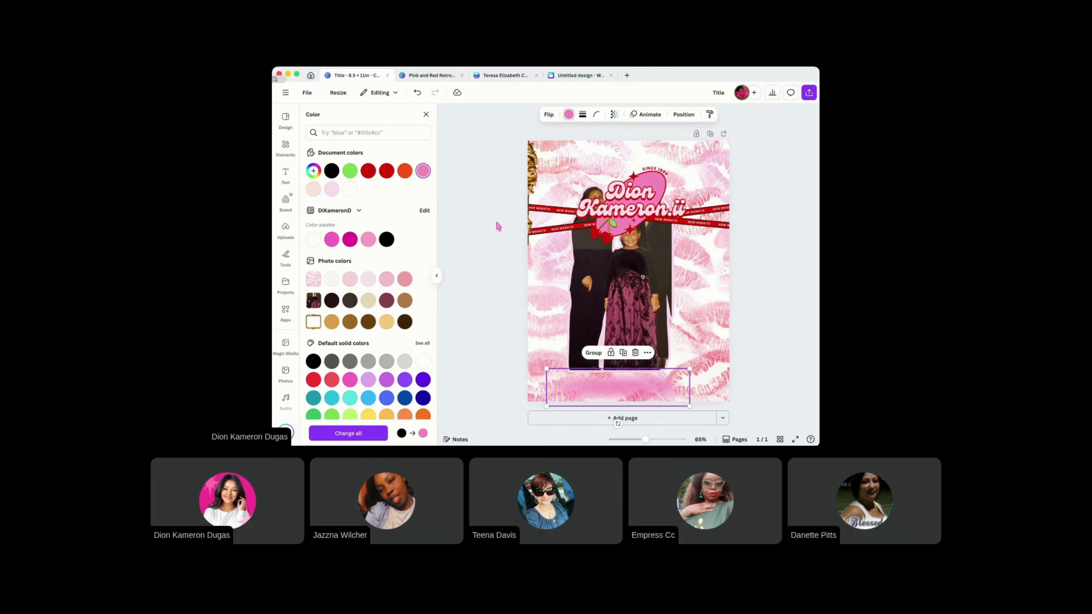
Shift the family photo slightly down and left, and move one pink blur shape up over the photo's lower edge
drag(641, 295, 637, 306)
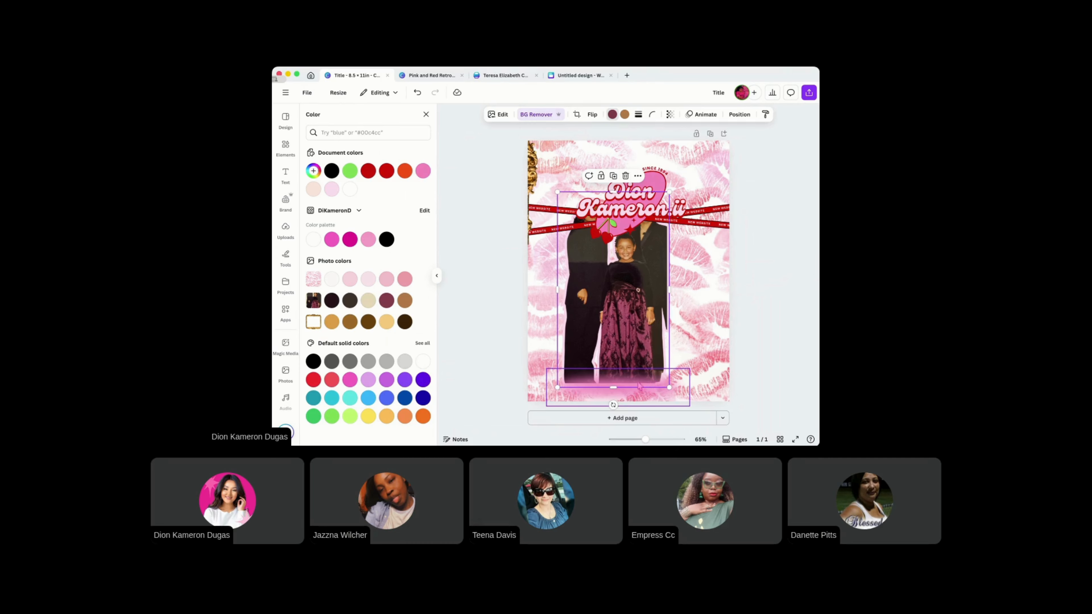
mouse_move(578, 340)
mouse_down()
mouse_move(575, 297)
mouse_move(587, 350)
mouse_up()
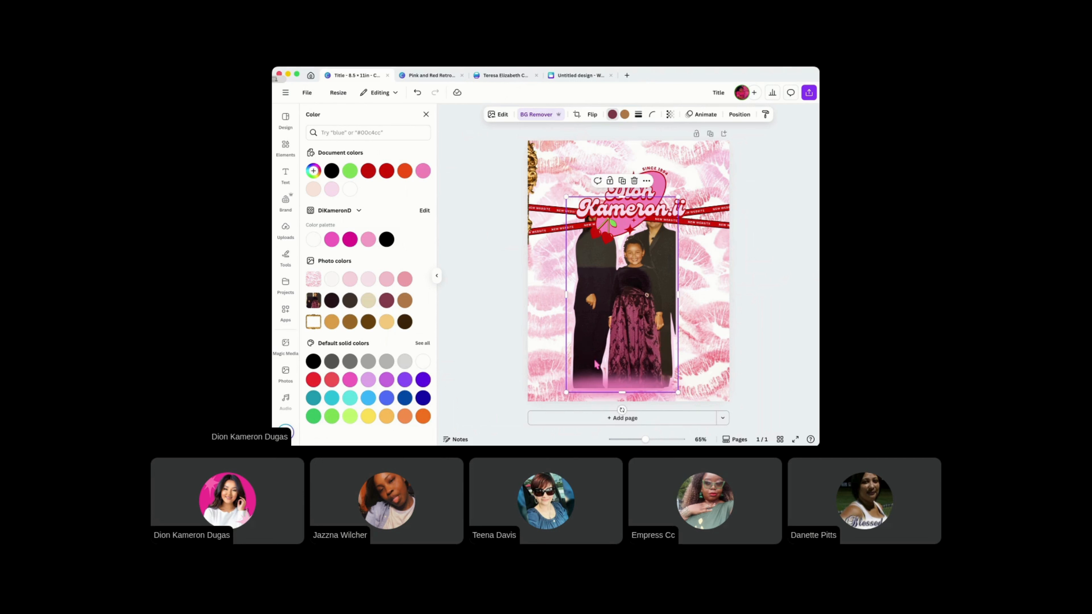
mouse_move(614, 387)
mouse_down()
mouse_move(600, 367)
mouse_move(624, 388)
mouse_move(611, 372)
mouse_up()
click(609, 387)
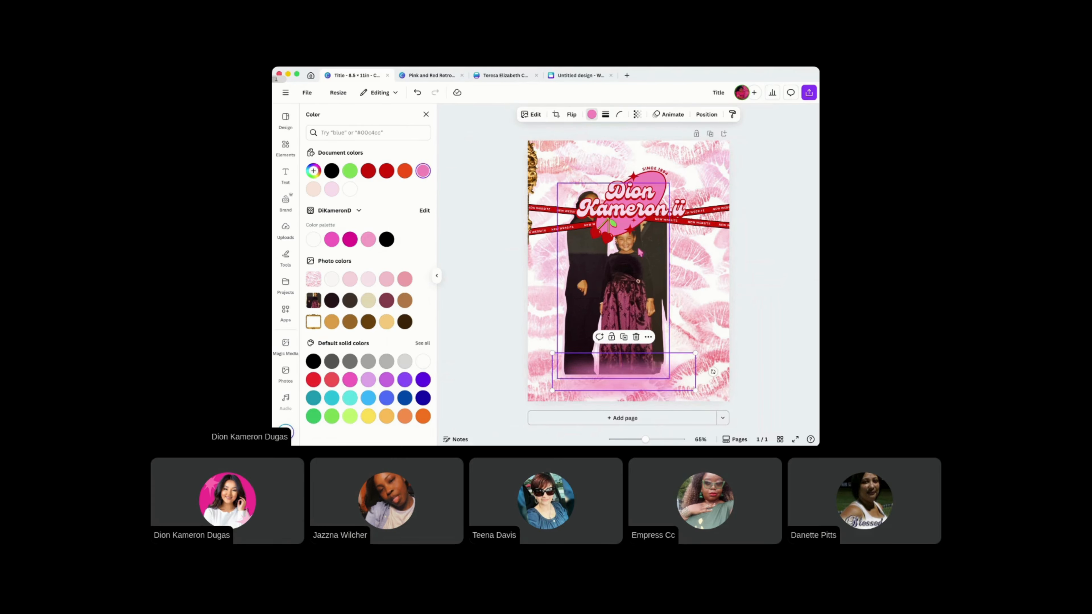
click(637, 114)
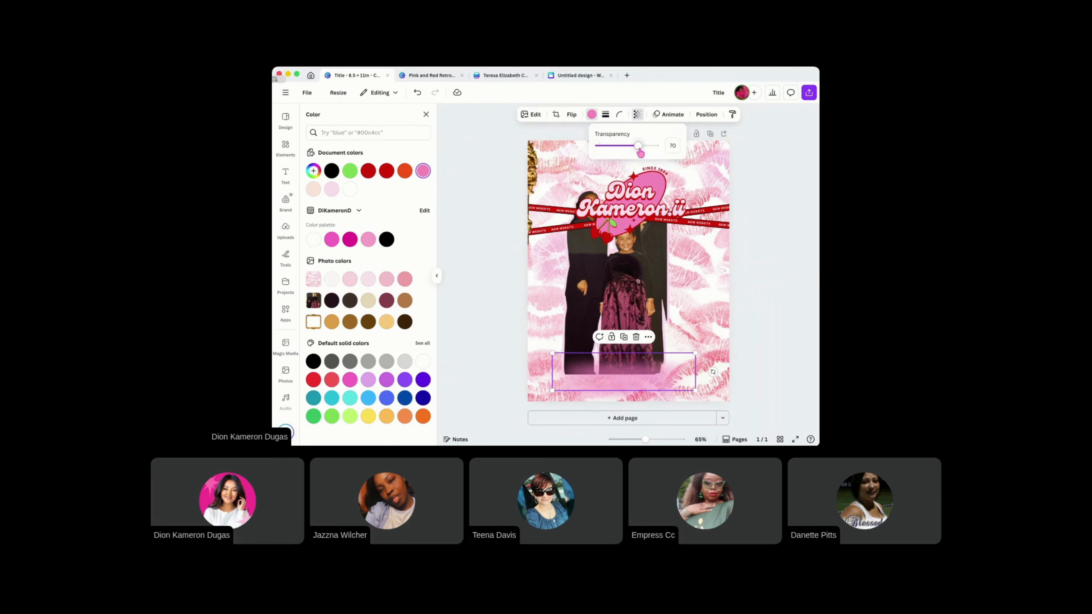
drag(655, 384, 638, 373)
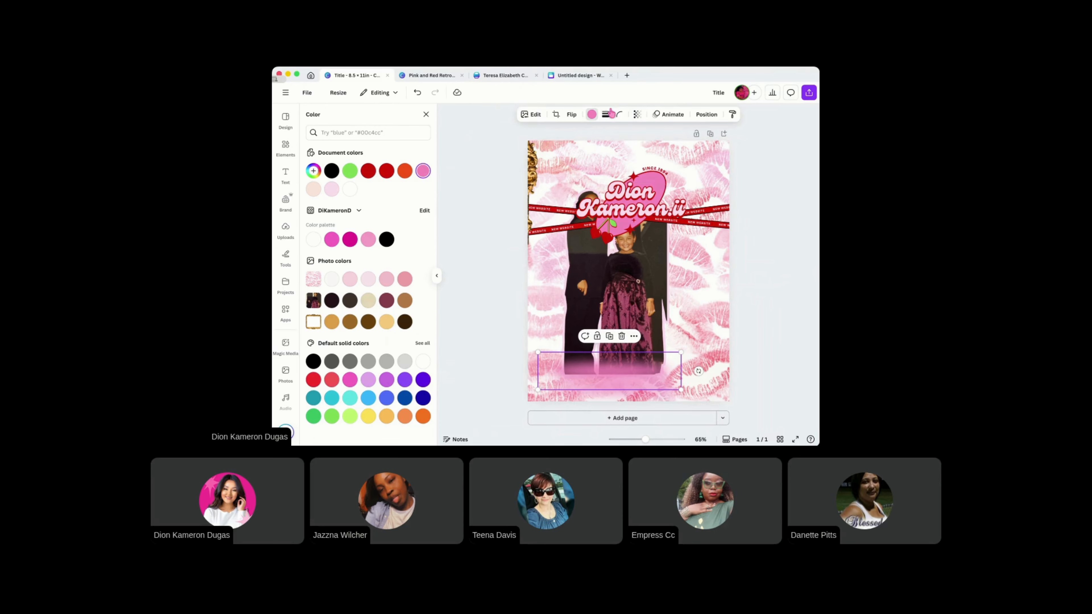
Try vivid red on the raised blur shape, search the colors for "red", and recolor it with the darkest gray red
click(389, 171)
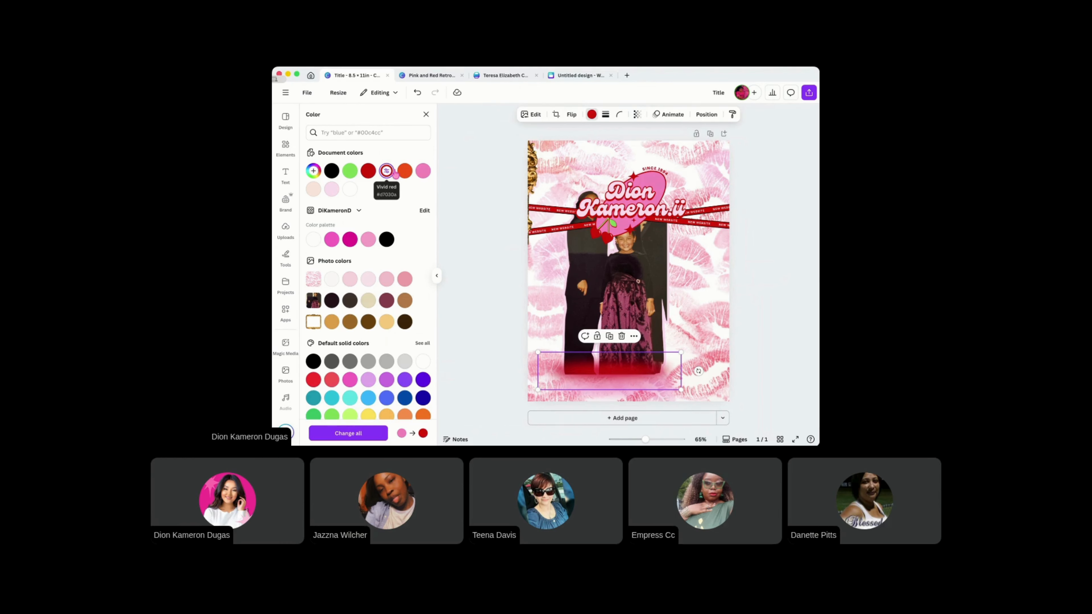
click(378, 133)
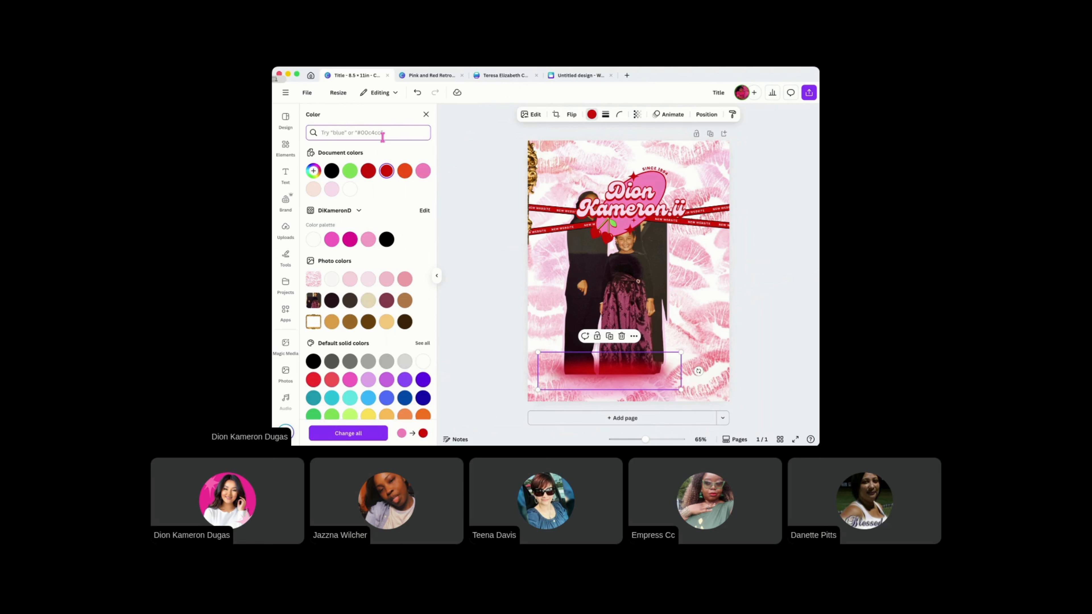
text(red)
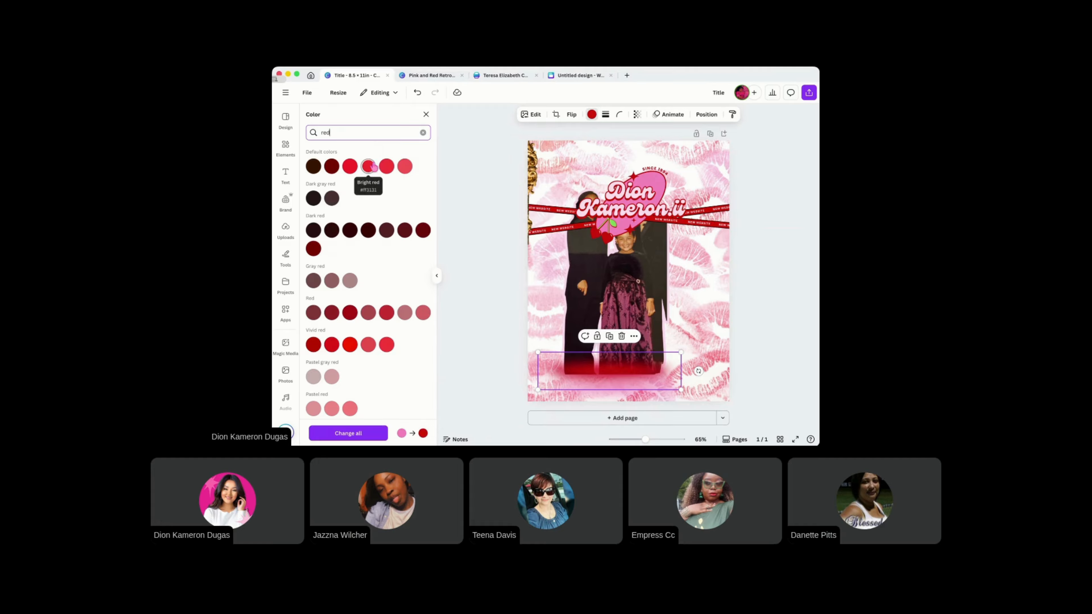
scroll(393, 253, down, 10)
scroll(376, 246, up, 5)
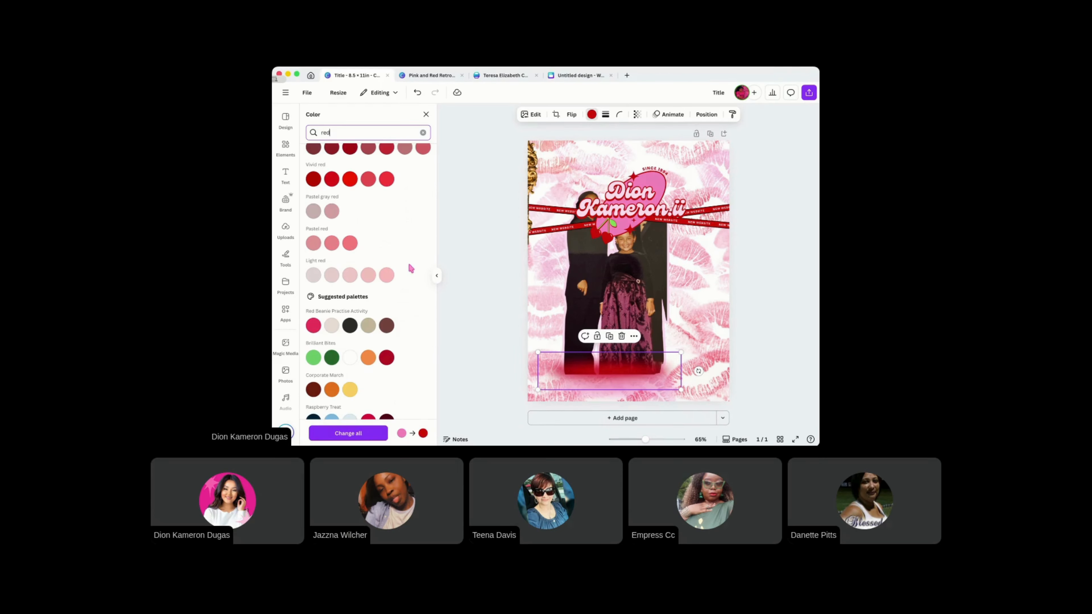
scroll(353, 248, up, 5)
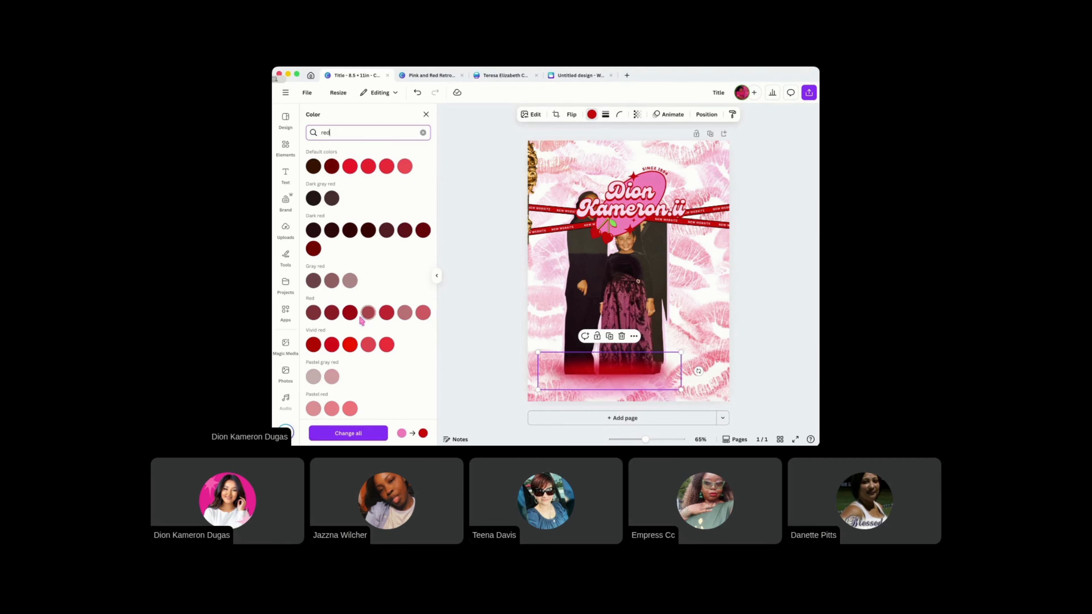
click(332, 313)
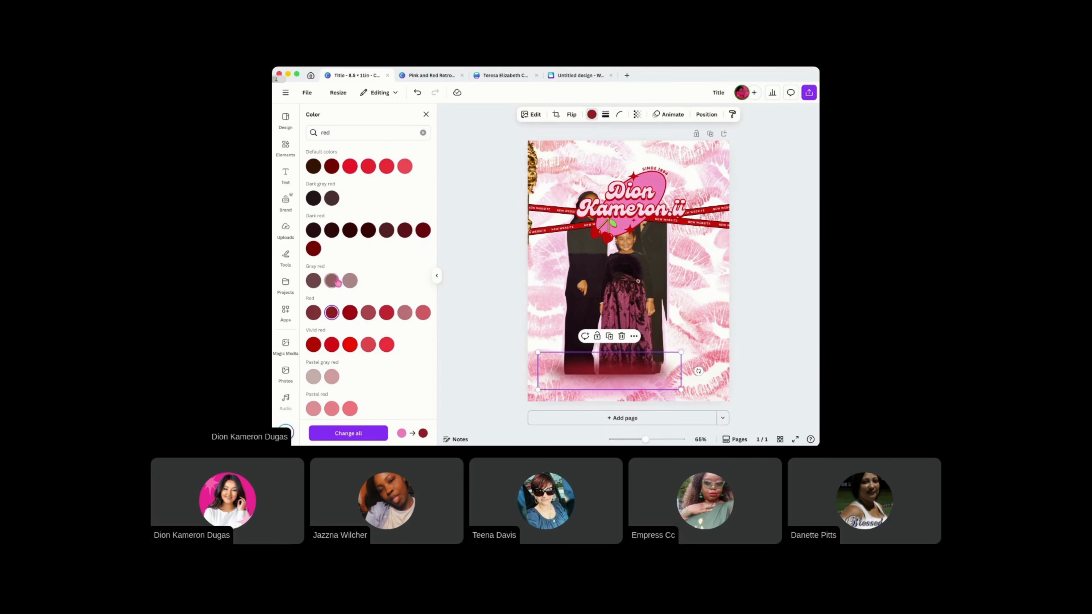
click(320, 284)
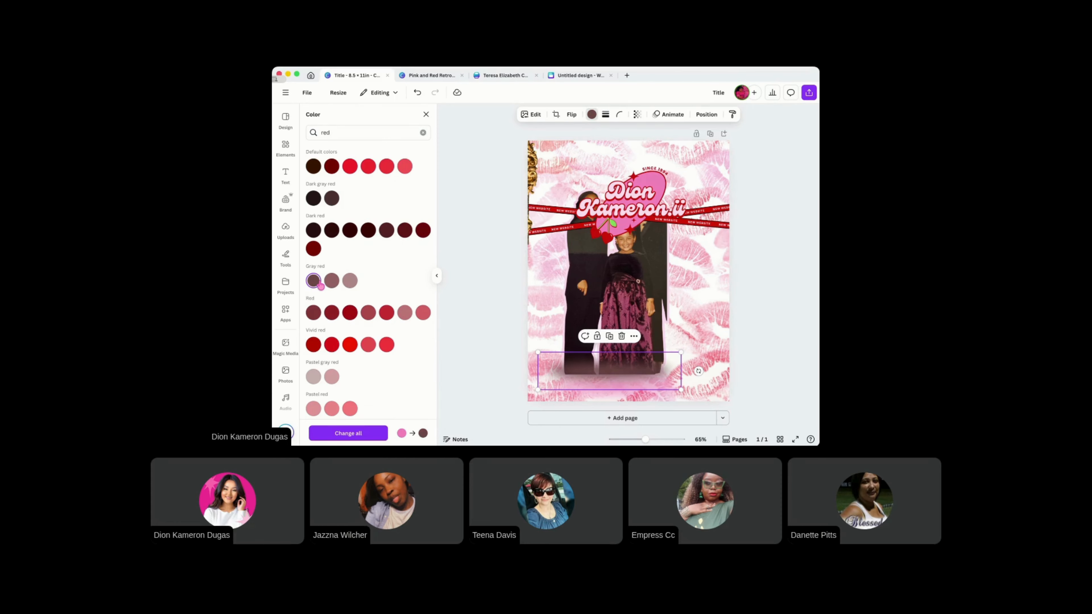
Recolor the raised blur shape dark red and place a duplicate of it slightly lower, below the family photo's edge
click(423, 231)
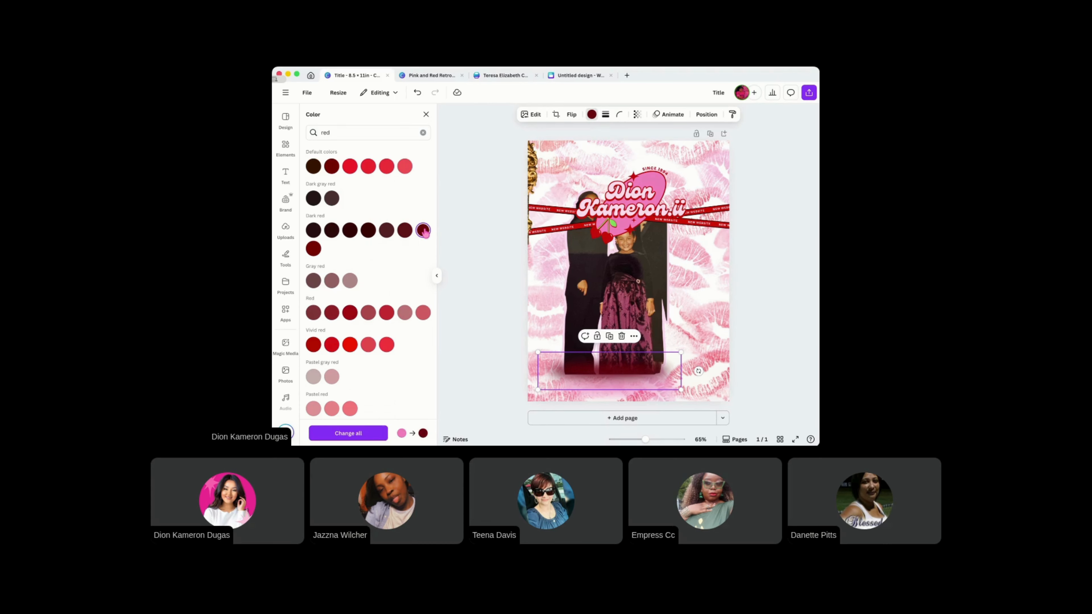
key(super+d)
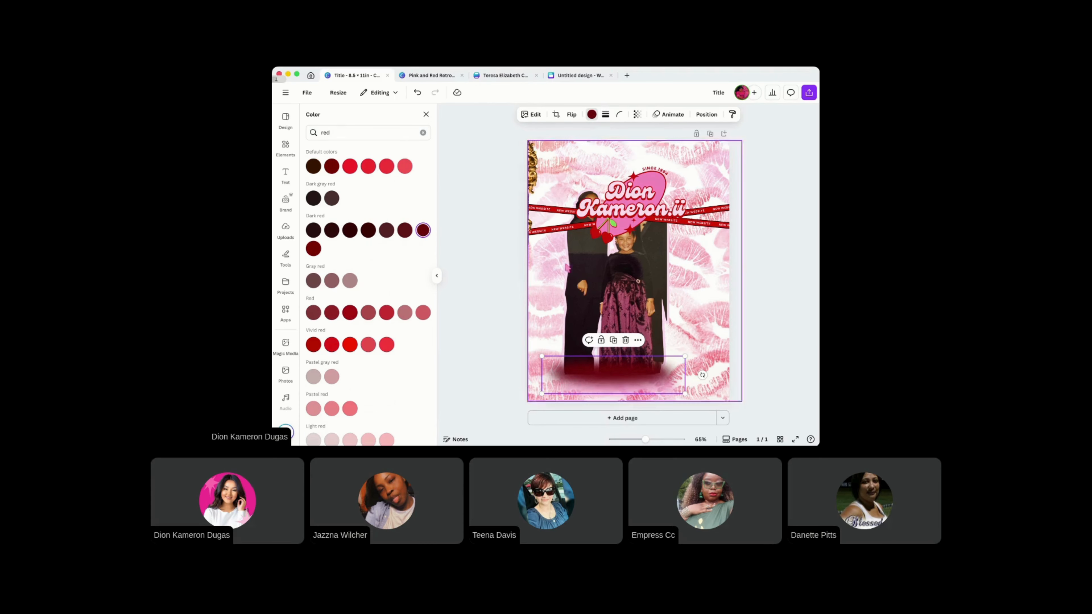
drag(623, 382, 620, 380)
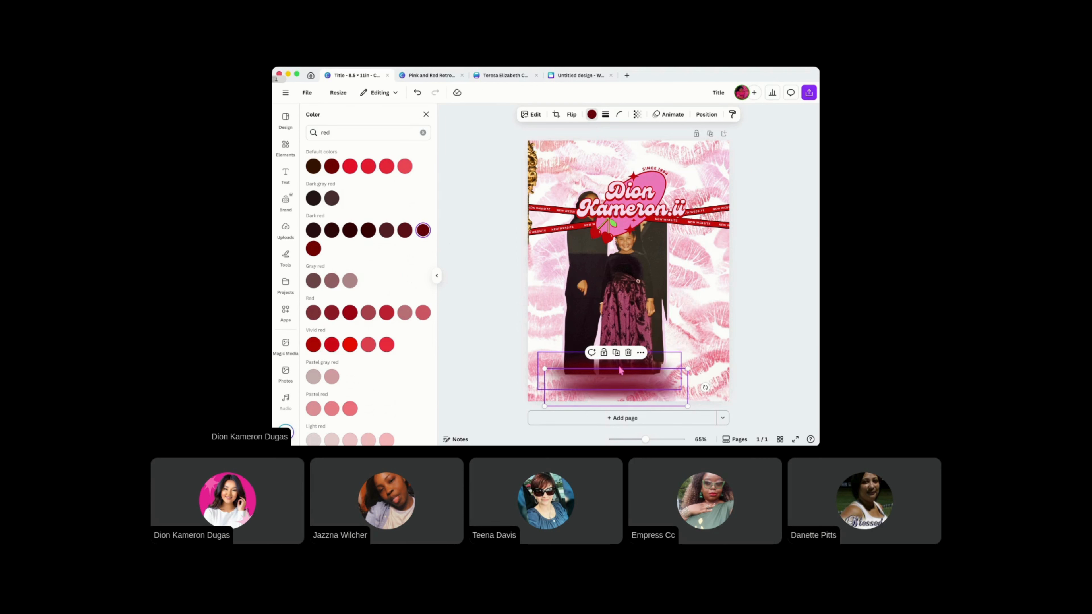
Try two deeper dark reds on the upper blur shape and return it to the brighter dark red
click(617, 368)
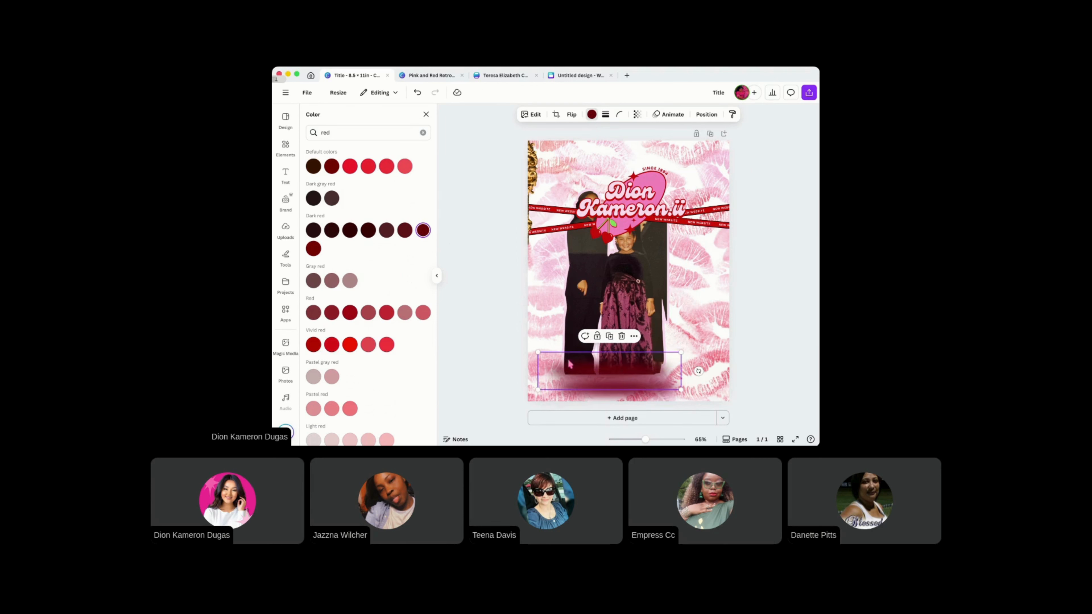
click(387, 231)
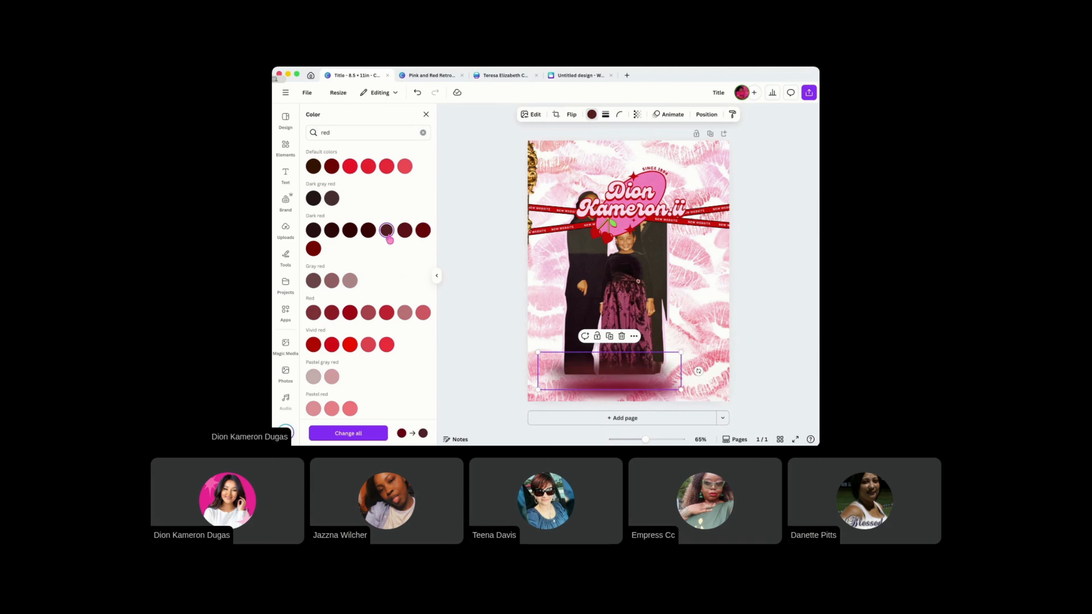
click(404, 234)
click(424, 231)
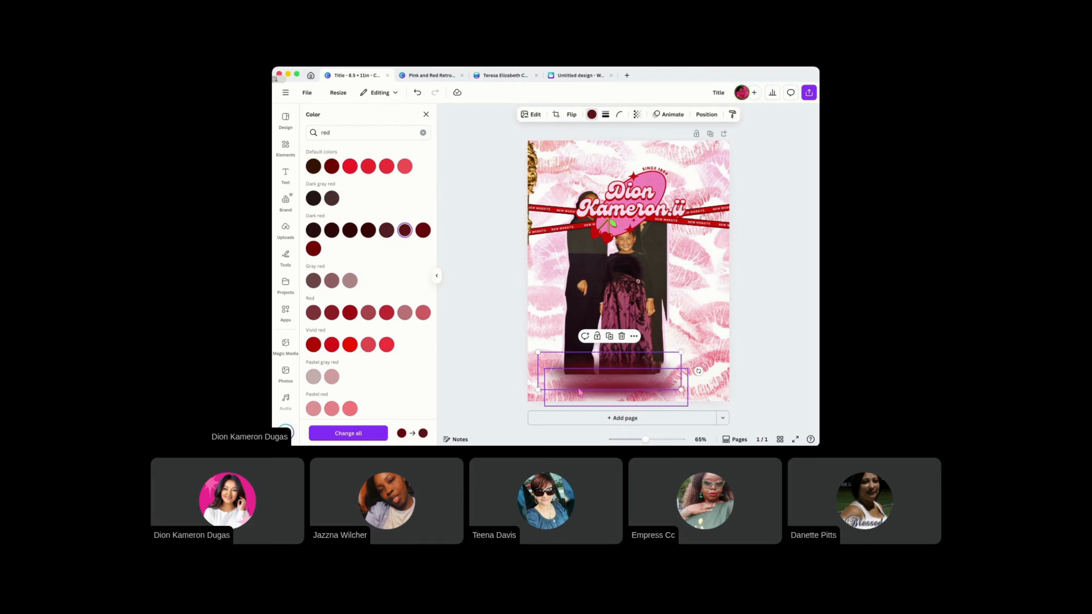
Move the family photo up and slightly right behind the logo, and reposition a dark red blur shape over its lower edge
drag(579, 390, 580, 379)
drag(581, 379, 584, 382)
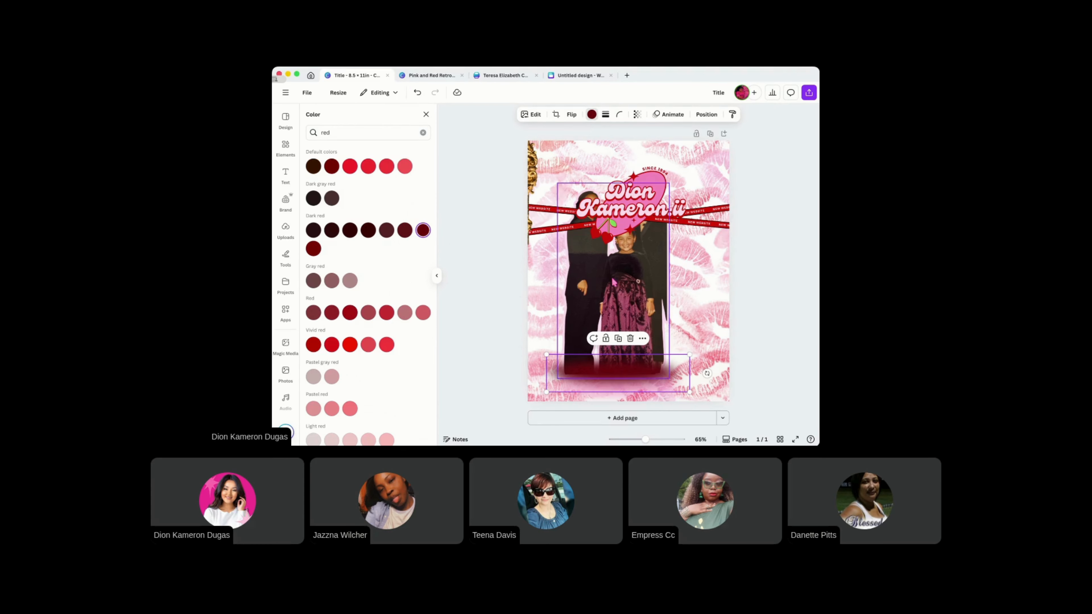
mouse_move(615, 282)
mouse_down()
mouse_move(618, 319)
mouse_move(614, 282)
mouse_up()
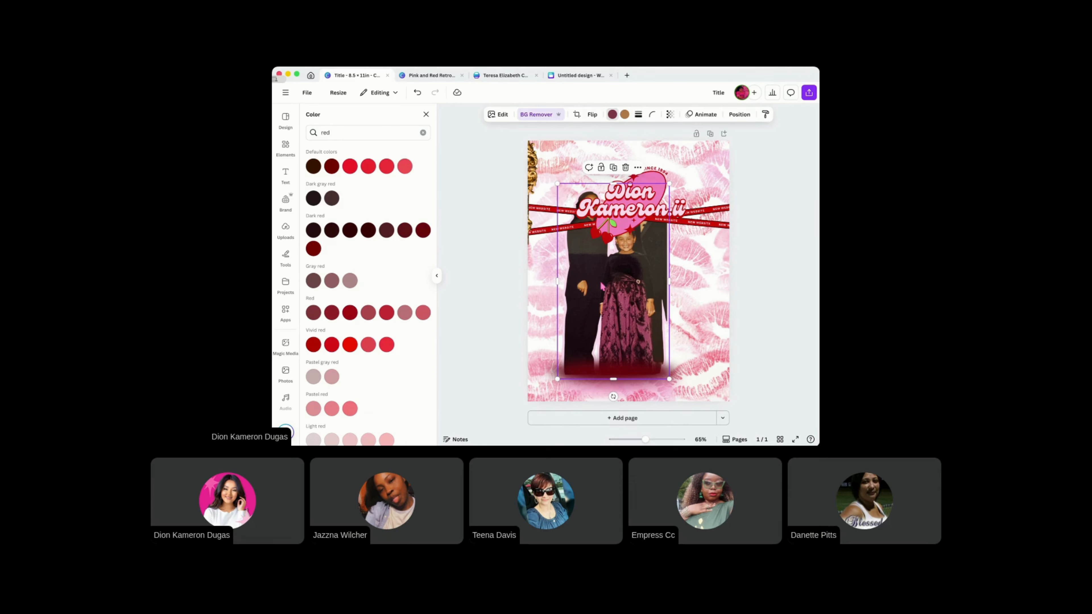
drag(607, 305, 615, 282)
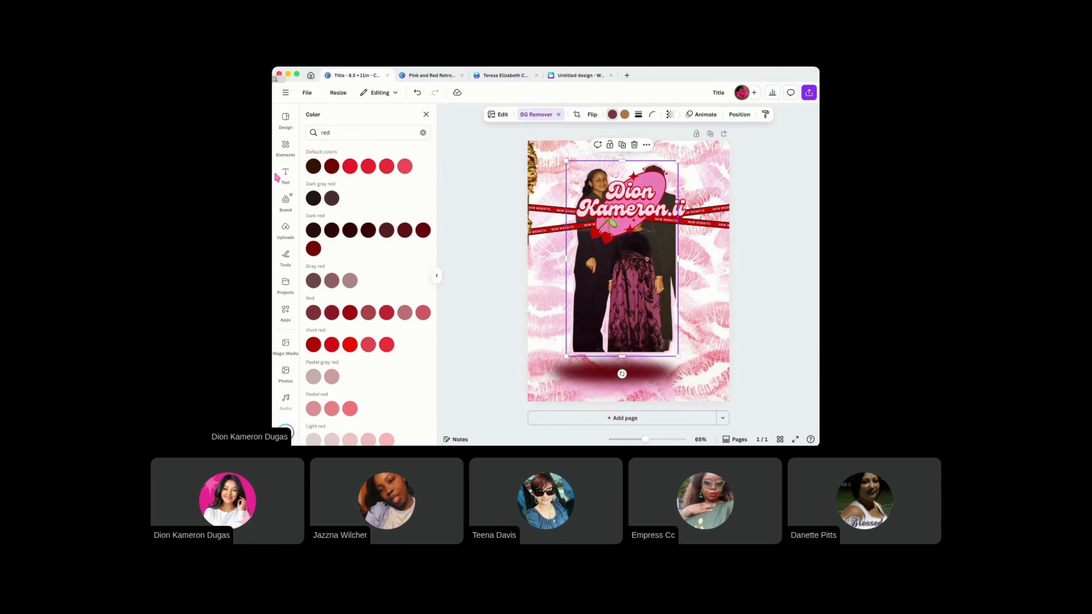
drag(596, 382, 596, 361)
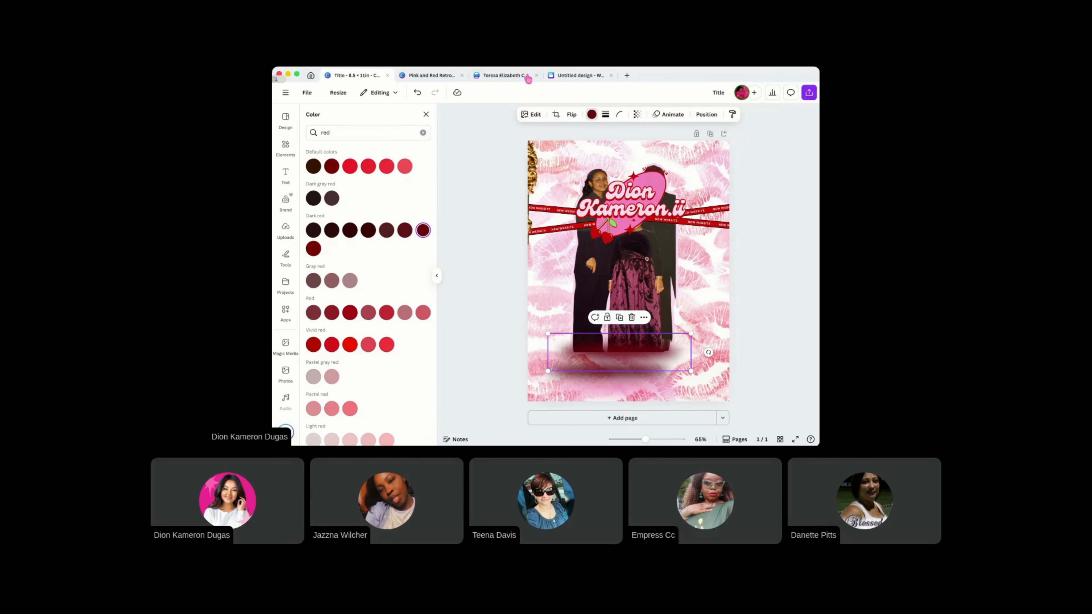
Examine the cover page of the living tribute design and return to the family photo design
click(502, 77)
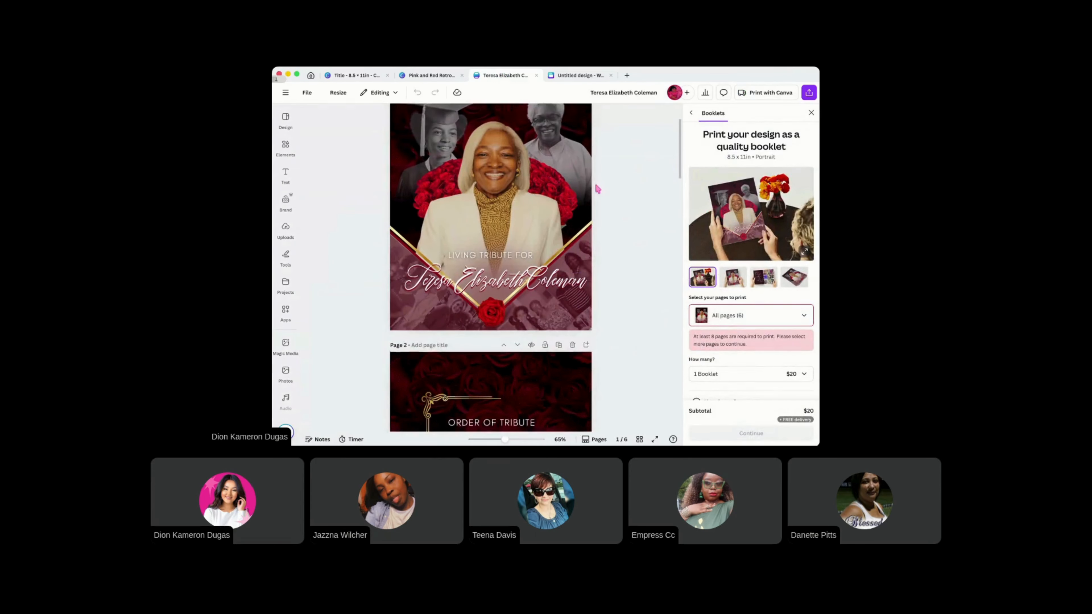
scroll(572, 202, up, 2)
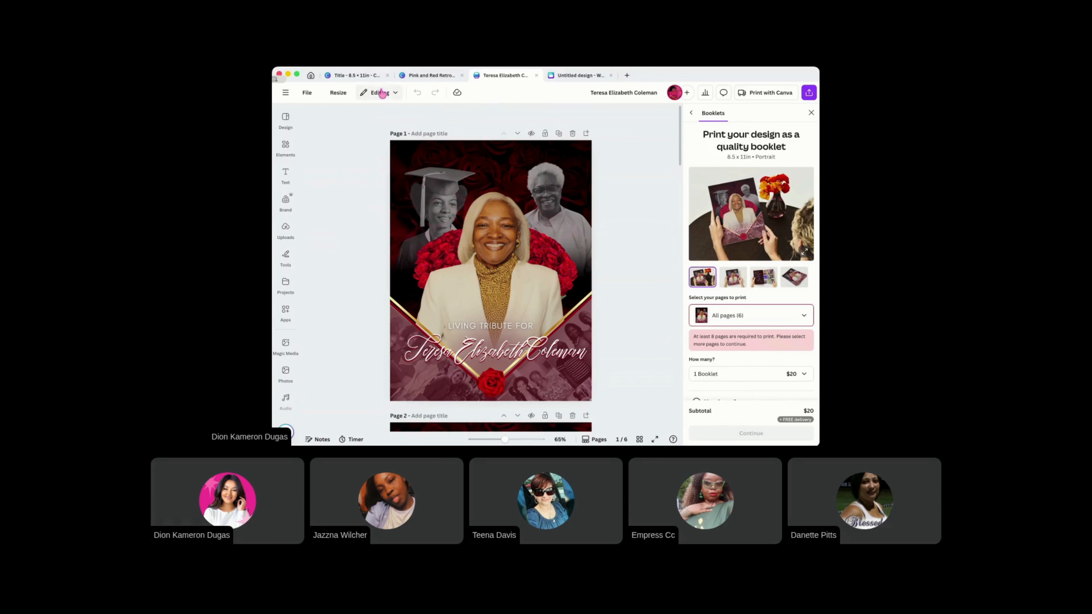
click(371, 77)
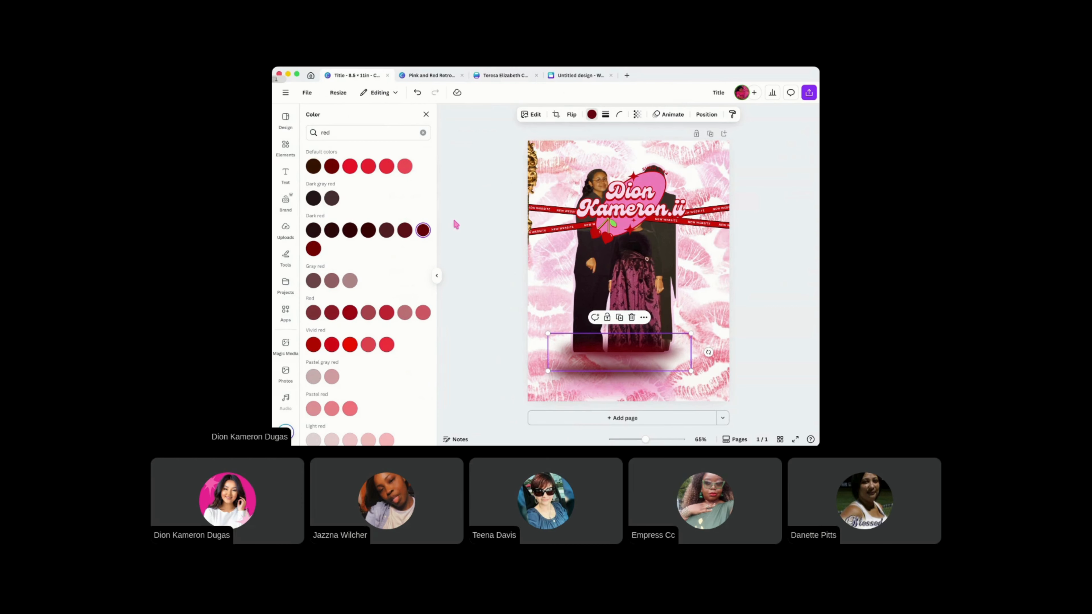
Add a text box to the page, open its font choices, and delete the text box
click(426, 115)
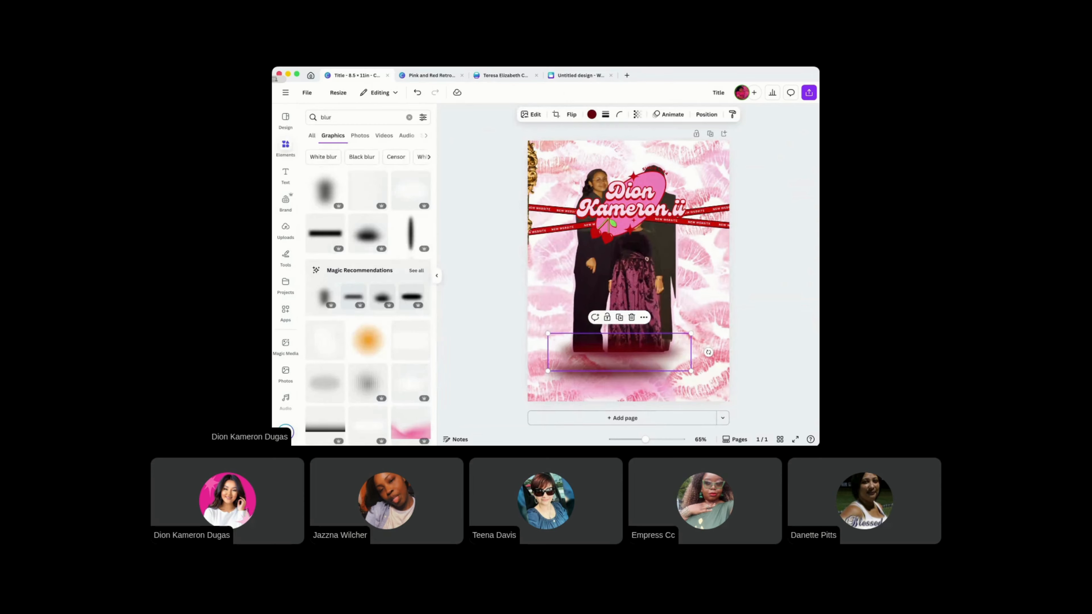
click(285, 174)
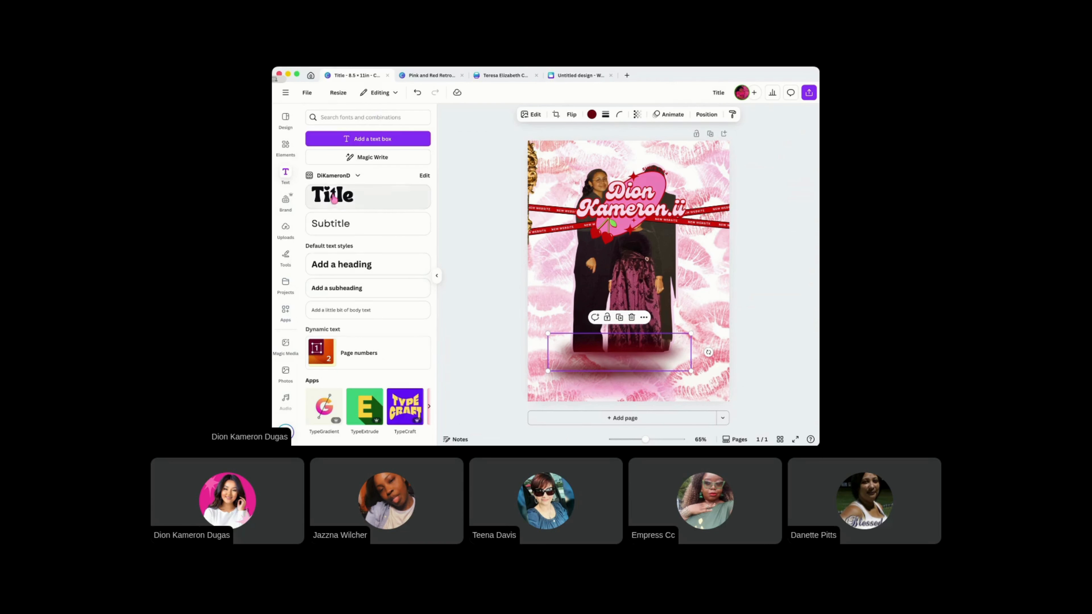
click(335, 142)
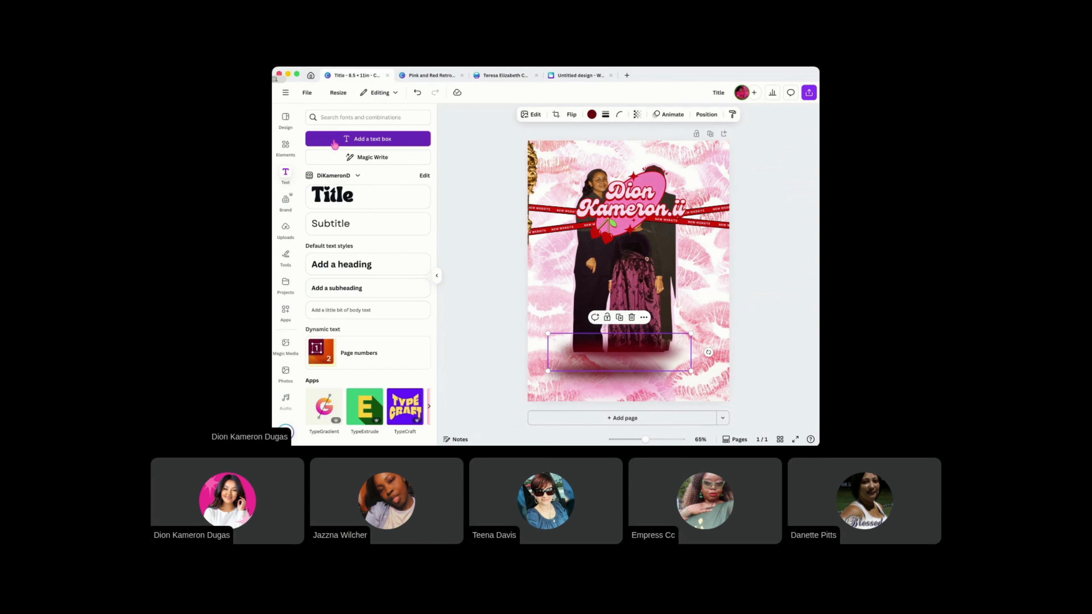
click(473, 114)
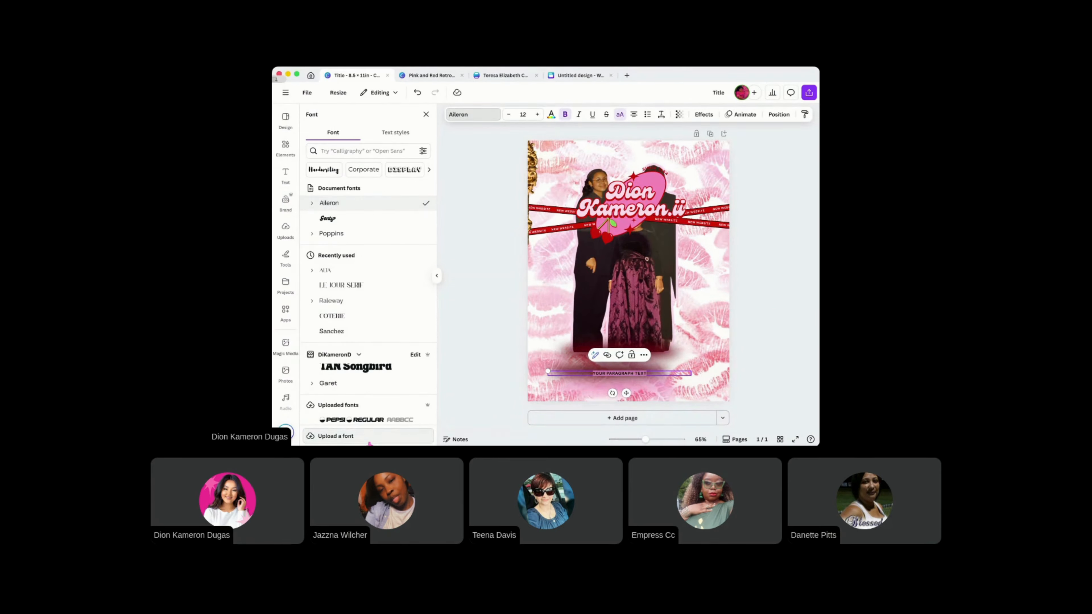
key(Delete)
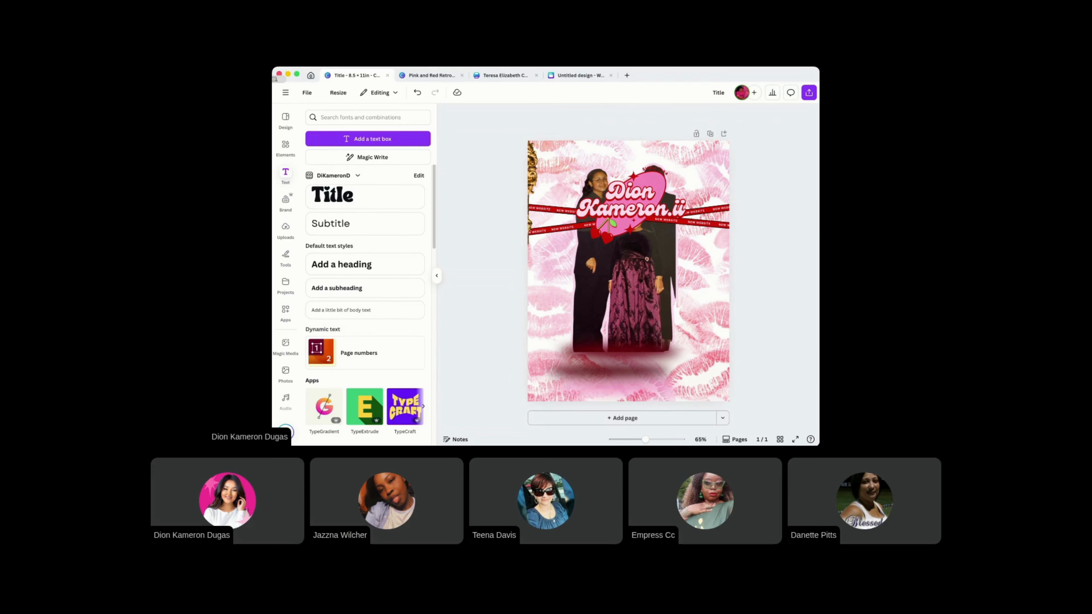
Delete the dark red blur shape over the photo's lower edge and the blurred shadow just below it
click(618, 351)
key(Delete)
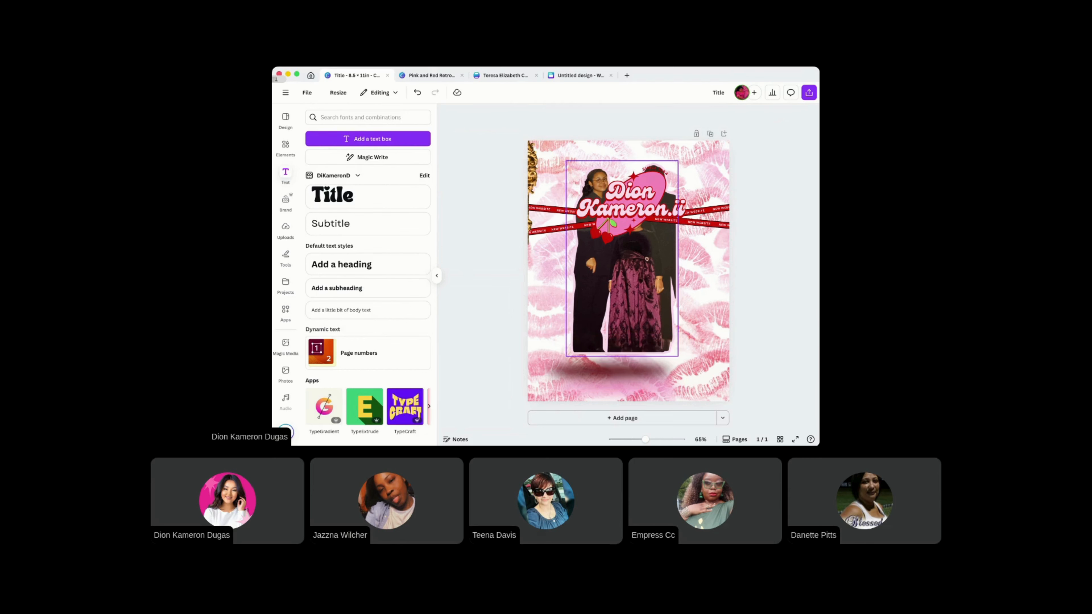
click(616, 366)
key(Delete)
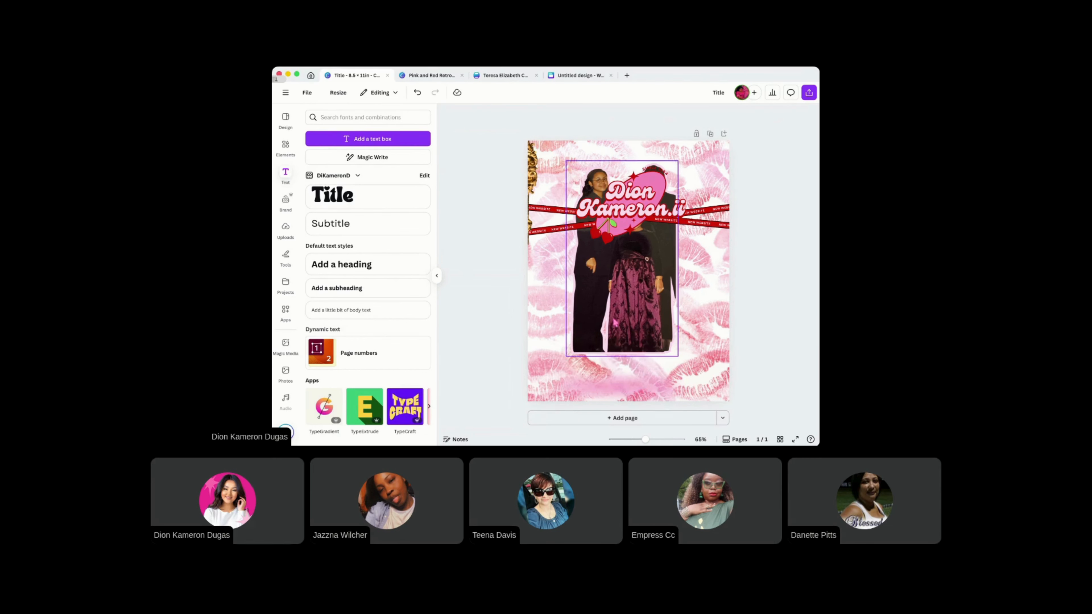
Move the family photo down below the logo and delete the remaining blur shape over its lower part
drag(615, 323, 616, 395)
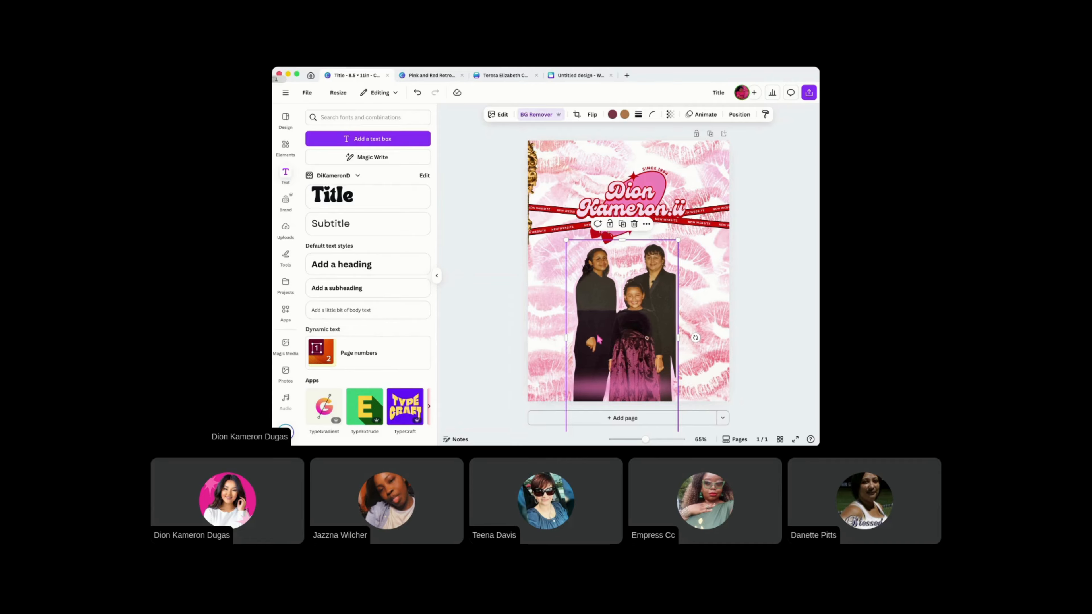
click(603, 389)
key(Delete)
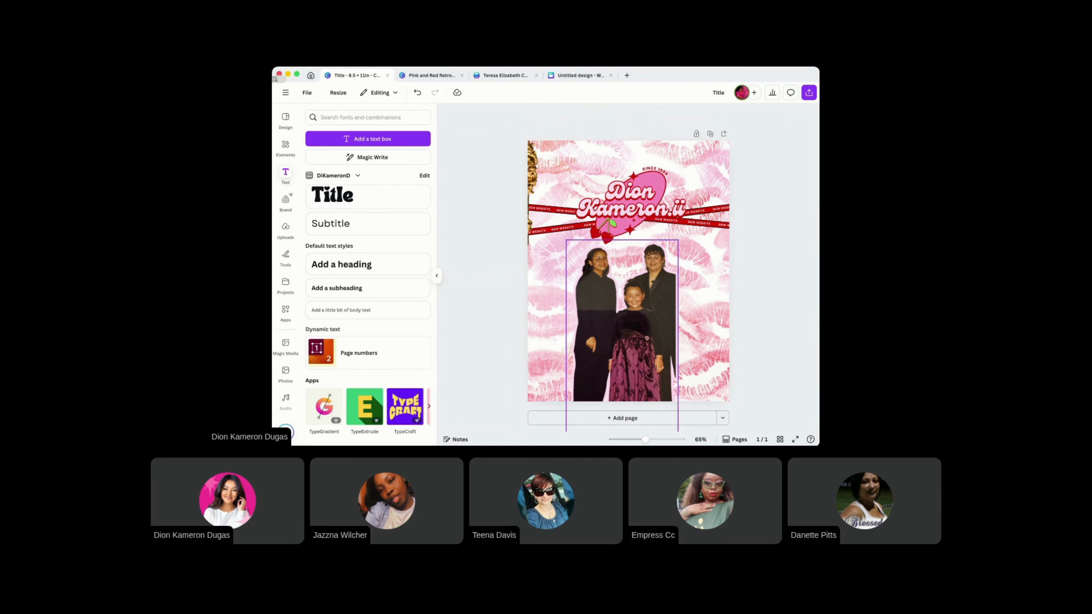
Upscale the family photo at 4x resolution with Image Upscaler
click(600, 344)
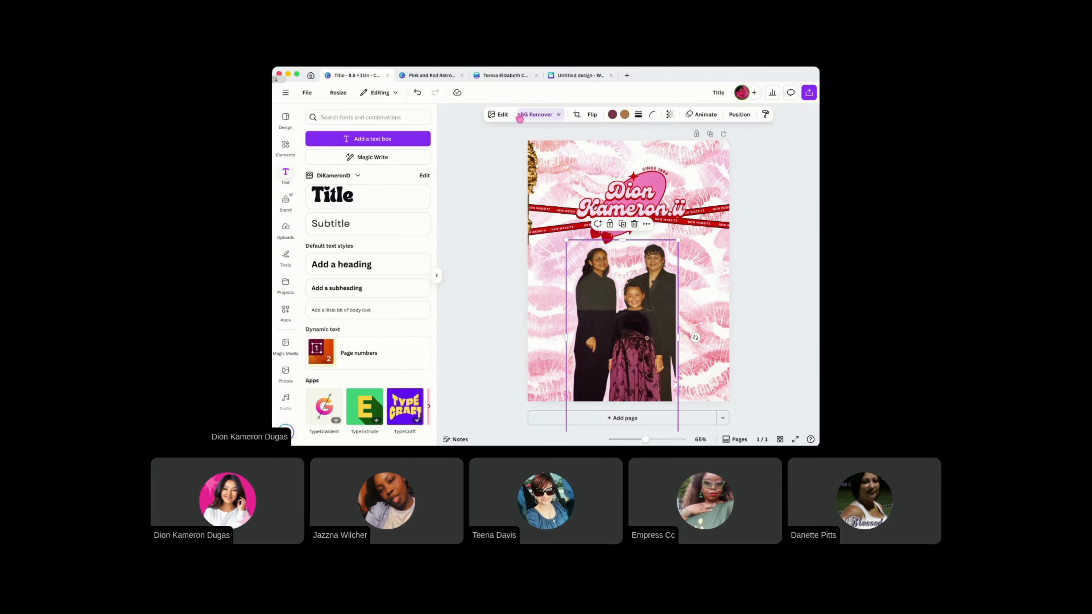
click(500, 113)
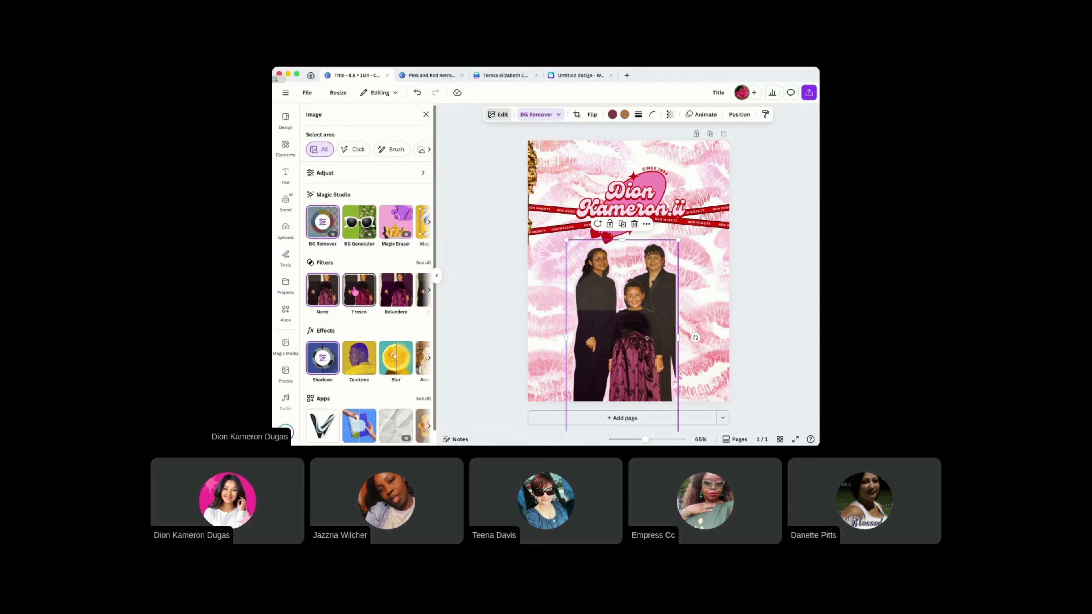
scroll(362, 278, down, 1)
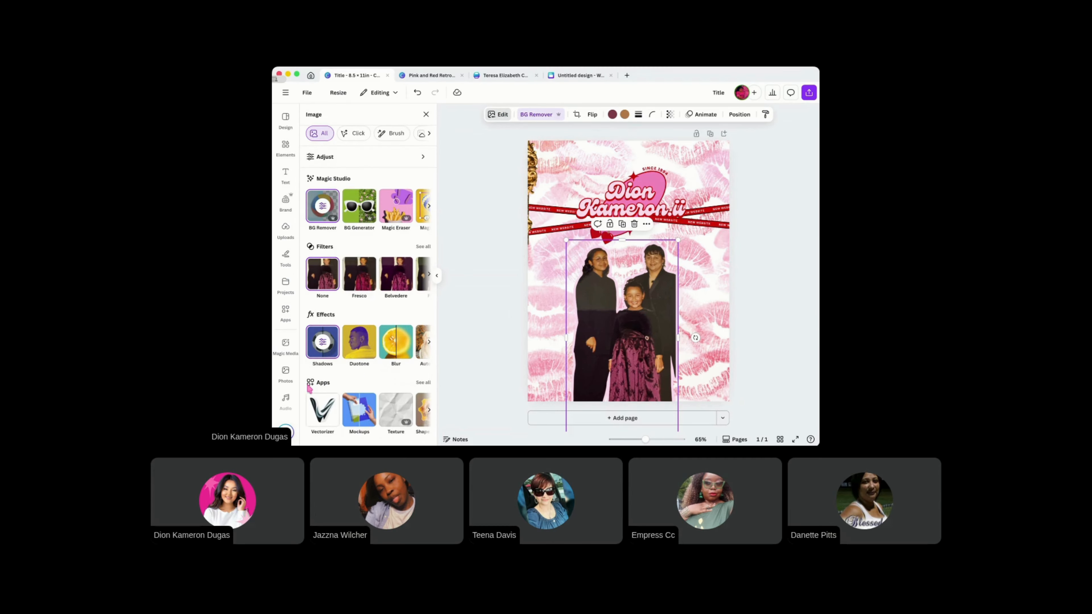
click(424, 383)
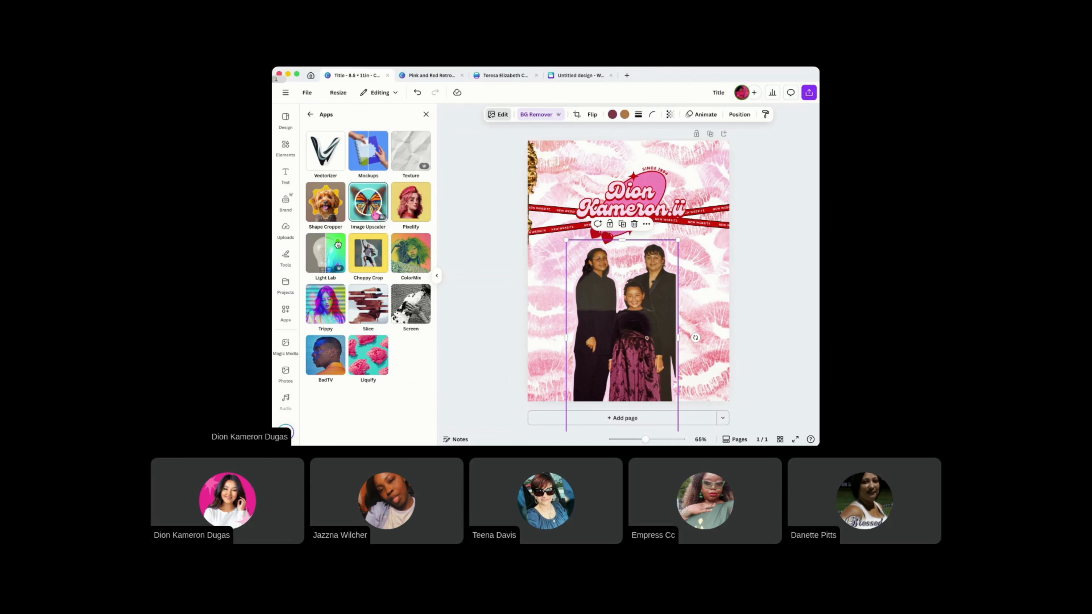
click(376, 215)
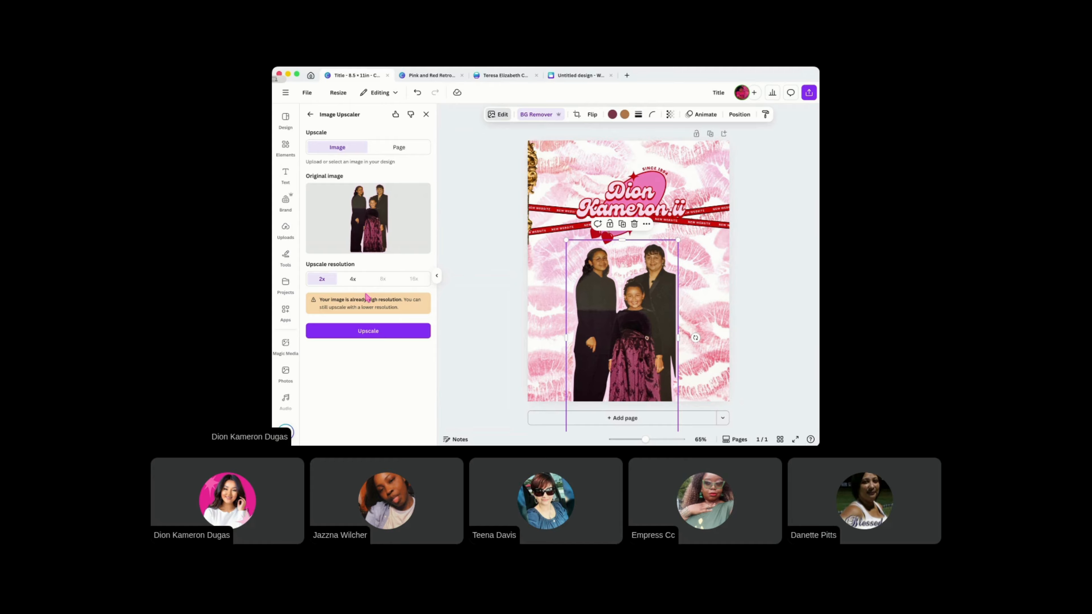
click(354, 280)
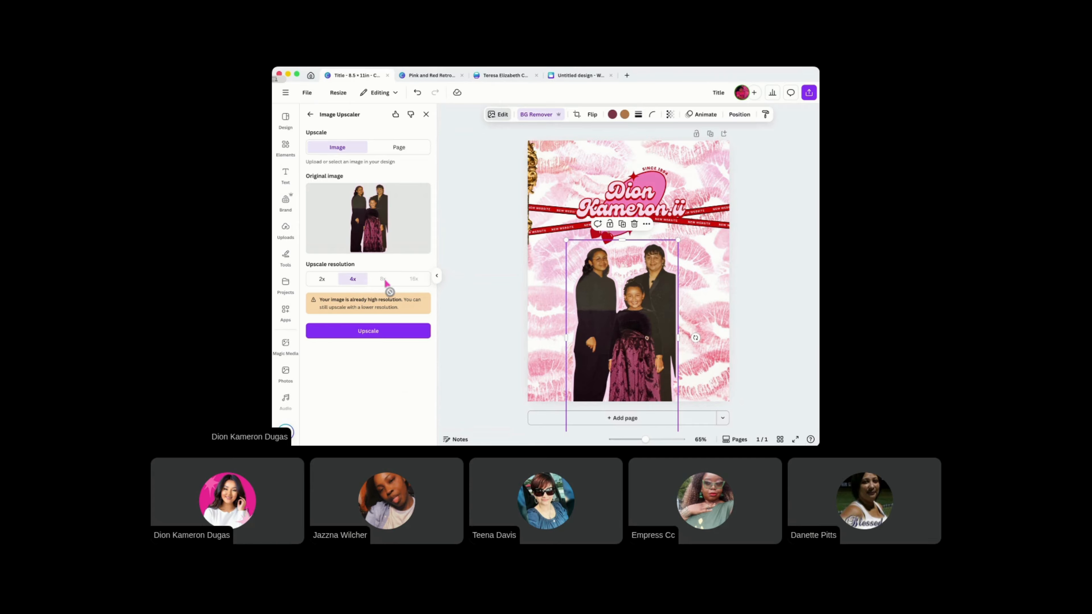
click(397, 329)
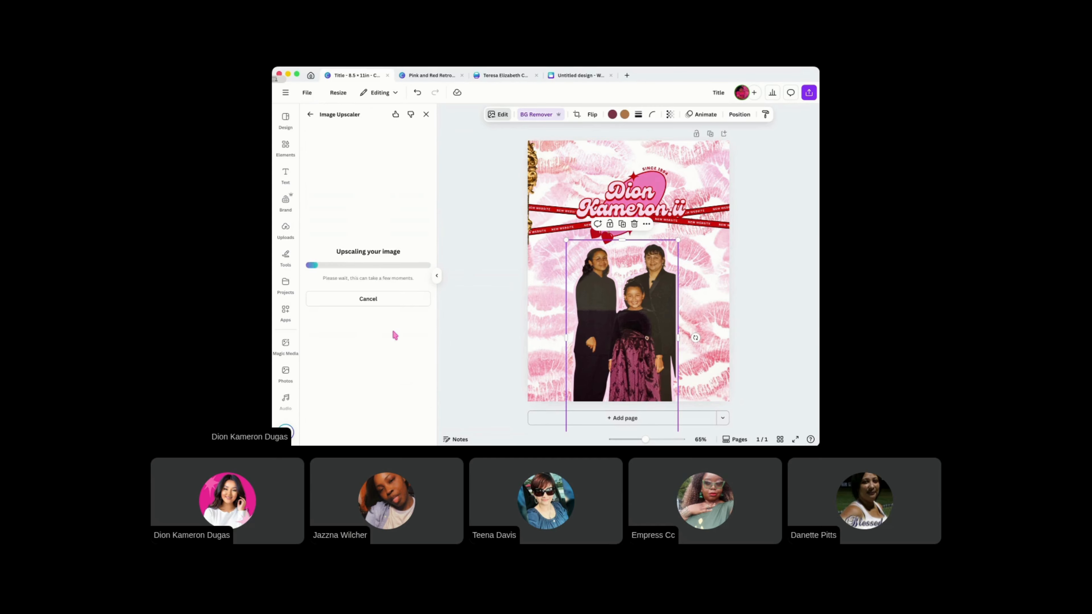
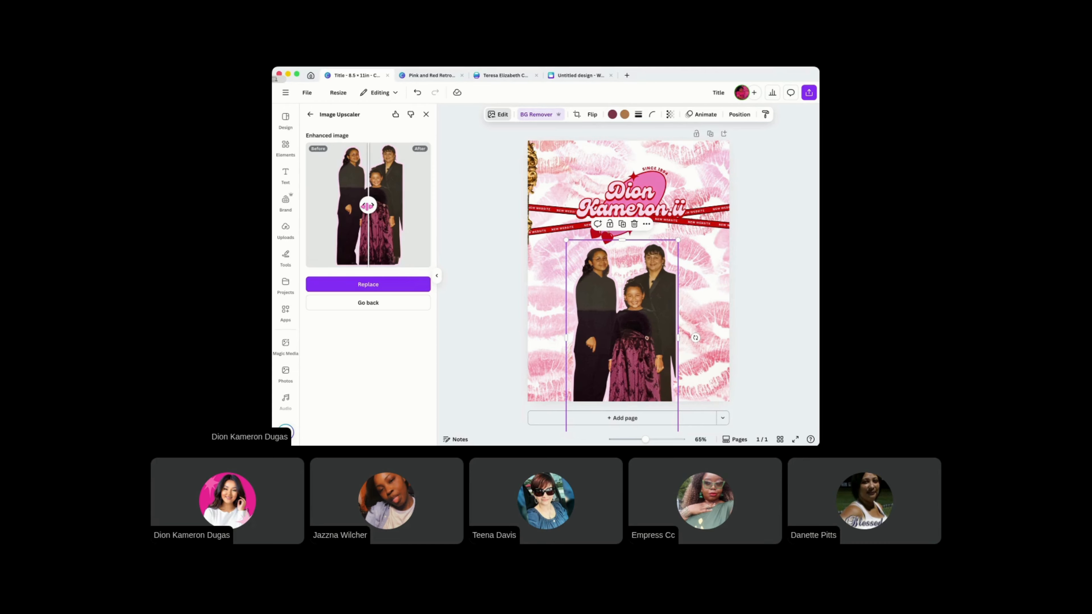
Compare the upscaled family photo with the original and try to replace the photo on the page with it
drag(368, 206, 439, 224)
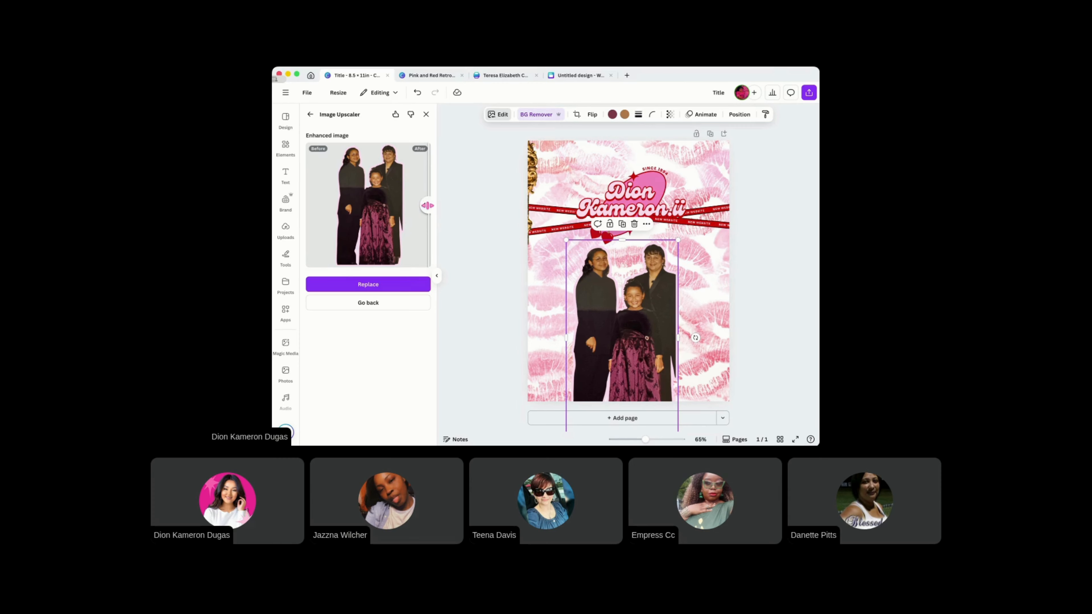
drag(425, 205, 338, 253)
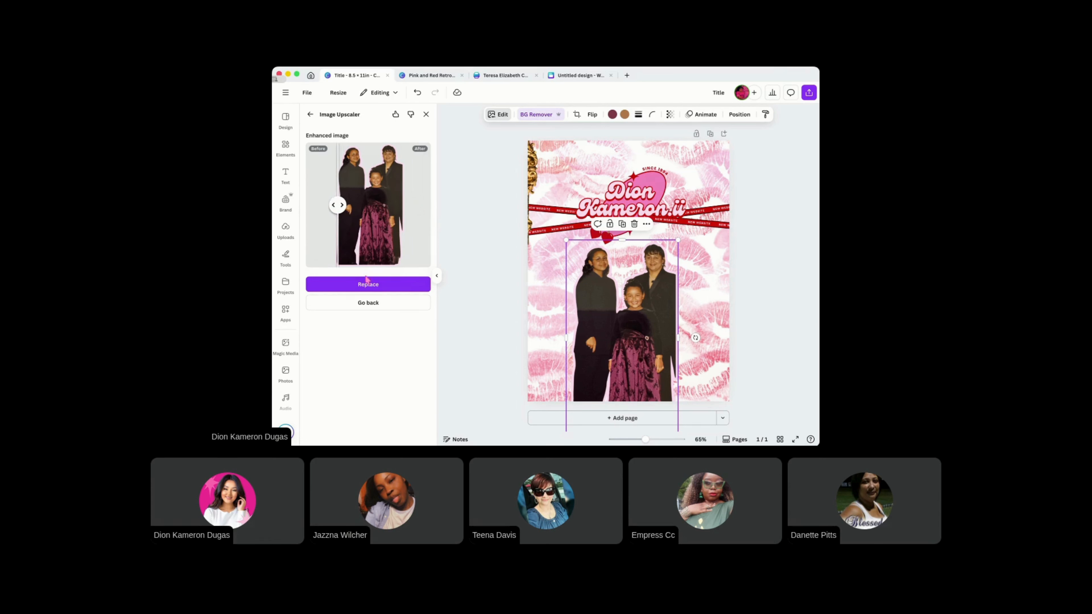
click(369, 285)
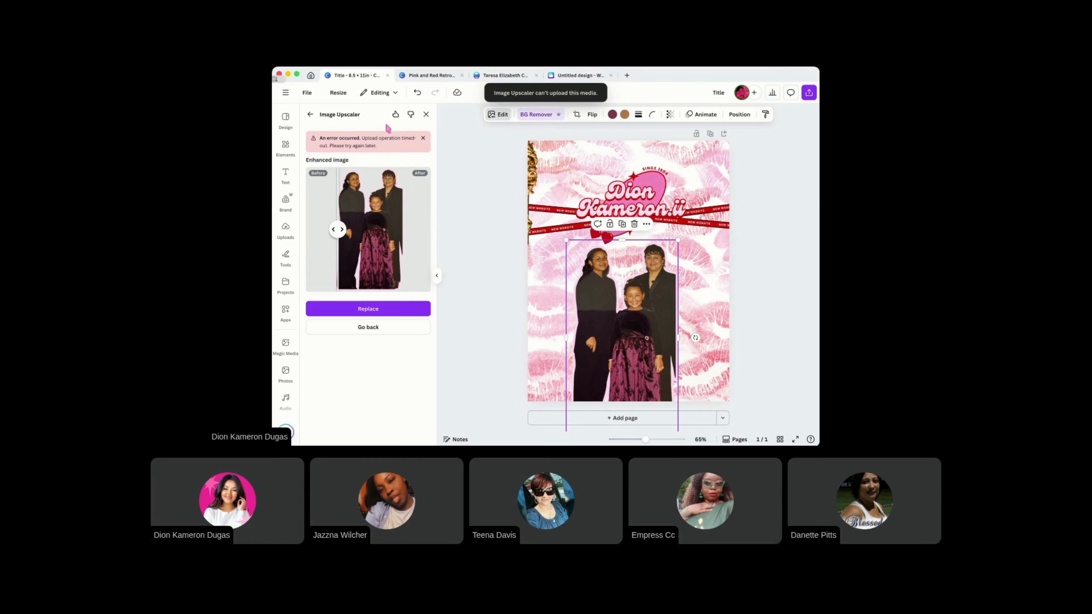
click(357, 309)
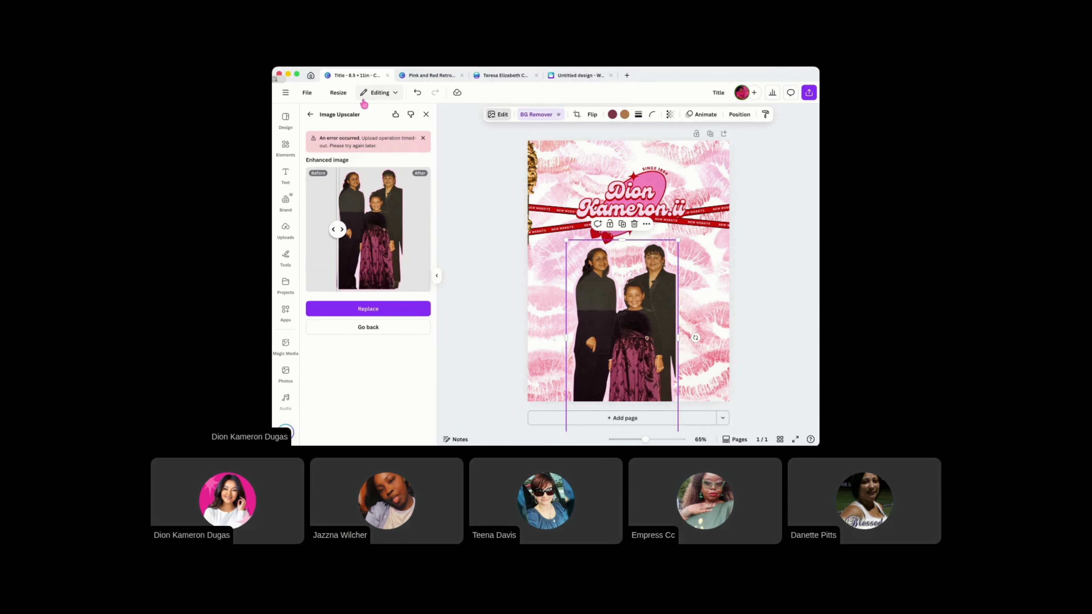
Leave the family photo design for the home page and switch to the chef client's five-member team
click(311, 77)
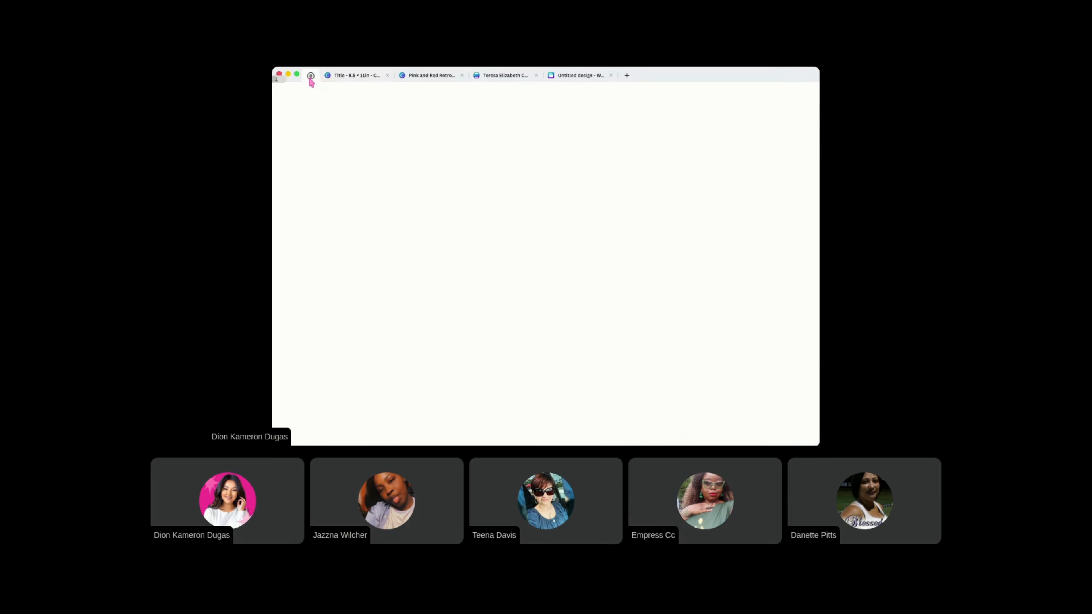
click(288, 427)
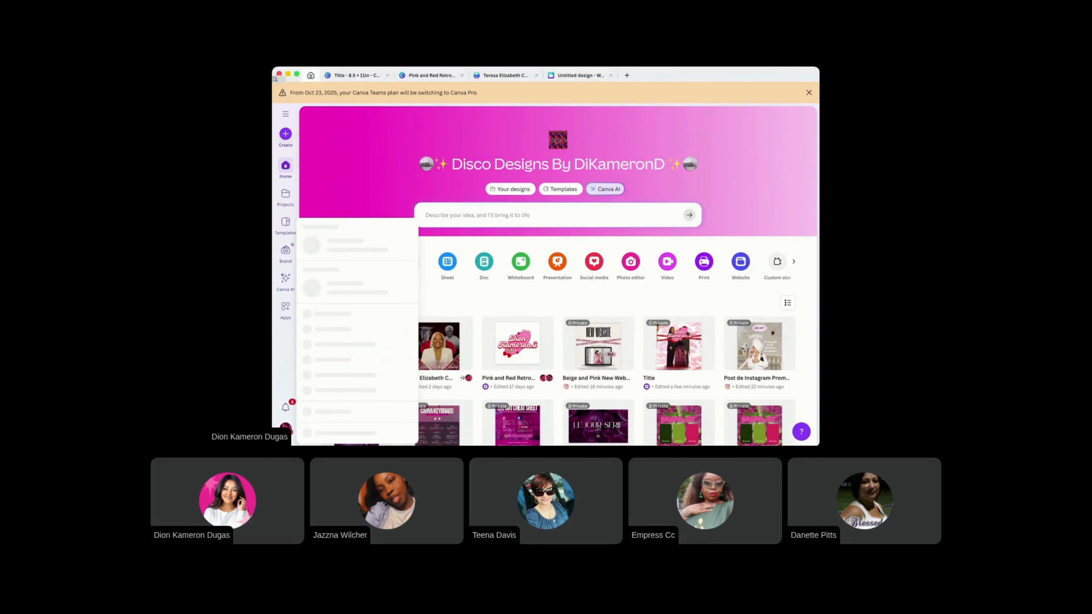
mouse_move(386, 330)
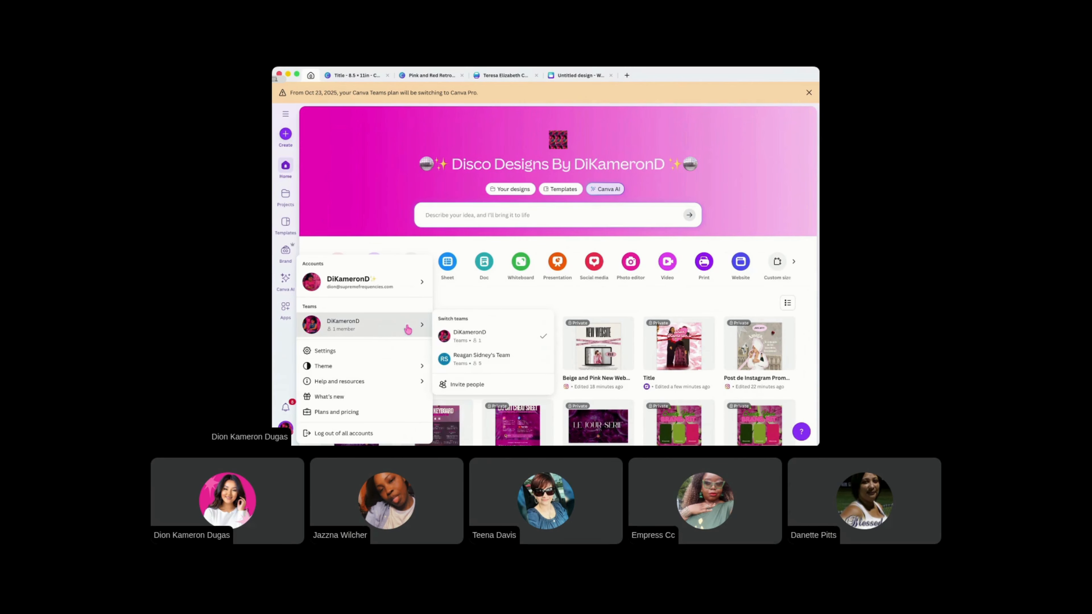
click(457, 357)
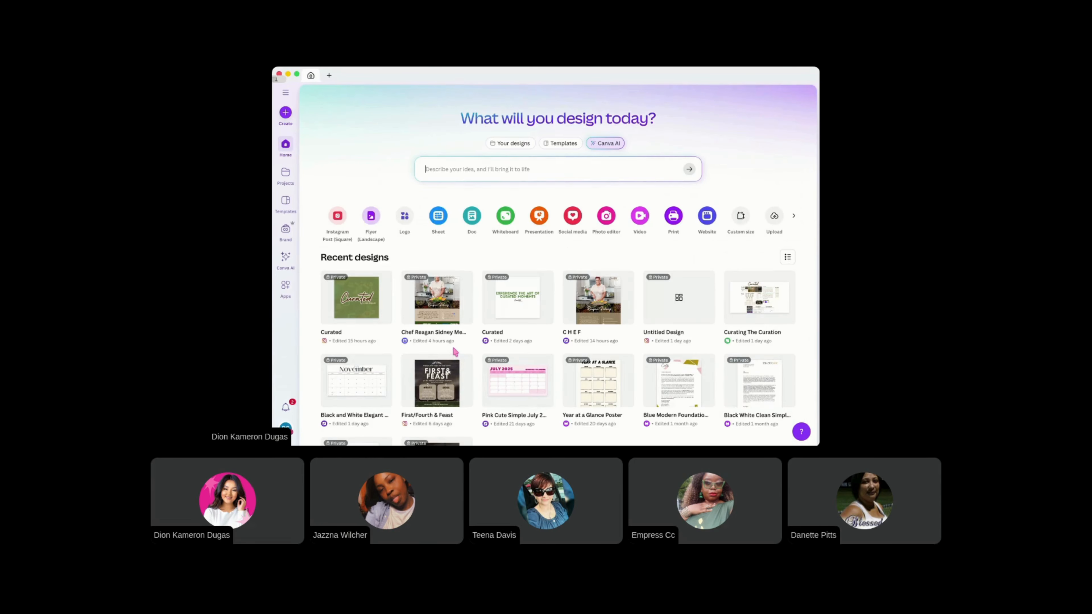
Open the chef's media kit design, look over its first page and show page 2 with the black-jacket portrait
click(446, 318)
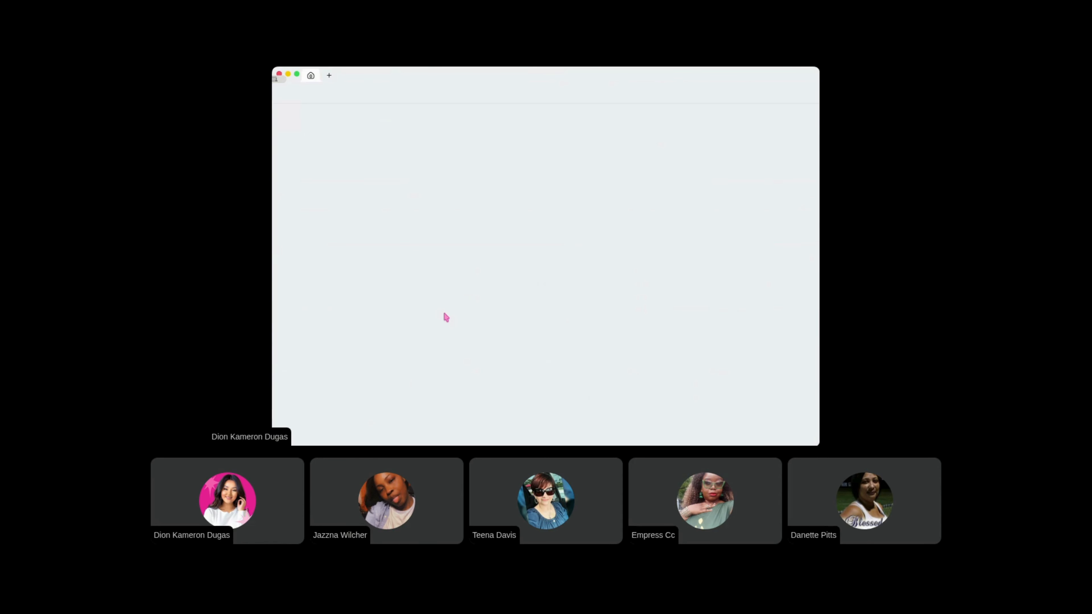
scroll(444, 313, down, 10)
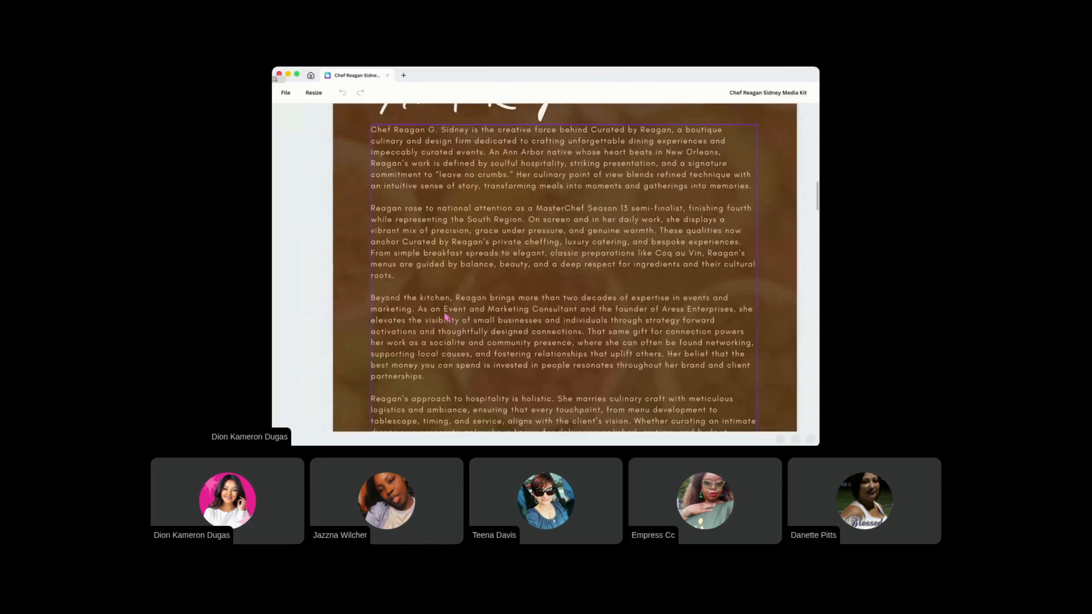
scroll(447, 312, up, 12)
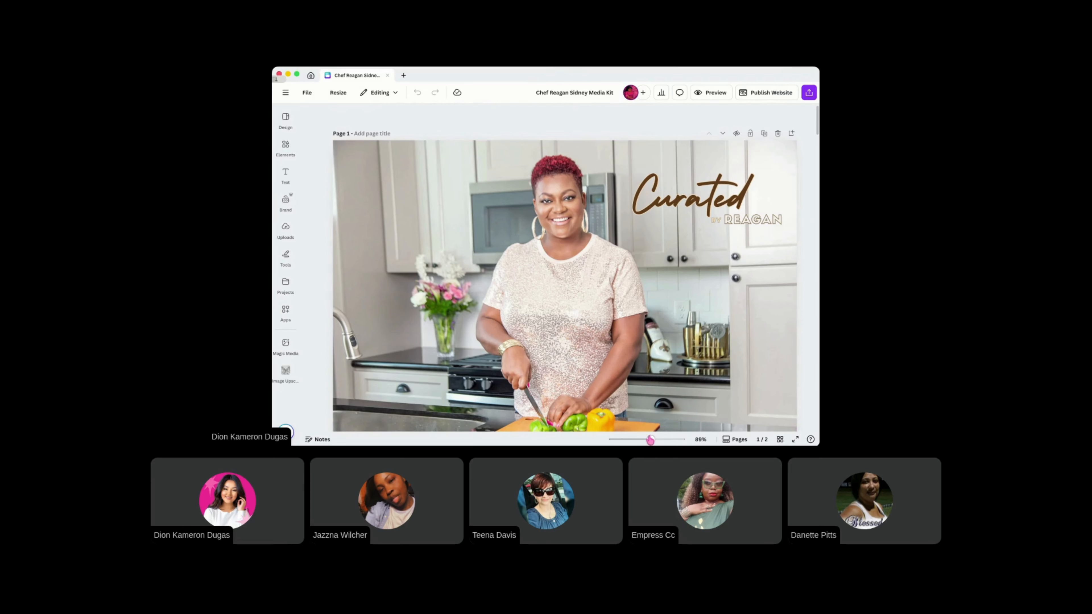
drag(649, 440, 626, 440)
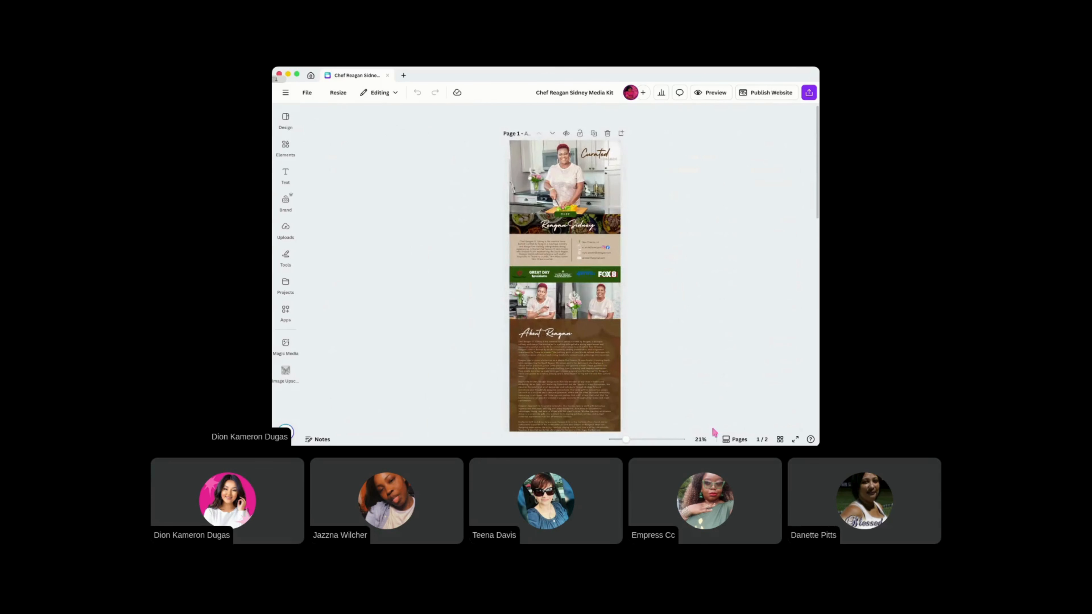
click(733, 438)
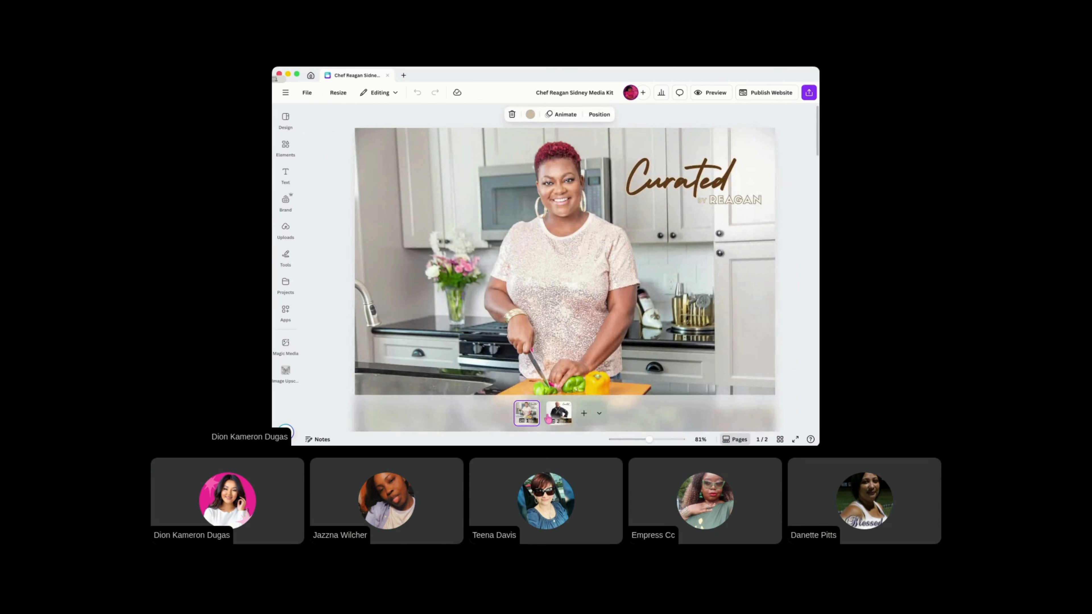
click(556, 417)
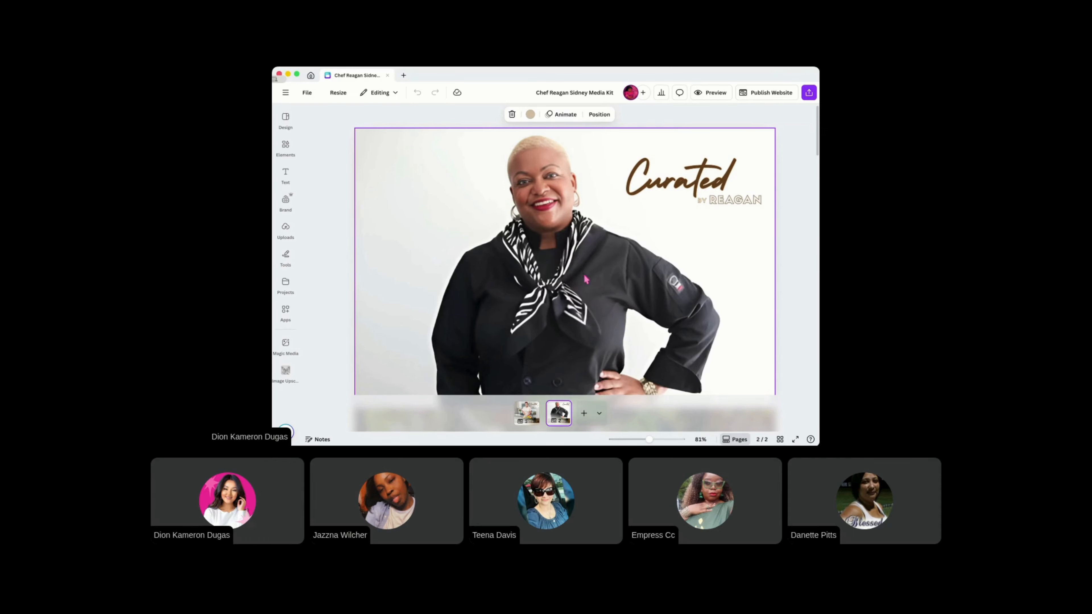
Upscale the large black-jacket portrait on page 2 at 4x resolution with Image Upscaler
click(606, 301)
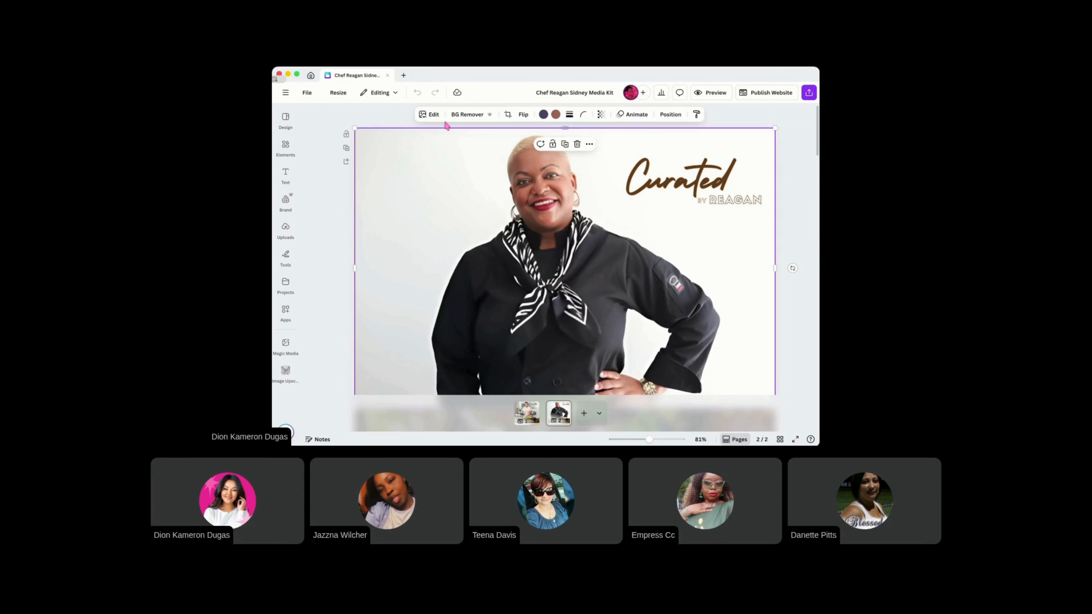
click(431, 114)
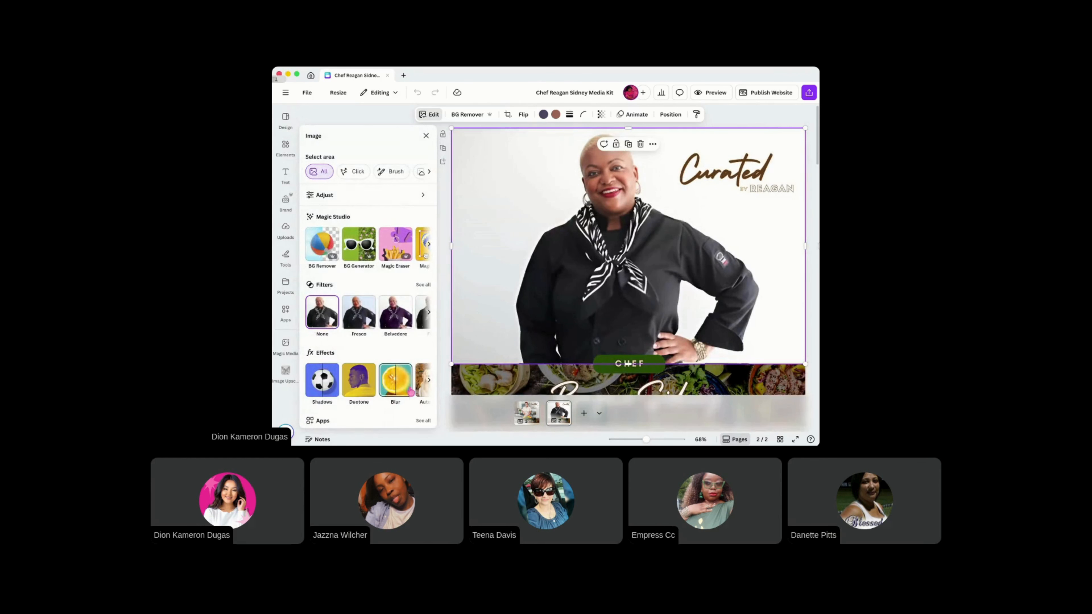
click(427, 422)
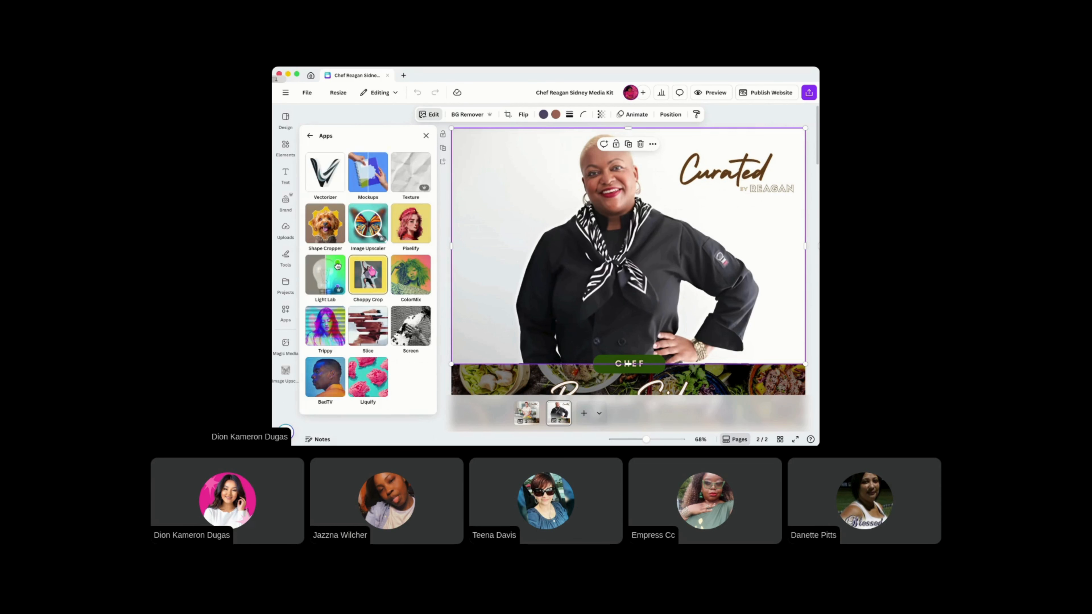
click(370, 233)
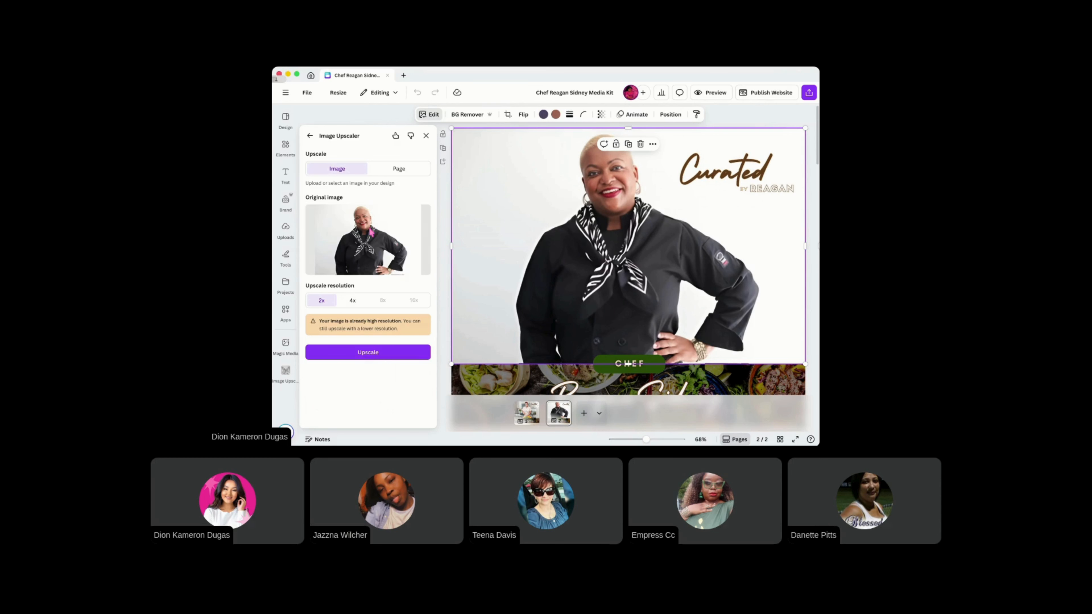
click(359, 301)
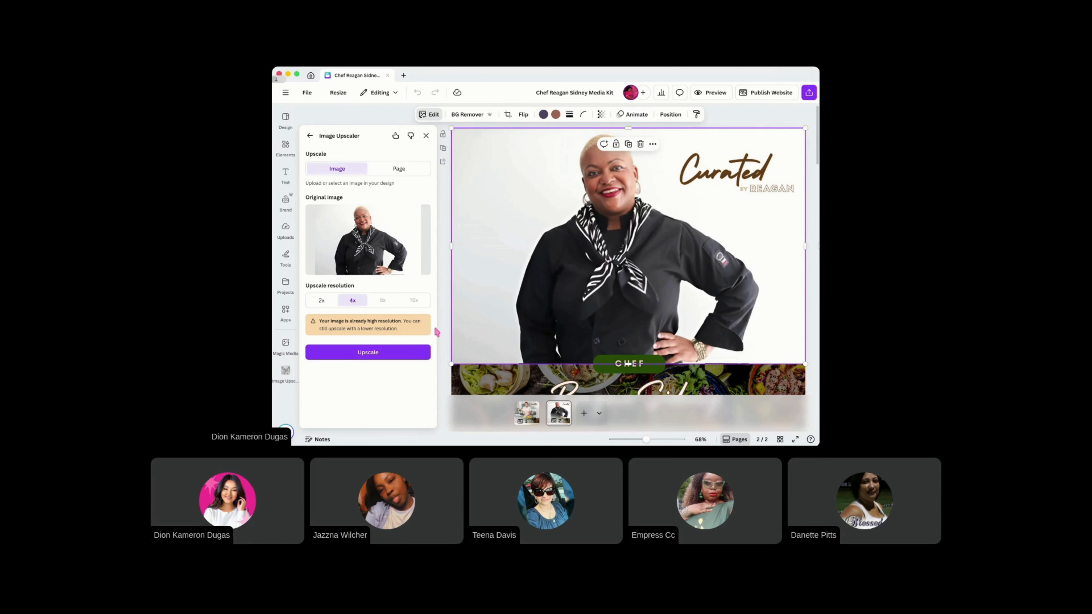
click(425, 347)
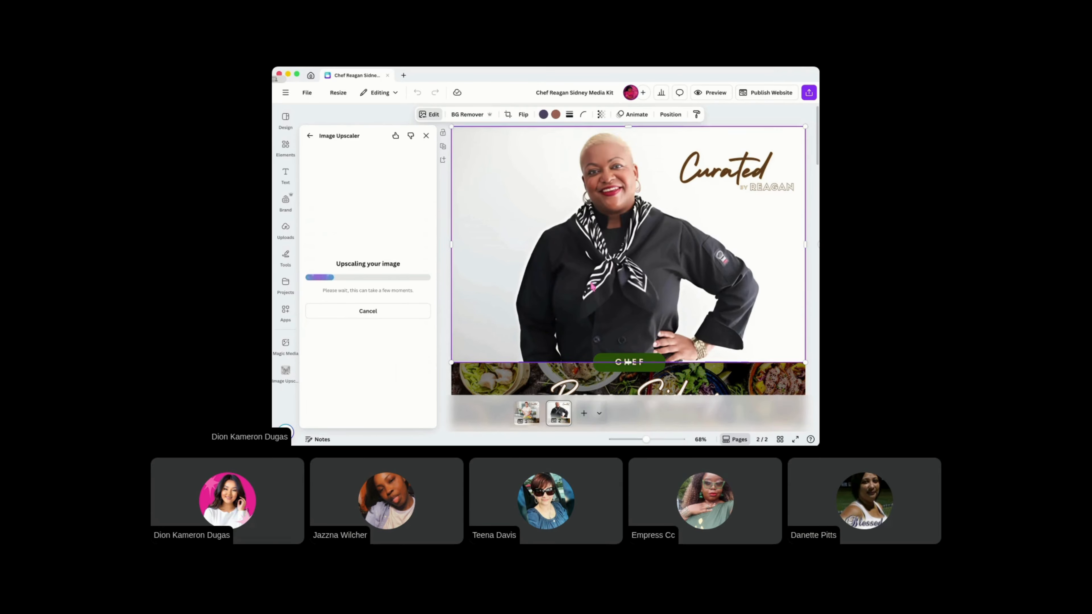
Look over both media kit pages, try to add the upscaled portrait to page 2, and close Image Upscaler
scroll(597, 290, down, 5)
scroll(597, 291, down, 15)
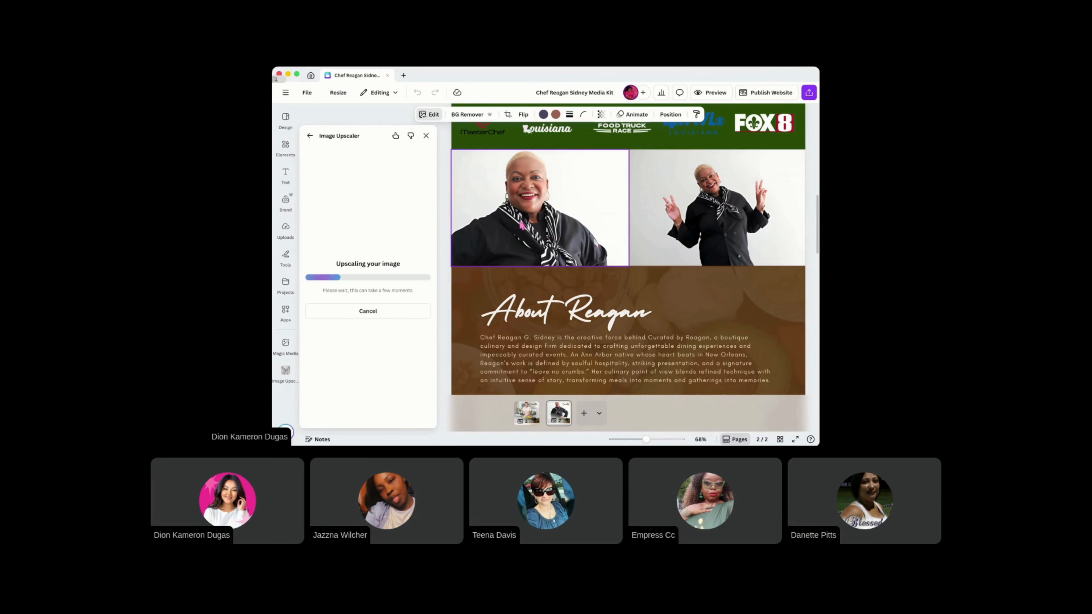
scroll(522, 226, up, 15)
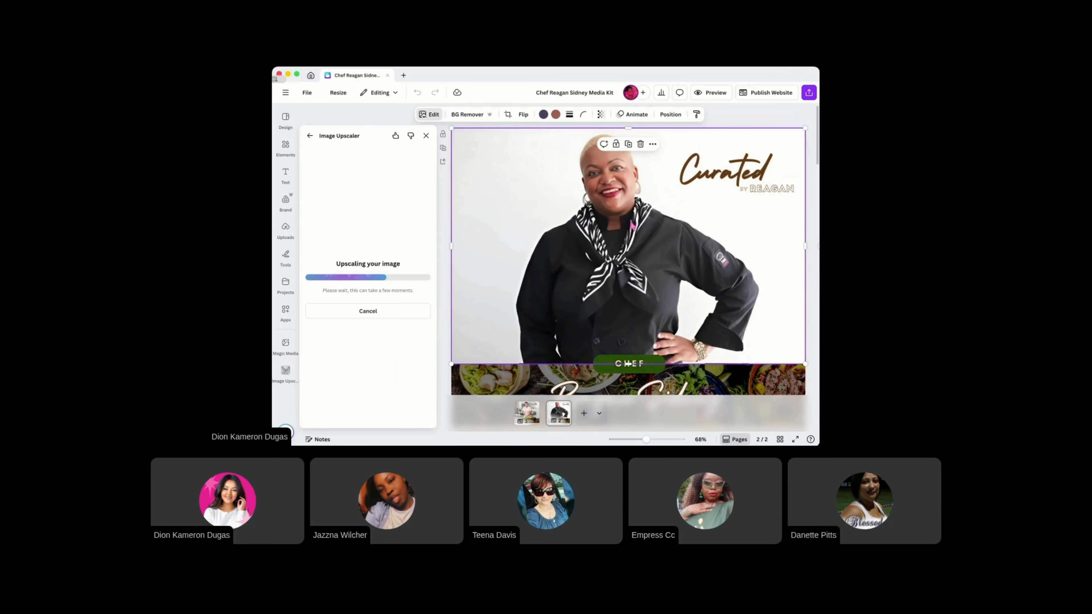
click(529, 420)
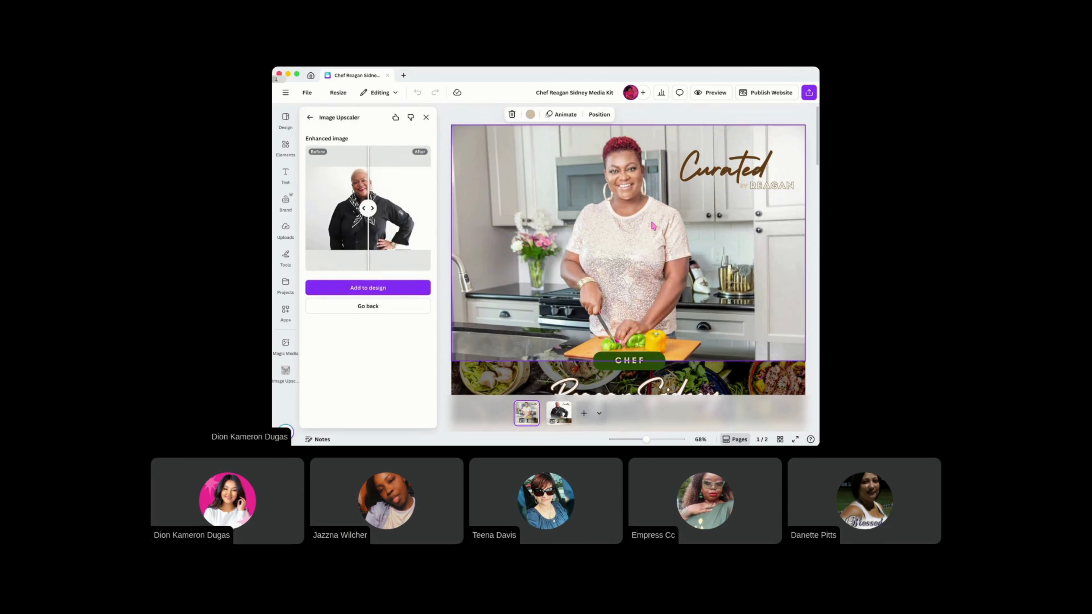
scroll(593, 326, down, 2)
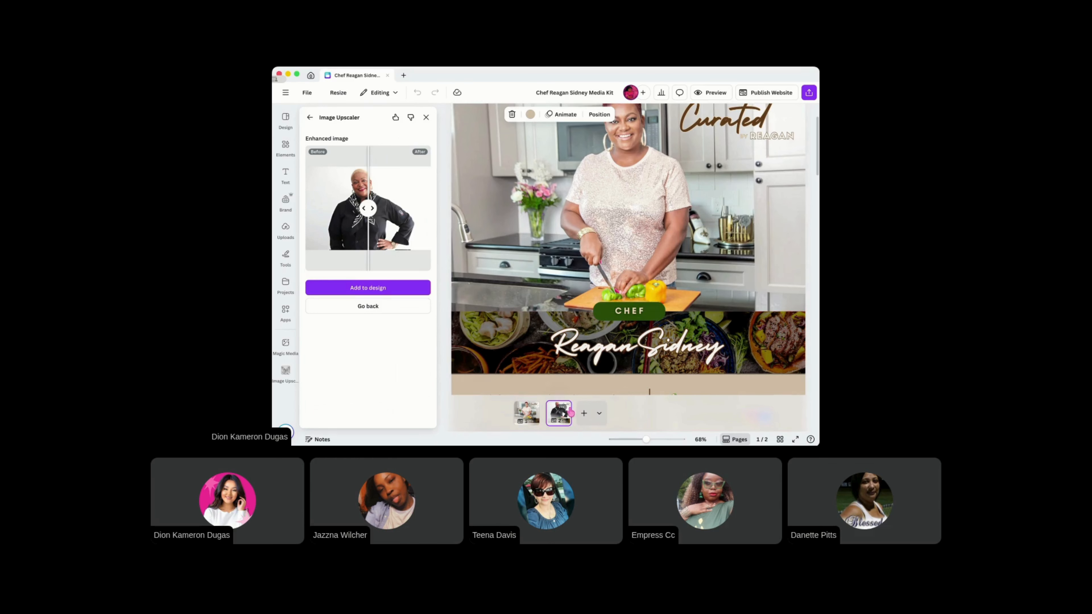
click(558, 412)
click(426, 289)
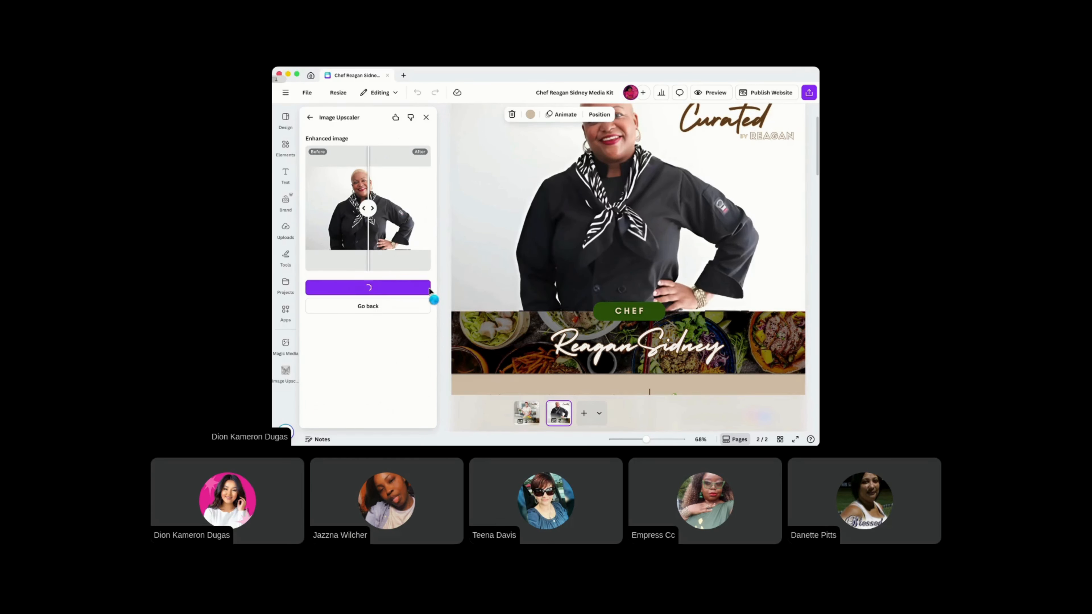
scroll(529, 213, up, 2)
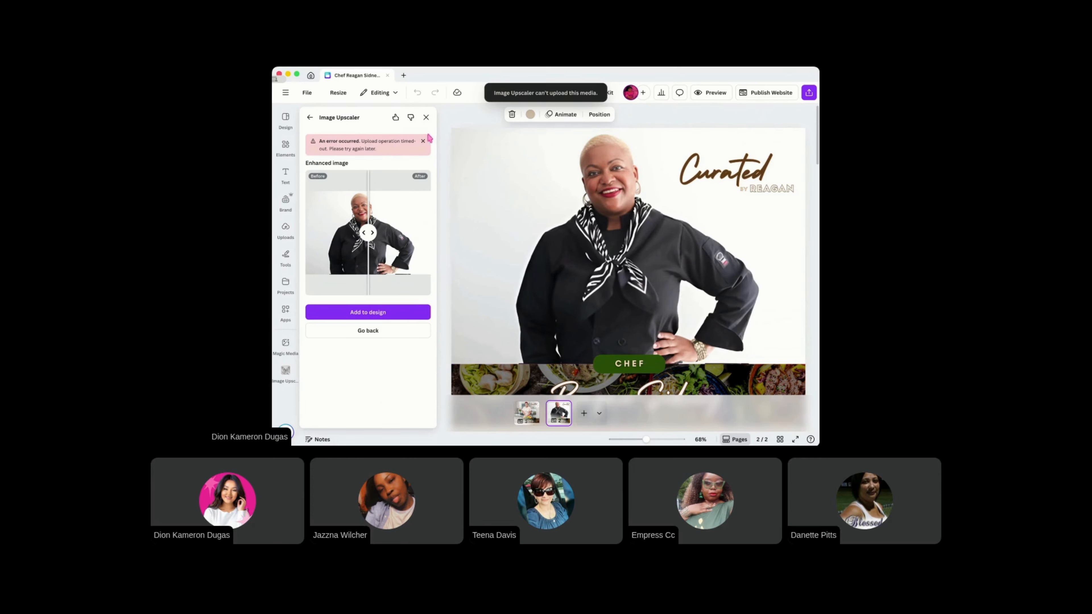
click(426, 117)
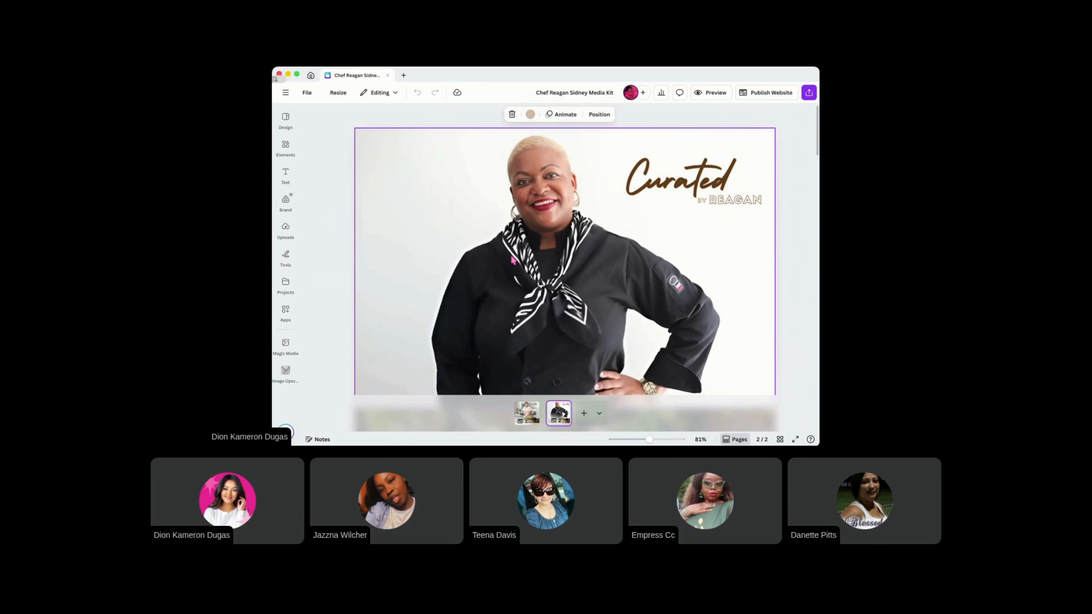
Switch back to the original one-member team from the home page and reopen the recent design named Title
scroll(656, 313, down, 5)
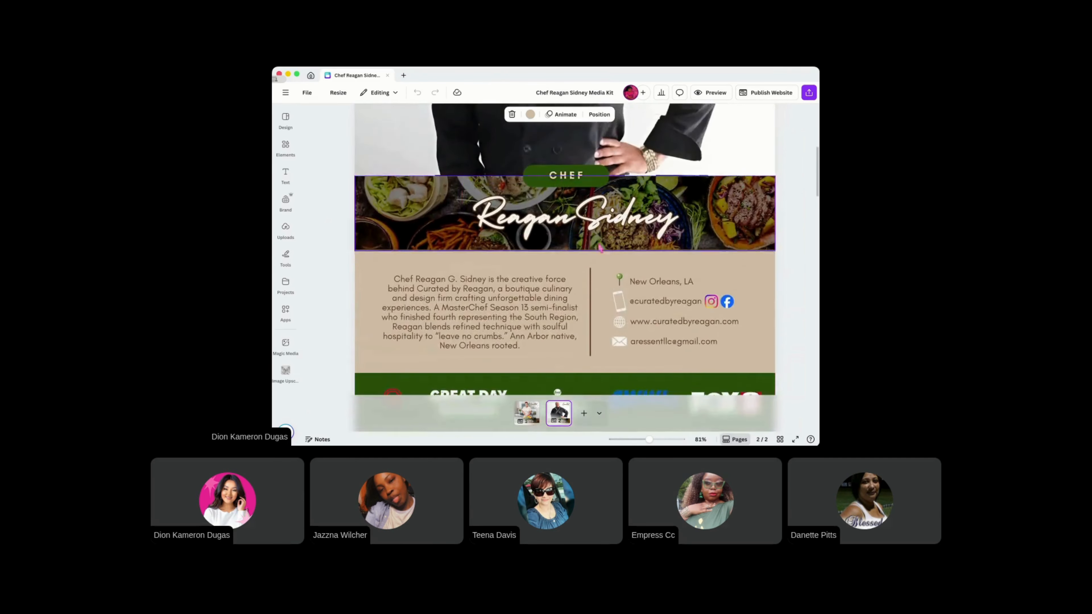
scroll(600, 249, up, 10)
scroll(511, 205, down, 10)
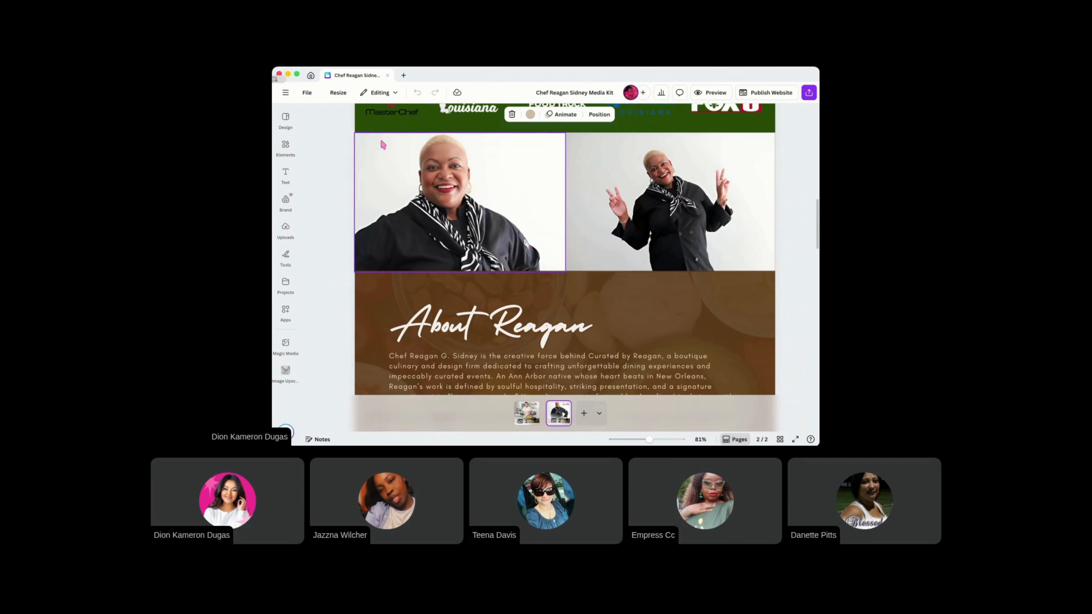
click(310, 76)
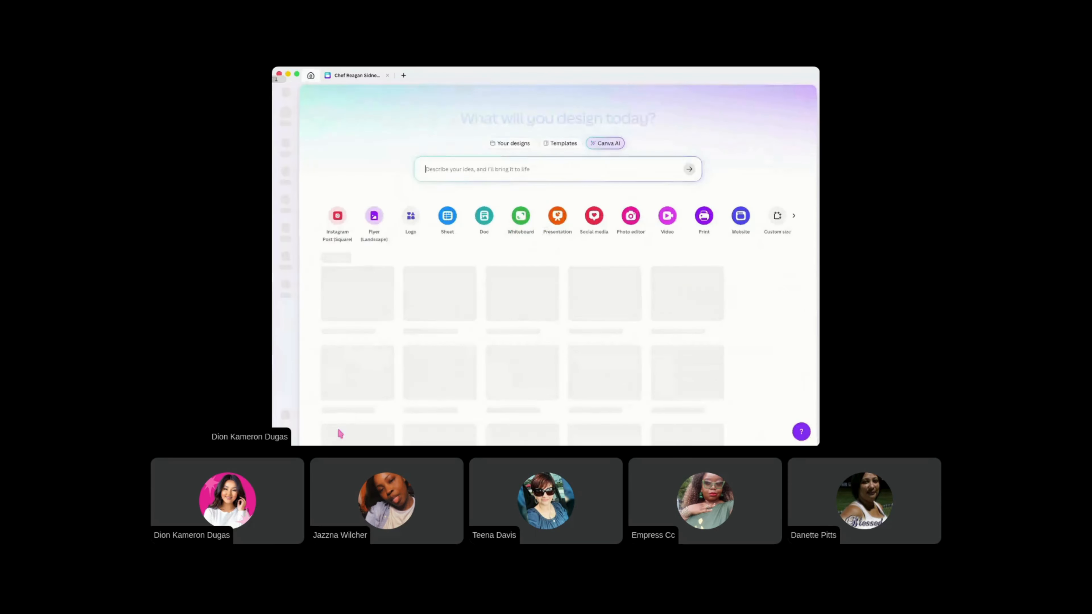
click(286, 428)
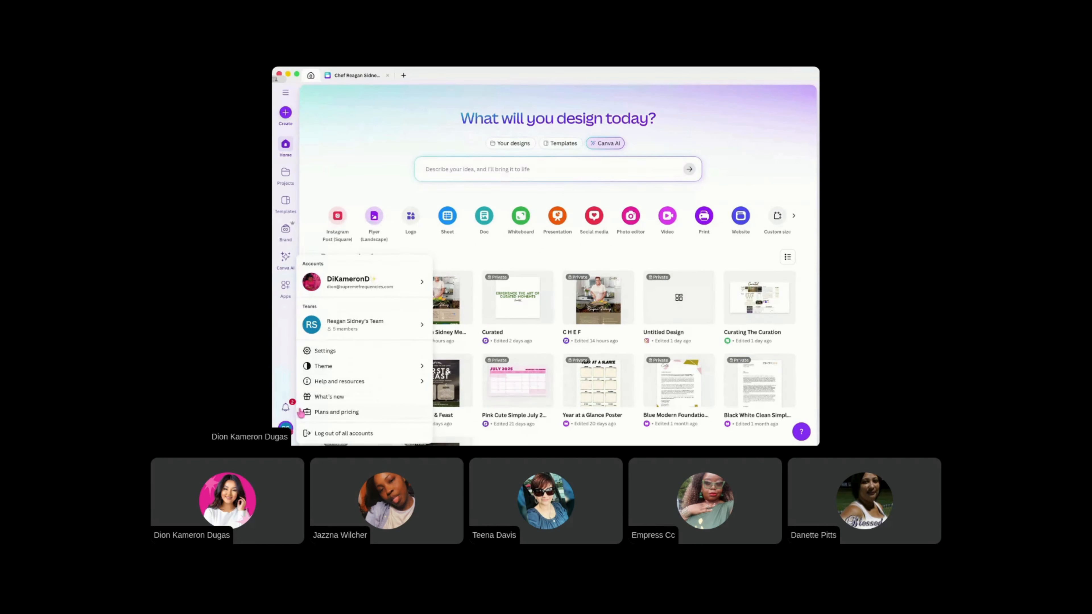
mouse_move(387, 323)
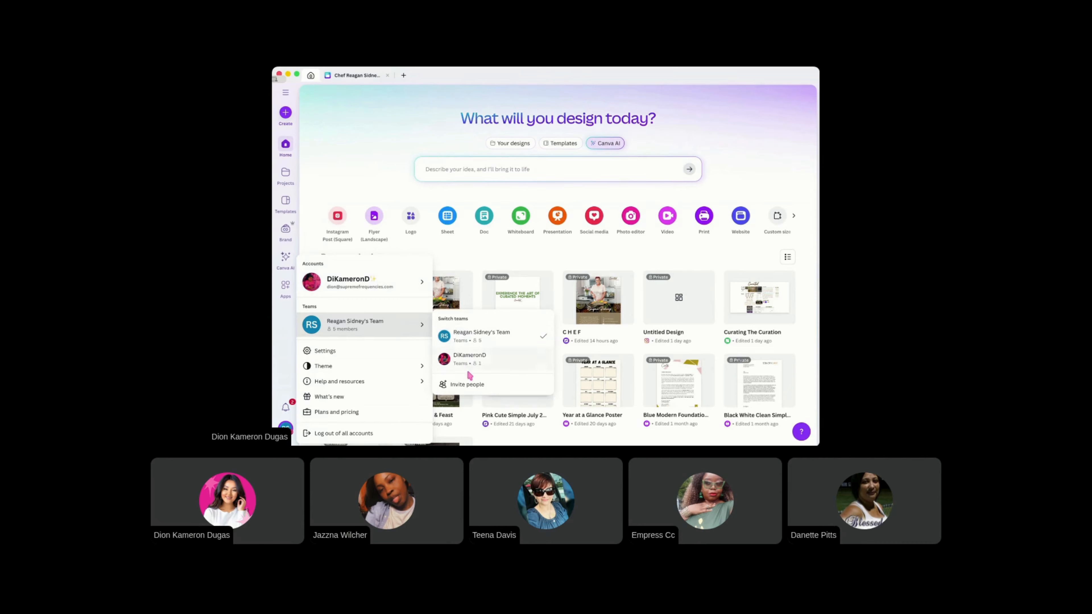
click(469, 359)
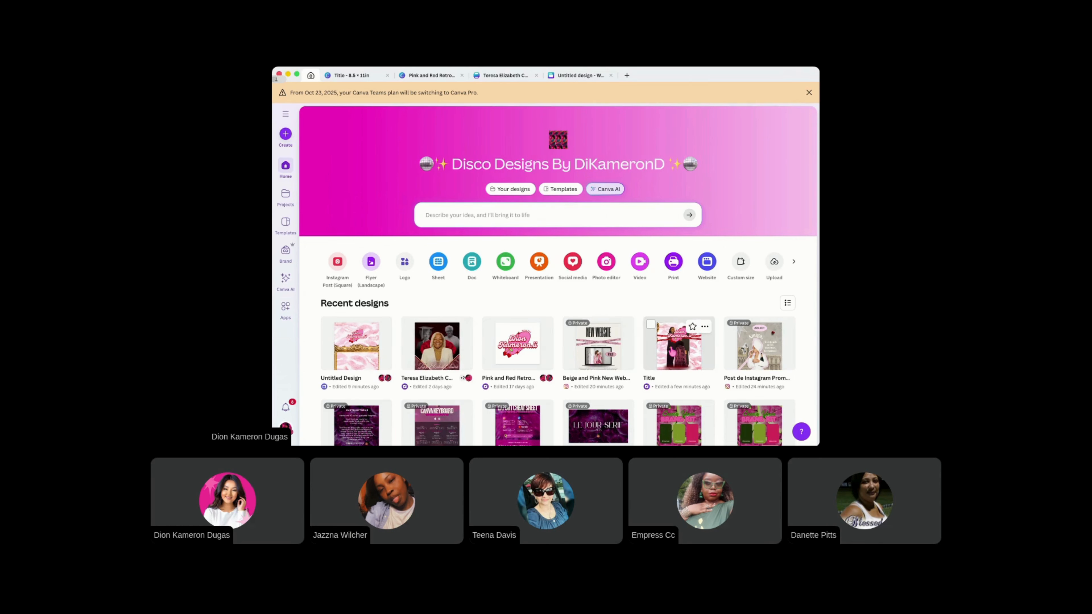
click(679, 346)
Generate Magic Expand results for the family photo with the freeform frame widened slightly past its right edge
click(585, 330)
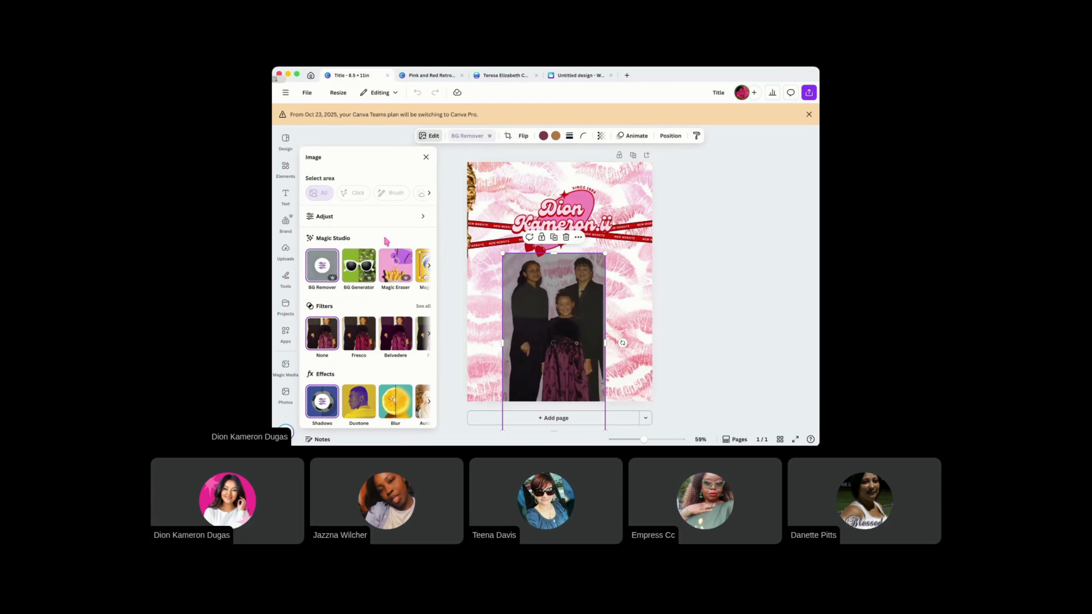
click(430, 270)
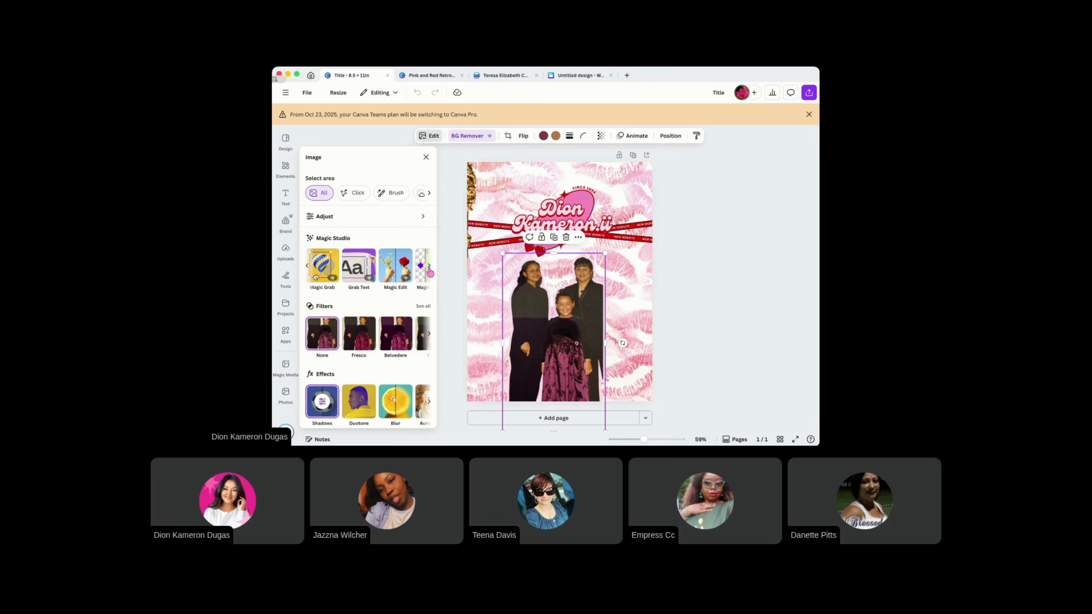
click(429, 270)
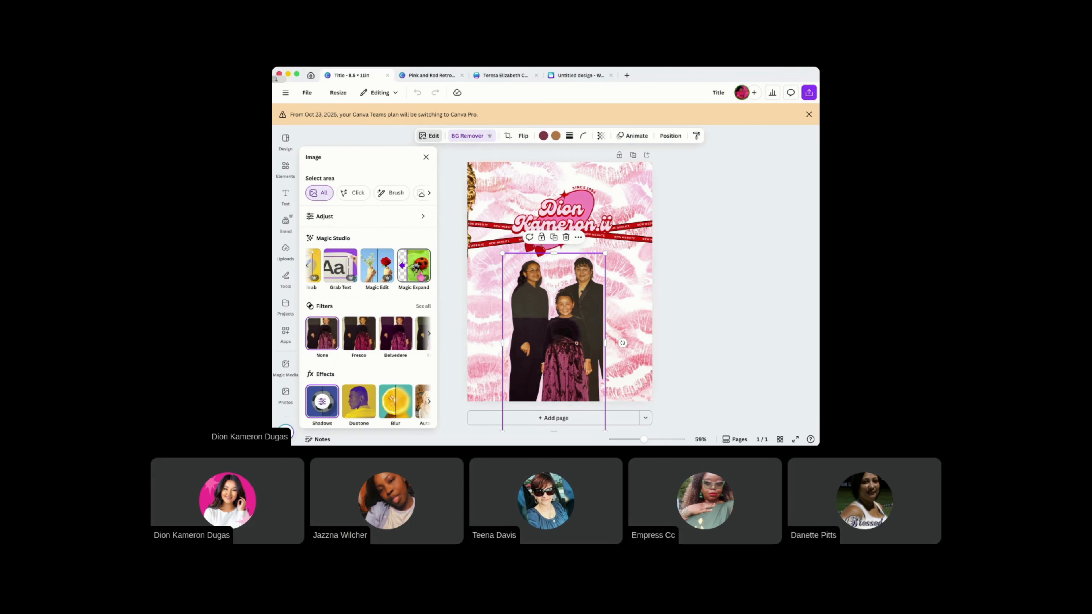
click(420, 276)
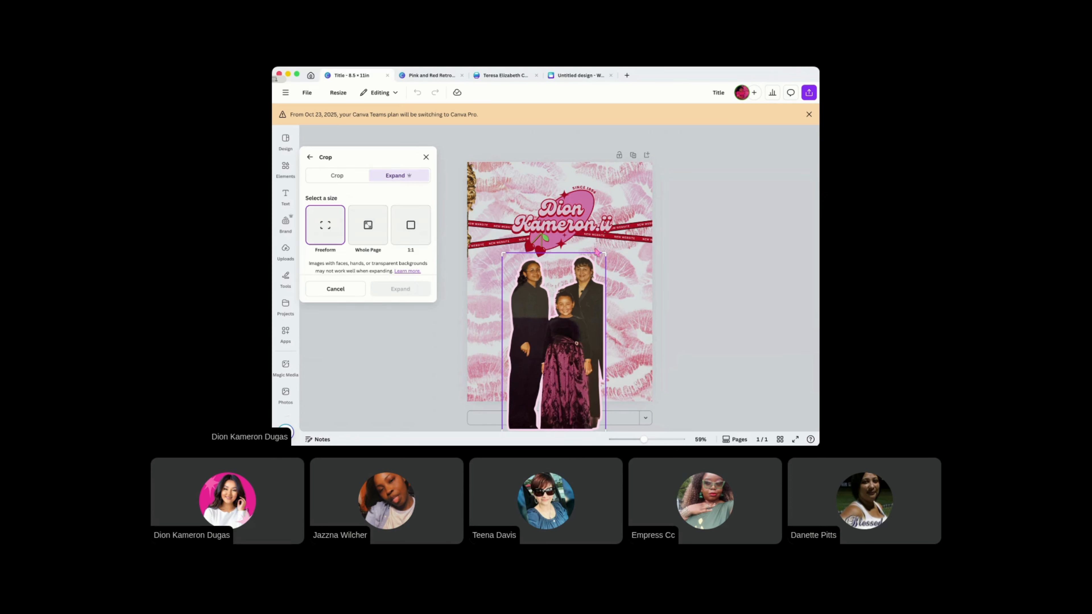
drag(615, 259, 615, 255)
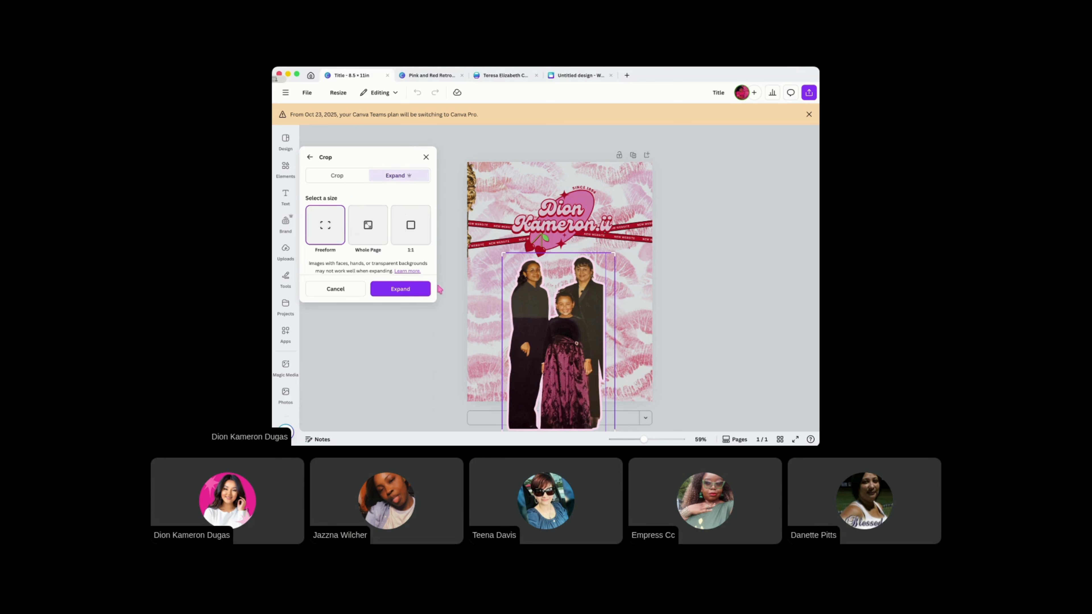
click(423, 289)
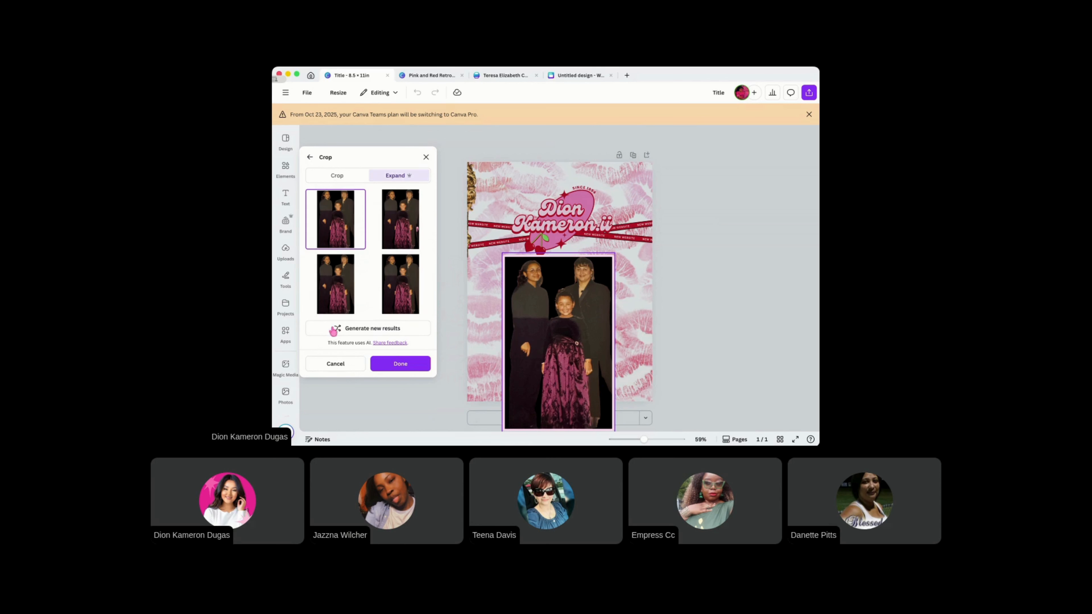
Compare the other three Magic Expand results for the family photo and undo the expansion
click(417, 229)
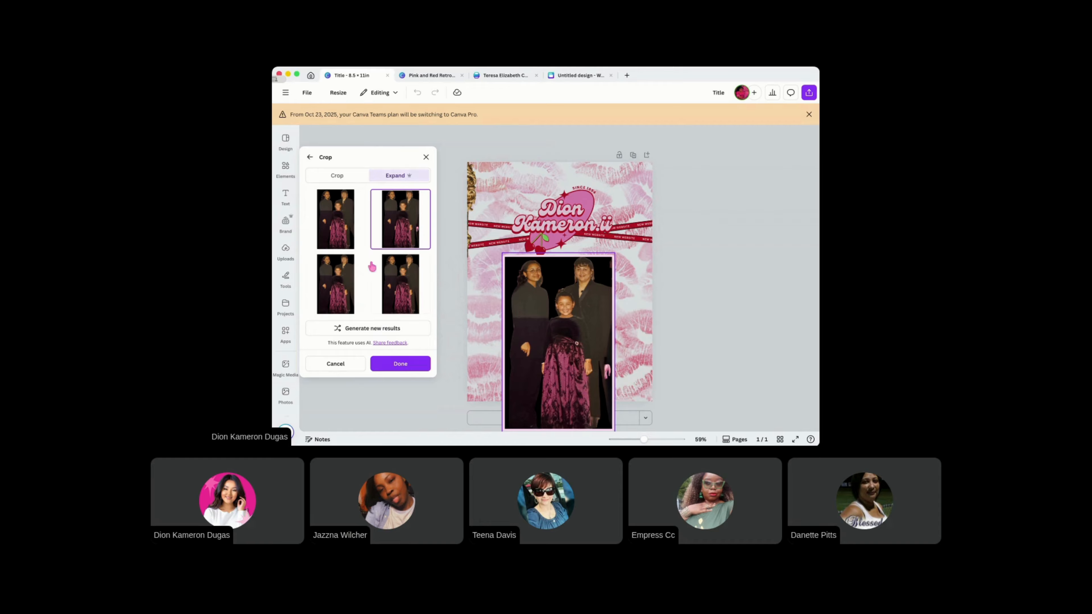
click(351, 290)
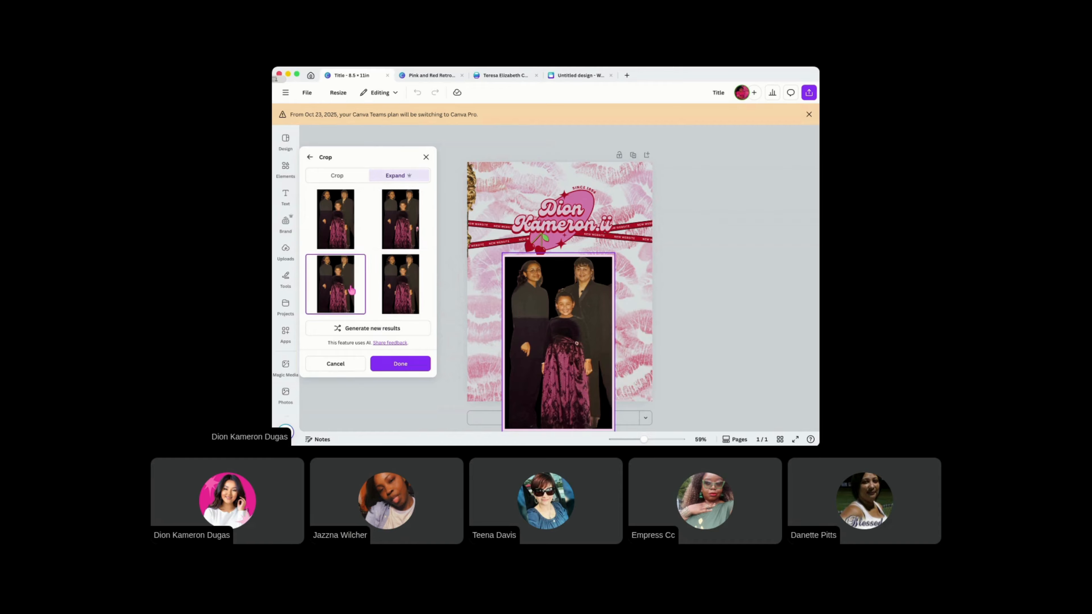
click(390, 295)
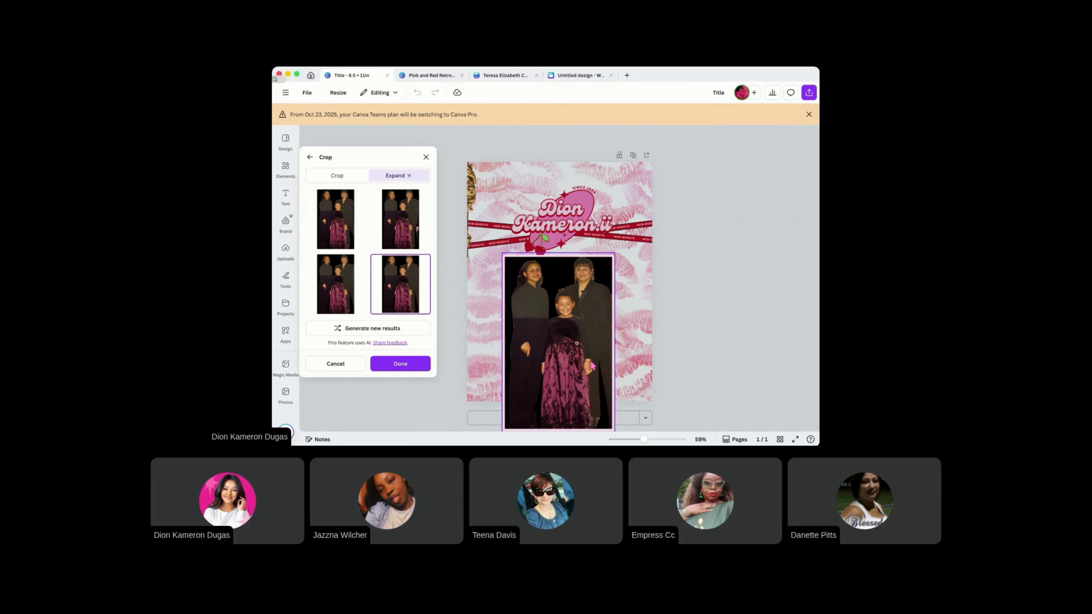
click(426, 157)
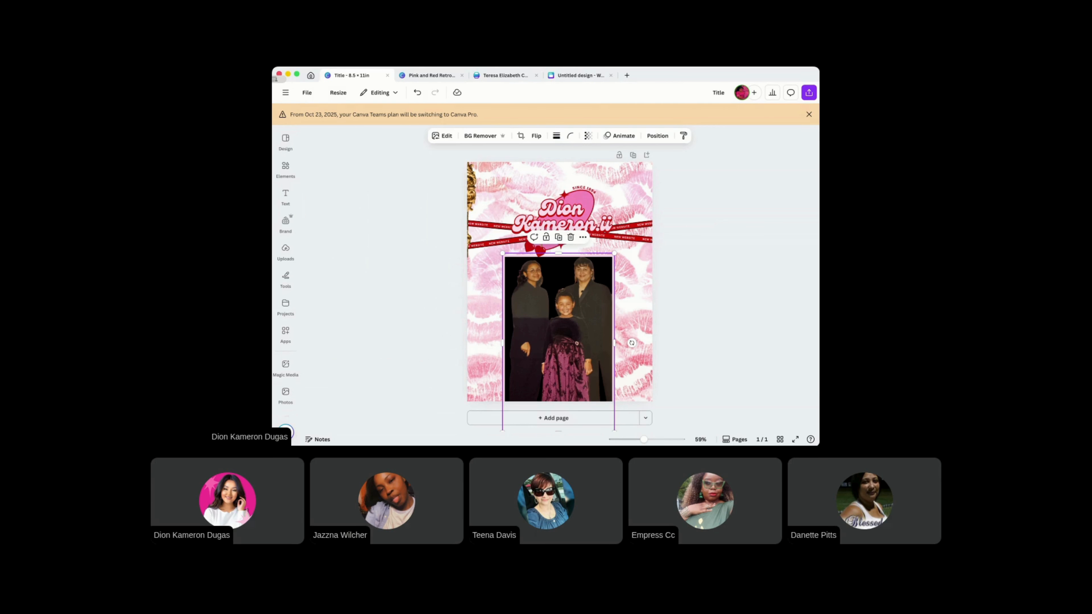
click(416, 93)
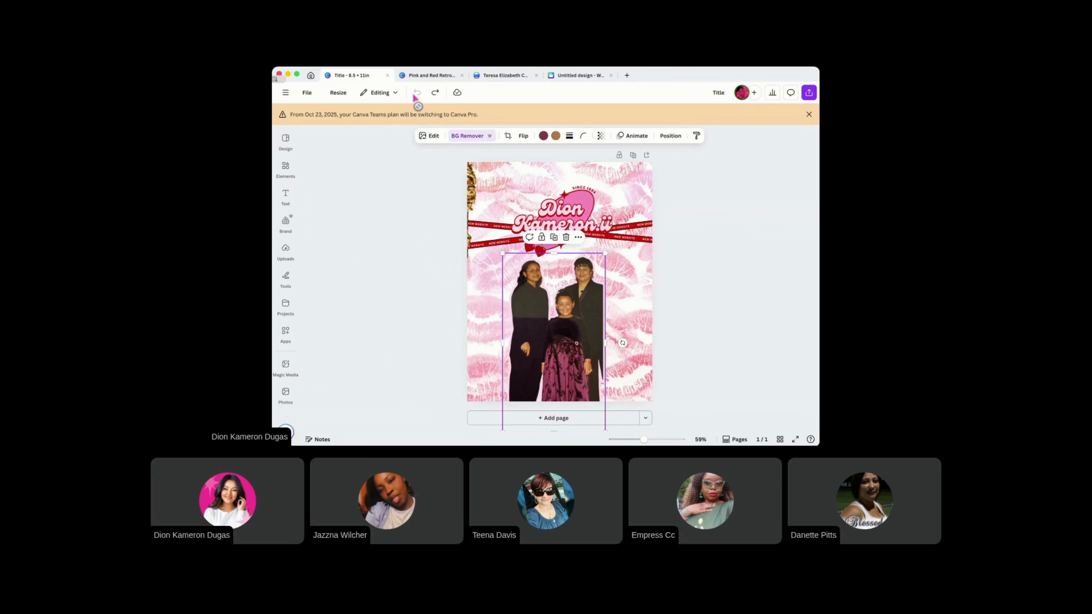
click(394, 338)
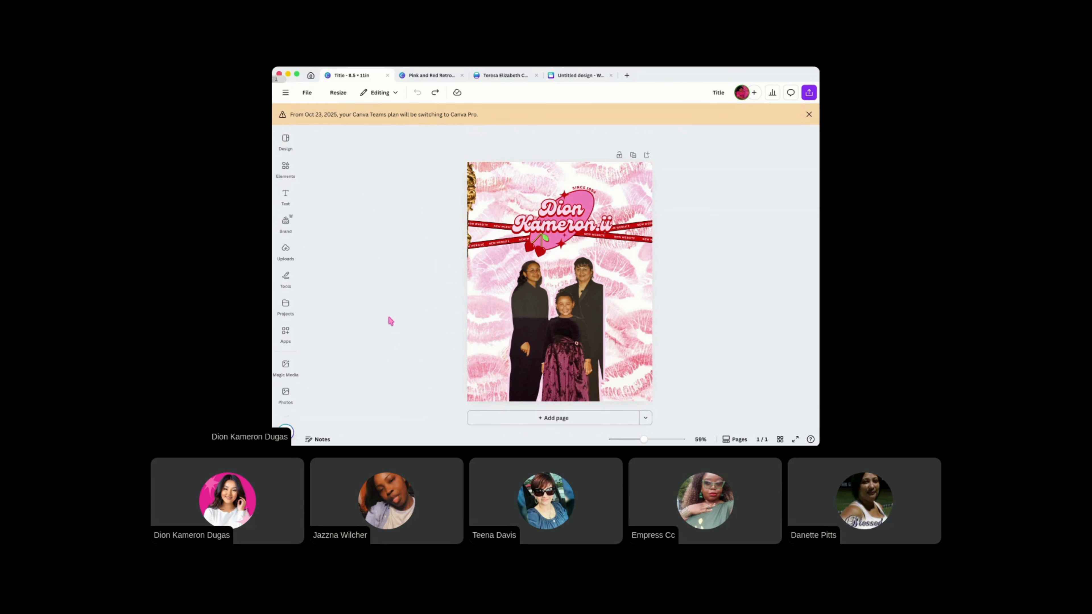
Try the Classic mono filter on the family photo and reduce its intensity to the minimum
click(576, 302)
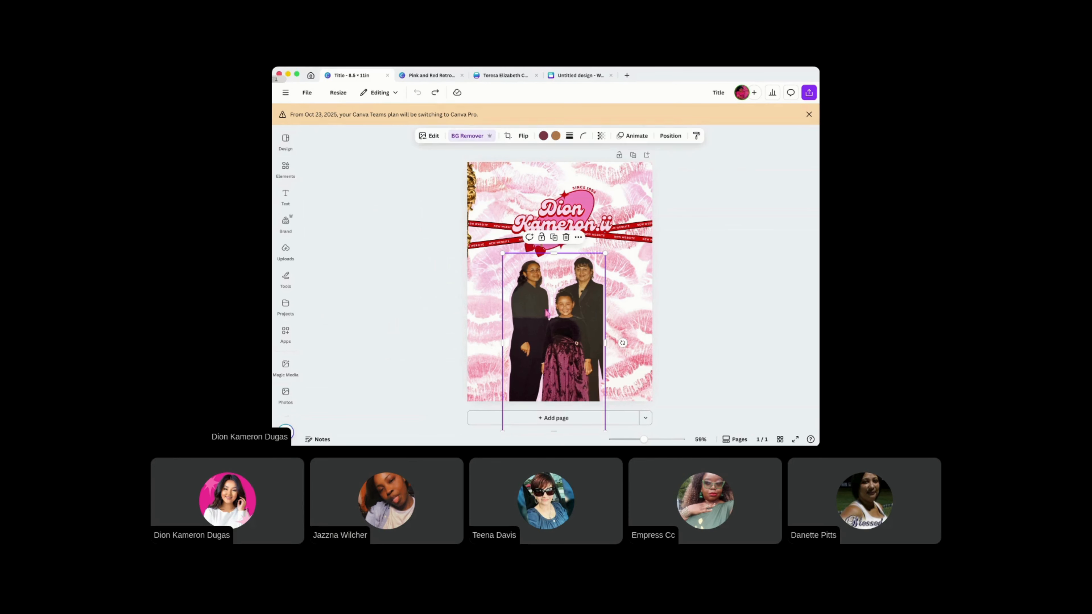
click(430, 135)
scroll(385, 244, down, 3)
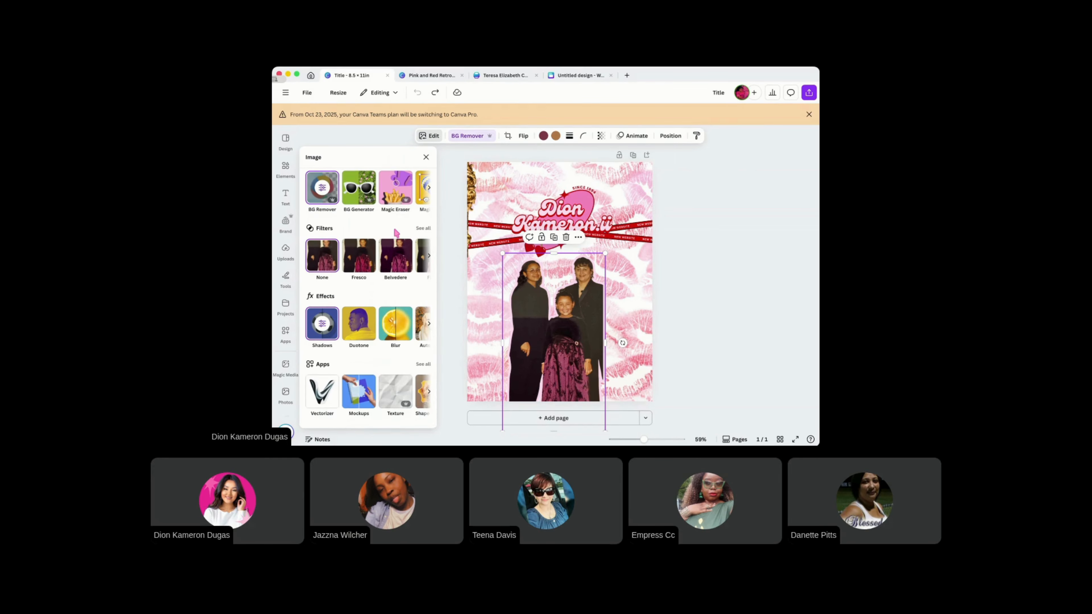
click(422, 228)
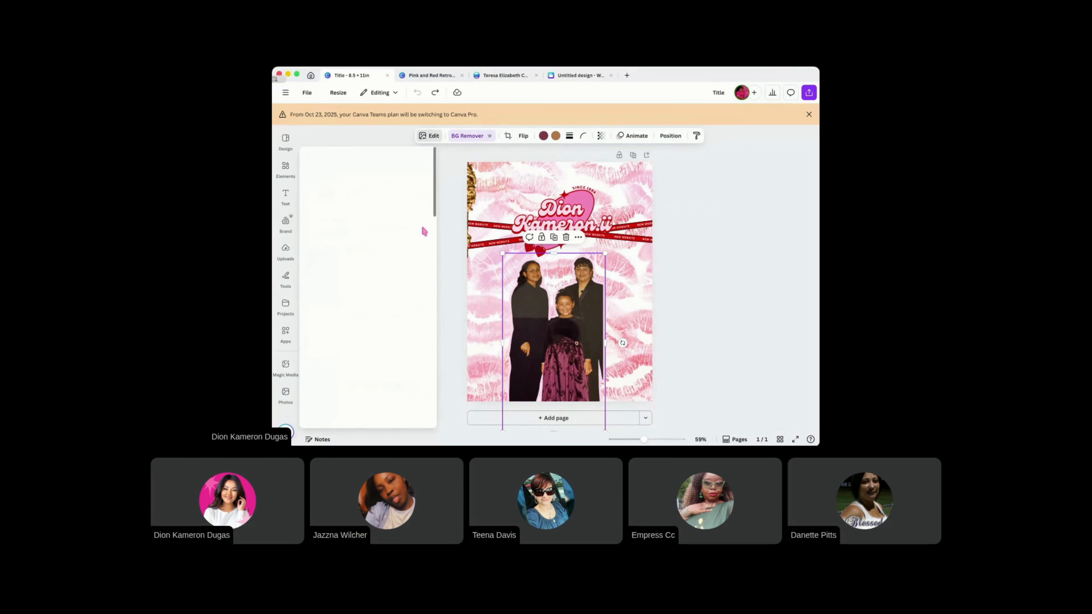
scroll(397, 257, down, 5)
scroll(397, 256, down, 10)
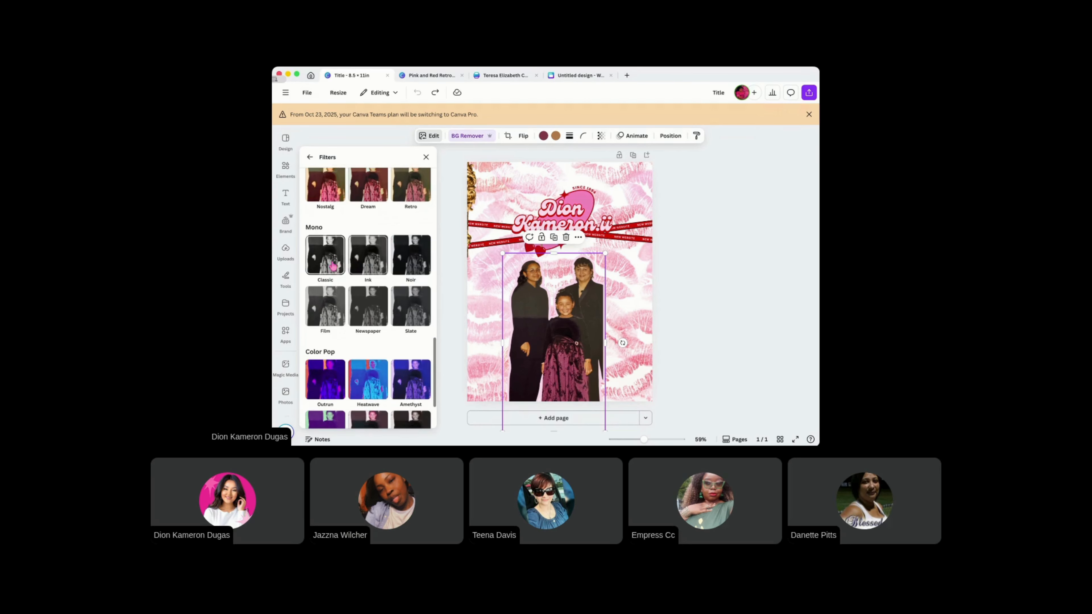
click(333, 266)
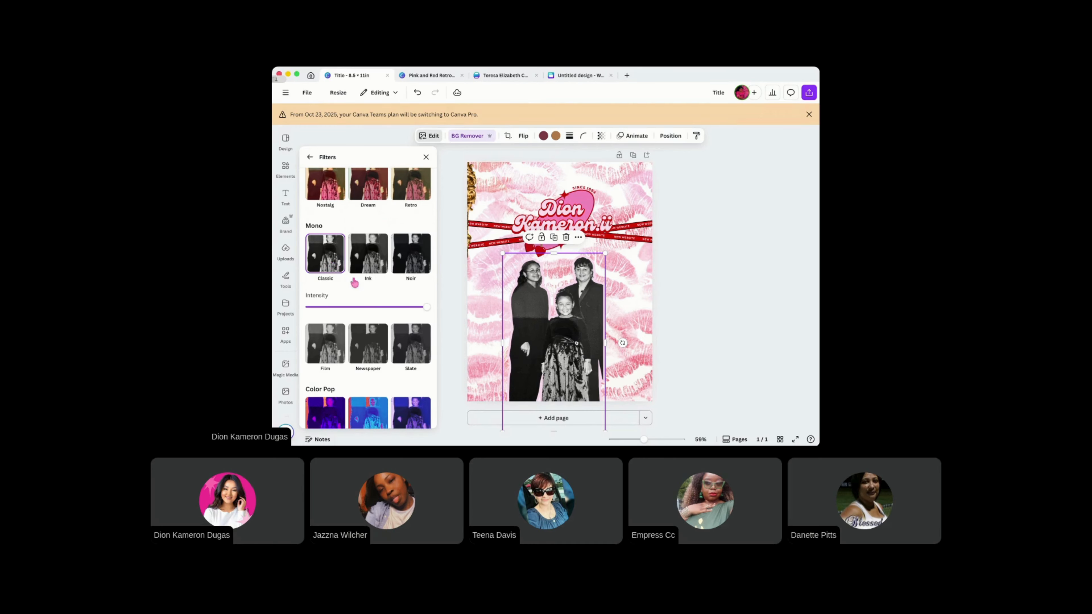
drag(427, 308, 295, 345)
Try the Heatwave Color Pop filter on the family photo with its intensity slightly above half
scroll(349, 318, down, 3)
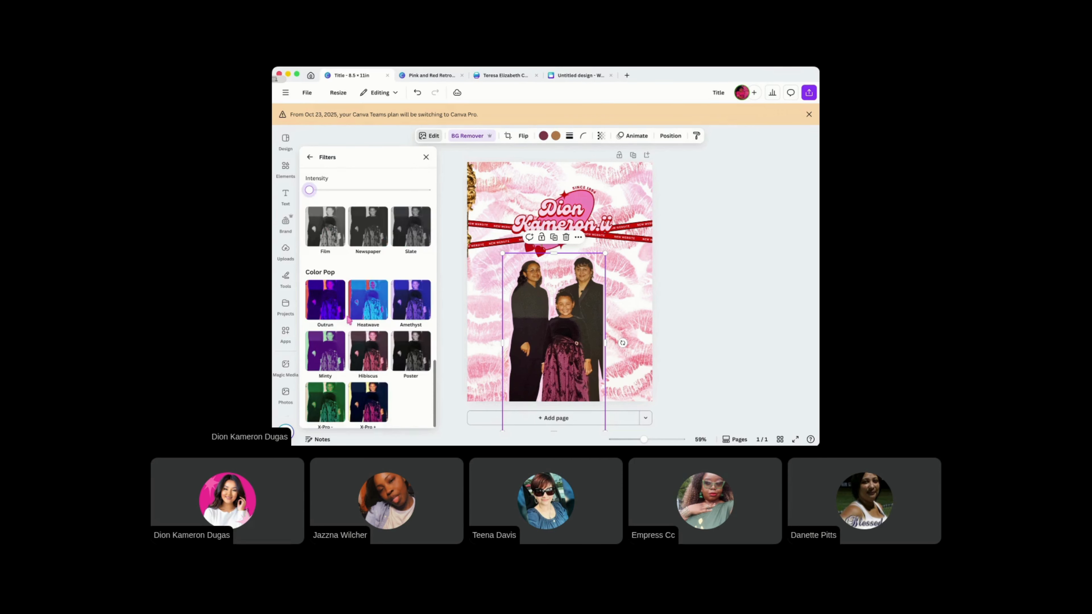
click(386, 322)
drag(349, 354, 377, 354)
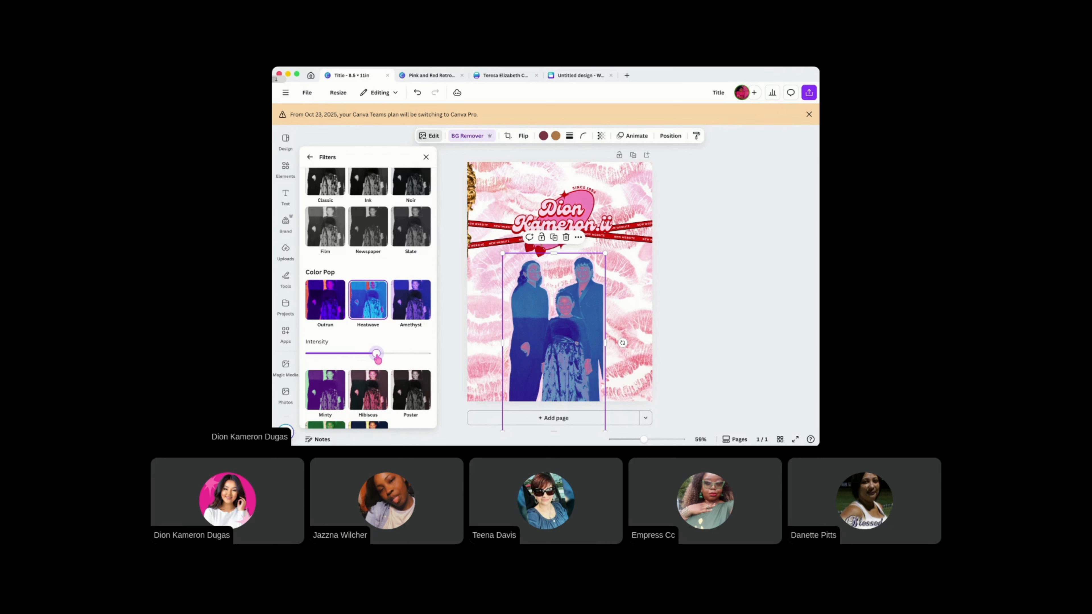
Apply the X-Pro + filter to the family photo and lower its intensity to slightly below half
scroll(379, 352, down, 1)
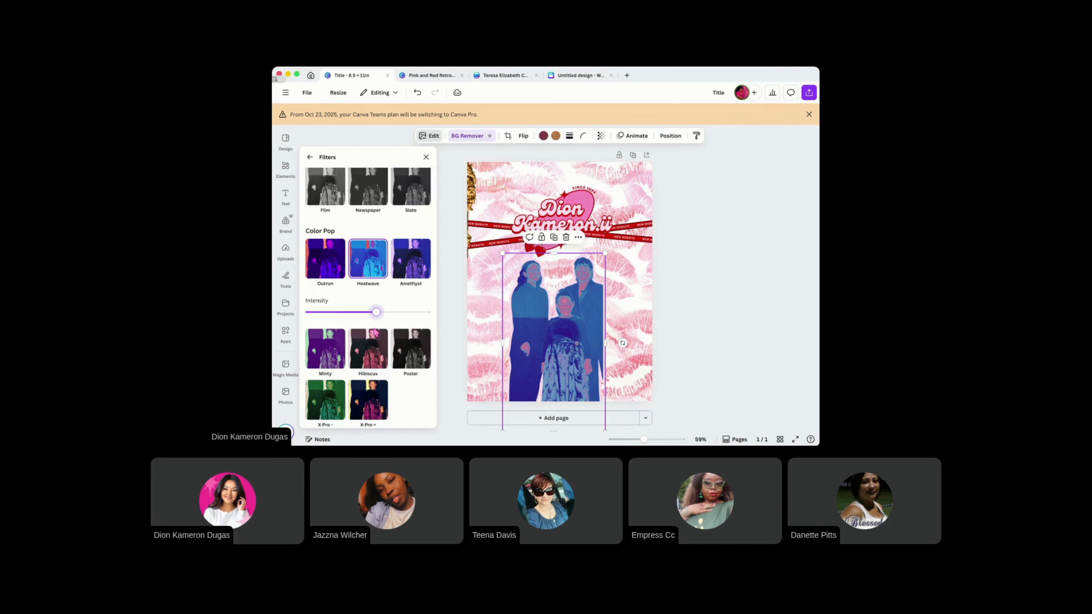
click(378, 410)
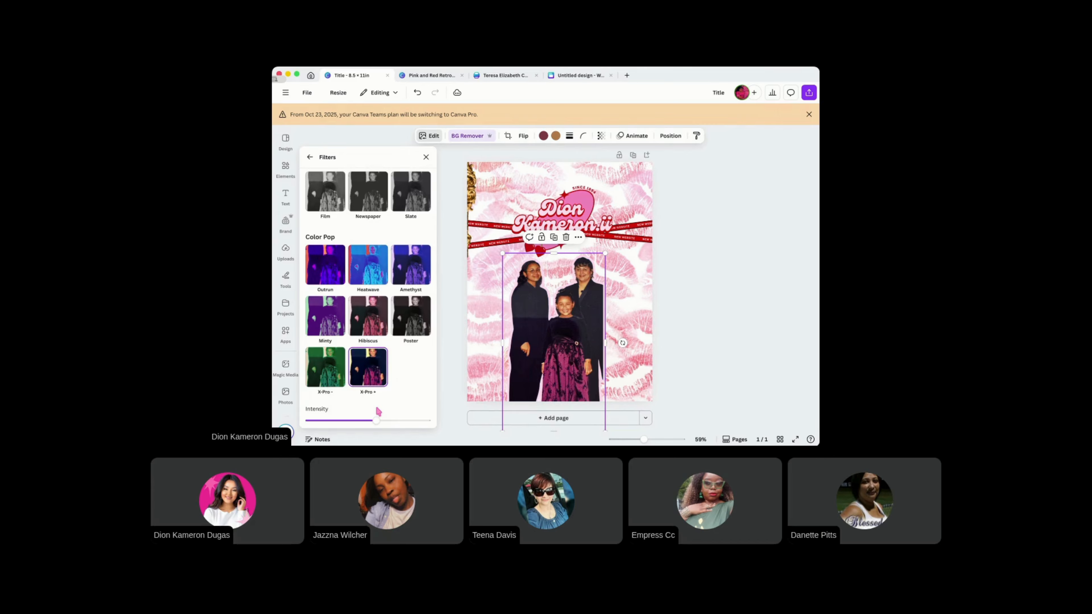
mouse_move(377, 421)
mouse_down()
mouse_move(408, 431)
mouse_move(358, 430)
mouse_up()
click(310, 157)
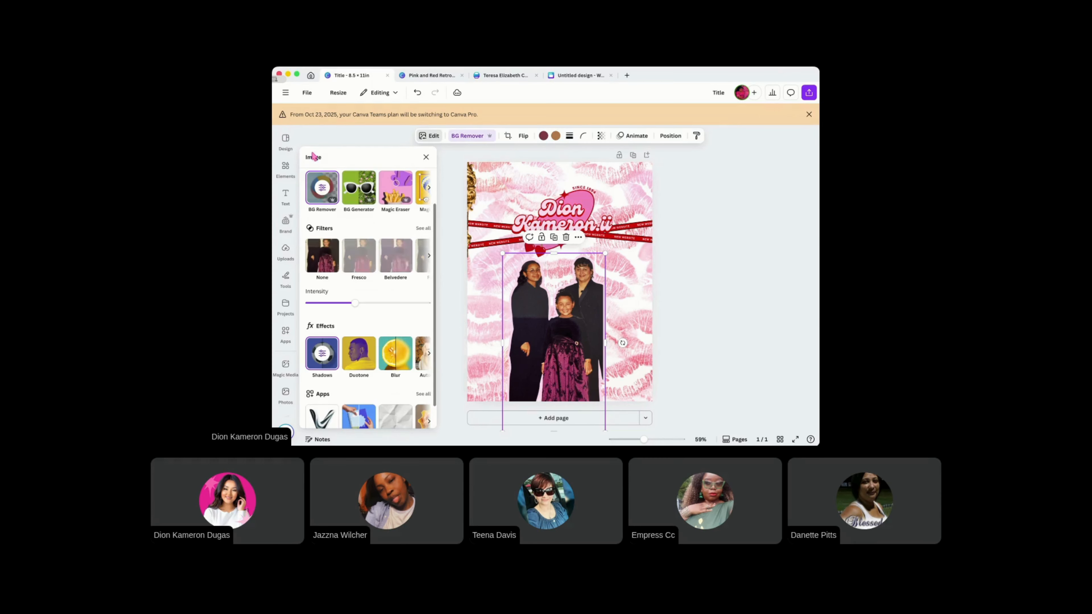
Apply the Face Retouch effect to the family photo with Smooth skin set to 28
scroll(339, 215, down, 1)
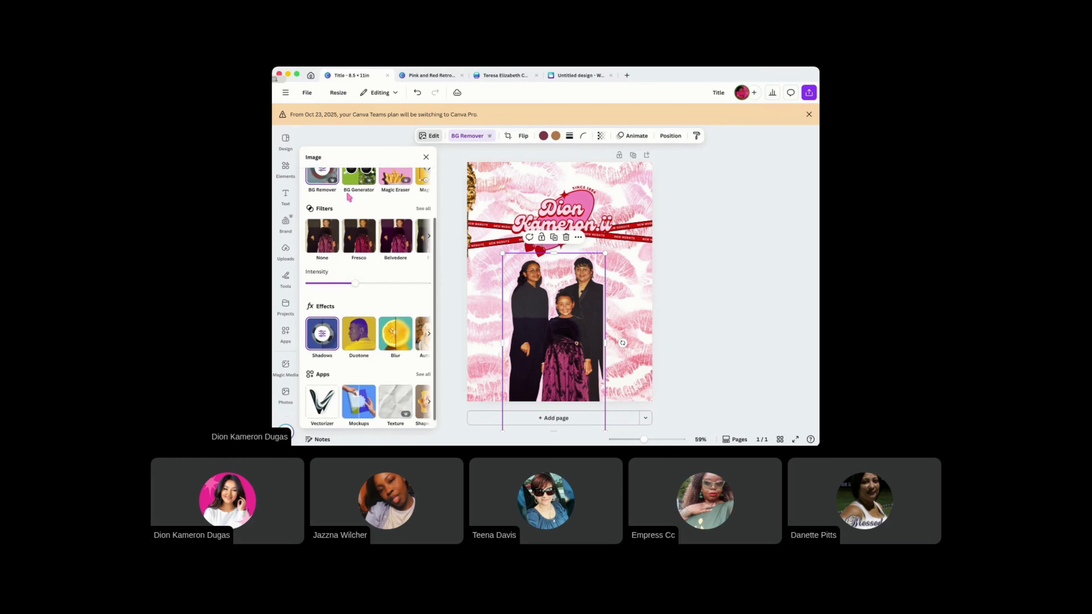
scroll(344, 206, up, 2)
scroll(340, 223, down, 3)
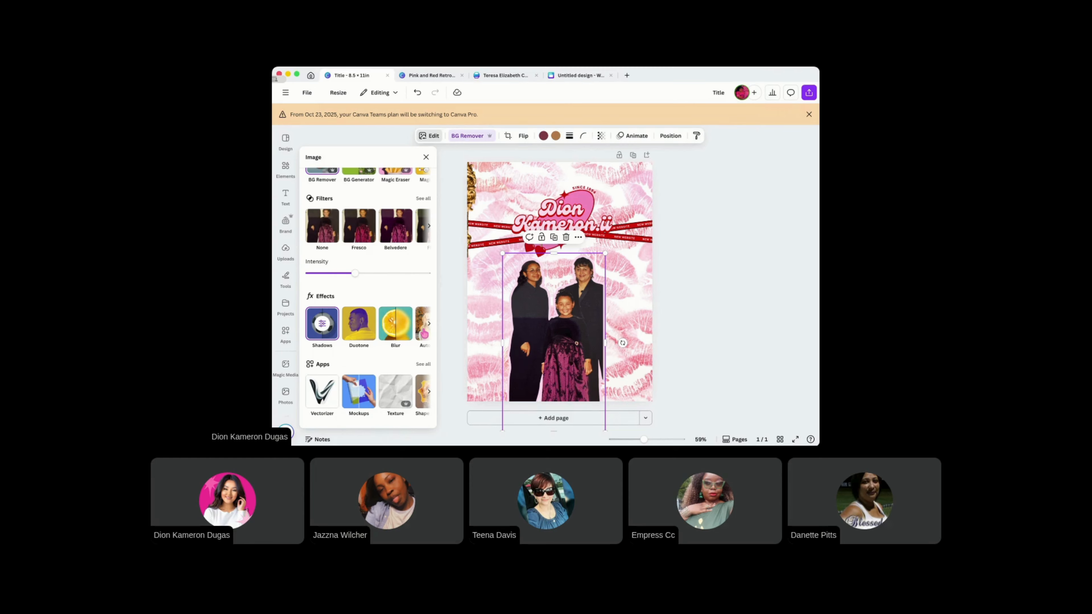
scroll(424, 332, right, 3)
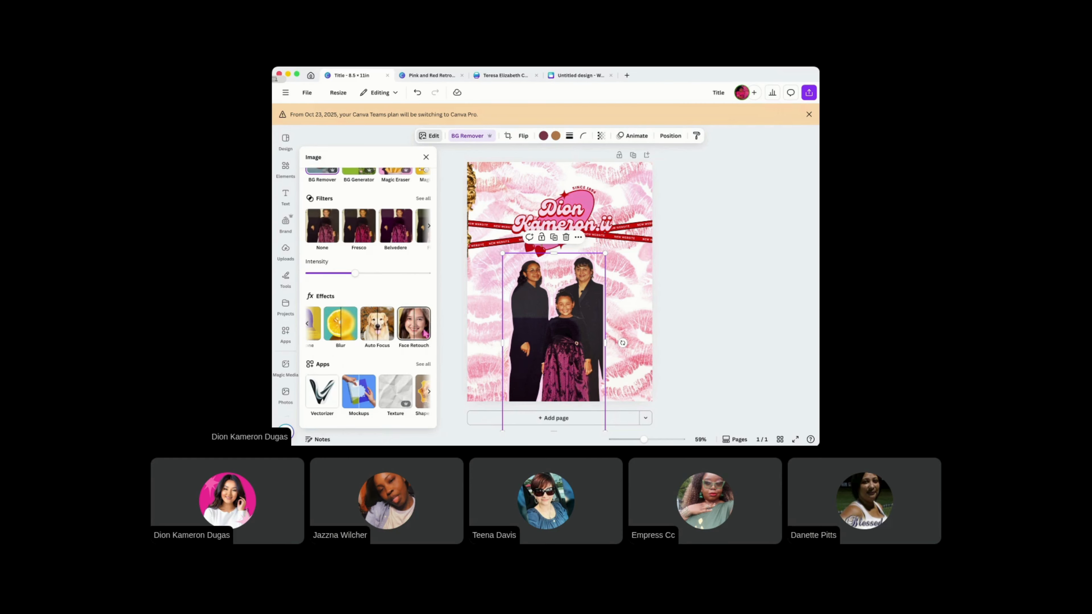
click(424, 330)
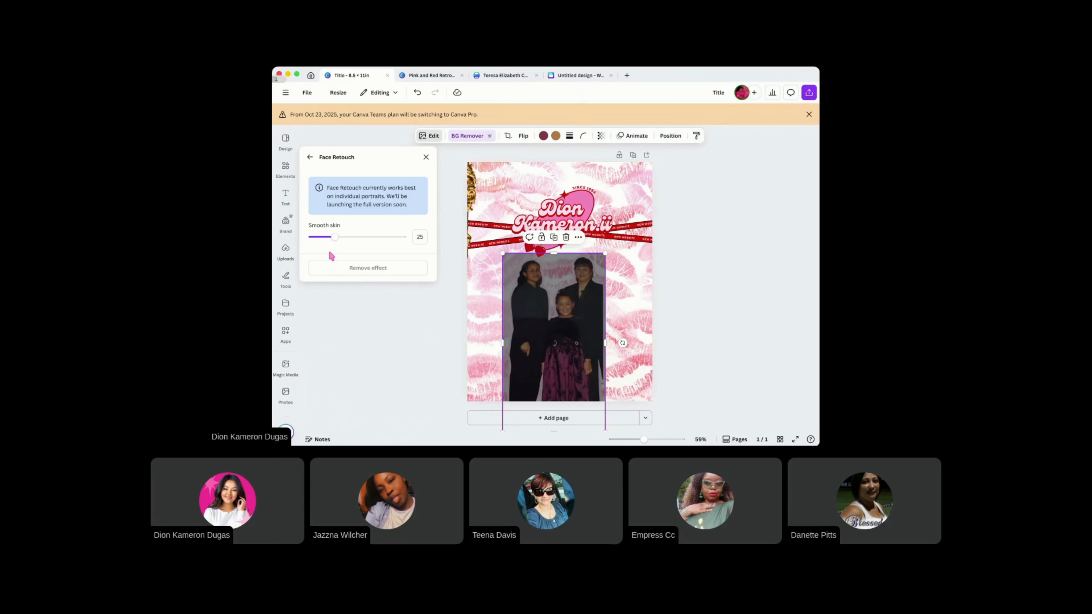
mouse_move(335, 238)
mouse_down()
mouse_move(407, 252)
mouse_move(343, 254)
mouse_up()
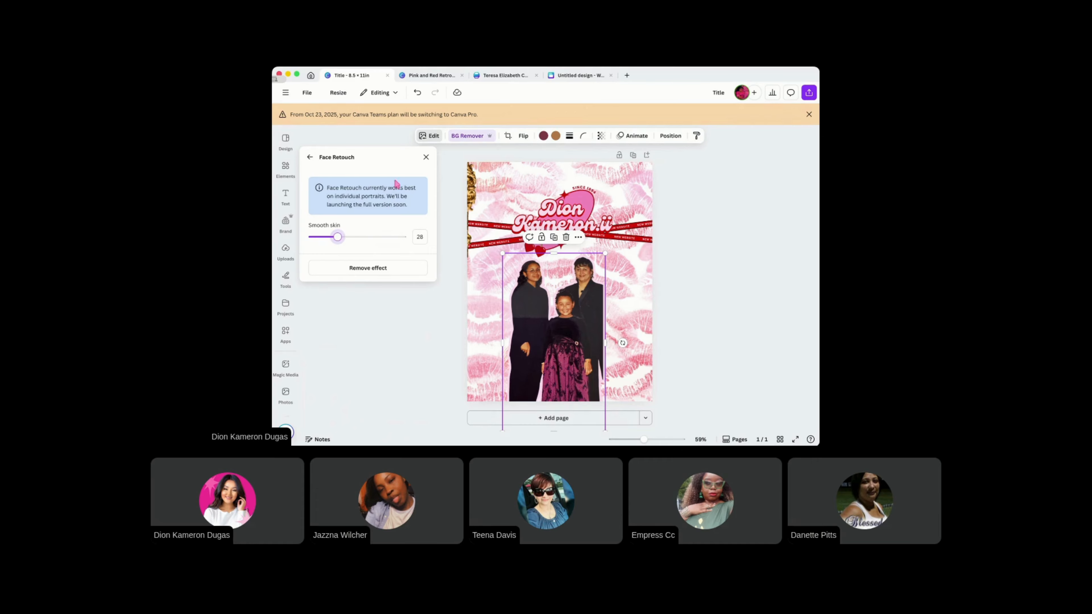
click(426, 158)
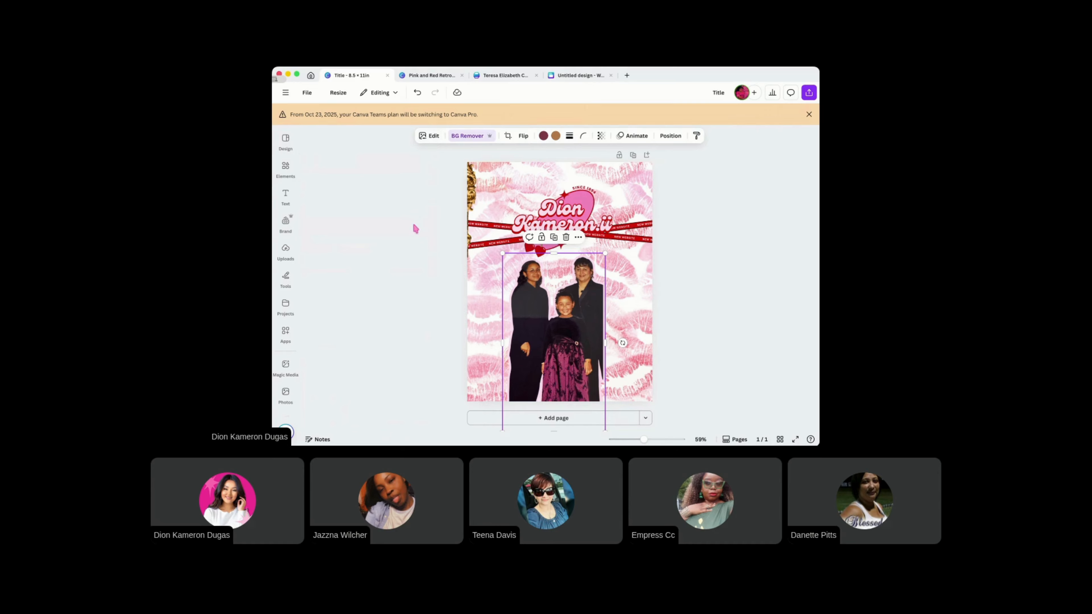
Browse the Magic Studio tools for the family photo and try to extract text from it with Grab Text
click(428, 136)
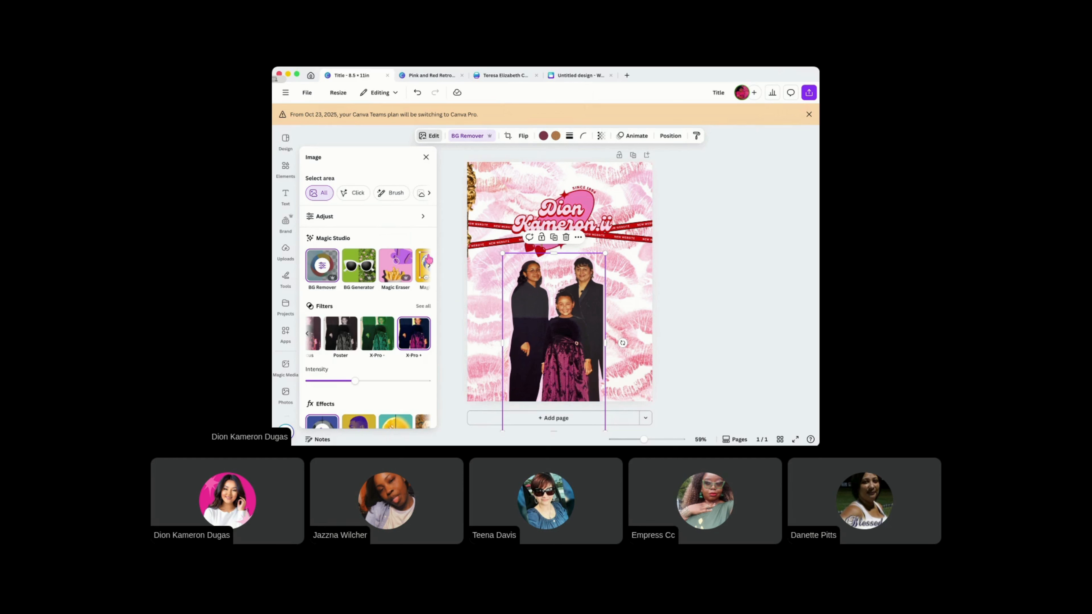
click(429, 267)
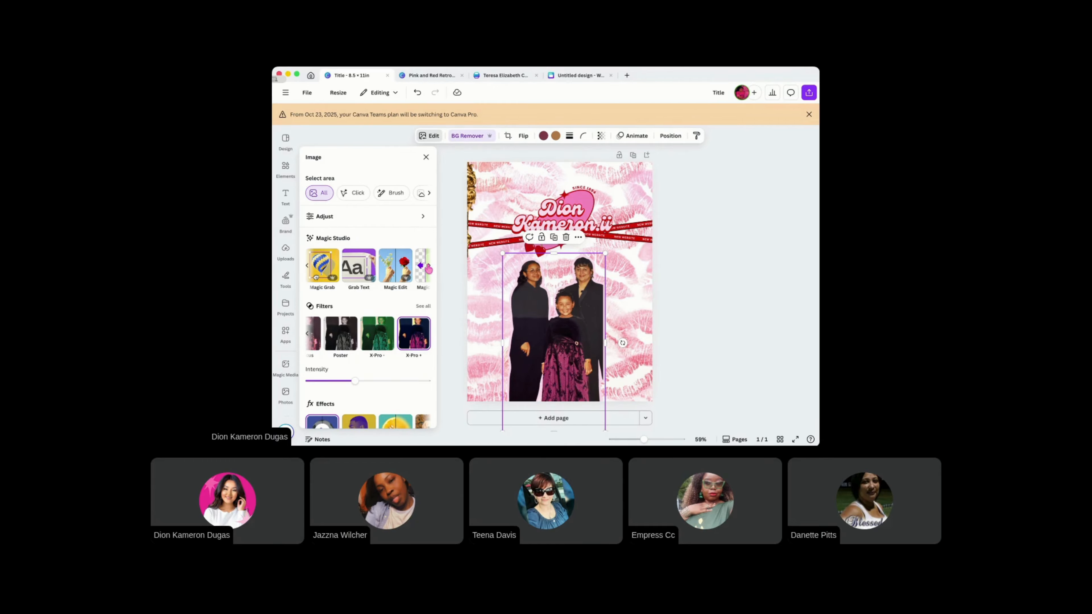
scroll(429, 269, right, 2)
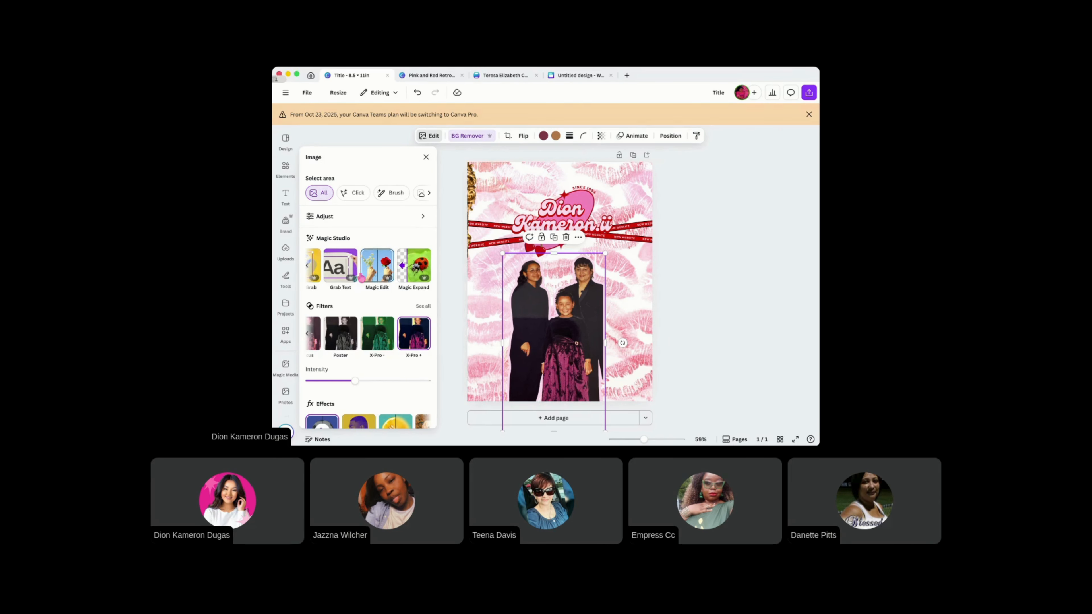
click(347, 275)
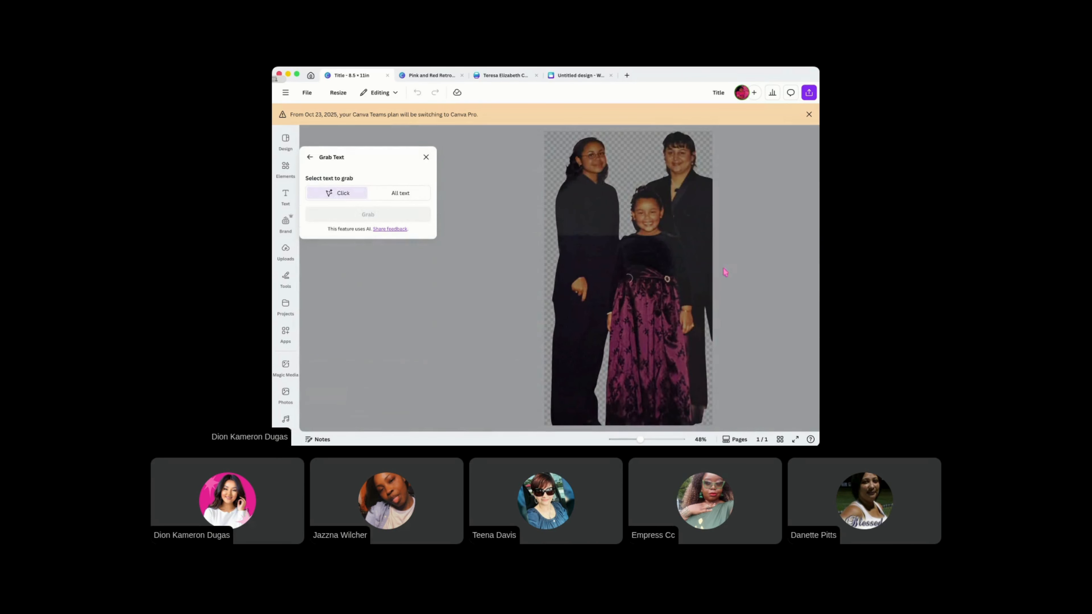
click(654, 291)
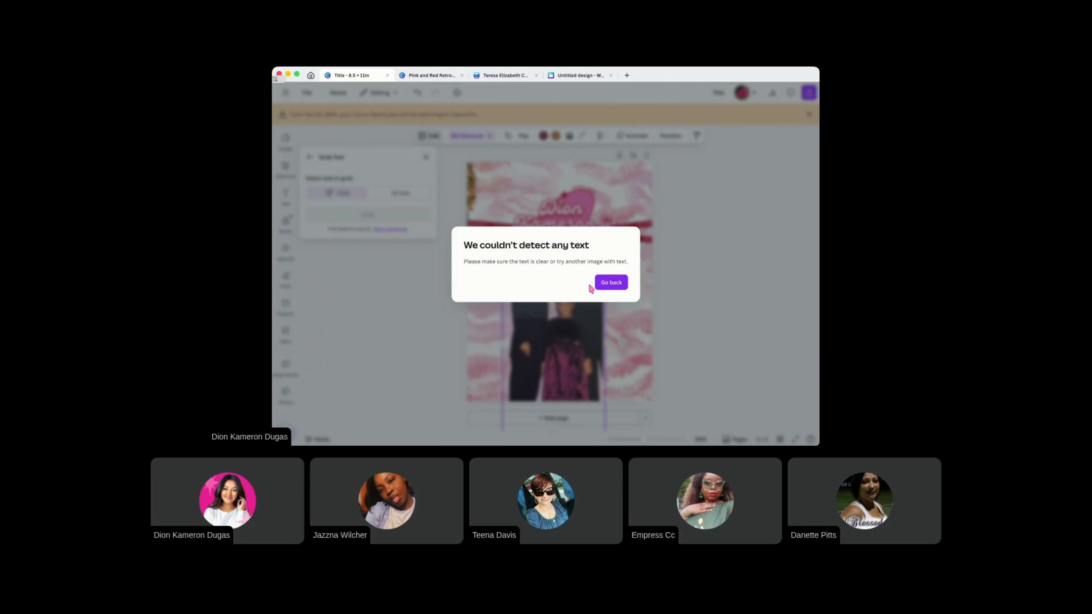
click(609, 283)
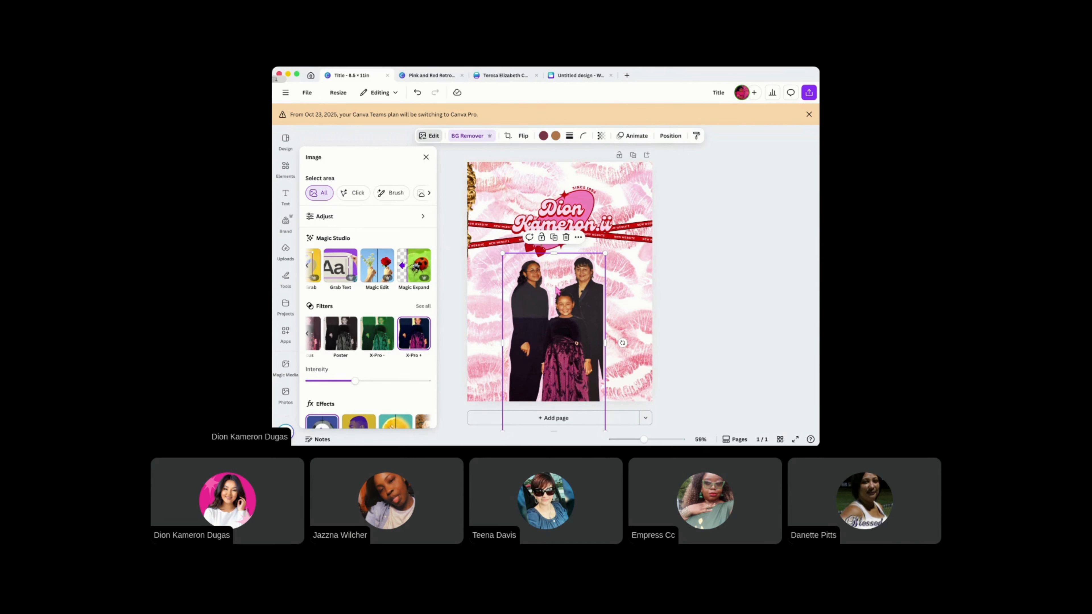
Change the color of the family photo's Outline shadow to hot pink #FF1EA6
scroll(338, 282, down, 3)
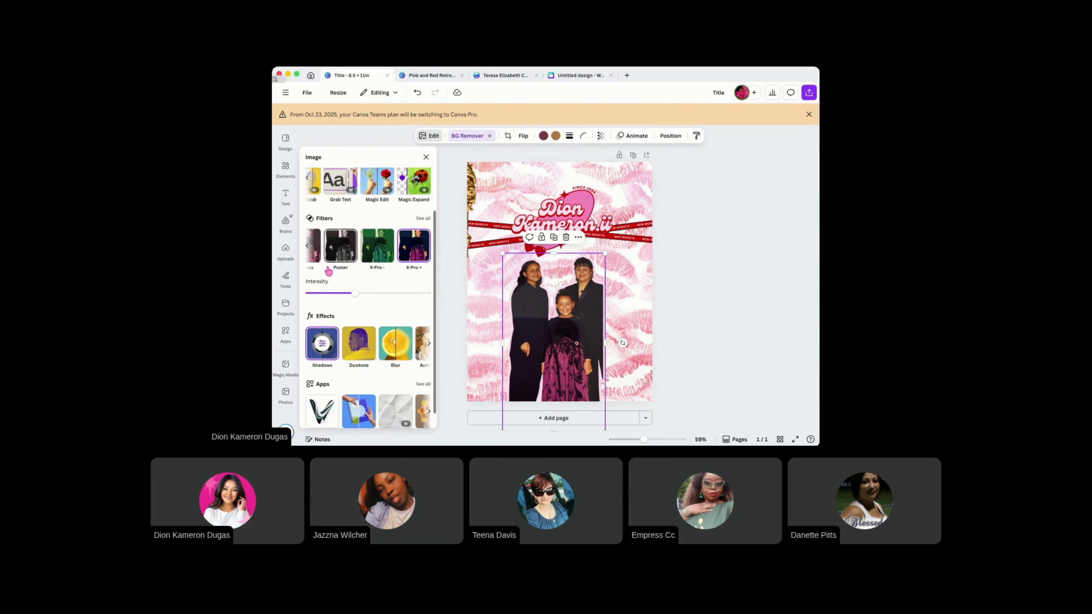
scroll(342, 274, down, 1)
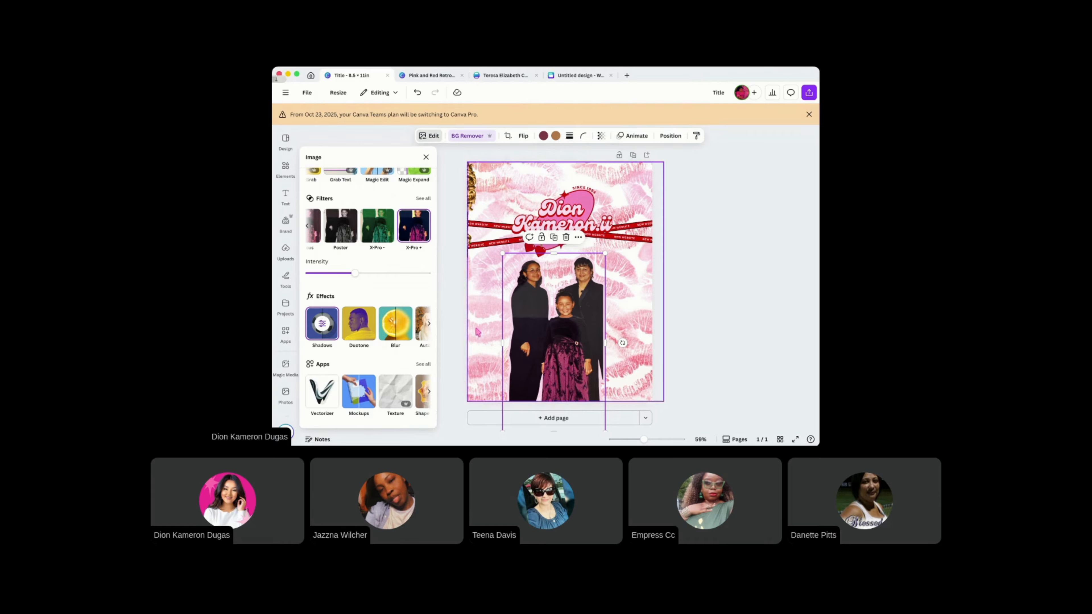
click(326, 326)
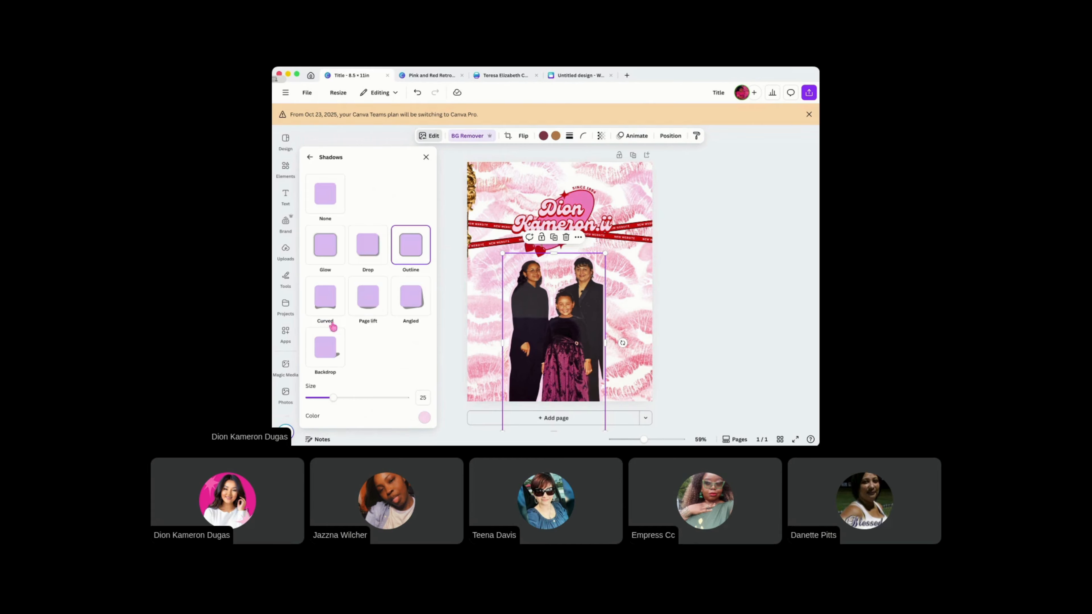
scroll(378, 327, down, 1)
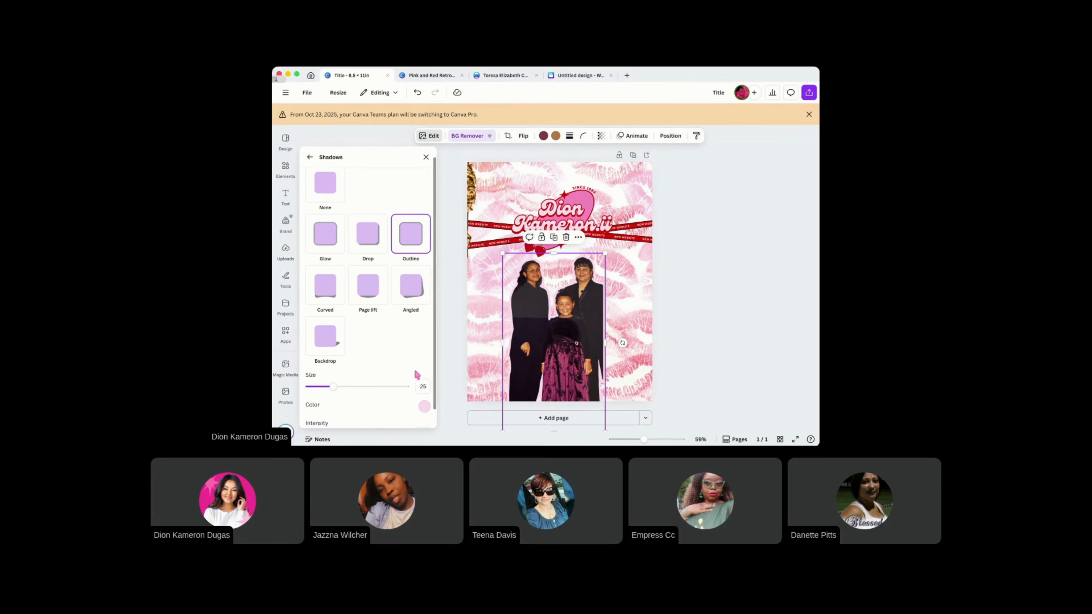
click(423, 407)
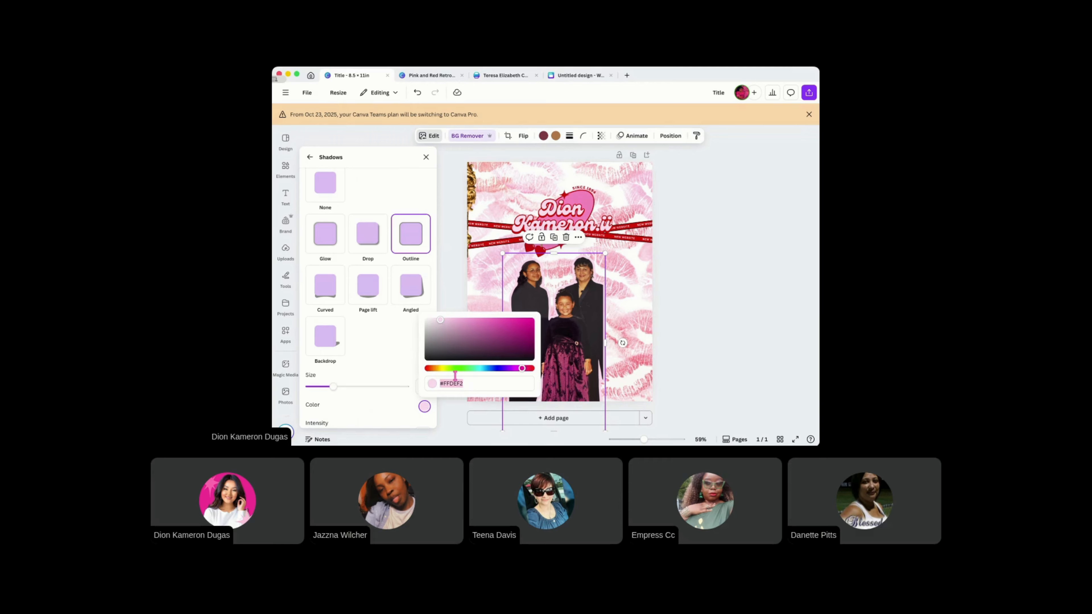
click(459, 337)
drag(461, 336, 522, 321)
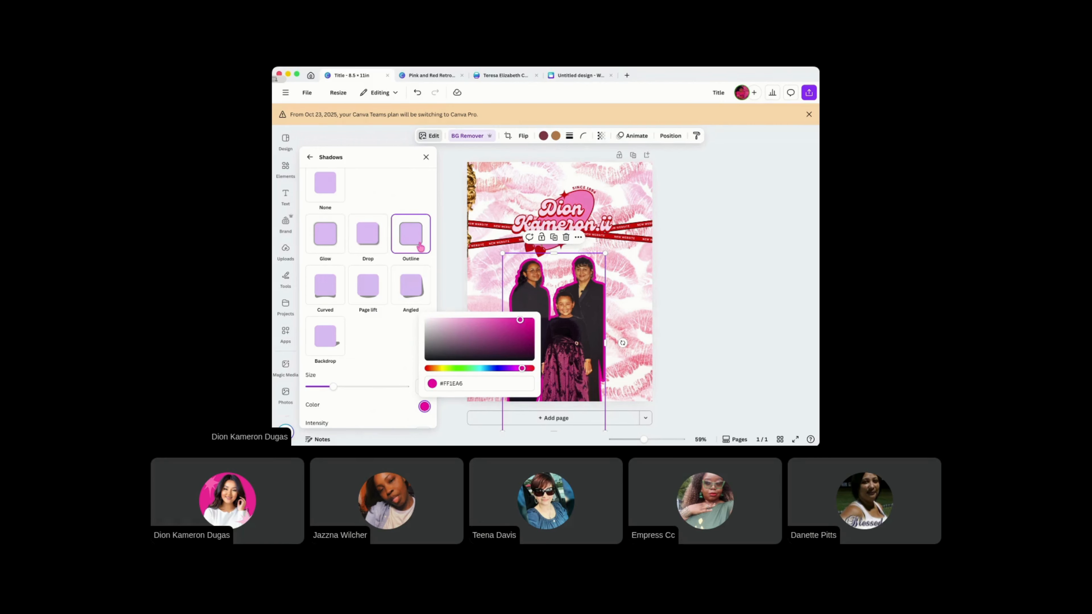
Try the Glow, Drop and Curved shadow styles on the family photo and settle on the Backdrop shadow
click(340, 244)
click(359, 246)
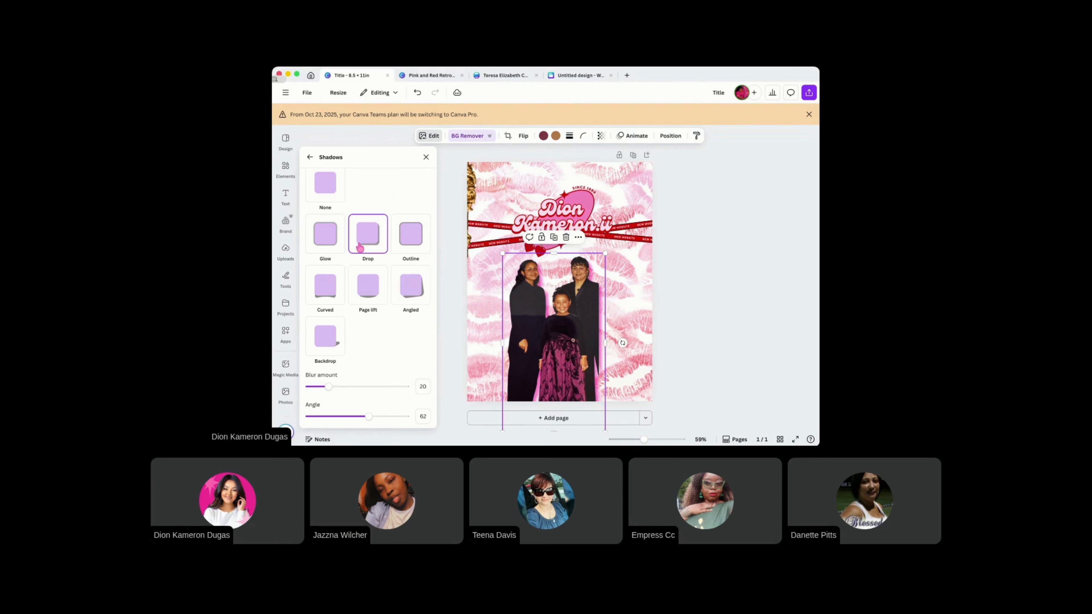
click(335, 283)
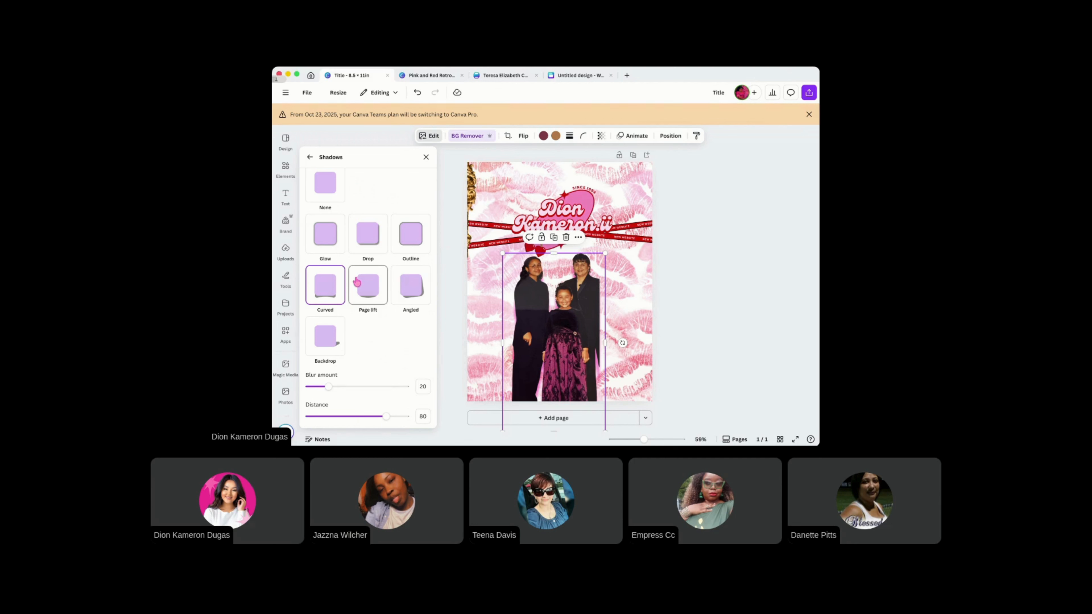
click(338, 343)
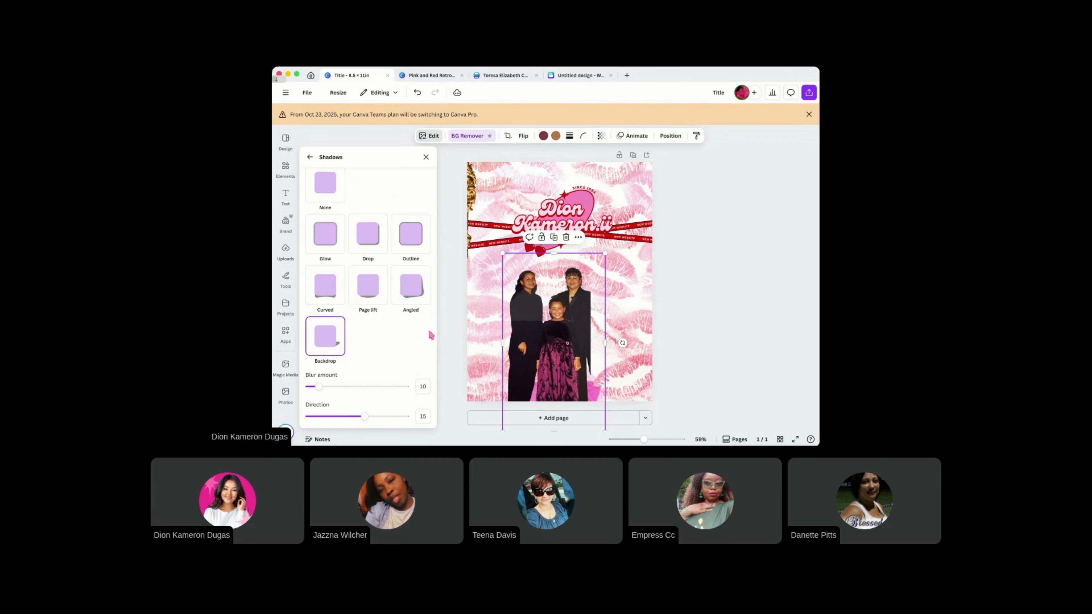
scroll(517, 263, down, 1)
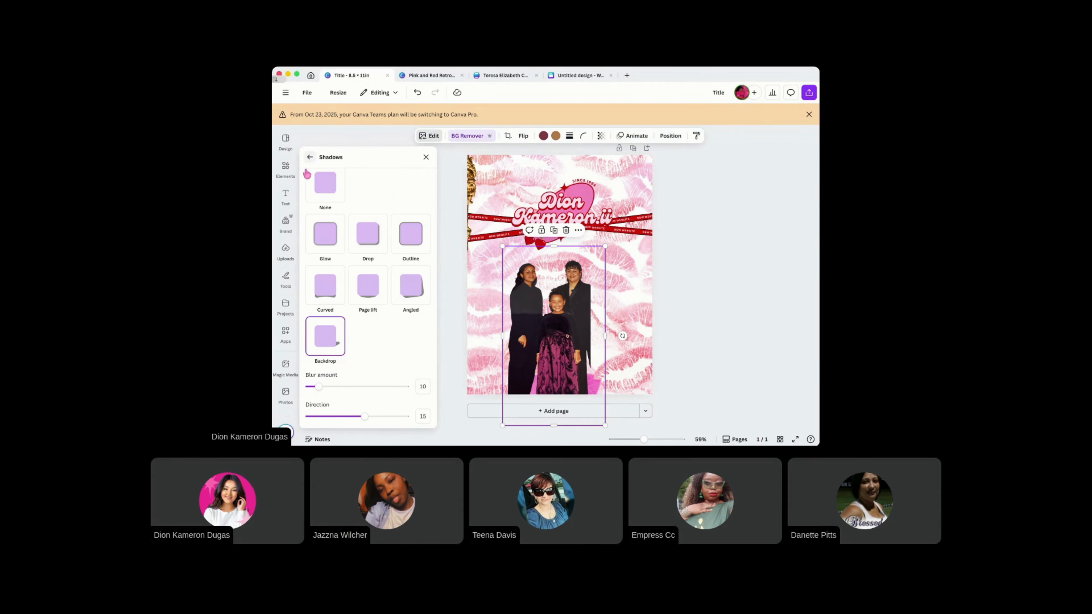
click(309, 158)
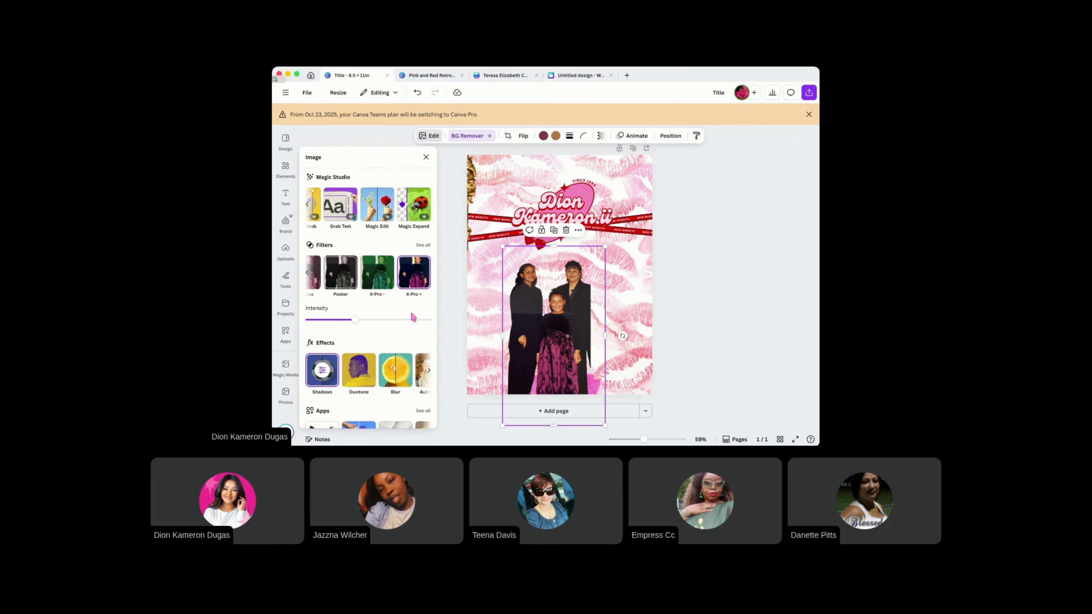
Blur the family photo's bottom edge with the blur brush, redoing the stroke at intensity 36
scroll(412, 318, down, 2)
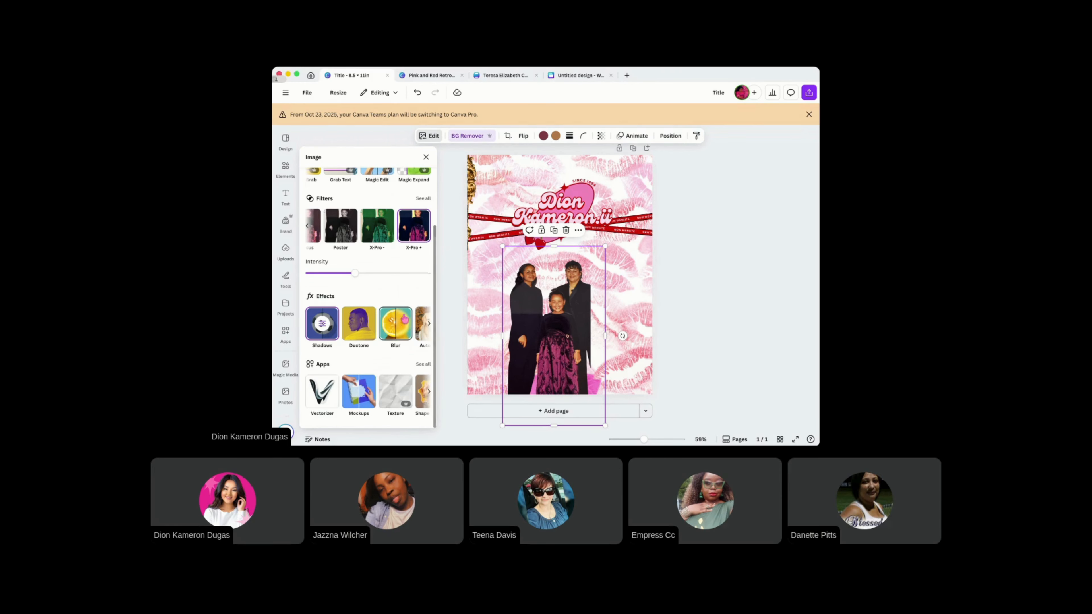
click(408, 331)
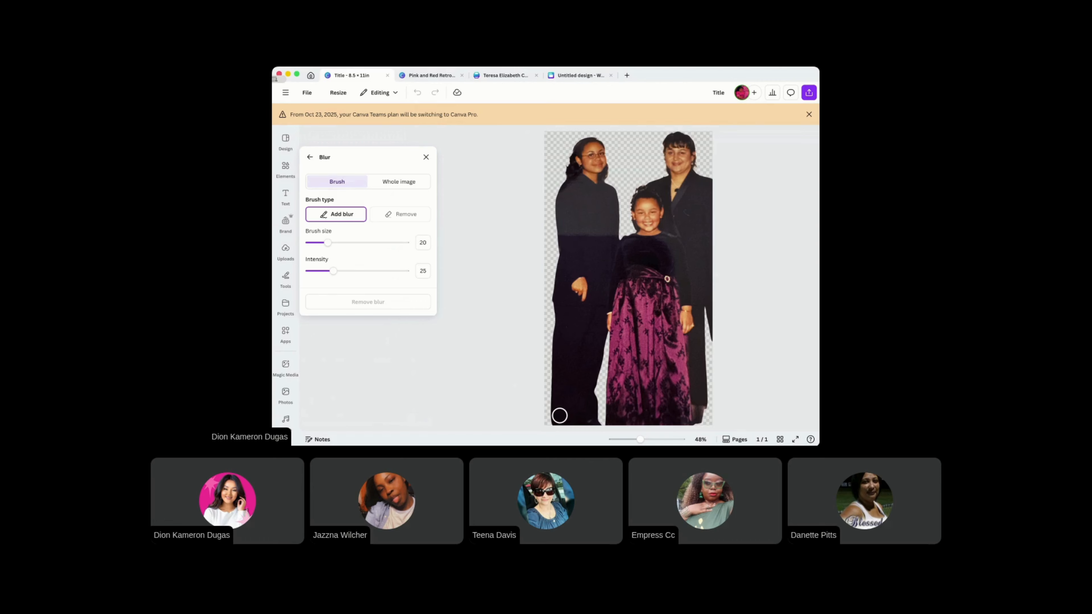
drag(550, 422, 710, 422)
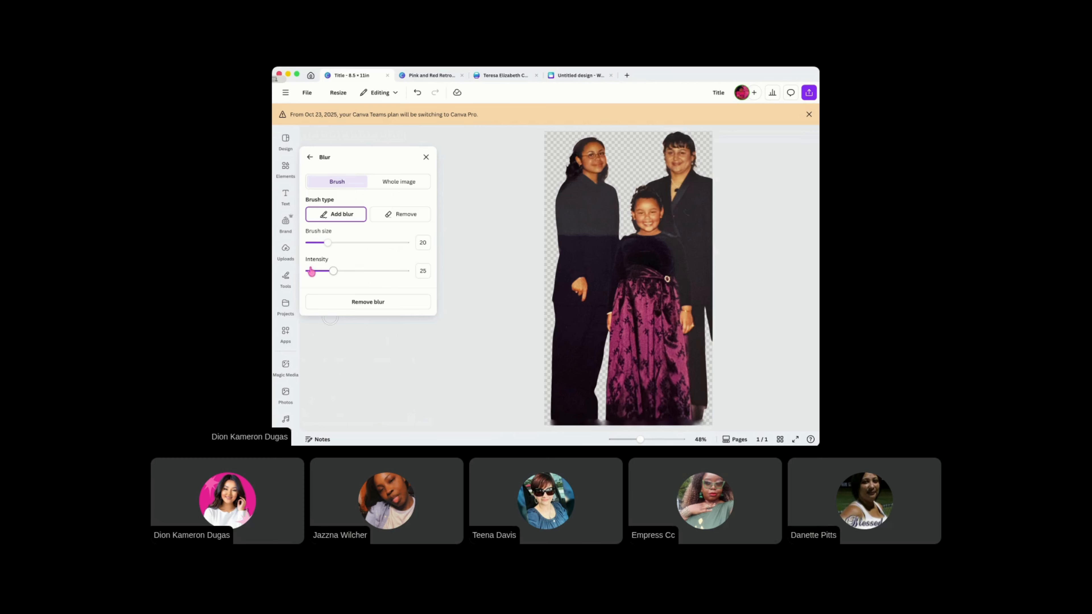
mouse_move(333, 270)
mouse_down()
mouse_move(356, 272)
mouse_move(344, 272)
mouse_up()
click(336, 302)
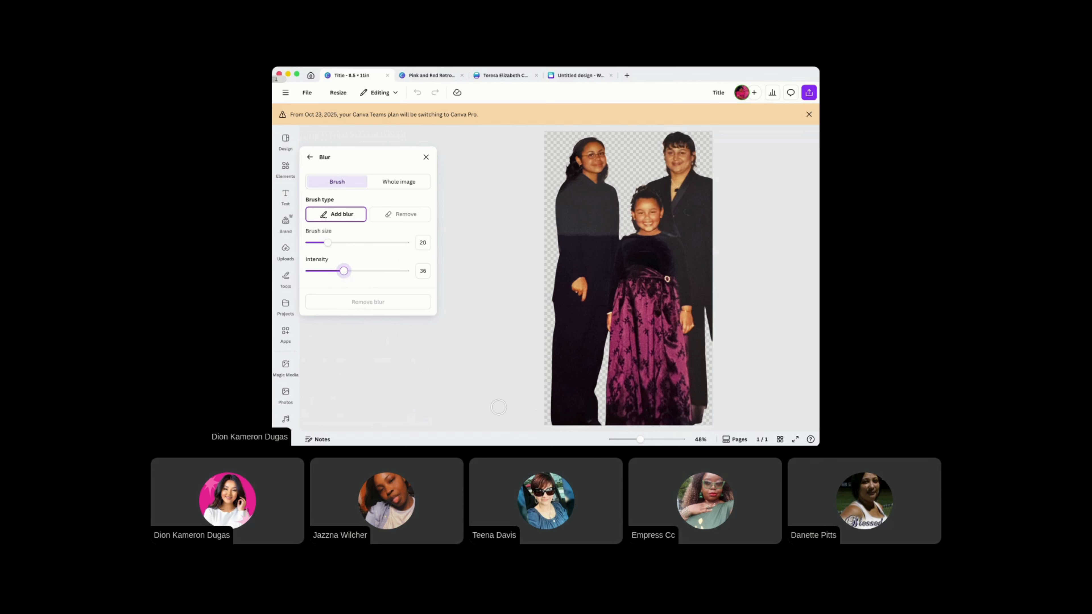
mouse_move(549, 423)
mouse_down()
mouse_move(712, 426)
mouse_move(557, 424)
mouse_up()
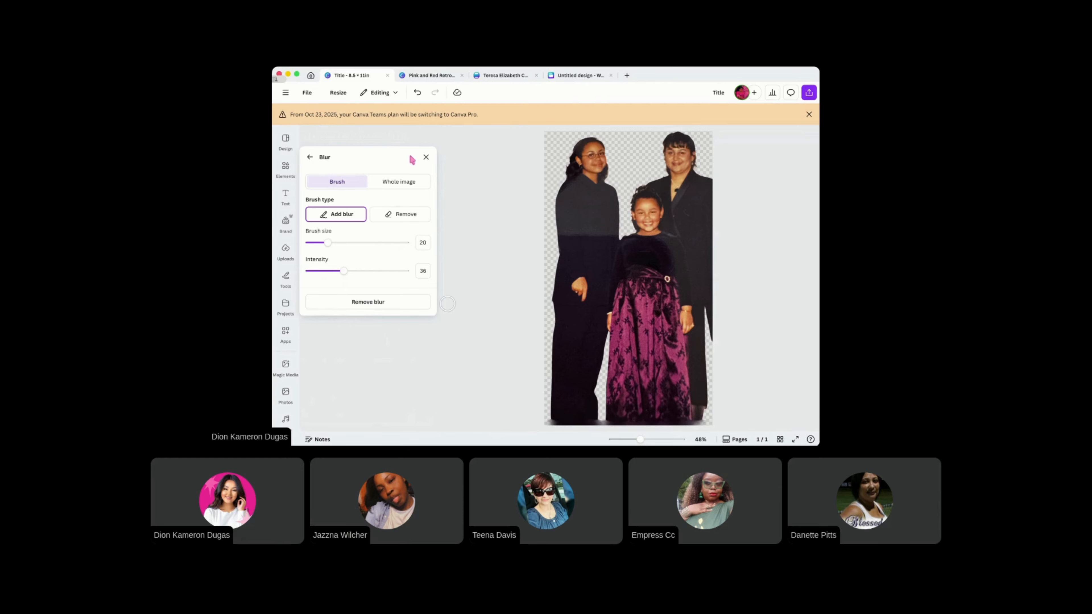
click(426, 157)
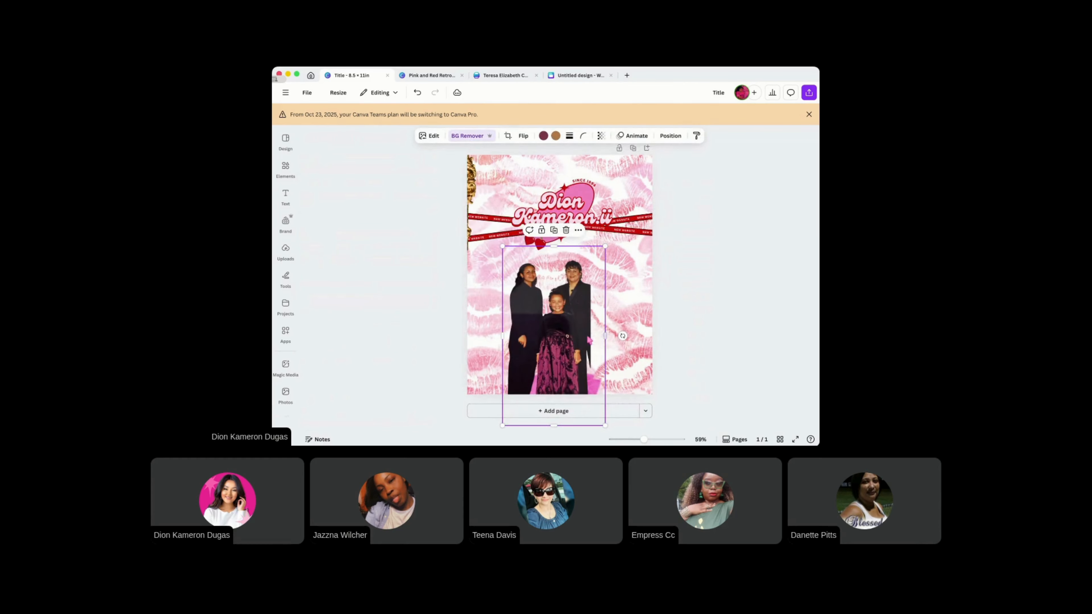
drag(590, 341, 588, 282)
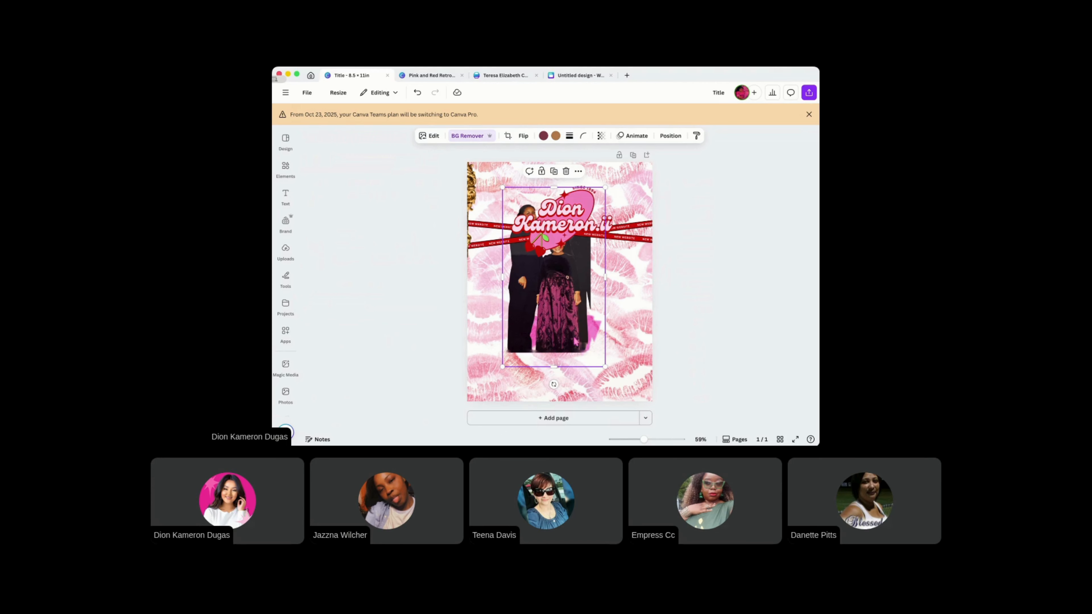
drag(575, 341, 572, 356)
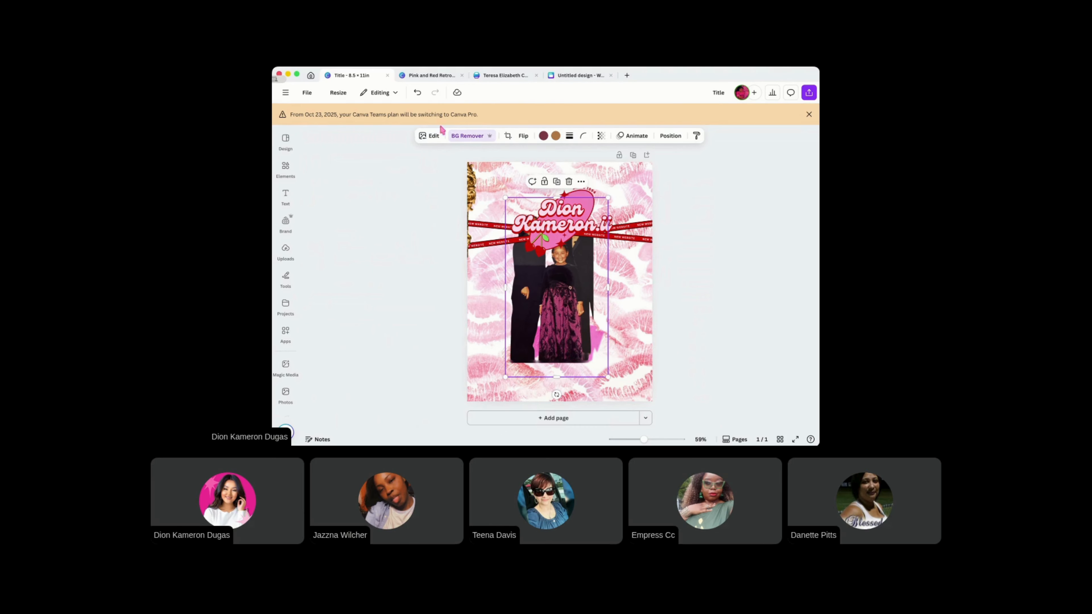
click(417, 94)
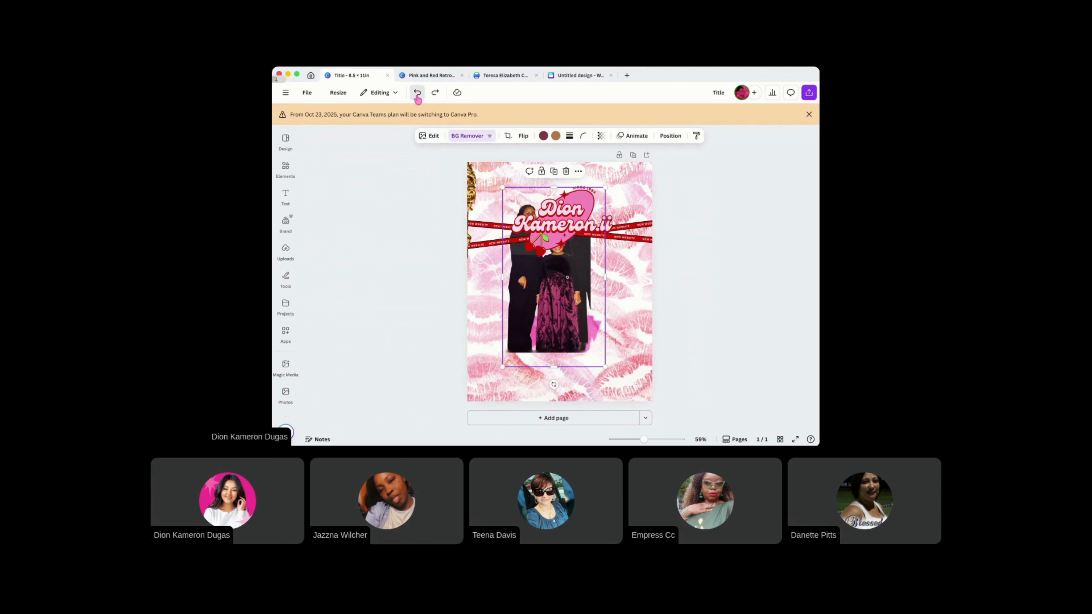
click(417, 95)
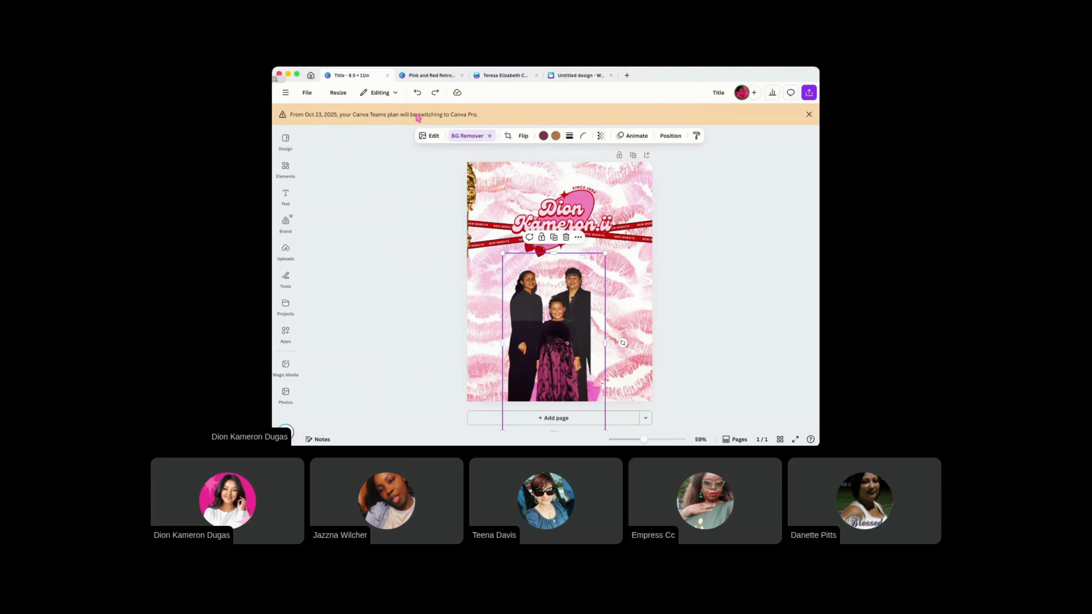
Apply the Auto Focus effect to the family photo
click(438, 147)
click(543, 368)
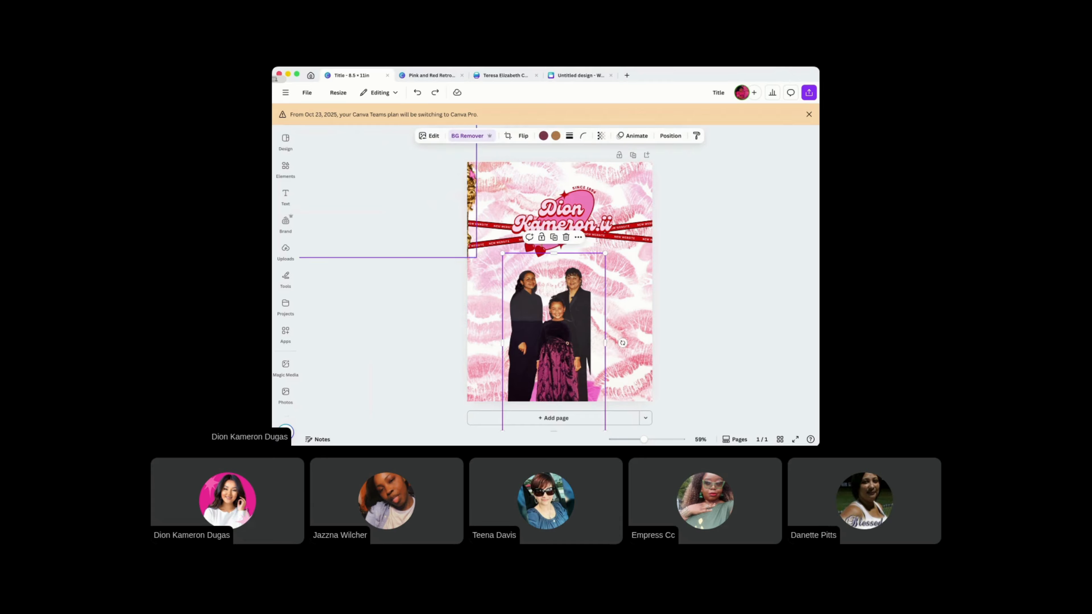
click(438, 136)
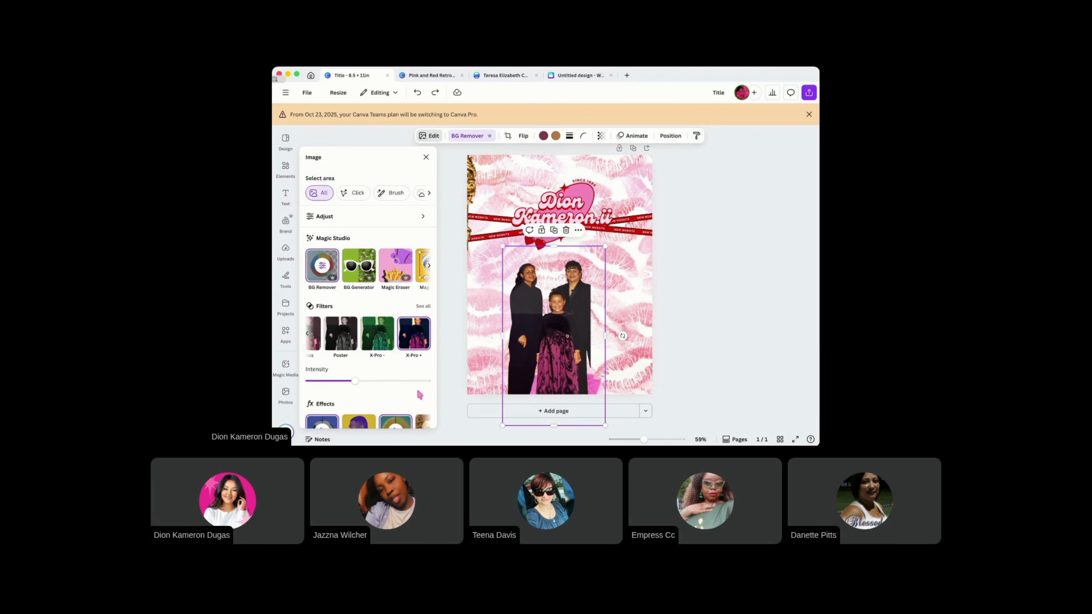
scroll(377, 372, down, 3)
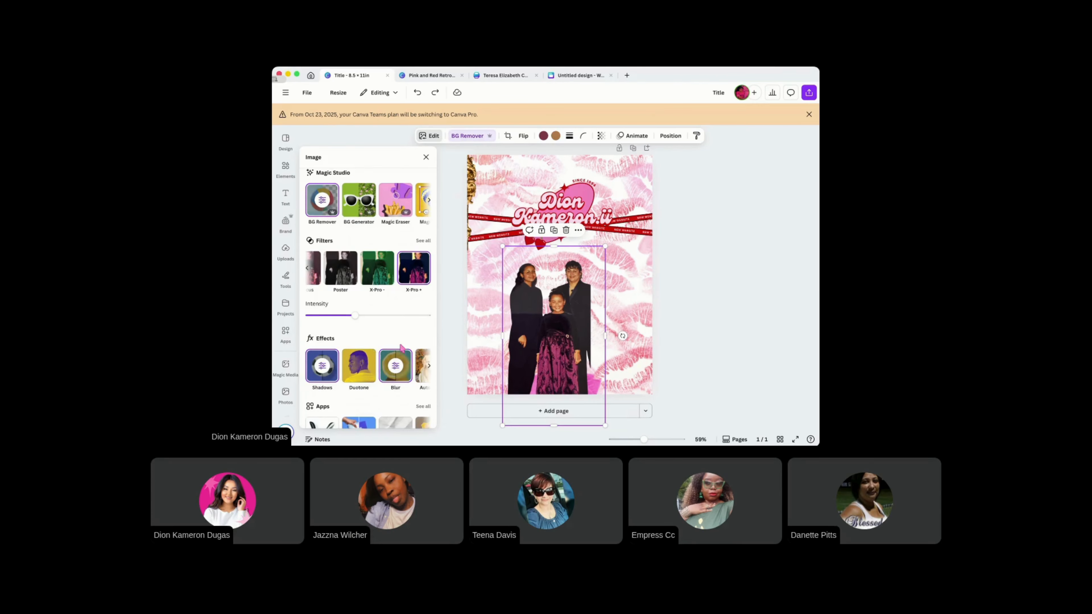
click(429, 366)
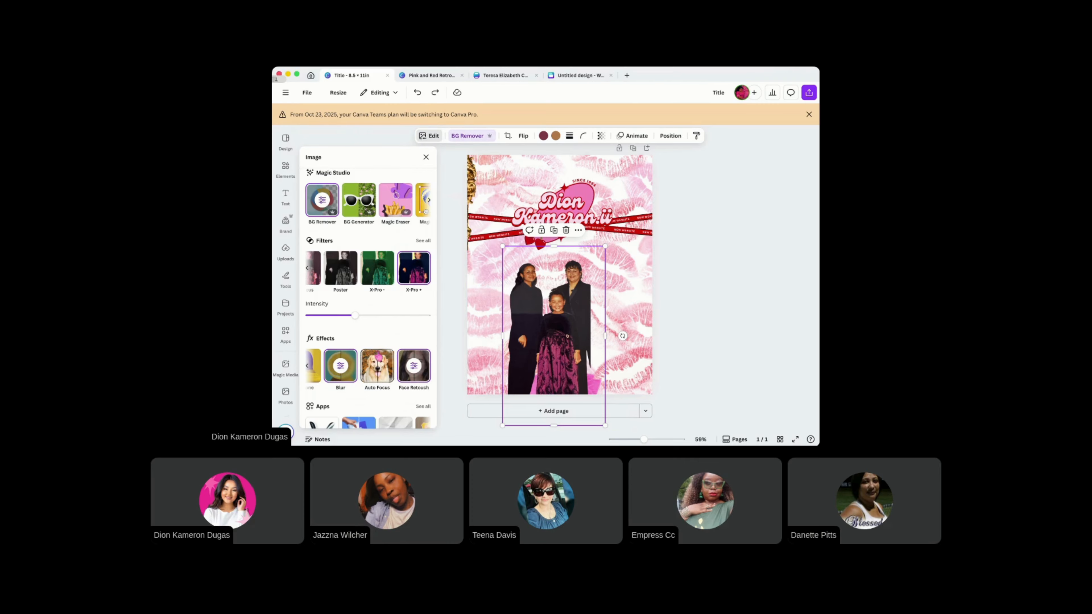
click(380, 366)
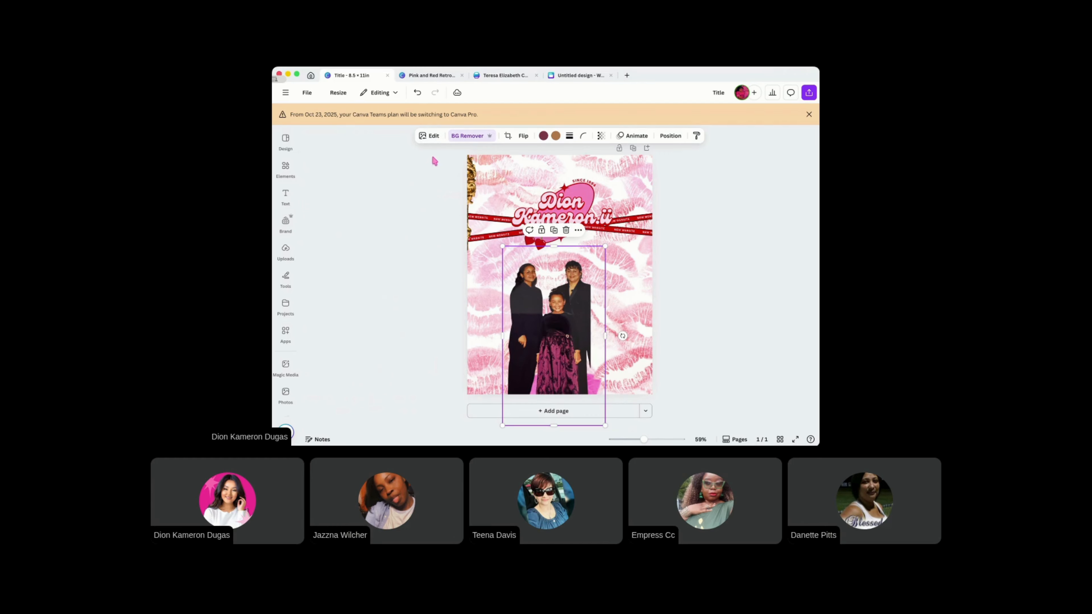
Erase the leftover dark strip below the right-hand coat in the family photo with a smaller Background Remover brush
click(455, 140)
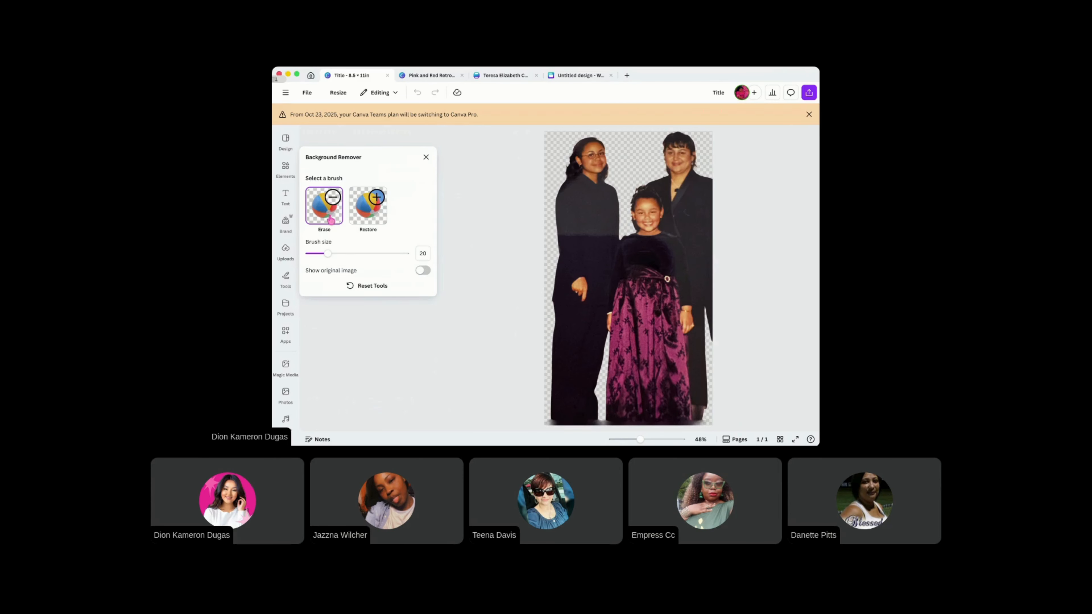
drag(328, 254, 315, 254)
click(427, 158)
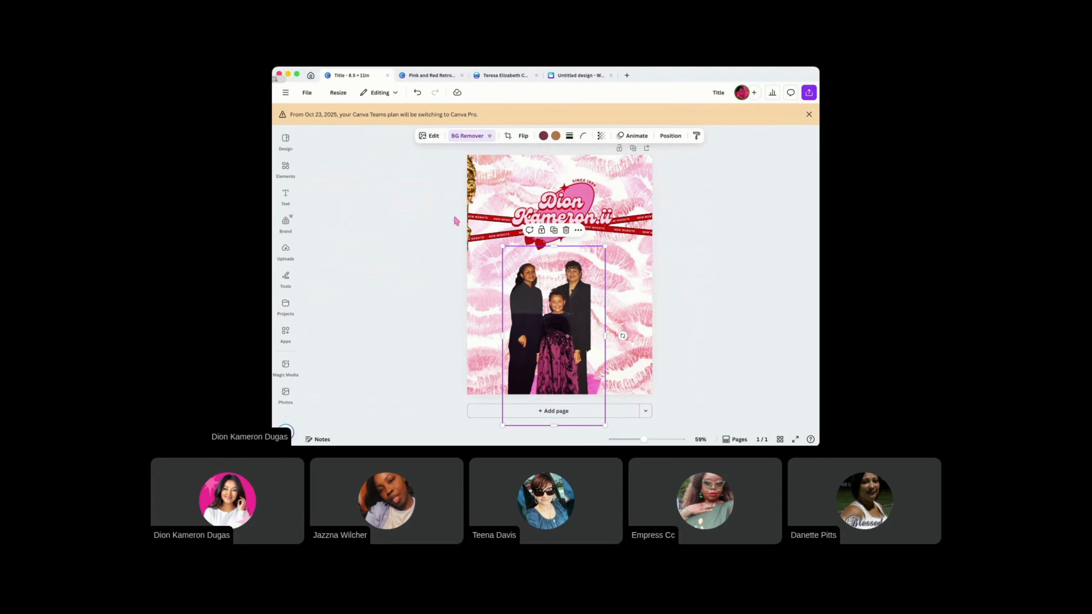
Place the family photo on the first white mug in the Popular mockups
click(435, 137)
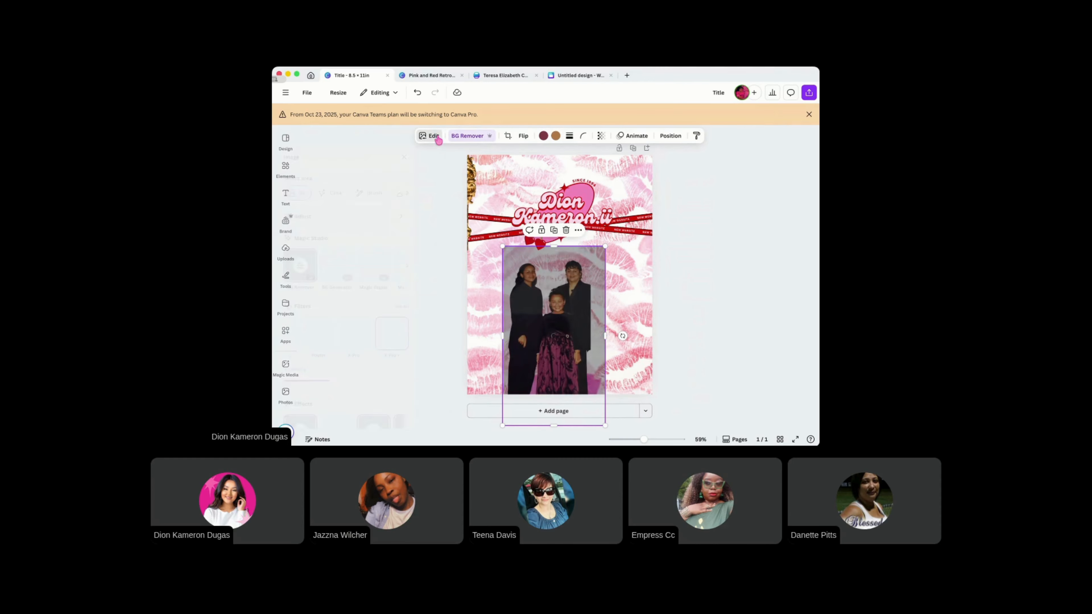
scroll(369, 214, down, 3)
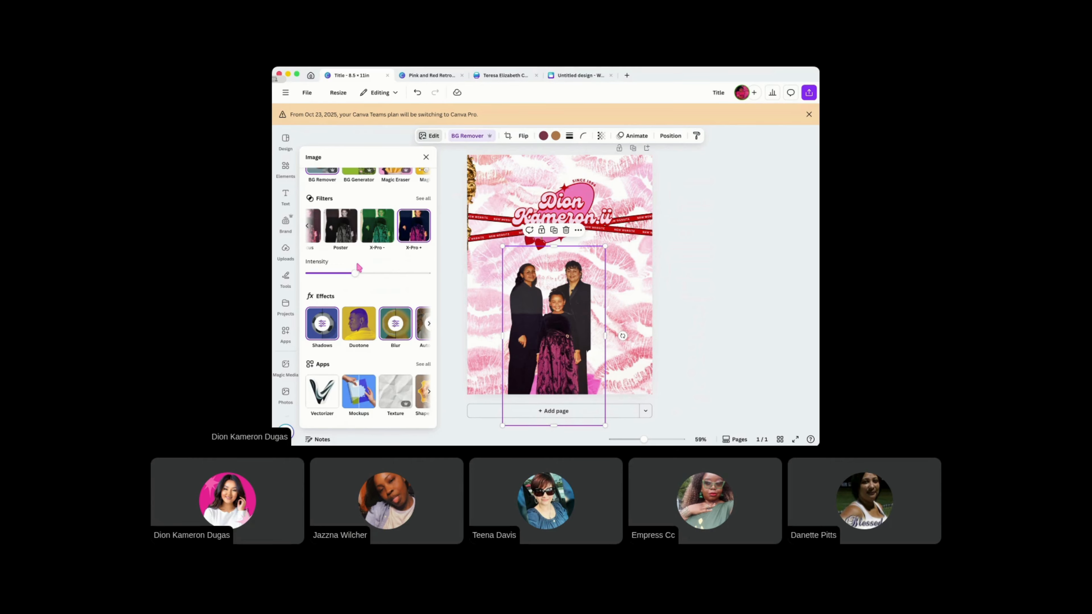
click(346, 402)
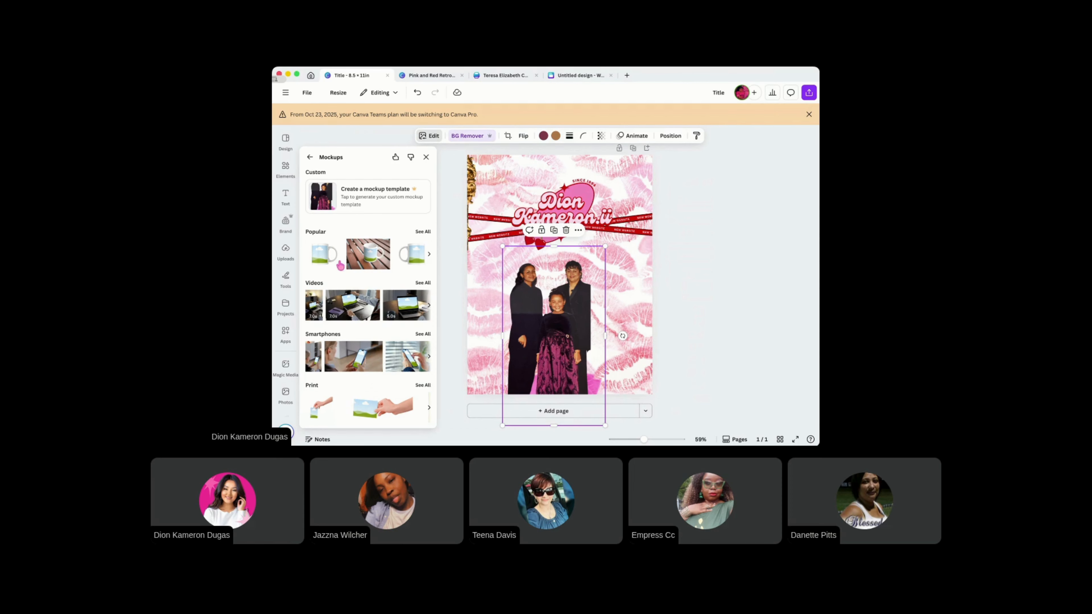
click(331, 257)
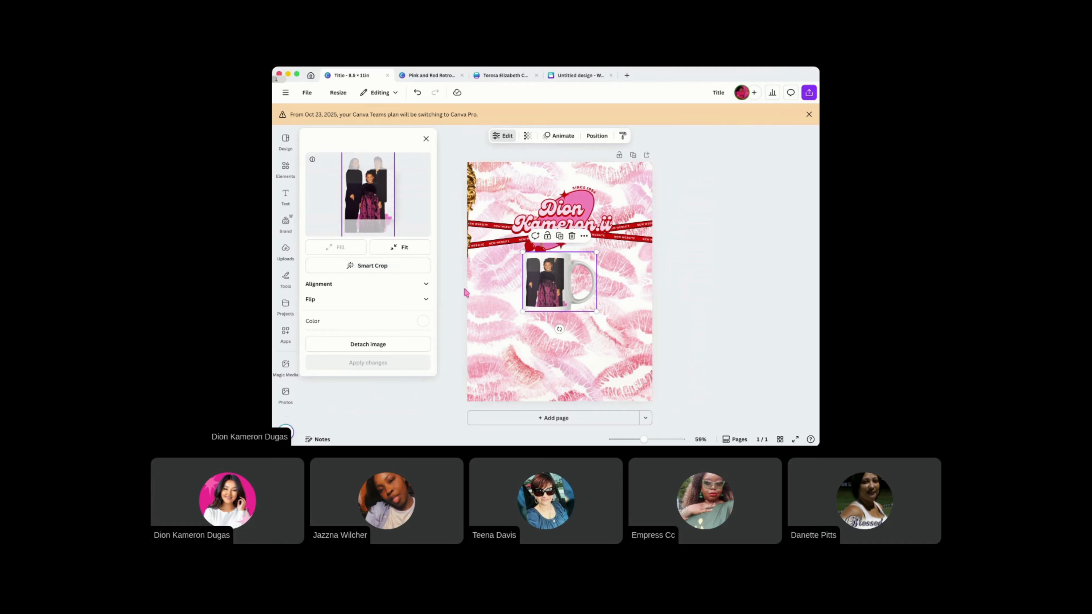
Move the mug mockup lower on the page and tilt it slightly counterclockwise
drag(536, 281, 532, 324)
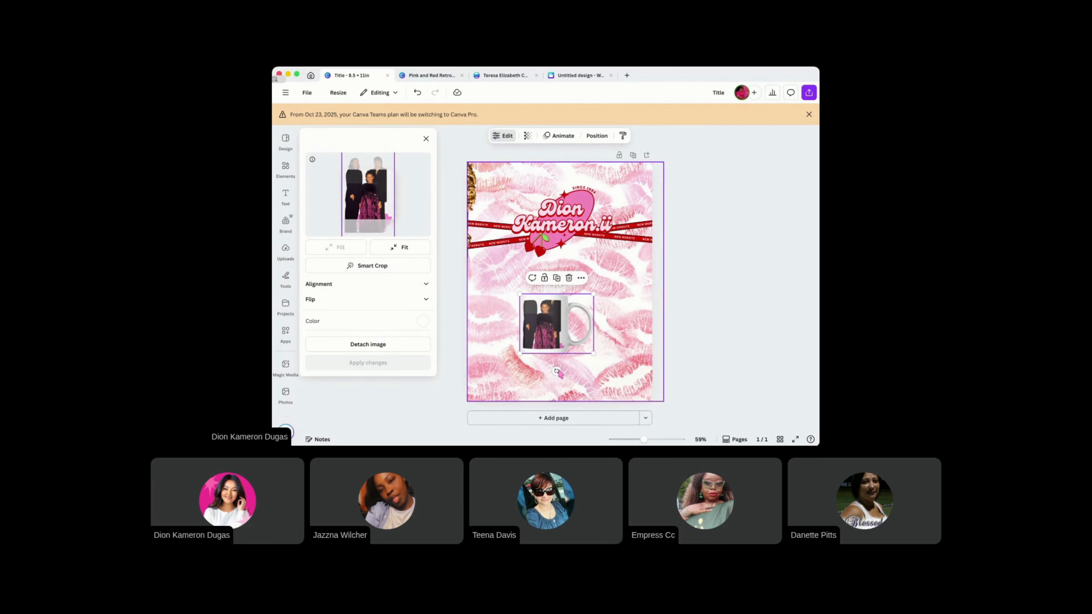
drag(555, 371, 566, 380)
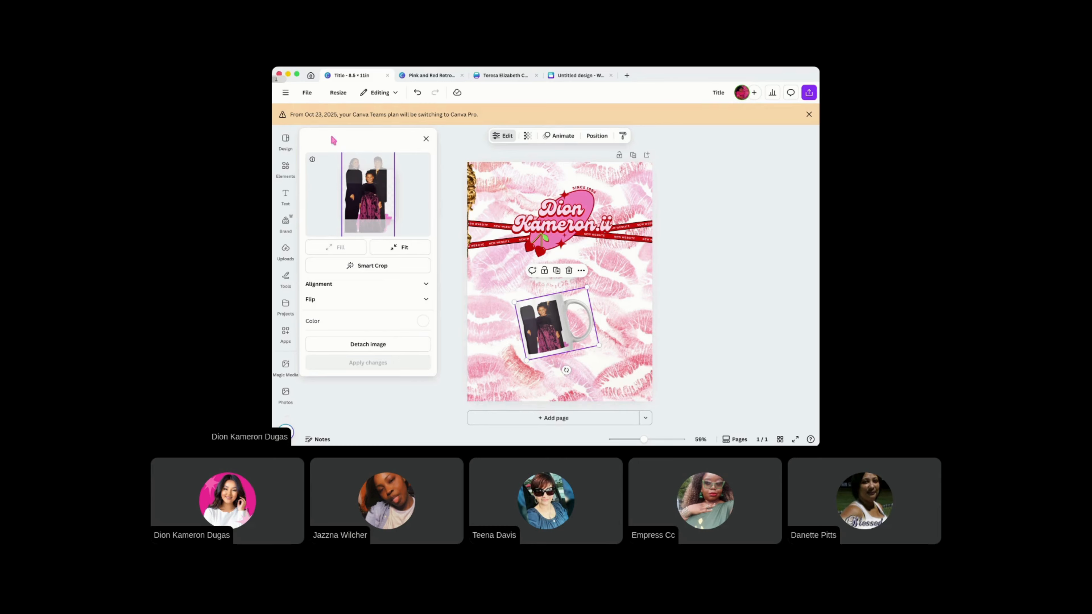
click(426, 139)
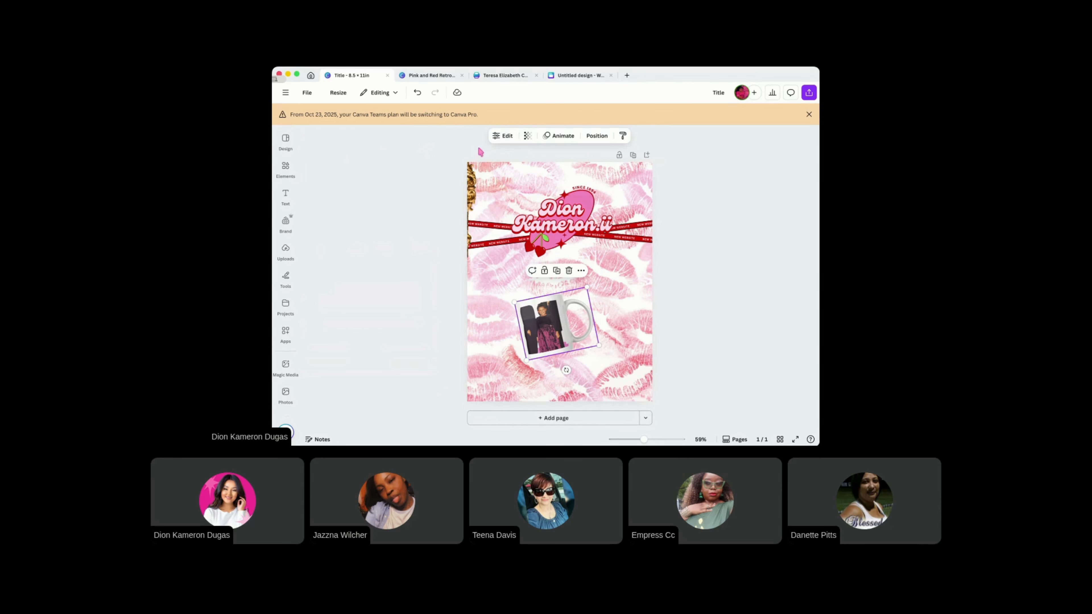
Detach the family photo from the mug mockup and place it to the right of the empty mug
click(503, 136)
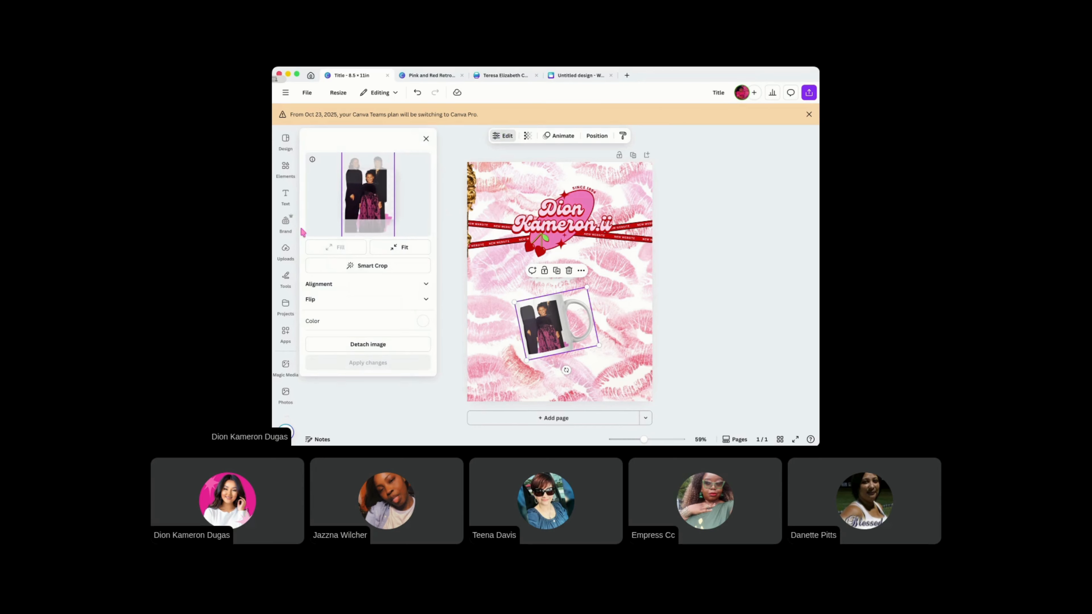
click(362, 345)
drag(573, 274, 613, 344)
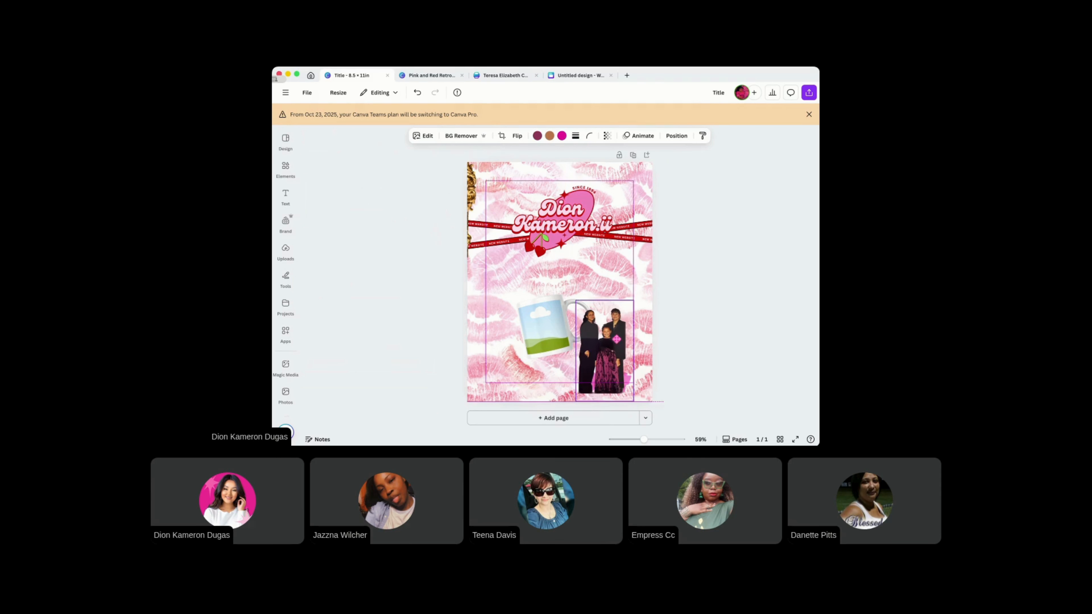
Delete the empty mug mockup and move the family photo to the center of the page below the logo
click(522, 327)
key(Delete)
drag(589, 321, 538, 303)
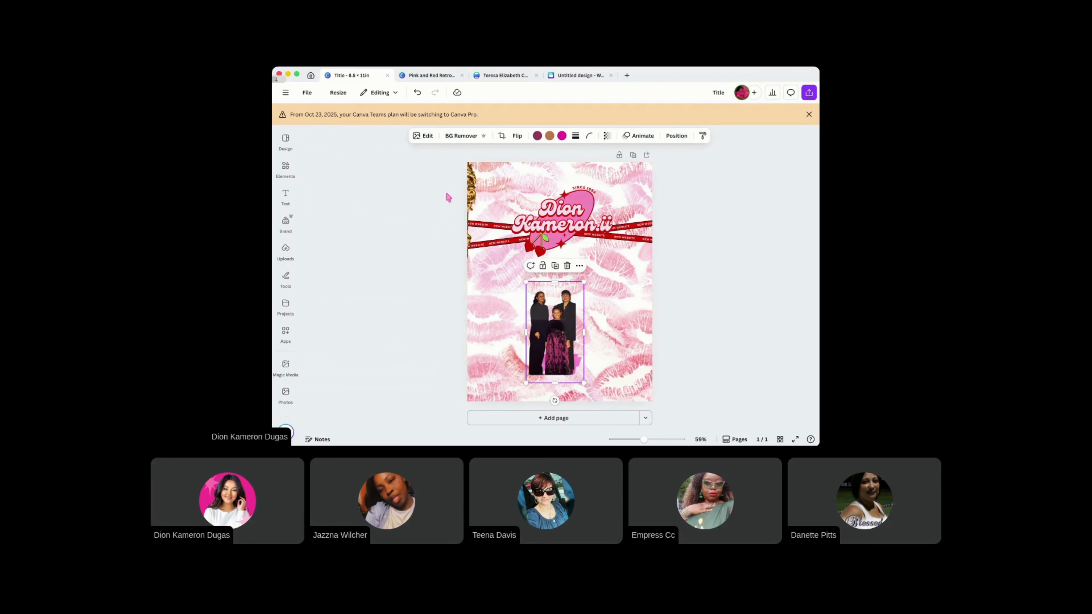
Place the family photo on the white sweatshirt of the man standing outdoors in the Popular mockups
click(425, 136)
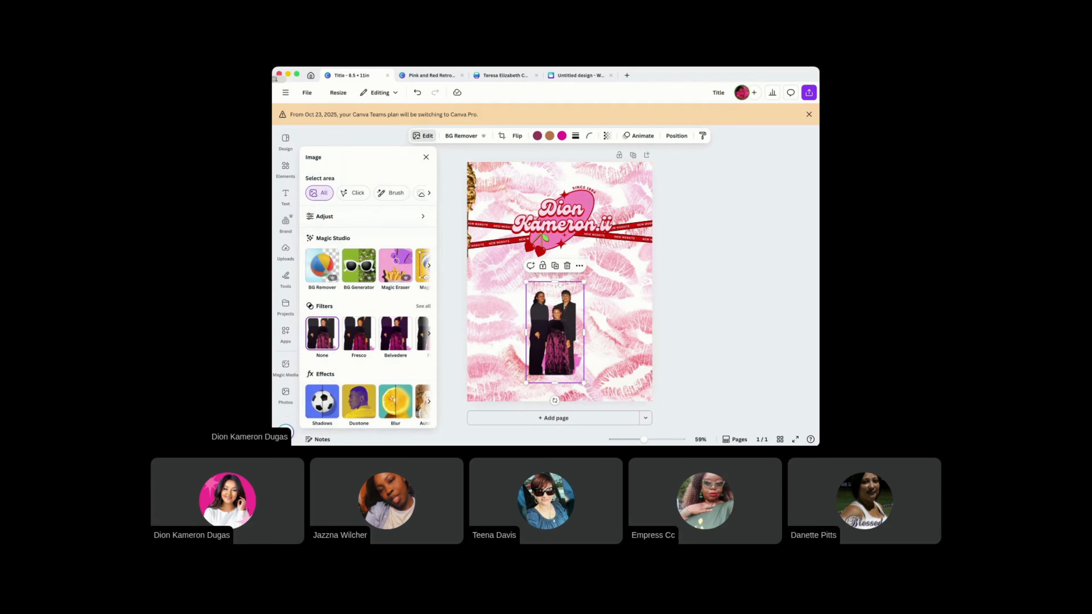
scroll(376, 391, down, 5)
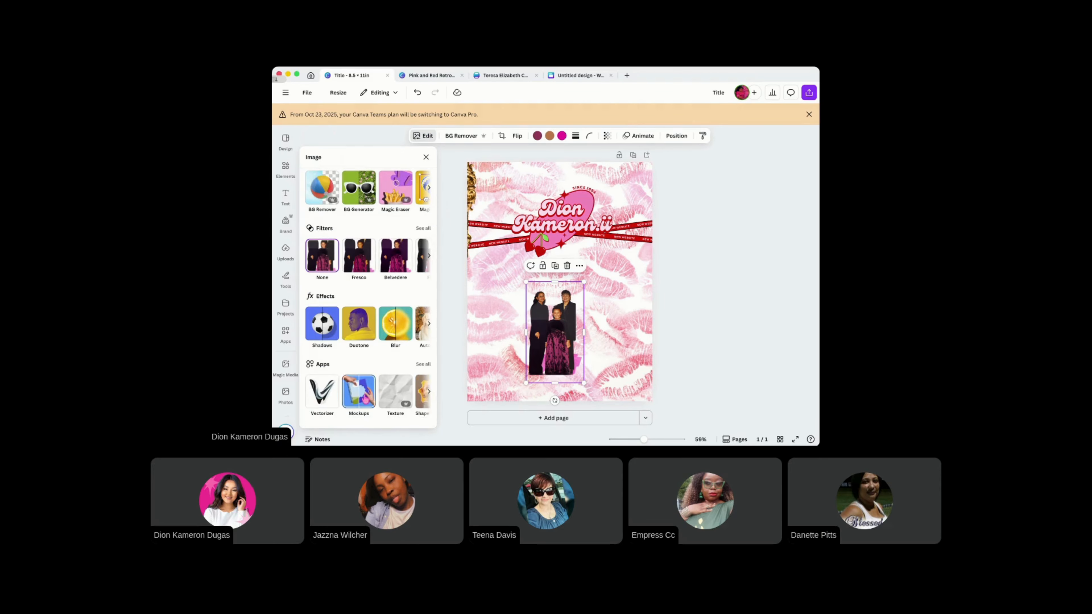
click(366, 399)
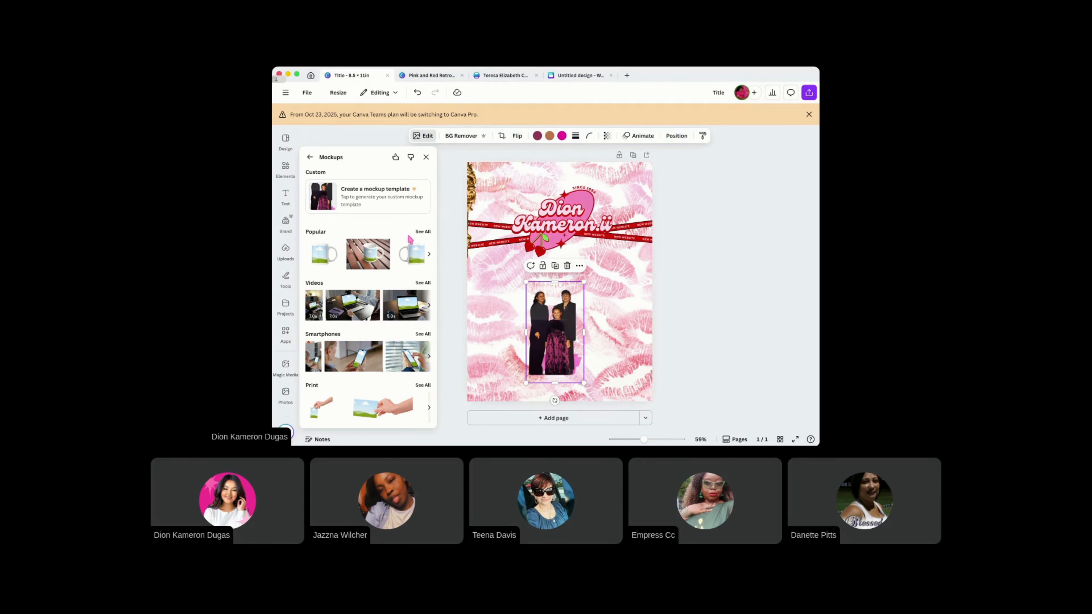
click(423, 233)
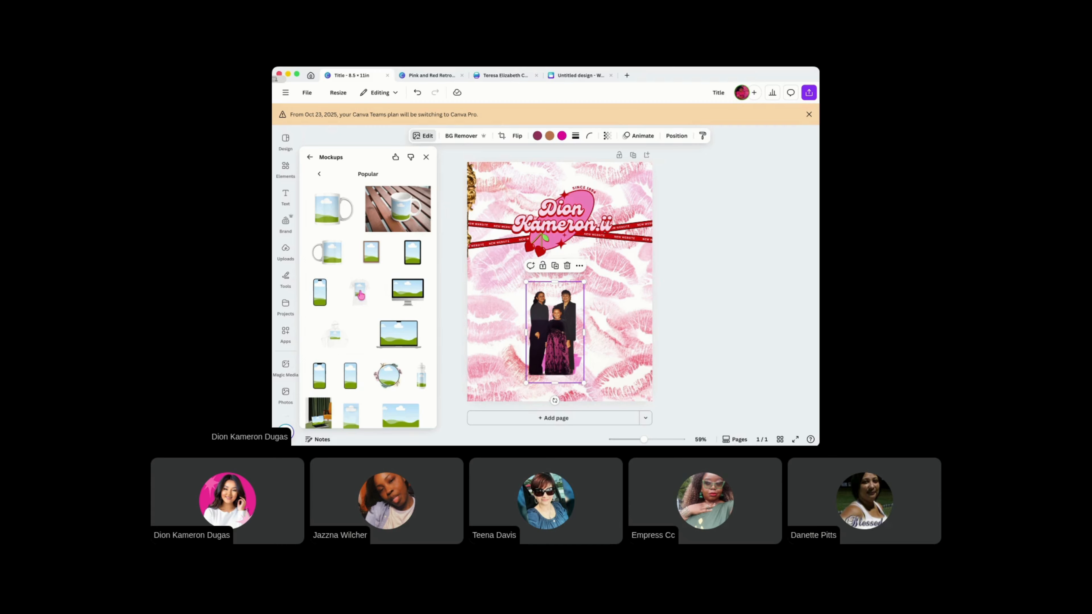
scroll(370, 301, down, 4)
scroll(382, 301, down, 5)
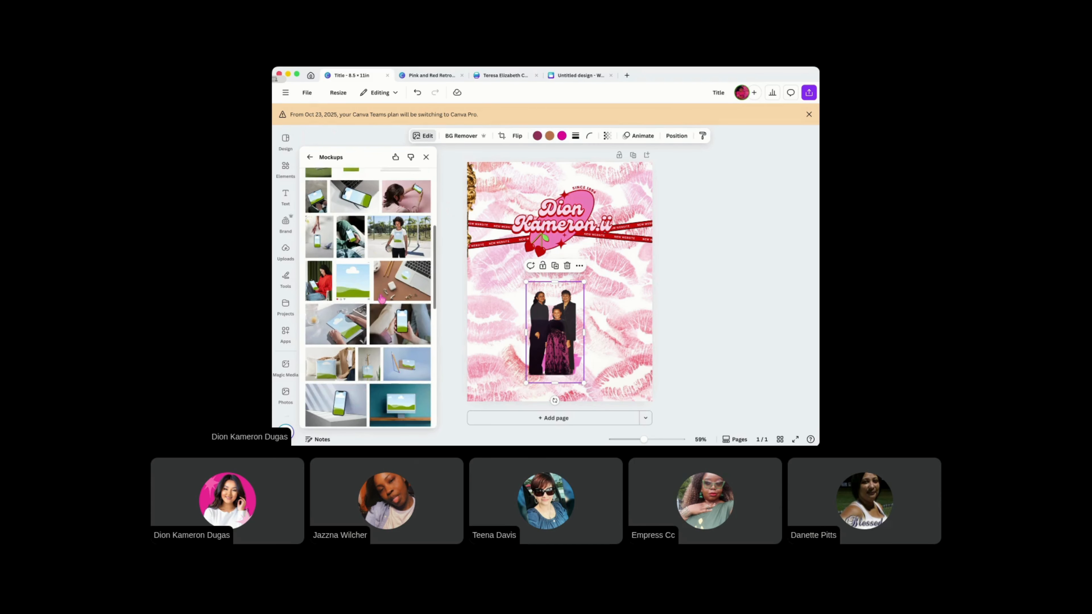
scroll(382, 299, down, 2)
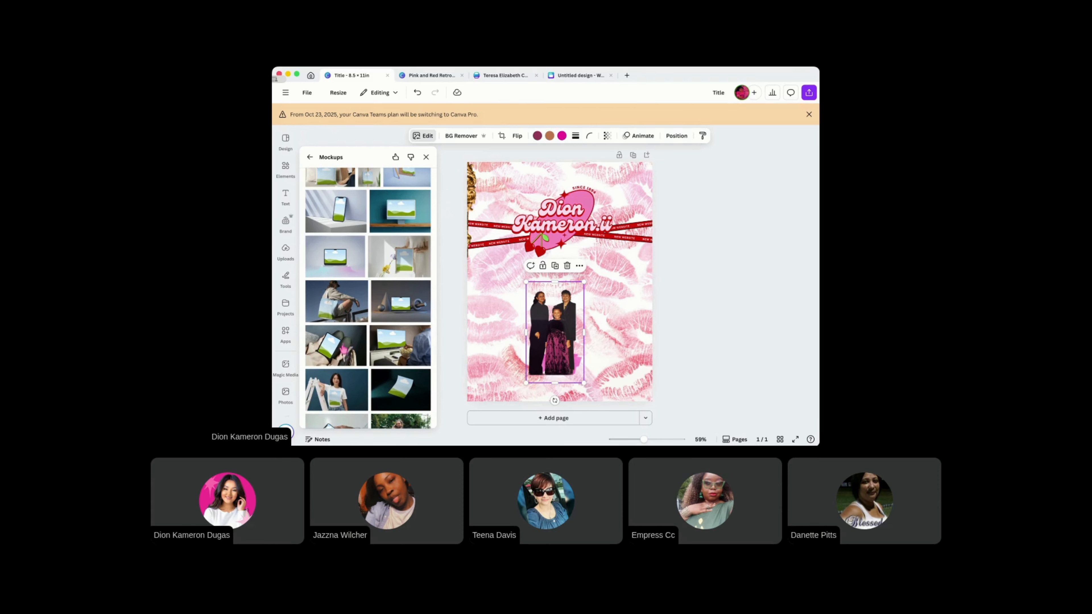
scroll(348, 330, down, 4)
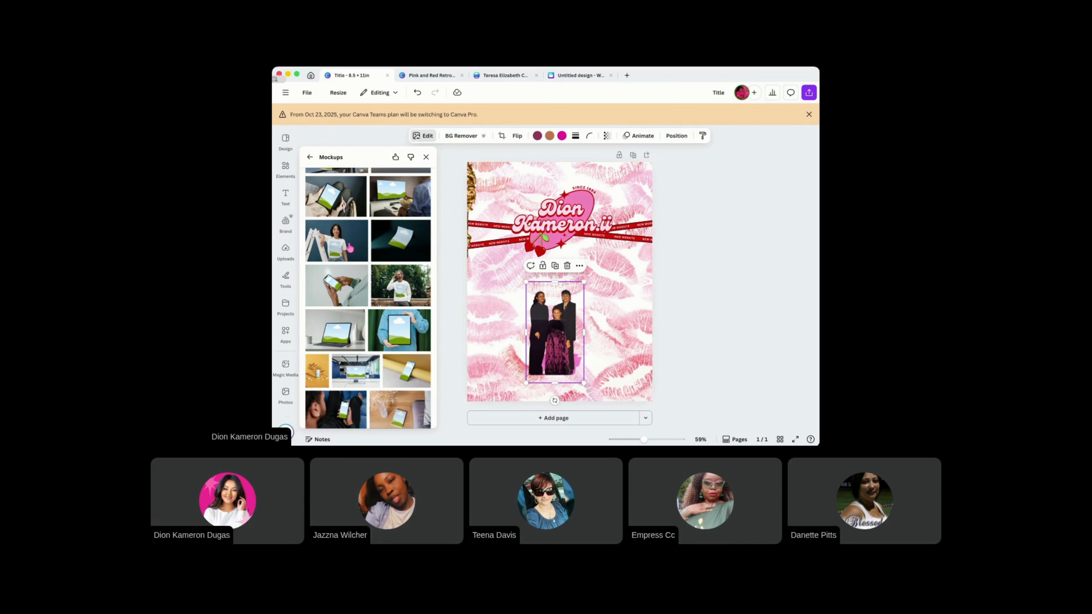
scroll(326, 298, down, 2)
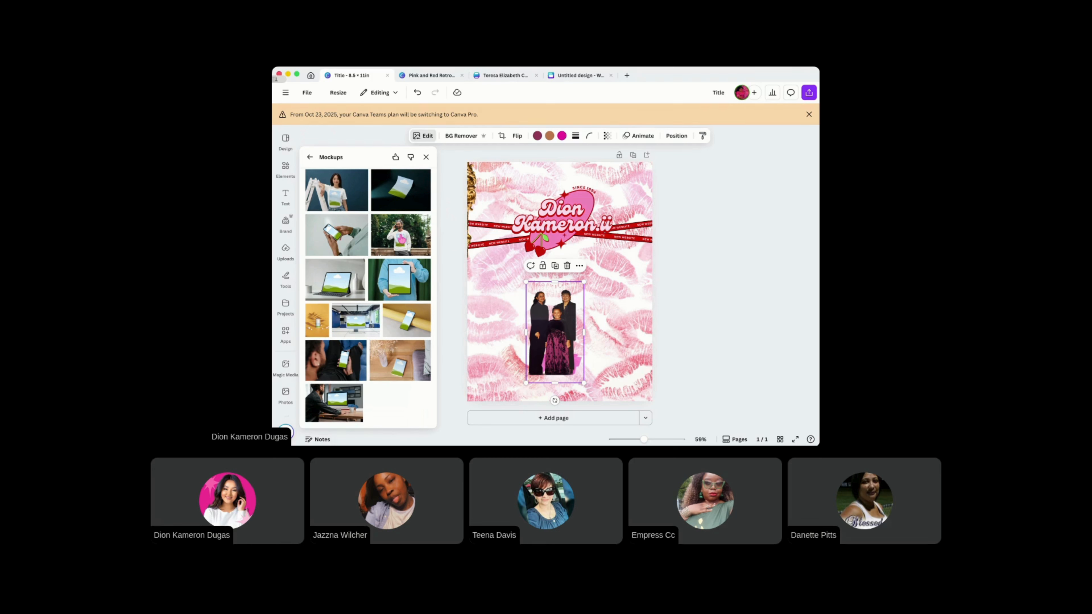
click(401, 238)
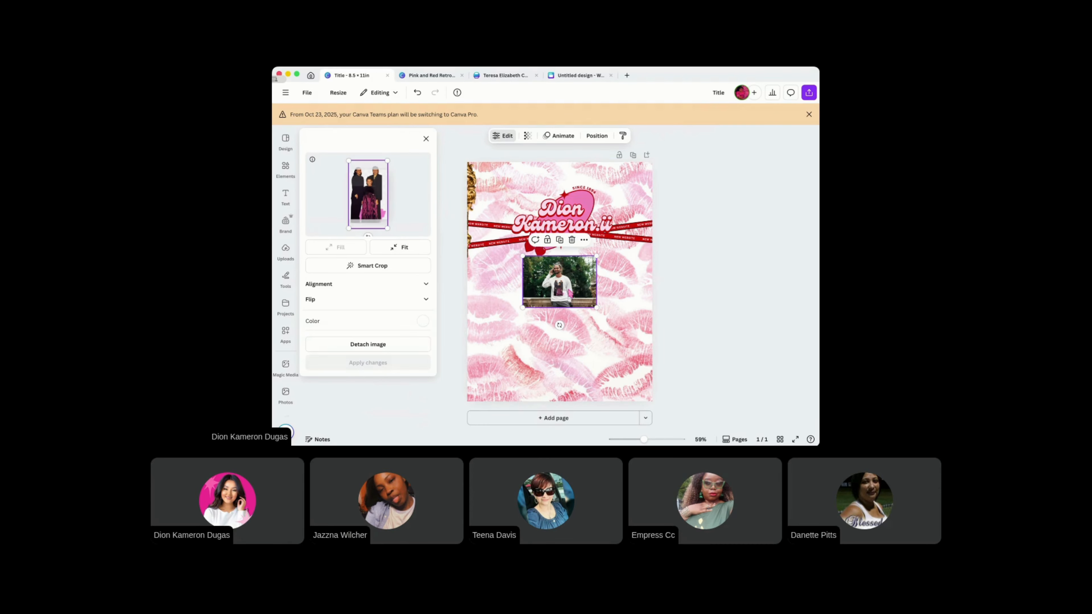
Enlarge the sweatshirt mockup to fill the lower part of the page and position it below the logo
drag(523, 306, 488, 393)
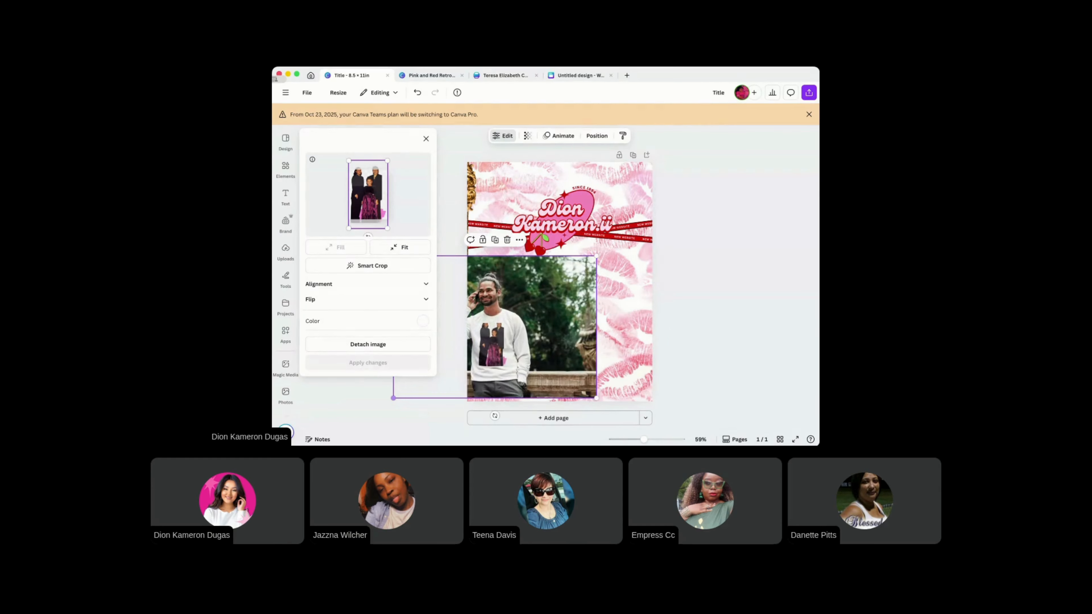
drag(520, 350, 600, 351)
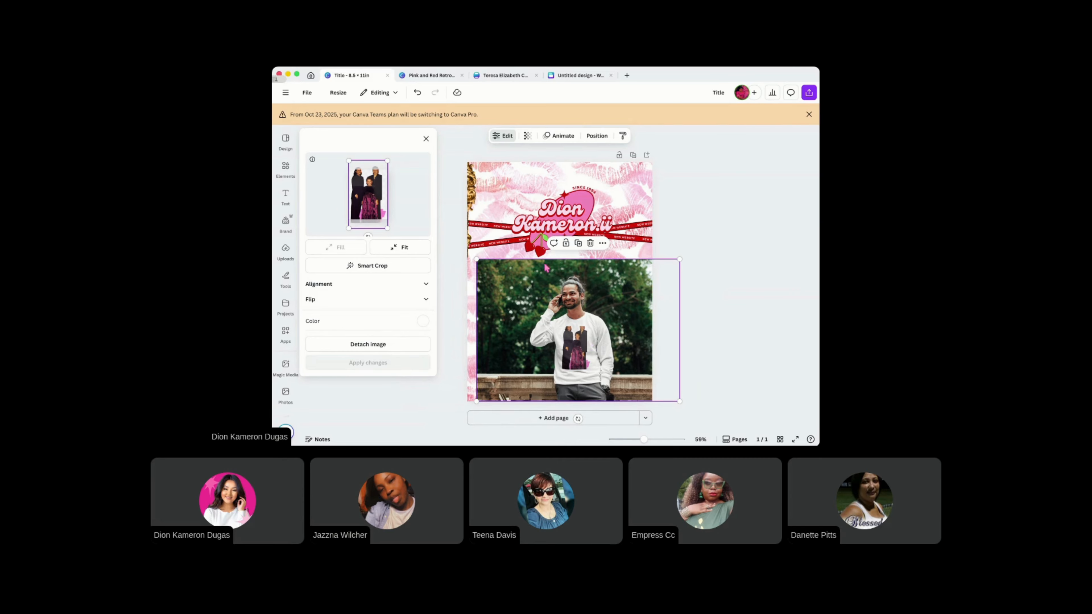
click(426, 139)
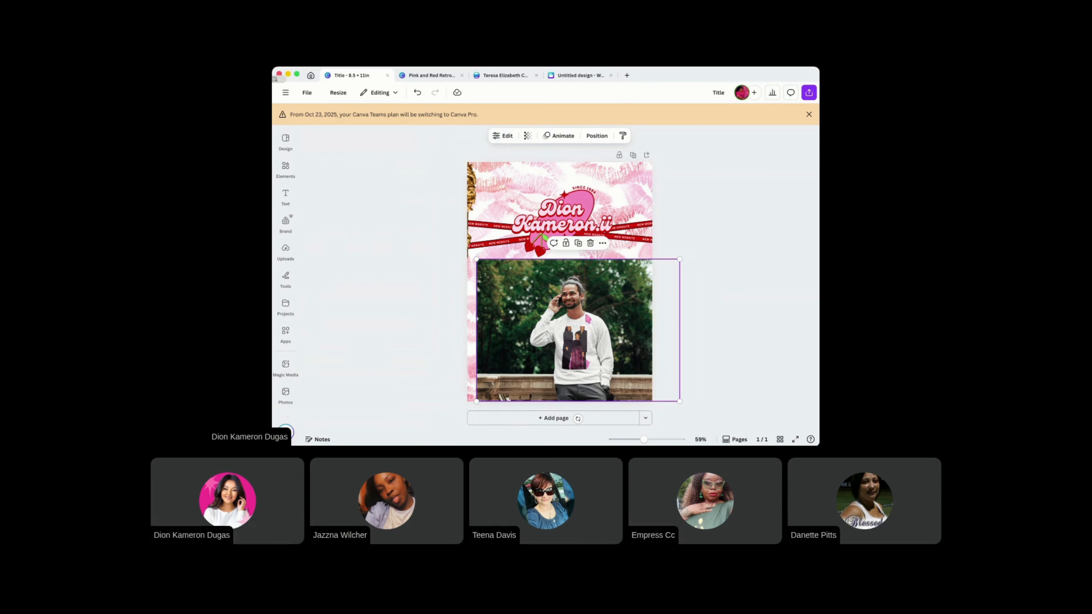
Detach the family photo from the sweatshirt mockup
right_click(595, 330)
mouse_move(596, 329)
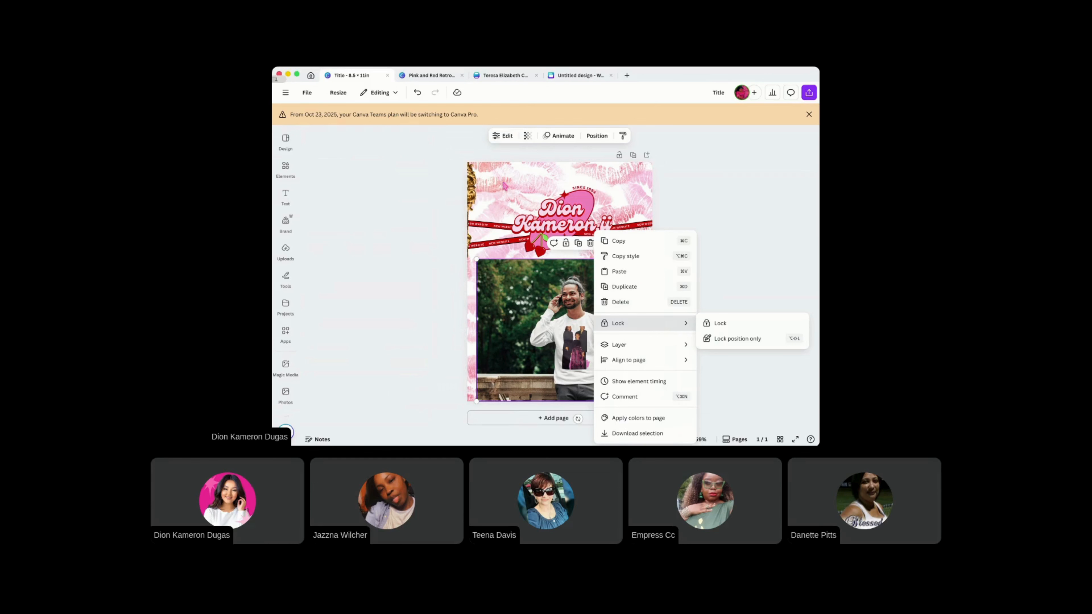
click(506, 141)
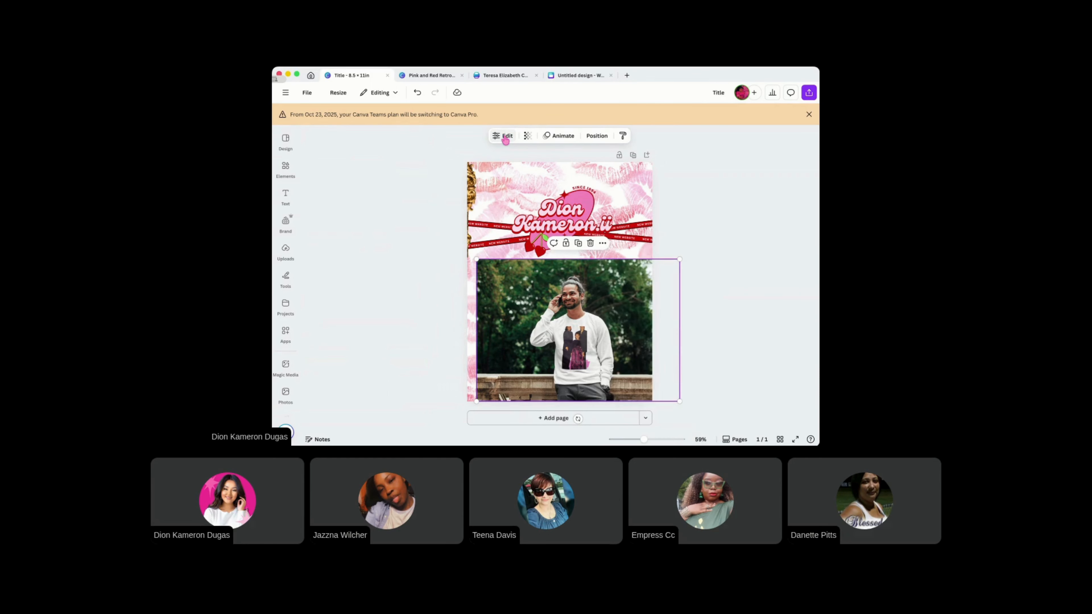
click(505, 139)
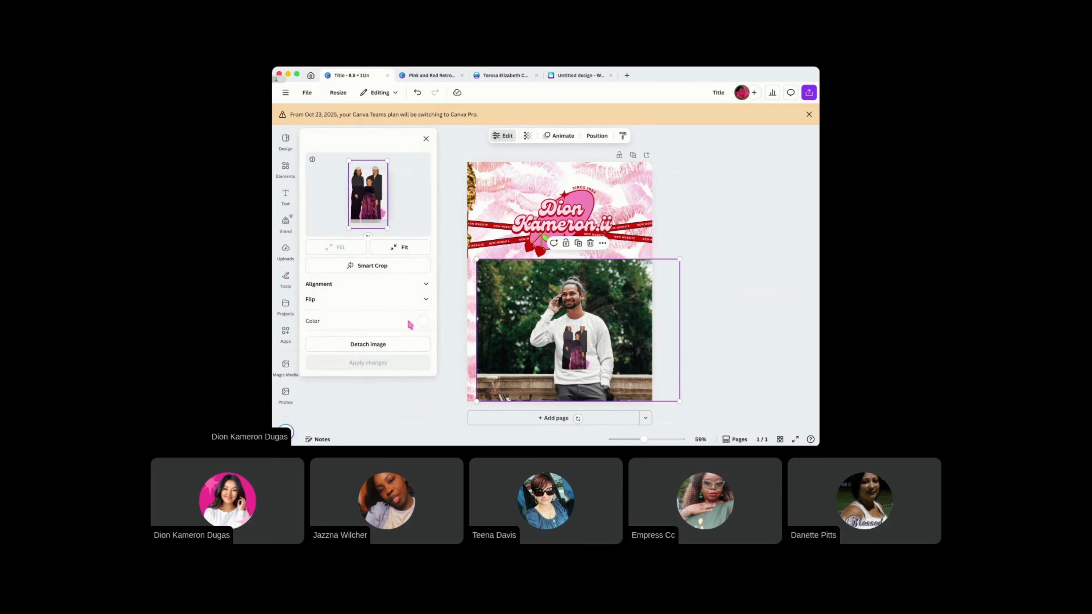
click(408, 344)
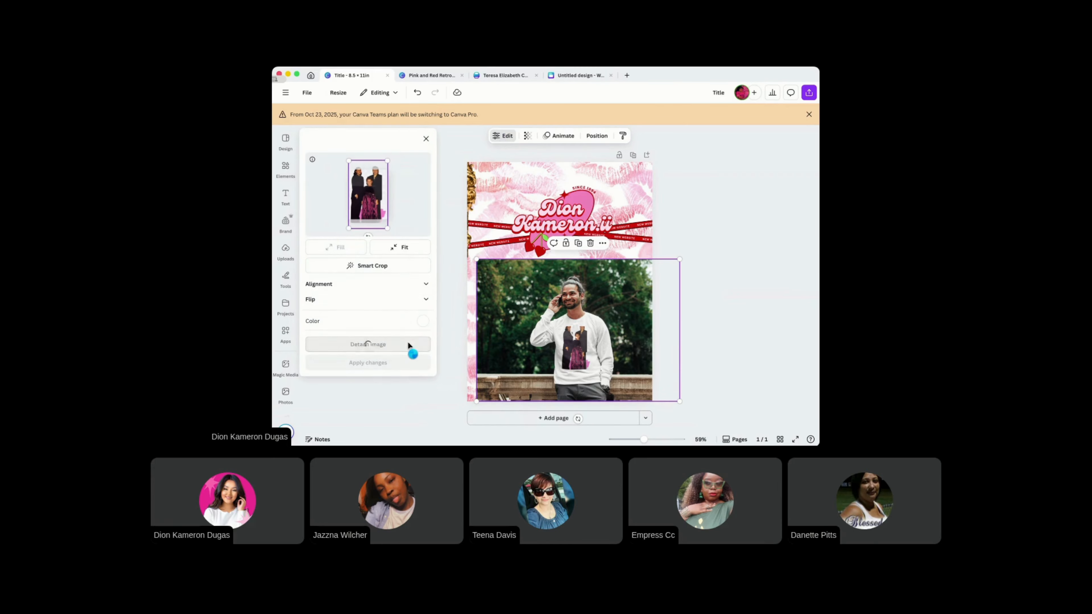
Delete the empty sweatshirt mockup and move the family photo down to the page's lower edge
click(542, 349)
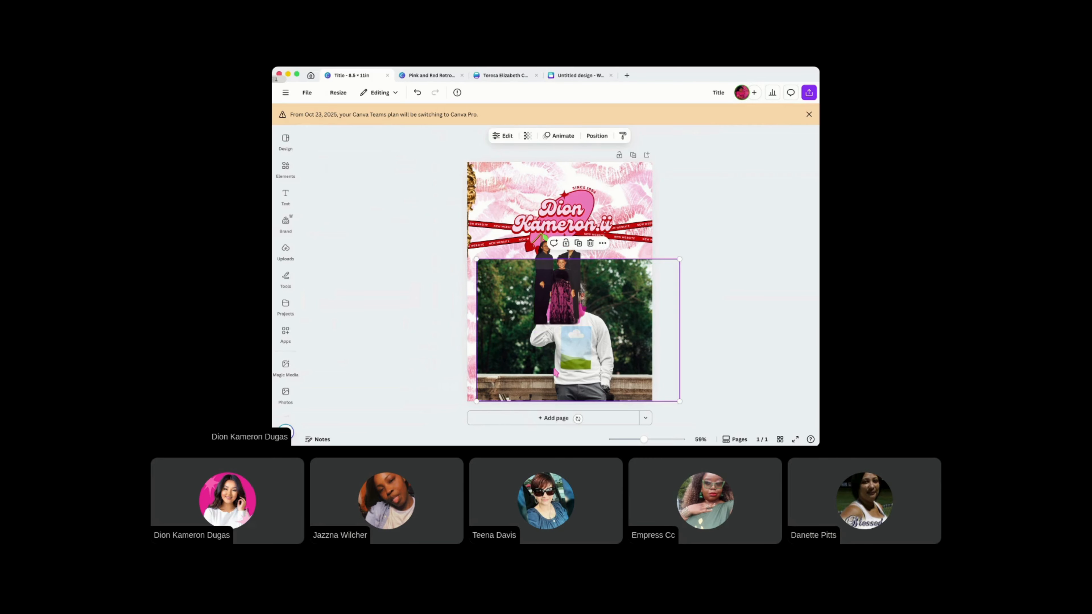
key(Delete)
drag(545, 287, 547, 360)
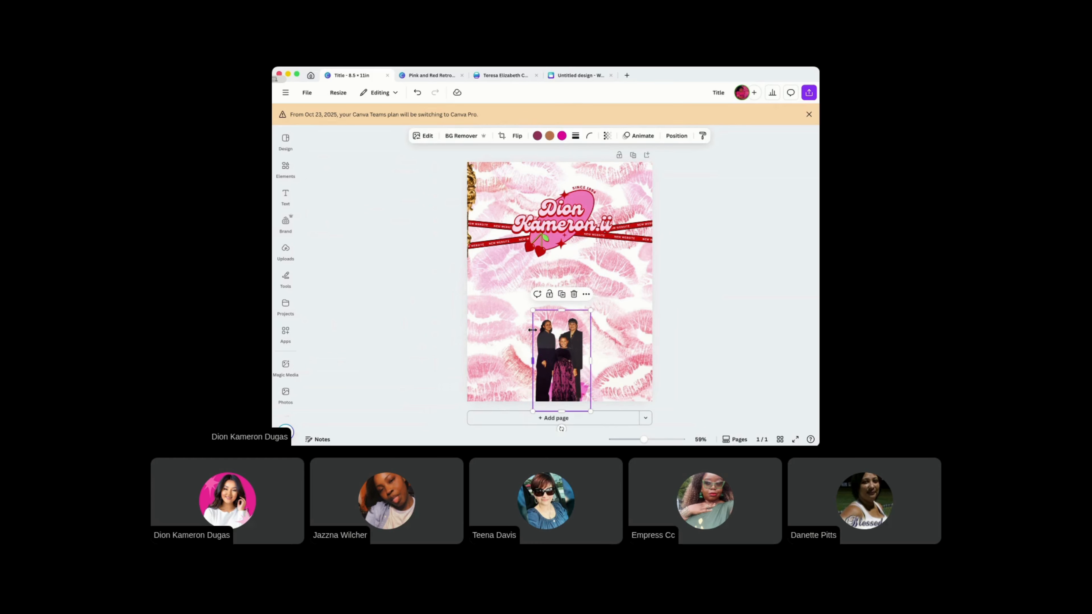
Look through the image editing apps and the Magic Studio tools available for the family photo
click(426, 136)
scroll(411, 331, down, 3)
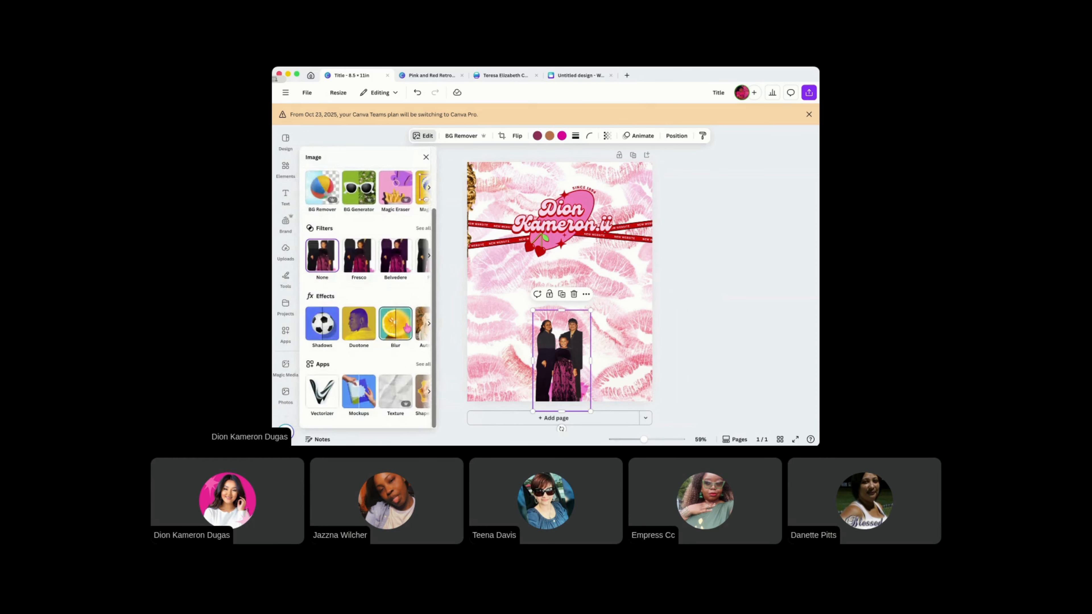
click(423, 365)
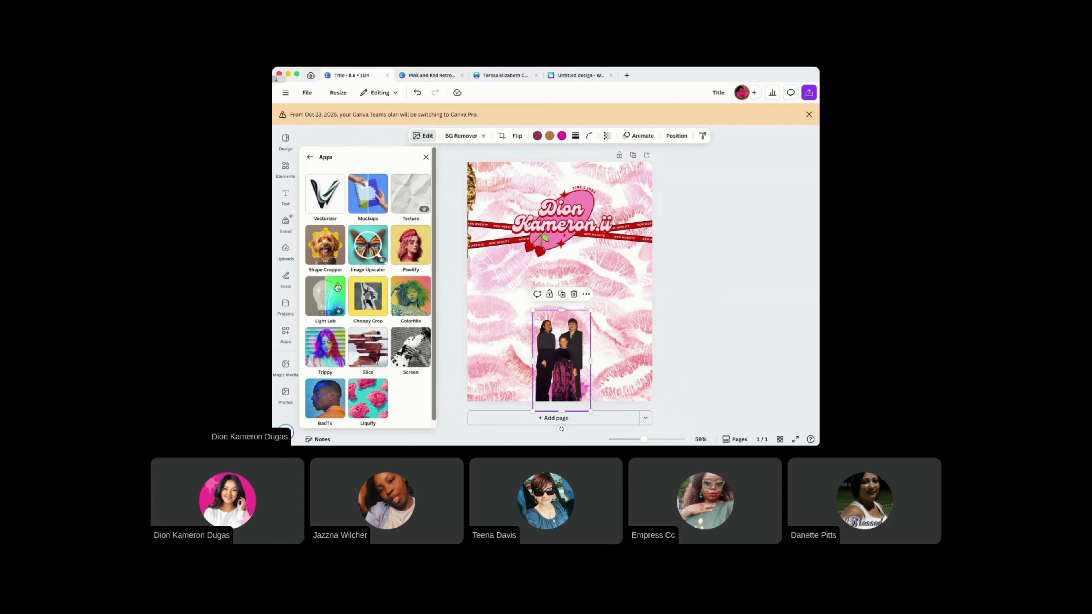
click(310, 158)
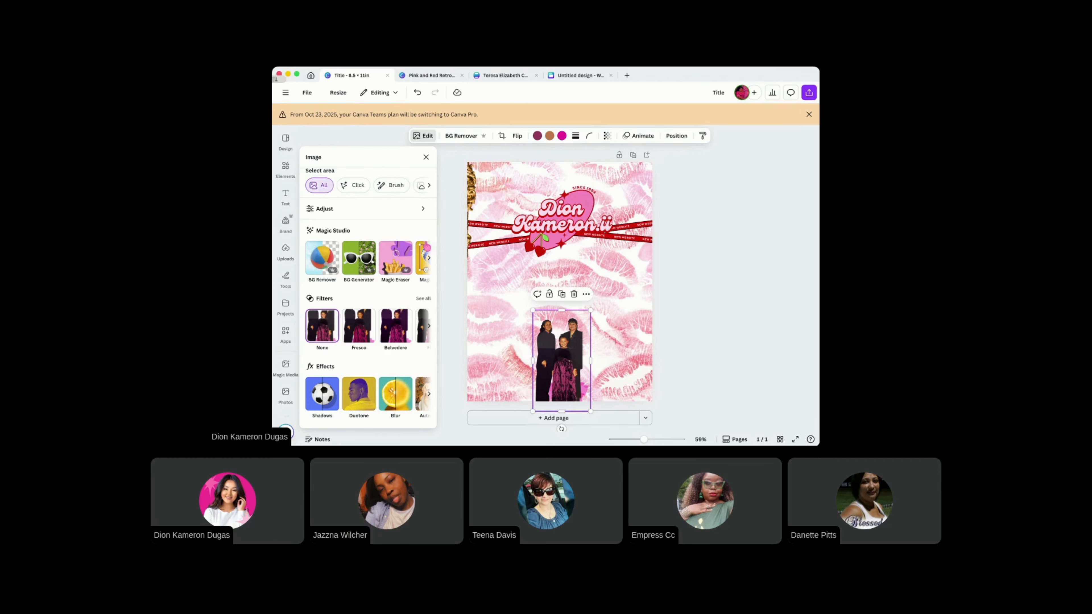
click(430, 264)
click(430, 265)
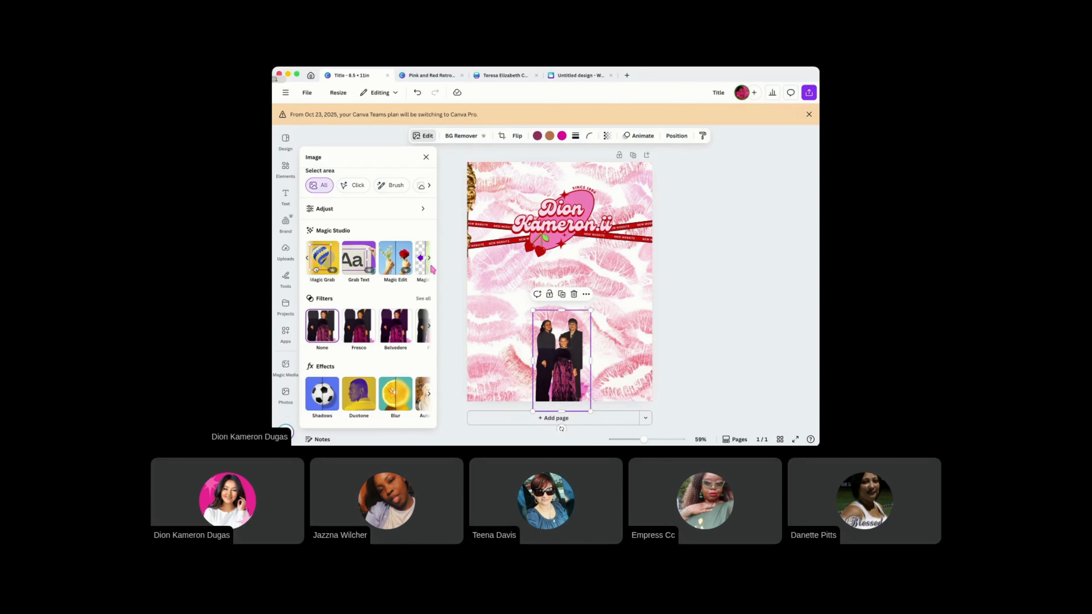
scroll(425, 304, down, 2)
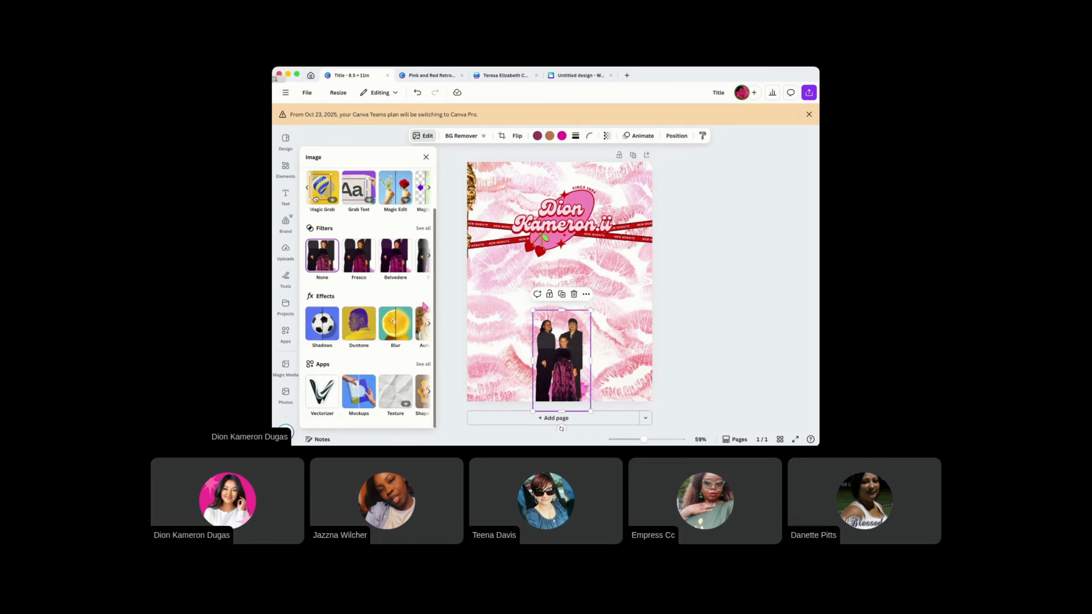
click(421, 364)
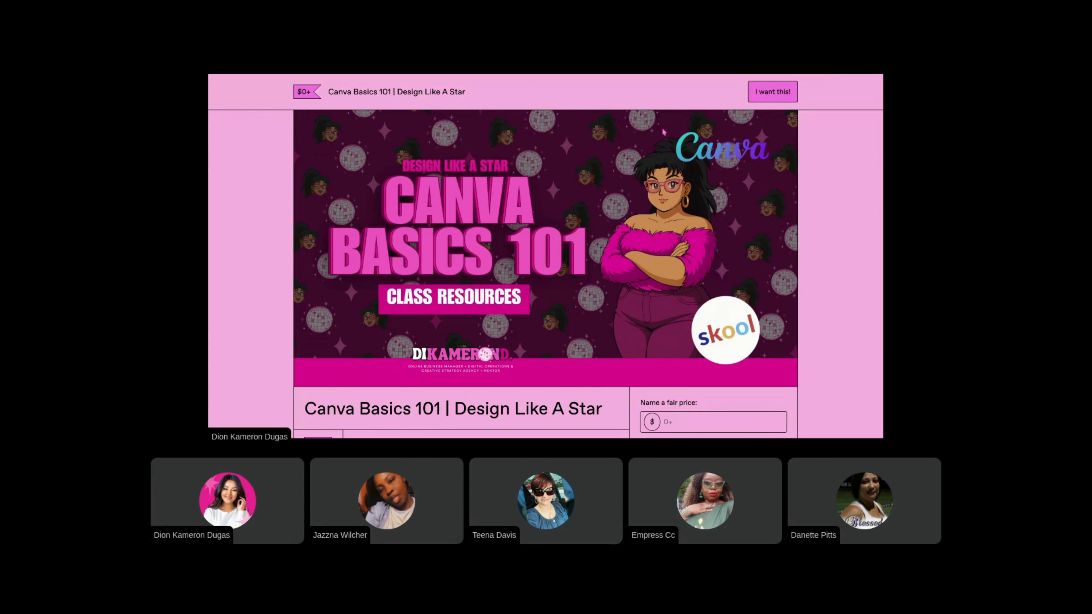
Switch to the Canva Basics 101 | Design Like A Star product page and set the price to $0
scroll(545, 258, down, 1)
scroll(660, 199, down, 3)
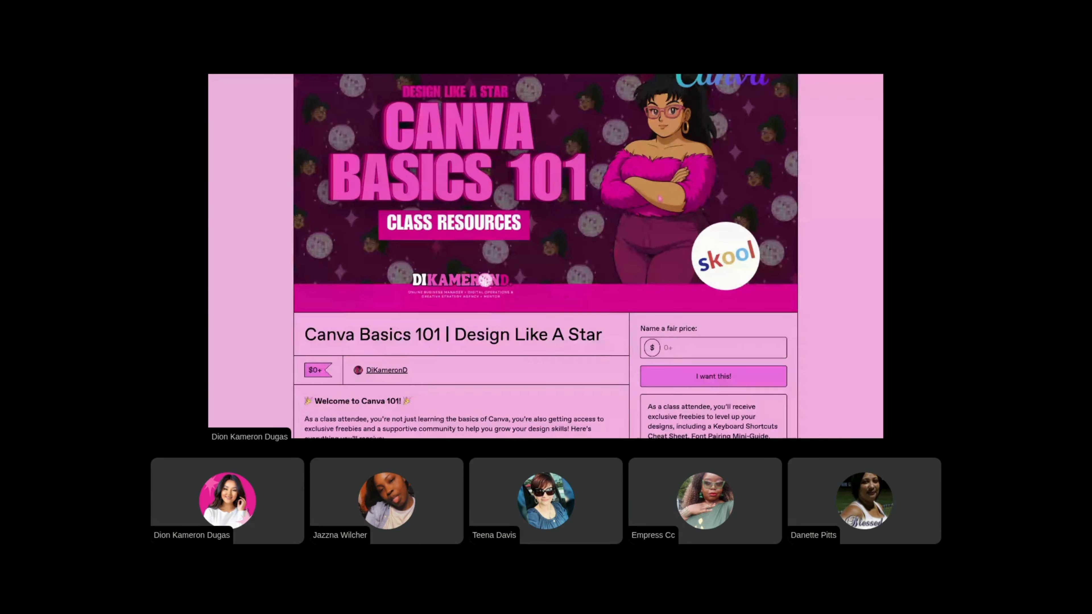
scroll(664, 202, down, 5)
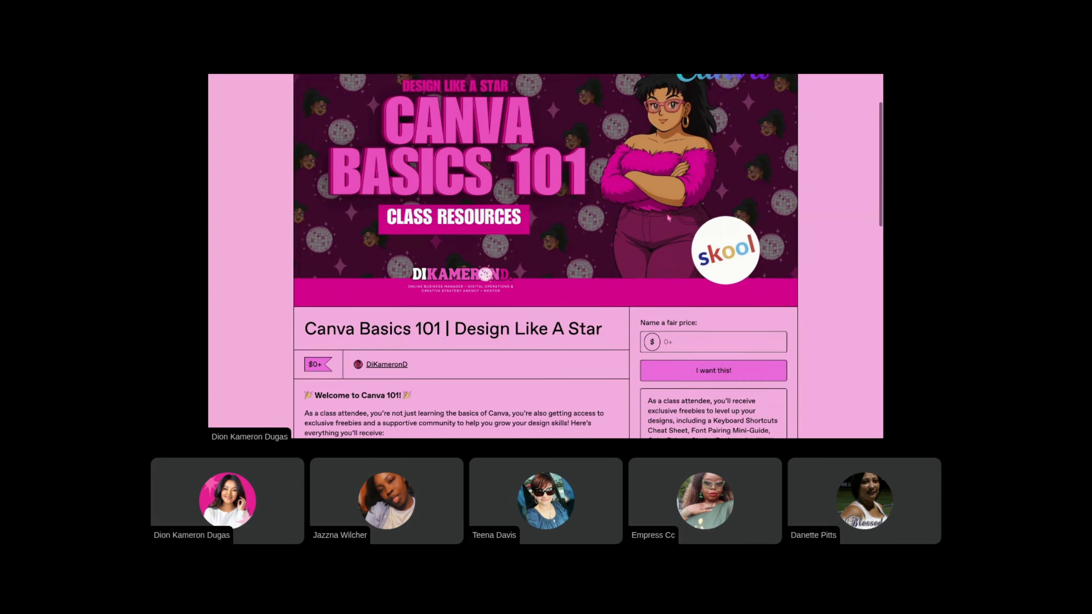
scroll(670, 209, down, 1)
click(675, 222)
text(0)
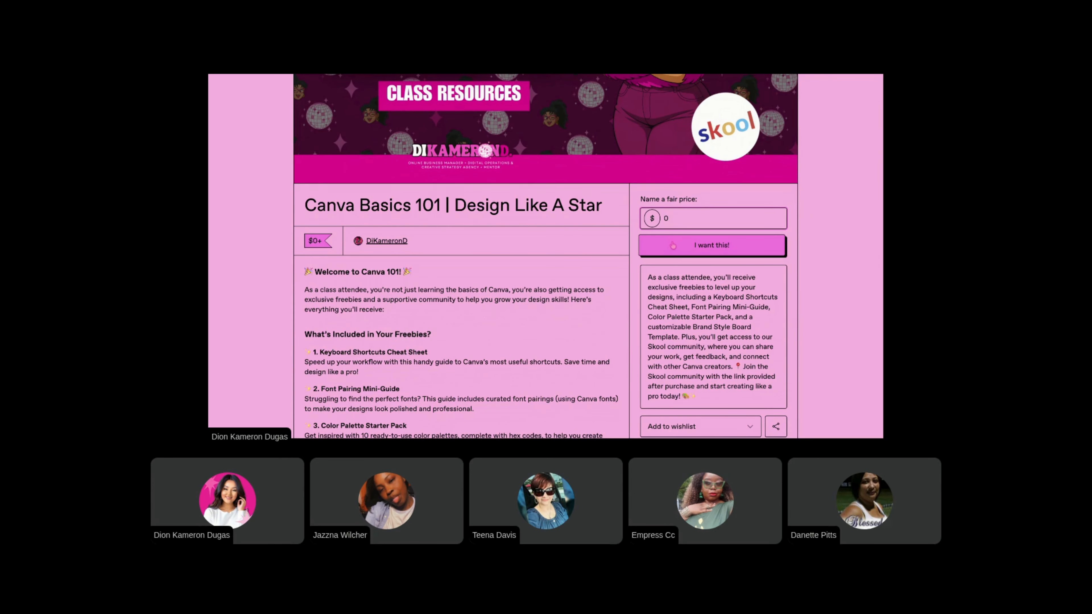
Review the freebies included with the class and the Skool community section on the product page
scroll(602, 223, down, 3)
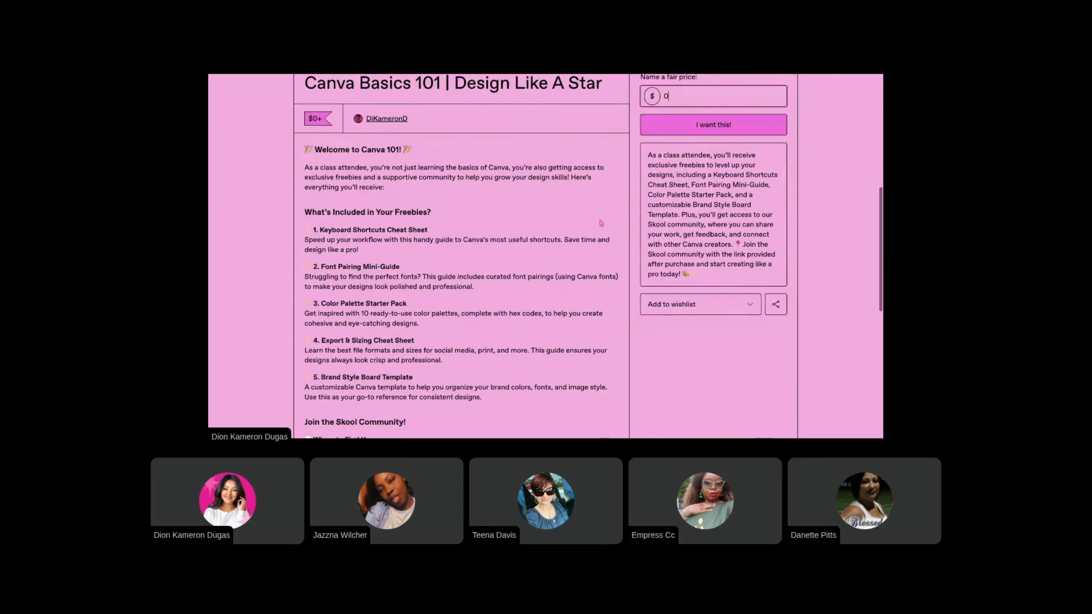
scroll(602, 223, down, 1)
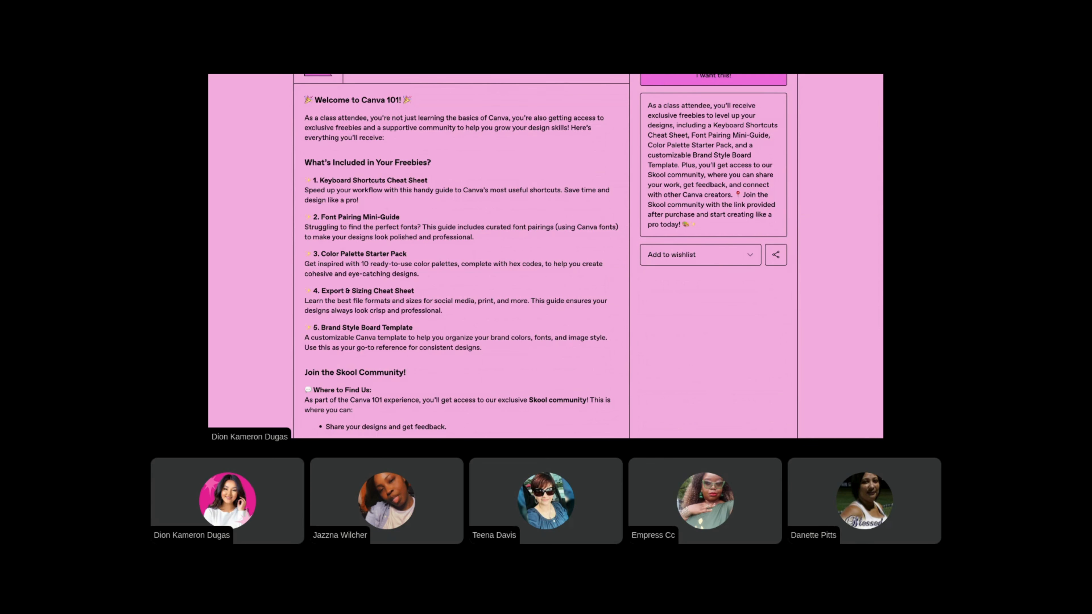
scroll(569, 218, up, 5)
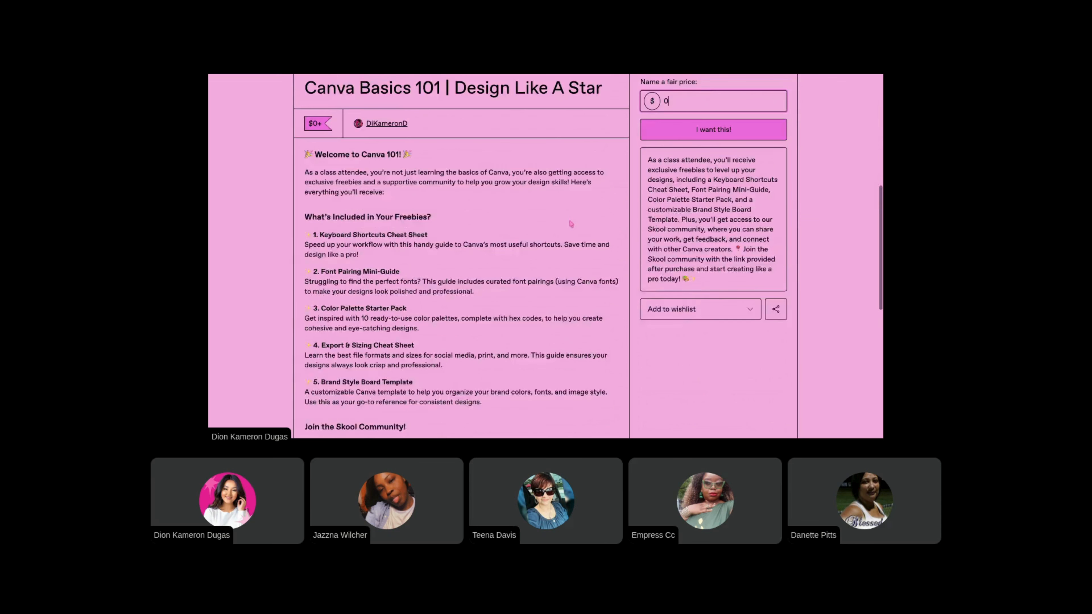
scroll(479, 255, down, 5)
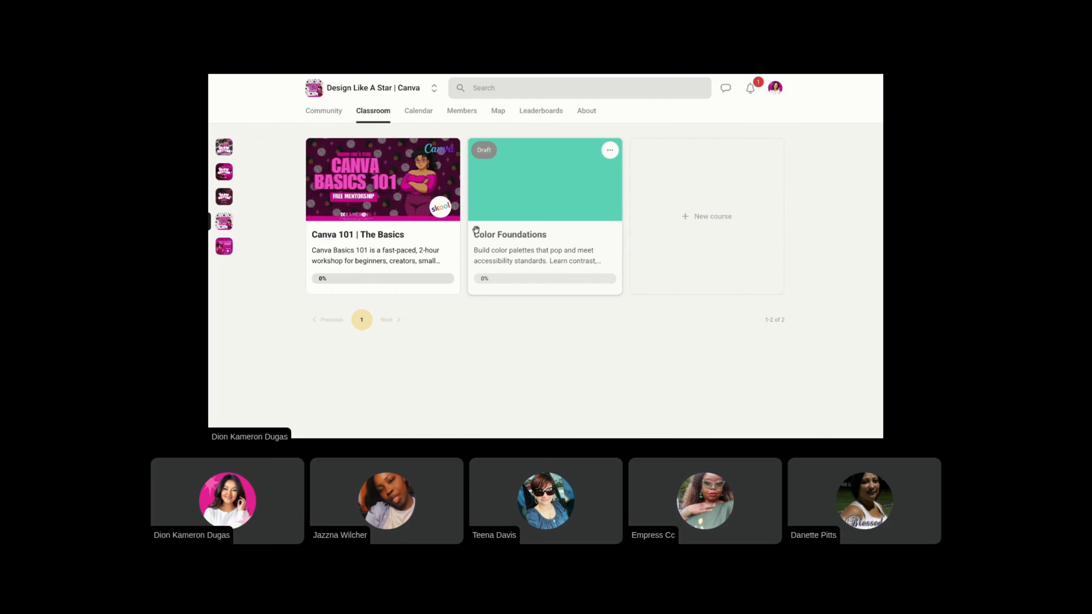
In the Skool course Canva 101 | The Basics, open Download Tonight's Class Resources and expand What is Canva? and Interfaces + Core Tools
click(445, 234)
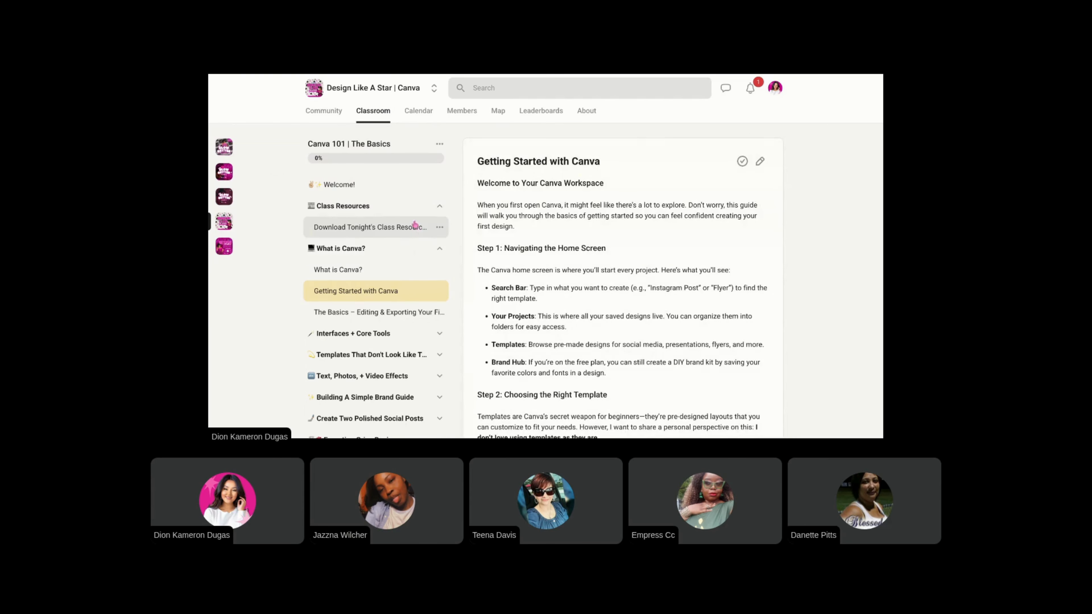
click(395, 231)
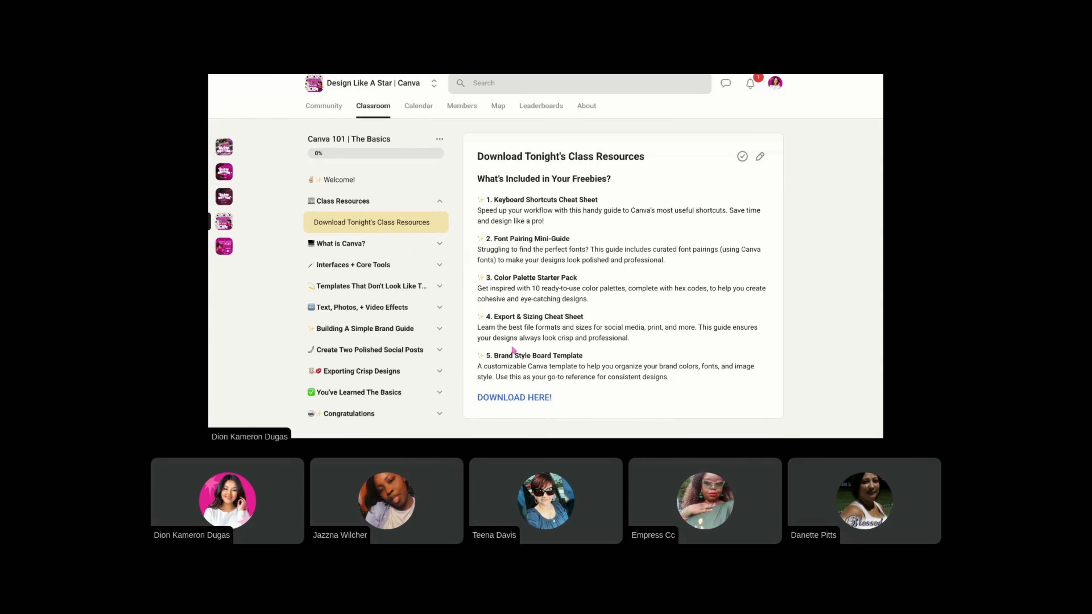
click(359, 245)
scroll(354, 245, down, 2)
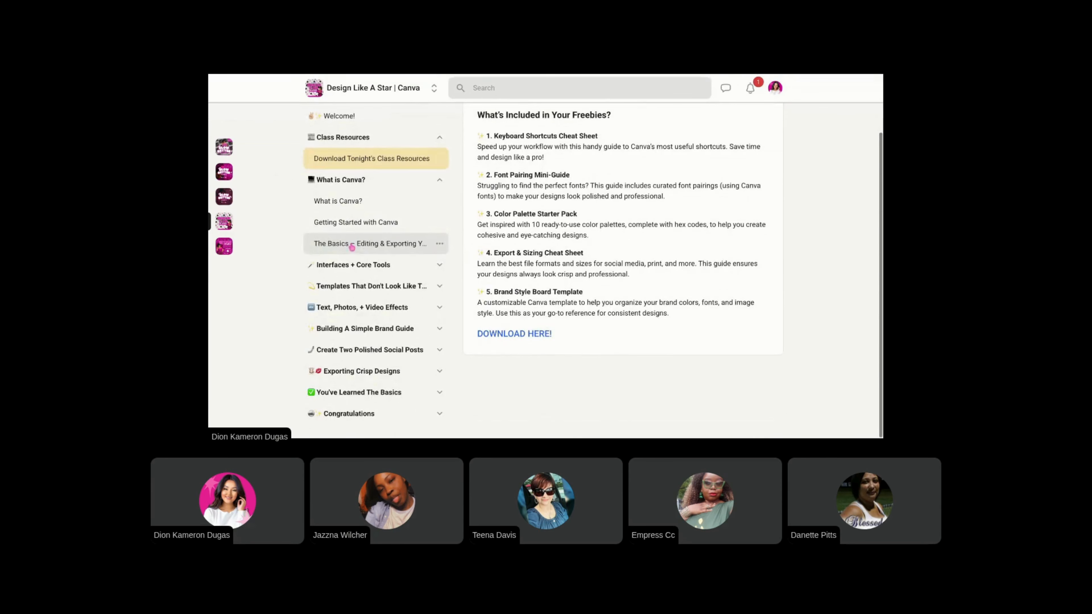
click(355, 258)
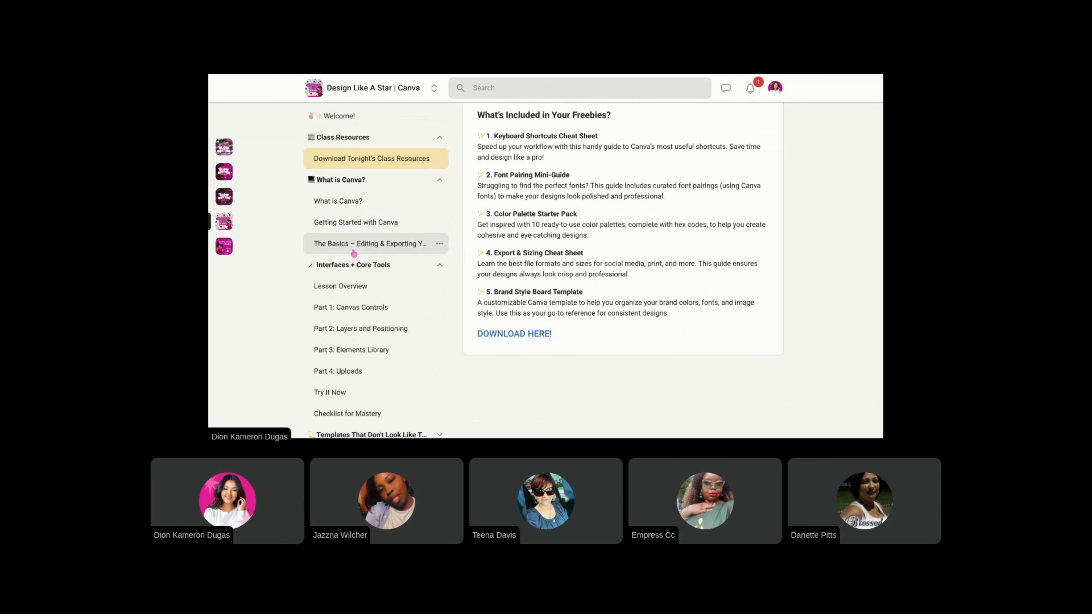
Review the remaining course outline, then return to the Community feed and filter it to the Post Class Board category
scroll(357, 251, down, 4)
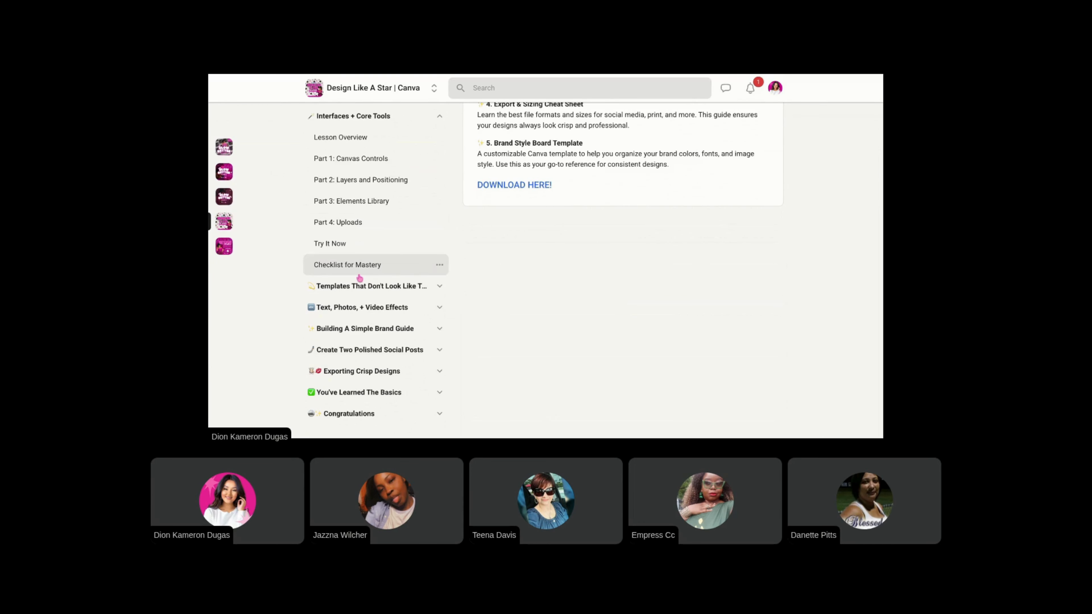
scroll(361, 258, up, 5)
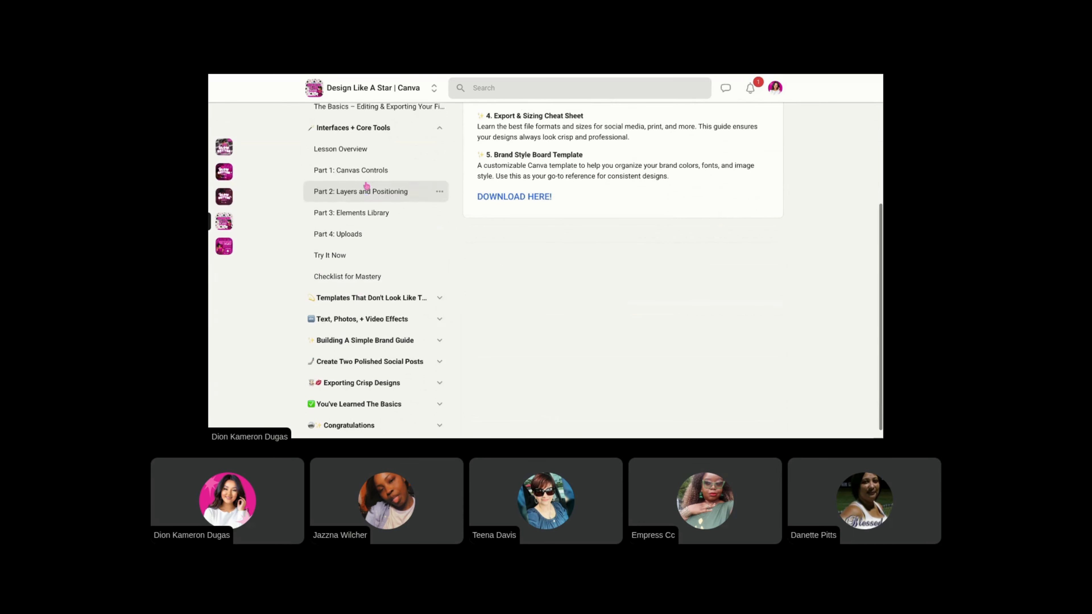
click(324, 111)
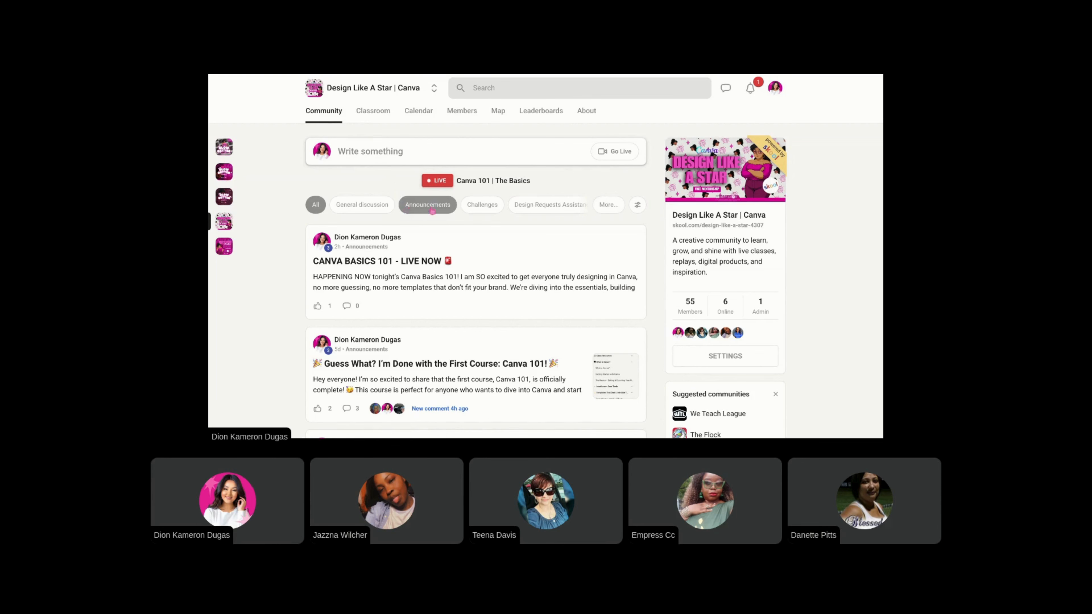
click(609, 205)
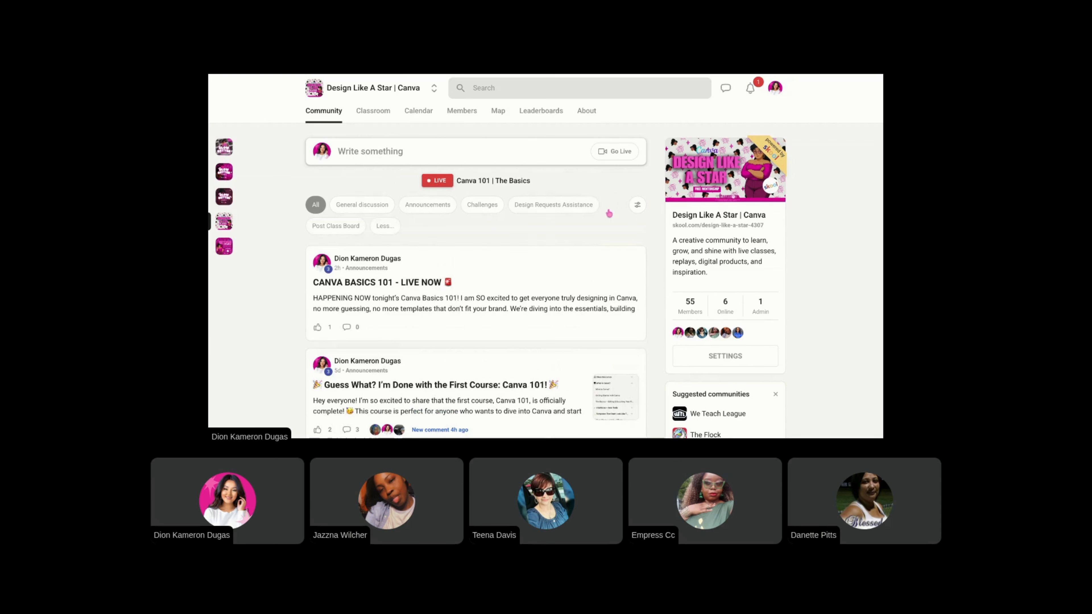
click(332, 230)
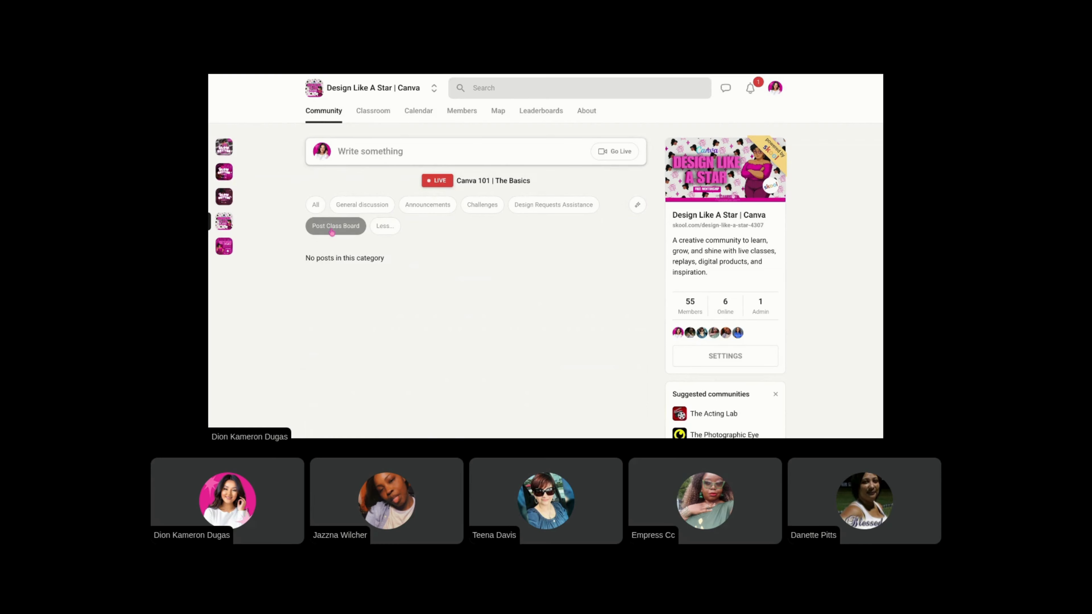
Filter the community feed to Announcements and read the post A Close Mouth Doesn't Get Fed | Class Requests, then close it
click(450, 211)
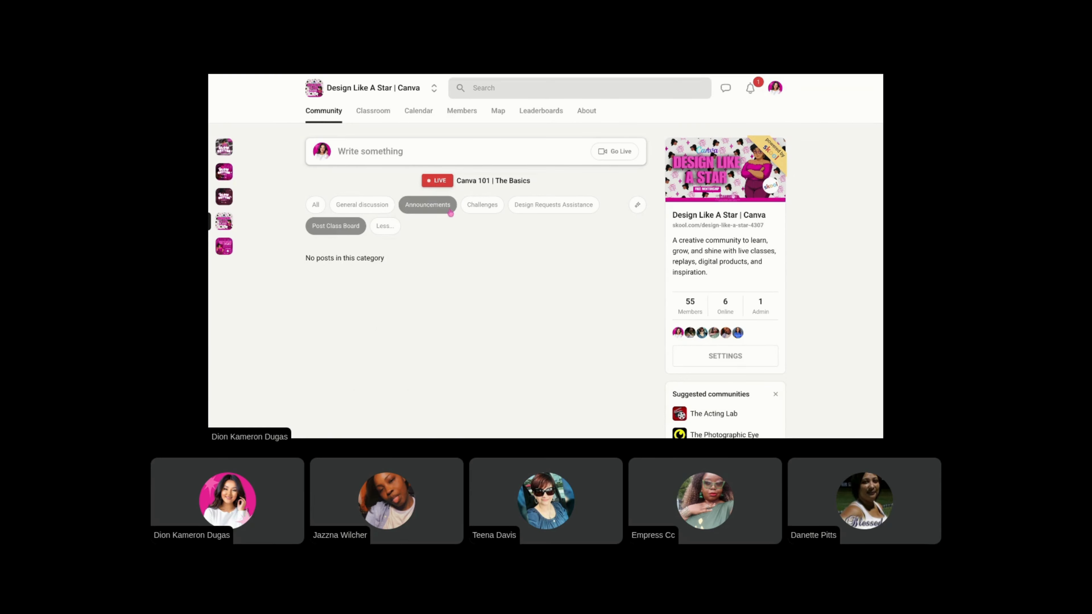
scroll(449, 213, down, 5)
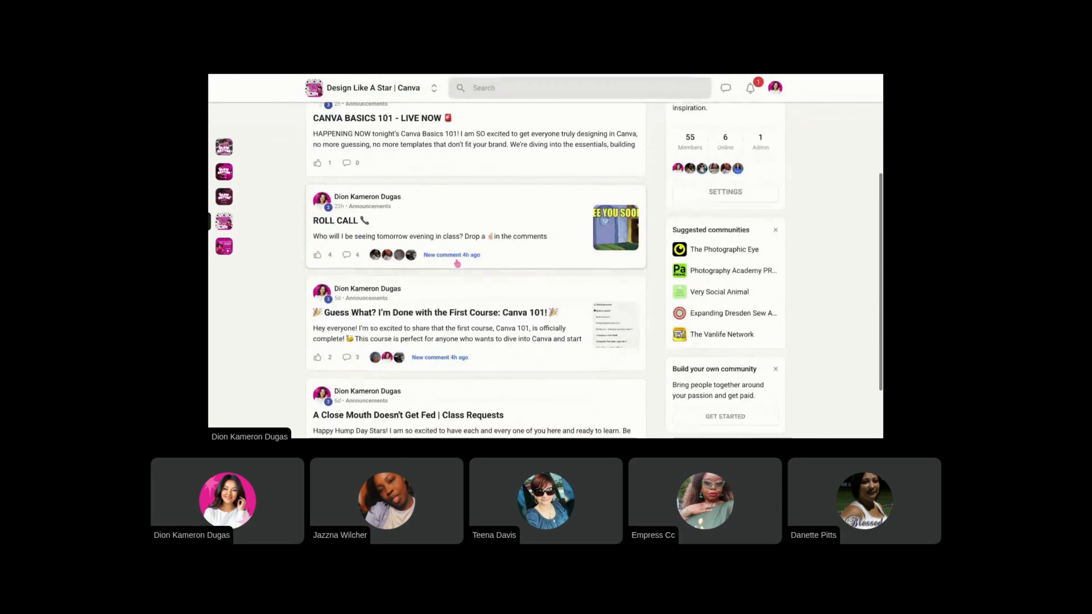
scroll(469, 256, down, 1)
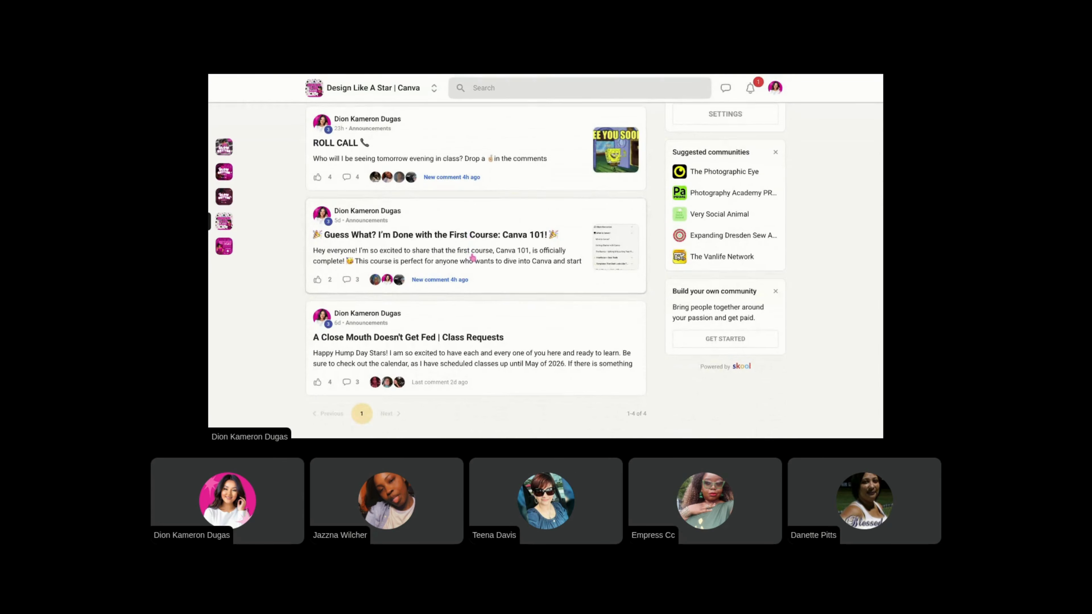
click(471, 325)
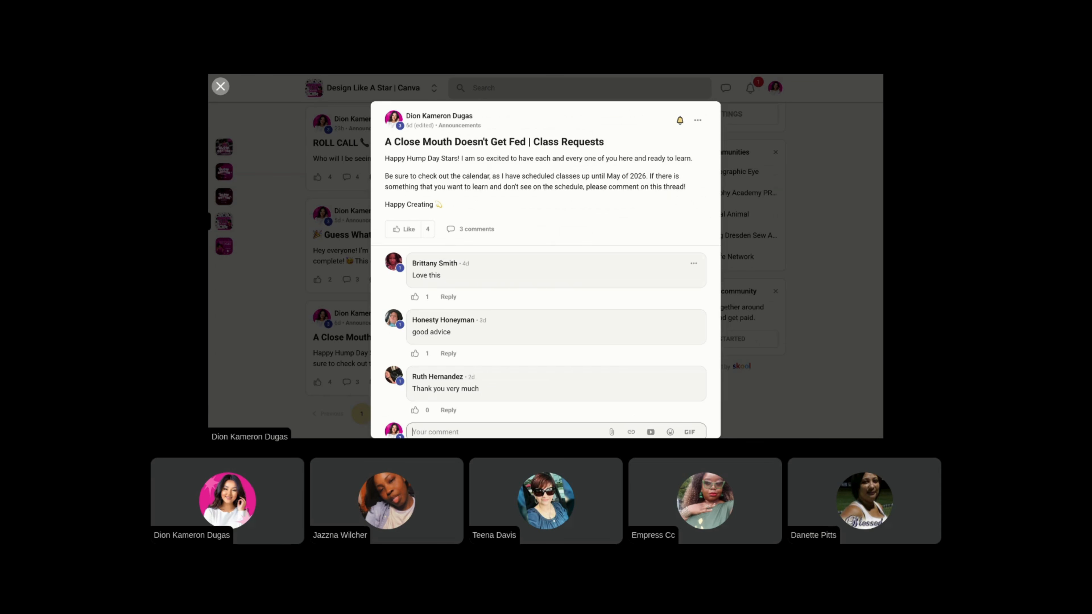
click(297, 185)
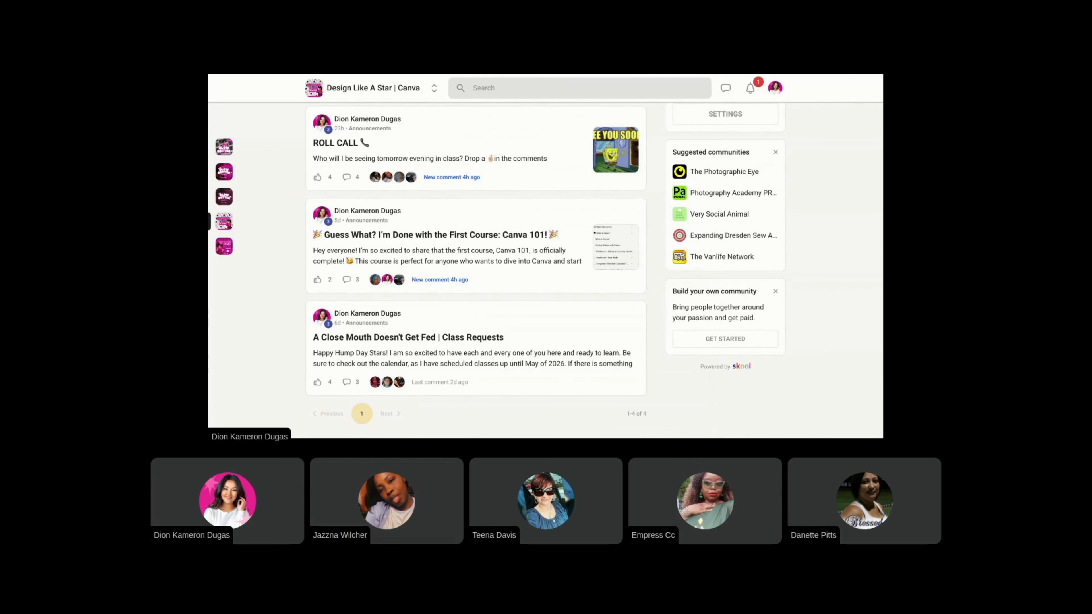
Open the community calendar and show its September 2025 classes as a list
scroll(331, 146, up, 3)
scroll(331, 145, up, 2)
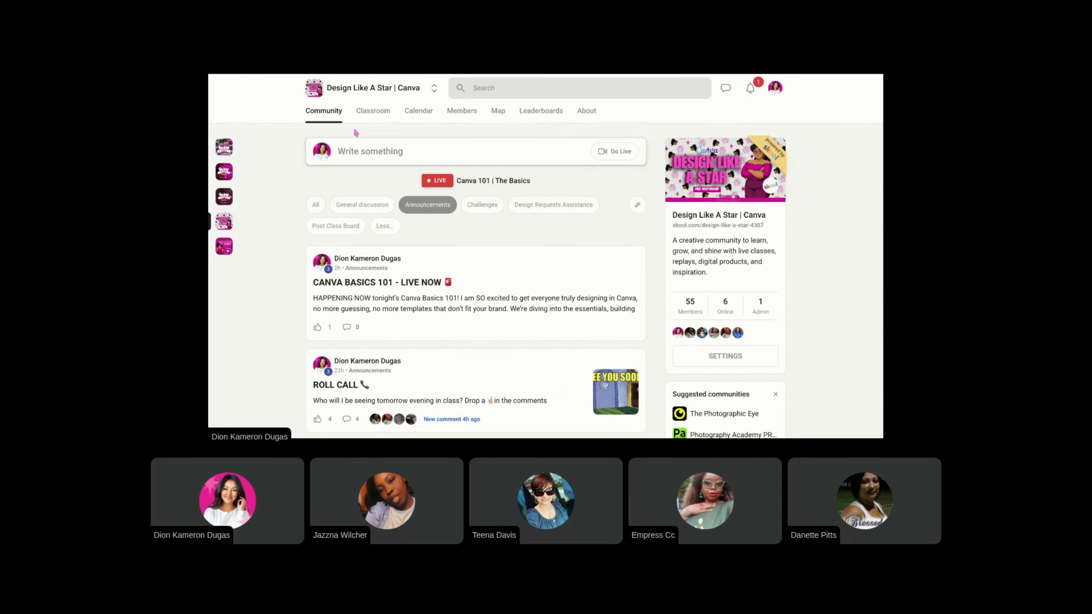
click(417, 111)
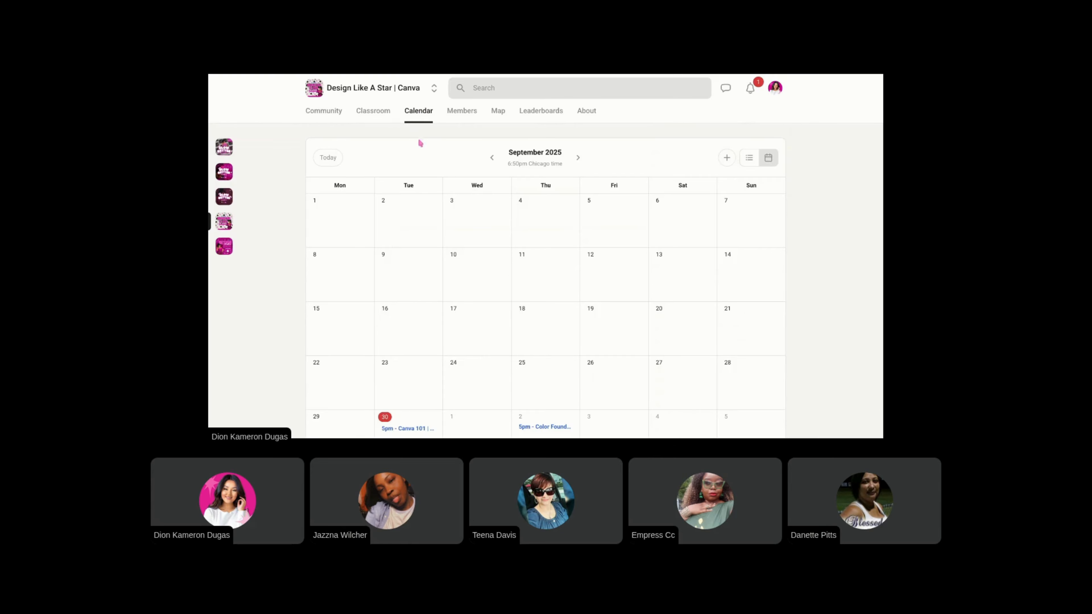
scroll(485, 207, down, 1)
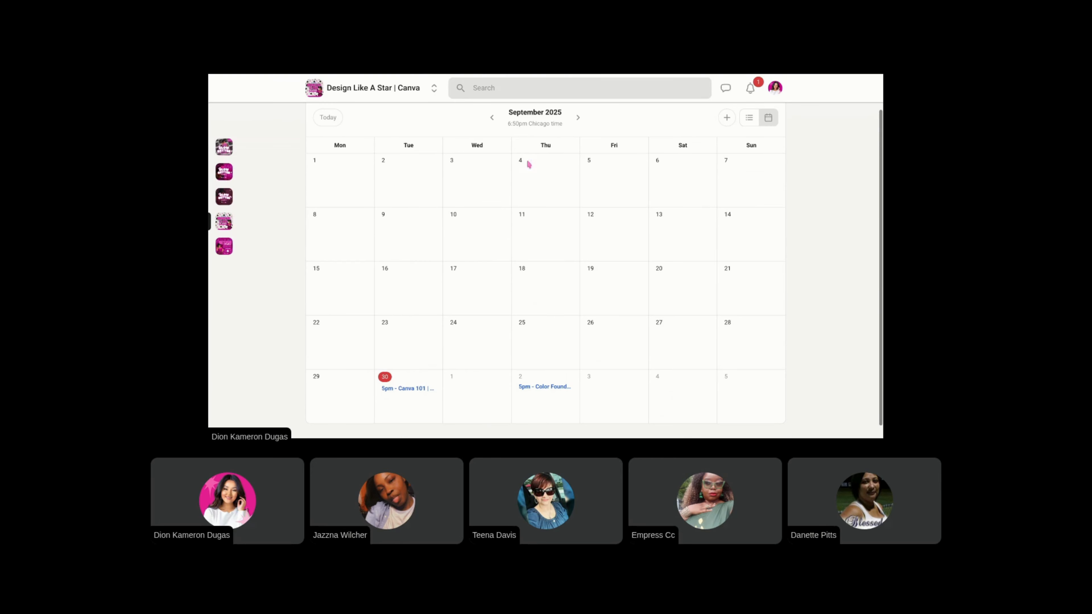
click(756, 125)
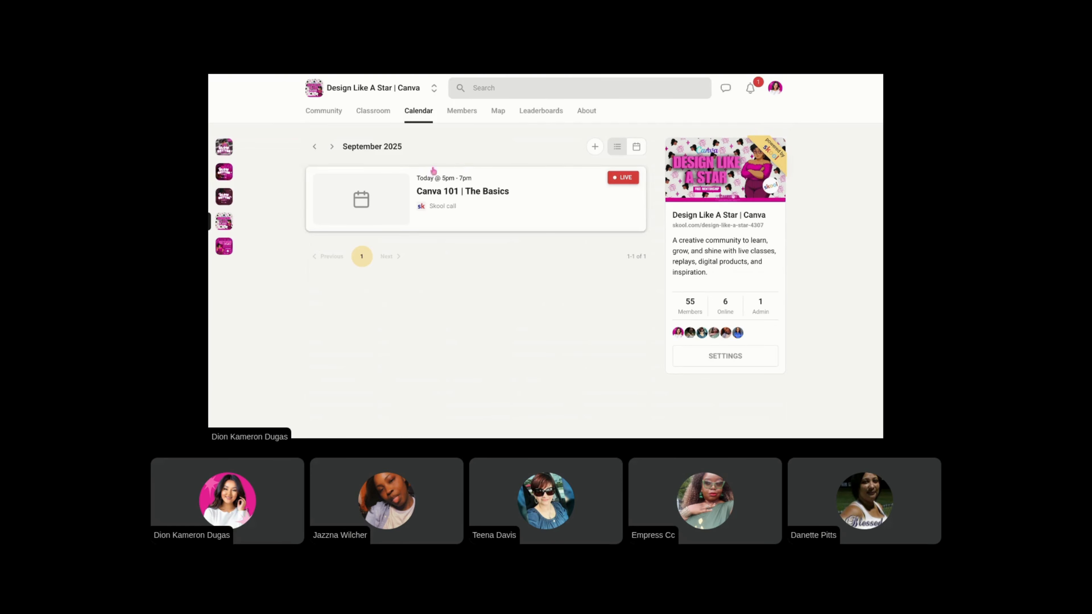
Browse the scheduled classes month by month, advancing the calendar list to May 2026
click(332, 147)
click(332, 147)
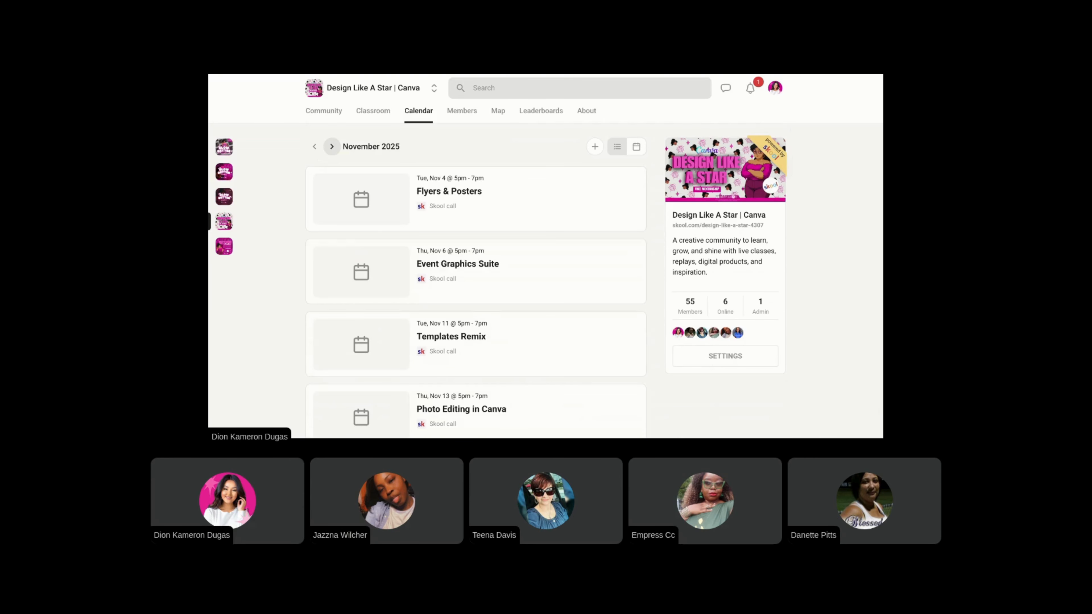
click(331, 147)
click(332, 146)
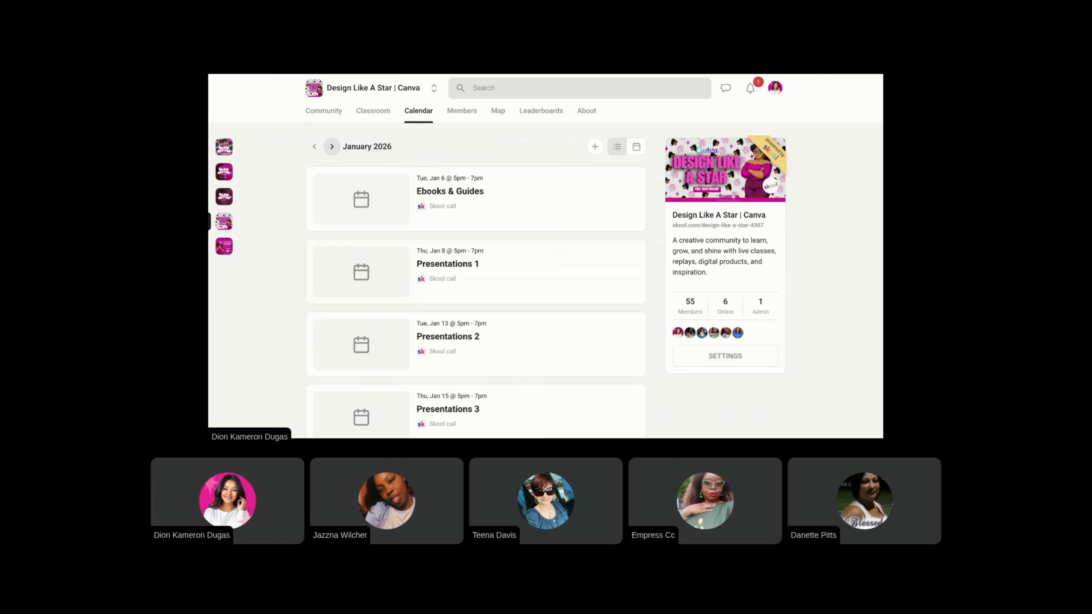
click(331, 147)
click(331, 147)
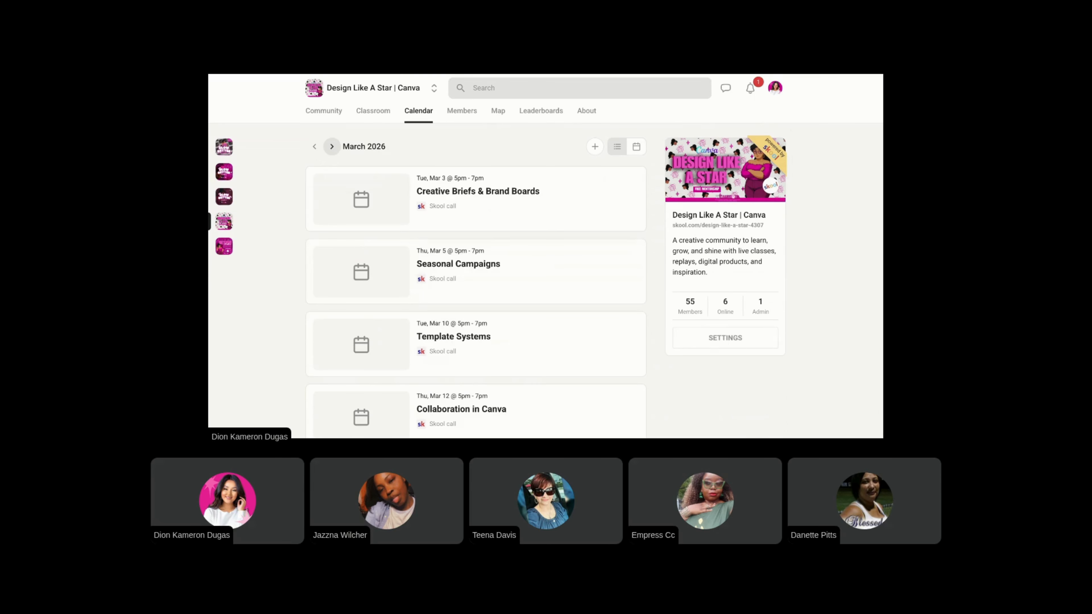
click(332, 146)
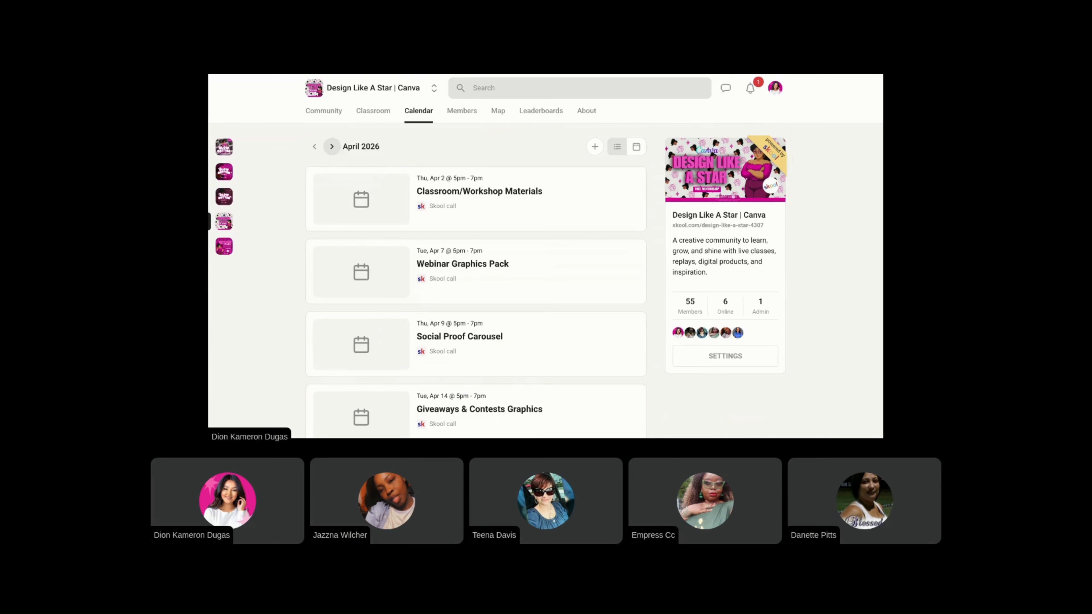
click(331, 147)
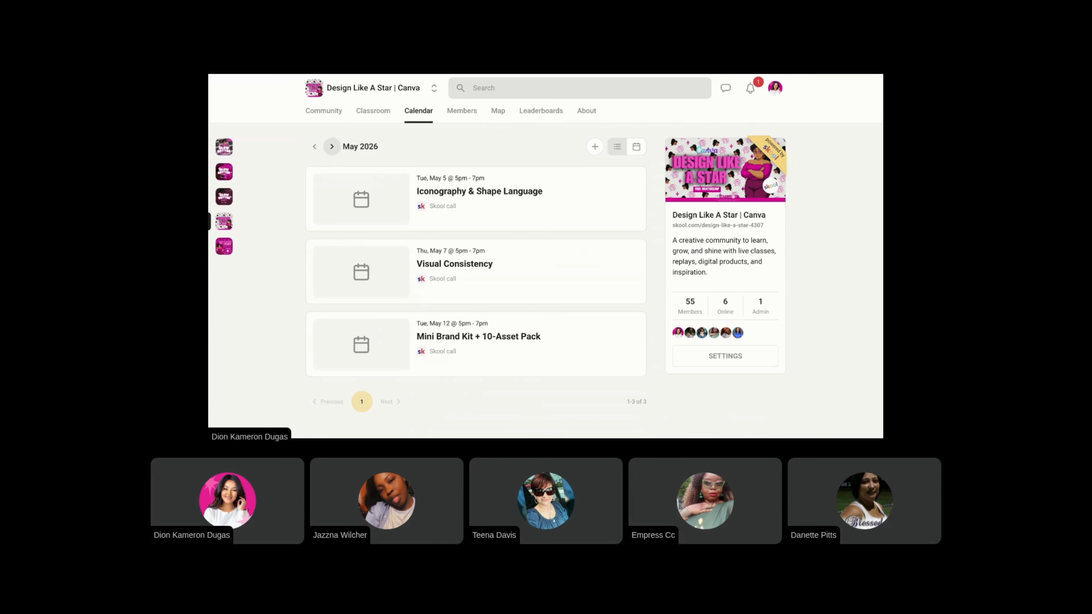
Go back through the calendar list to the October 2025 classes
click(314, 147)
click(314, 147)
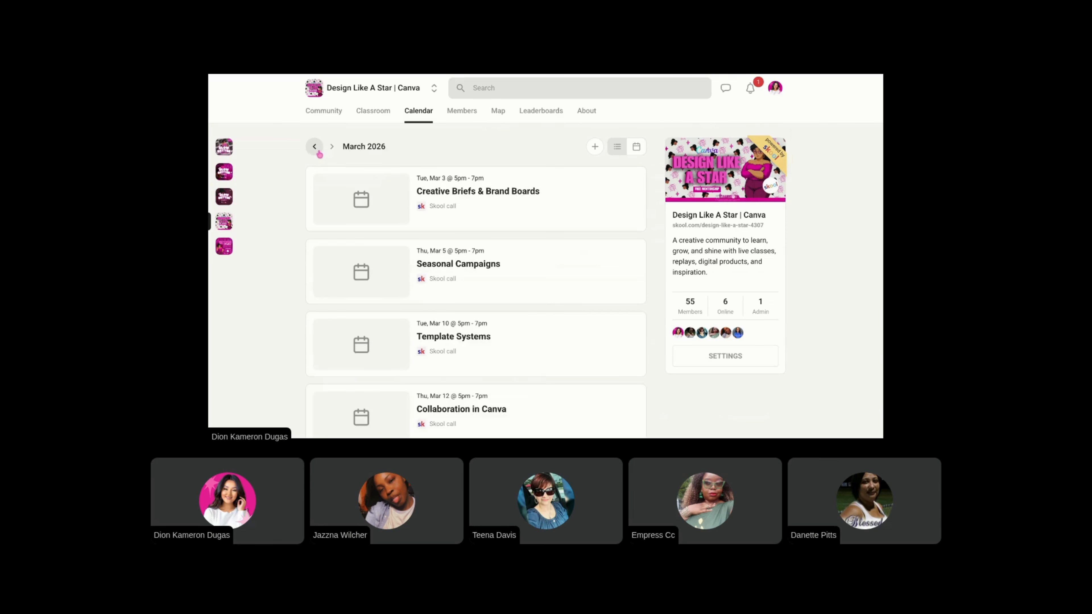
click(314, 146)
click(317, 151)
click(317, 150)
click(318, 150)
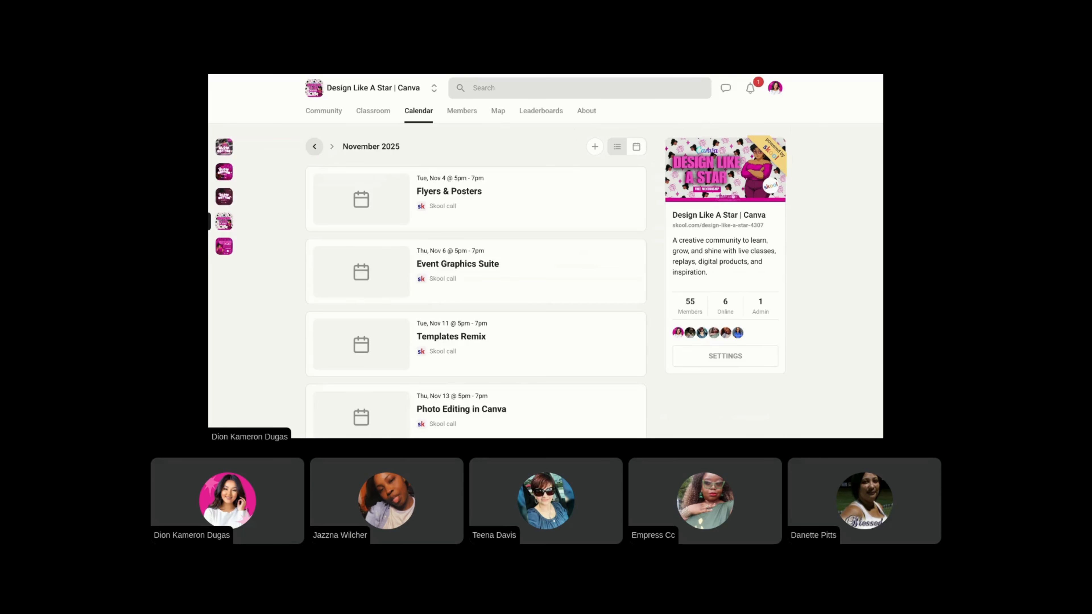
click(314, 146)
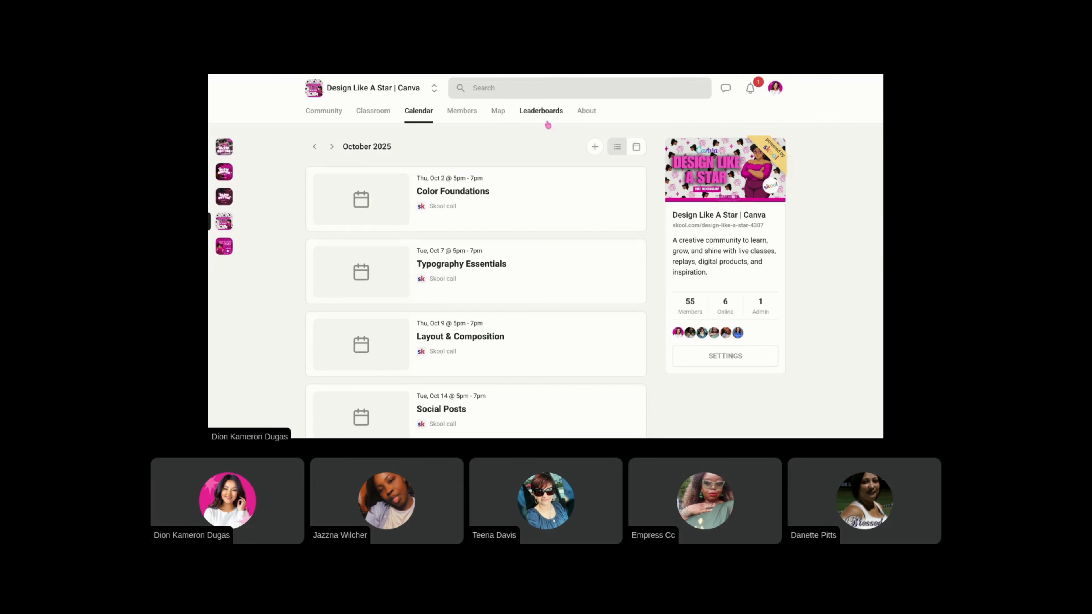
Switch the calendar to the monthly grid view and show October 2025
click(632, 148)
scroll(549, 174, down, 2)
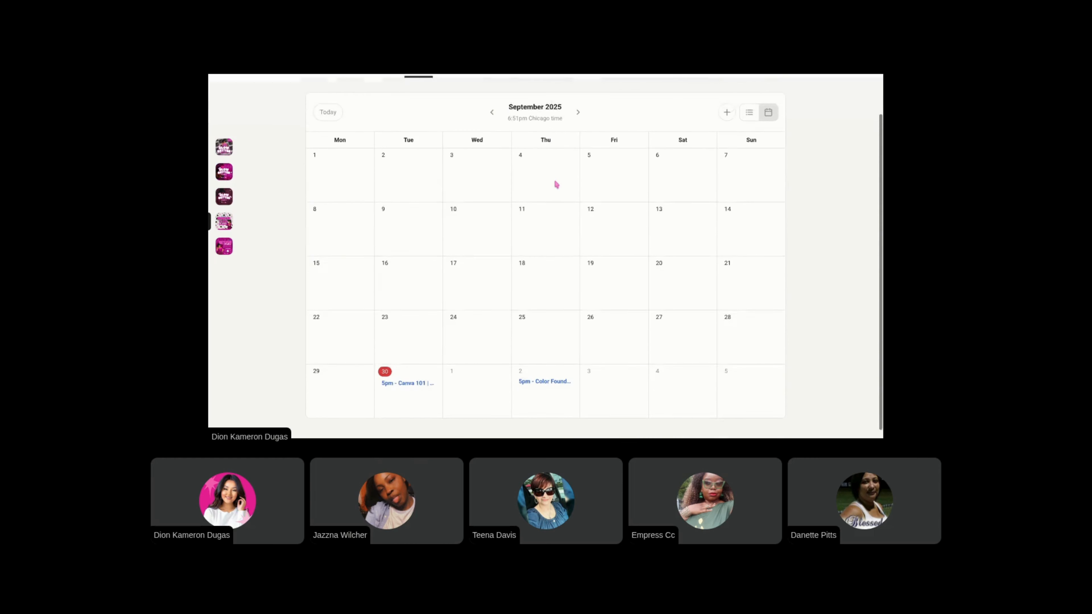
scroll(554, 174, up, 2)
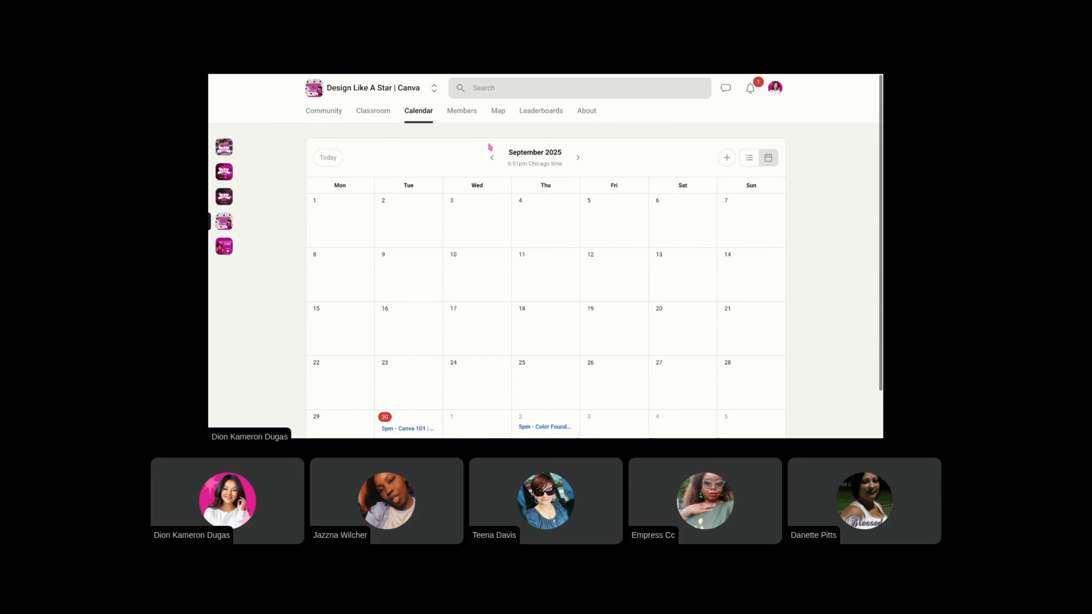
click(579, 158)
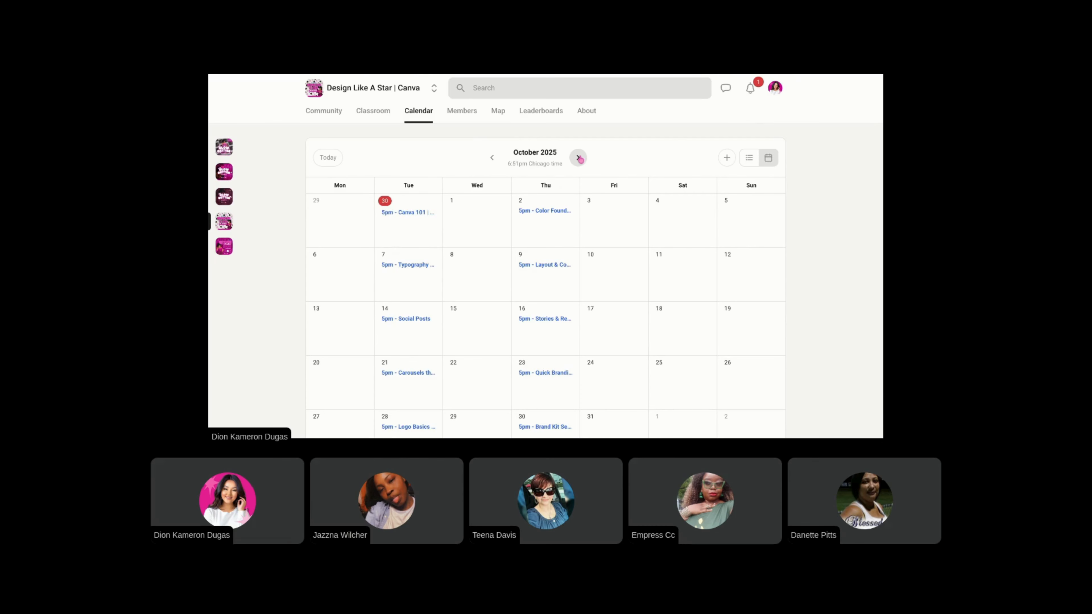